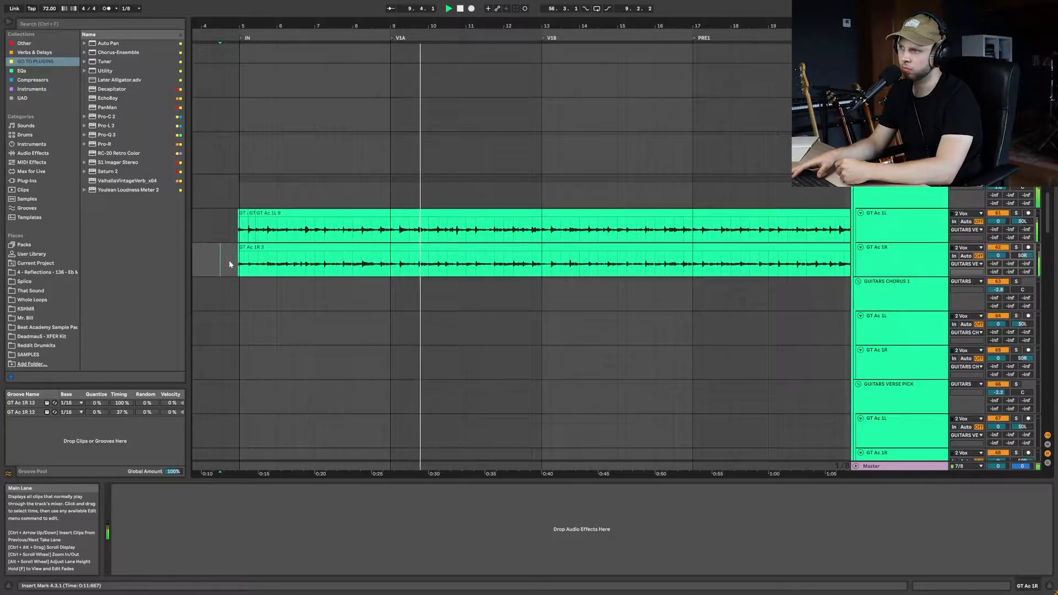
# Play through V1A and V1B into PRE1 while looking over the lead vocal and bass tracks, and stop playback in PRE1
pyautogui.scroll(-15, 467, 252)
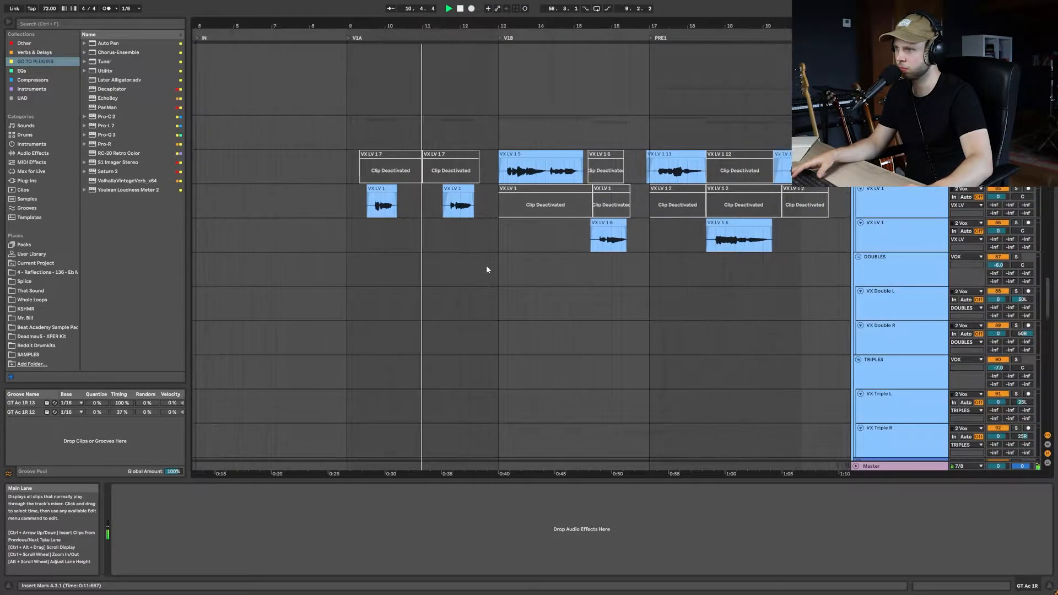
pyautogui.scroll(3, 487, 268)
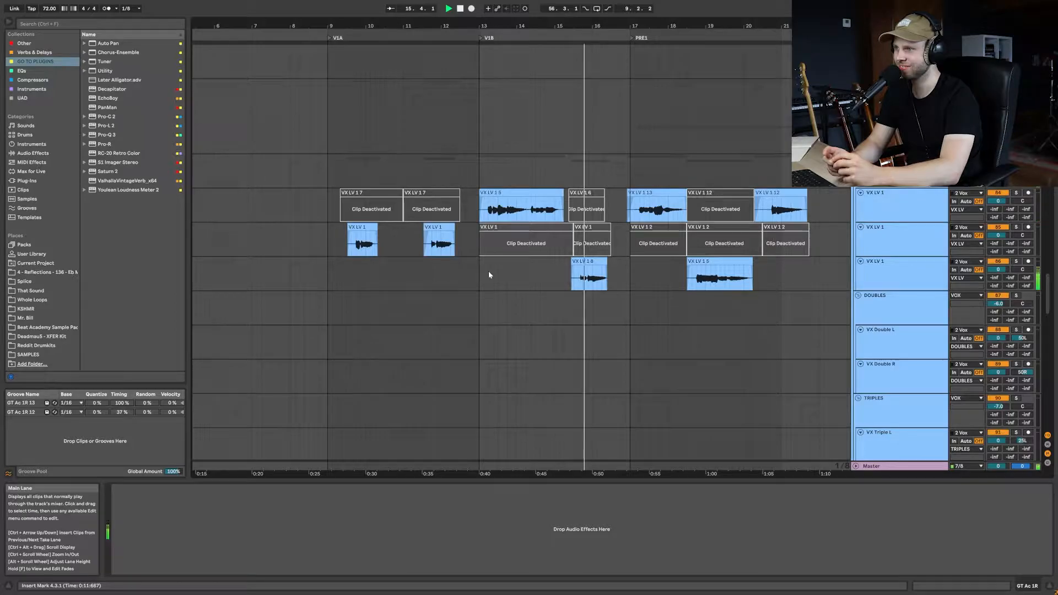
pyautogui.scroll(10, 595, 246)
pyautogui.scroll(15, 595, 243)
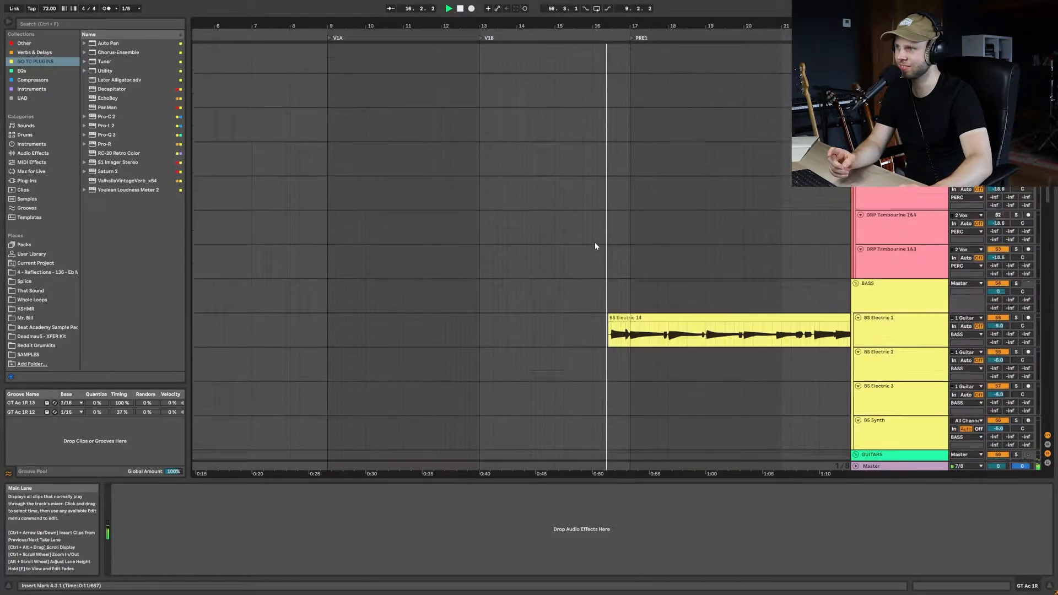
pyautogui.scroll(-20, 577, 298)
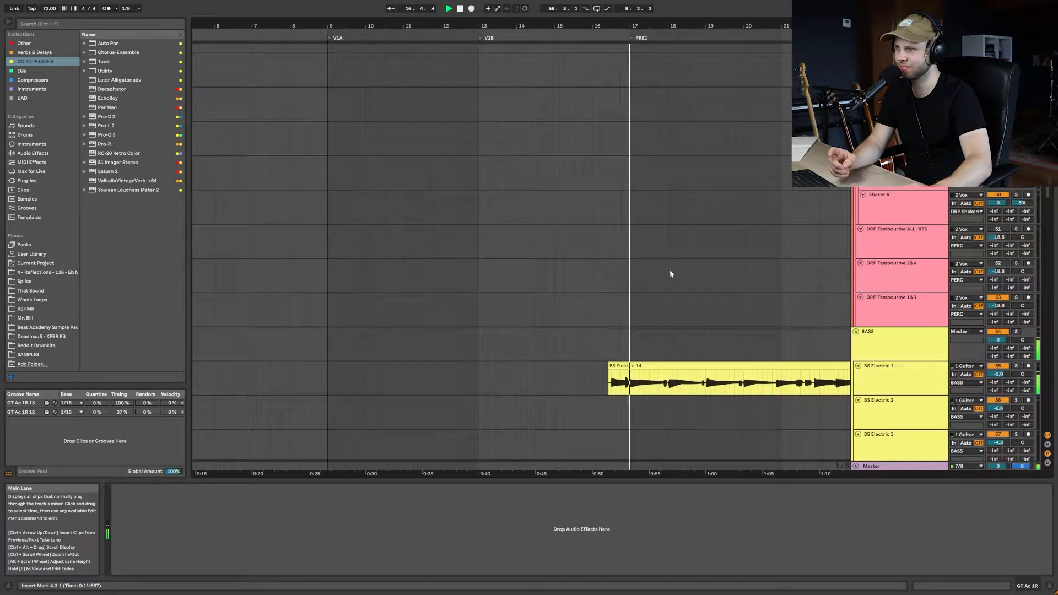
pyautogui.scroll(-5, 566, 247)
pyautogui.press('space')
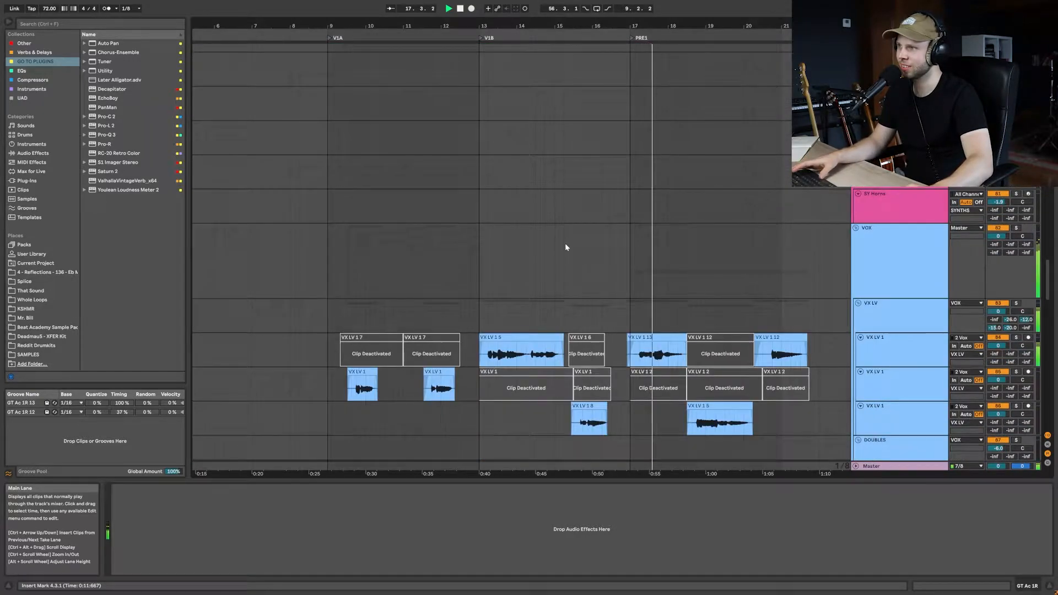
# Listen to GT Ac 1L and GT Ac 1R of the GUITARS VERSE FINGER group individually soloed, starting just before the intro
pyautogui.hscroll(-4, 565, 247)
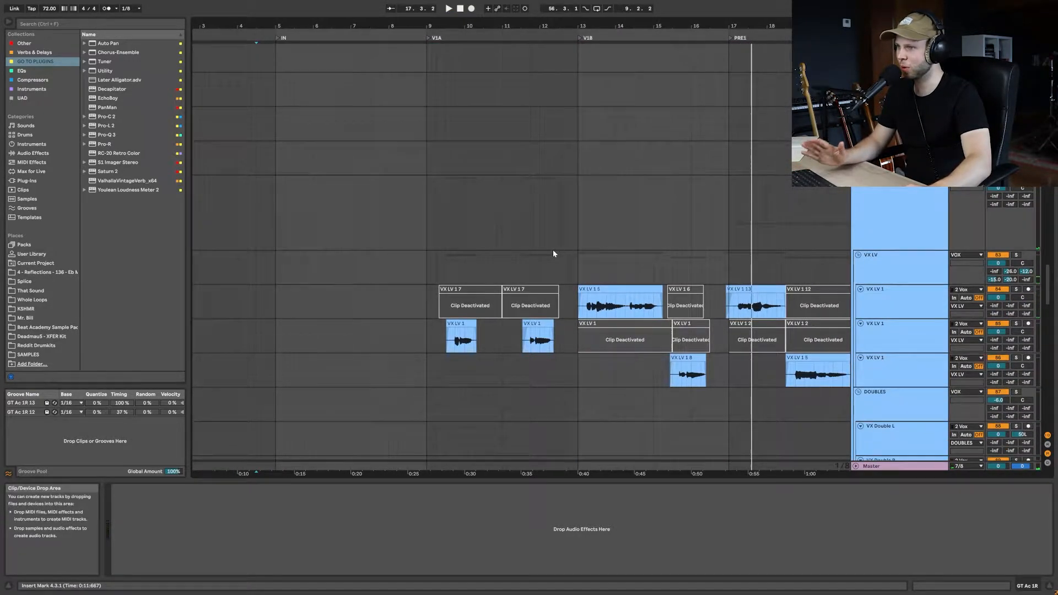
pyautogui.scroll(15, 393, 272)
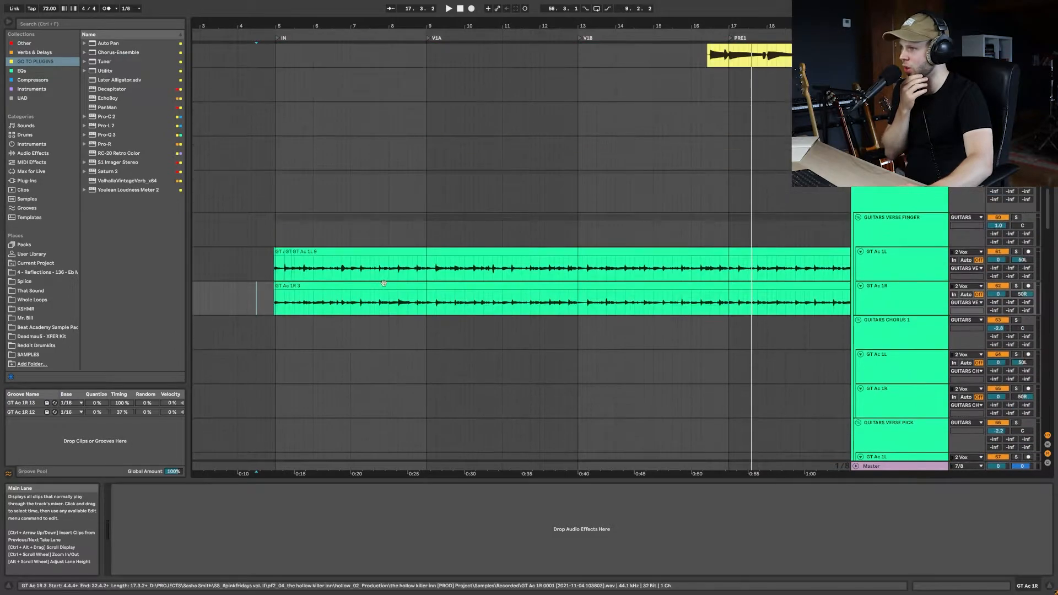
pyautogui.click(266, 267)
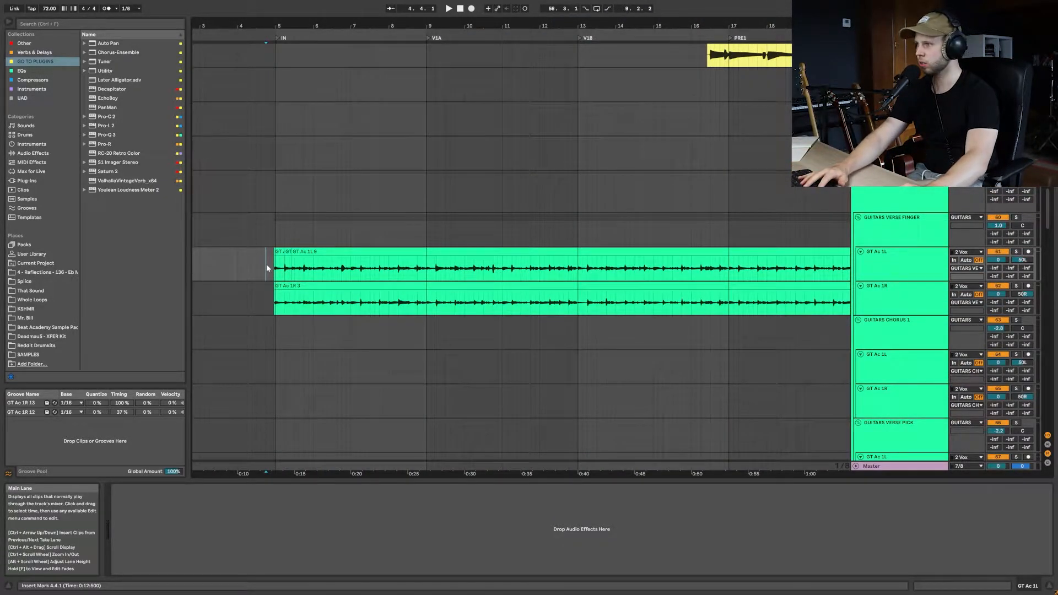
pyautogui.scroll(5, 266, 269)
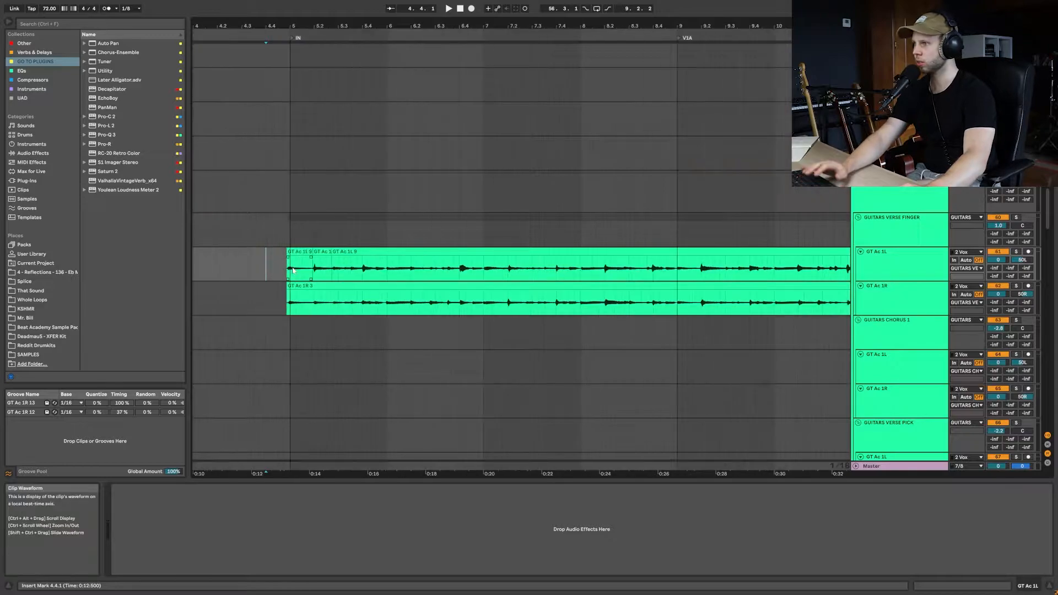
pyautogui.click(1017, 218)
pyautogui.press('space')
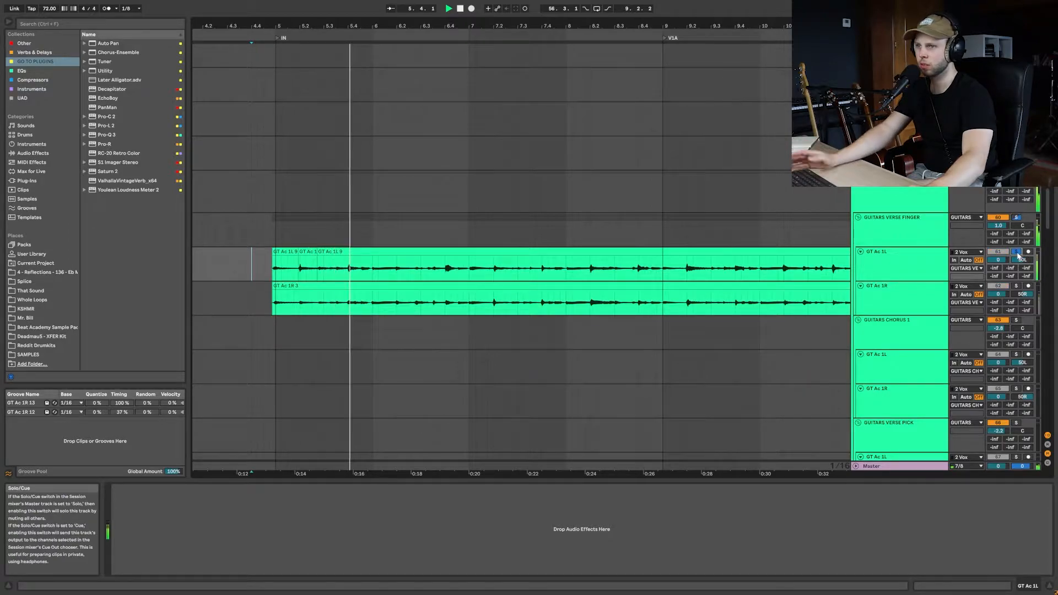
pyautogui.click(1016, 286)
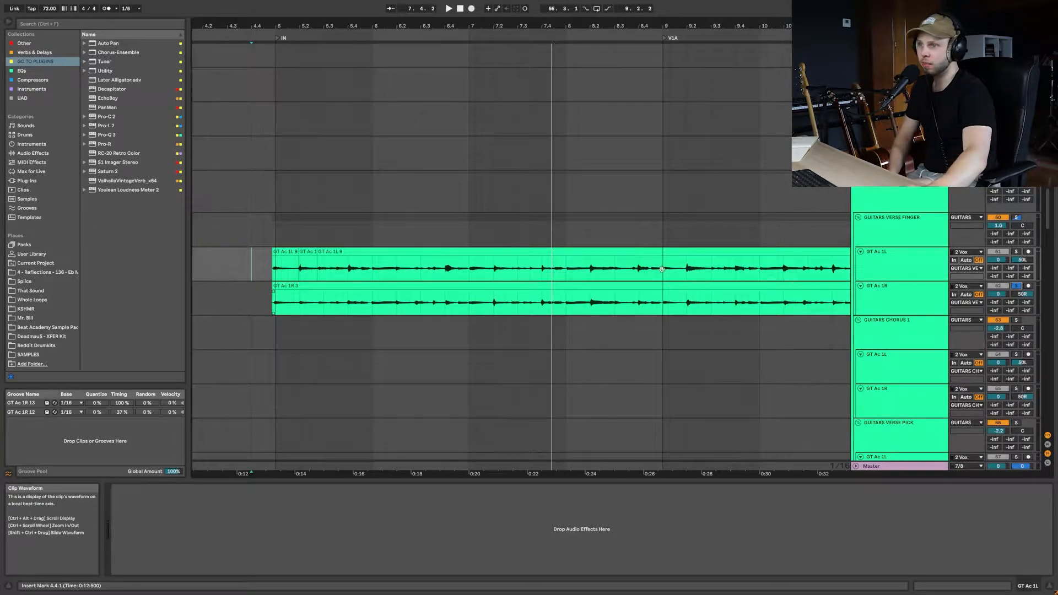
# Unsolo GT Ac 1R, place the insert marker at 4.4.4 and select the GUITARS VERSE FINGER group track
pyautogui.press('Up')
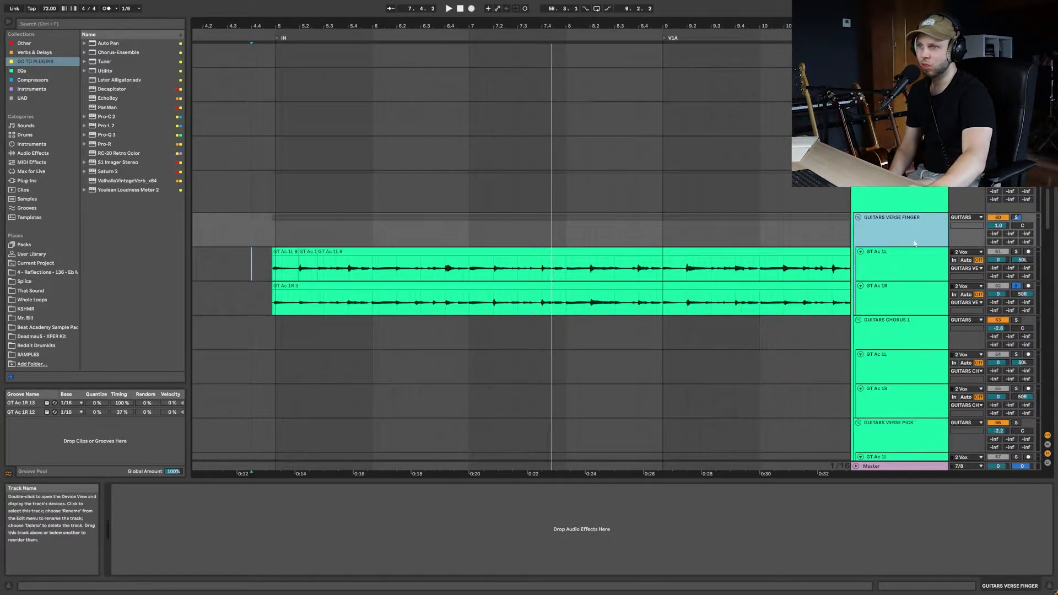
pyautogui.click(1017, 286)
pyautogui.click(905, 270)
pyautogui.click(902, 299)
pyautogui.click(899, 233)
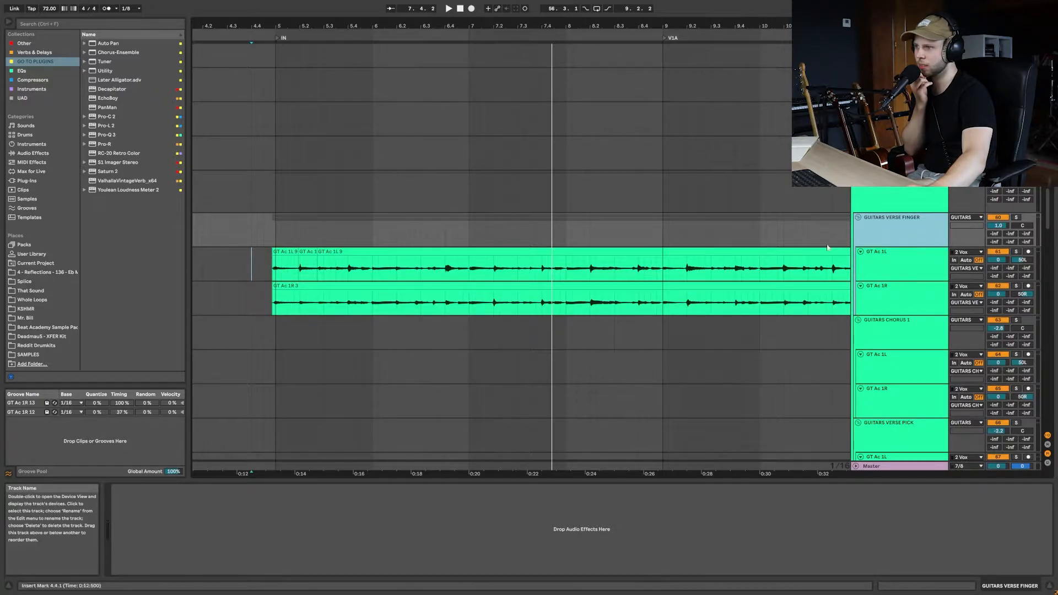
pyautogui.click(271, 234)
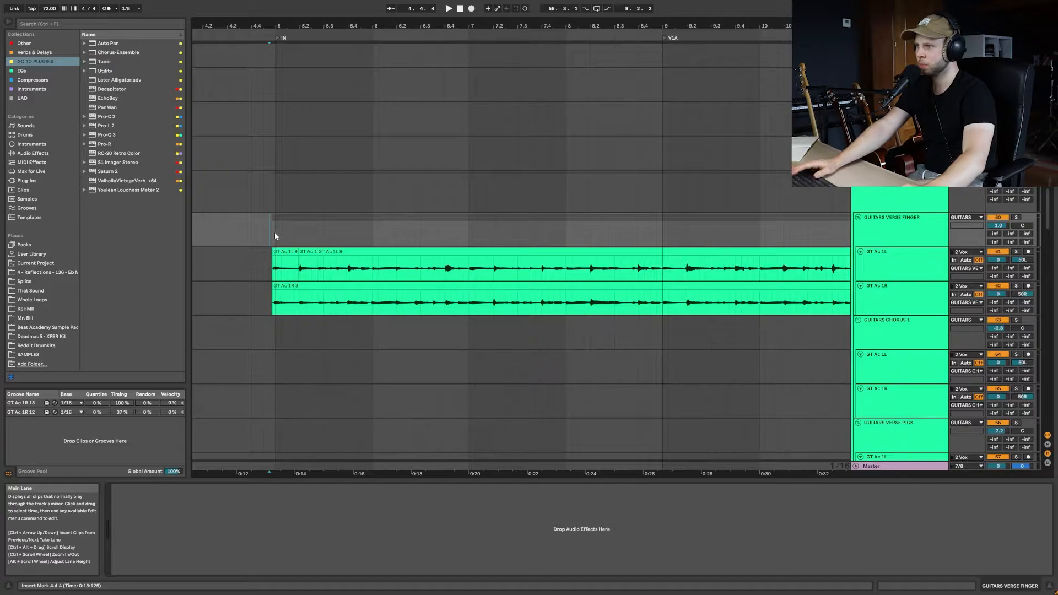
pyautogui.click(891, 242)
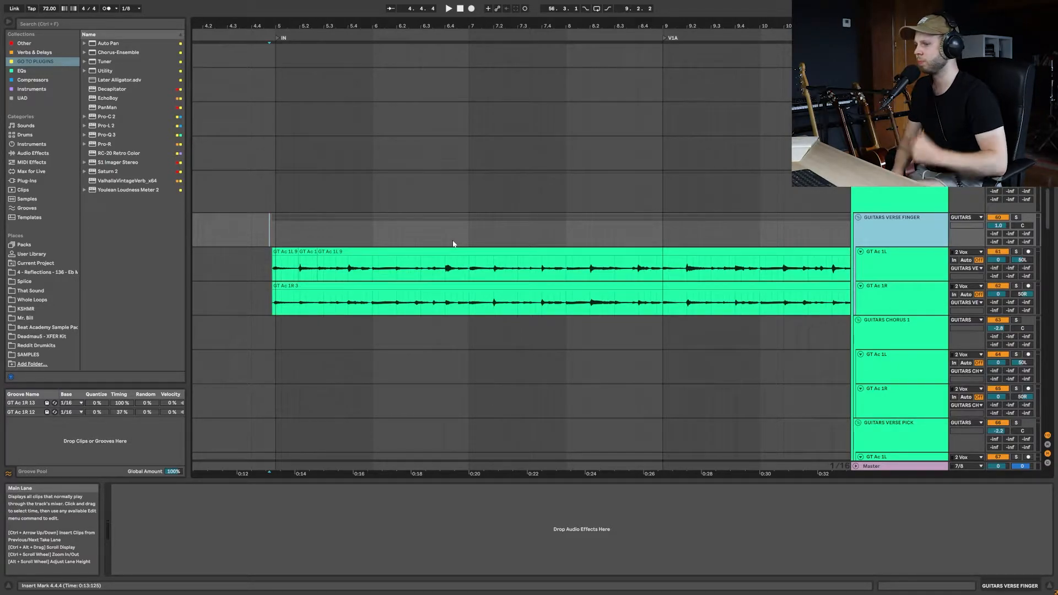
# Silence the GT Ac tracks in GUITARS CHORUS 1 and GUITARS VERSE PICK, and play from bar 19 in PRE1 into C1
pyautogui.hscroll(2, 595, 314)
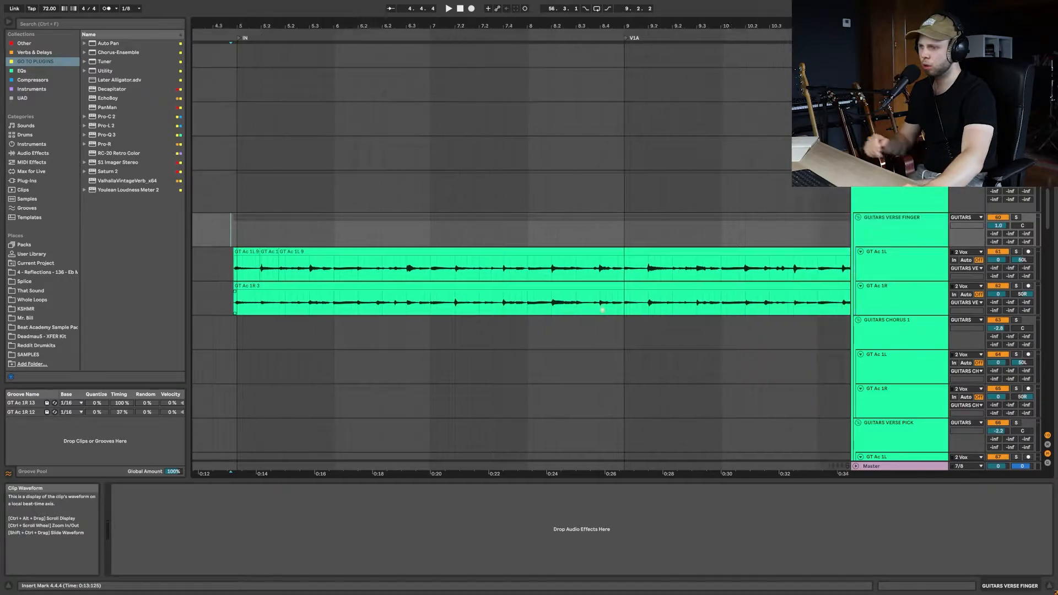
pyautogui.scroll(-6, 599, 324)
pyautogui.scroll(-3, 648, 317)
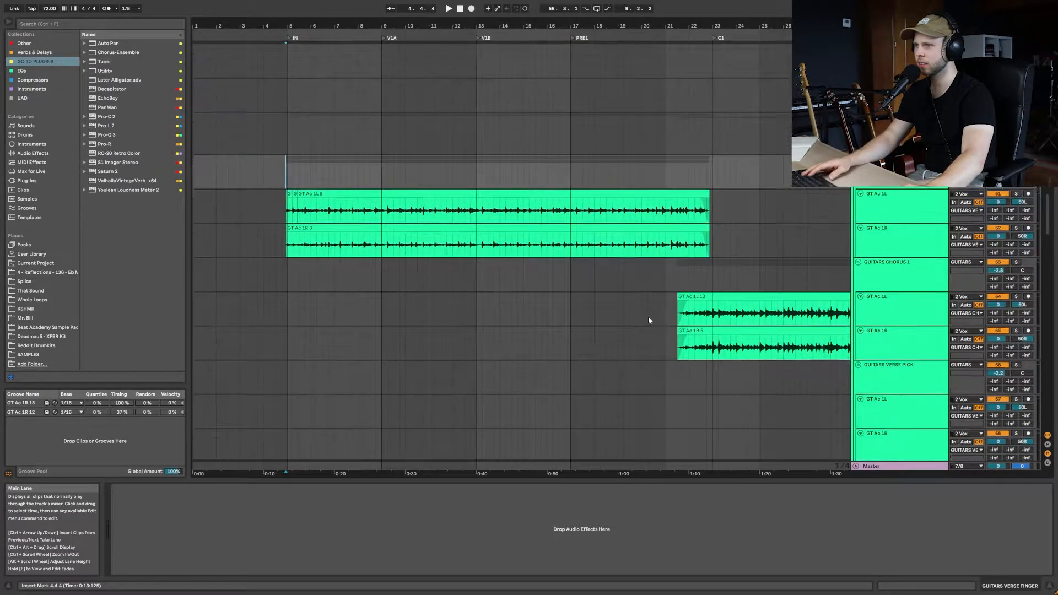
pyautogui.hscroll(2, 607, 281)
pyautogui.click(998, 268)
pyautogui.click(998, 302)
pyautogui.click(998, 371)
pyautogui.click(998, 404)
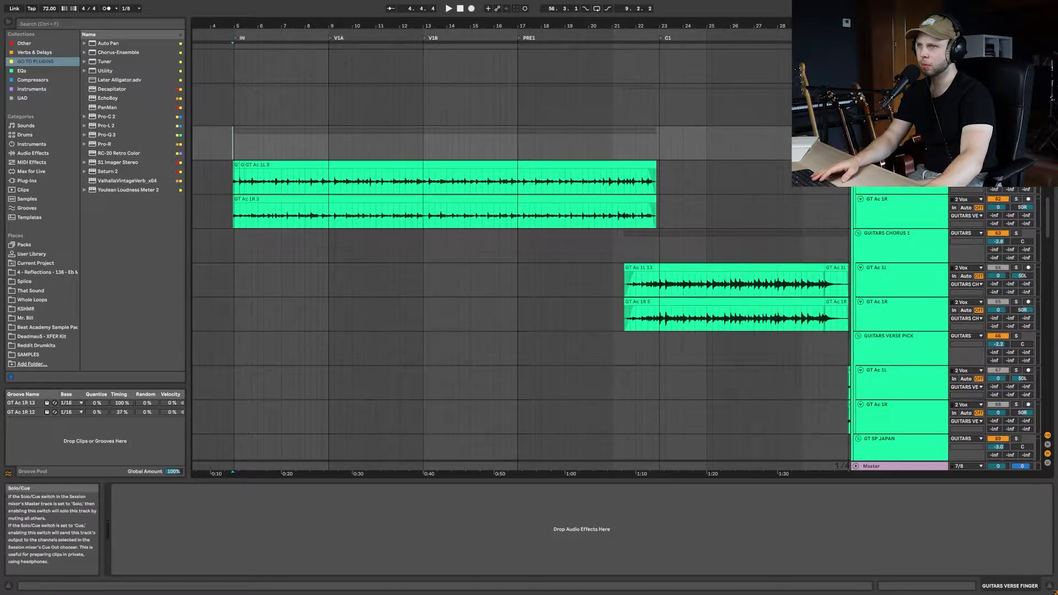
pyautogui.click(562, 253)
pyautogui.press('space')
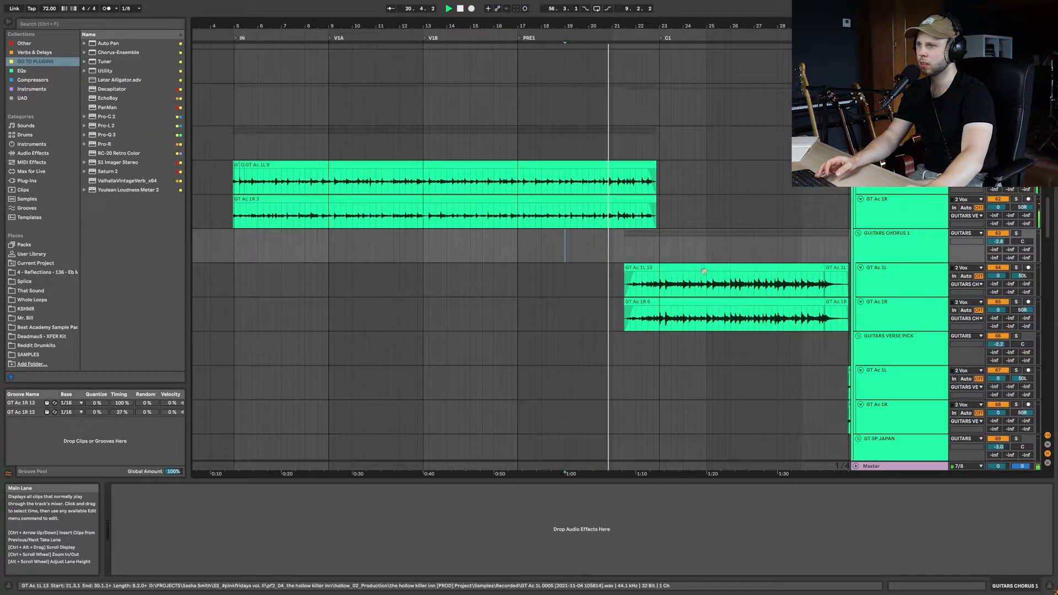
pyautogui.hscroll(3, 716, 290)
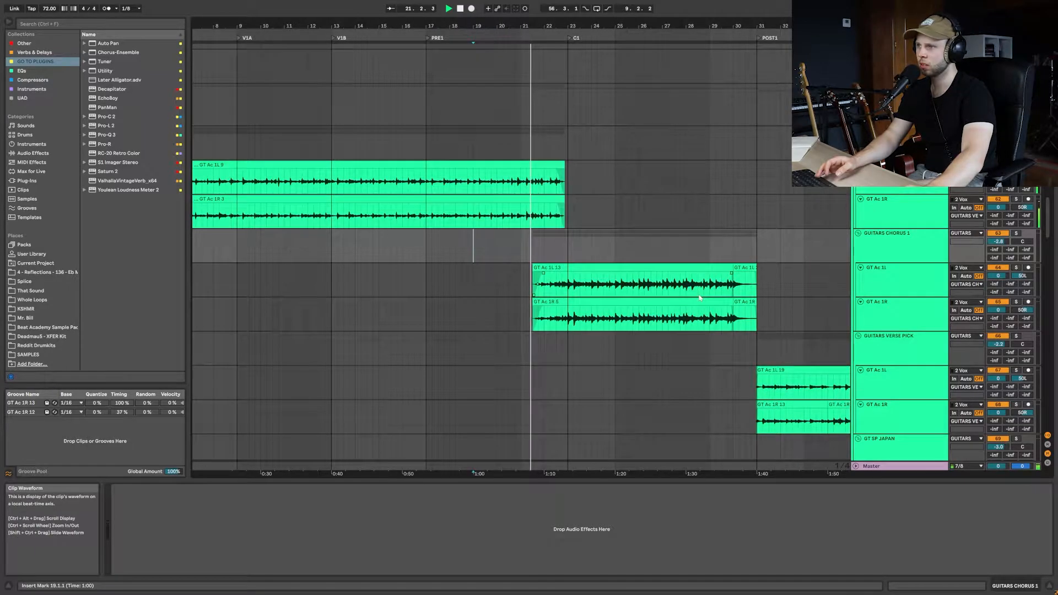
pyautogui.hscroll(1, 648, 329)
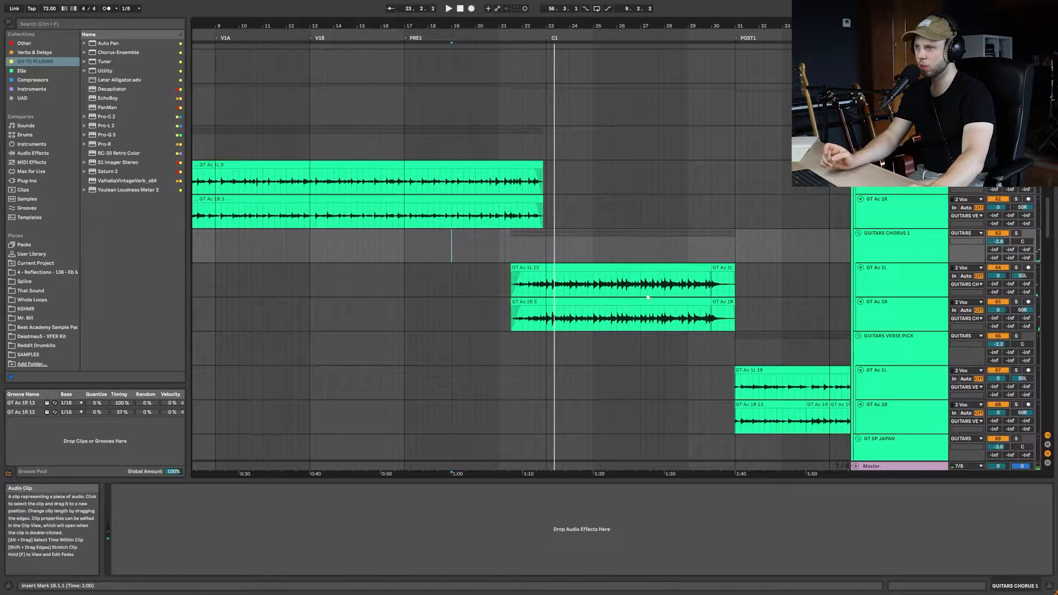
pyautogui.scroll(-1, 604, 289)
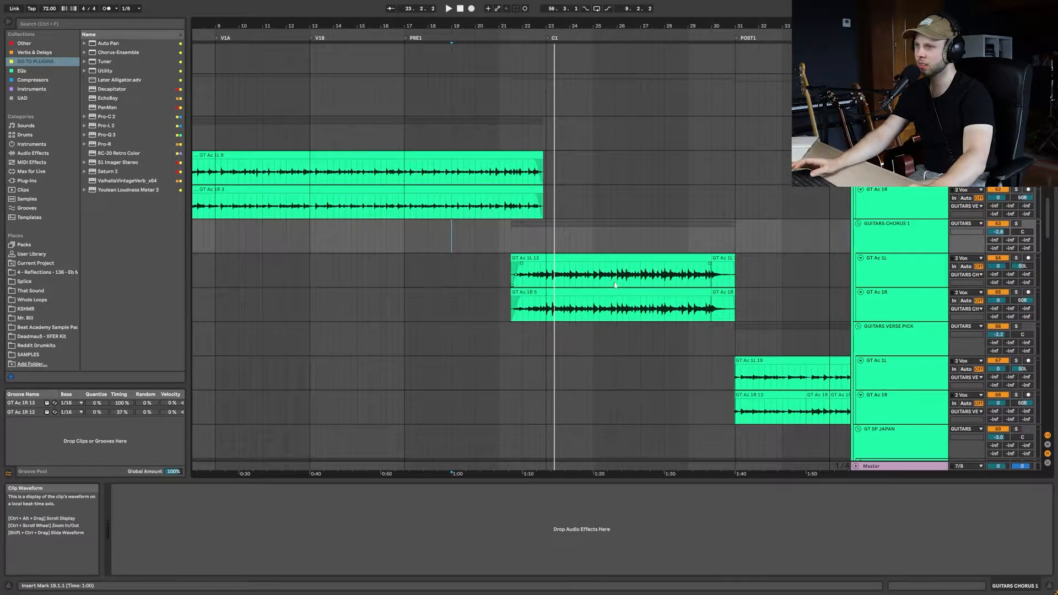
# Solo the GUITARS VERSE PICK group and play its acoustic guitars from the POST1 section into V2A
pyautogui.hscroll(4, 584, 291)
pyautogui.hscroll(4, 536, 281)
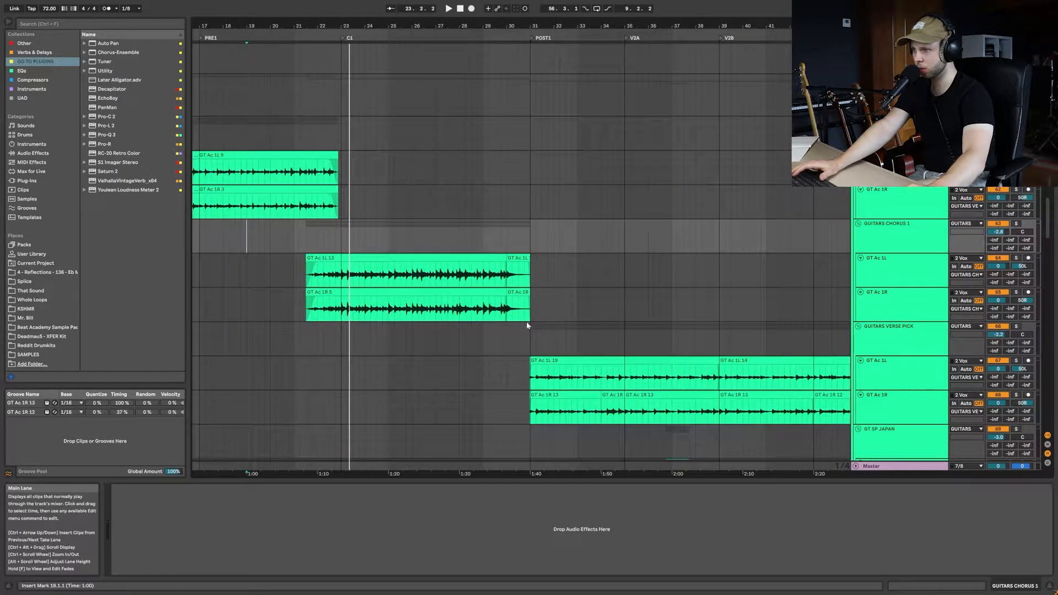
pyautogui.click(566, 355)
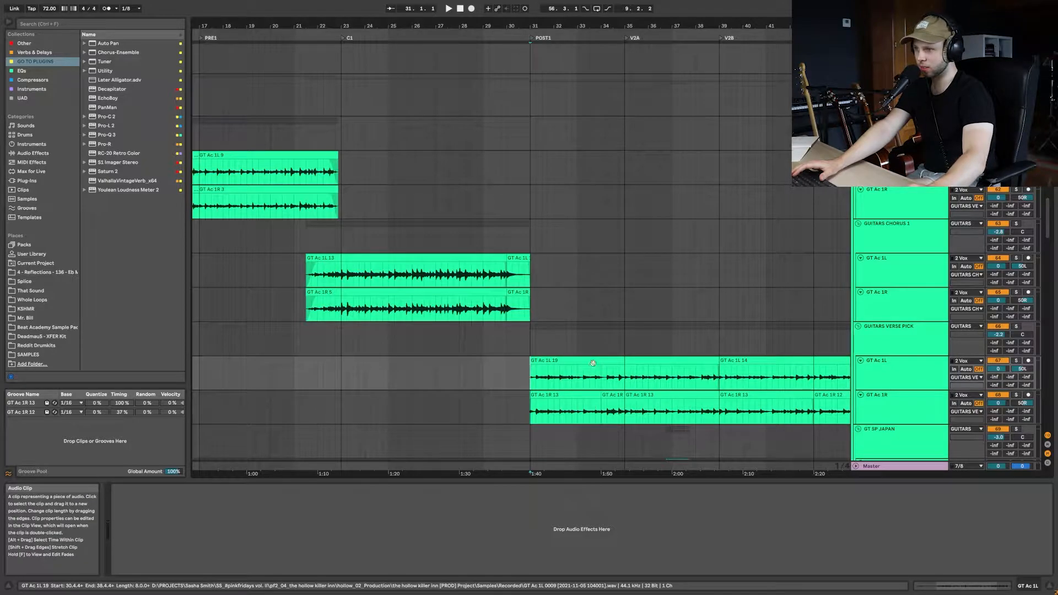
pyautogui.click(1016, 326)
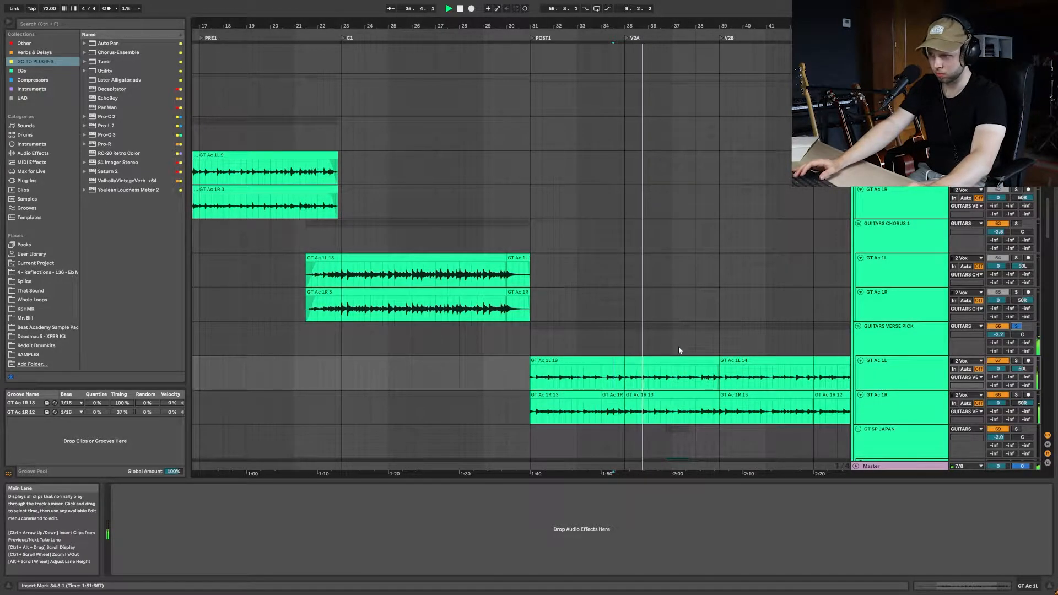
# Place the insert marker at 4.3.1 on GT Ac 1L, just before the intro guitar clips
pyautogui.hscroll(-5, 635, 341)
pyautogui.hscroll(-12, 630, 338)
pyautogui.scroll(3, 298, 206)
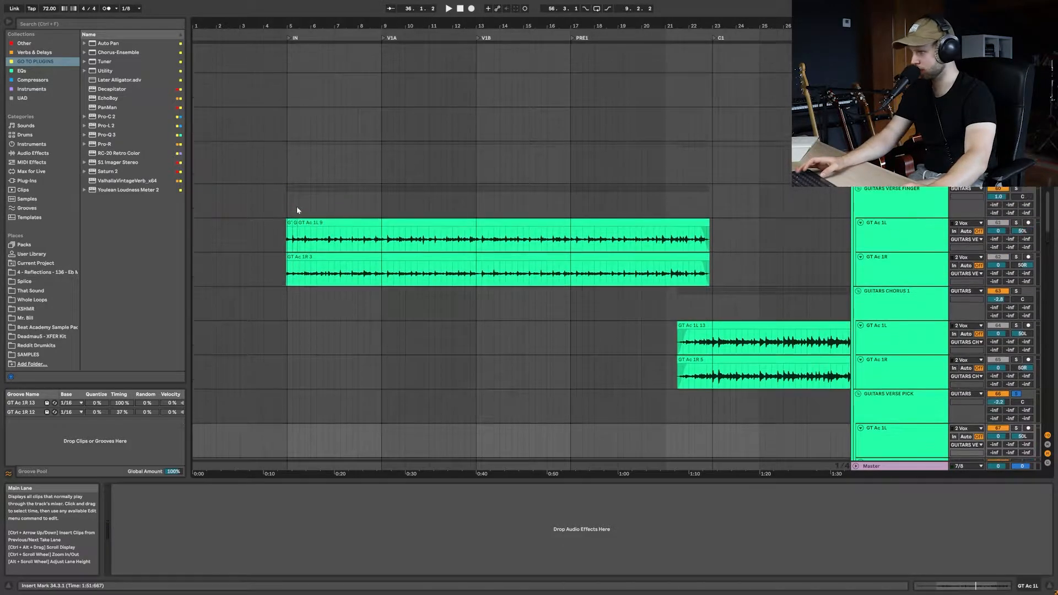
pyautogui.click(276, 237)
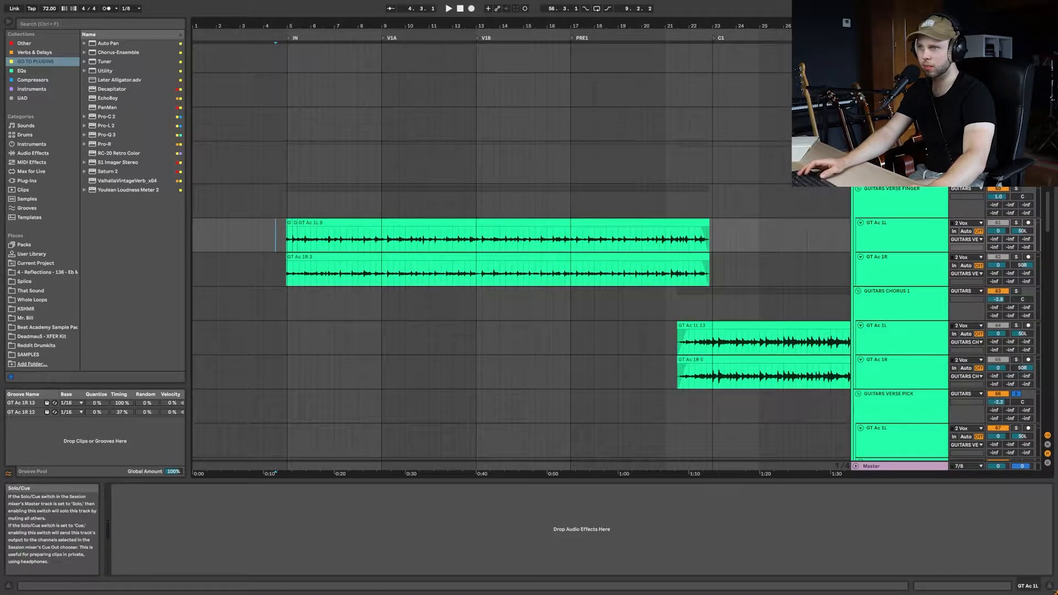
# Examine the layout of the lead vocal, double and triple clips from V1A through C1
pyautogui.scroll(-10, 418, 237)
pyautogui.scroll(-8, 416, 237)
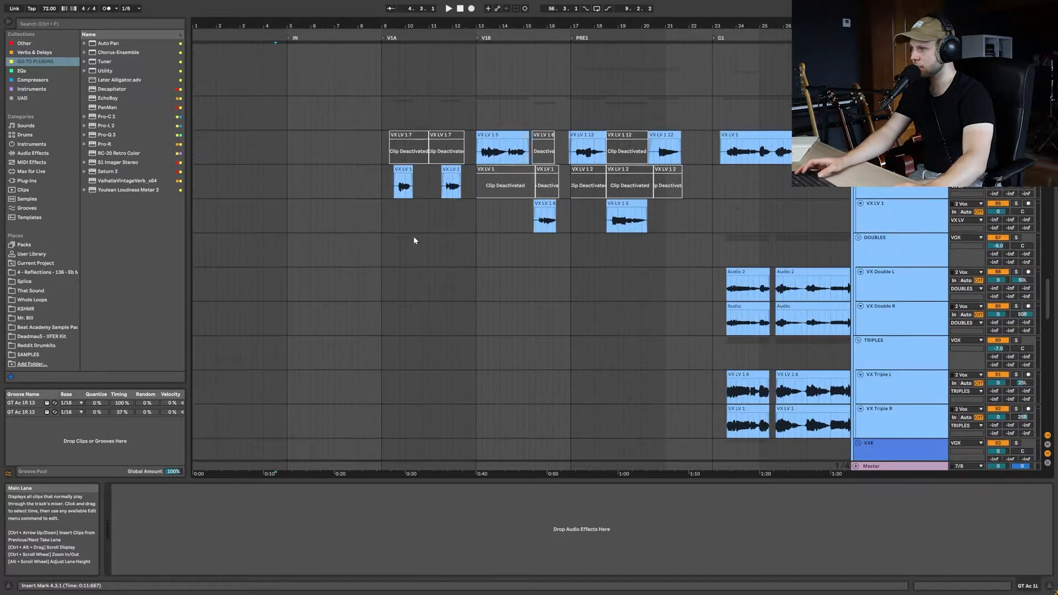
pyautogui.click(379, 197)
pyautogui.press('+')
pyautogui.press('+')
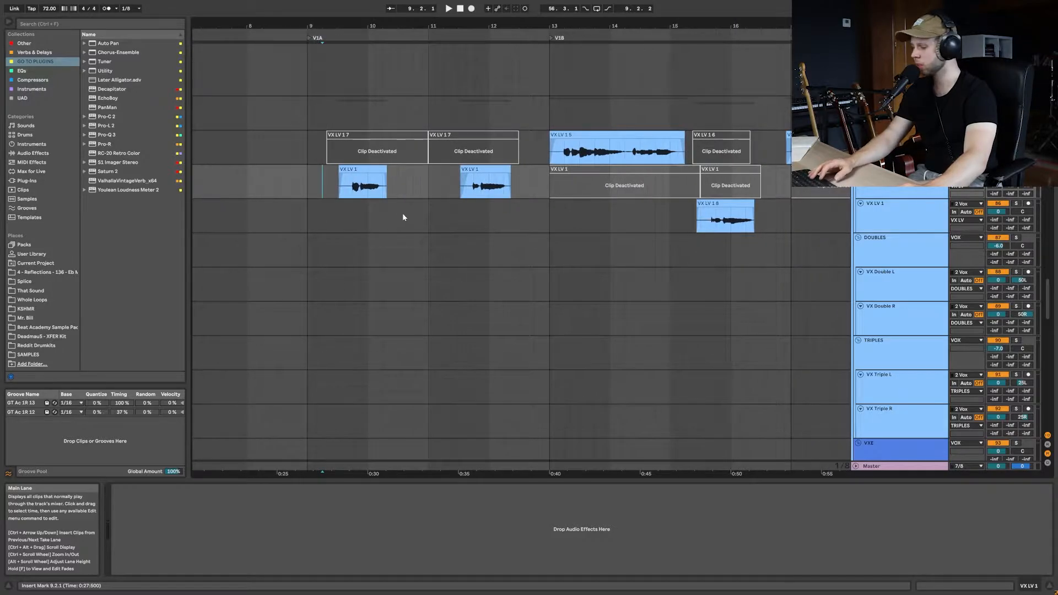
pyautogui.press('-')
pyautogui.press('-')
pyautogui.hscroll(3, 385, 193)
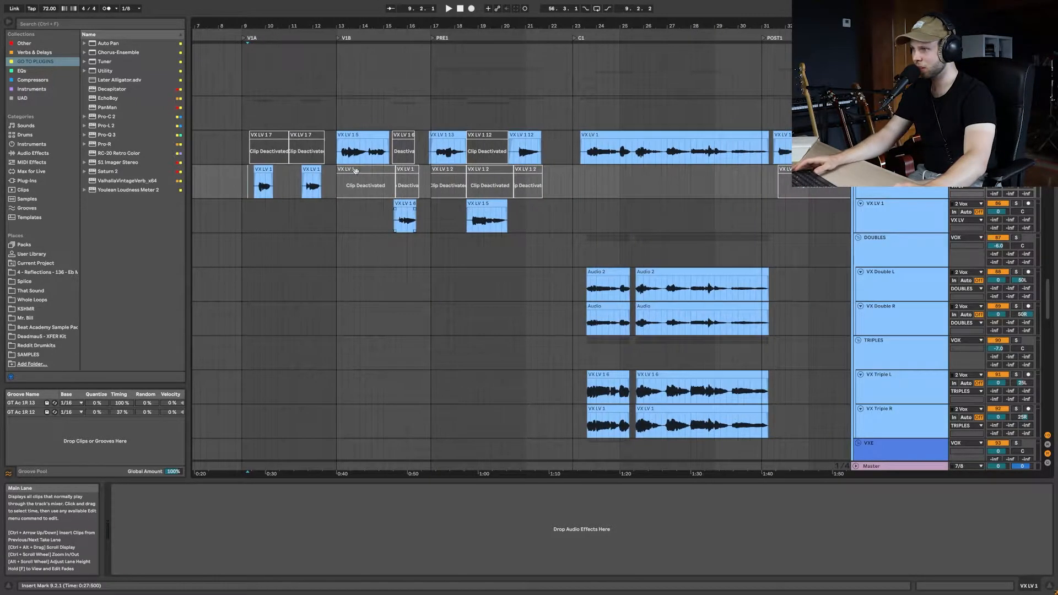
pyautogui.scroll(1, 367, 201)
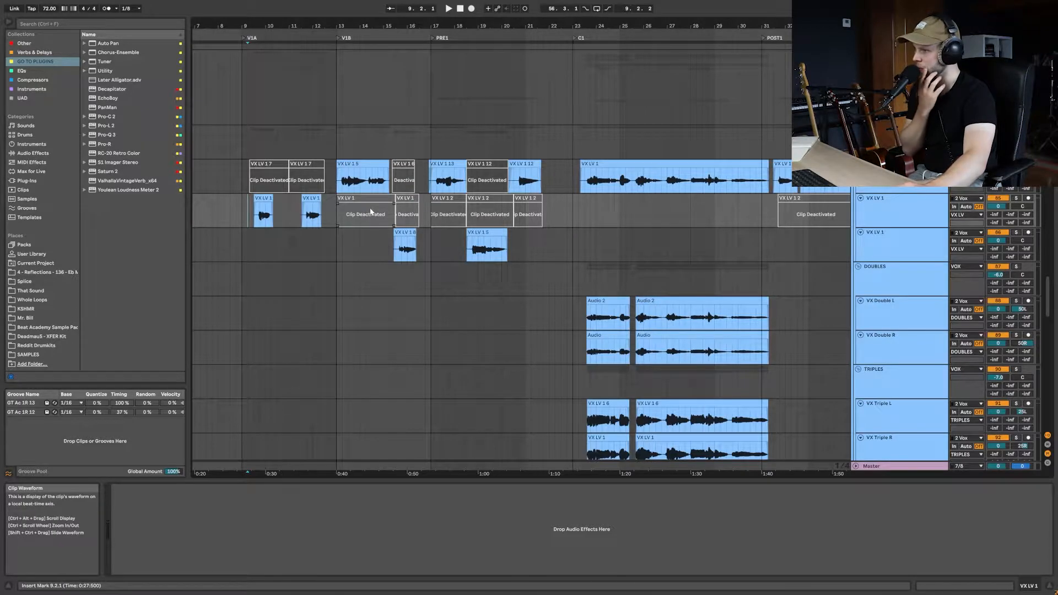
# Play the first lead vocal clip in V1A from 9.2.1 and stop after the phrase
pyautogui.click(242, 215)
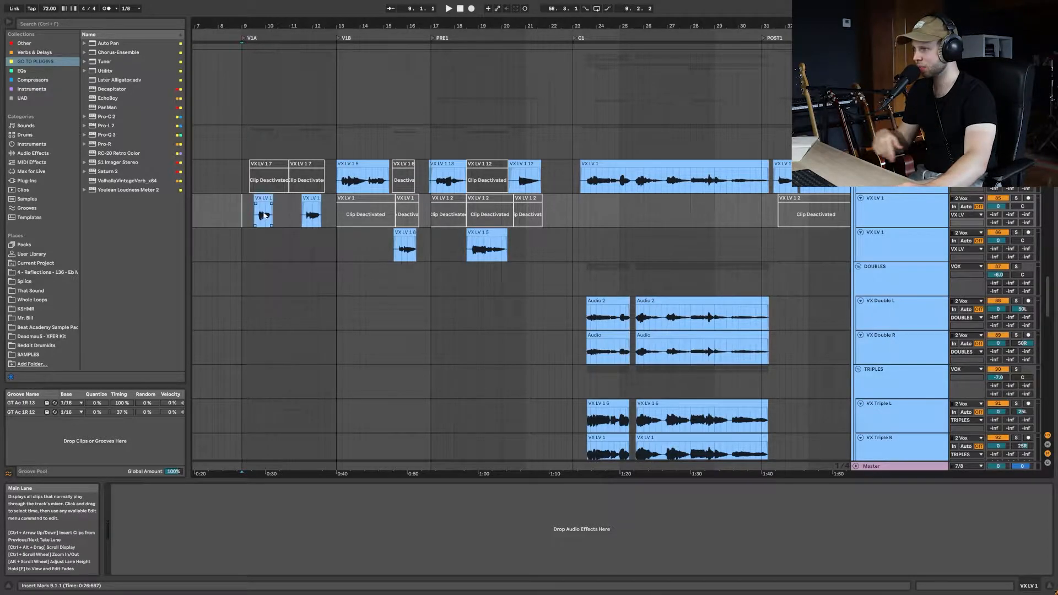
pyautogui.moveTo(247, 217); pyautogui.dragTo(325, 220)
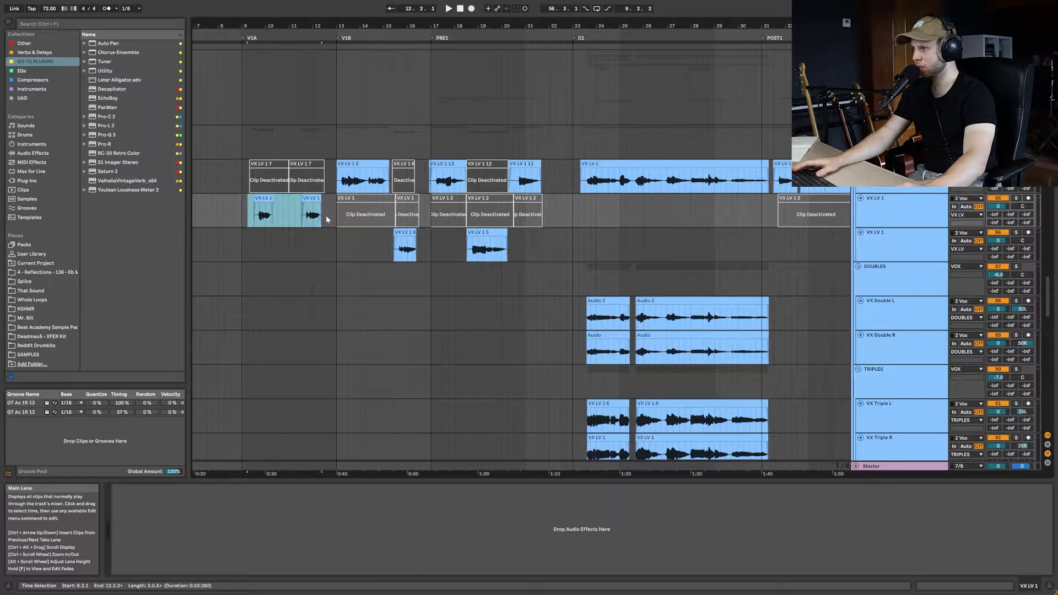
pyautogui.click(248, 215)
pyautogui.press('space')
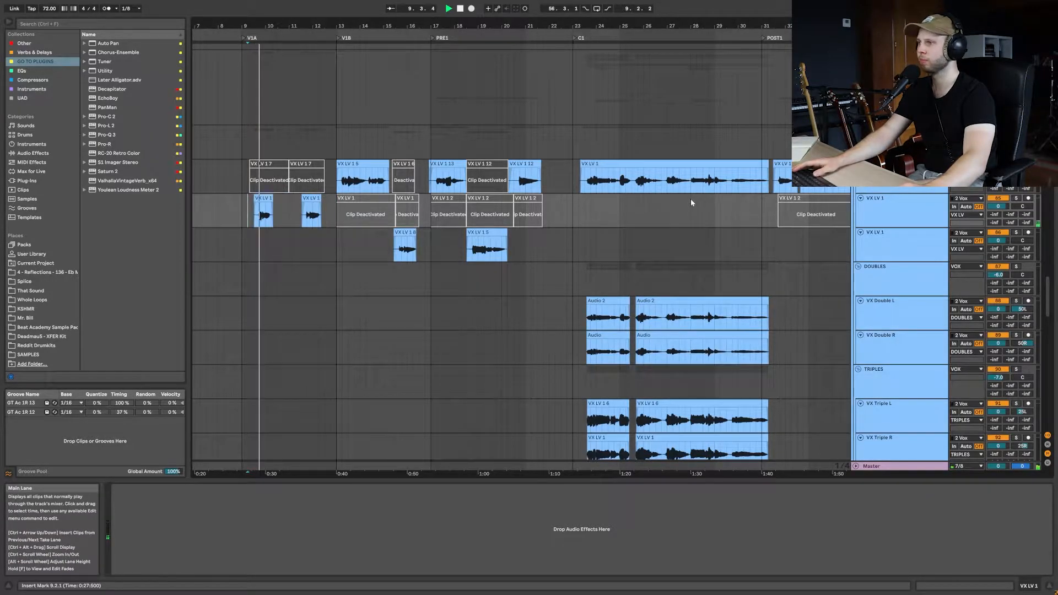
pyautogui.press('space')
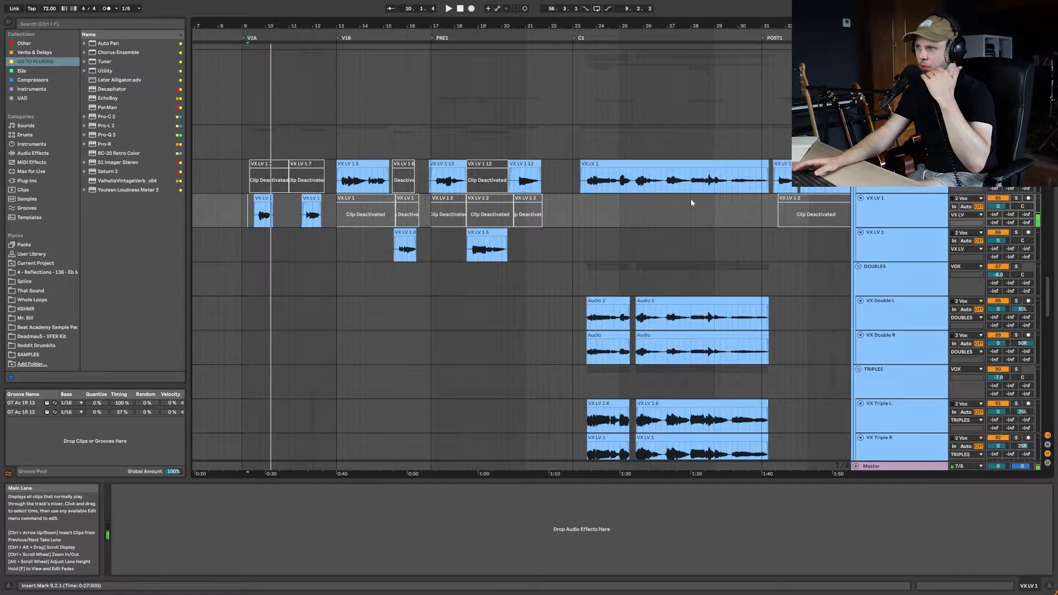
# Play the two lead vocal phrases in V1A from 9.2.1 and 11.2.1, and the opening phrase of V1B from 13.1.1
pyautogui.press('space')
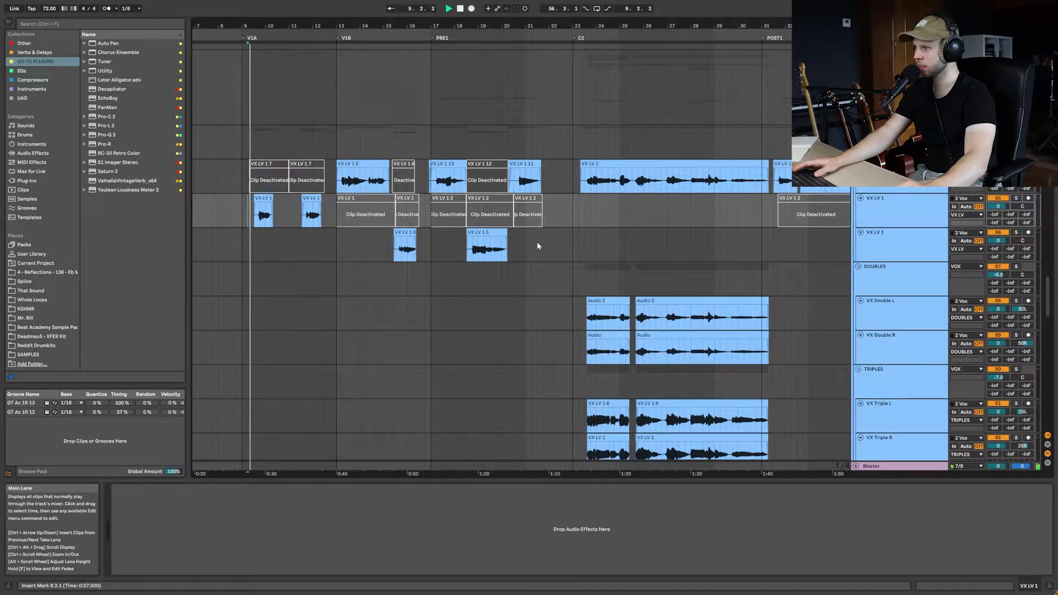
pyautogui.click(297, 217)
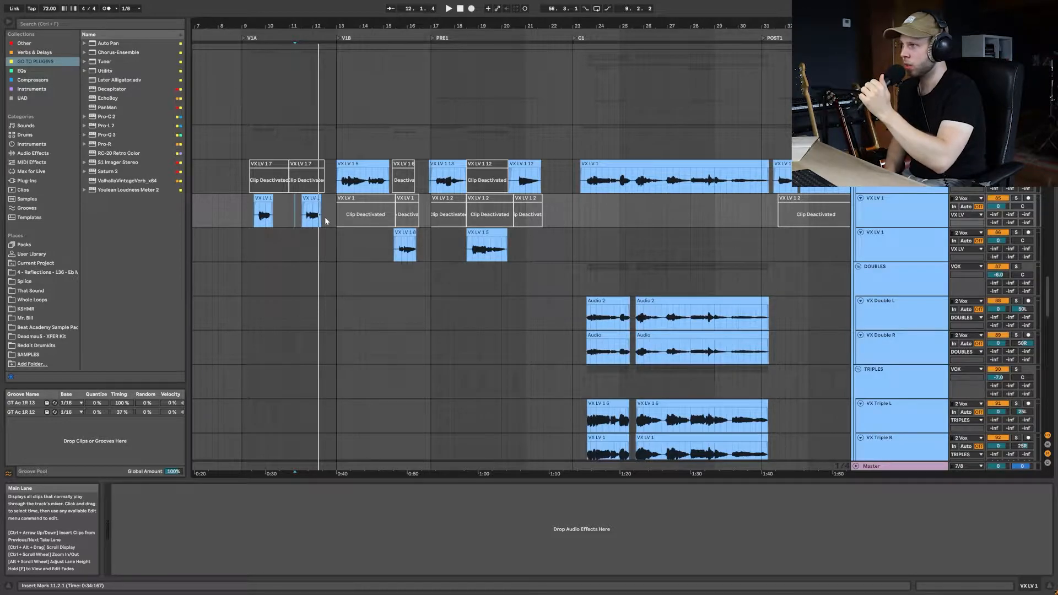
pyautogui.click(341, 188)
pyautogui.press('space')
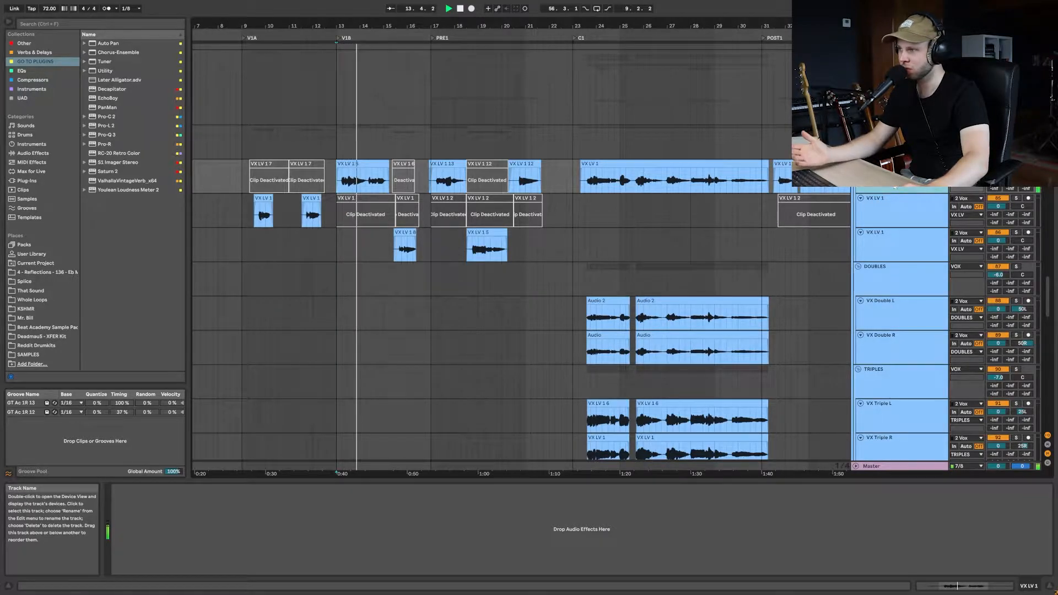
pyautogui.press('space')
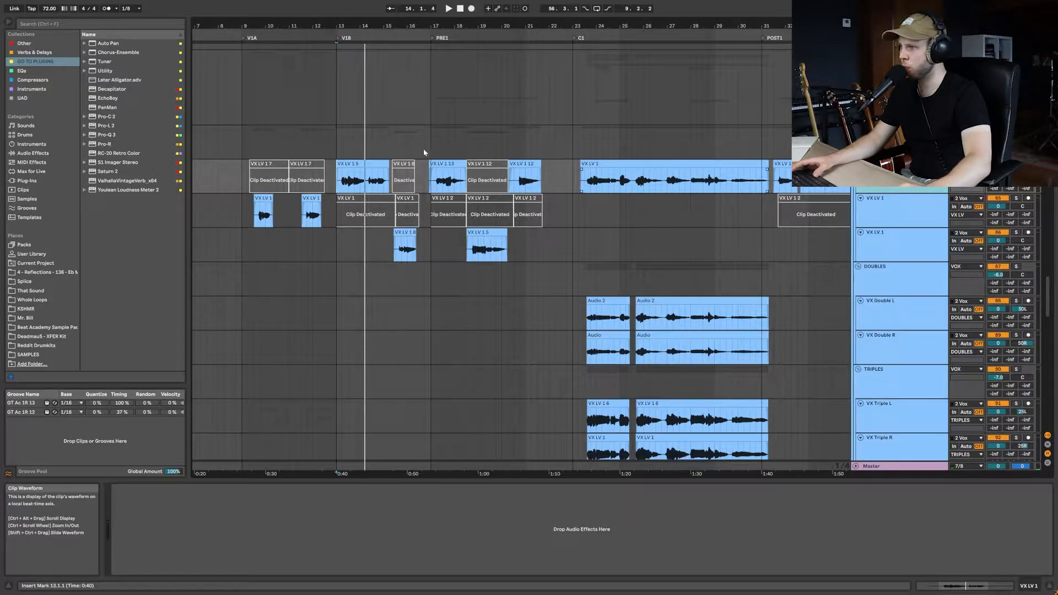
# Play the closing vocal phrase of V1B on the third VX LV 1 track from 15.2.1 and stop before PRE1
pyautogui.click(388, 251)
pyautogui.press('space')
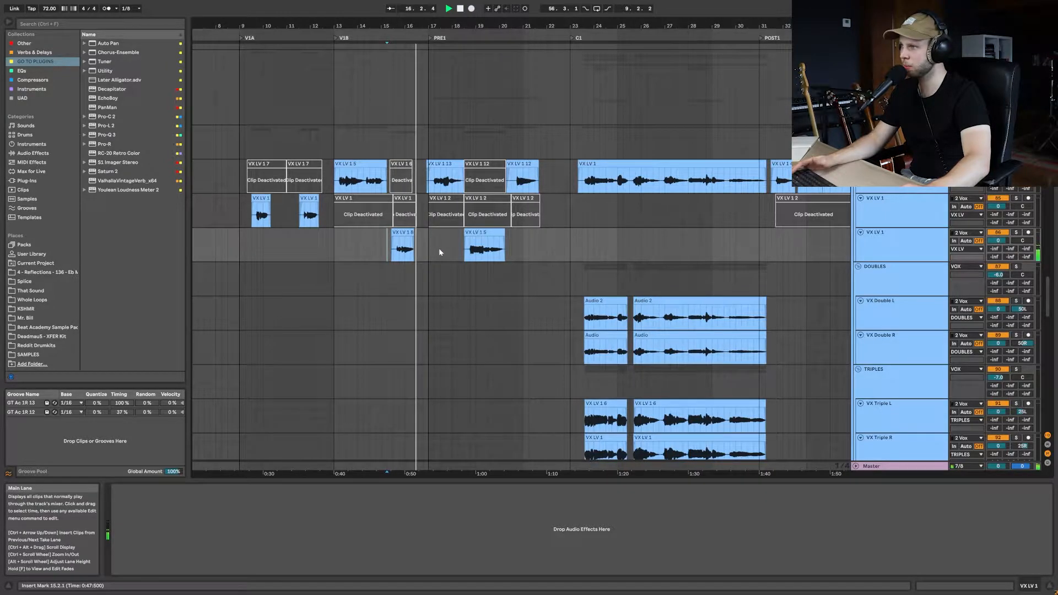
pyautogui.scroll(20, 409, 240)
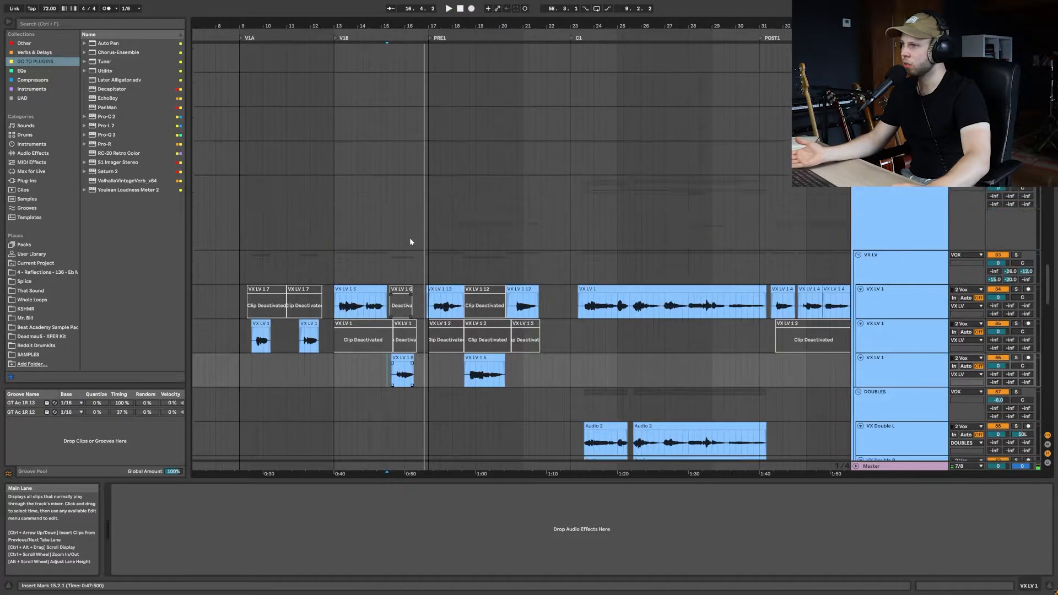
pyautogui.scroll(2, 390, 249)
pyautogui.press('space')
# Locate the DRP Clave clips in V1B and play from just before the first hit
pyautogui.click(346, 235)
pyautogui.press('+')
pyautogui.press('+')
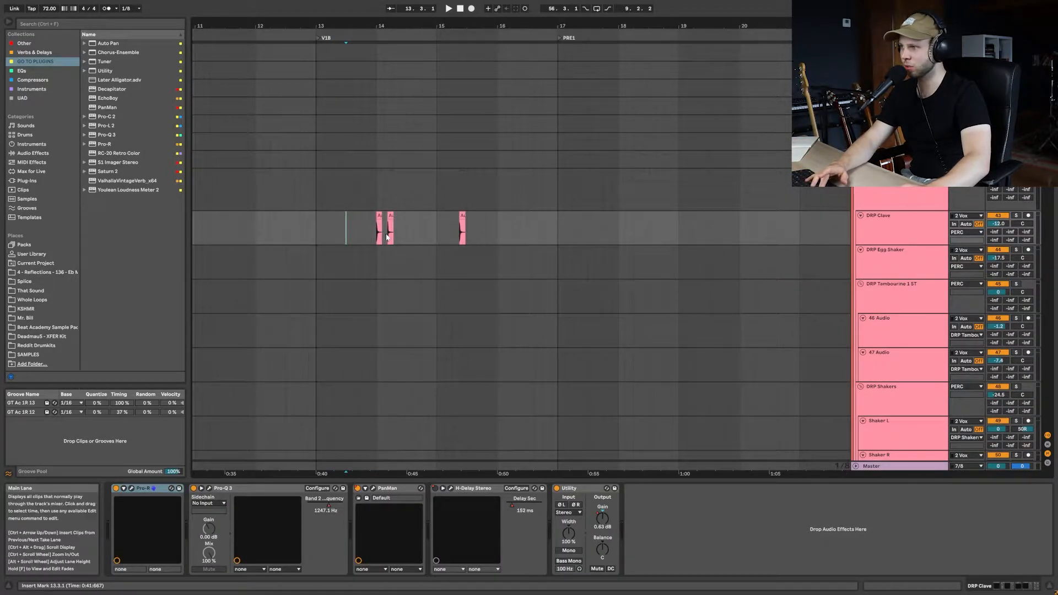
pyautogui.click(368, 228)
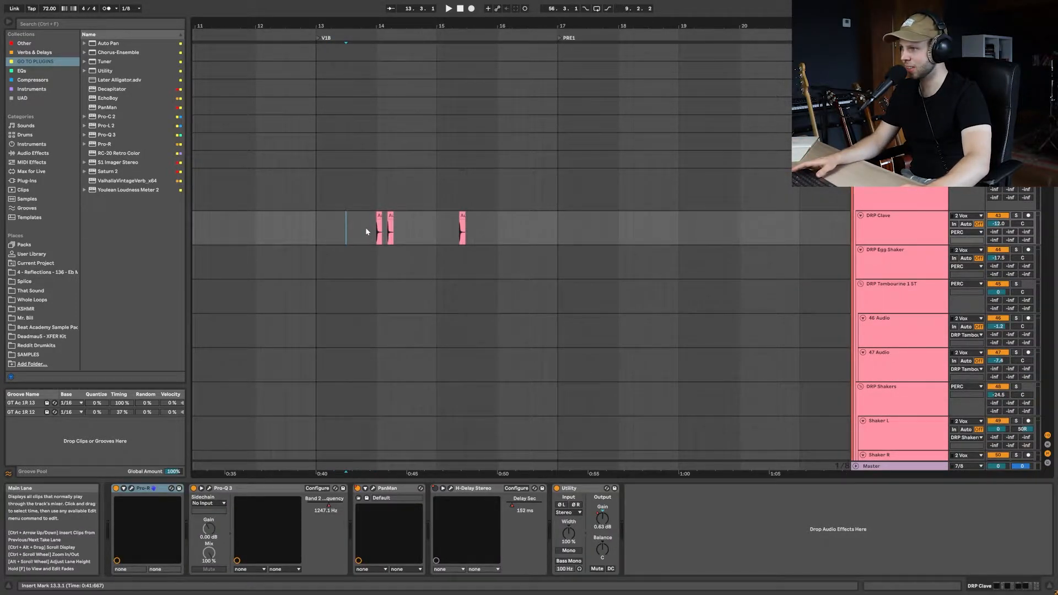
pyautogui.press('space')
# Solo the DRP Clave track and play its three V1B hits from 13.4.1
pyautogui.click(1017, 215)
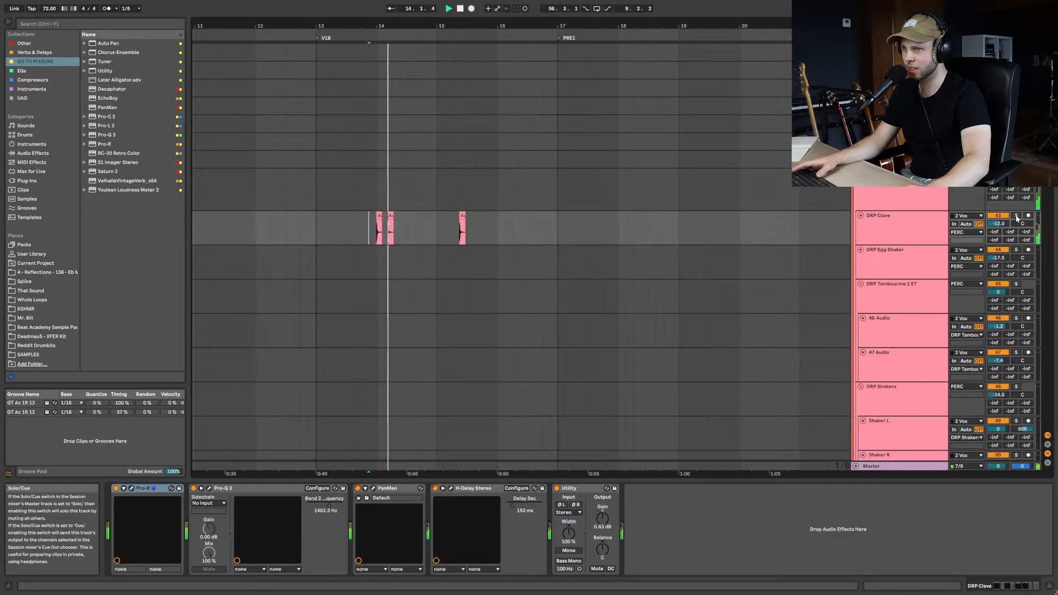
pyautogui.press('space')
pyautogui.click(362, 231)
pyautogui.press('space')
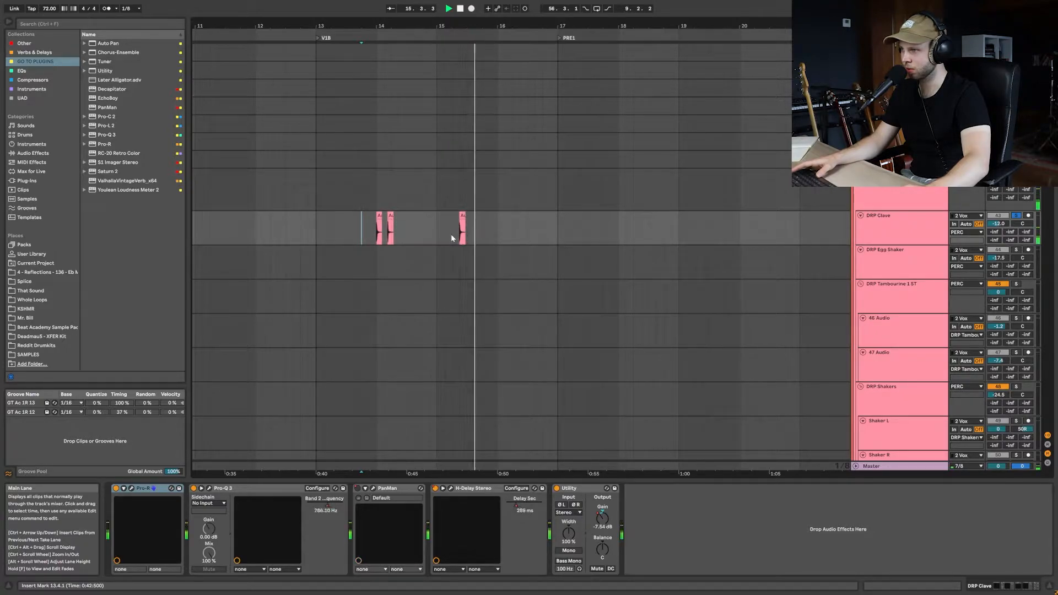
pyautogui.press('space')
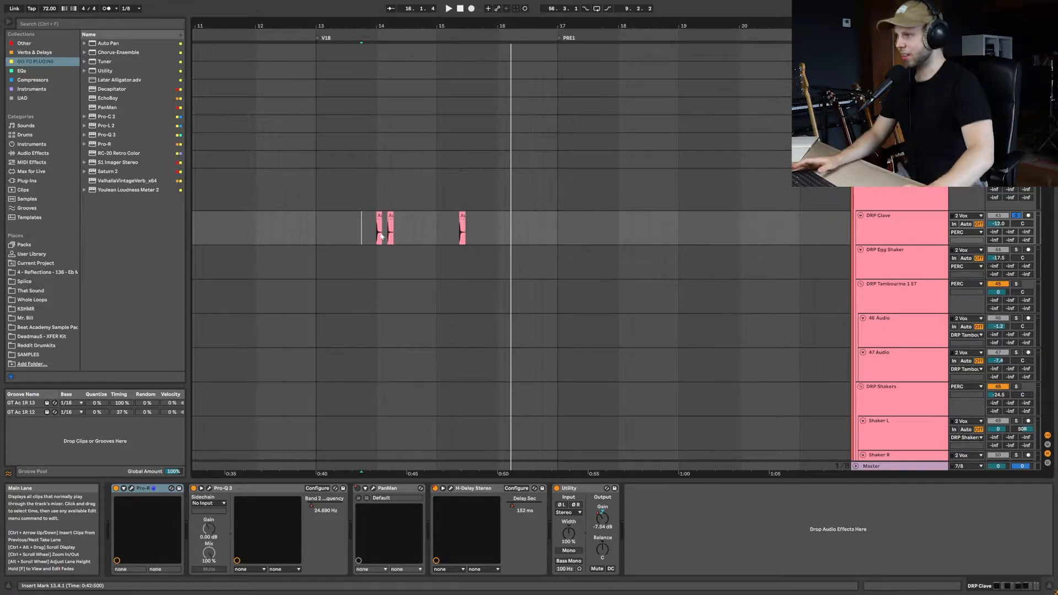
# Open the Pro-R reverb on DRP Clave and play the clave hits to examine it
pyautogui.click(884, 229)
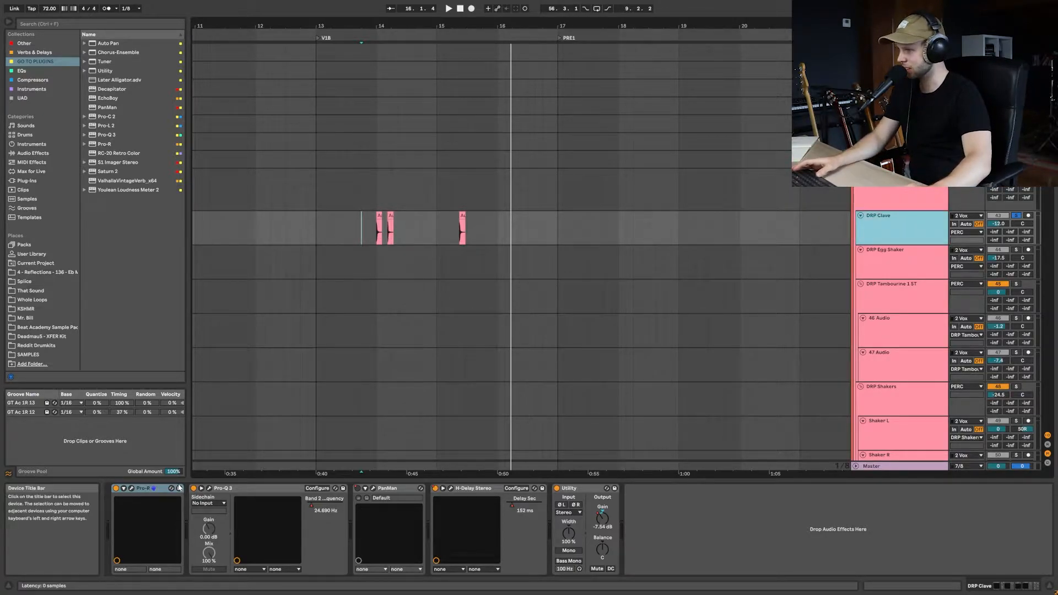
pyautogui.click(131, 488)
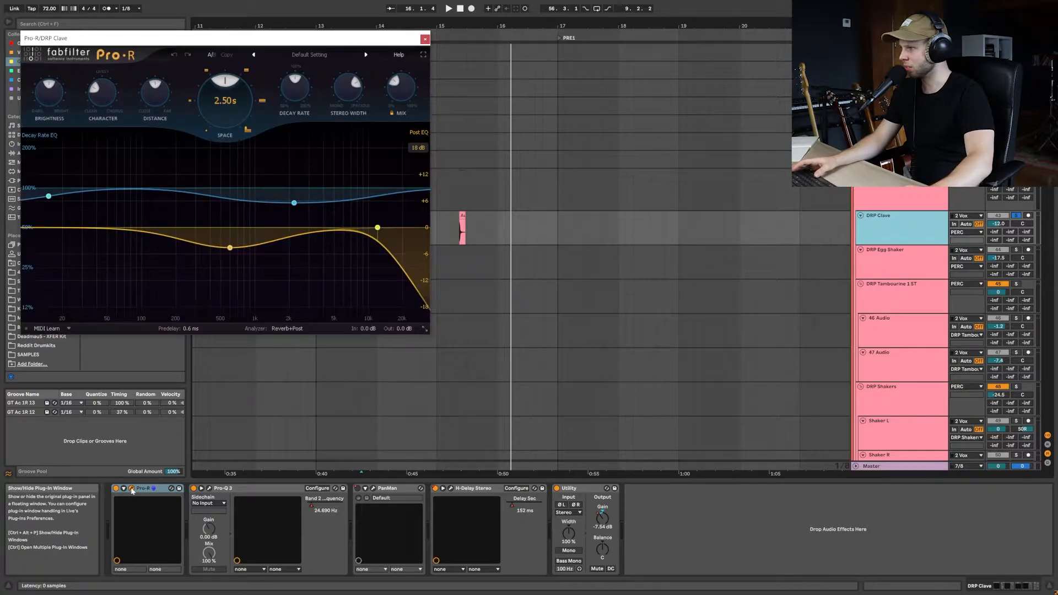
pyautogui.press('space')
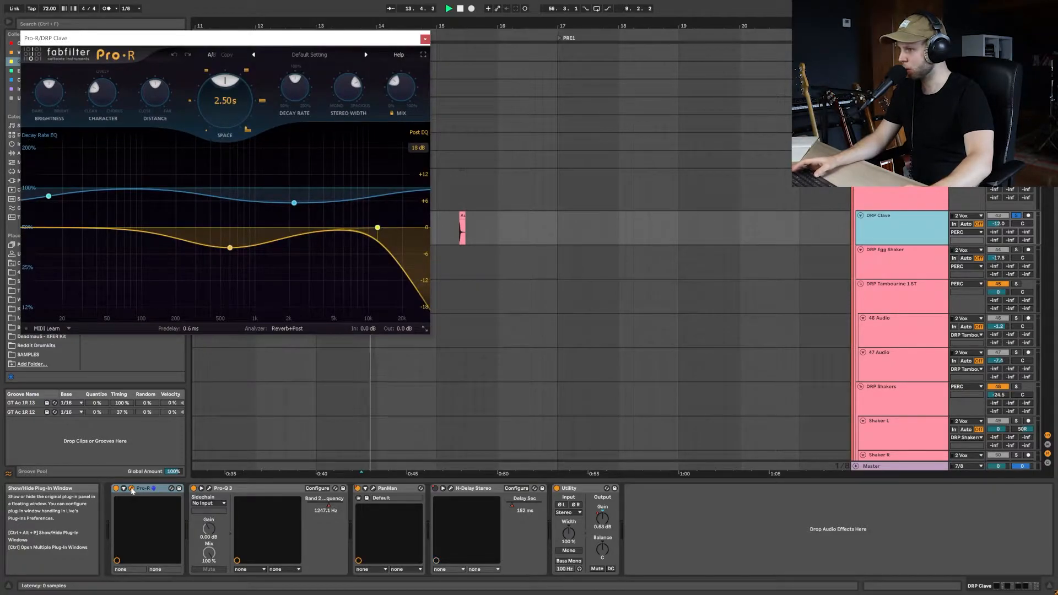
# Examine the Pro-Q 3 filter curve on DRP Clave and close both the reverb and EQ windows
pyautogui.click(209, 488)
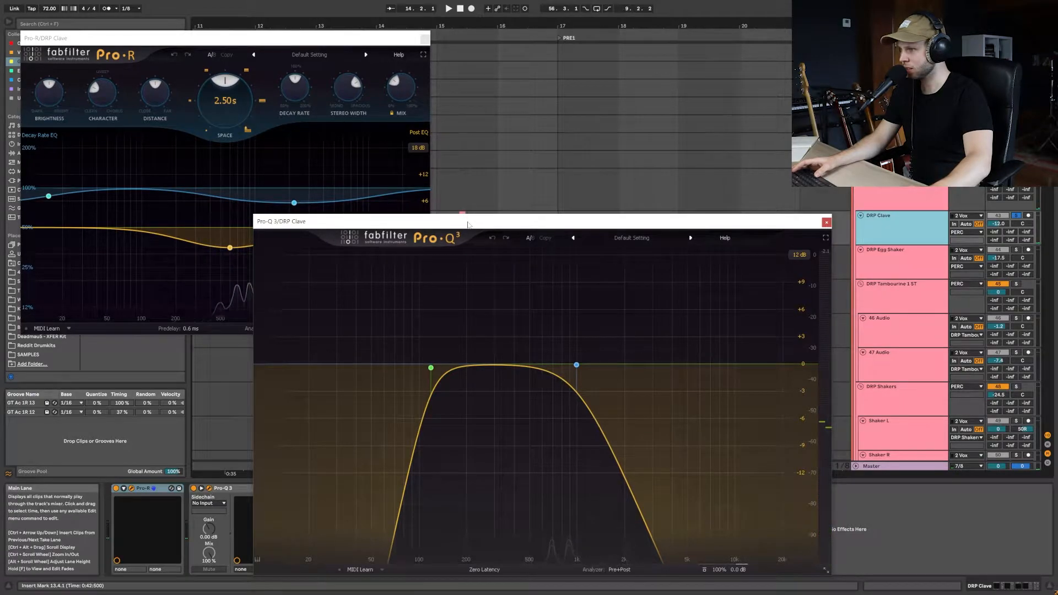
pyautogui.moveTo(466, 232); pyautogui.dragTo(468, 127)
pyautogui.click(425, 38)
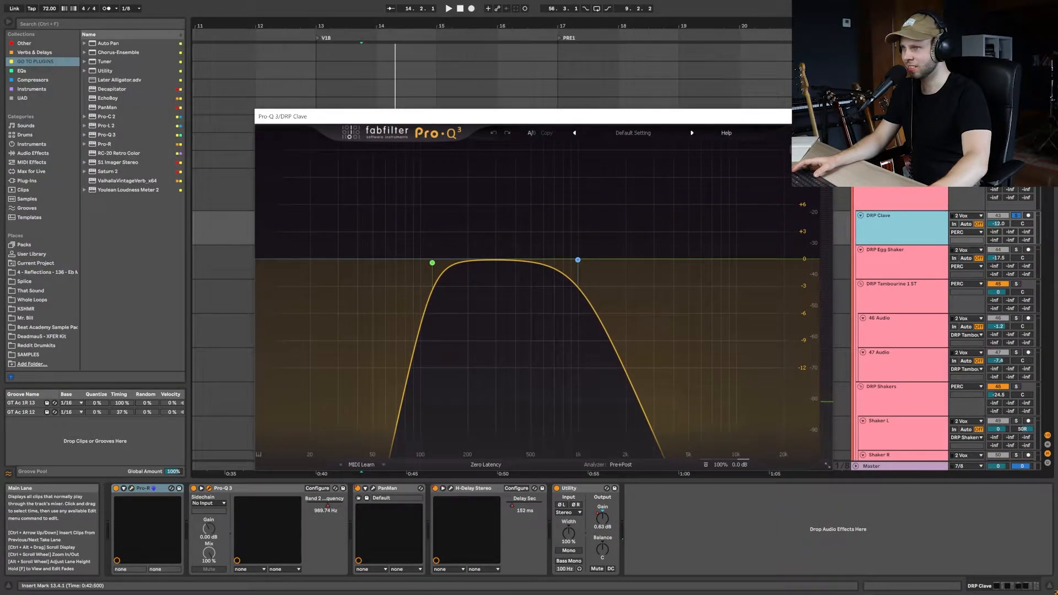
pyautogui.hotkey('alt', 'Tab')
pyautogui.hotkey('alt', 'Tab')
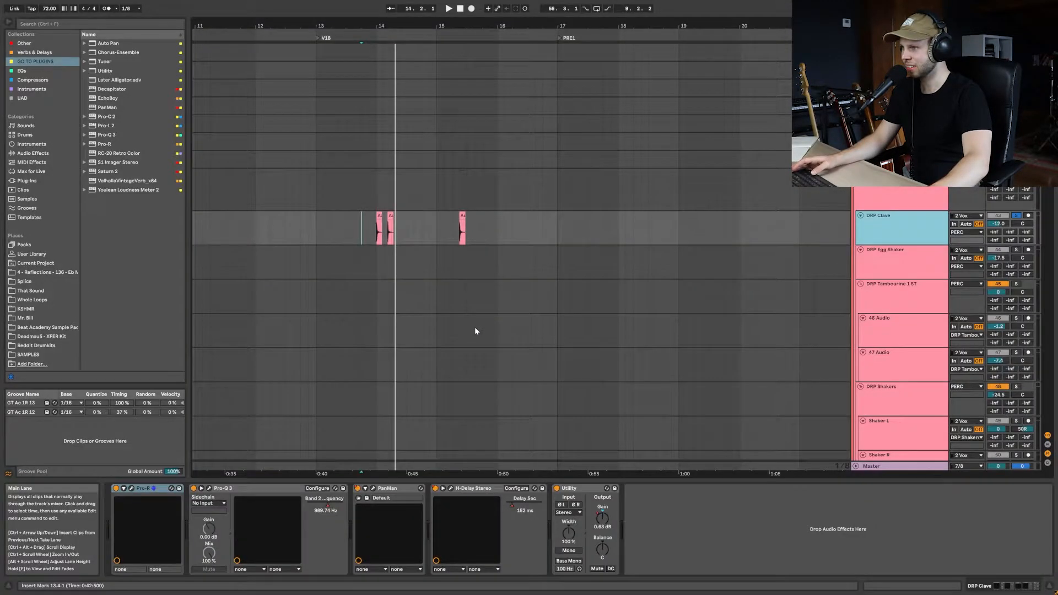
# Examine the PanMan and H-Delay settings on DRP Clave, playing from 14.1.1, and close both plug-in windows
pyautogui.click(373, 488)
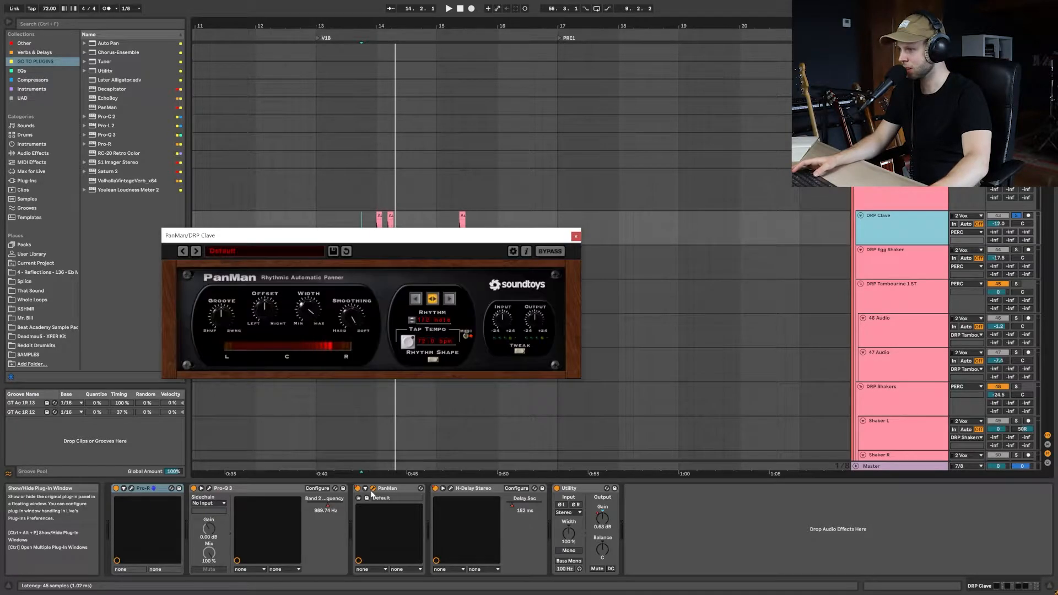
pyautogui.click(380, 255)
pyautogui.press('space')
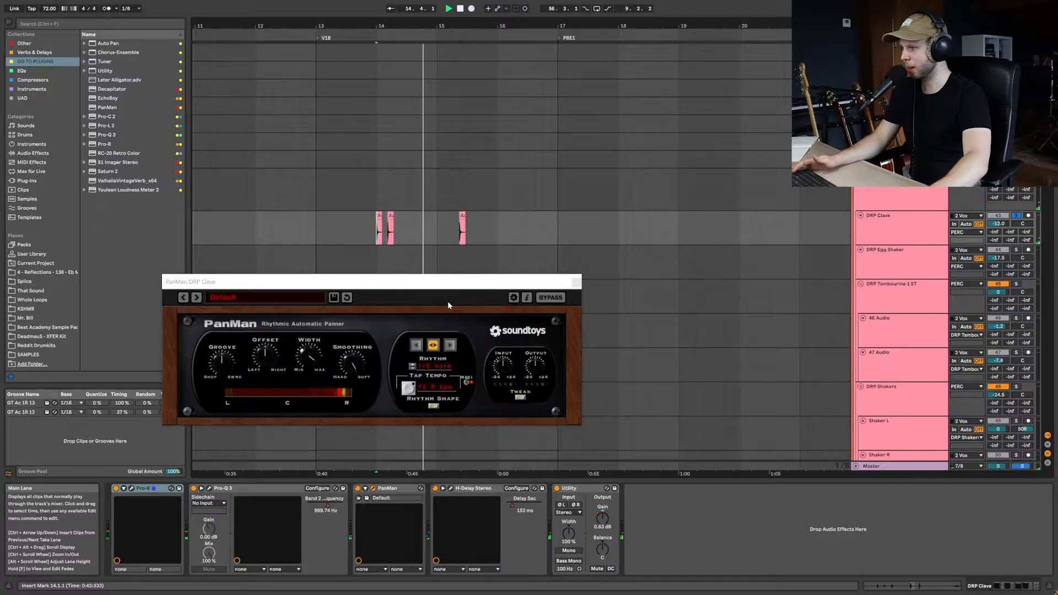
pyautogui.click(451, 489)
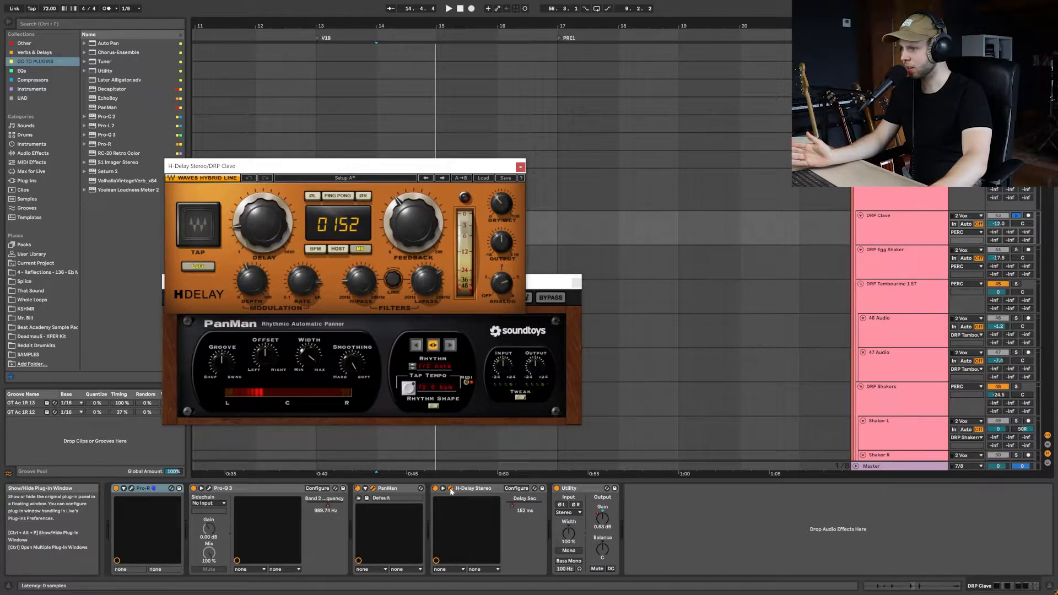
pyautogui.click(451, 489)
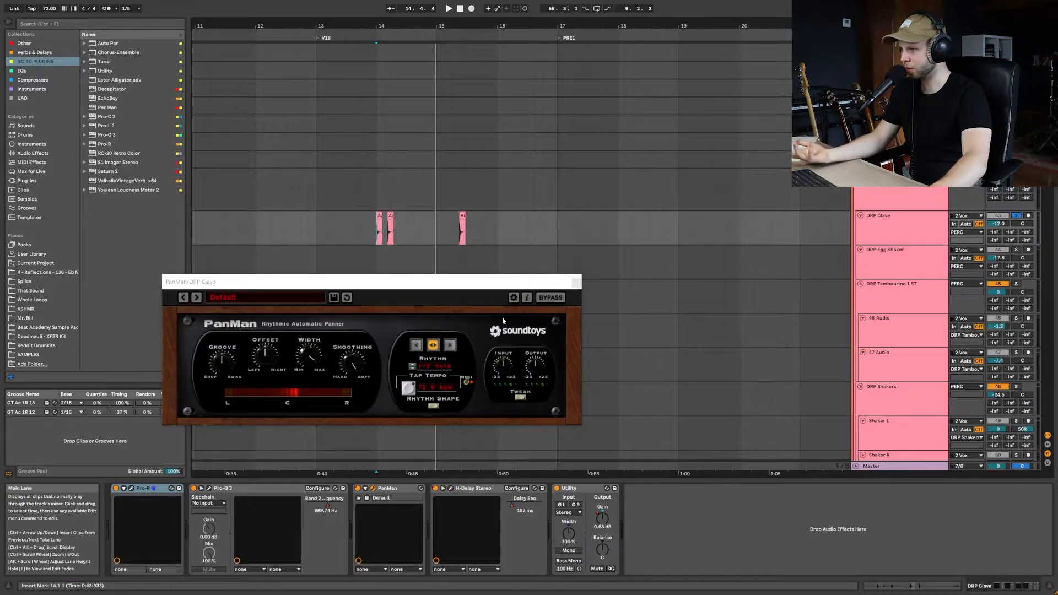
pyautogui.click(576, 283)
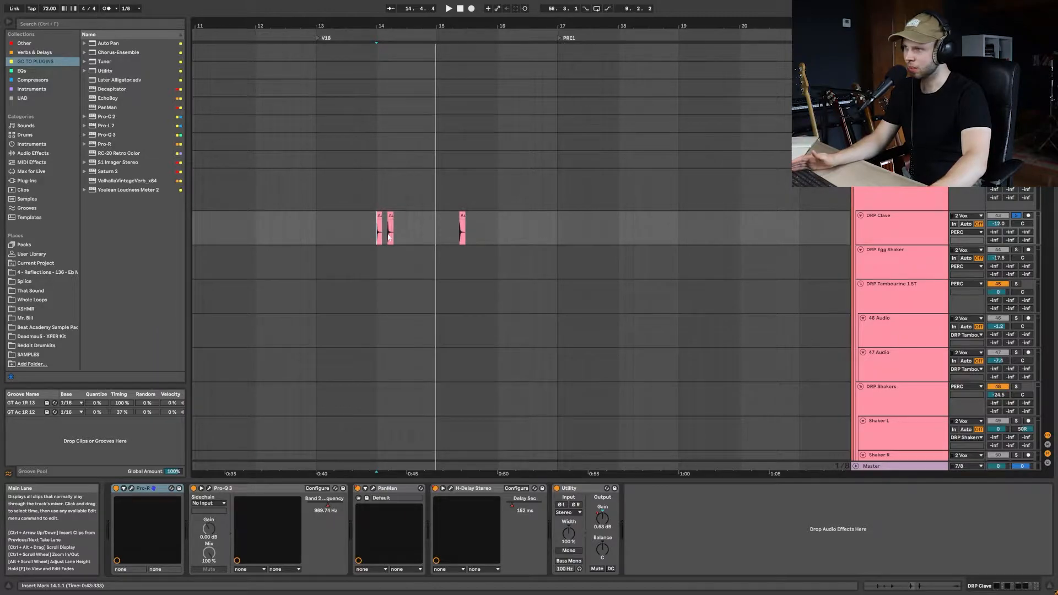
# Show the arrangement automation and play the third clave hit from 15.2.1 to examine its device automation
pyautogui.press('a')
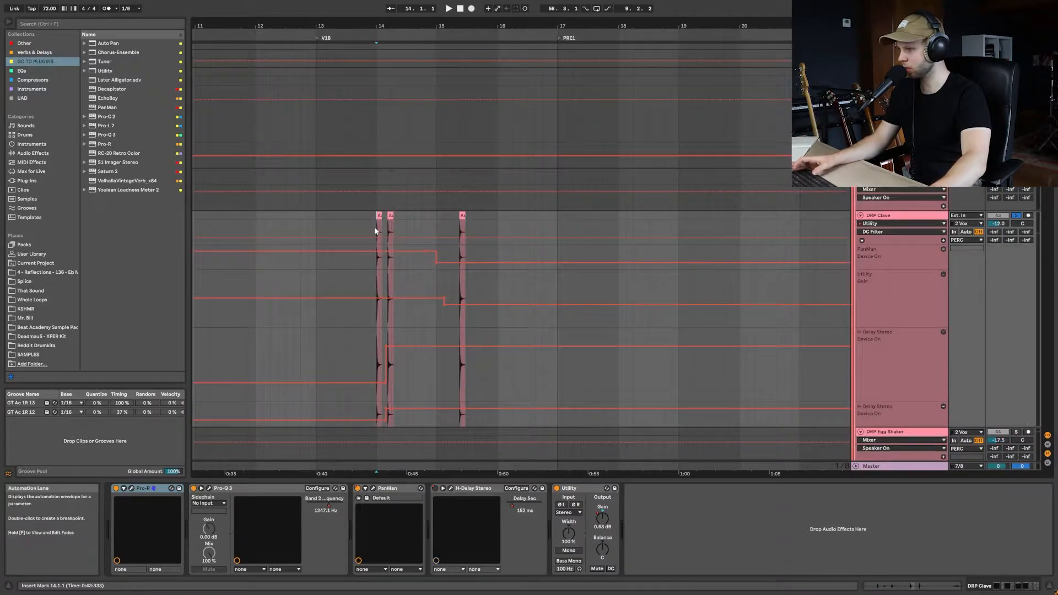
pyautogui.press('space')
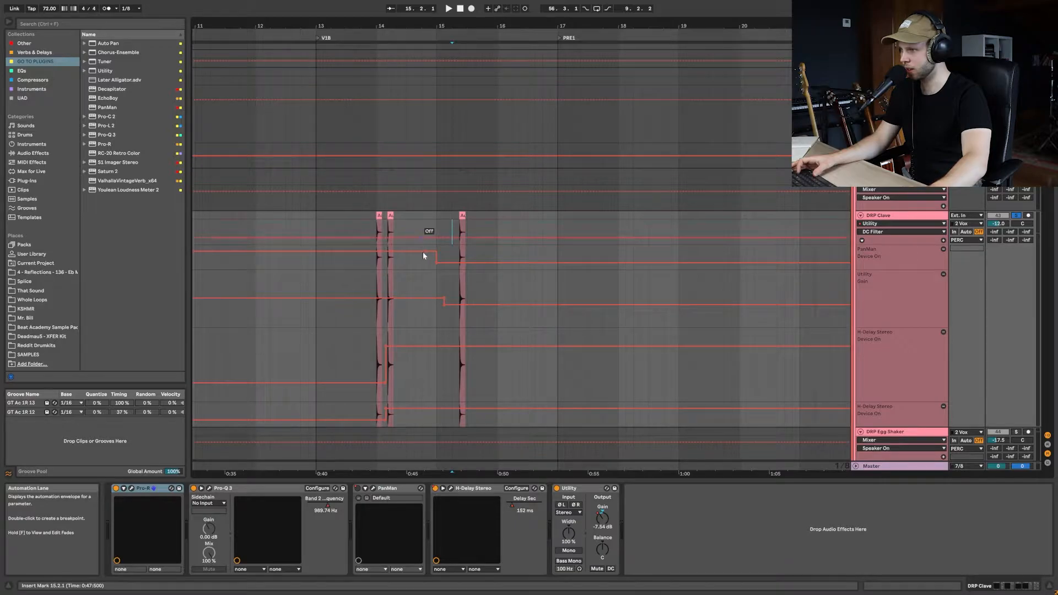
pyautogui.press('space')
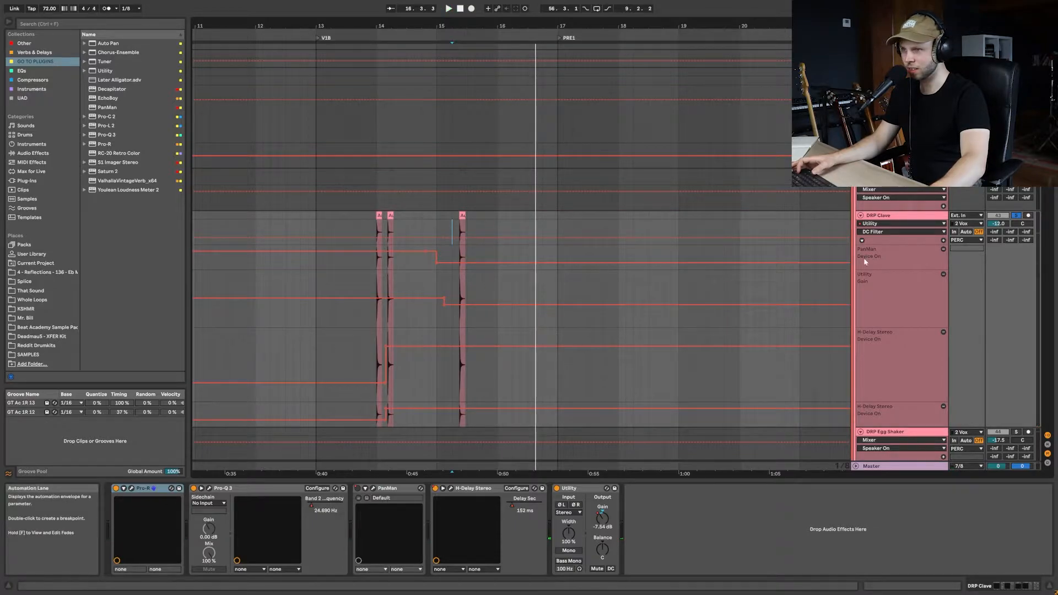
pyautogui.rightClick(886, 245)
pyautogui.click(913, 256)
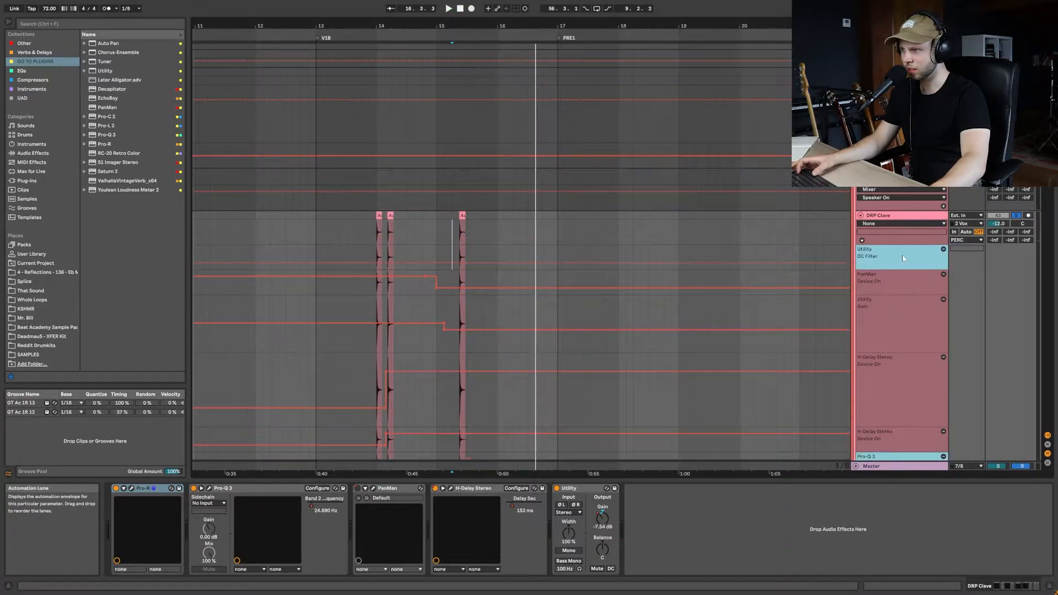
pyautogui.scroll(-2, 870, 256)
pyautogui.scroll(-1, 871, 248)
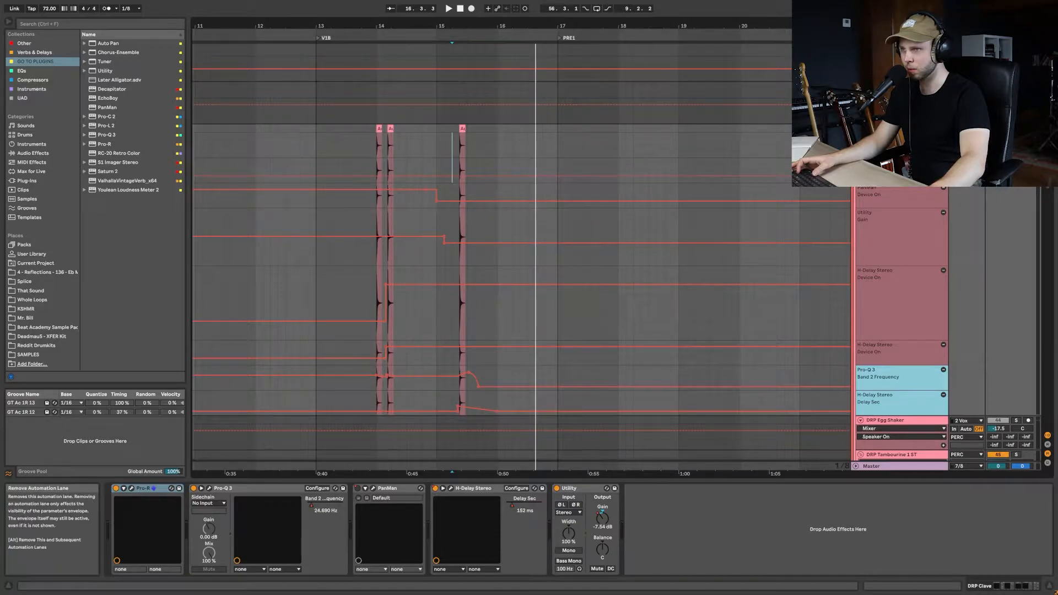
pyautogui.hotkey('ctrl', 'z')
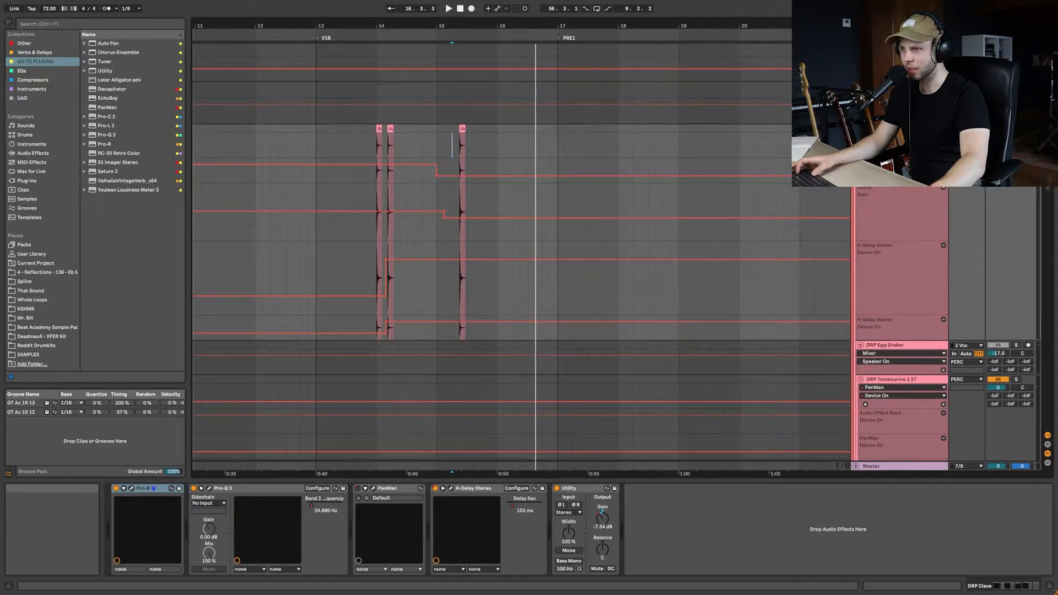
pyautogui.hotkey('ctrl', 'z')
# Show separate automation lanes for Pro-Q 3 Band 2 Frequency and H-Delay Delay Sec on DRP Clave
pyautogui.click(901, 280)
pyautogui.click(893, 352)
pyautogui.click(875, 378)
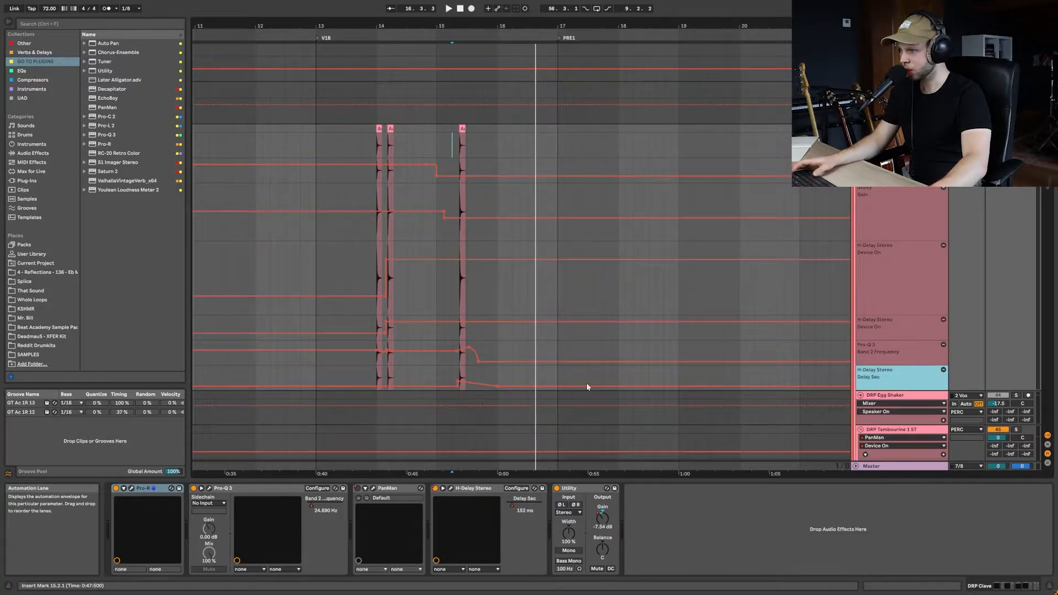
# Play the third clave hit from 15.2.1 against its filter frequency and delay time automation
pyautogui.click(452, 361)
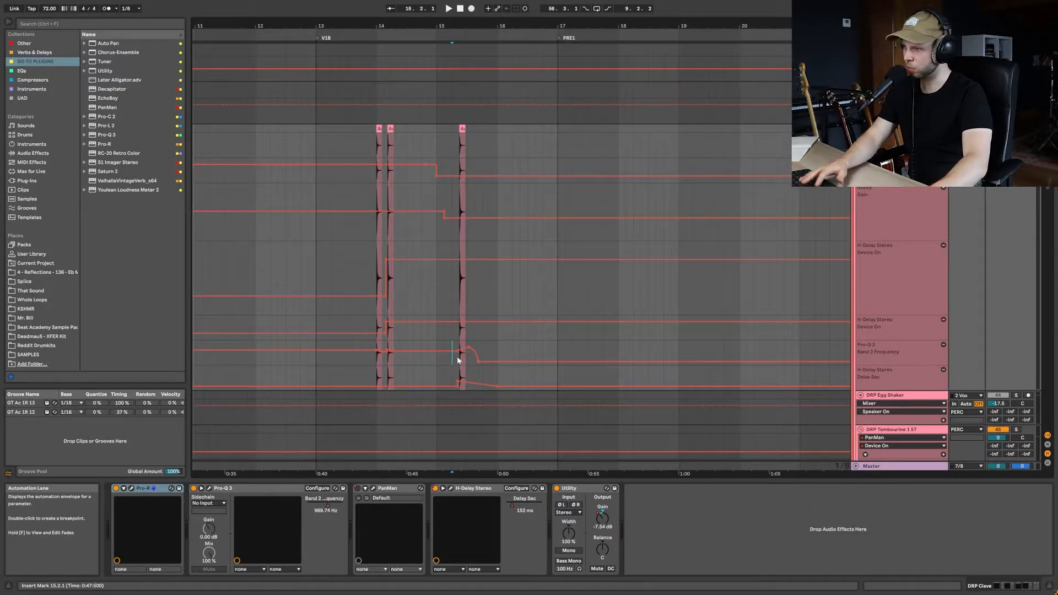
pyautogui.press('+')
pyautogui.press('space')
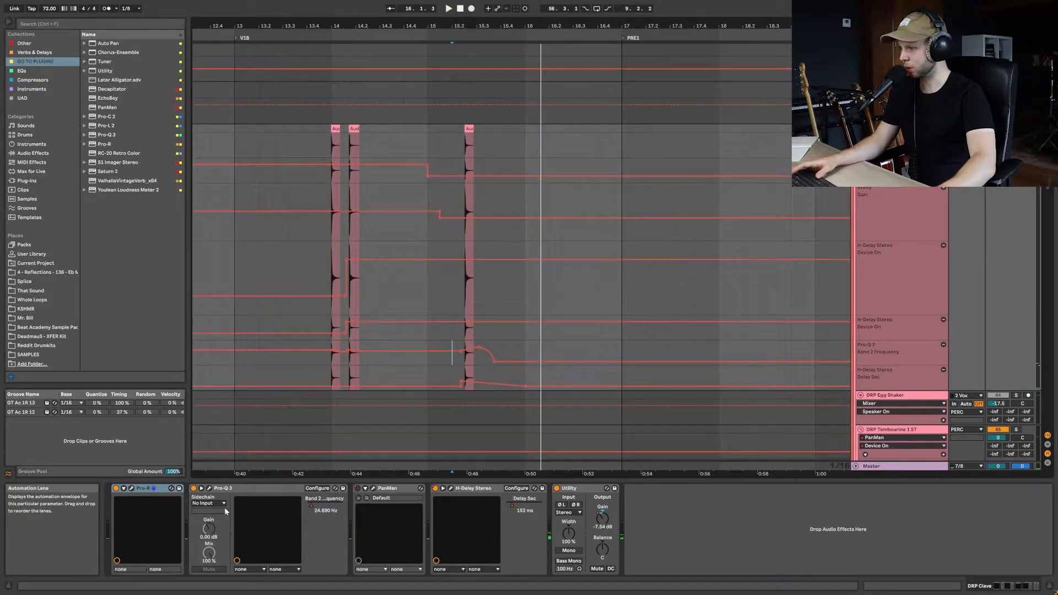
# Open Pro-Q 3 on DRP Clave, watch its automated high-frequency cutoff move during playback, and close the window
pyautogui.click(209, 488)
pyautogui.moveTo(536, 117); pyautogui.dragTo(382, 9)
pyautogui.moveTo(168, 153); pyautogui.dragTo(481, 151)
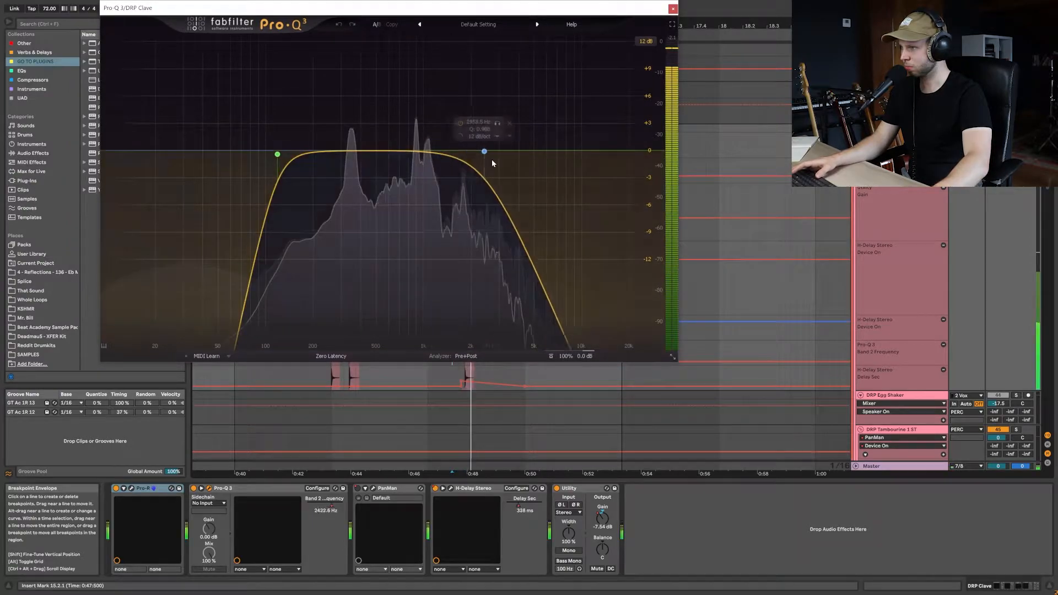
pyautogui.click(673, 8)
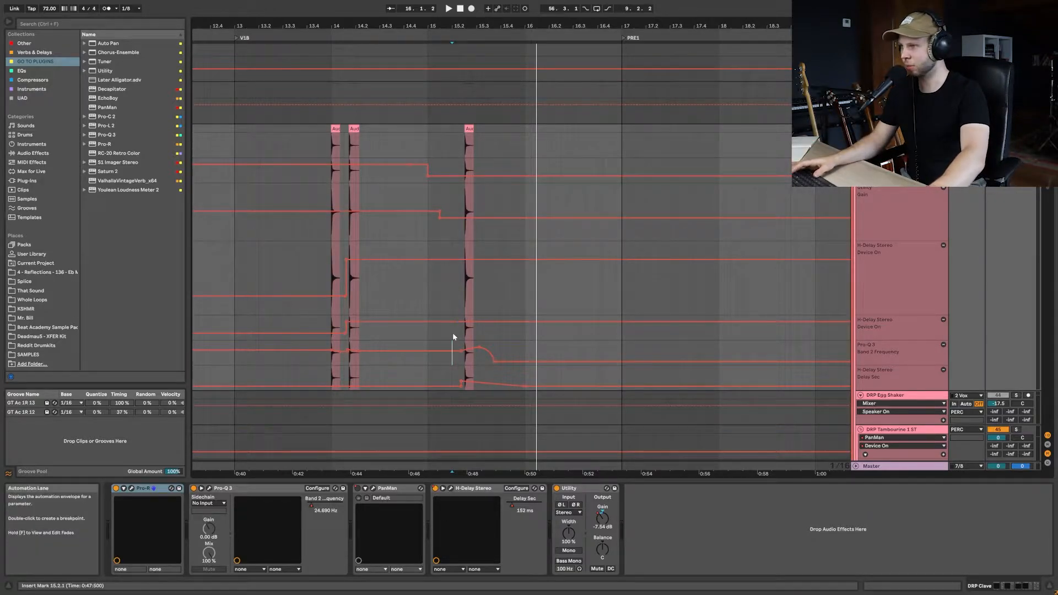
# Hide the automation, open the third DRP Clave clip and enlarge its clip view to examine its sample settings
pyautogui.scroll(2, 450, 288)
pyautogui.press('a')
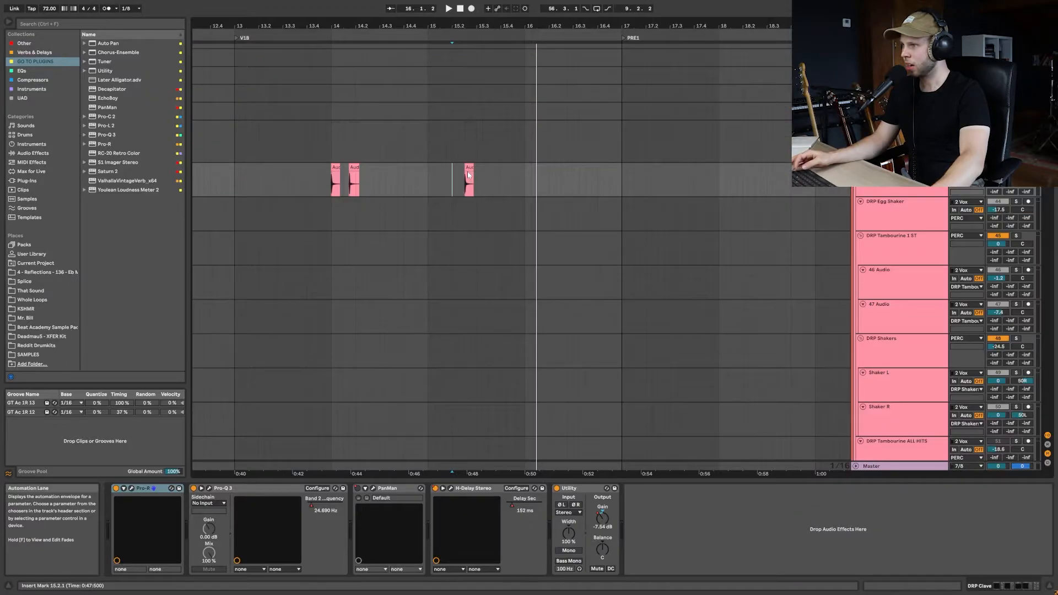
pyautogui.doubleClick(468, 168)
pyautogui.moveTo(406, 480); pyautogui.dragTo(408, 347)
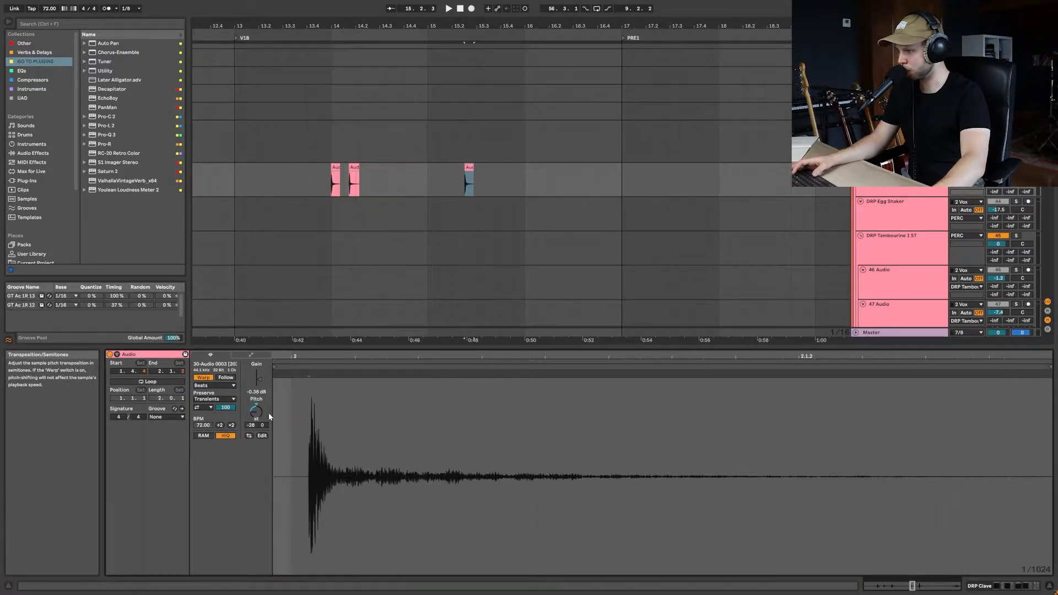
# Compare the transposition settings of the first two DRP Clave hits in the clip view
pyautogui.click(335, 167)
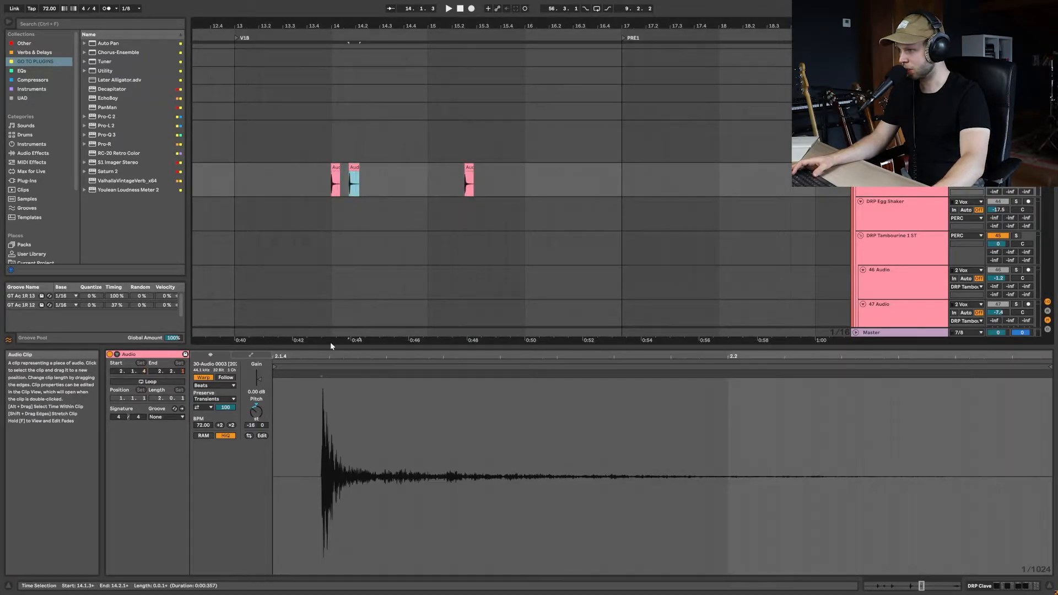
pyautogui.click(320, 188)
pyautogui.click(334, 176)
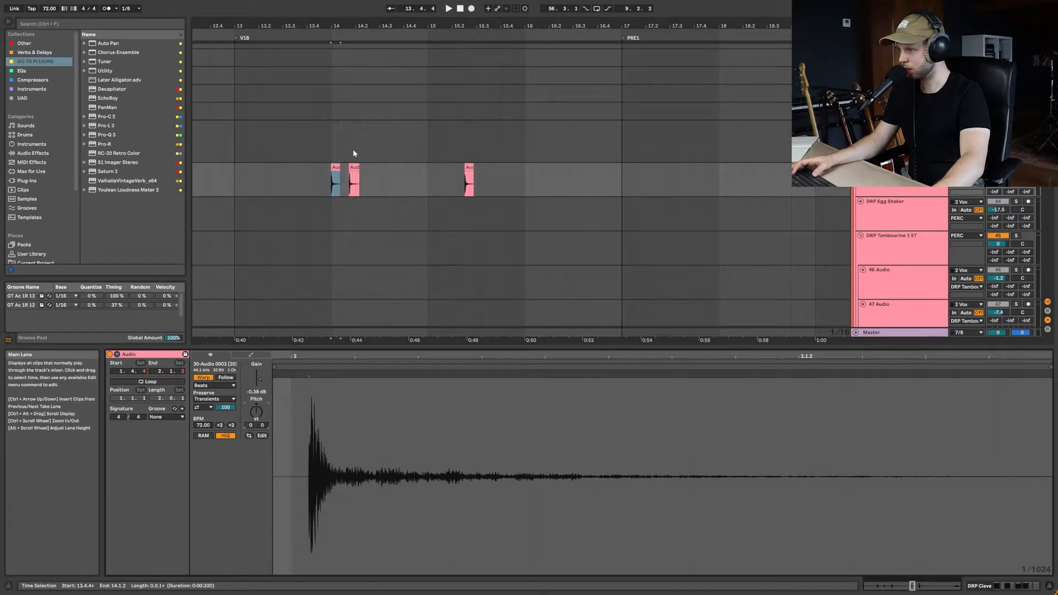
# Play the first DRP Clave hit untransposed and at -22 semitones to compare its pitch
pyautogui.click(334, 169)
pyautogui.press('space')
pyautogui.press('space')
pyautogui.press('space')
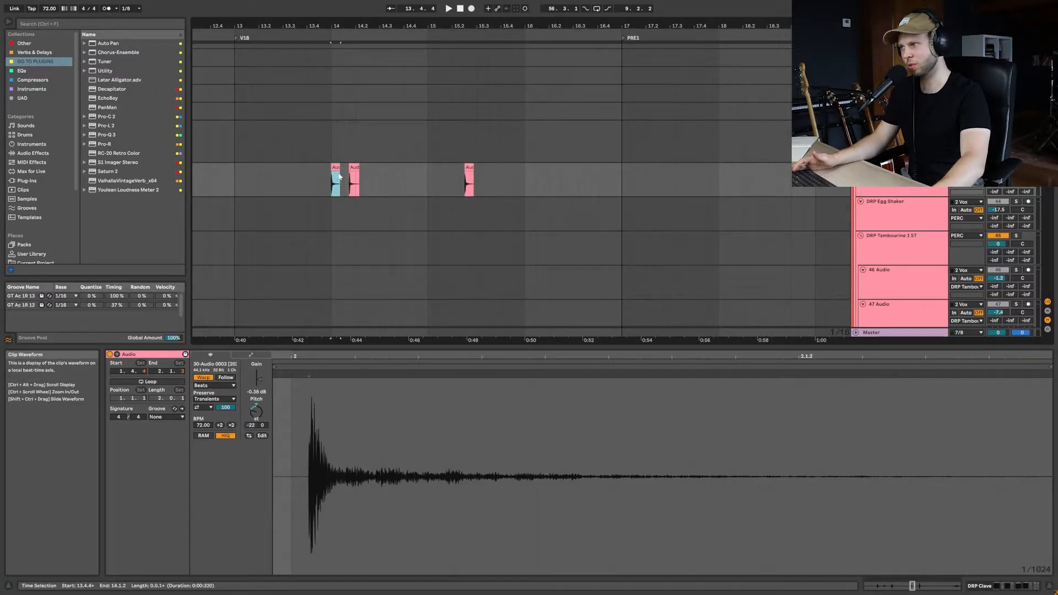
pyautogui.press('space')
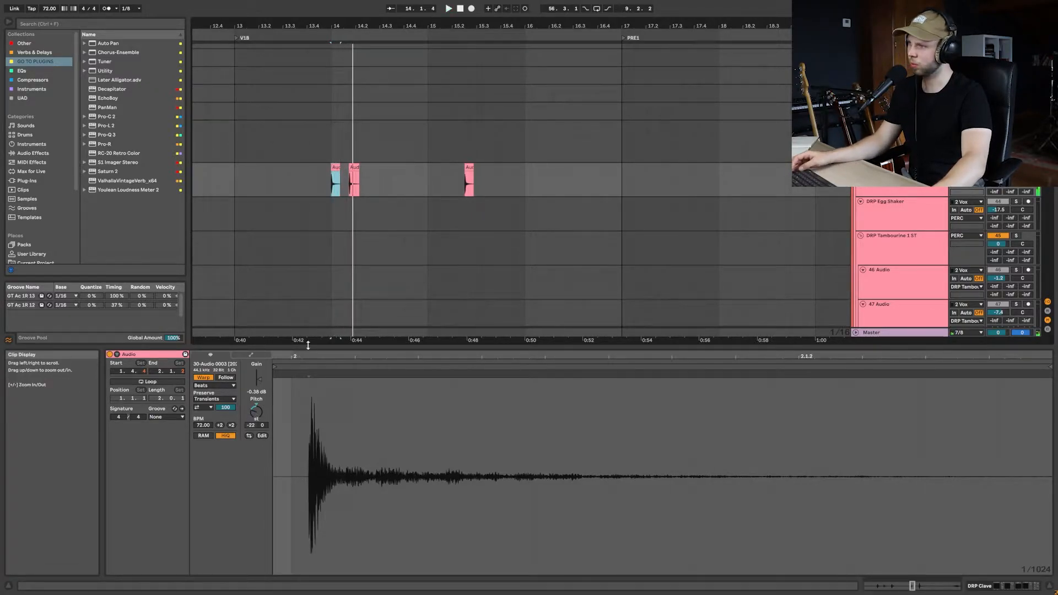
# Bring back the DRP Clave device chain and play the clave hits in the mix from 13.3.1 towards PRE1, following the bass and guitar tracks
pyautogui.hotkey('shift', 'Tab')
pyautogui.click(321, 188)
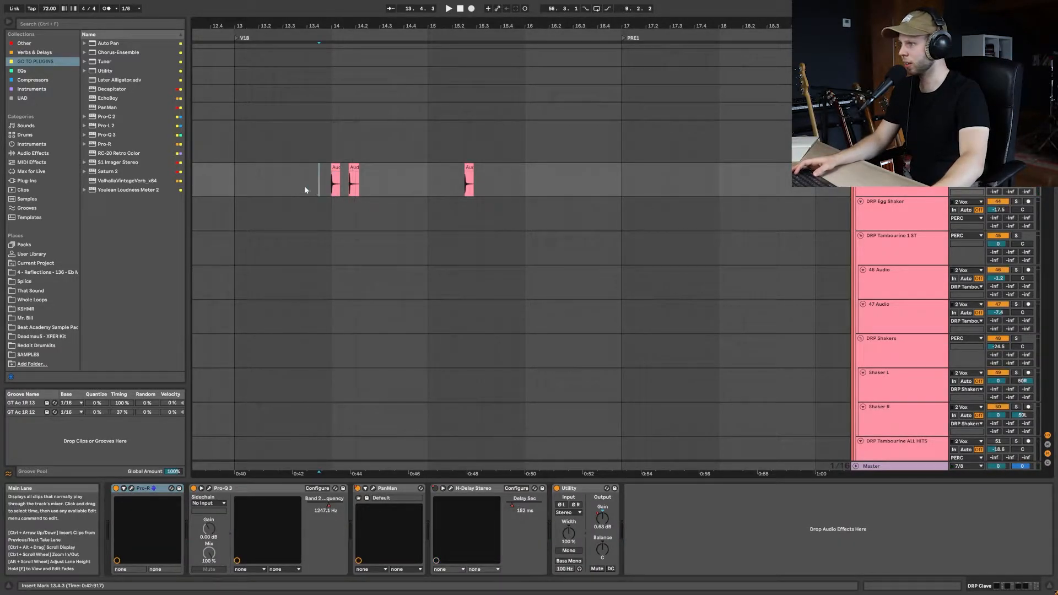
pyautogui.press('space')
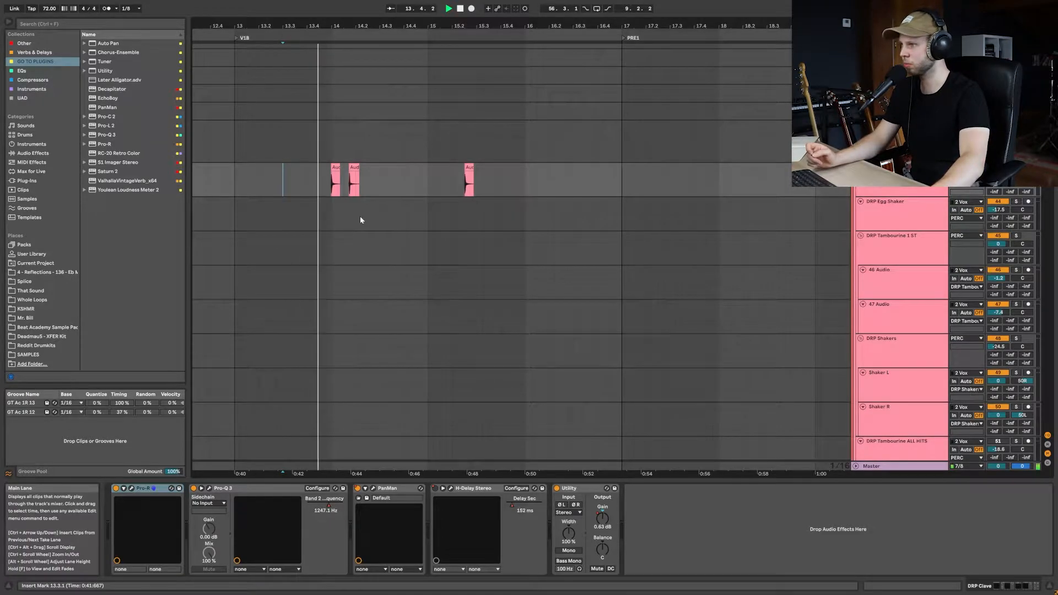
pyautogui.scroll(-3, 364, 212)
pyautogui.scroll(-12, 415, 204)
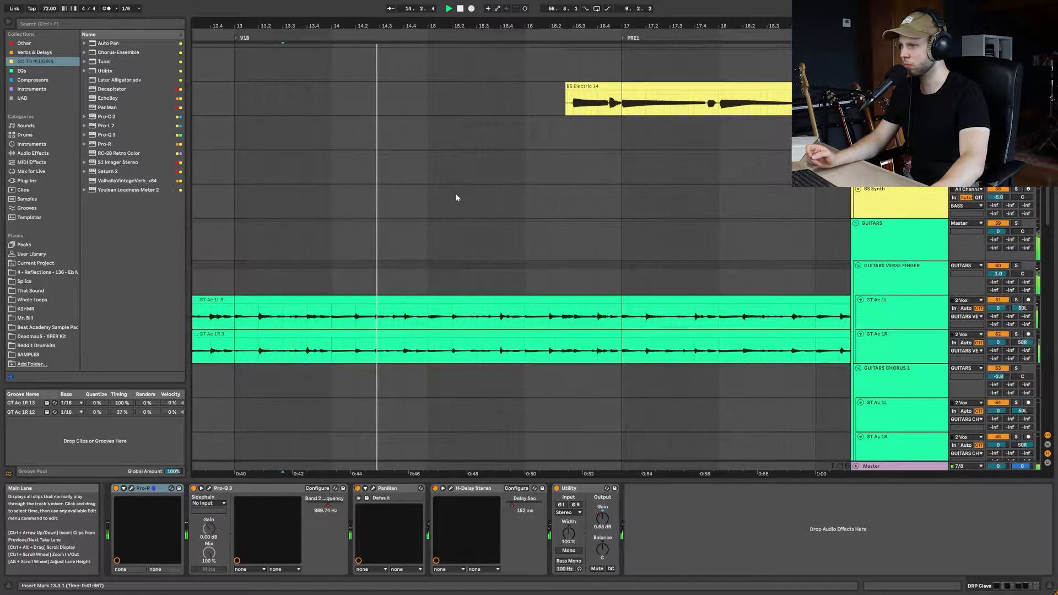
pyautogui.scroll(3, 471, 251)
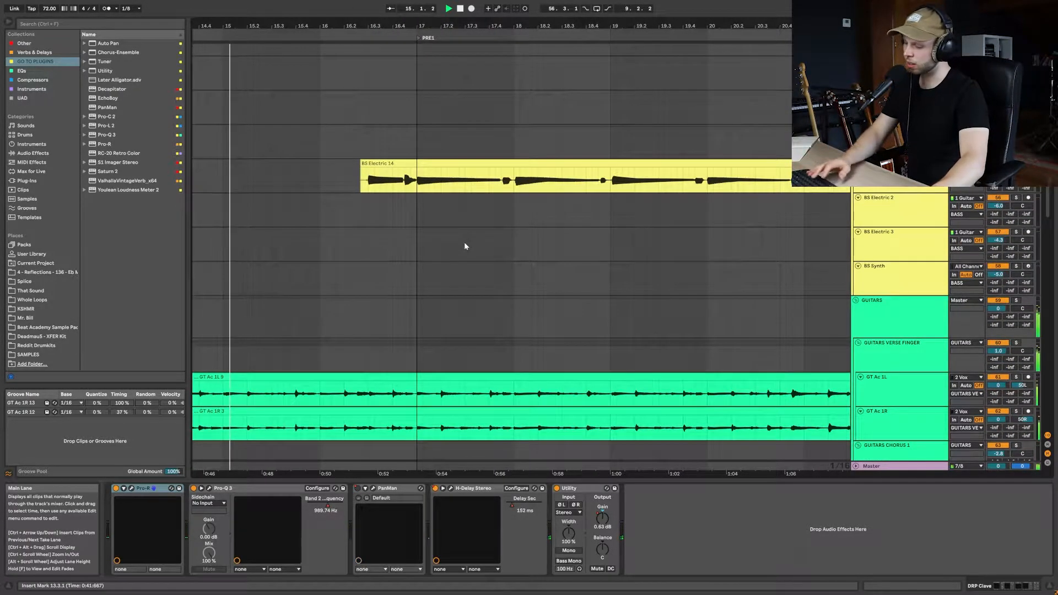
pyautogui.scroll(-3, 458, 240)
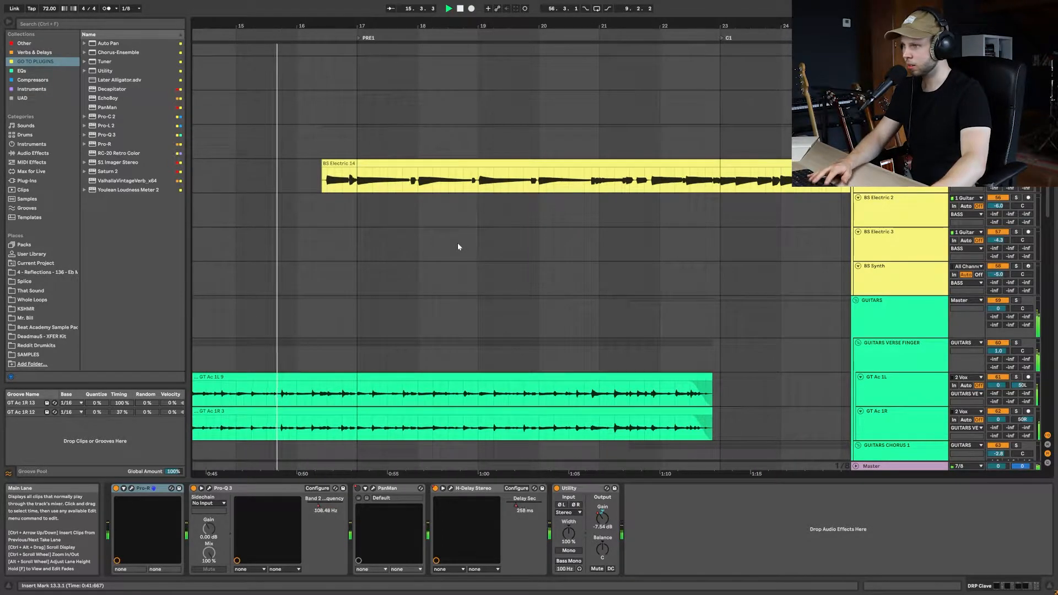
pyautogui.scroll(-3, 456, 240)
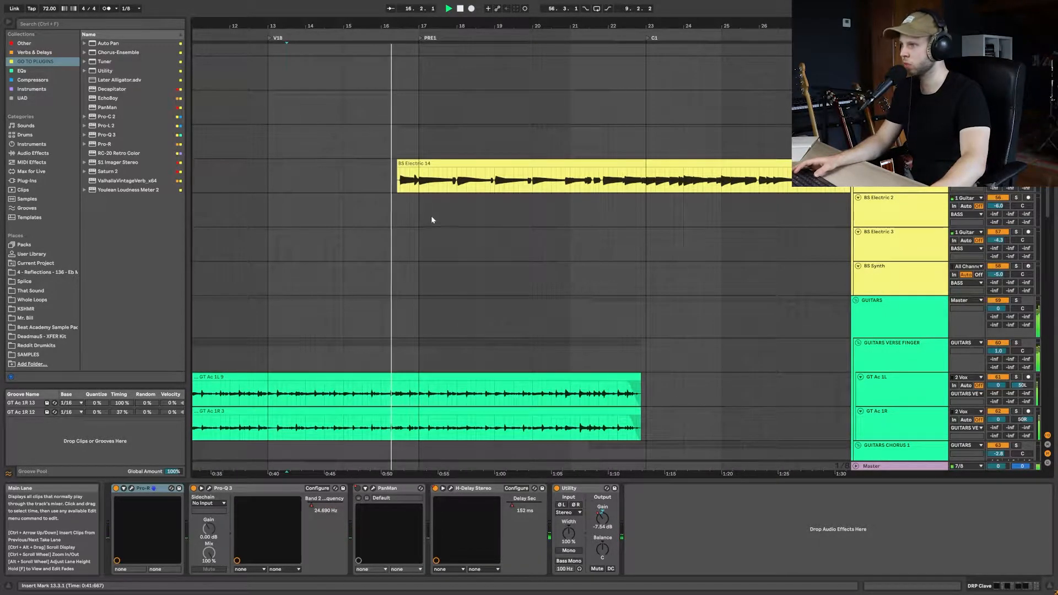
pyautogui.hscroll(1, 437, 224)
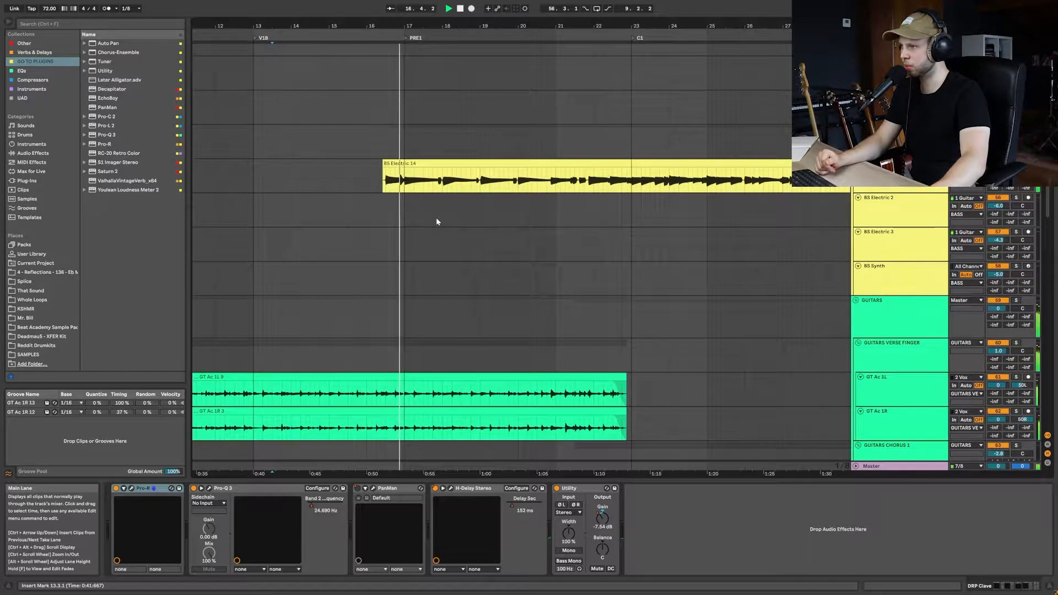
pyautogui.scroll(-1, 448, 221)
pyautogui.press('space')
# Play the BS Electric 14 bass entrance from 16.2.1 through PRE1 into C1
pyautogui.click(376, 167)
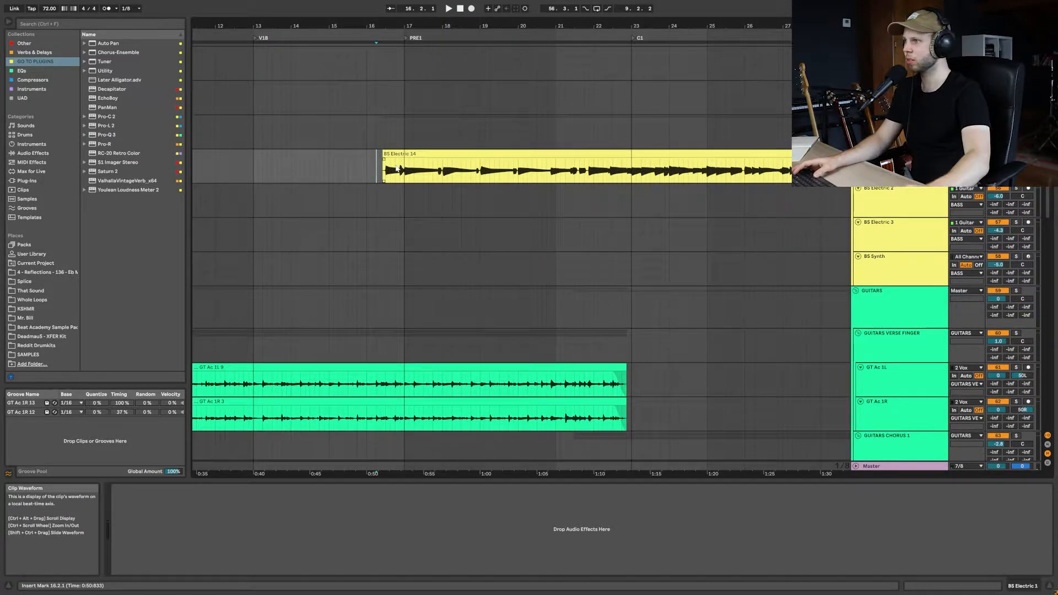
pyautogui.click(371, 166)
pyautogui.press('space')
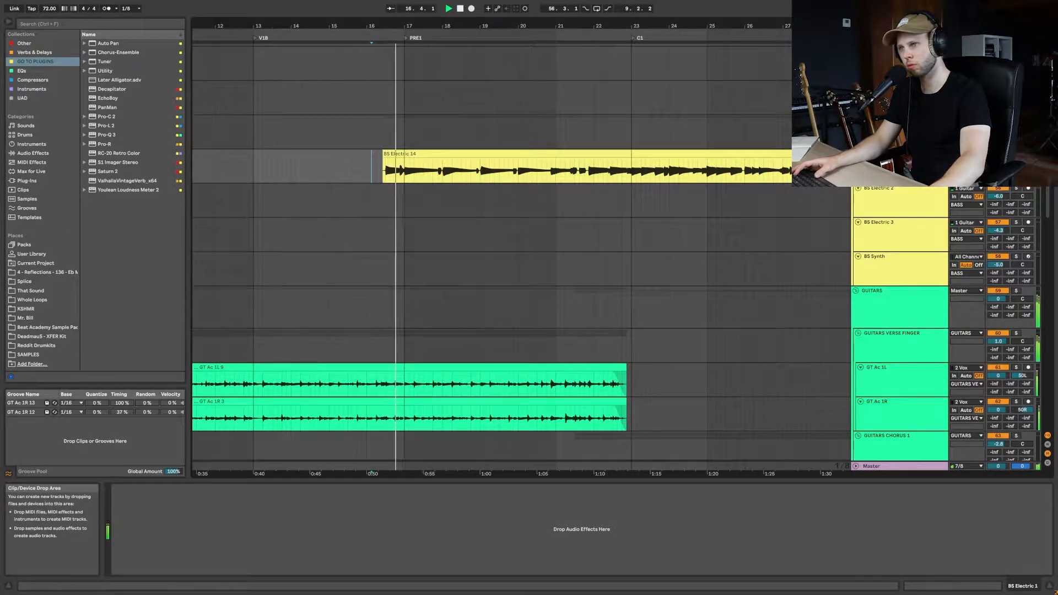
pyautogui.press('space')
pyautogui.click(386, 171)
pyautogui.click(376, 171)
pyautogui.press('space')
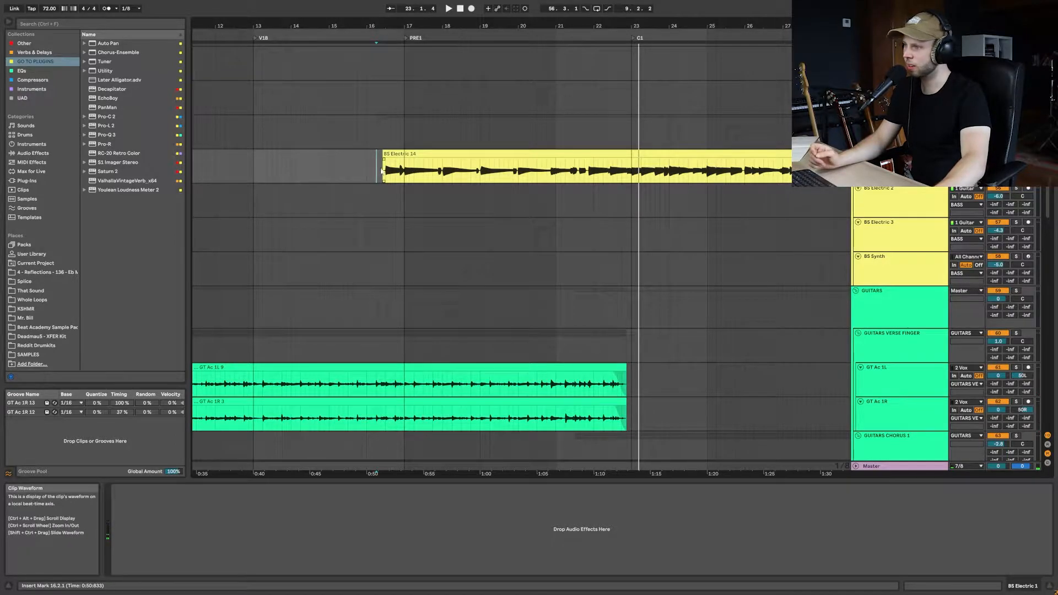
pyautogui.press('space')
pyautogui.click(381, 171)
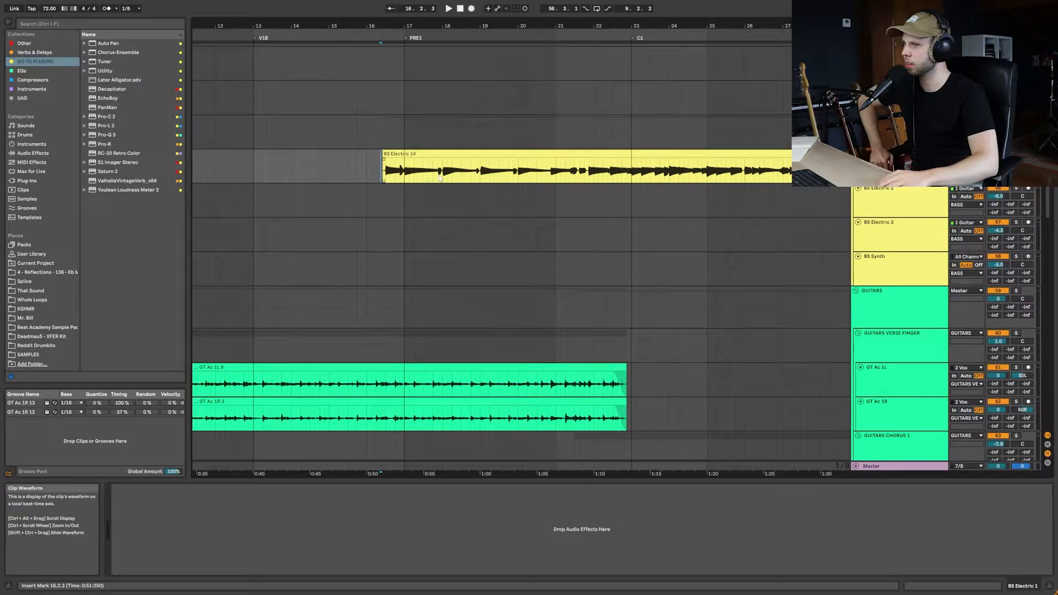
# Show the Instruments collection and highlight UAD Ampeg SVTVR Classic as the bass amp
pyautogui.click(12, 88)
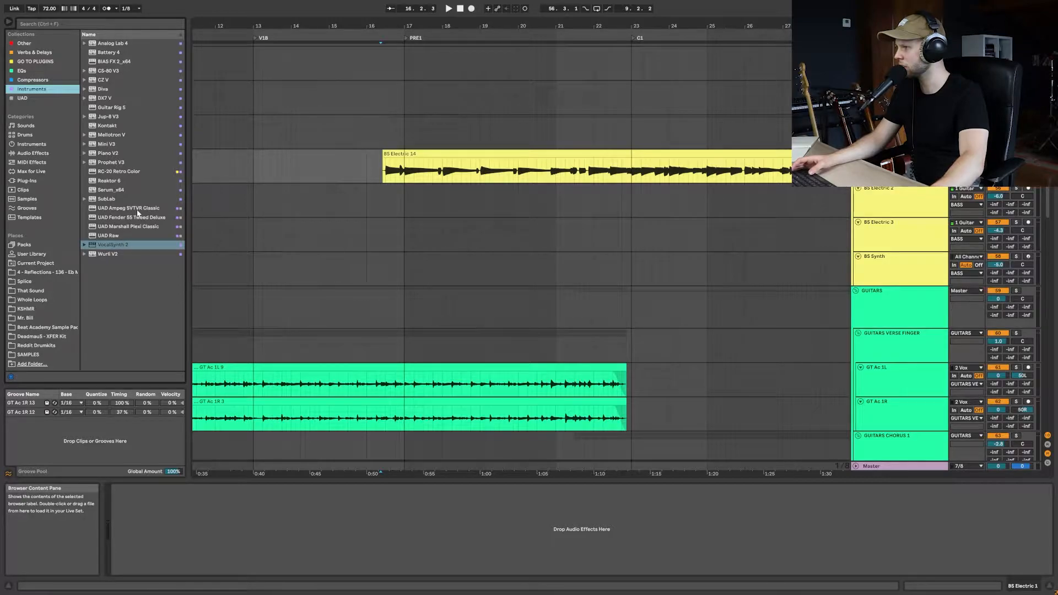
pyautogui.click(138, 210)
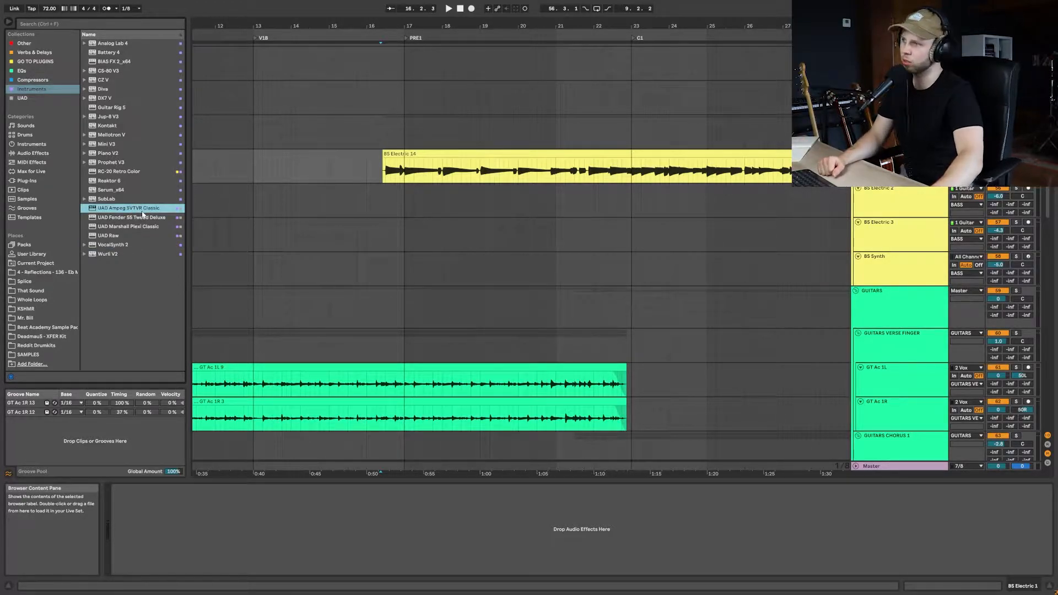
pyautogui.click(375, 172)
# Play the pre-chorus vocal harmonies from 16.3.1, solo their group briefly, and stop playback with the solo off
pyautogui.scroll(-15, 400, 192)
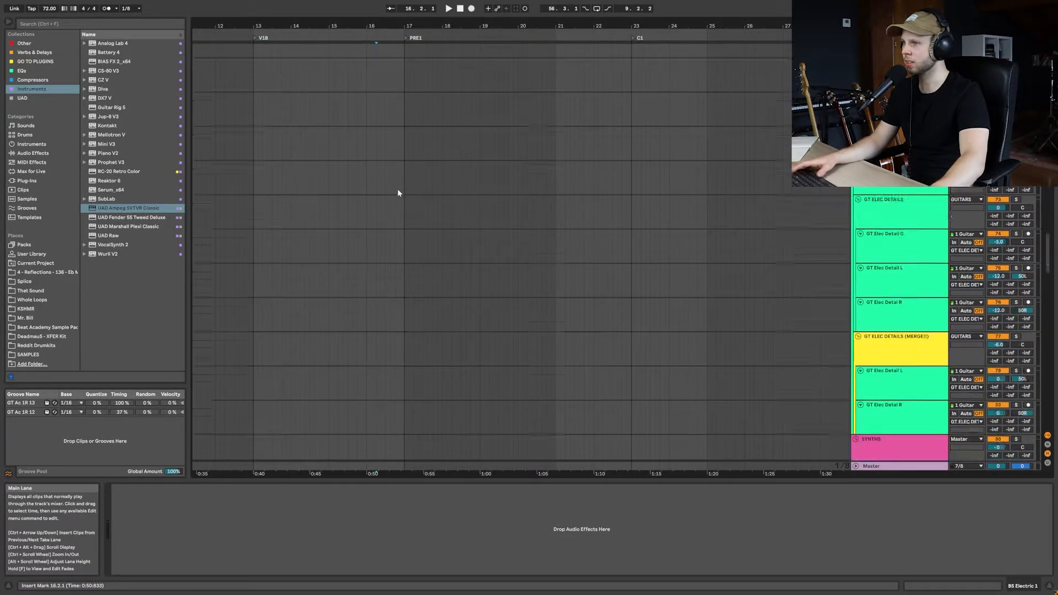
pyautogui.scroll(-10, 398, 195)
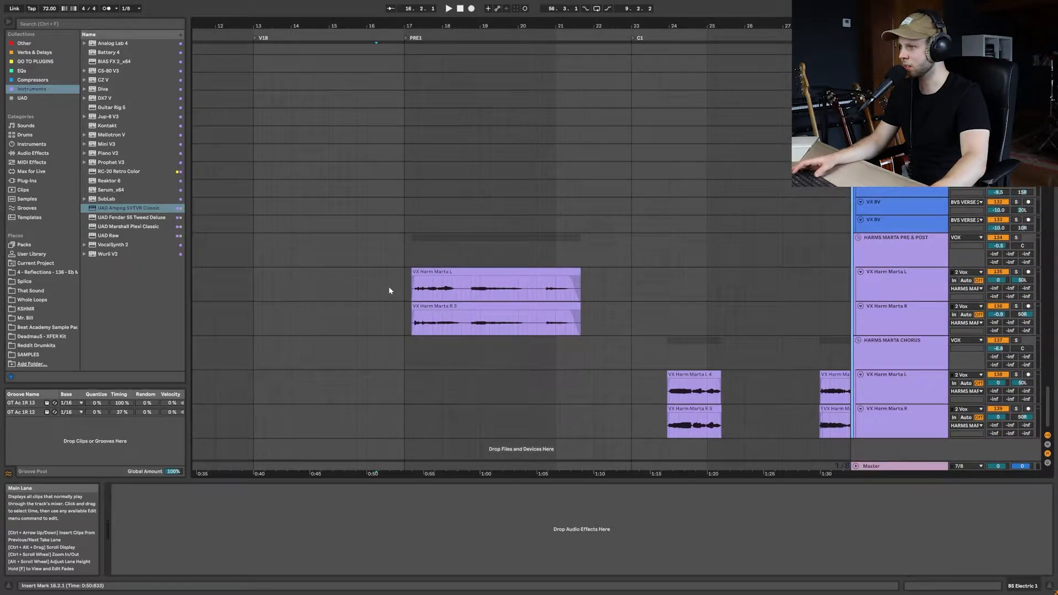
pyautogui.click(386, 288)
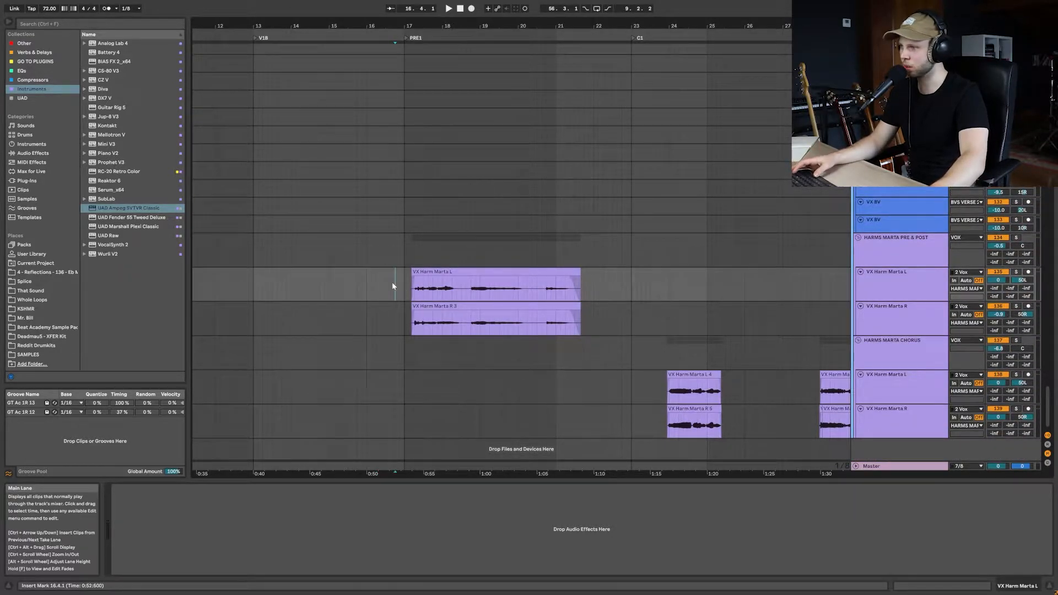
pyautogui.click(387, 288)
pyautogui.press('space')
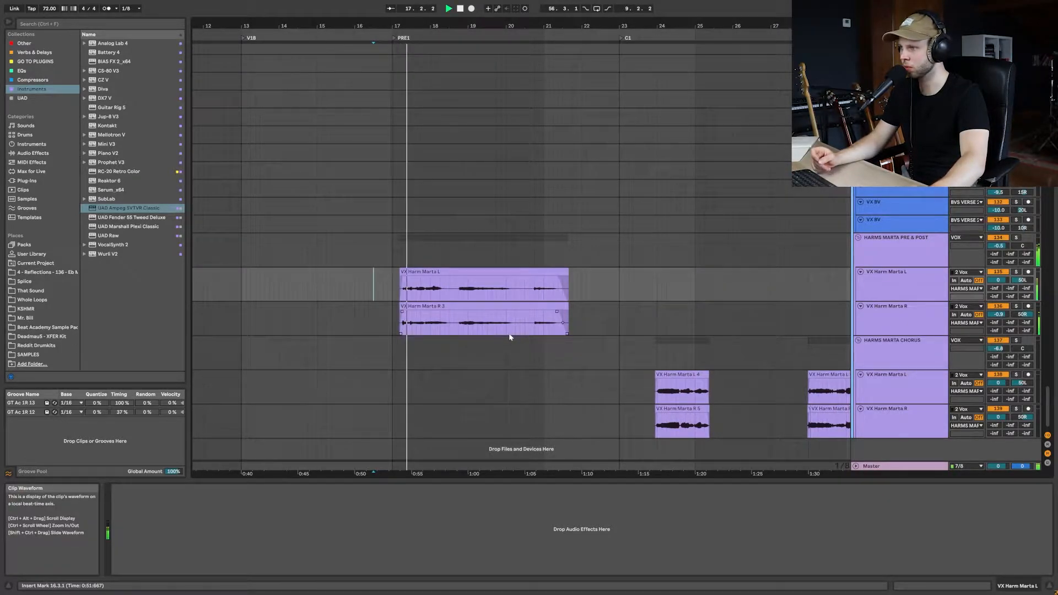
pyautogui.click(1016, 238)
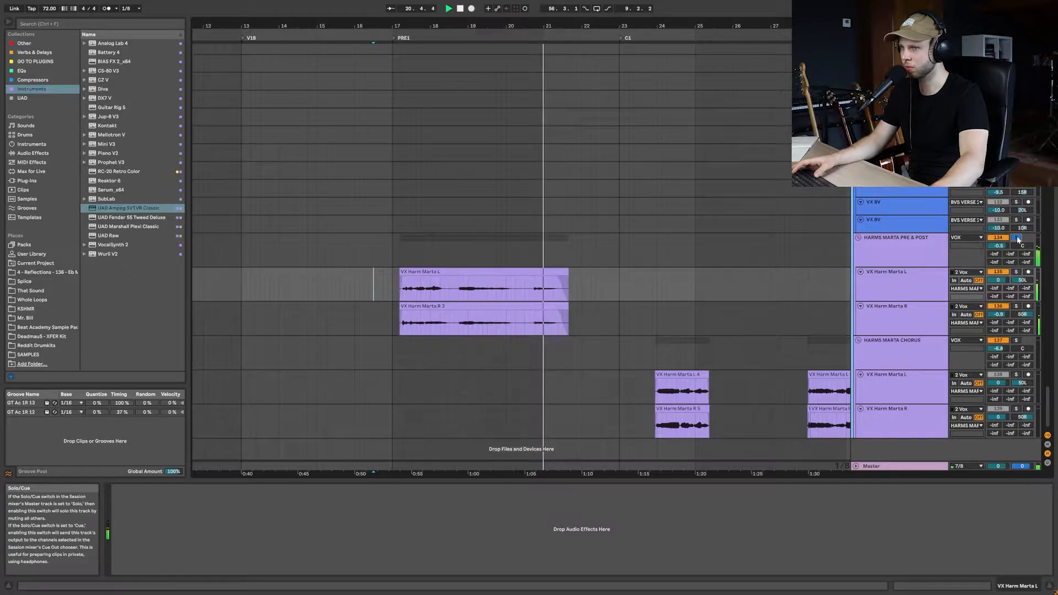
pyautogui.click(1018, 240)
pyautogui.press('space')
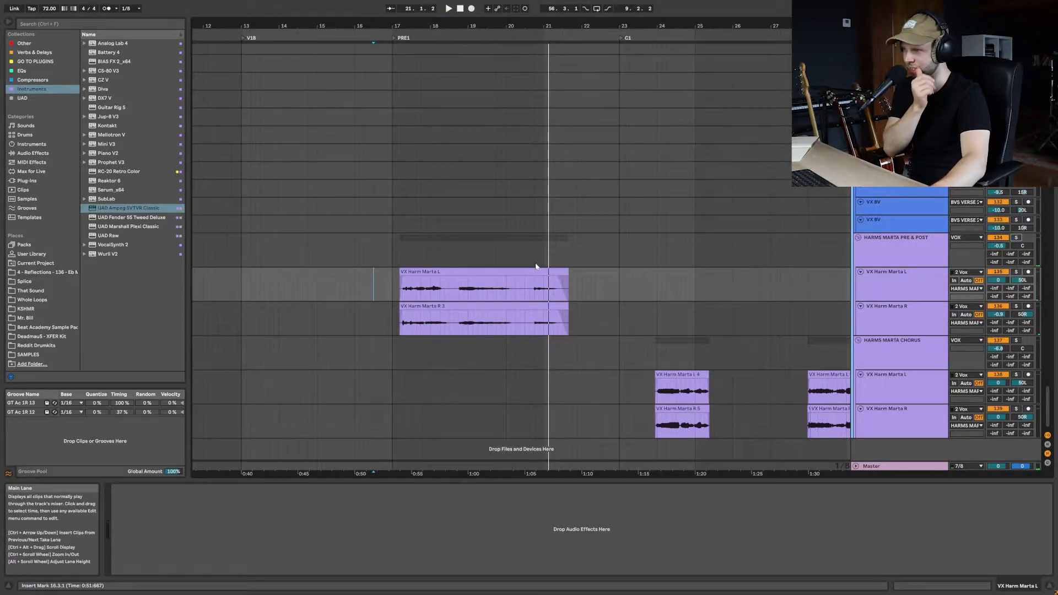
# Play the VX LV 1 lead vocal takes through PRE1 from 16.4.3
pyautogui.click(389, 285)
pyautogui.scroll(10, 699, 239)
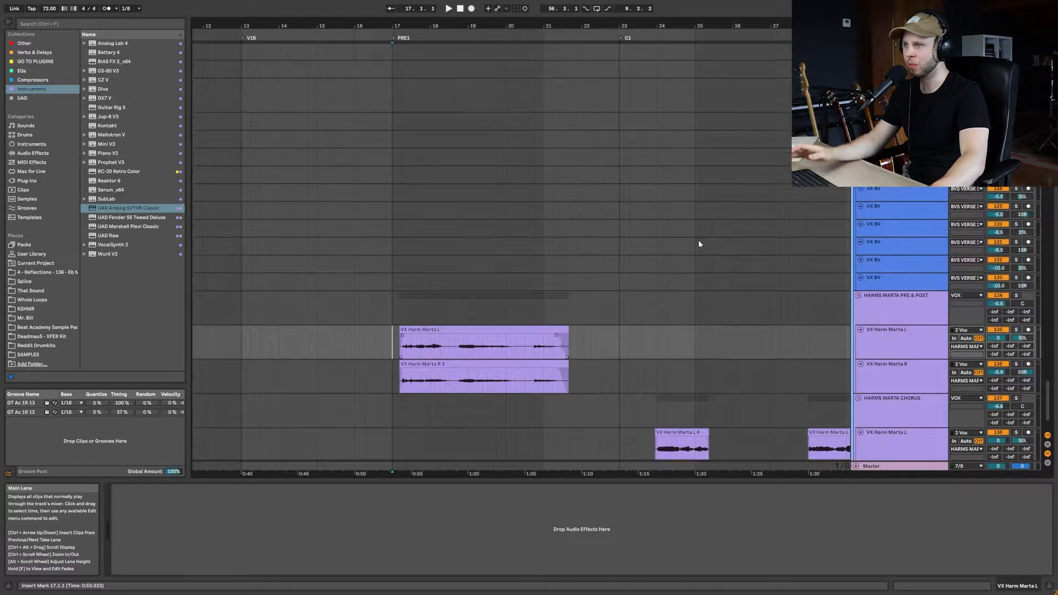
pyautogui.scroll(15, 760, 235)
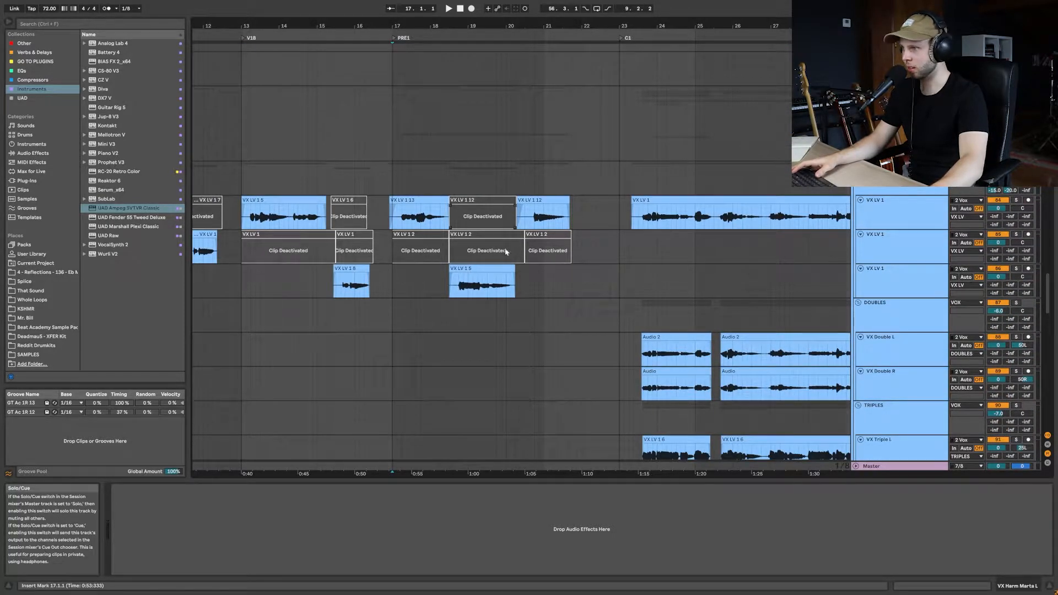
pyautogui.click(386, 284)
pyautogui.press('space')
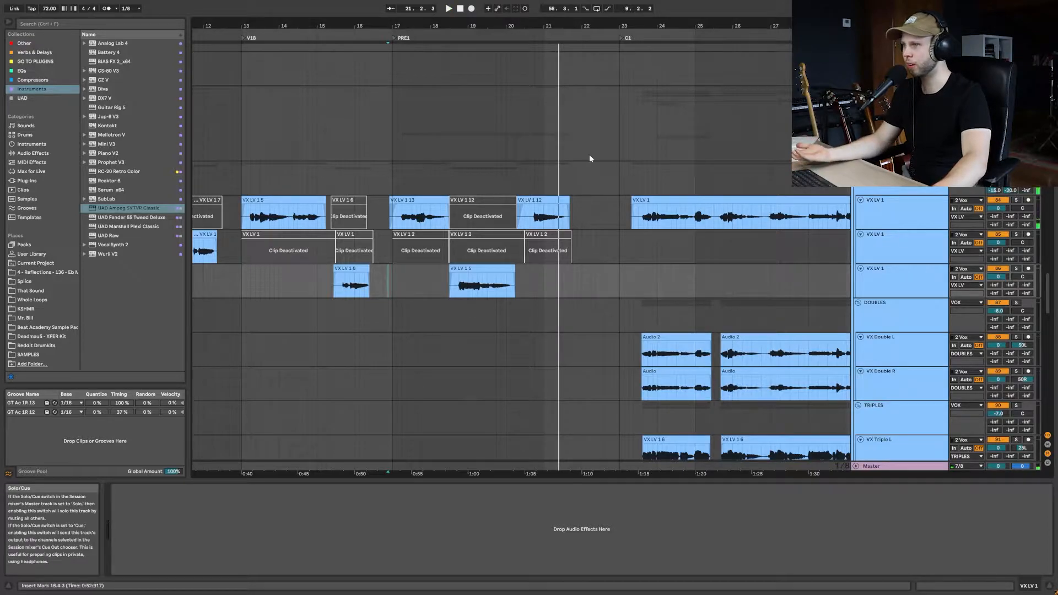
# Survey the arrangement from IN at 5.1.1 to PRE1 across the lead vocal and percussion tracks, ending at 18.1.1 on DRP Clave
pyautogui.hscroll(-3, 377, 281)
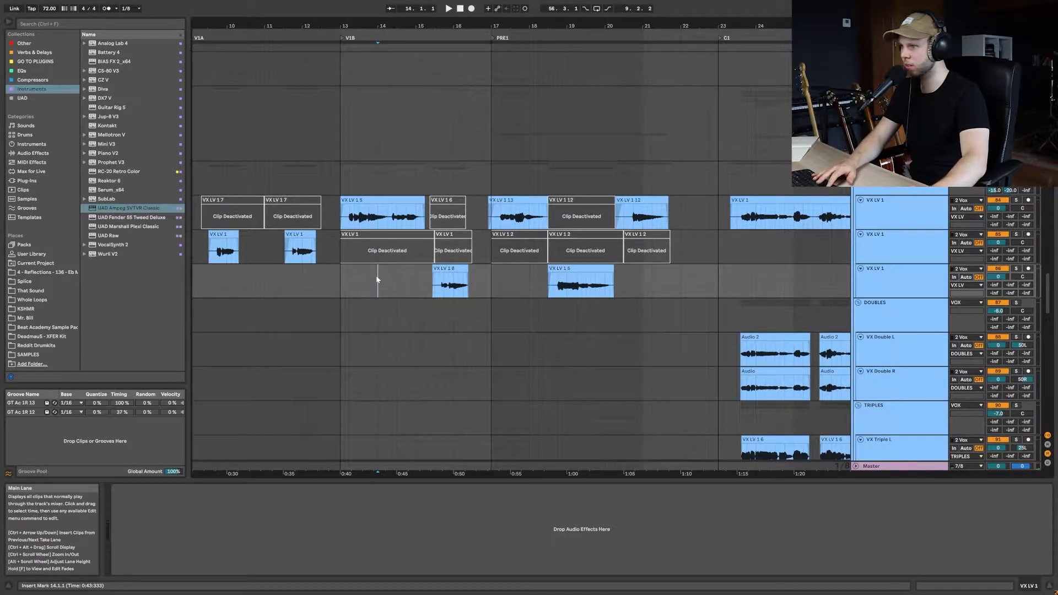
pyautogui.scroll(-5, 377, 278)
pyautogui.click(248, 285)
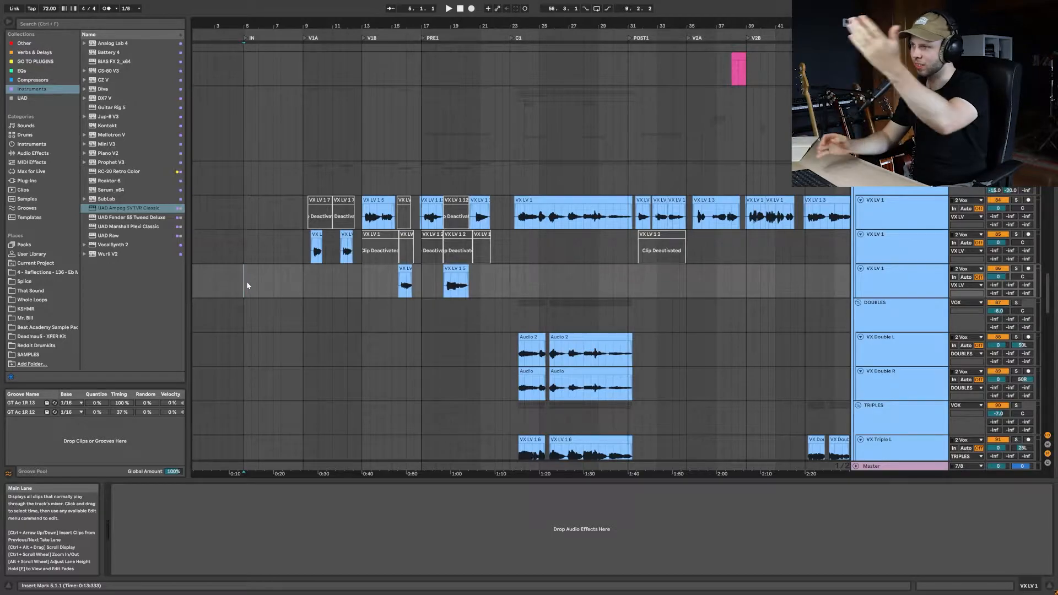
pyautogui.scroll(15, 368, 262)
pyautogui.scroll(20, 373, 269)
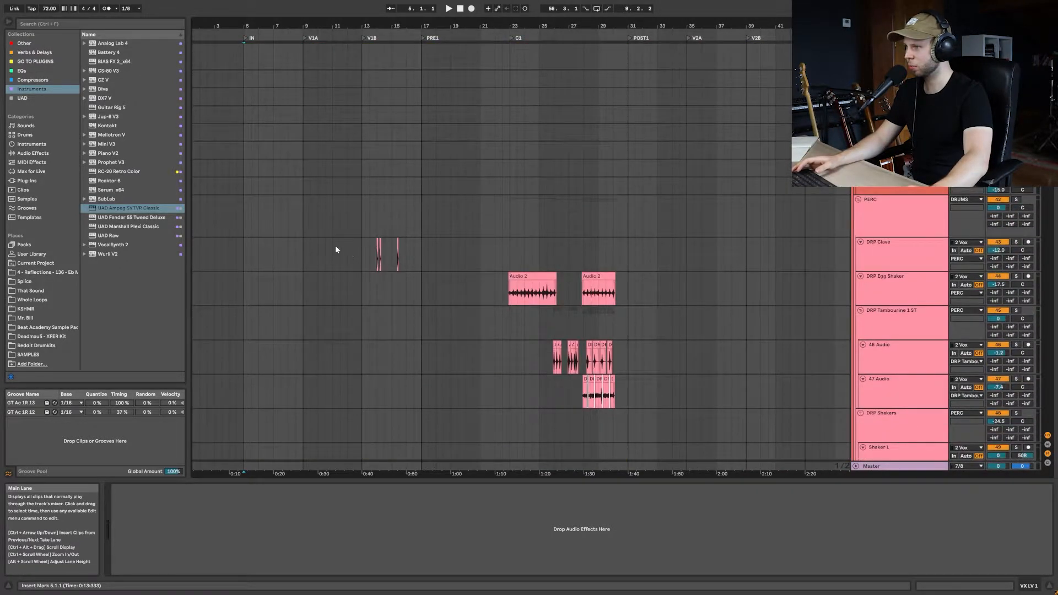
pyautogui.moveTo(336, 252); pyautogui.dragTo(440, 265)
pyautogui.click(437, 264)
# Look through the percussion, bass, guitar and vocal harmony tracks for the parts that enter around PRE1
pyautogui.scroll(8, 437, 263)
pyautogui.scroll(-9, 437, 263)
pyautogui.scroll(-10, 437, 262)
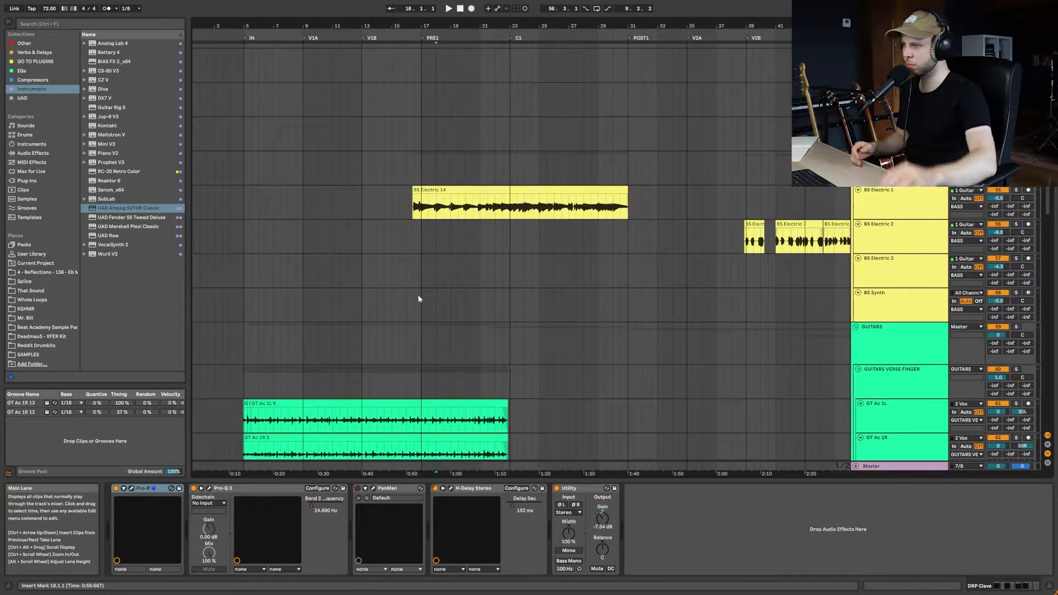
pyautogui.scroll(-5, 414, 294)
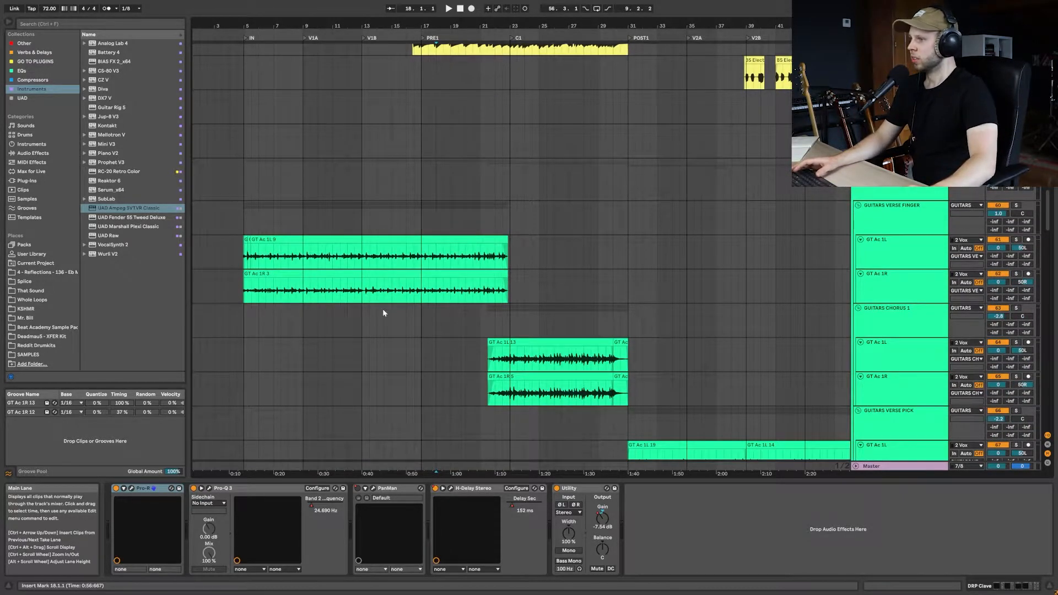
pyautogui.scroll(-15, 382, 309)
pyautogui.scroll(-15, 381, 300)
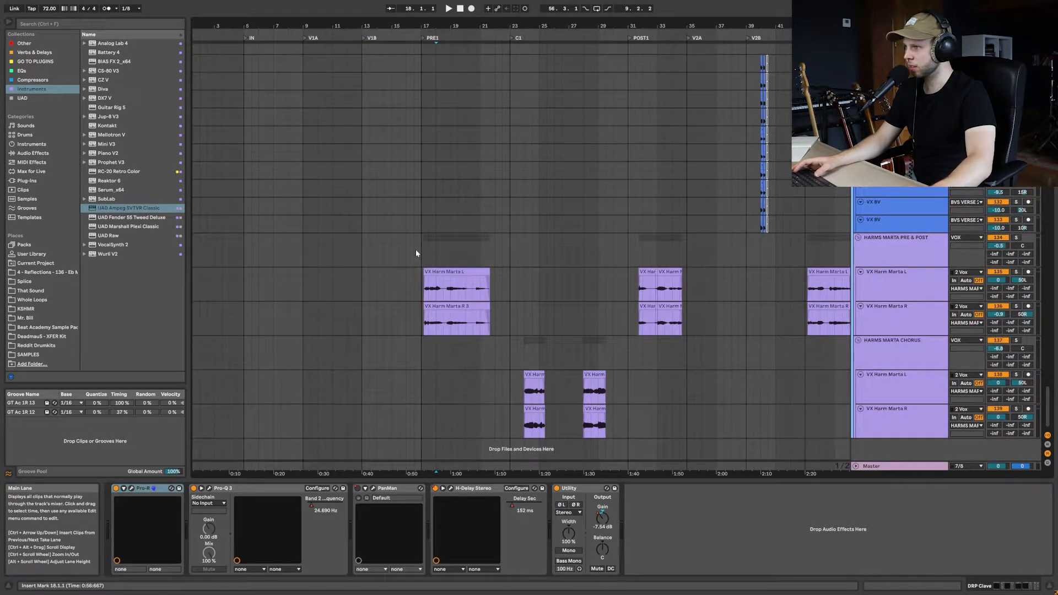
# Play the pre-chorus harmonies of the HARMS MARTA PRE & POST group from 17.3.1
pyautogui.click(416, 250)
pyautogui.press('space')
pyautogui.click(431, 252)
pyautogui.press('space')
pyautogui.press('space')
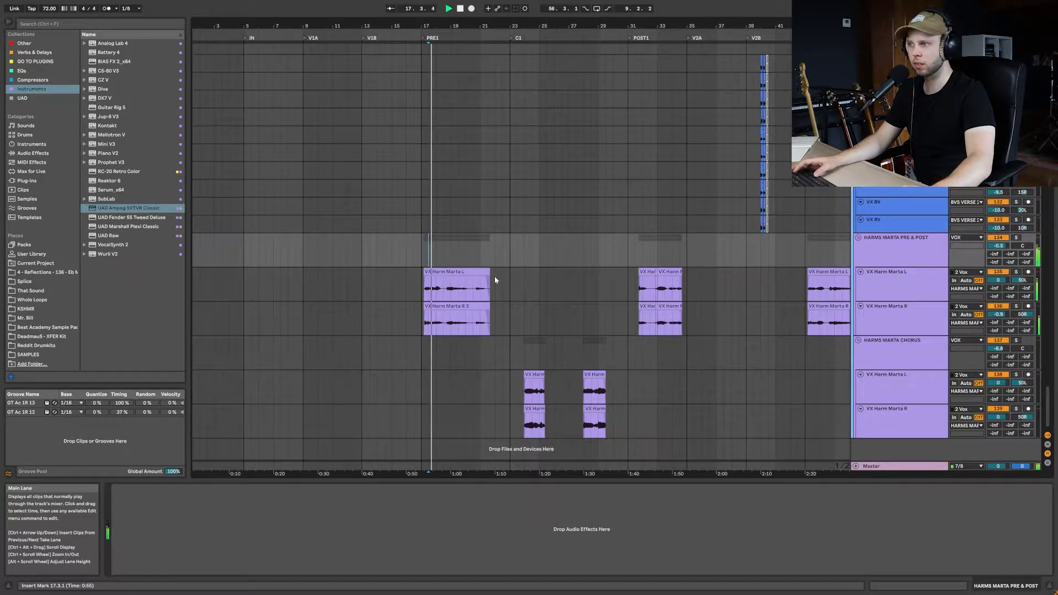
# Examine the lead vocal, guitar, bass and percussion tracks during playback from PRE1 through C1, stopping just after POST1 starts
pyautogui.scroll(2, 496, 280)
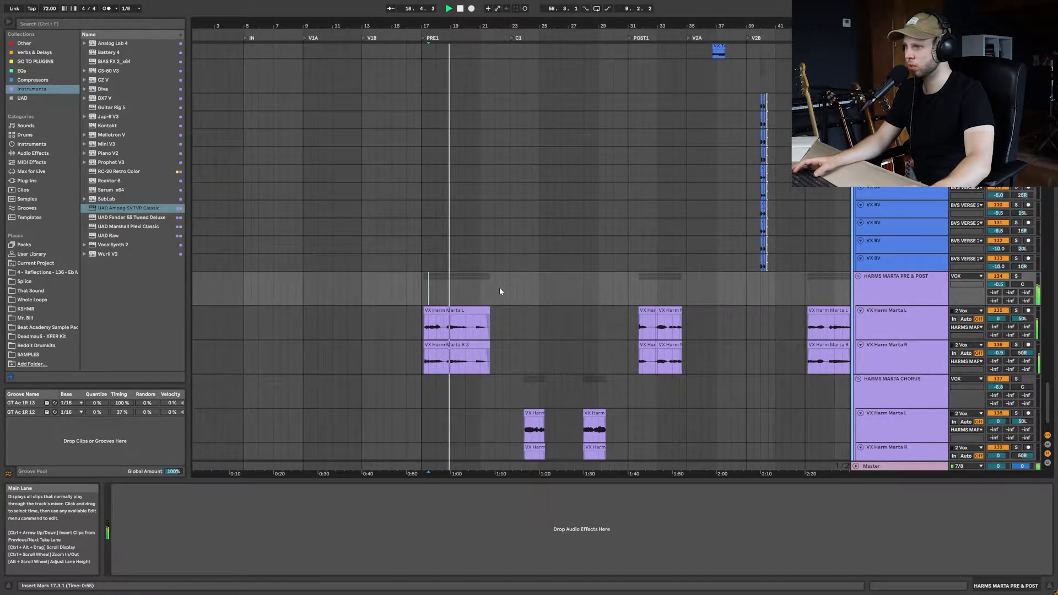
pyautogui.scroll(10, 501, 287)
pyautogui.scroll(5, 503, 286)
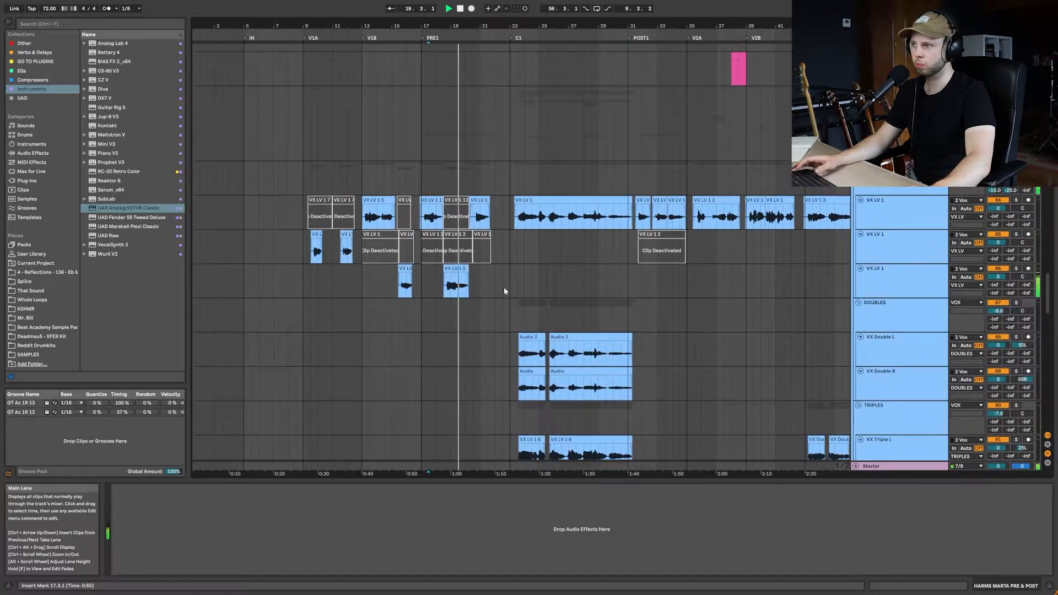
pyautogui.press('+')
pyautogui.hscroll(5, 534, 291)
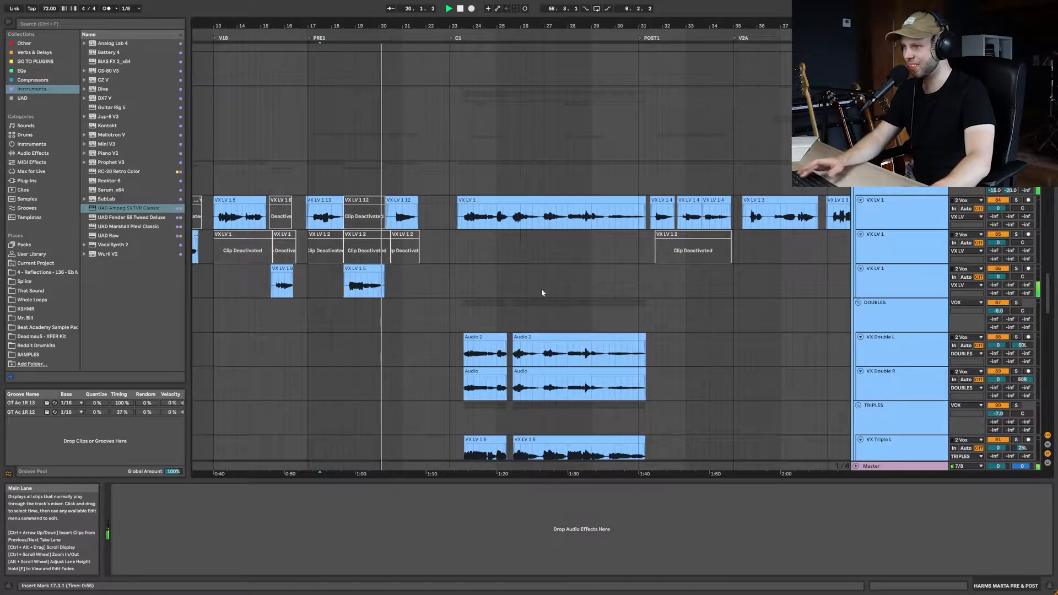
pyautogui.scroll(5, 529, 293)
pyautogui.scroll(9, 509, 326)
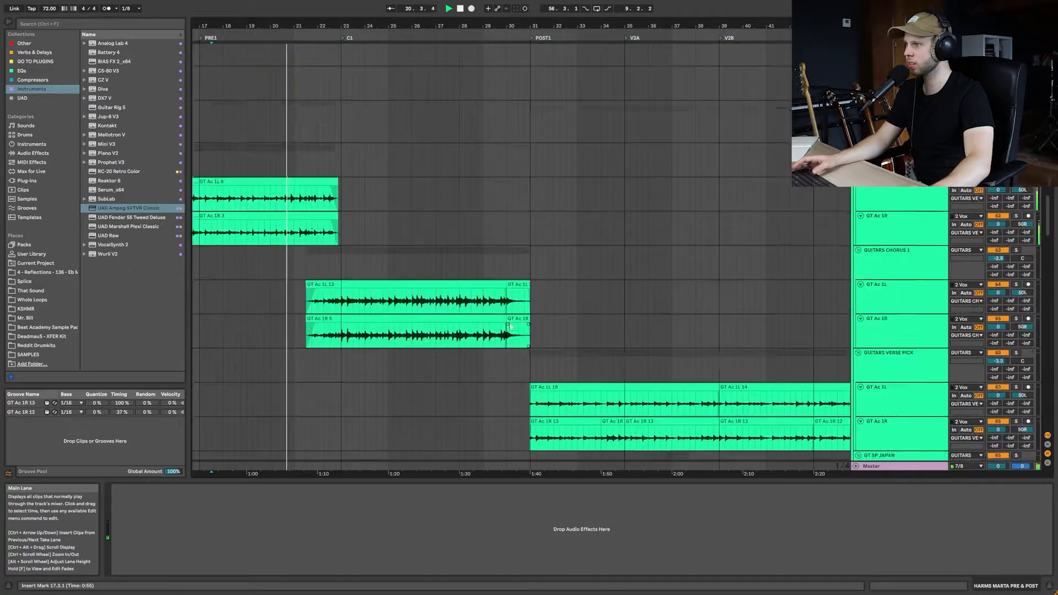
pyautogui.scroll(6, 426, 403)
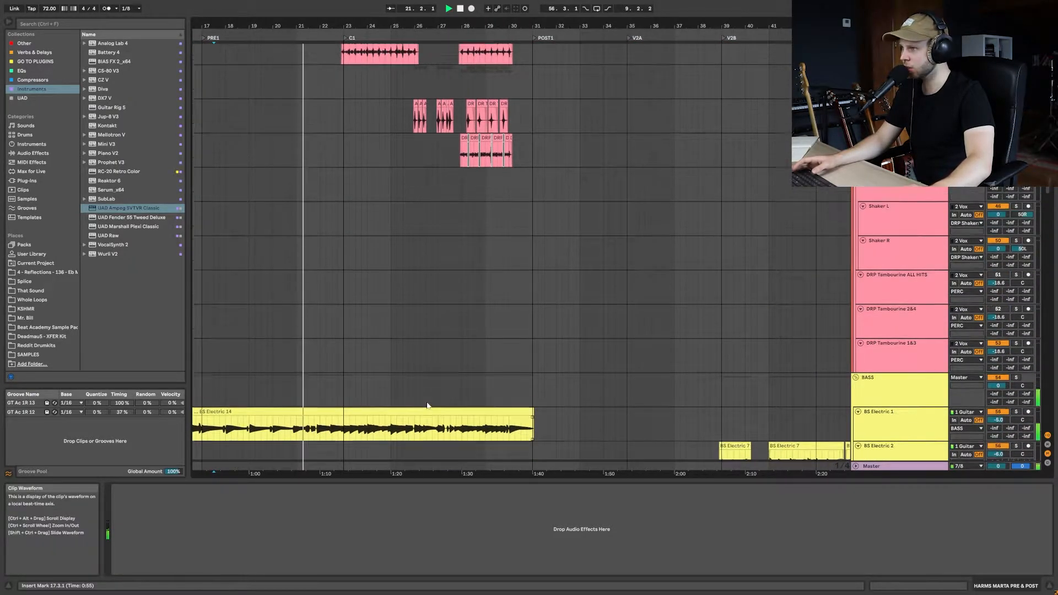
pyautogui.hscroll(1, 494, 344)
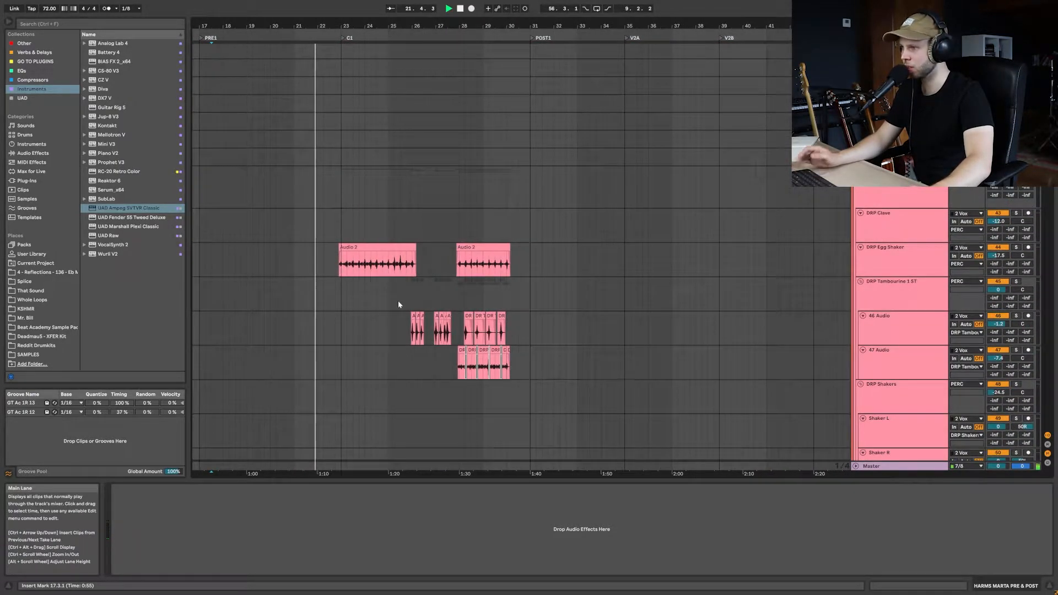
pyautogui.scroll(-4, 538, 271)
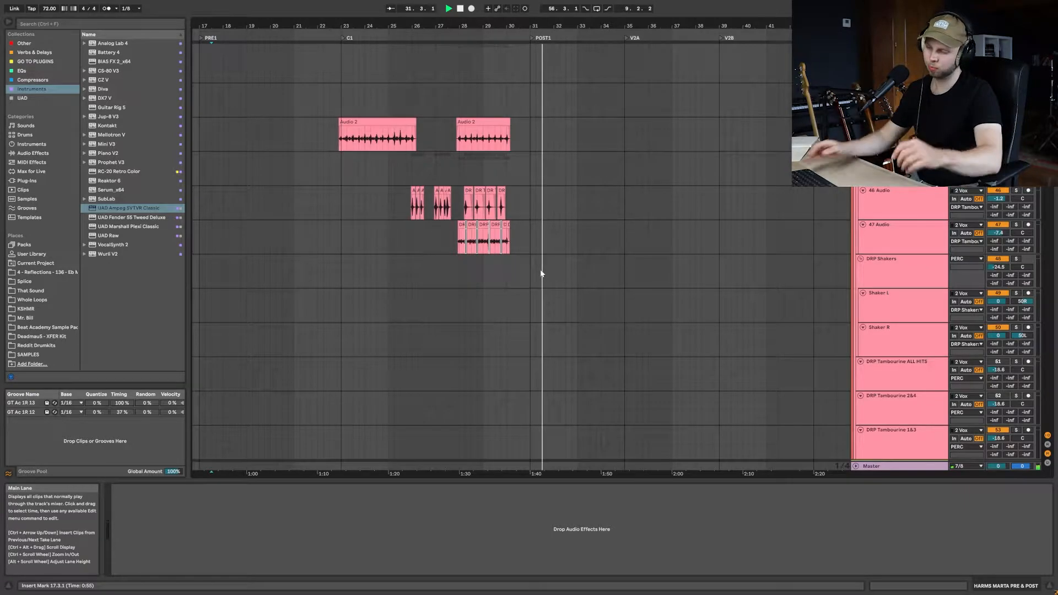
pyautogui.press('space')
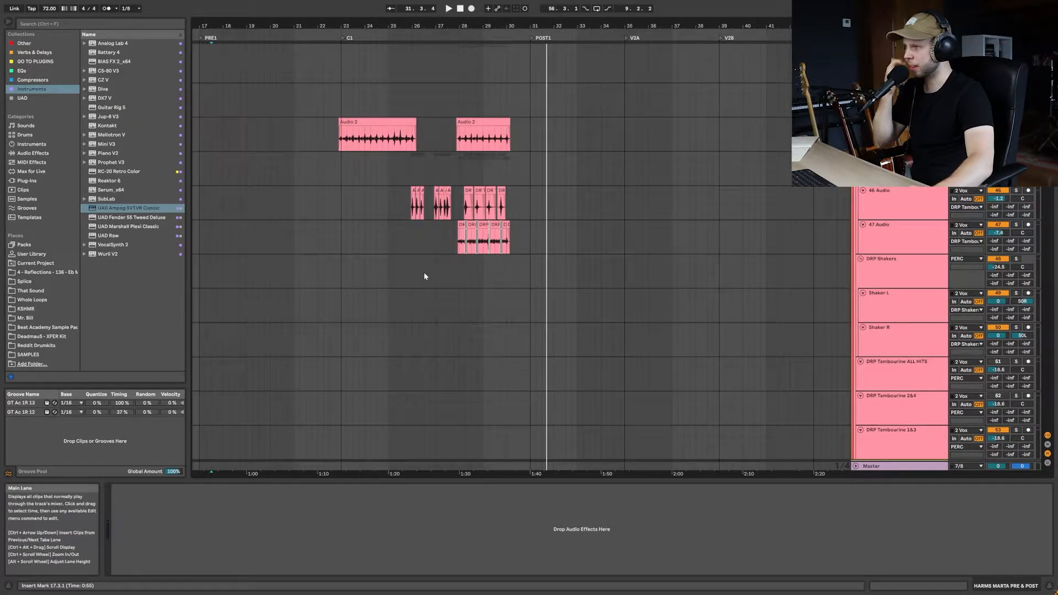
# Find the GUITARS CHORUS 1 clips around C1 and play them from their fade-in ahead of the chorus
pyautogui.click(338, 242)
pyautogui.scroll(-3, 340, 247)
pyautogui.scroll(-15, 341, 246)
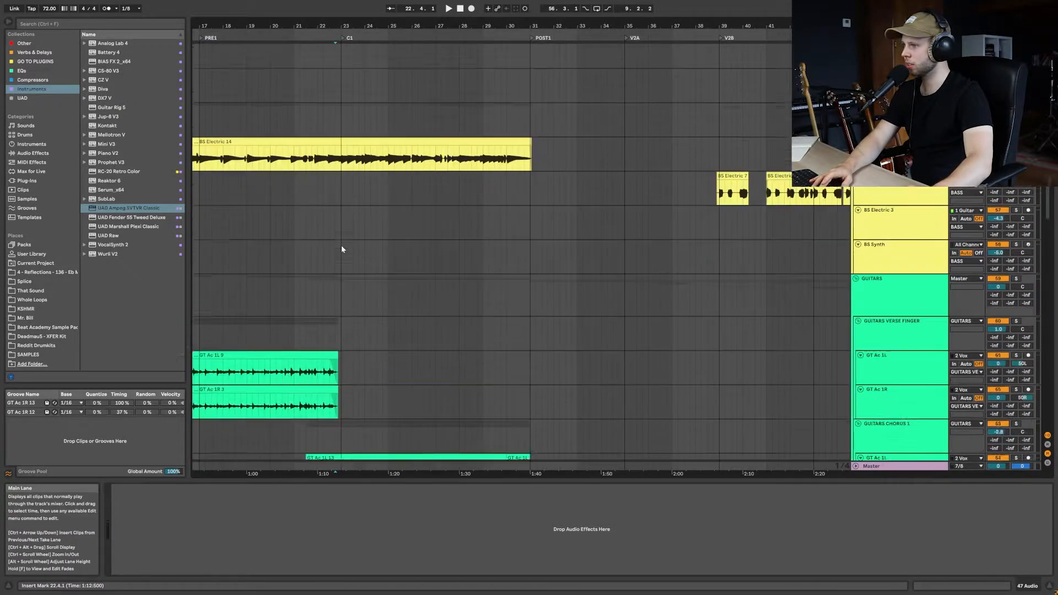
pyautogui.moveTo(348, 248); pyautogui.dragTo(350, 258)
pyautogui.scroll(3, 348, 257)
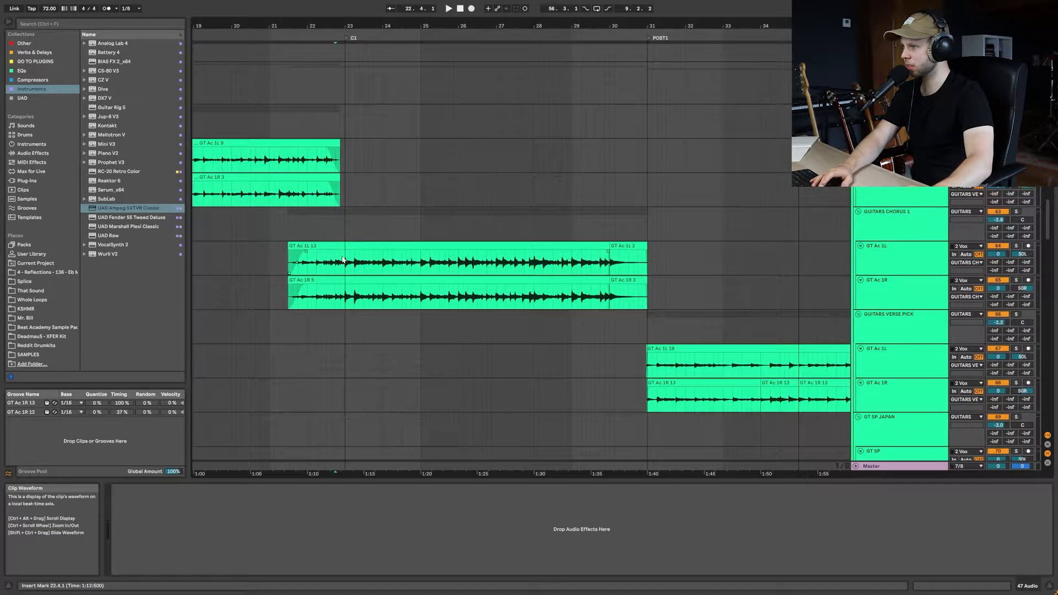
pyautogui.click(289, 270)
pyautogui.press('space')
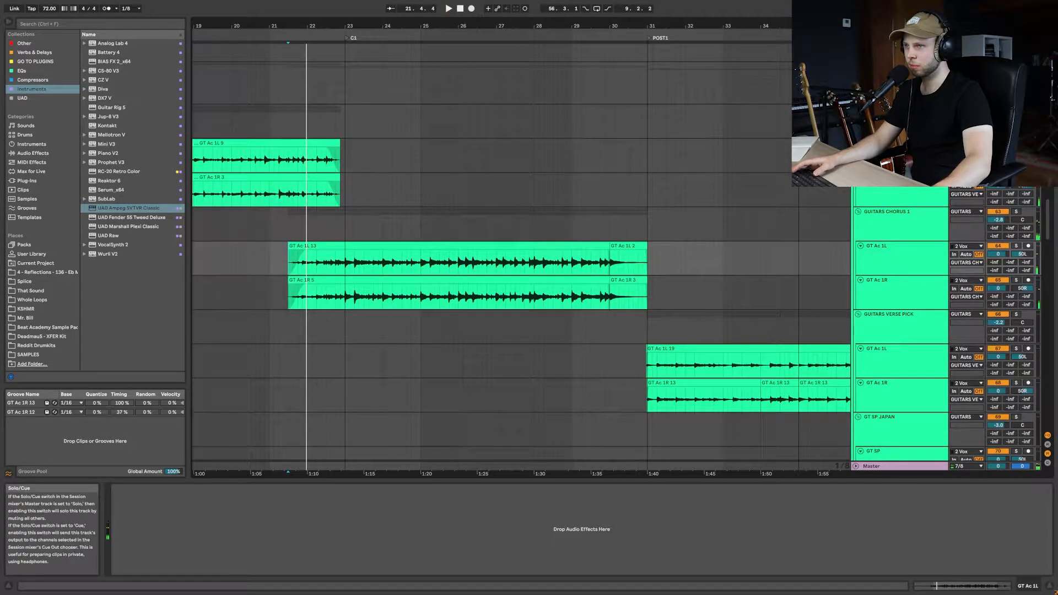
# Compare the verse finger guitars with the GUITARS CHORUS 1 group by soloing each in playback from 21.3.3
pyautogui.click(293, 158)
pyautogui.press('s')
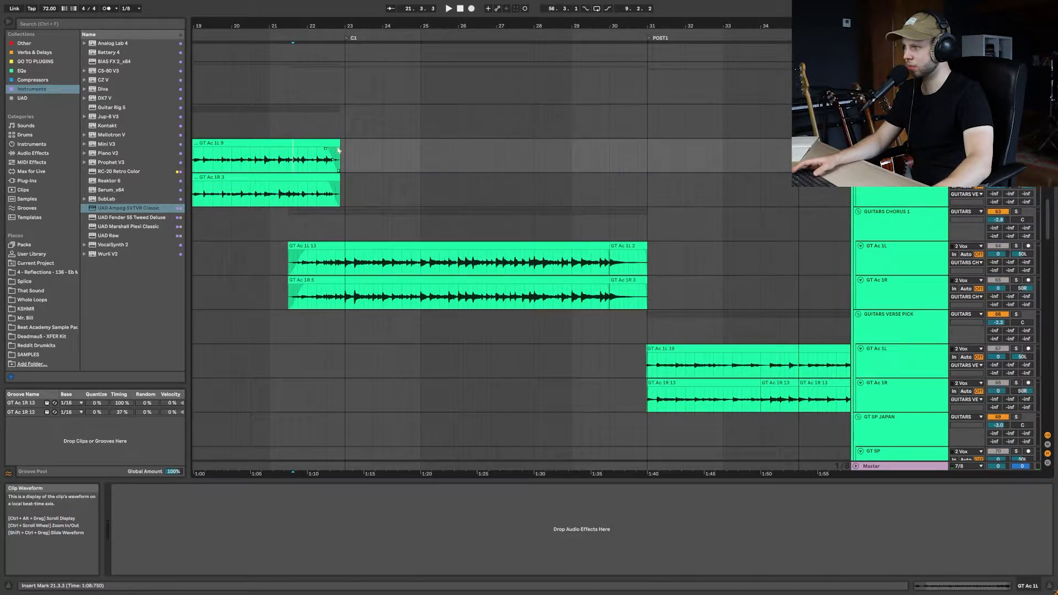
pyautogui.press('space')
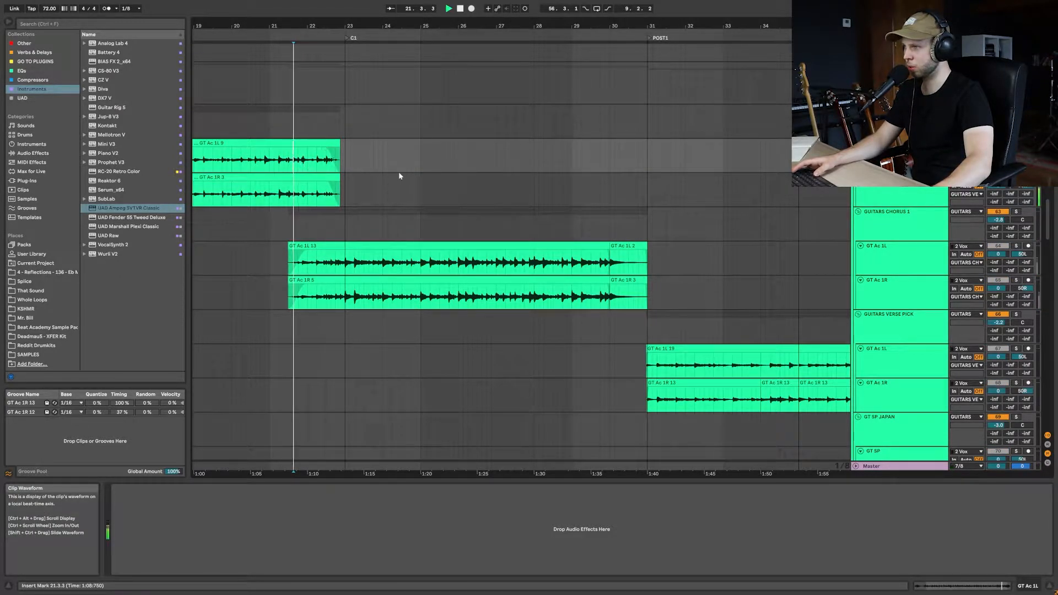
pyautogui.click(1016, 212)
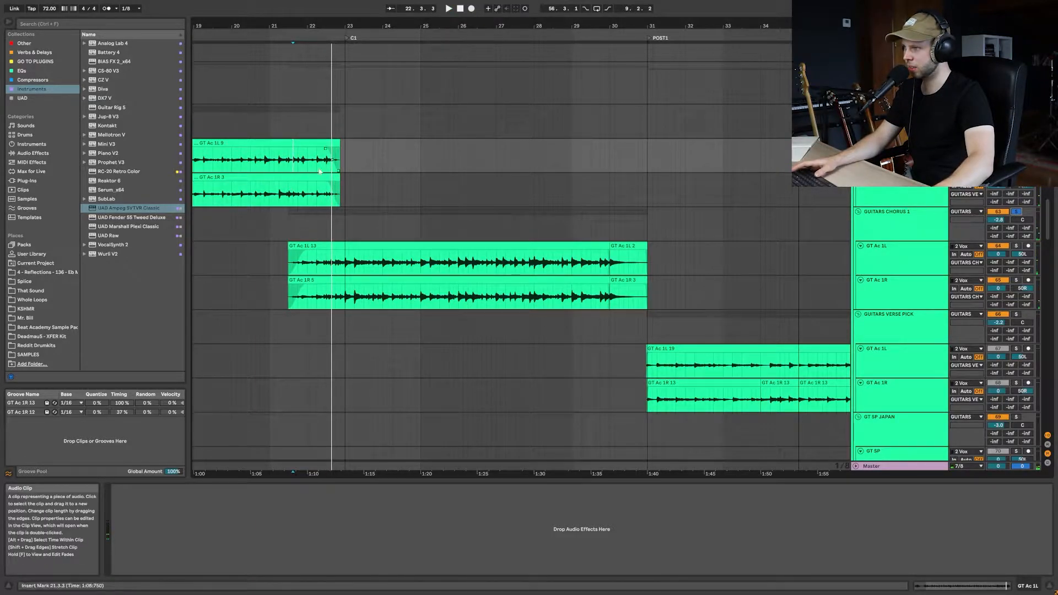
pyautogui.press('space')
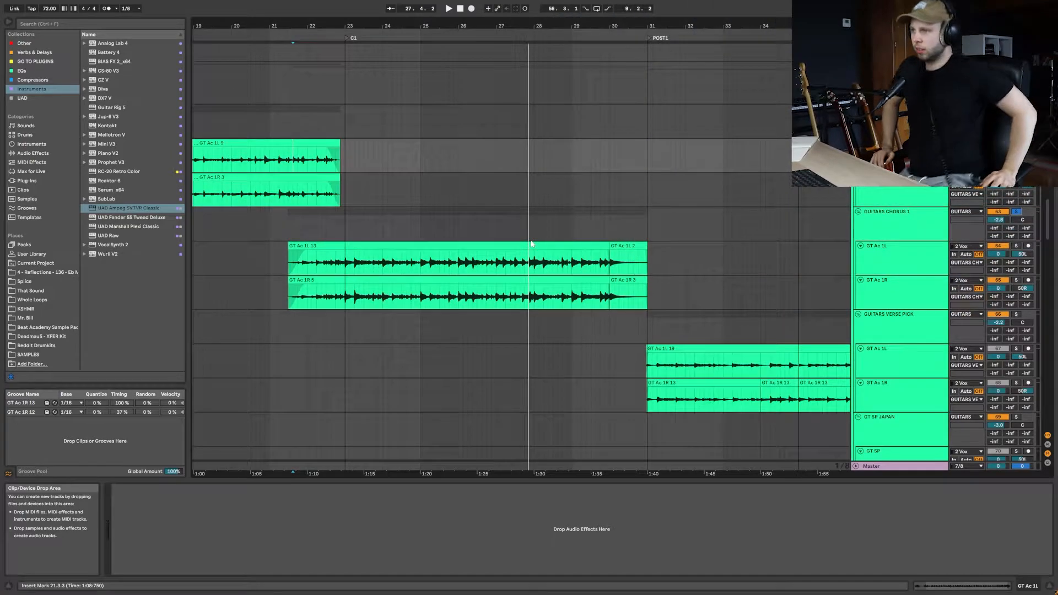
# Play the soloed GUITARS CHORUS 1 group from 25.3.1 and stop at the percussion tracks
pyautogui.click(441, 273)
pyautogui.press('space')
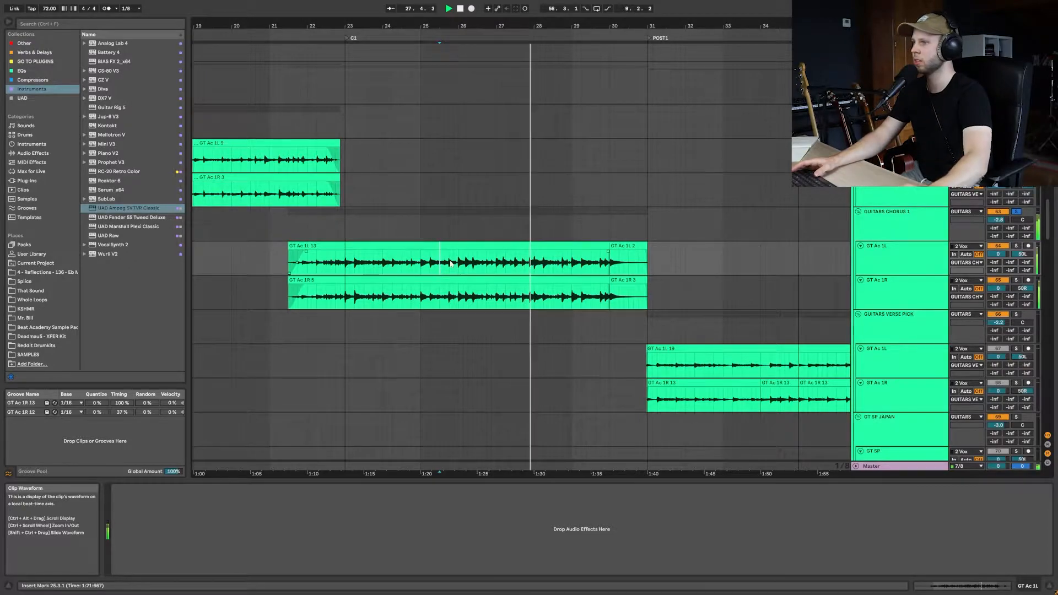
pyautogui.scroll(2, 488, 295)
pyautogui.scroll(5, 487, 295)
pyautogui.press('space')
# Solo the DRP Tambourine 1 ST group and play its chorus hits from 25.4.1
pyautogui.click(451, 277)
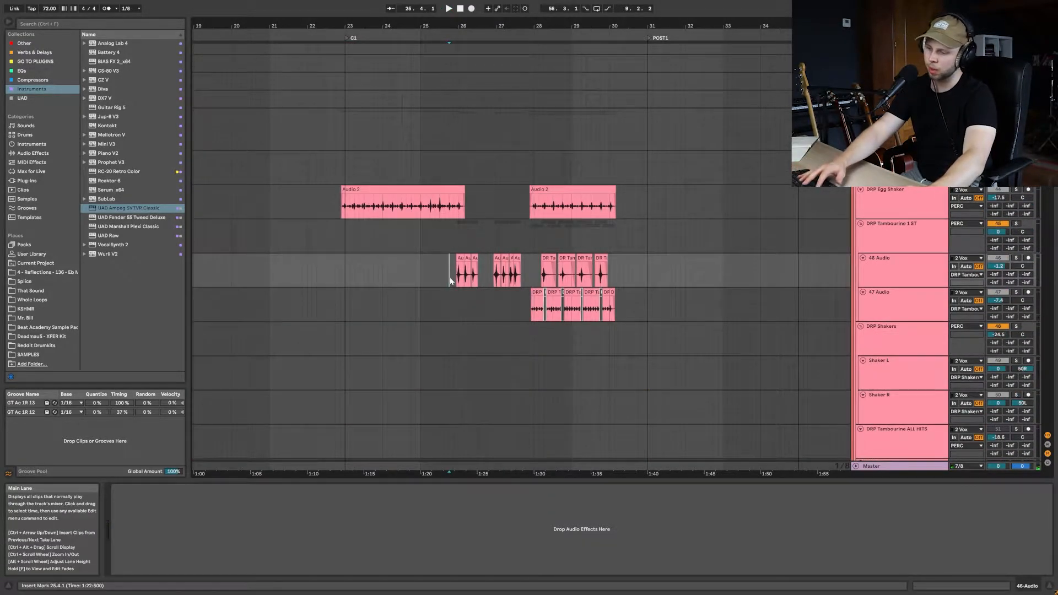
pyautogui.scroll(2, 450, 280)
pyautogui.scroll(2, 458, 281)
pyautogui.scroll(-2, 457, 284)
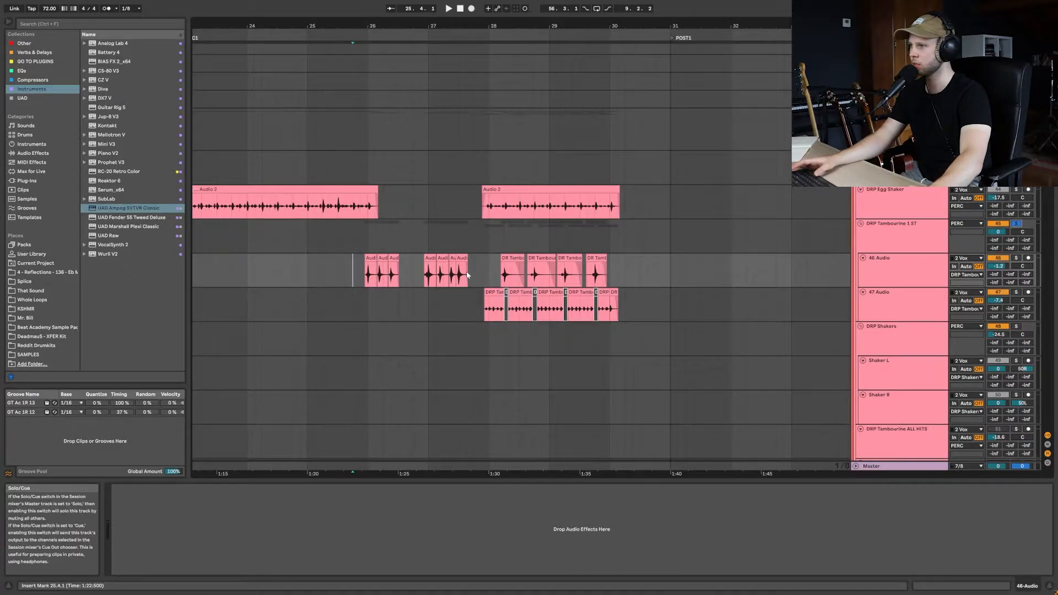
pyautogui.press('space')
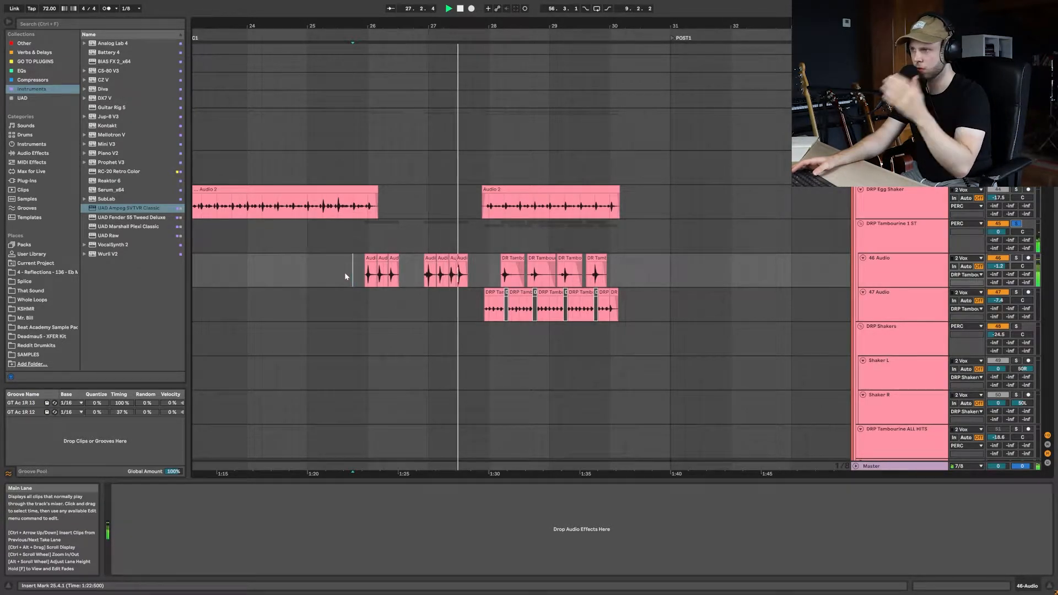
pyautogui.press('space')
# Show the devices on DRP Tambourine 1 ST and inspect the Pro-Q 3 curve in the rack's first chain
pyautogui.click(888, 235)
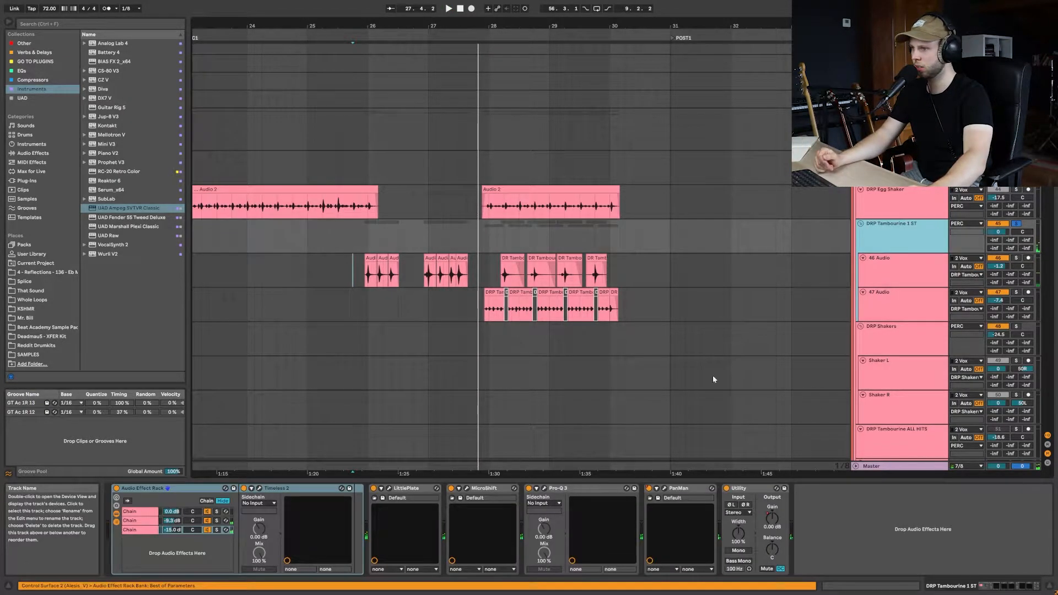
pyautogui.click(145, 522)
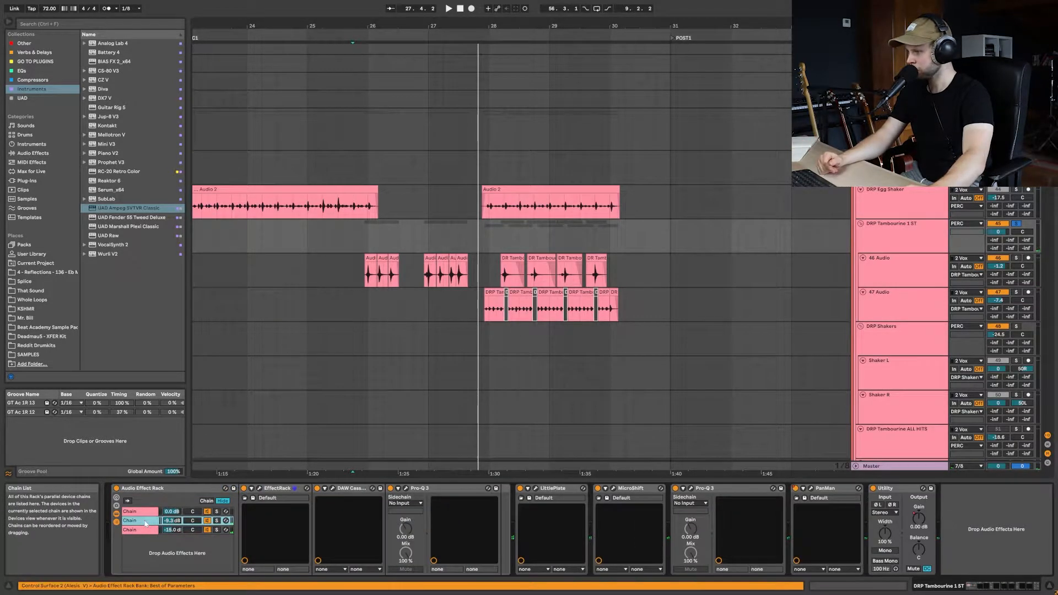
pyautogui.click(148, 512)
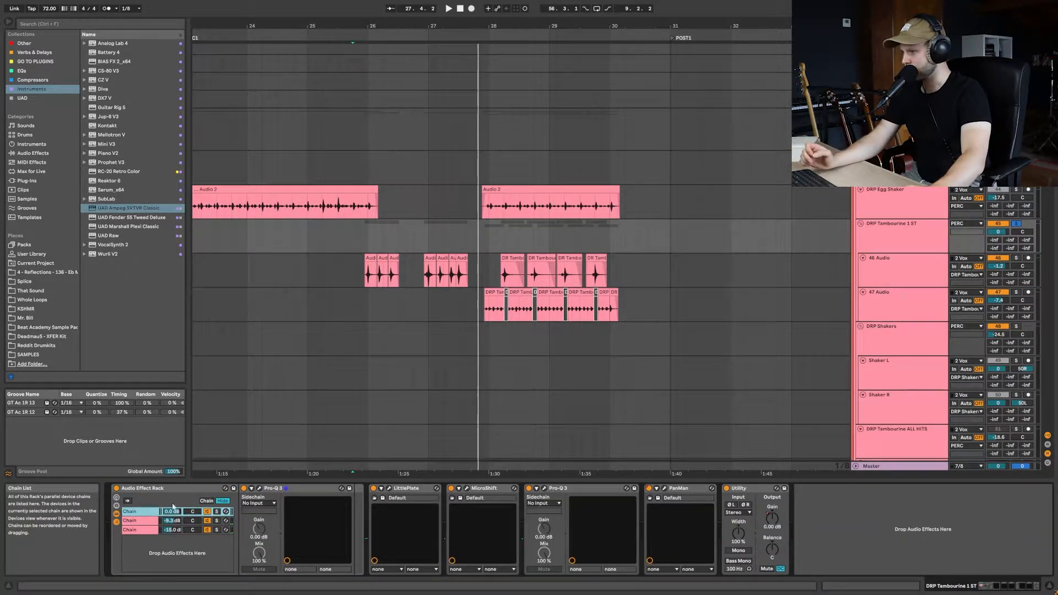
pyautogui.click(258, 489)
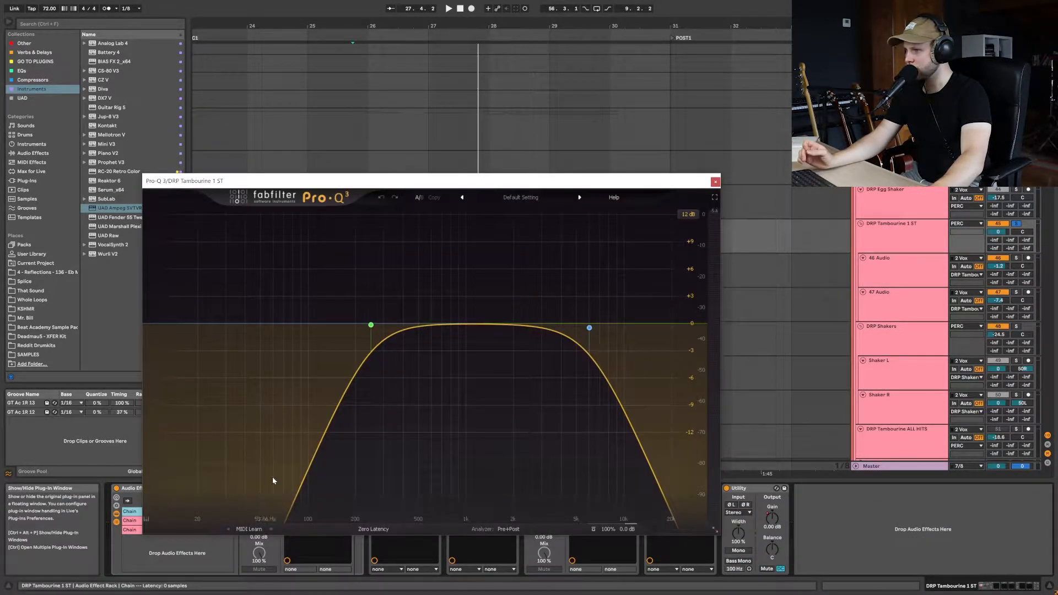
pyautogui.click(715, 181)
# Inspect the EffectRack, DAW Cassette and Pro-Q 3 plug-ins in the tambourine rack's second chain
pyautogui.click(149, 522)
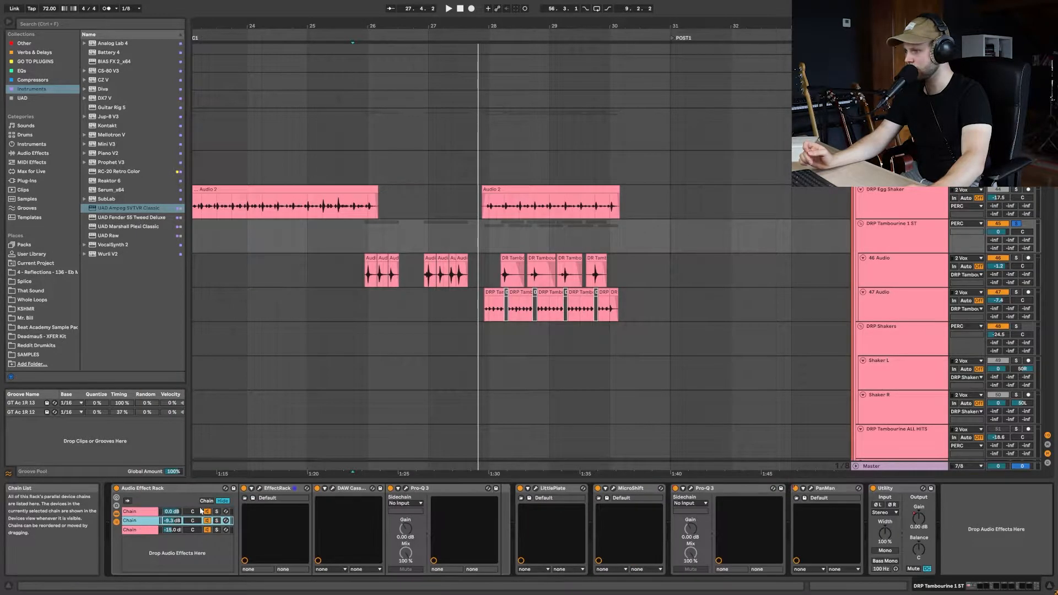
pyautogui.click(260, 489)
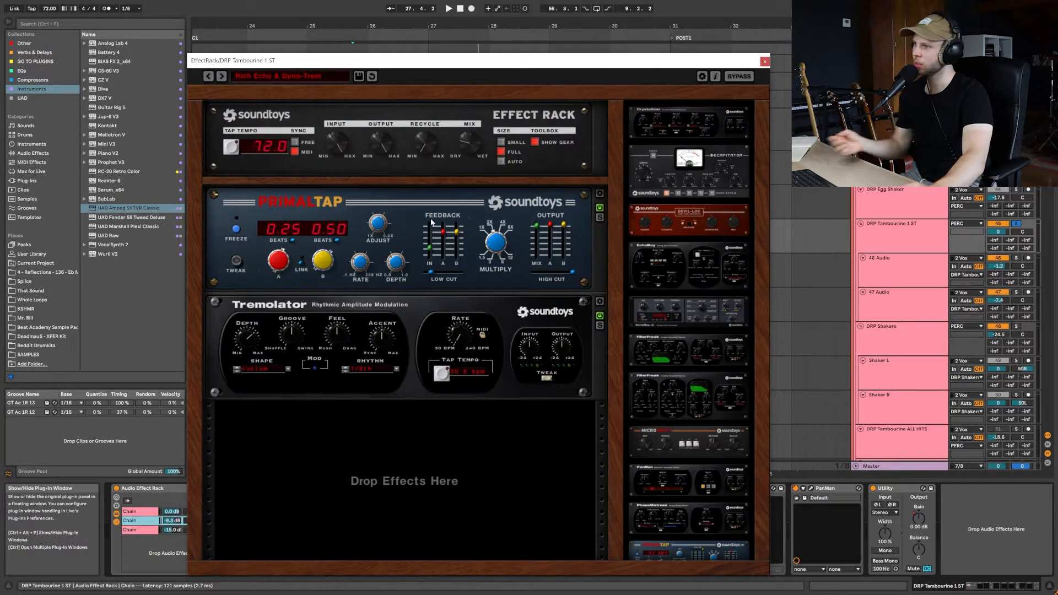
pyautogui.click(765, 62)
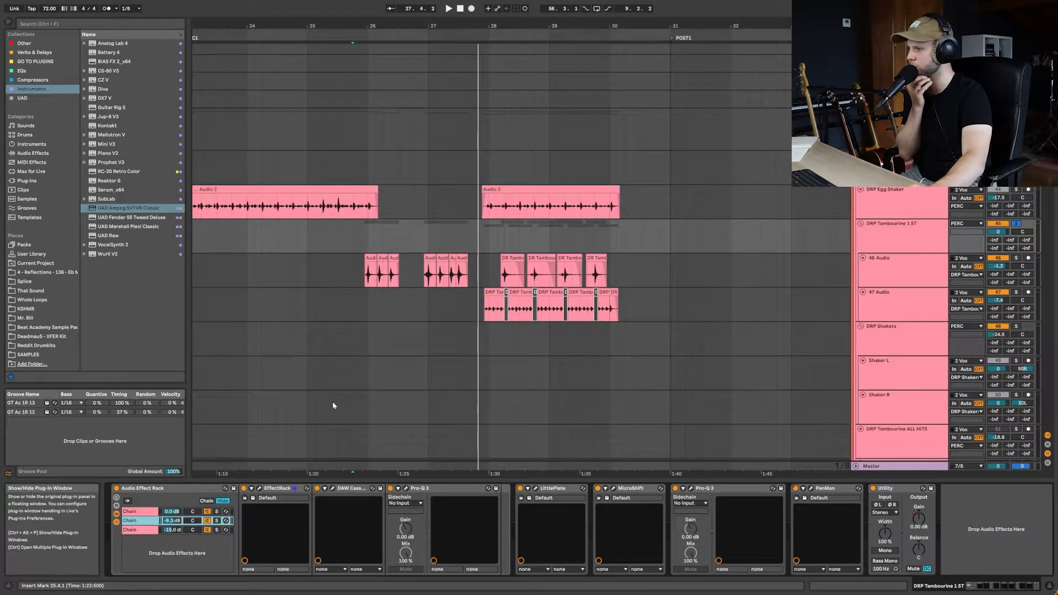
pyautogui.click(333, 489)
pyautogui.click(333, 490)
pyautogui.click(406, 489)
pyautogui.click(407, 489)
# Inspect the Timeless 2 delay in the tambourine rack's third chain
pyautogui.click(149, 530)
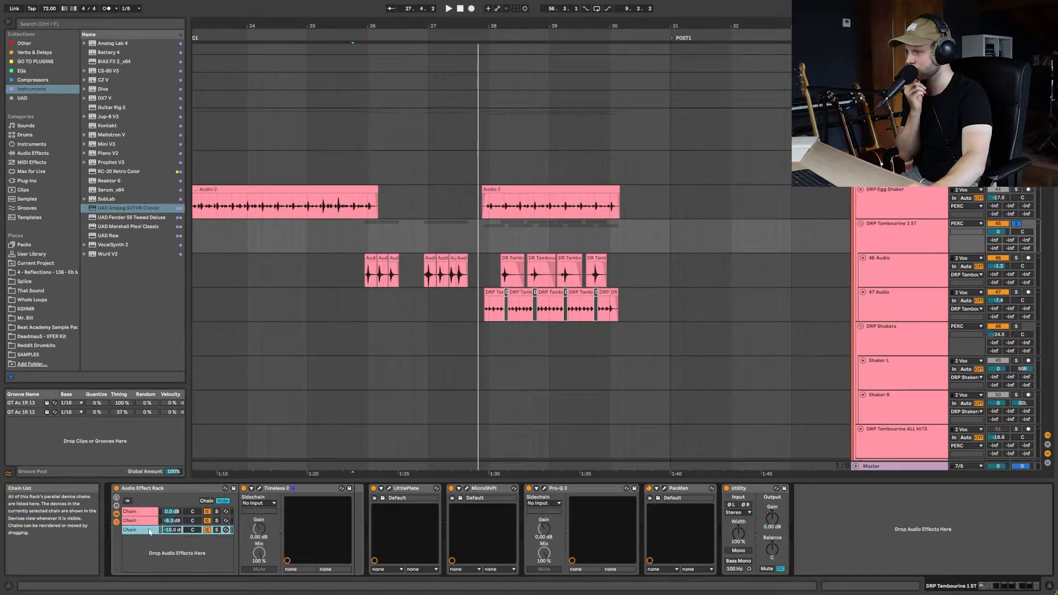
pyautogui.click(259, 490)
pyautogui.click(259, 490)
# Inspect the LittlePlate, MicroShift and Pro-Q 3 plug-ins that follow the rack on DRP Tambourine 1 ST
pyautogui.click(389, 489)
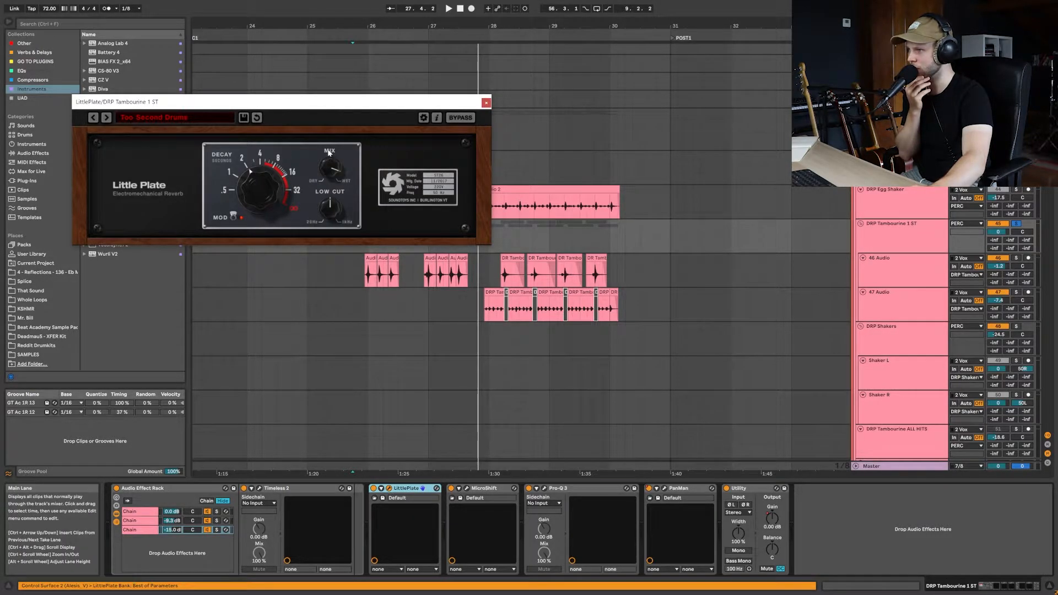
pyautogui.click(486, 103)
pyautogui.click(467, 489)
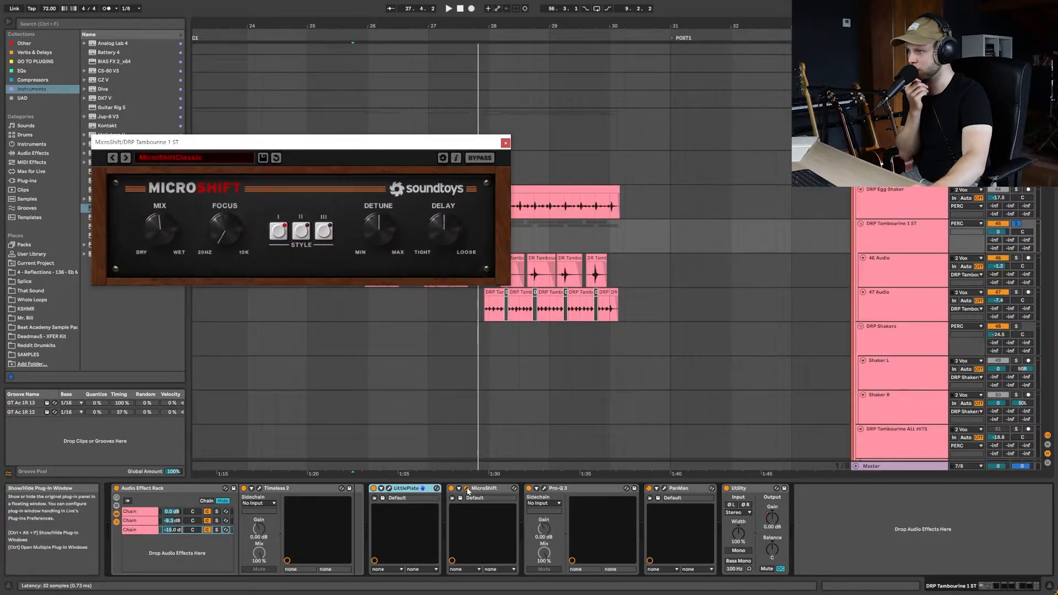
pyautogui.click(467, 489)
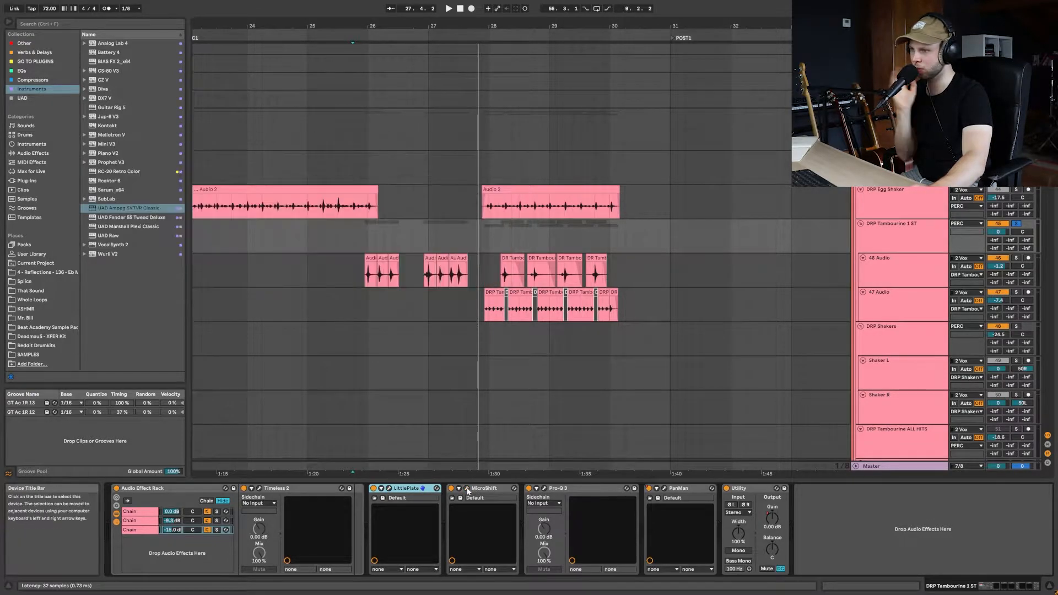
pyautogui.click(545, 489)
pyautogui.click(545, 489)
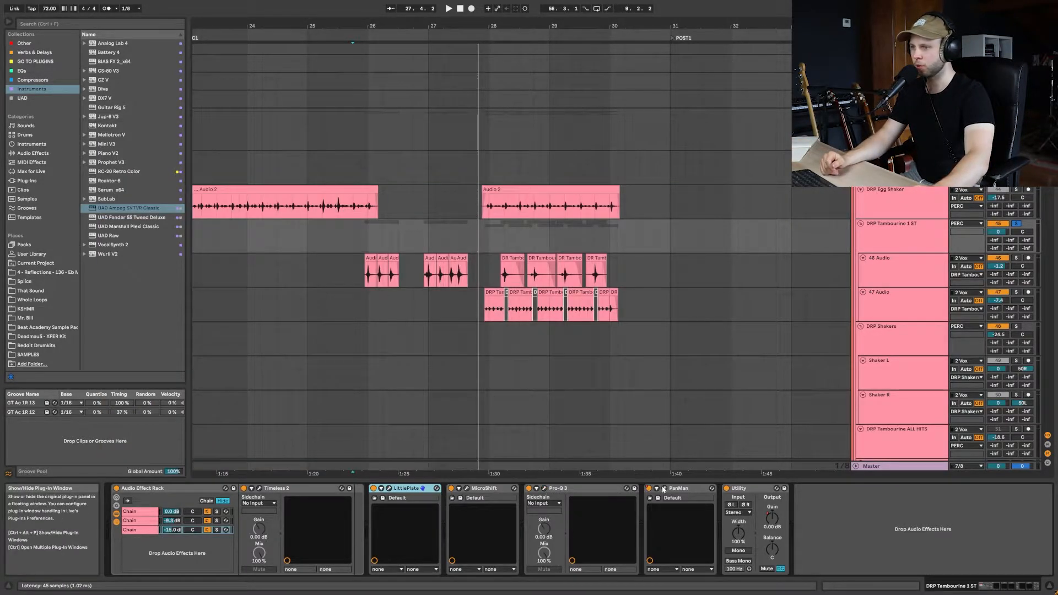
# Inspect the PanMan plug-in and the tambourine group's automation lanes, and hide the automation again
pyautogui.click(664, 489)
pyautogui.click(664, 489)
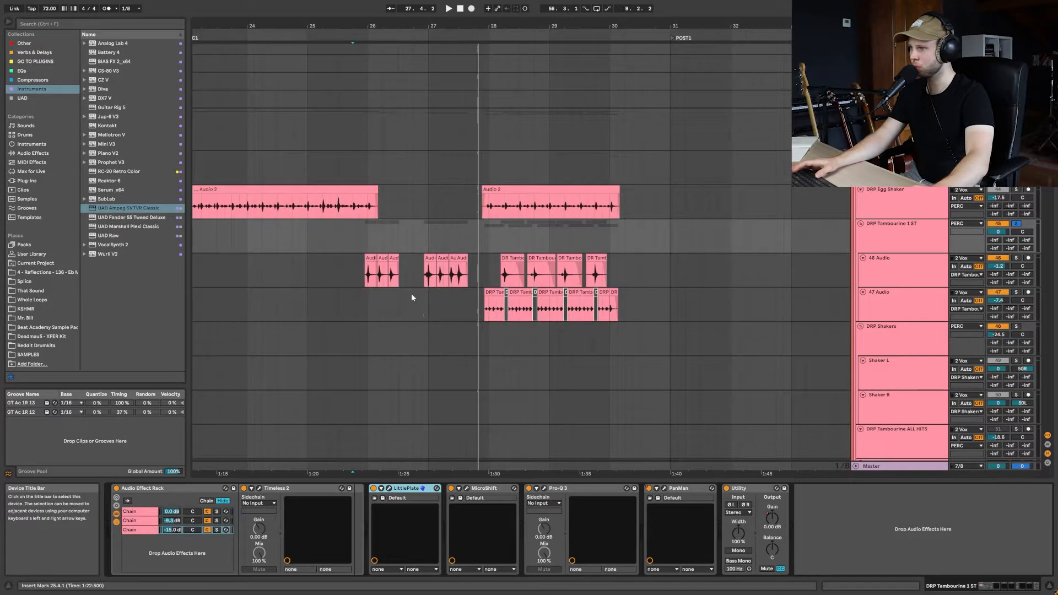
pyautogui.press('a')
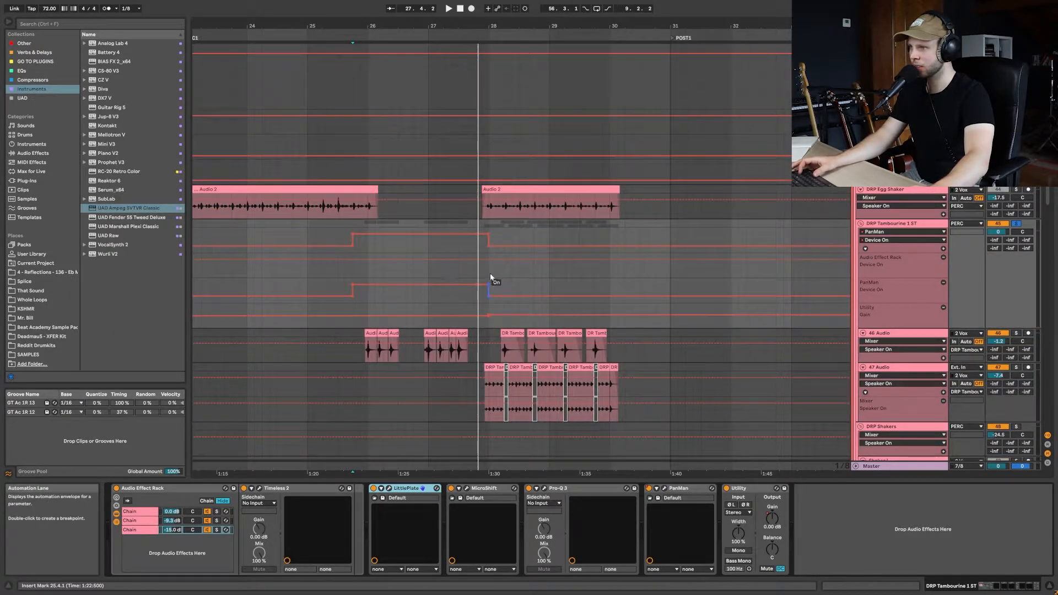
pyautogui.press('a')
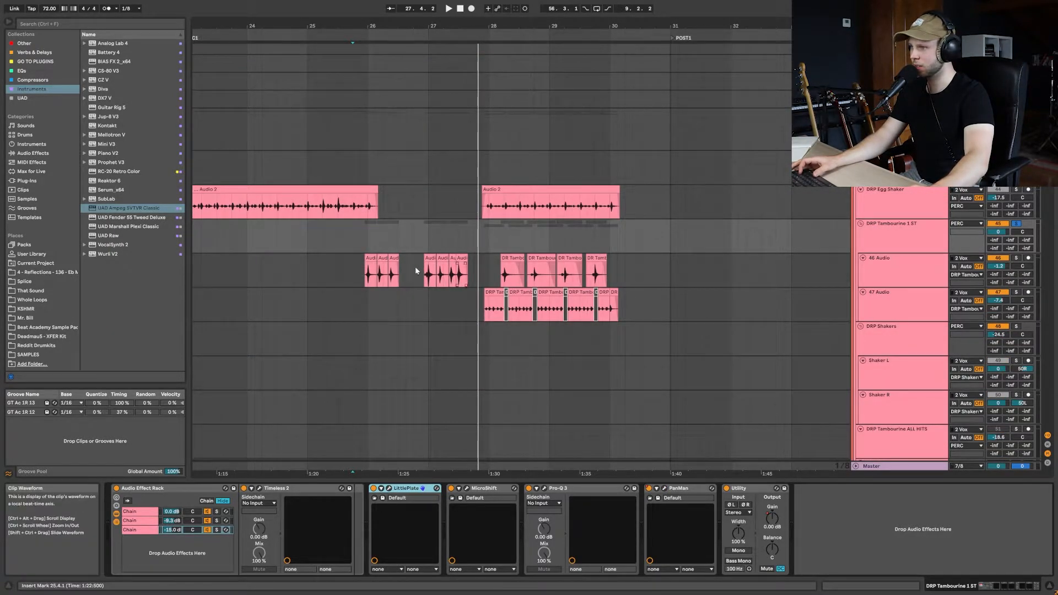
# Listen to the tambourine clips from just before bar 26 in the mix, with the solo on DRP Tambourine 1 ST switched off
pyautogui.moveTo(483, 272)
pyautogui.mouseDown()
pyautogui.moveTo(636, 276)
pyautogui.moveTo(636, 301)
pyautogui.mouseUp()
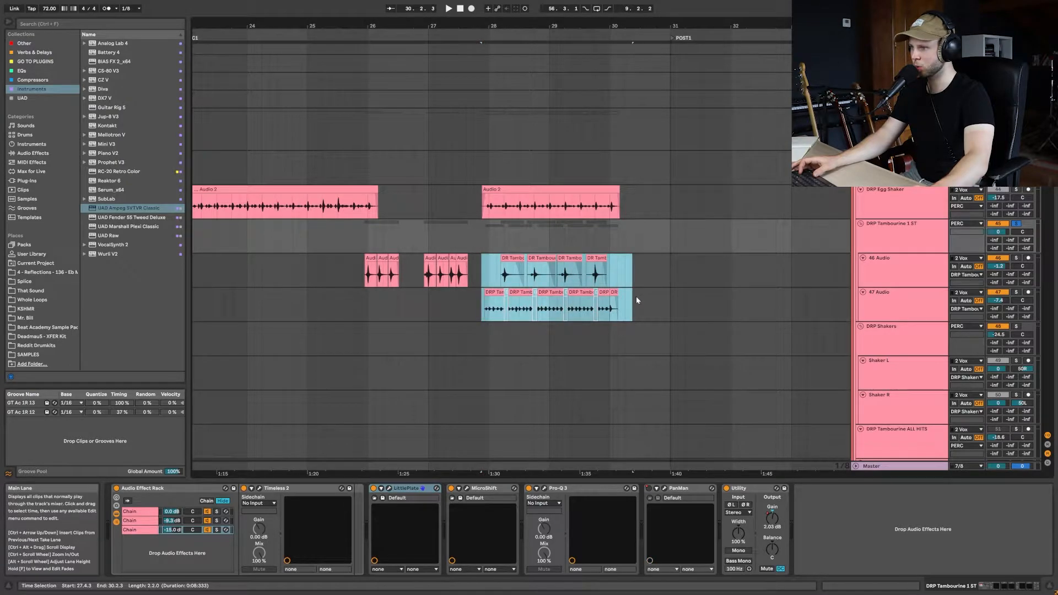
pyautogui.click(637, 301)
pyautogui.click(345, 268)
pyautogui.press('space')
pyautogui.click(1016, 224)
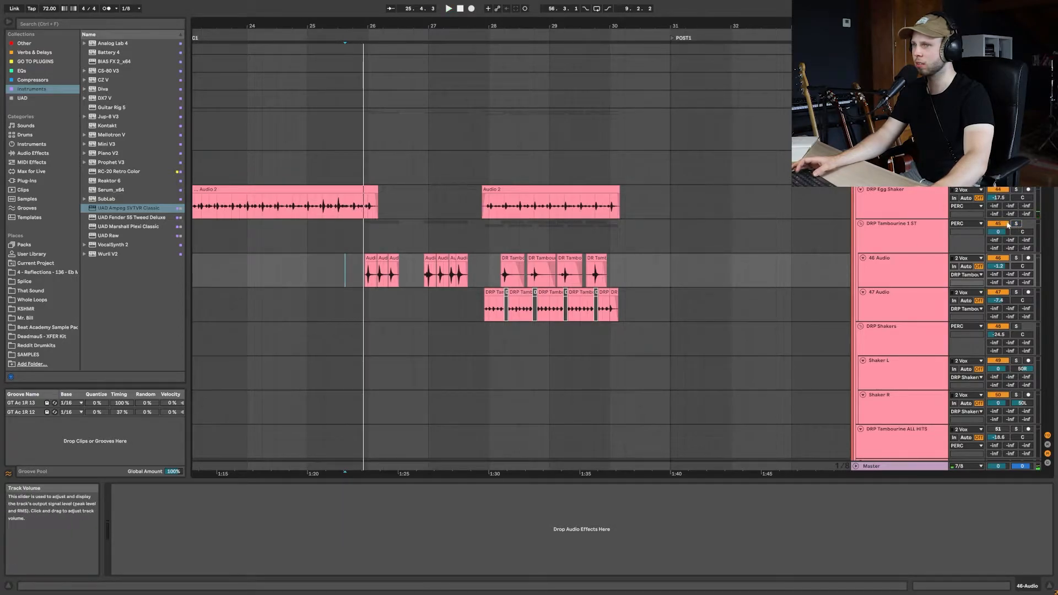
pyautogui.click(361, 273)
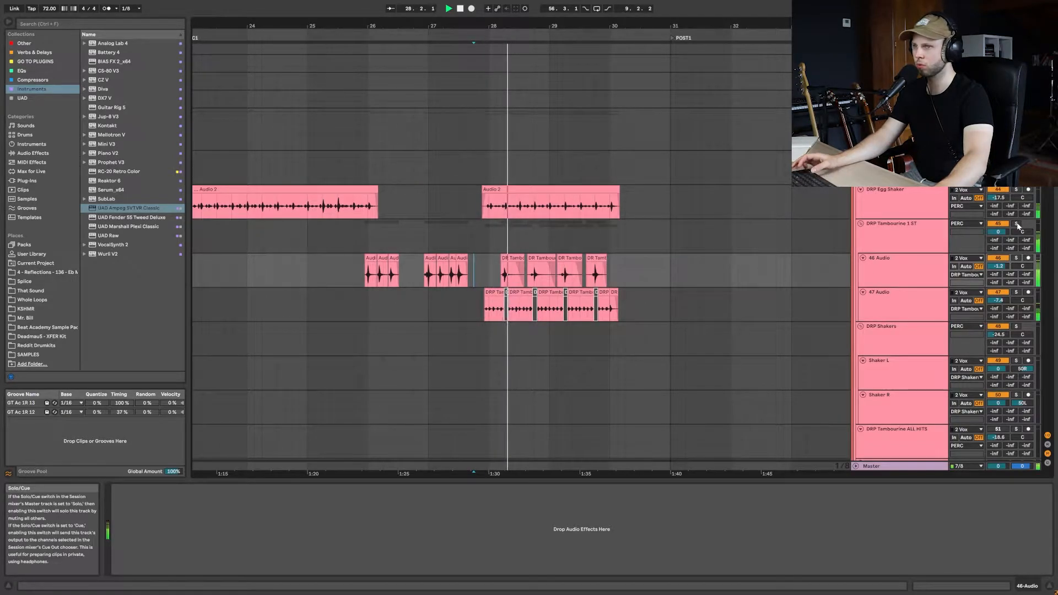
# Listen to DRP Tambourine 1 ST soloed through its clips up to bar 30, and stop playback
pyautogui.scroll(-2, 997, 318)
pyautogui.scroll(-15, 996, 318)
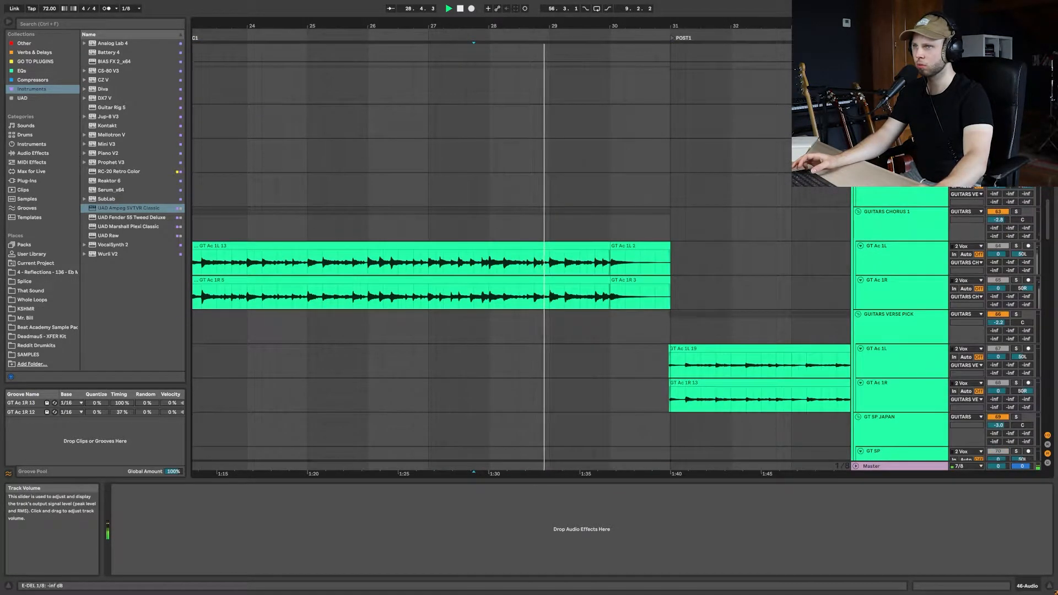
pyautogui.scroll(15, 590, 285)
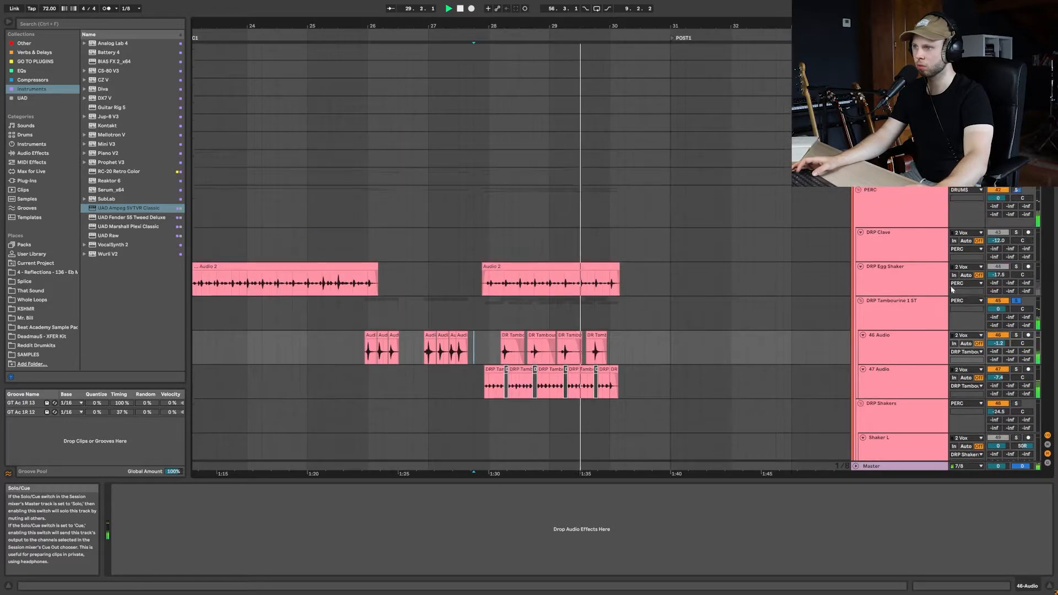
pyautogui.scroll(-2, 591, 286)
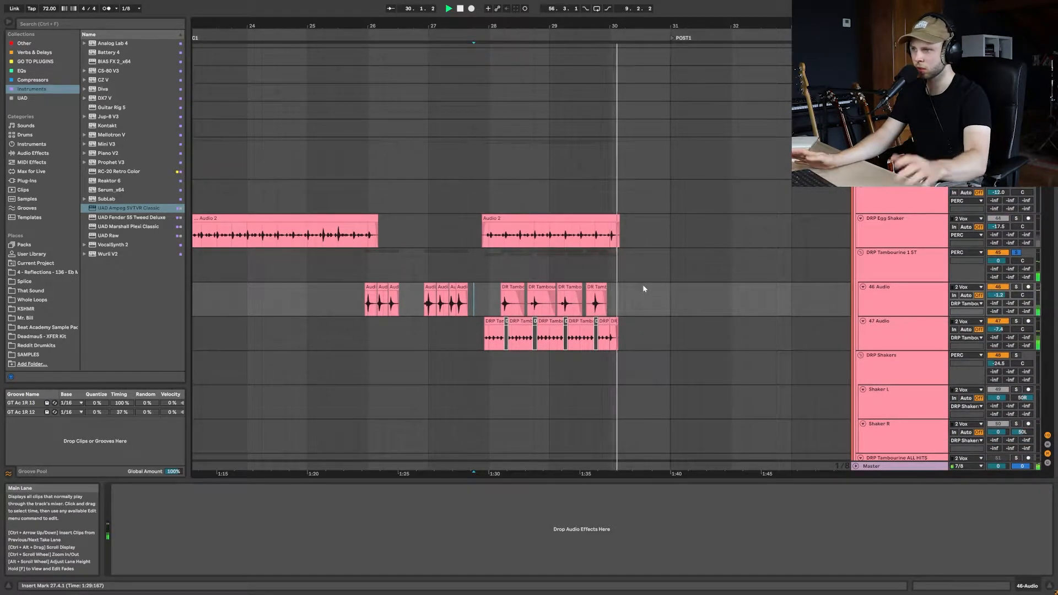
pyautogui.press('space')
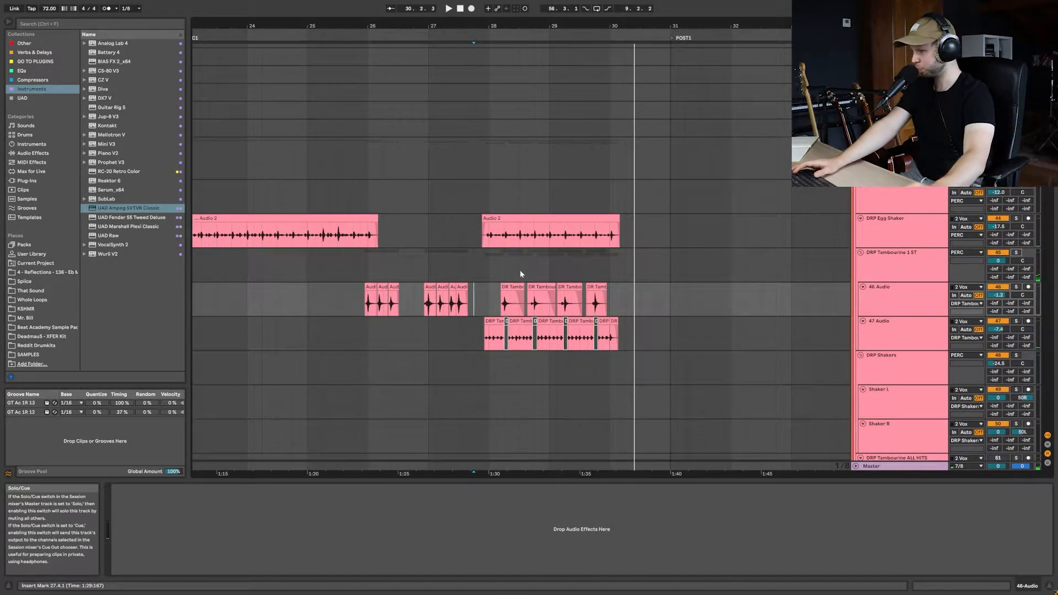
# Listen to the DRP Egg Shaker track from the start of the chorus, both soloed and together with the rest of the mix
pyautogui.hscroll(-5, 436, 245)
pyautogui.click(339, 230)
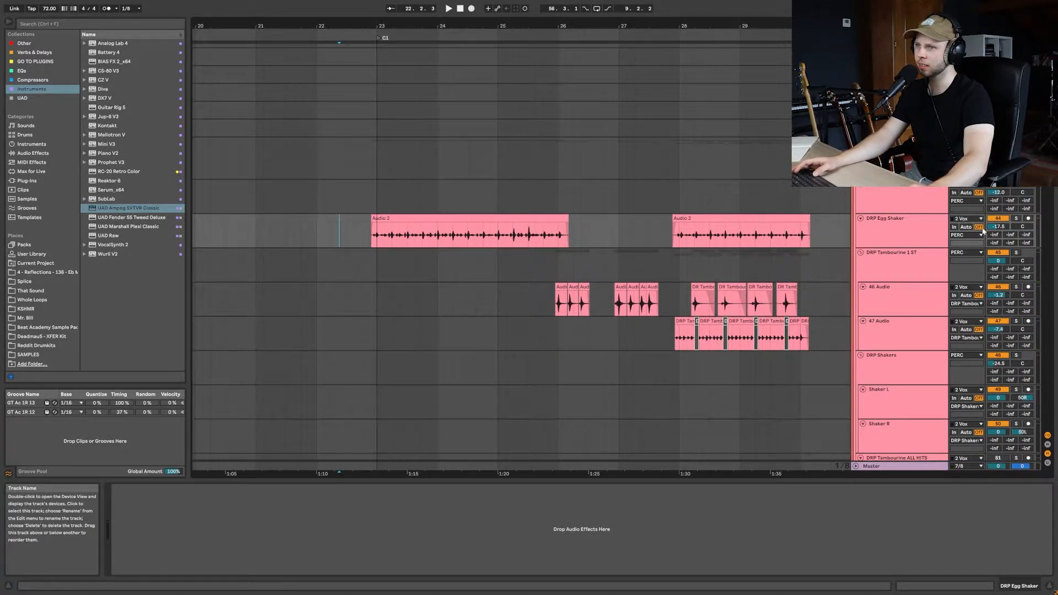
pyautogui.press('space')
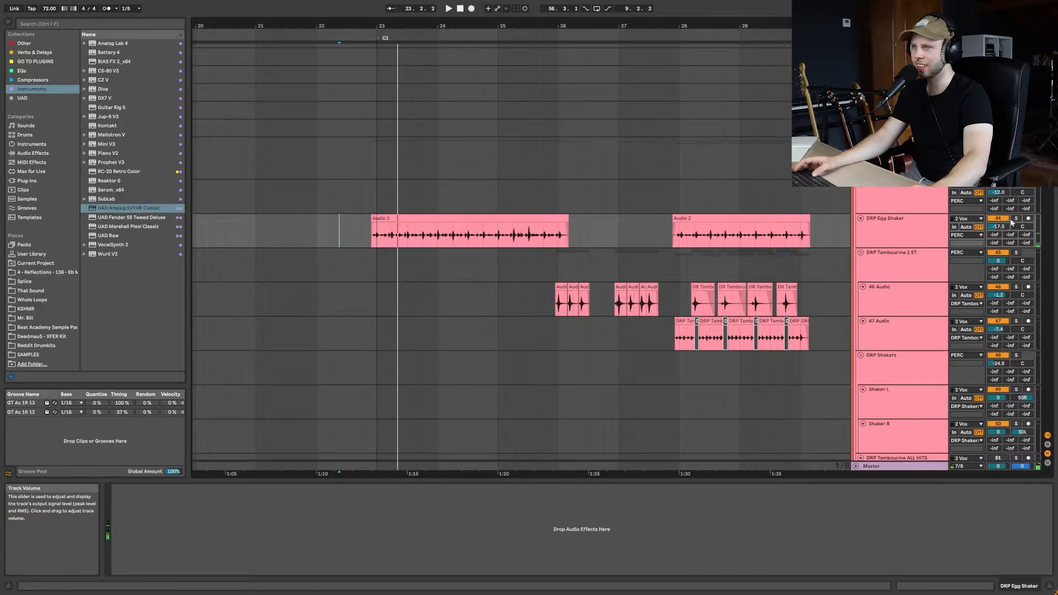
pyautogui.click(1016, 218)
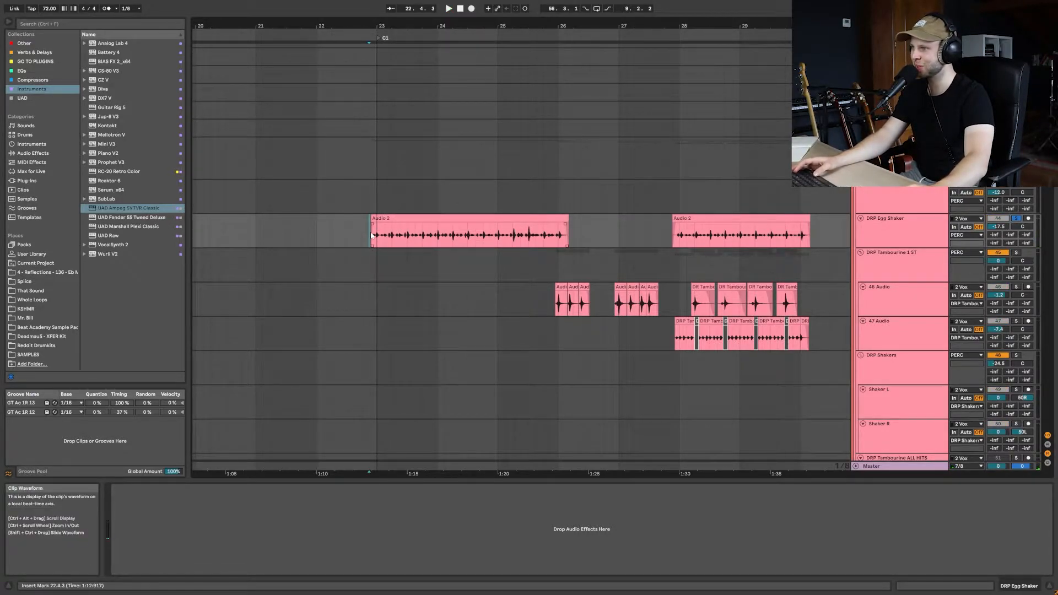
pyautogui.press('space')
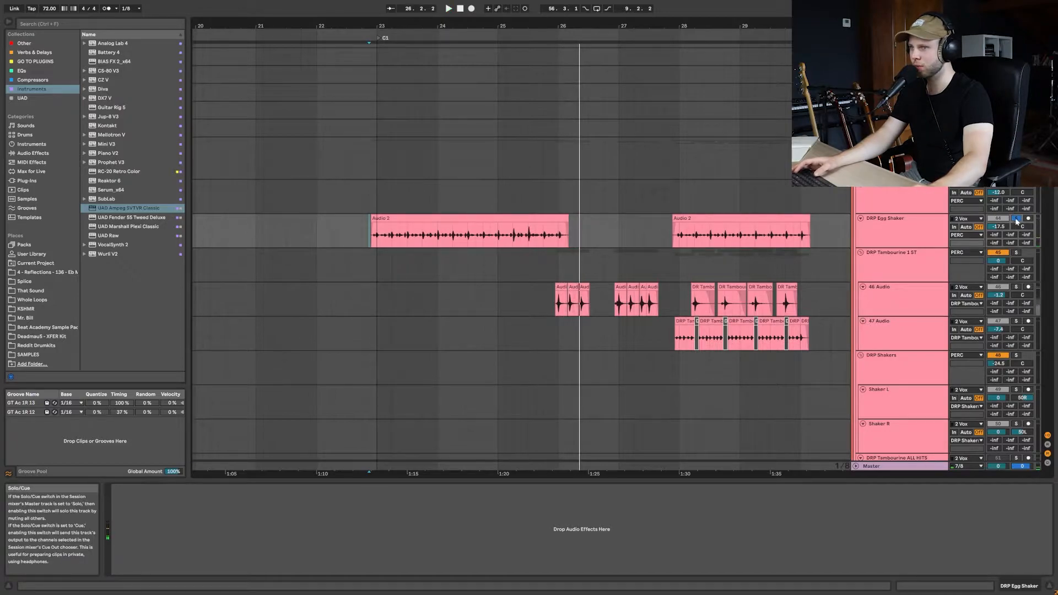
pyautogui.press('space')
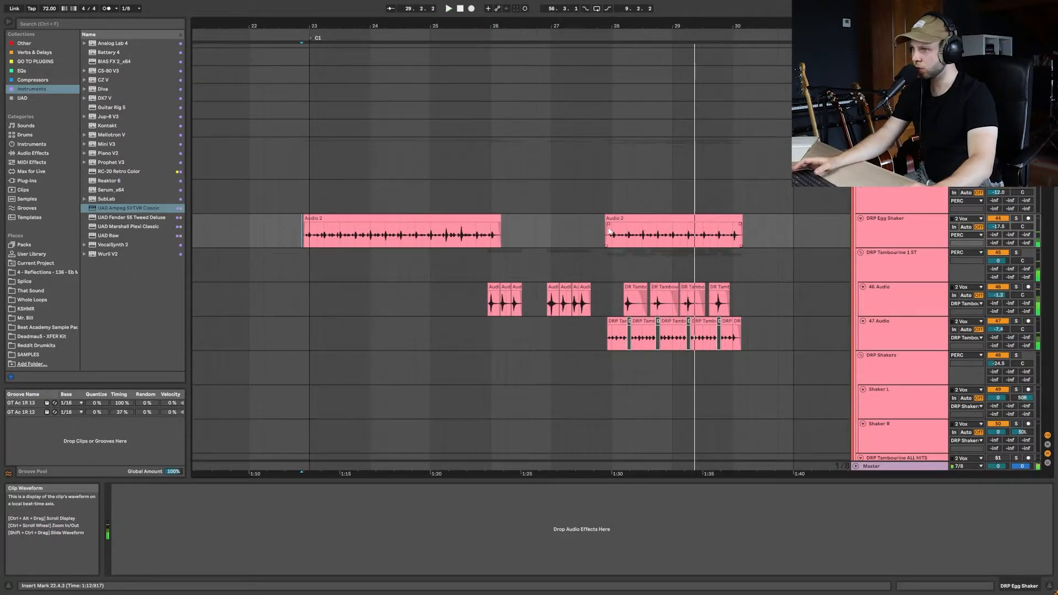
# Solo the lead vocal track VX LV 1 and listen to its first chorus phrase from bar 23
pyautogui.scroll(-5, 598, 234)
pyautogui.scroll(-15, 598, 229)
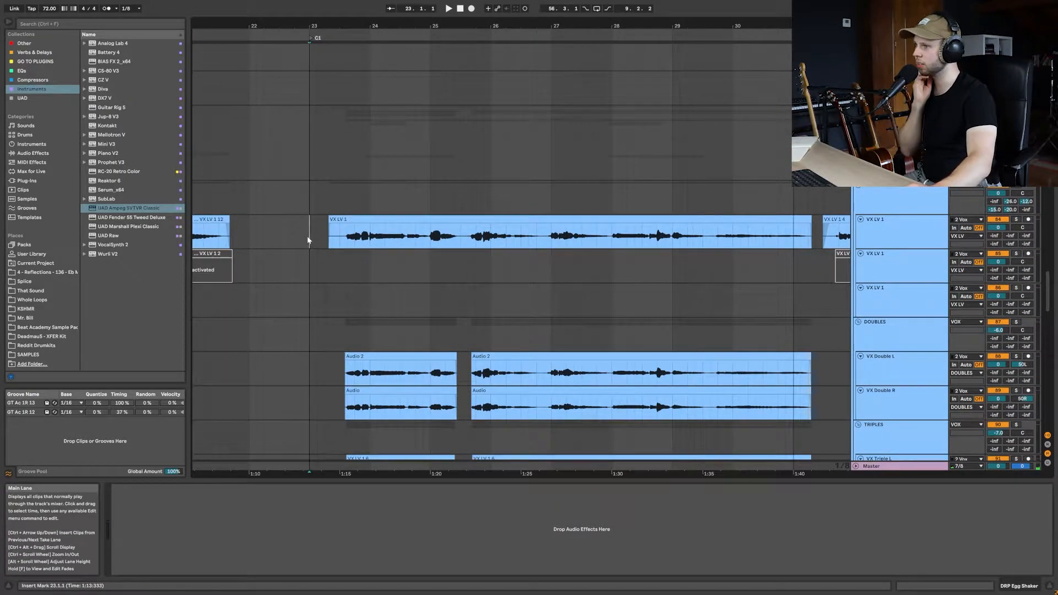
pyautogui.click(306, 235)
pyautogui.scroll(-1, 309, 235)
pyautogui.click(324, 211)
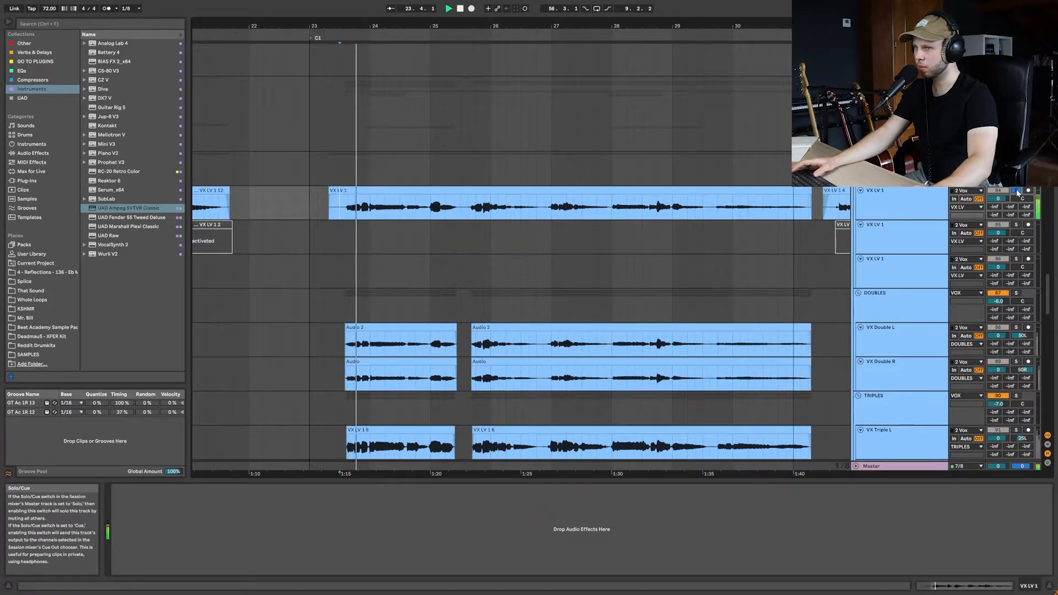
pyautogui.click(911, 200)
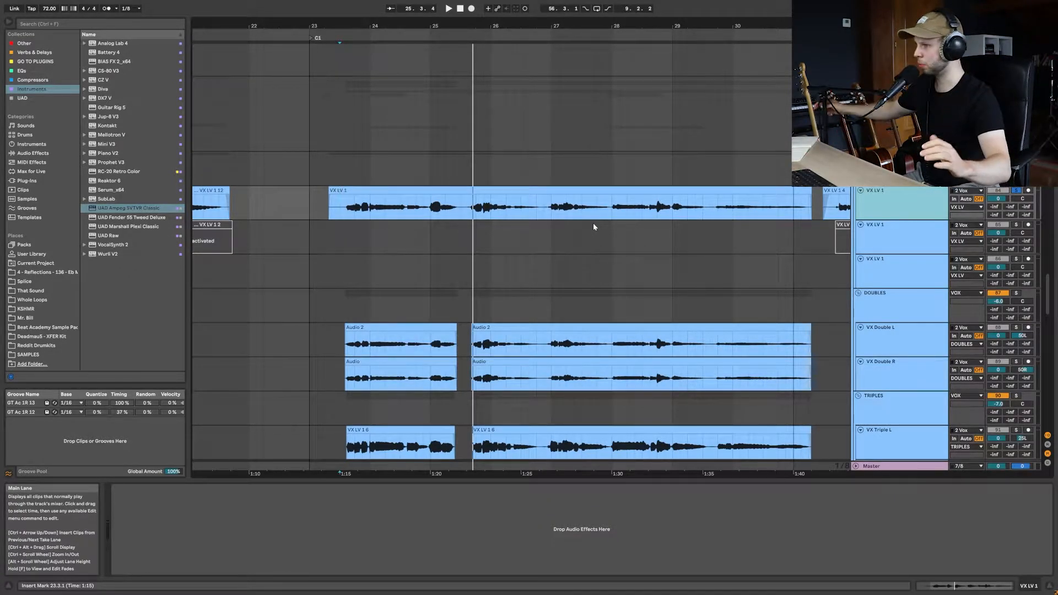
# Listen to the VX Double L and R vocals from bar 23 and compare them with the lead vocal around bar 25
pyautogui.scroll(-3, 419, 259)
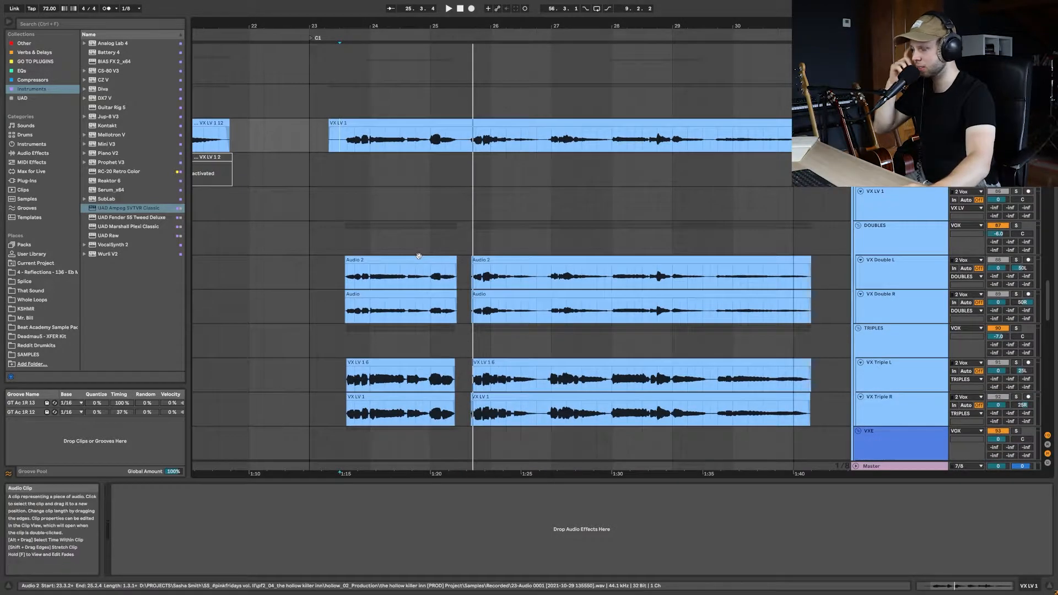
pyautogui.scroll(-2, 400, 253)
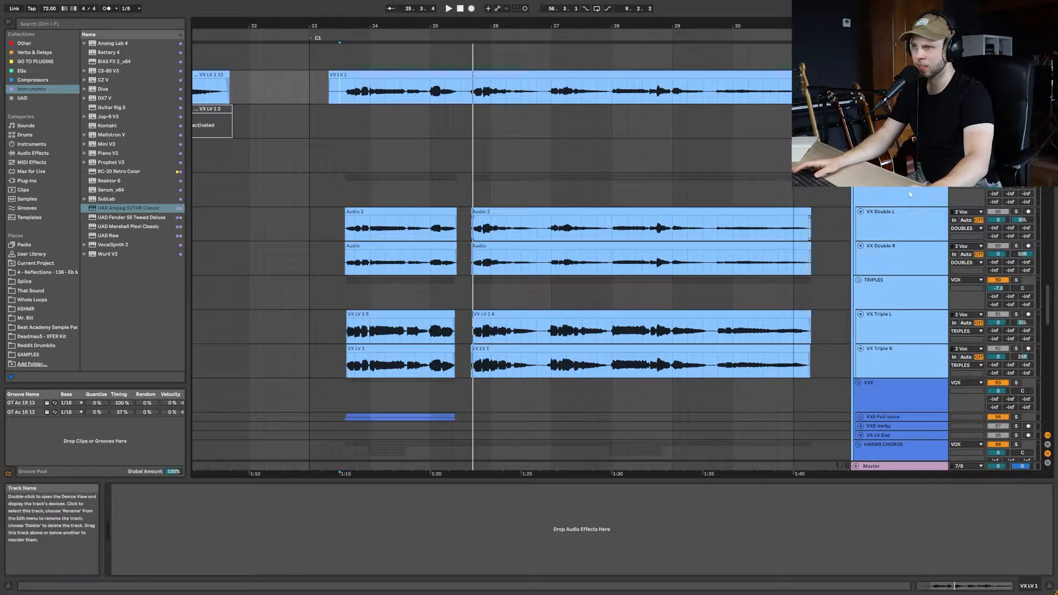
pyautogui.click(340, 234)
pyautogui.press('space')
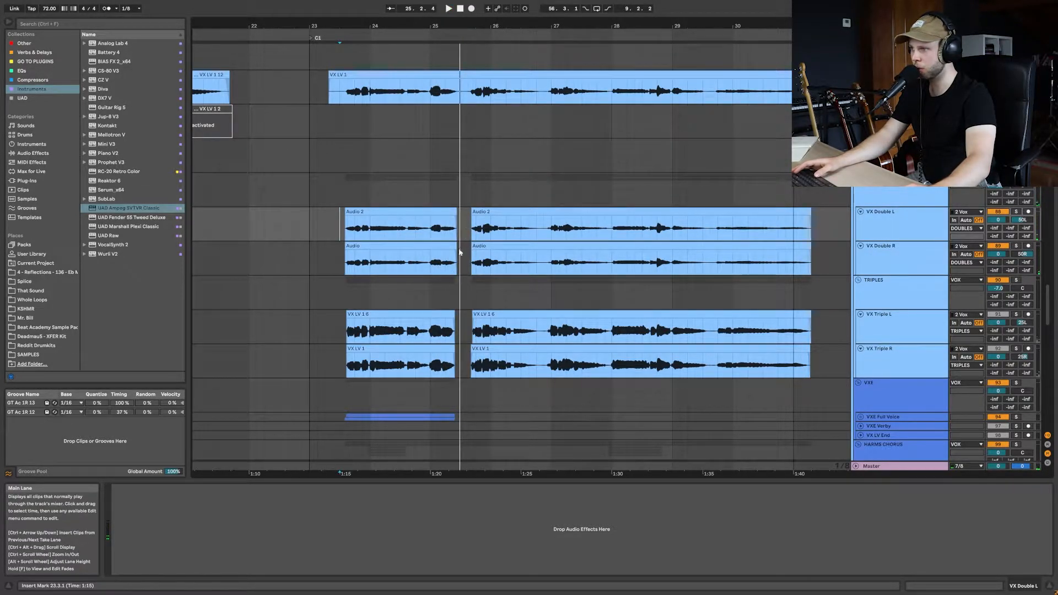
pyautogui.click(445, 91)
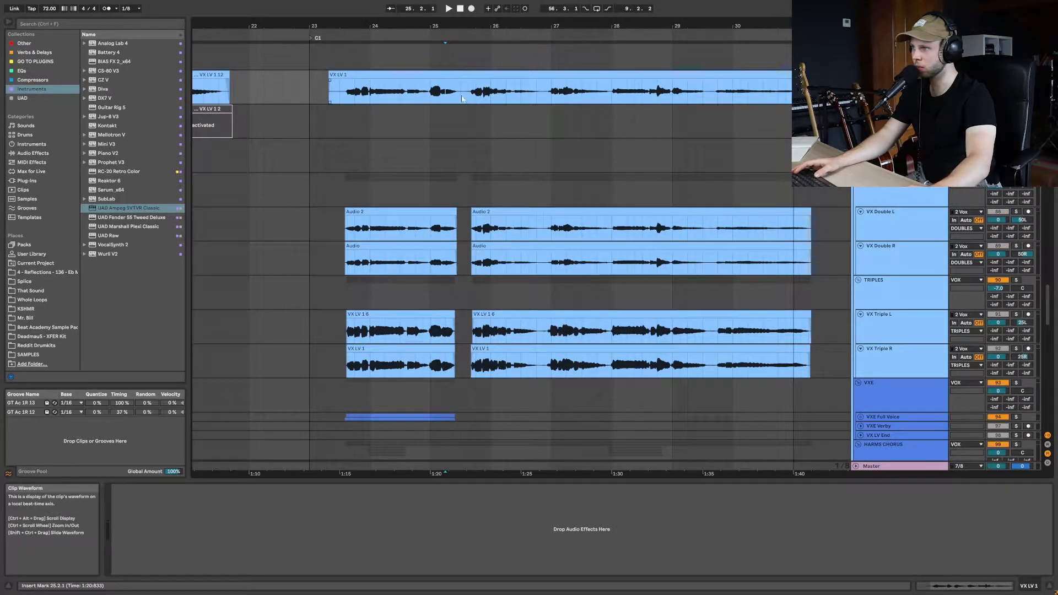
pyautogui.press('space')
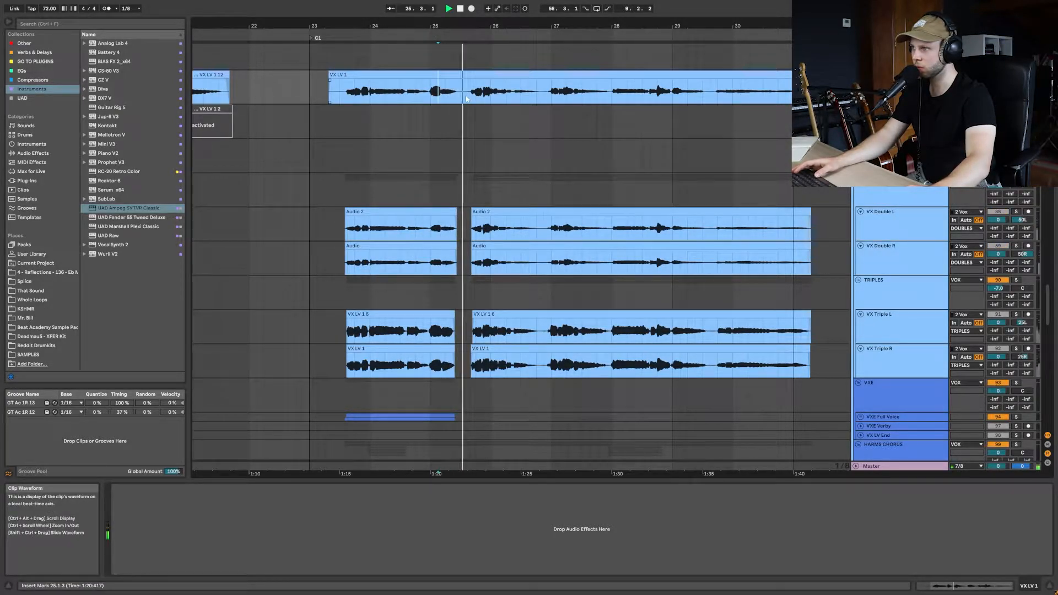
pyautogui.click(445, 229)
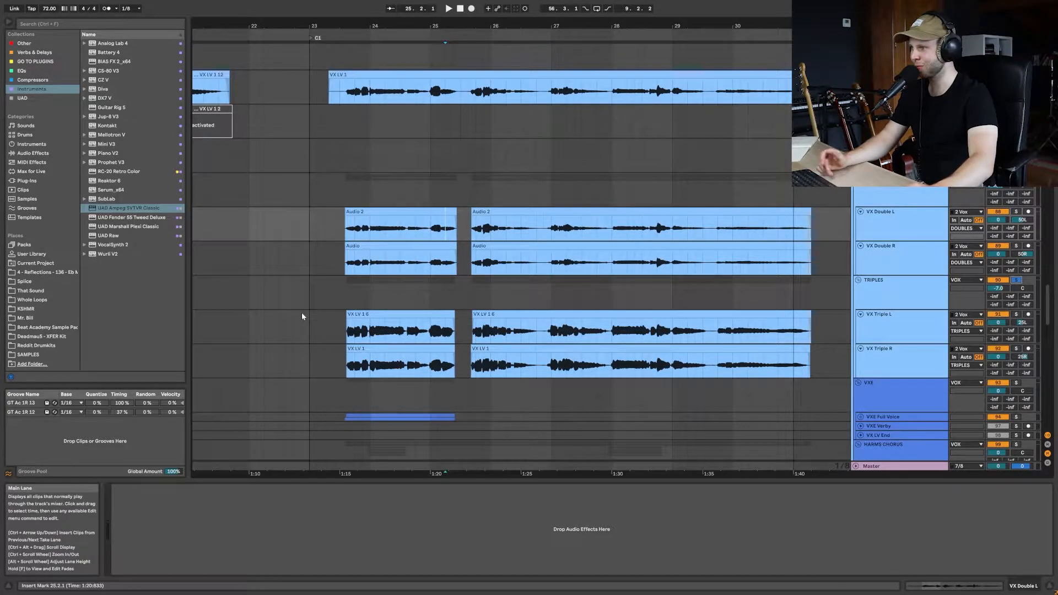
# Listen to the soloed TRIPLES group from bar 23.3, and again from the second phrase at bar 25.4
pyautogui.click(338, 295)
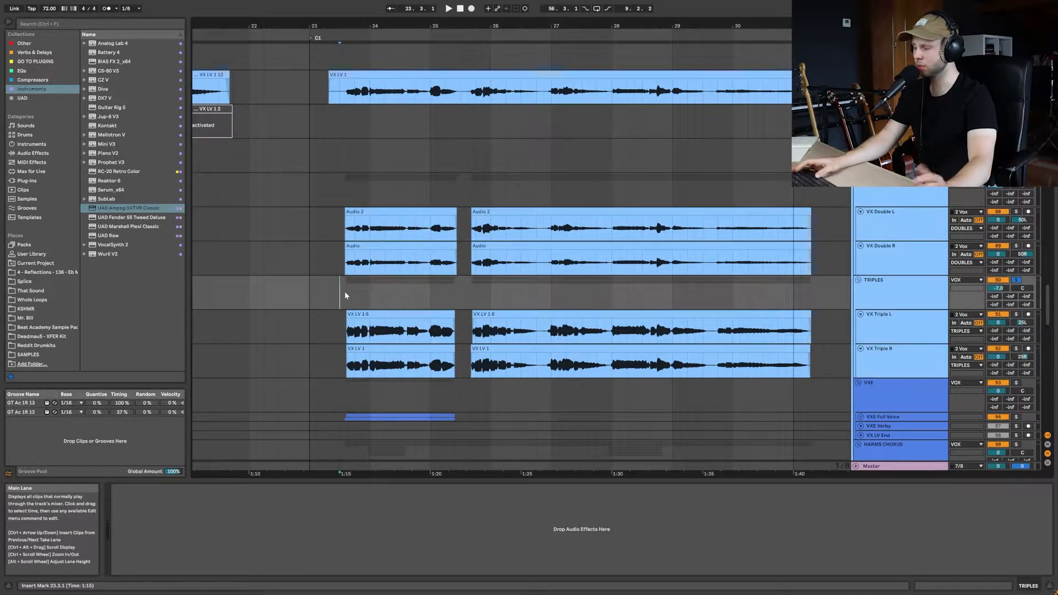
pyautogui.press('space')
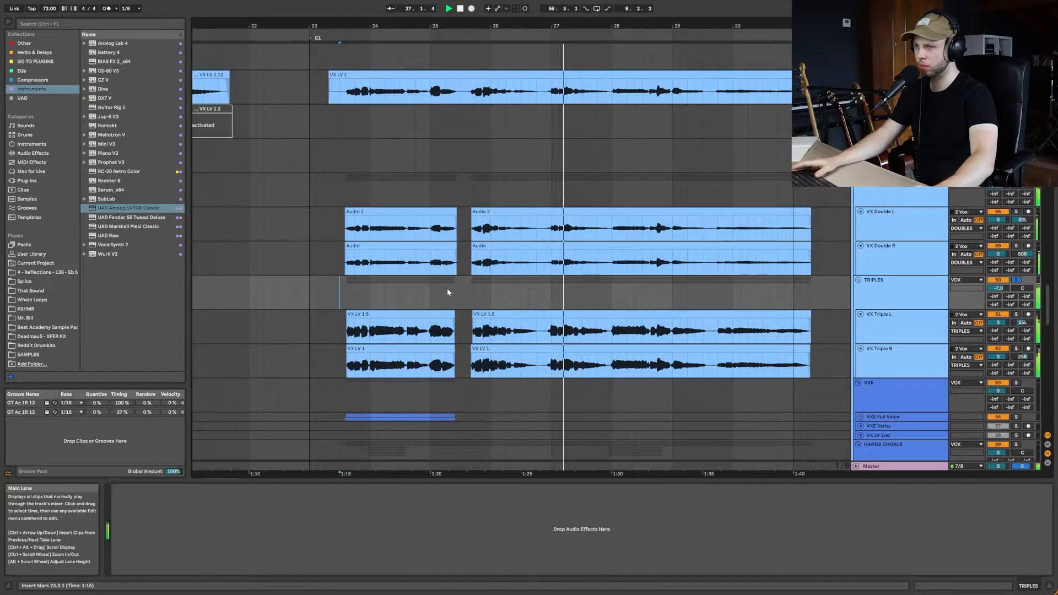
pyautogui.press('space')
pyautogui.click(477, 295)
pyautogui.press('space')
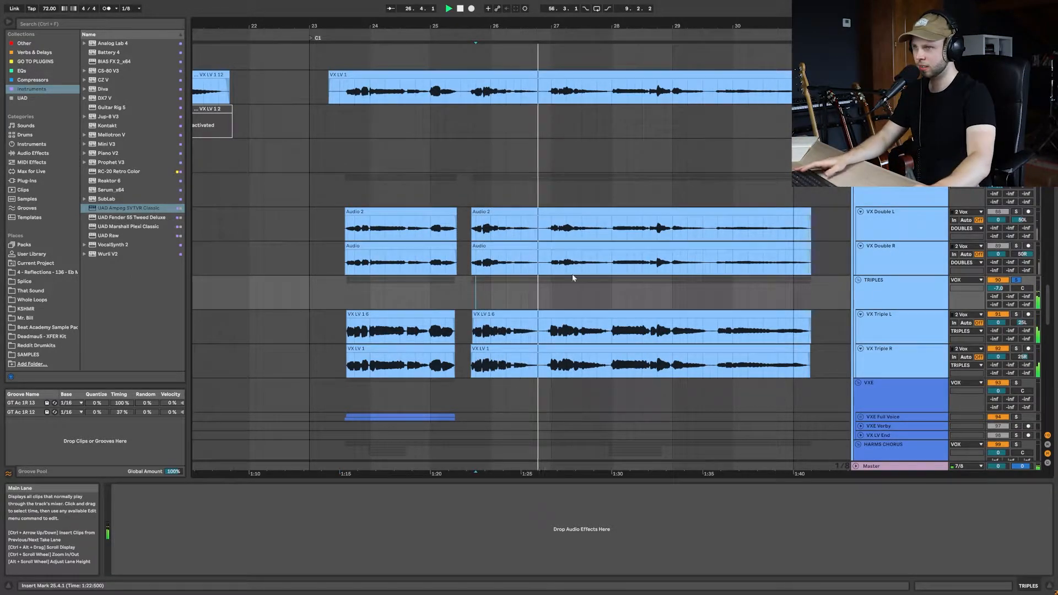
# Switch the solo from TRIPLES to DOUBLES, replay the phrase from bar 25.4, and select the VX LV group
pyautogui.click(1016, 280)
pyautogui.press('space')
pyautogui.press('space')
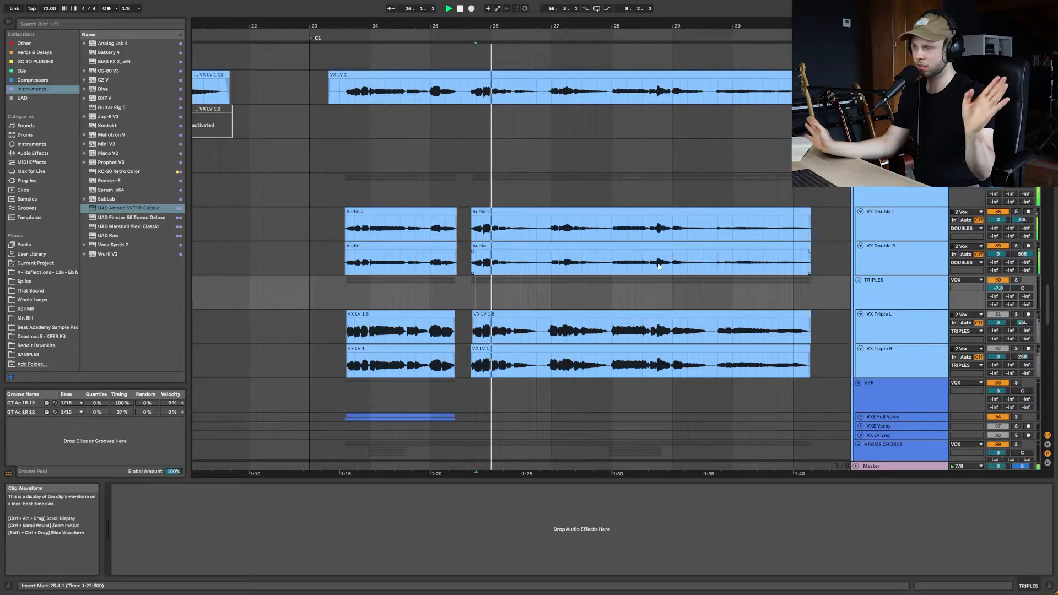
pyautogui.scroll(4, 744, 114)
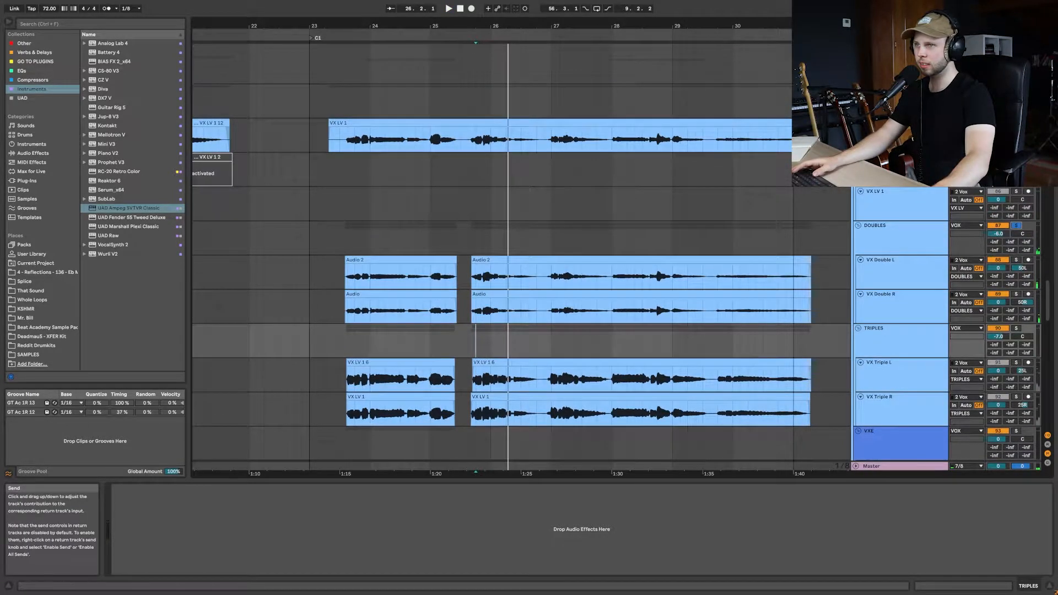
pyautogui.click(1016, 147)
pyautogui.scroll(-2, 638, 341)
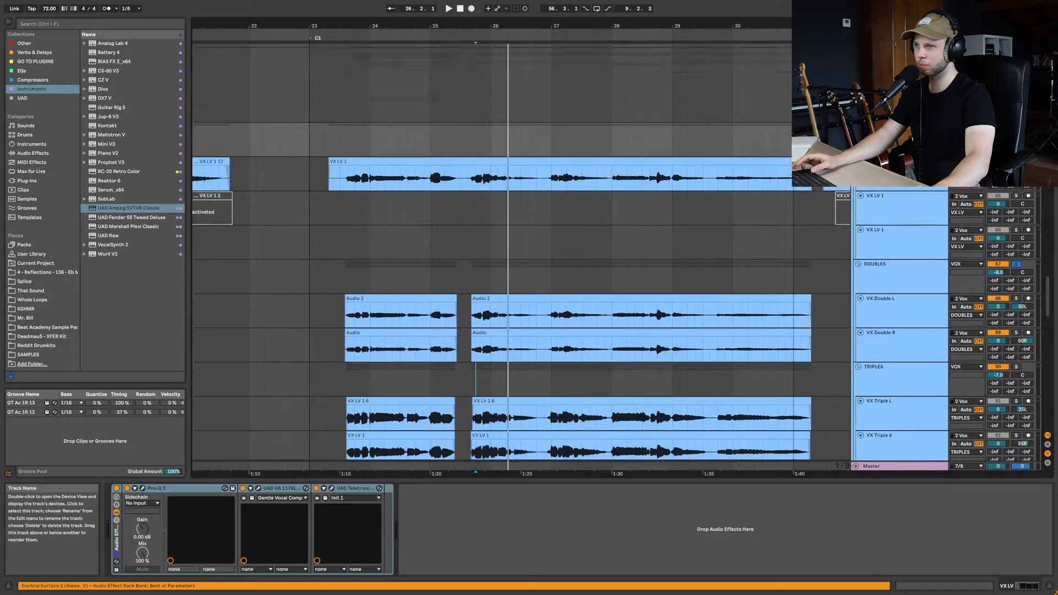
# Solo VXE Full Voice, play its opening from bar 23.3, and unfold the group to show its tracks
pyautogui.scroll(-8, 637, 341)
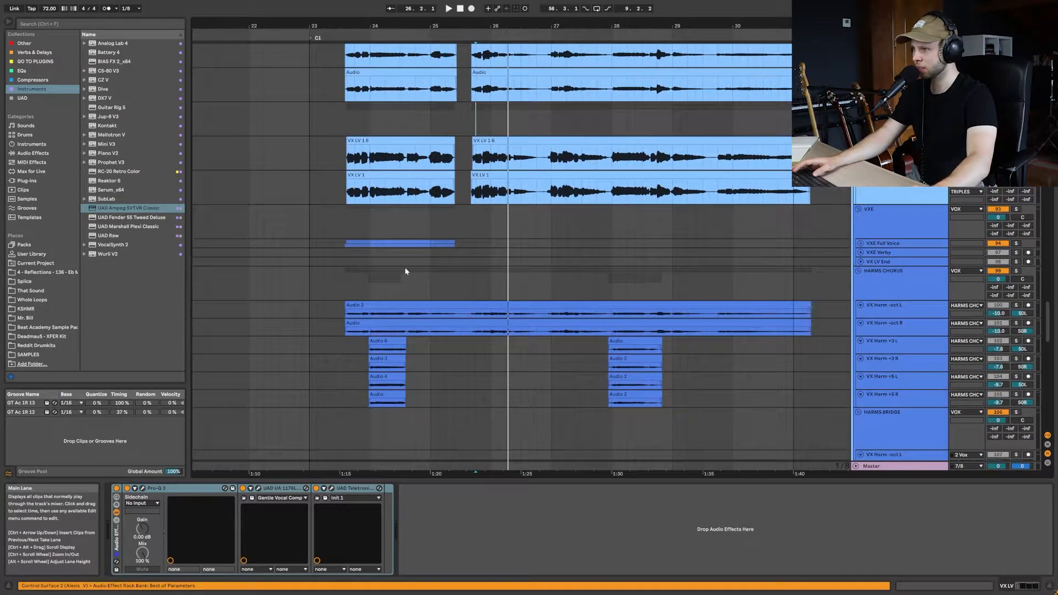
pyautogui.click(338, 240)
pyautogui.press('space')
pyautogui.press('space')
pyautogui.click(860, 244)
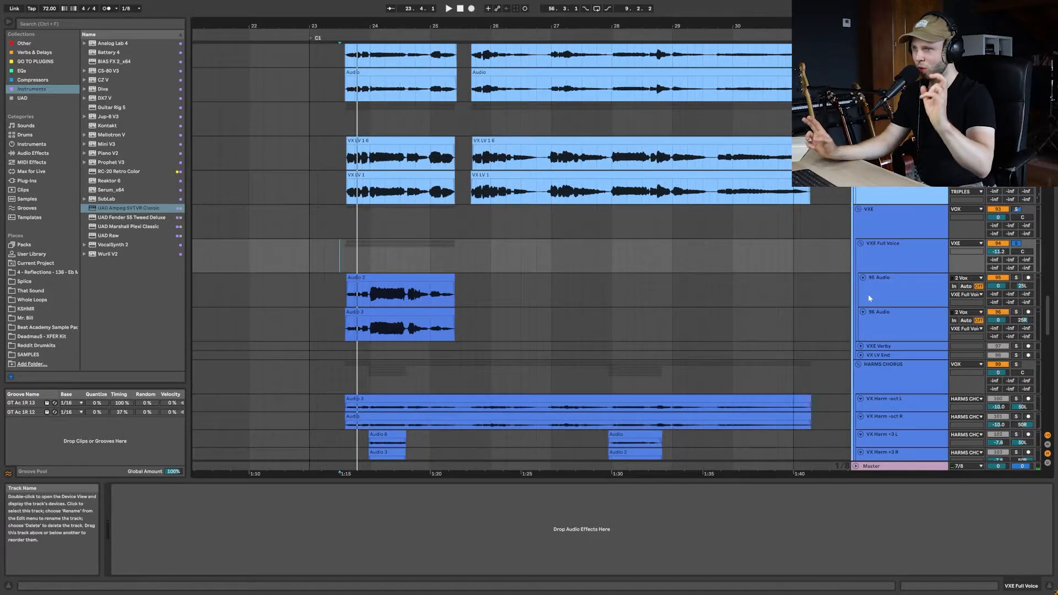
# Examine the two audio tracks inside VXE Full Voice and listen to their soloed phrase from bar 23.3 to bar 25
pyautogui.click(884, 293)
pyautogui.click(885, 260)
pyautogui.click(899, 313)
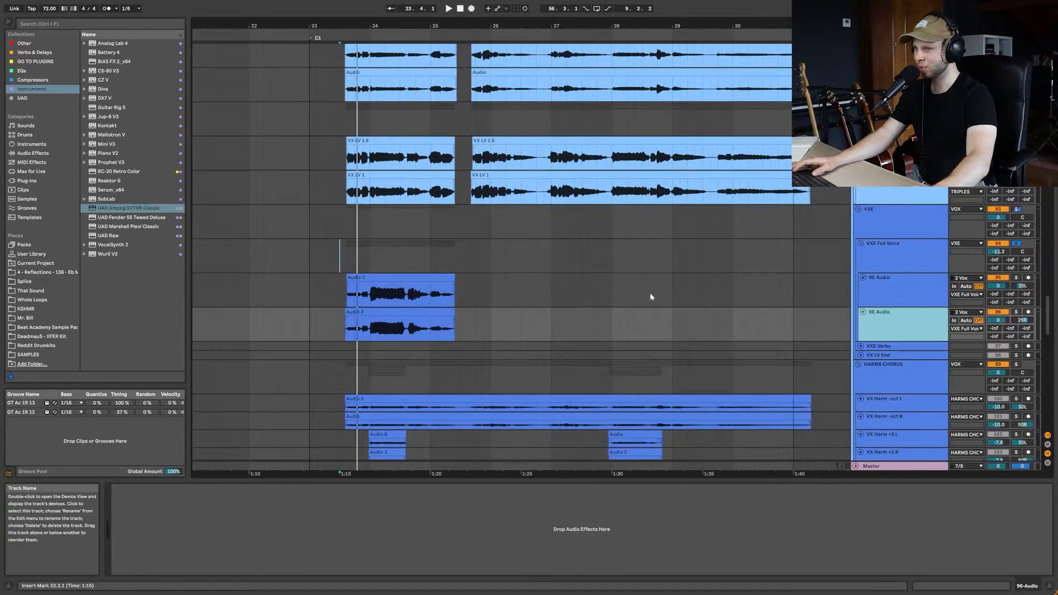
pyautogui.click(340, 297)
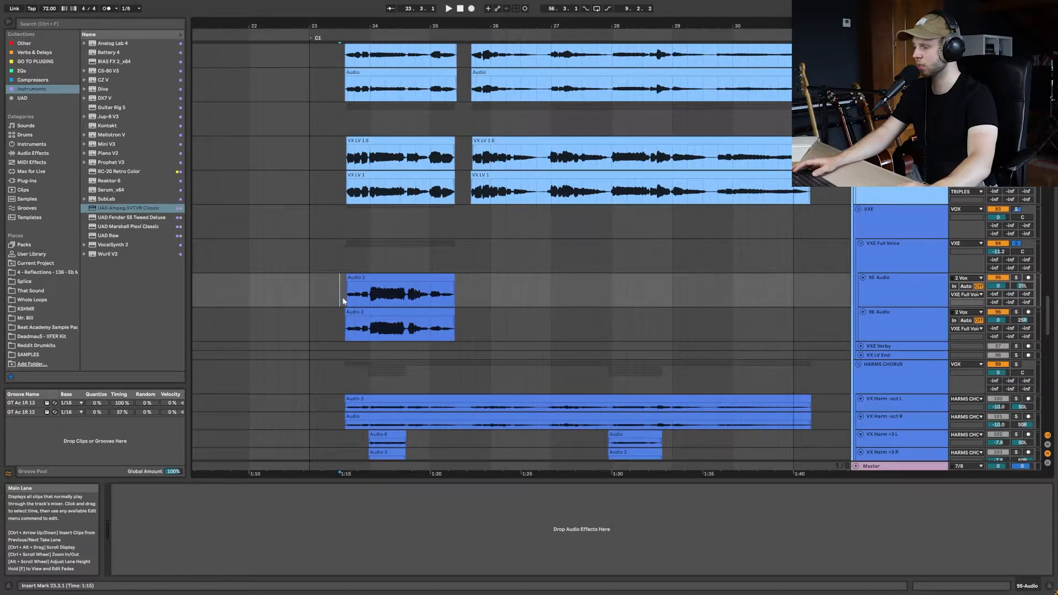
pyautogui.press('space')
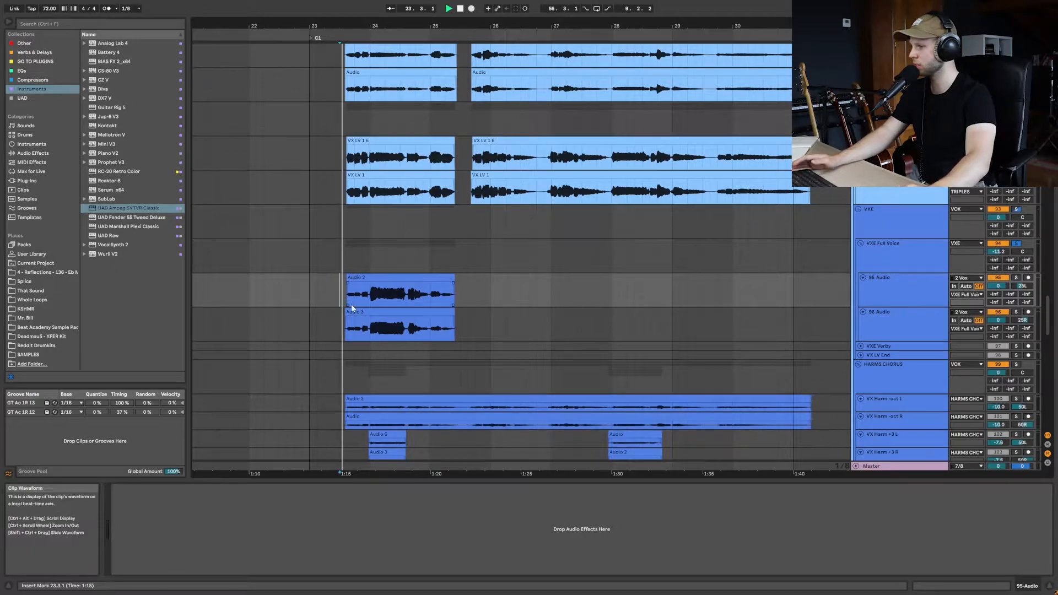
pyautogui.click(898, 263)
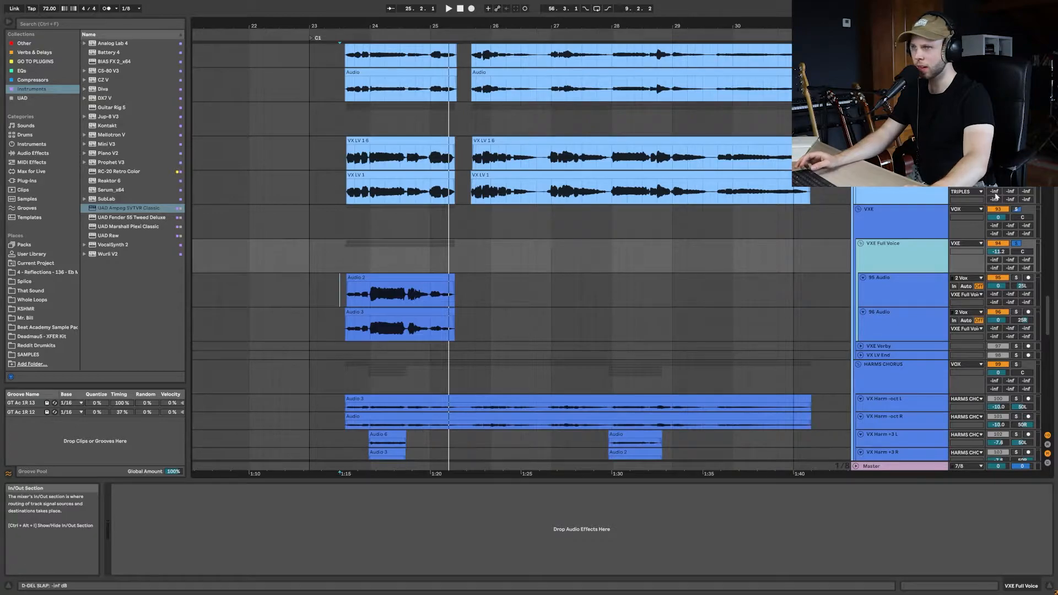
# Solo DOUBLES and TRIPLES together with VXE Full Voice and listen to the combined layers from bar 23.3
pyautogui.scroll(5, 1016, 209)
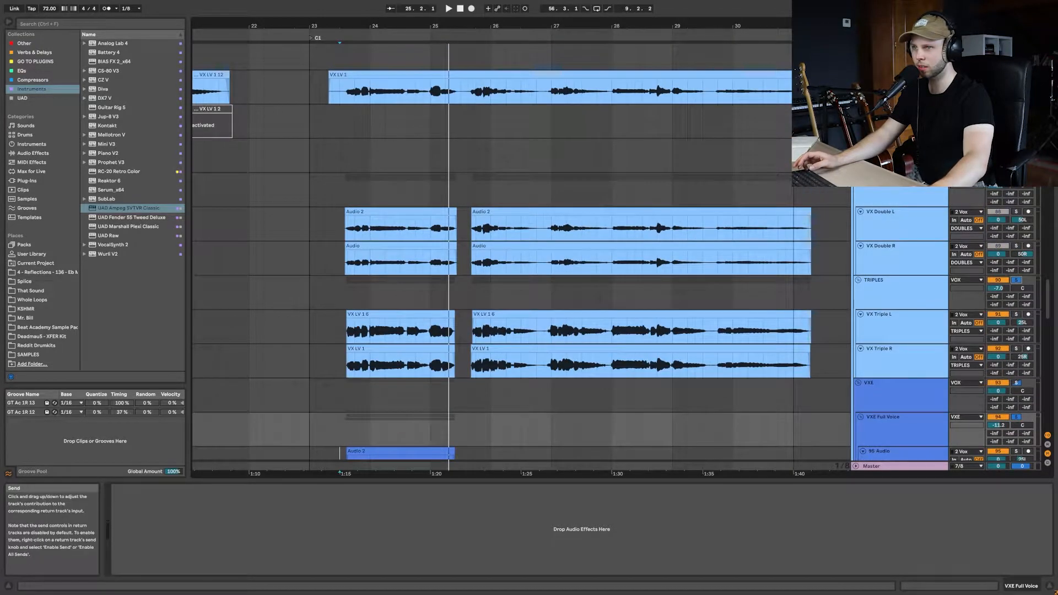
pyautogui.scroll(2, 1016, 215)
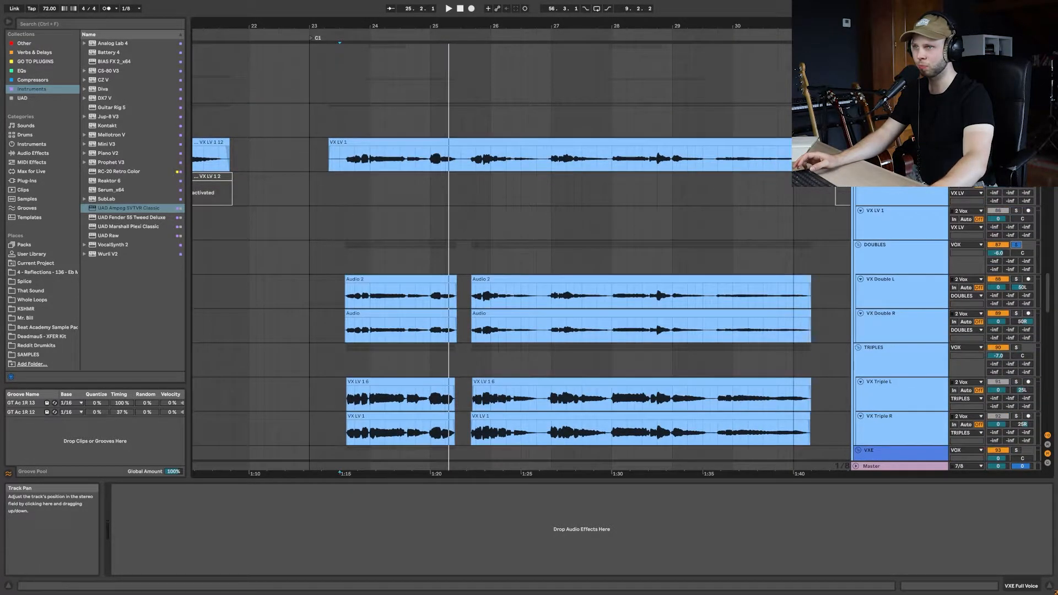
pyautogui.scroll(-1, 1017, 236)
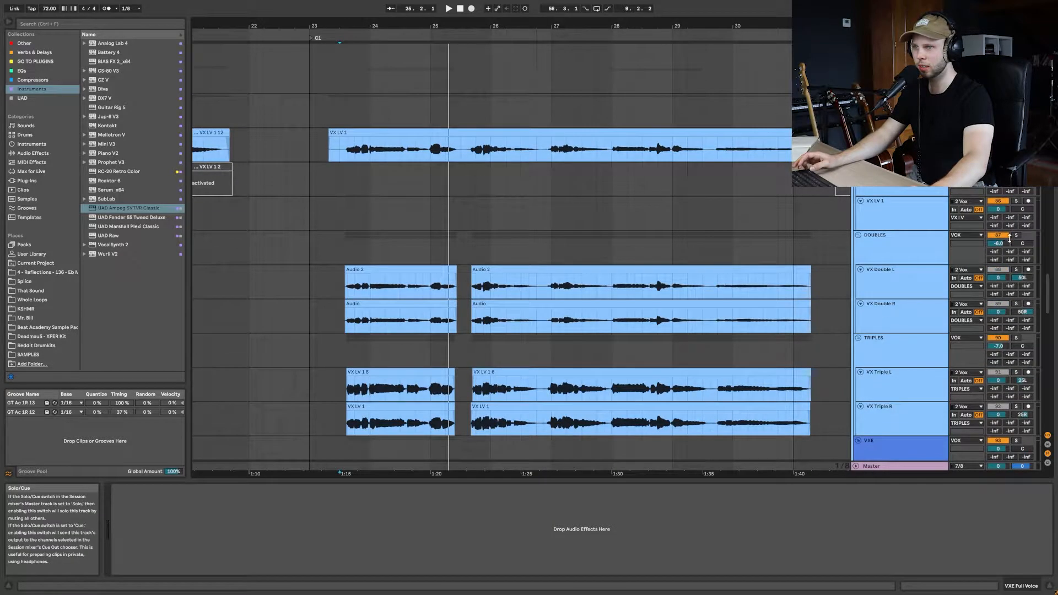
pyautogui.click(1017, 236)
pyautogui.keyDown('ctrl'); pyautogui.click(1017, 339); pyautogui.keyUp('ctrl')
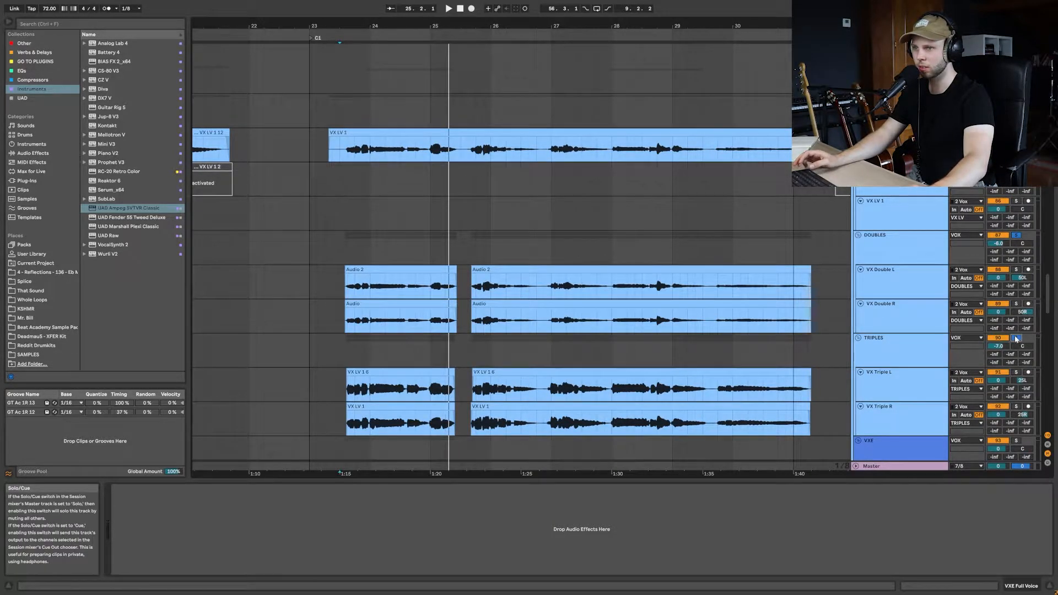
pyautogui.scroll(-8, 395, 258)
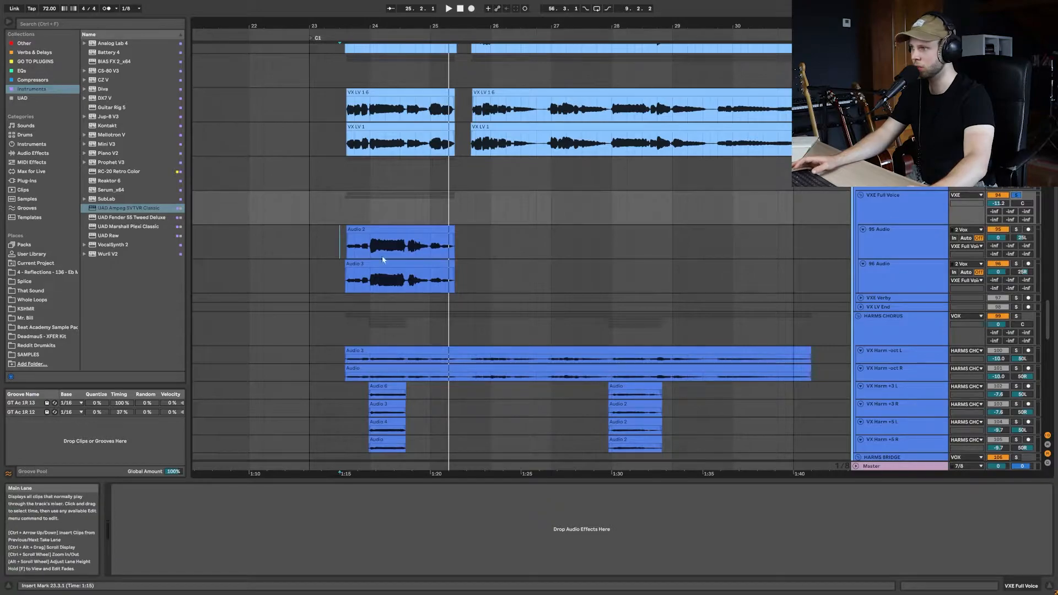
pyautogui.press('space')
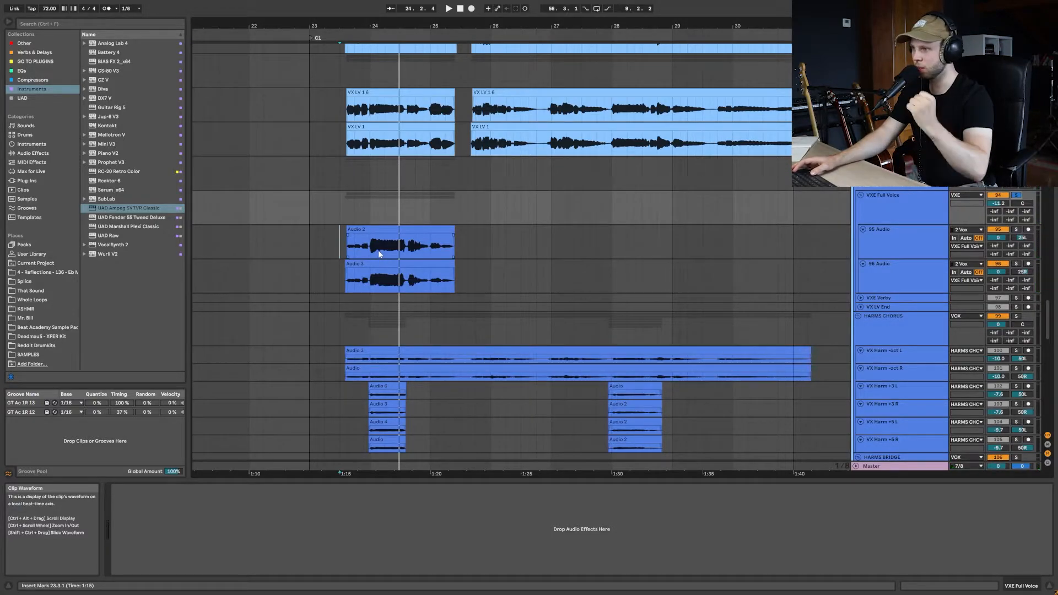
# Listen to the soloed low-octave pair, VX Harm -oct L and R, in HARMS CHORUS from bar 23.3
pyautogui.scroll(-5, 334, 200)
pyautogui.scroll(1, 339, 207)
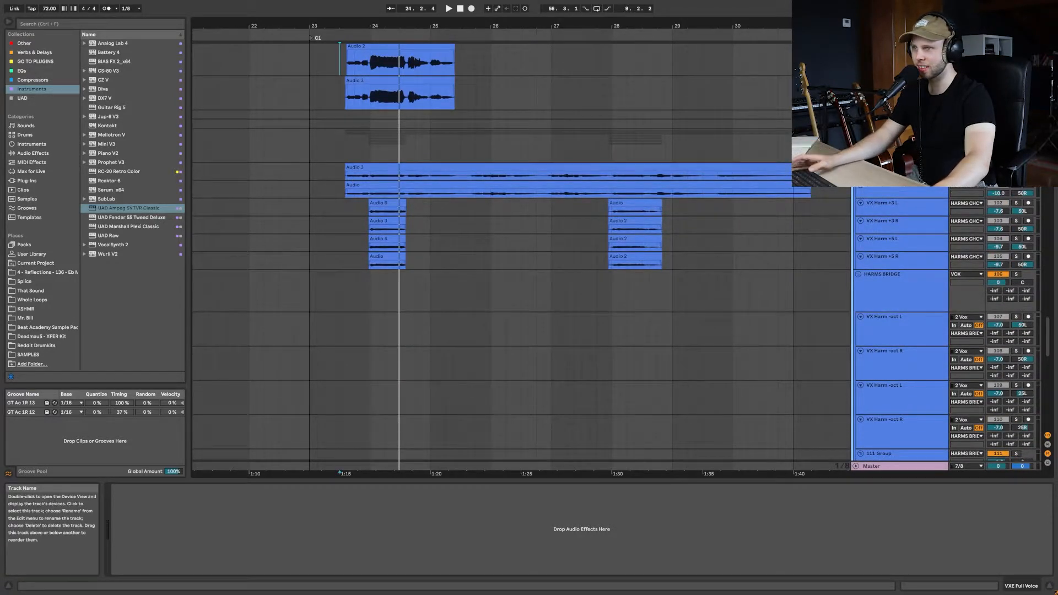
pyautogui.click(341, 177)
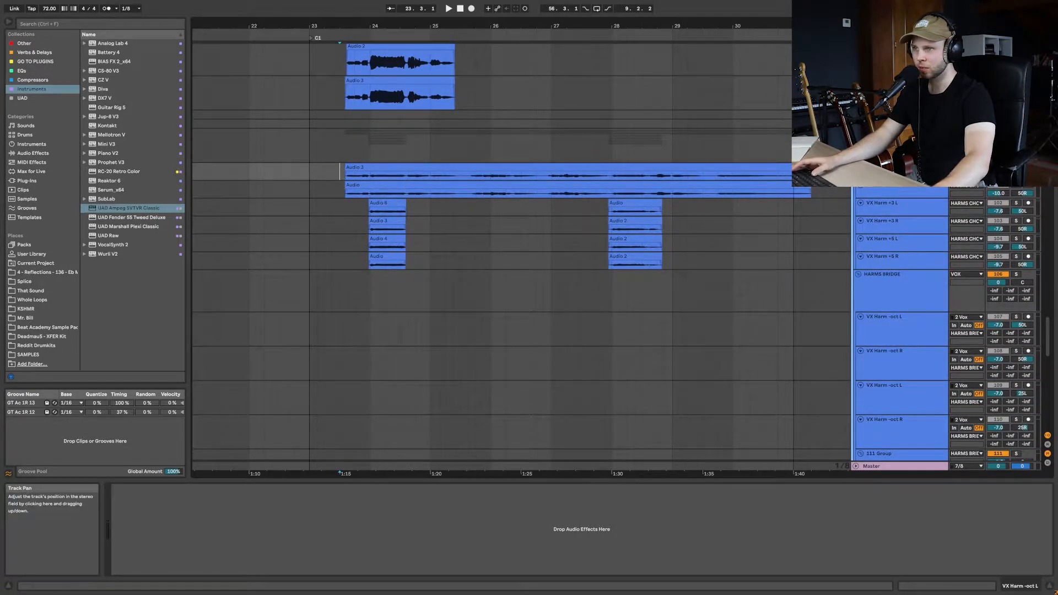
pyautogui.click(910, 196)
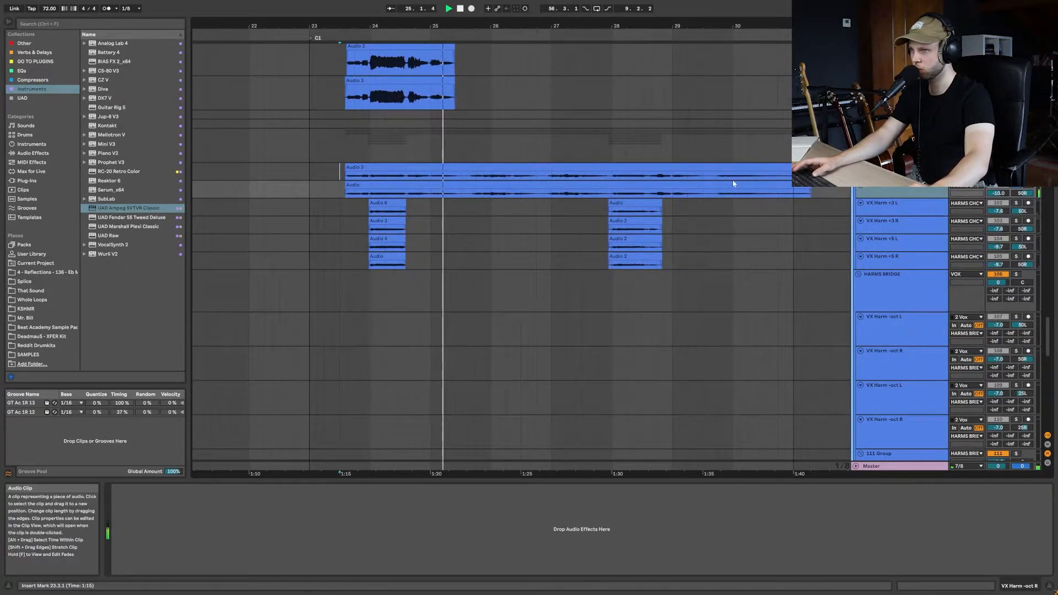
pyautogui.press('space')
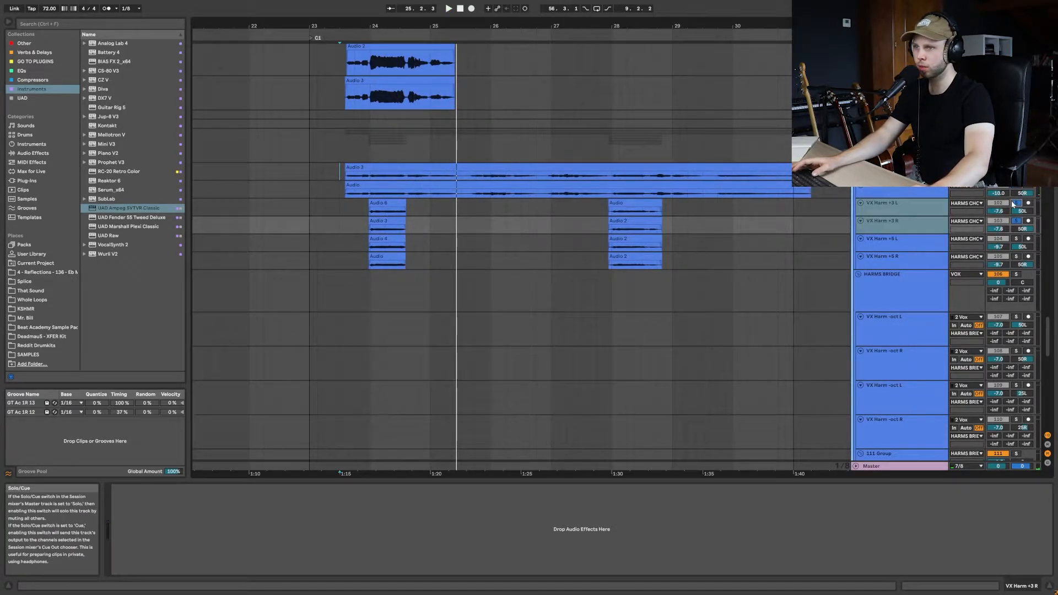
# Listen to the soloed VX Harm +3 pair from bar 24.1, and replay the spot with the +5 pair soloed instead
pyautogui.click(369, 212)
pyautogui.press('space')
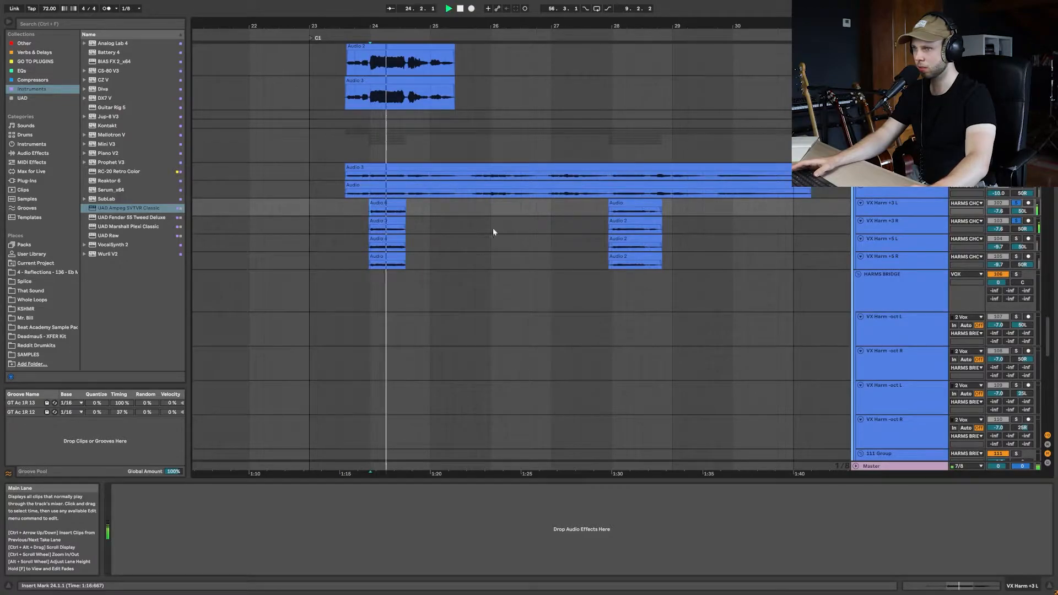
pyautogui.click(908, 238)
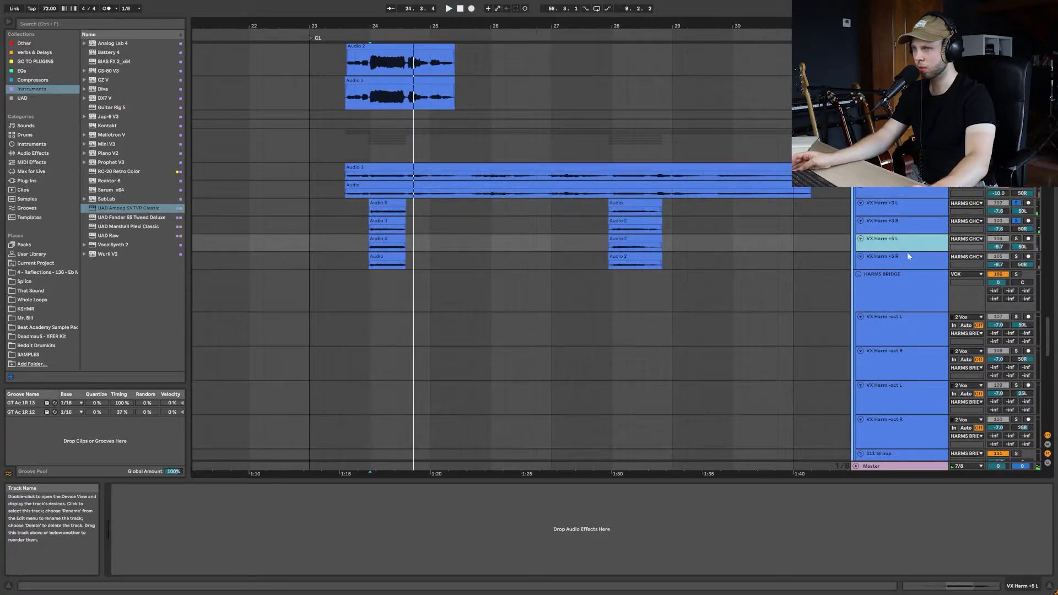
pyautogui.keyDown('shift'); pyautogui.click(908, 259); pyautogui.keyUp('shift')
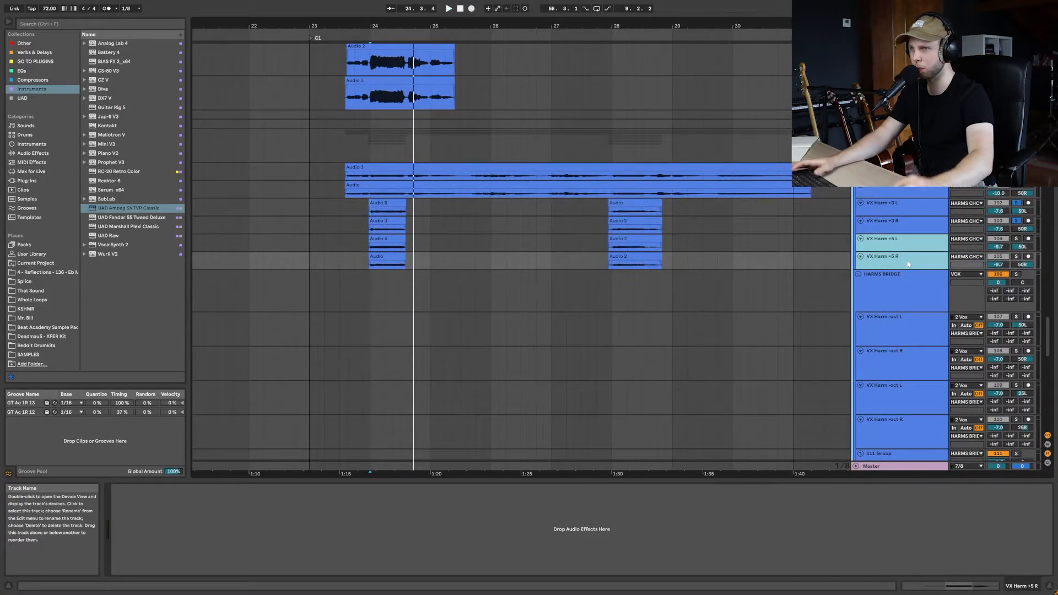
pyautogui.press('s')
pyautogui.press('space')
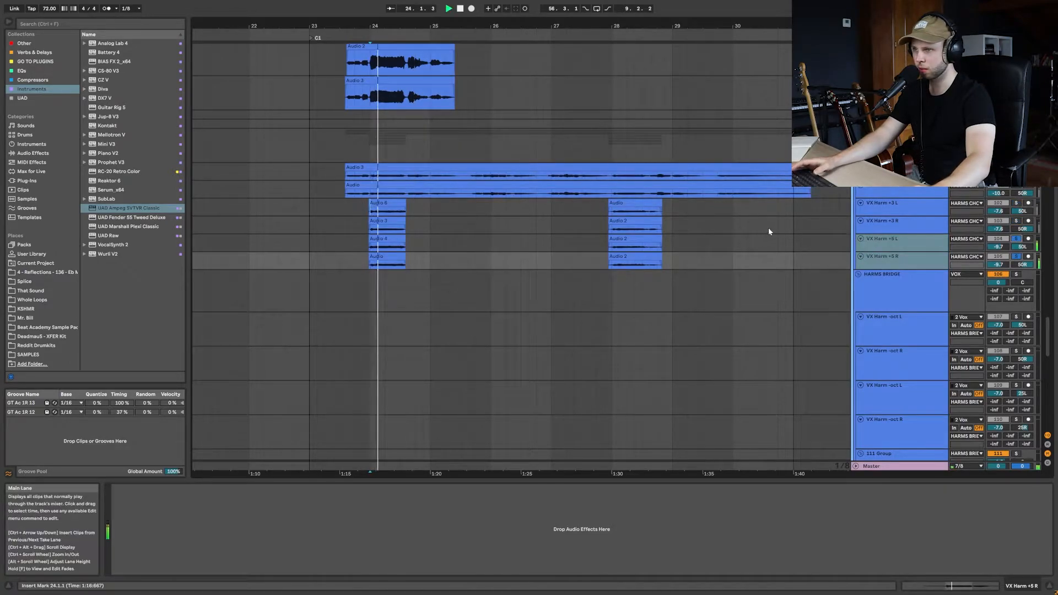
pyautogui.press('space')
# Solo the whole HARMS CHORUS group and listen to its harmonies from bar 23.3 and again from bar 27.3.3
pyautogui.click(901, 251)
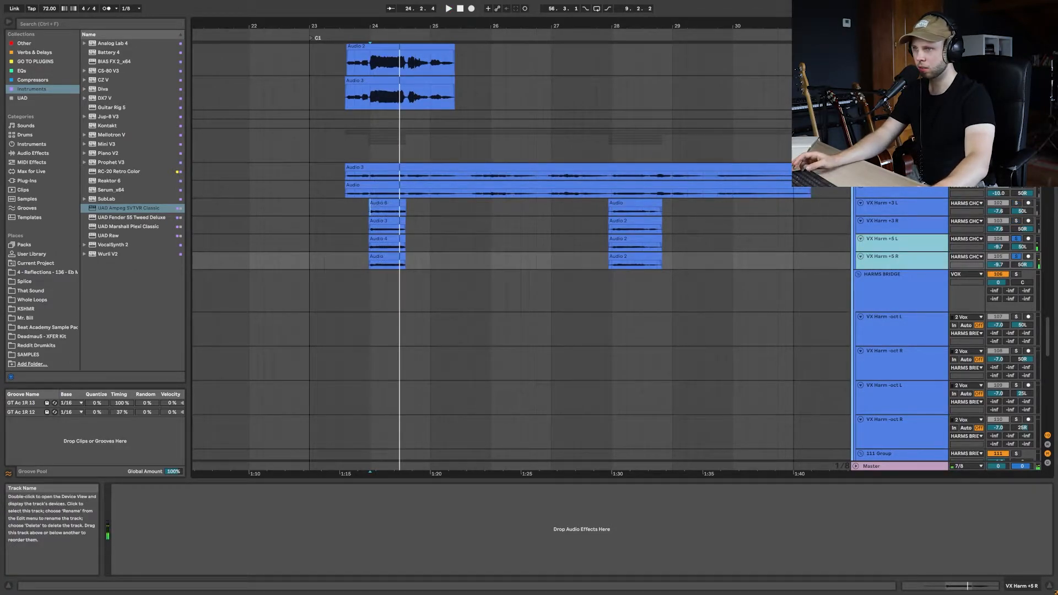
pyautogui.keyDown('shift'); pyautogui.click(902, 172); pyautogui.keyUp('shift')
pyautogui.press('0')
pyautogui.click(902, 140)
pyautogui.press('s')
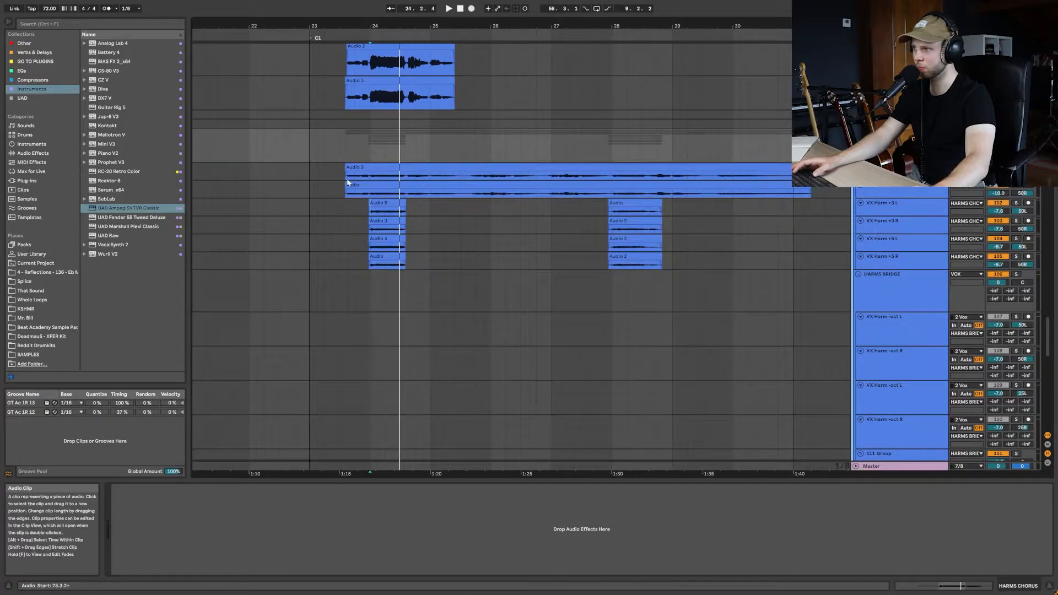
pyautogui.click(348, 181)
pyautogui.click(339, 174)
pyautogui.press('space')
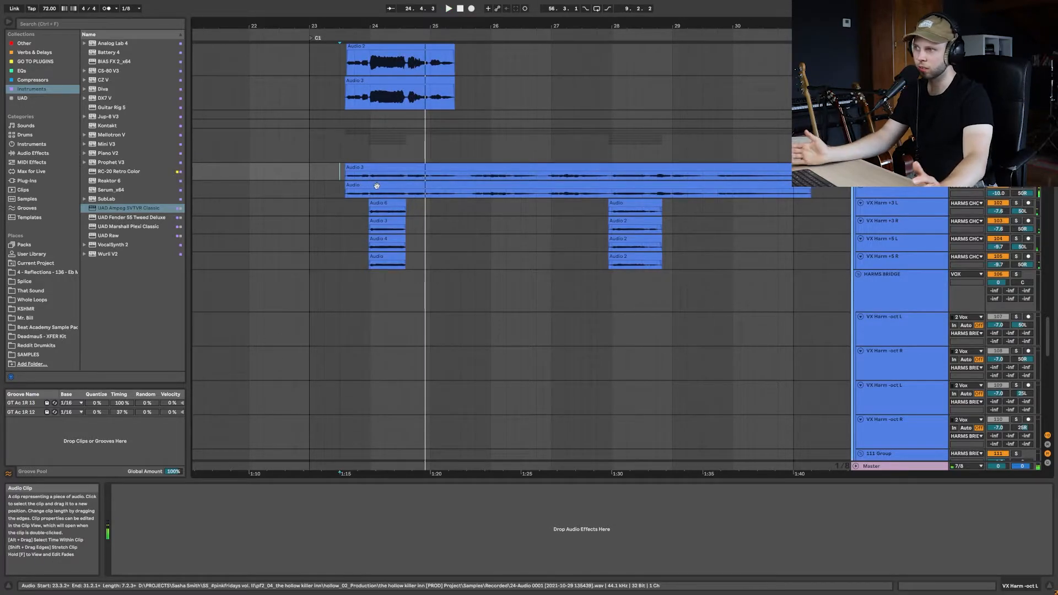
pyautogui.click(603, 193)
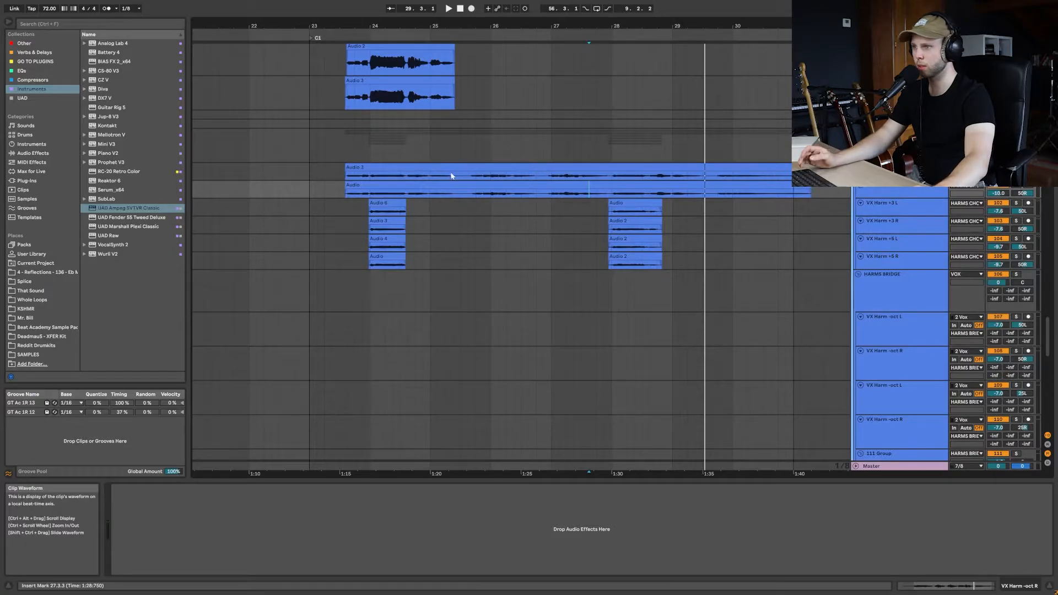
# Solo the purple chorus harmony group at the end of the track list and listen to it from bar 23.4.3
pyautogui.scroll(5, 370, 204)
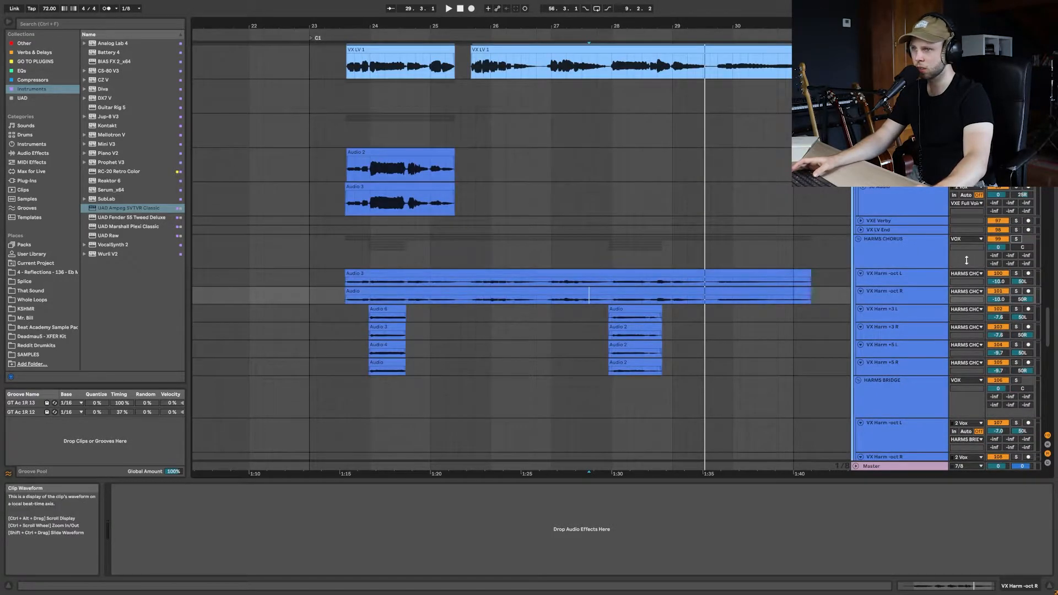
pyautogui.scroll(-10, 500, 273)
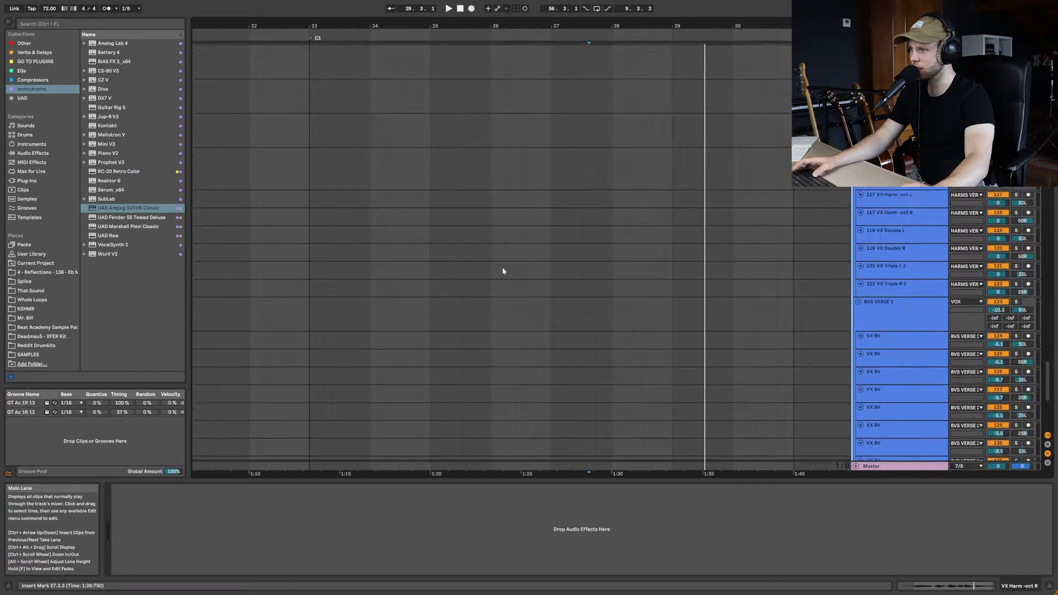
pyautogui.scroll(-5, 503, 269)
pyautogui.click(361, 386)
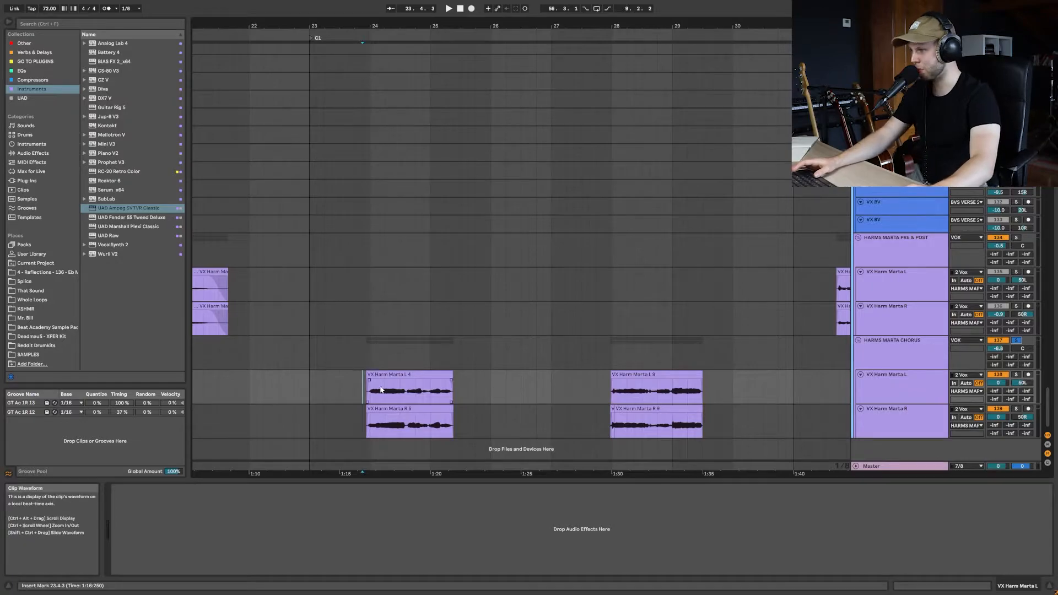
pyautogui.click(361, 389)
pyautogui.press('space')
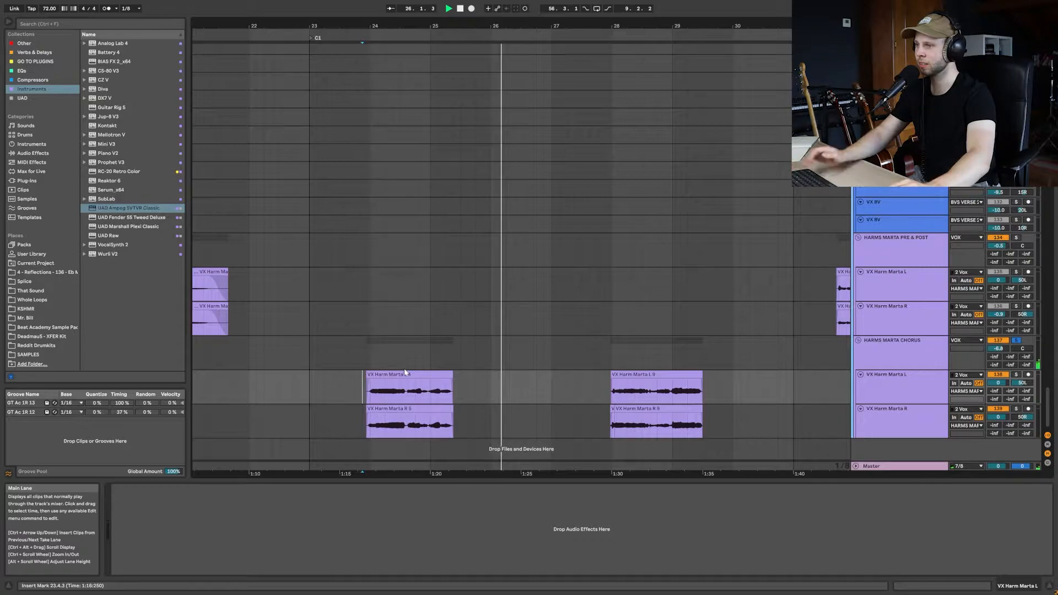
# Inspect the EchoBoy delay and Pro-R reverb settings on the purple chorus harmony group, and close both plug-in windows
pyautogui.click(882, 355)
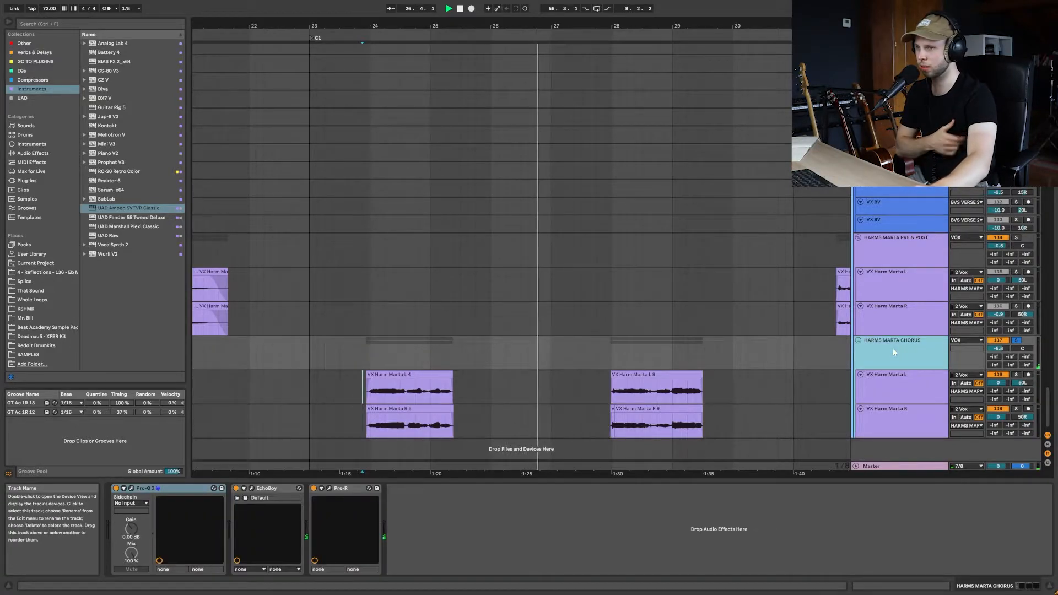
pyautogui.click(252, 489)
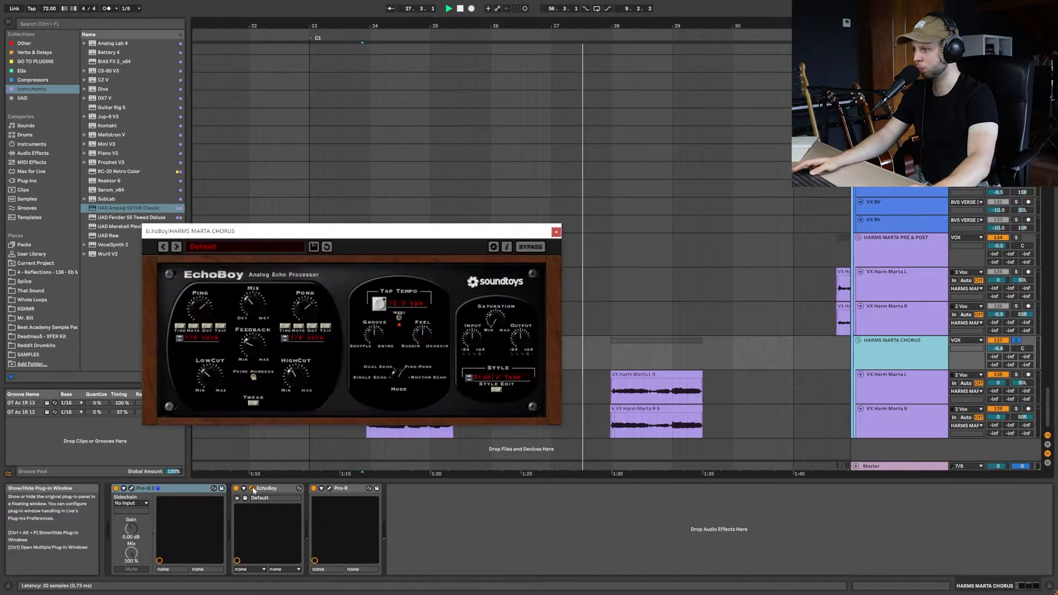
pyautogui.click(329, 488)
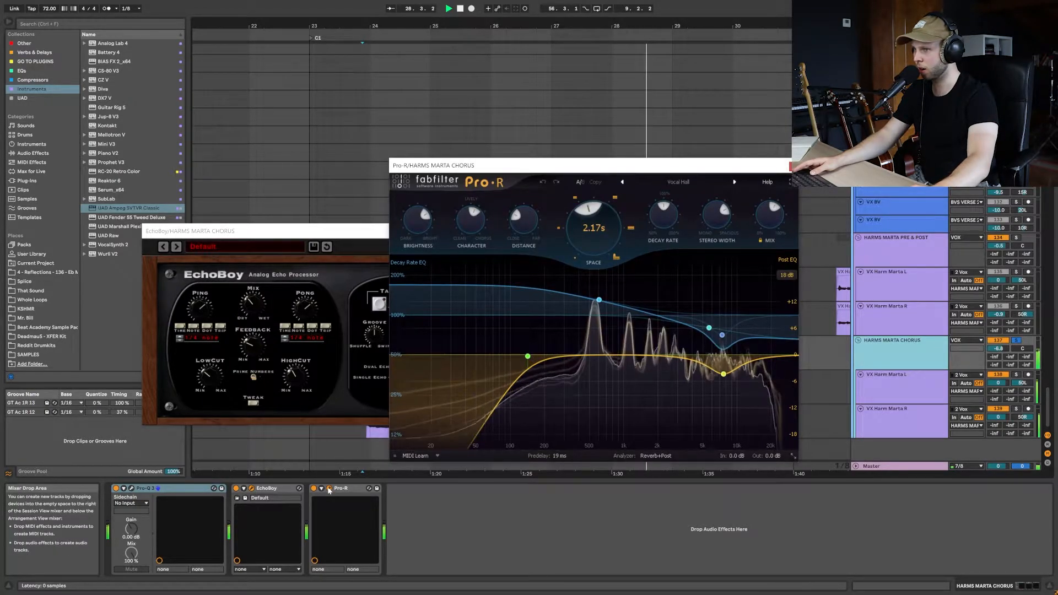
pyautogui.click(329, 489)
pyautogui.click(555, 231)
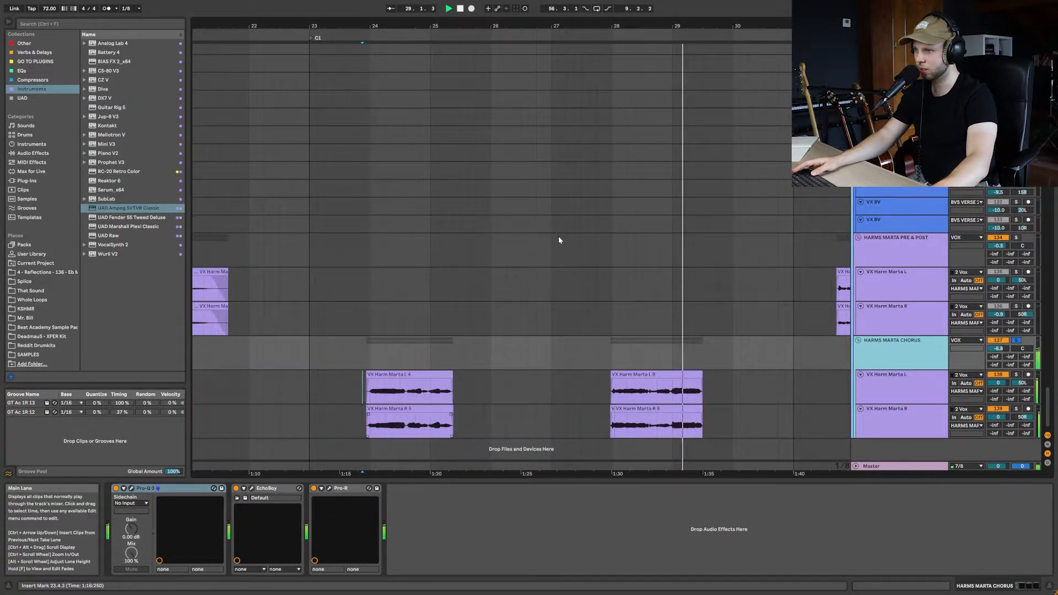
# Solo the VX LV group and listen to the lead vocal on its own from bar 23.3
pyautogui.scroll(15, 1017, 340)
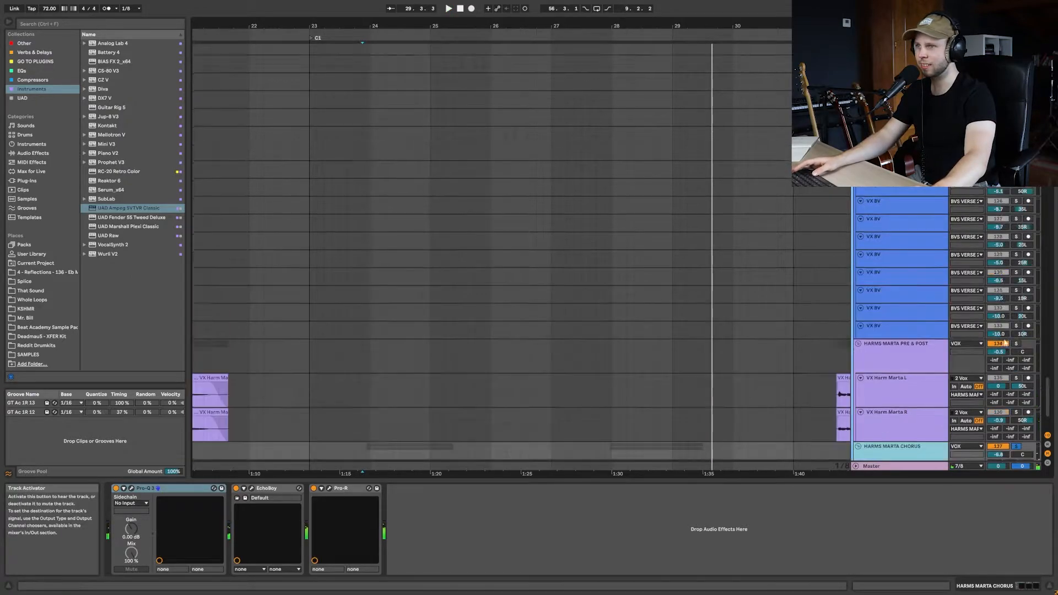
pyautogui.scroll(10, 1016, 293)
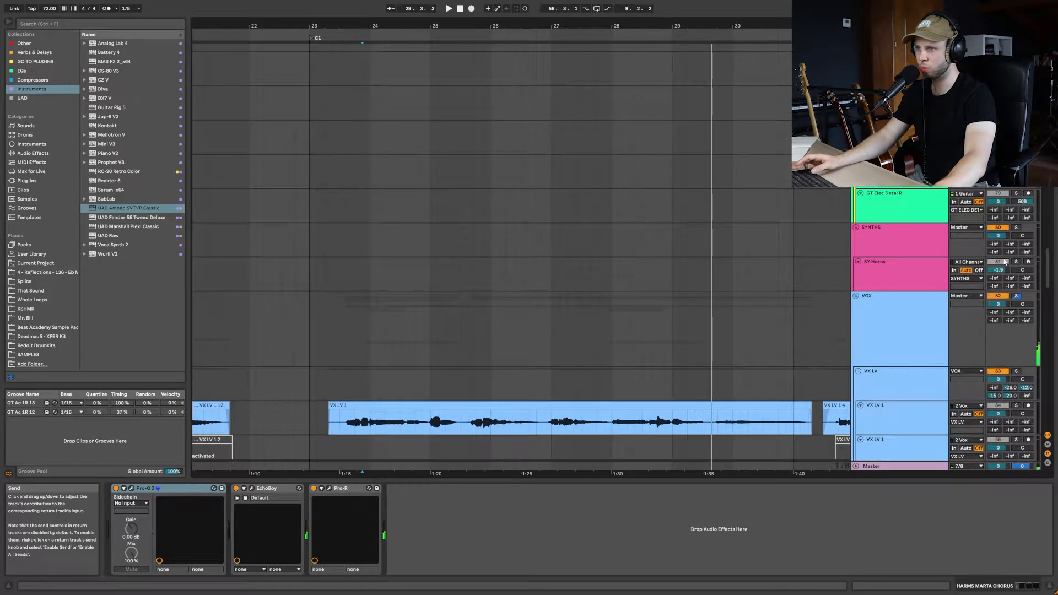
pyautogui.scroll(-3, 1017, 294)
pyautogui.scroll(-3, 319, 290)
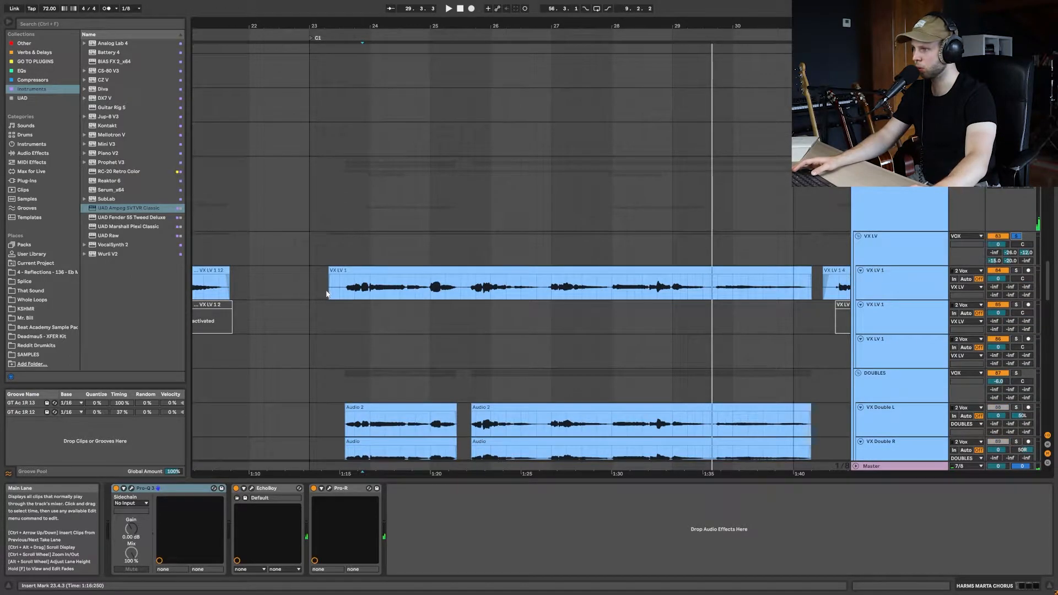
pyautogui.click(340, 292)
pyautogui.press('space')
pyautogui.scroll(-3, 517, 295)
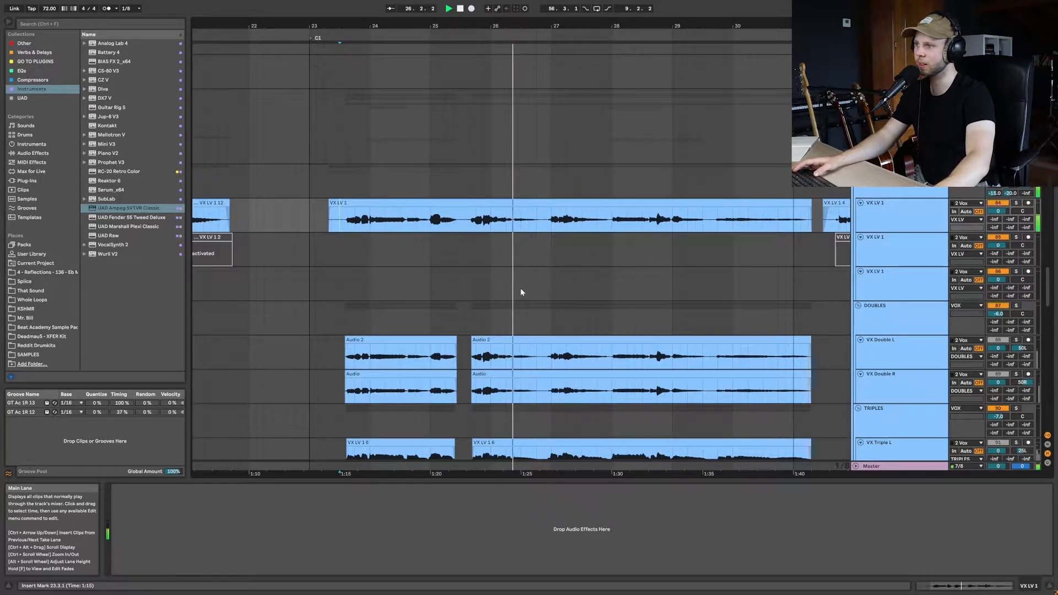
pyautogui.press('space')
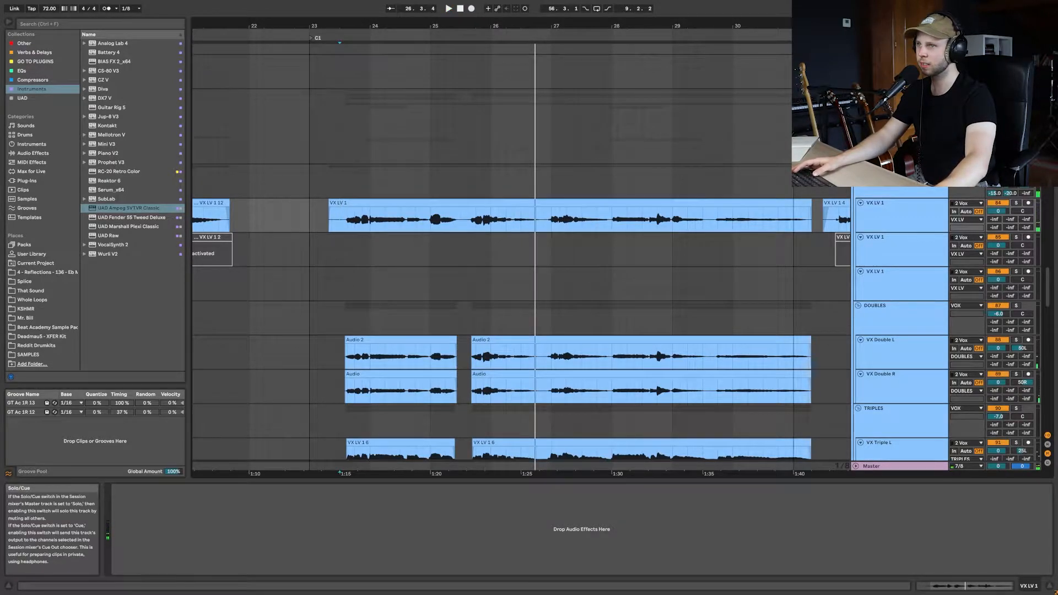
# Listen to the lead vocal together with its supporting vocal layers from bar 23.3, and return the insert marker to bar 23.1
pyautogui.click(338, 220)
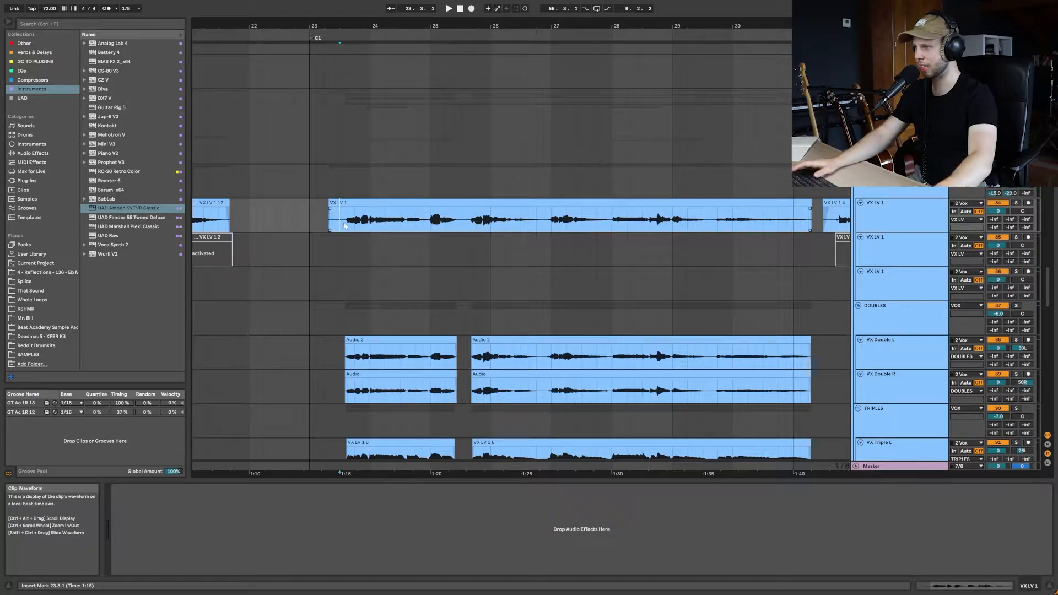
pyautogui.press('space')
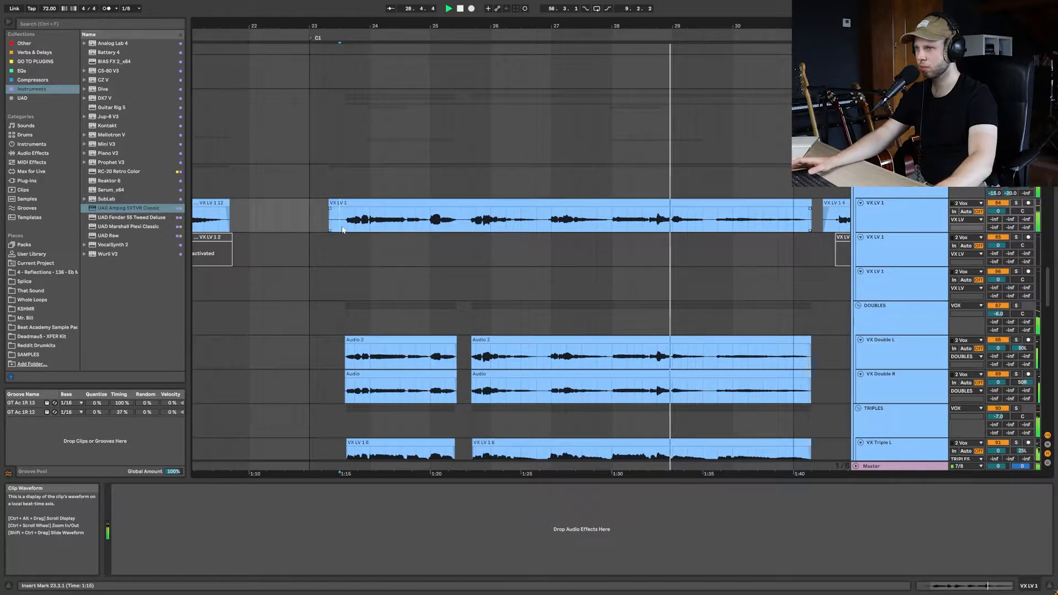
pyautogui.press('space')
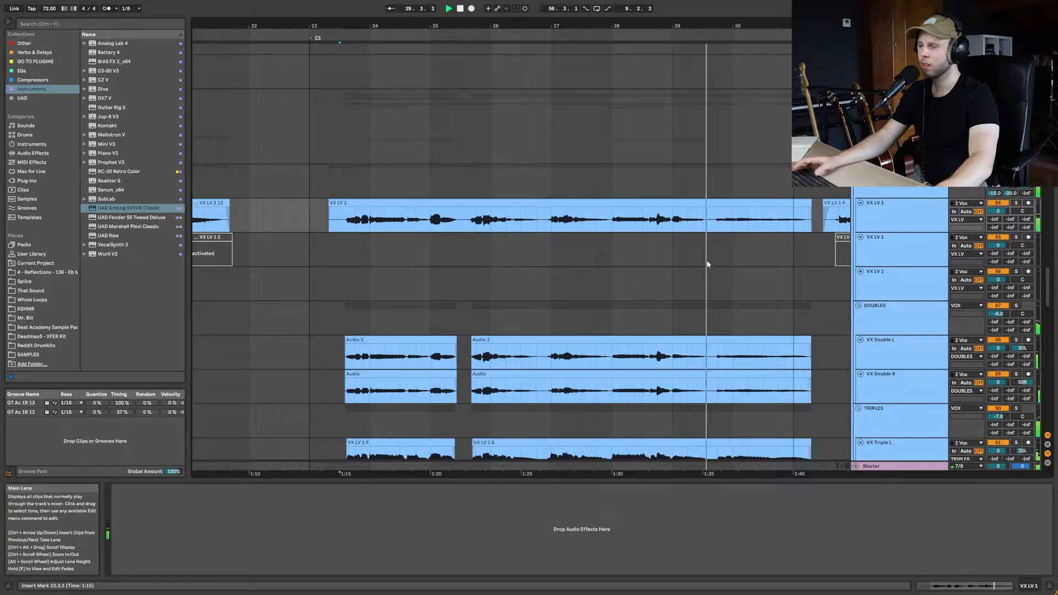
pyautogui.click(306, 256)
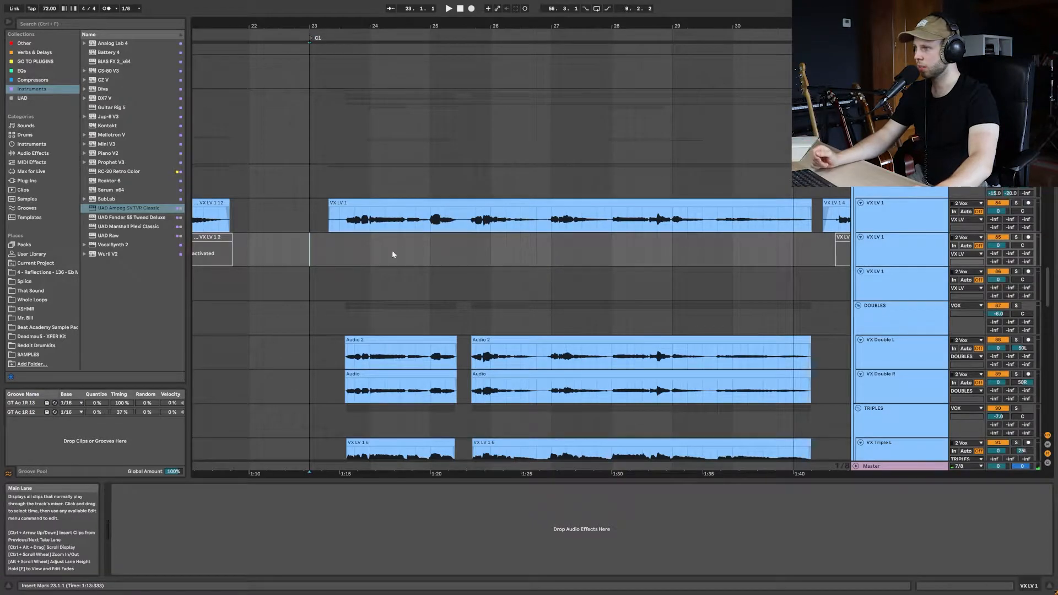
# Listen to the layered chorus lead vocals with the insert marker at bar 22.1.1, and stop playback
pyautogui.click(295, 253)
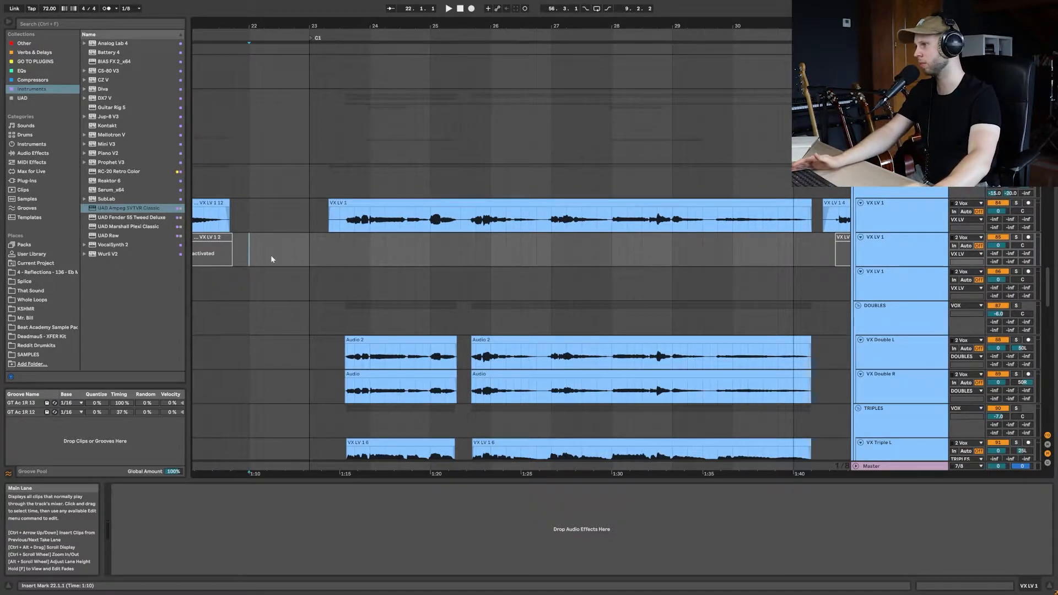
pyautogui.press('space')
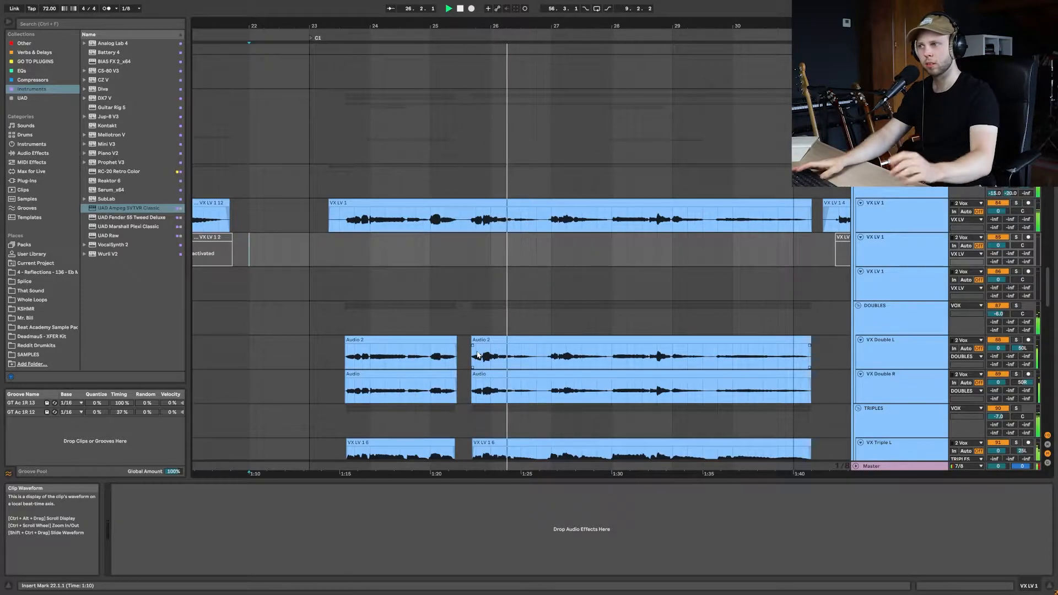
pyautogui.press('space')
# Listen to the chorus vocal layers through to the post-chorus from bar 24.2.3 on the DOUBLES track
pyautogui.click(476, 330)
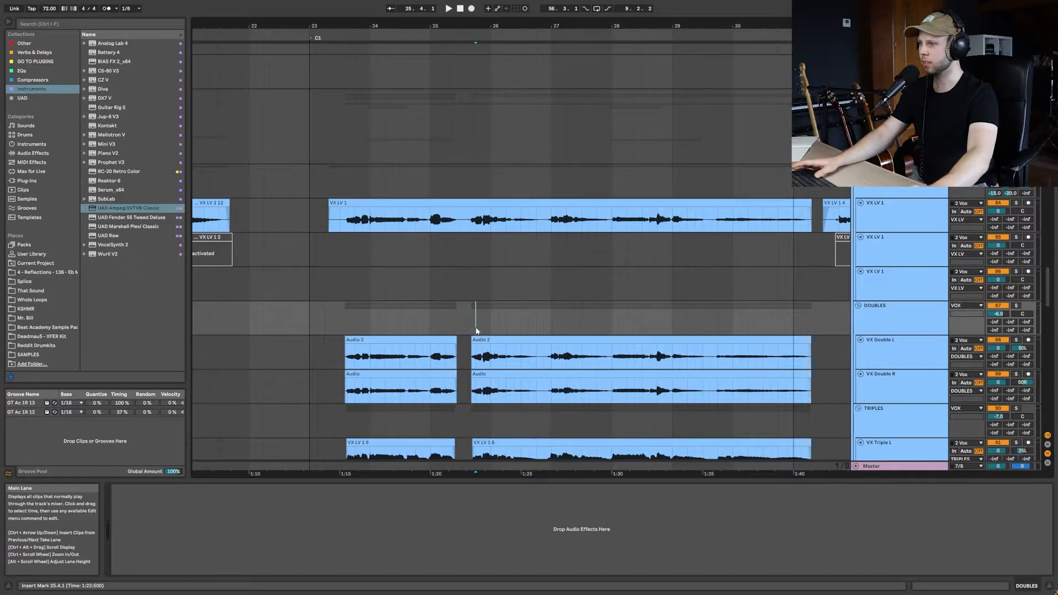
pyautogui.click(439, 318)
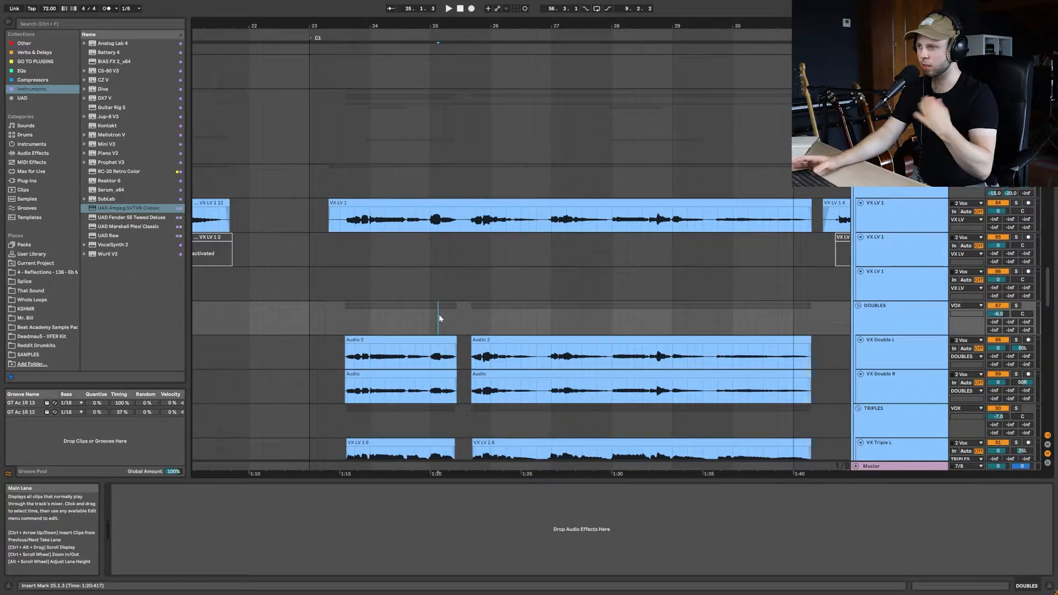
pyautogui.click(392, 319)
pyautogui.press('space')
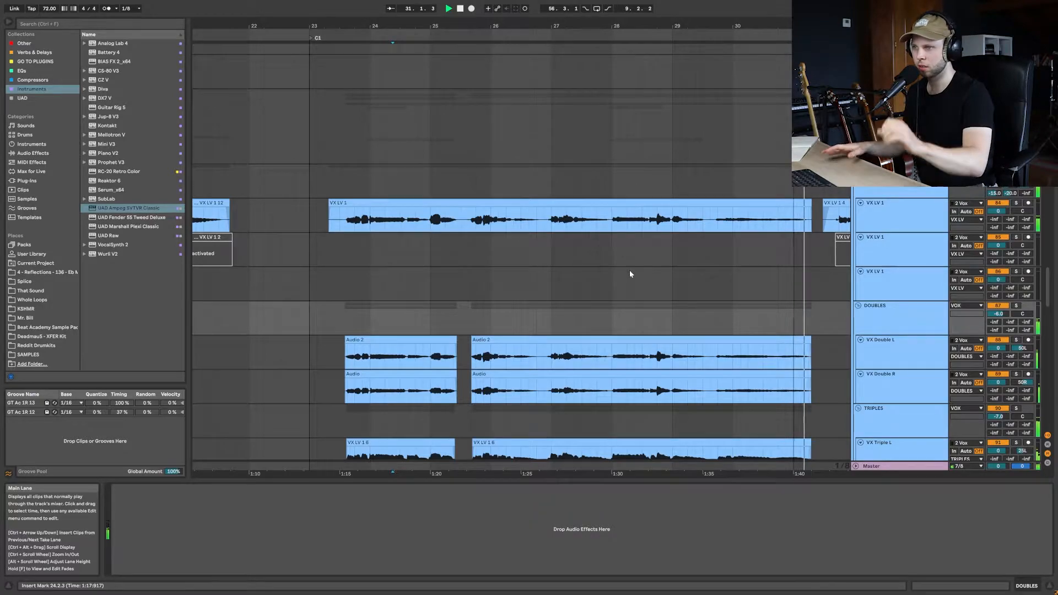
pyautogui.scroll(-2, 739, 266)
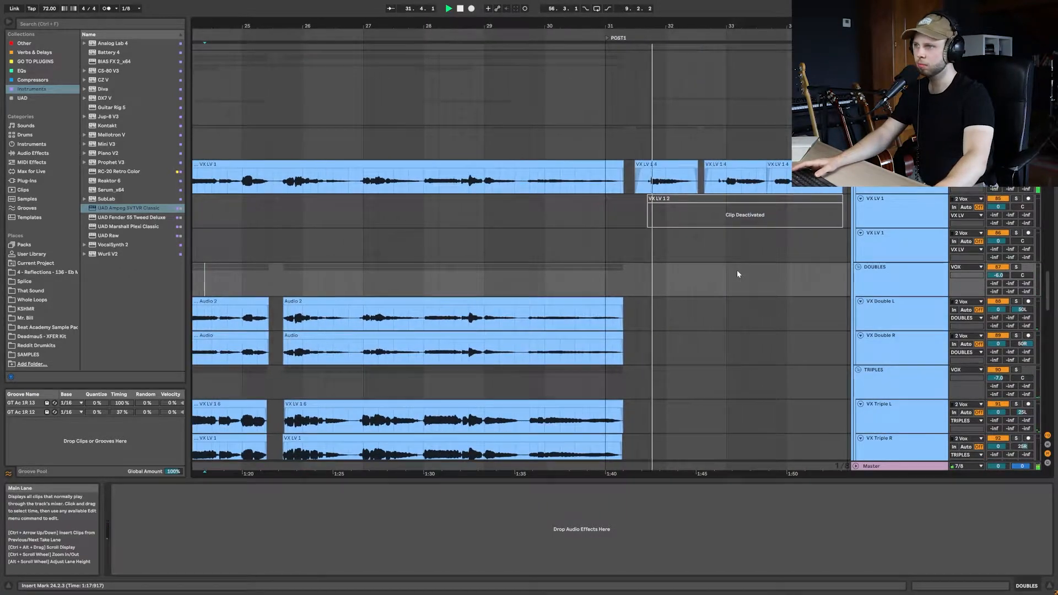
# Listen to the transition from chorus to post-chorus from bar 29.4.1, following the purple pre and post harmony tracks
pyautogui.click(534, 244)
pyautogui.scroll(-15, 562, 259)
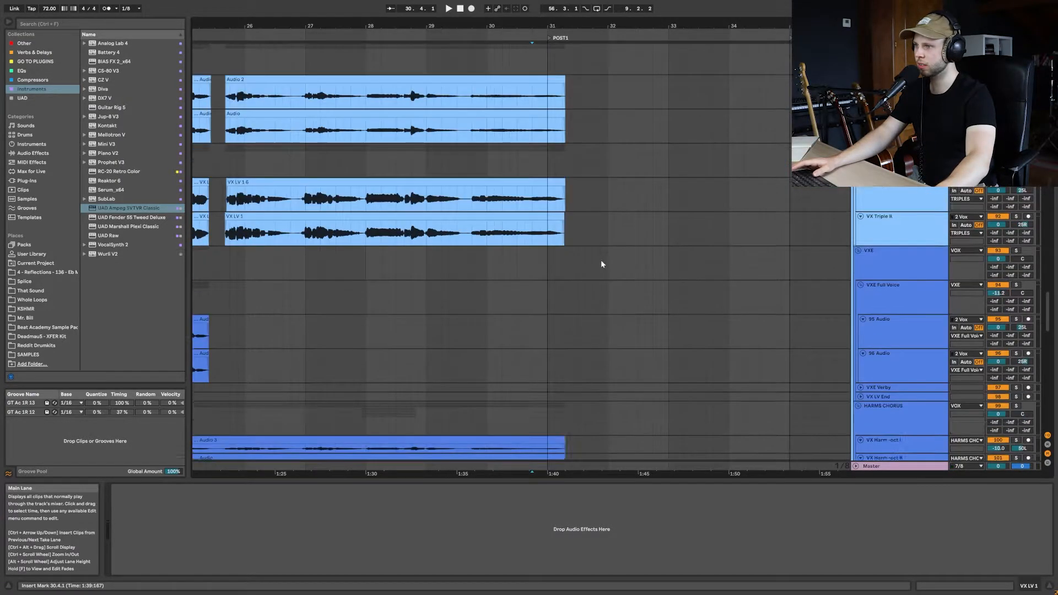
pyautogui.scroll(-10, 595, 271)
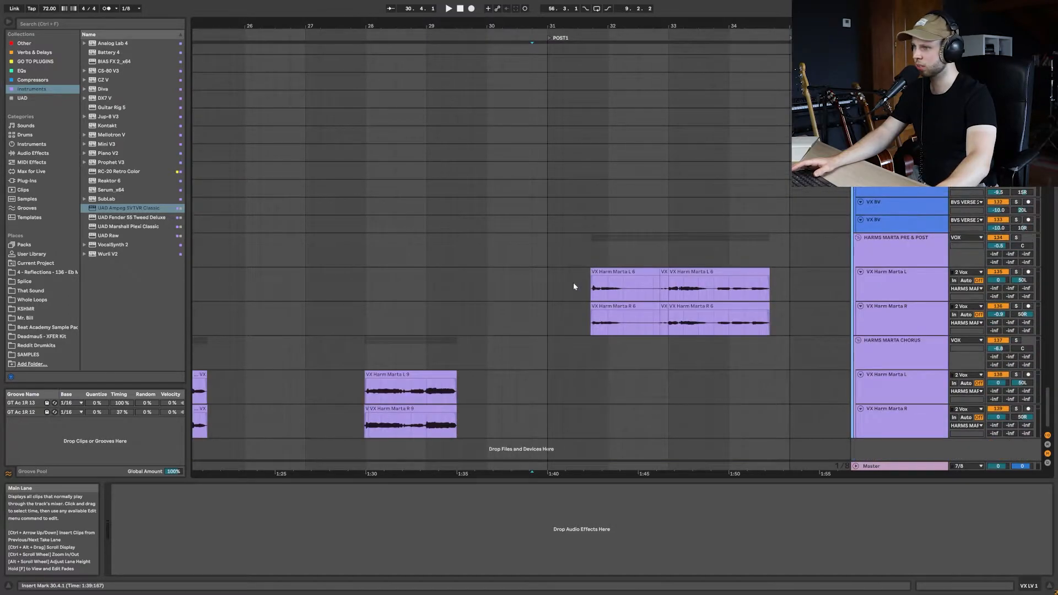
pyautogui.hscroll(3, 576, 290)
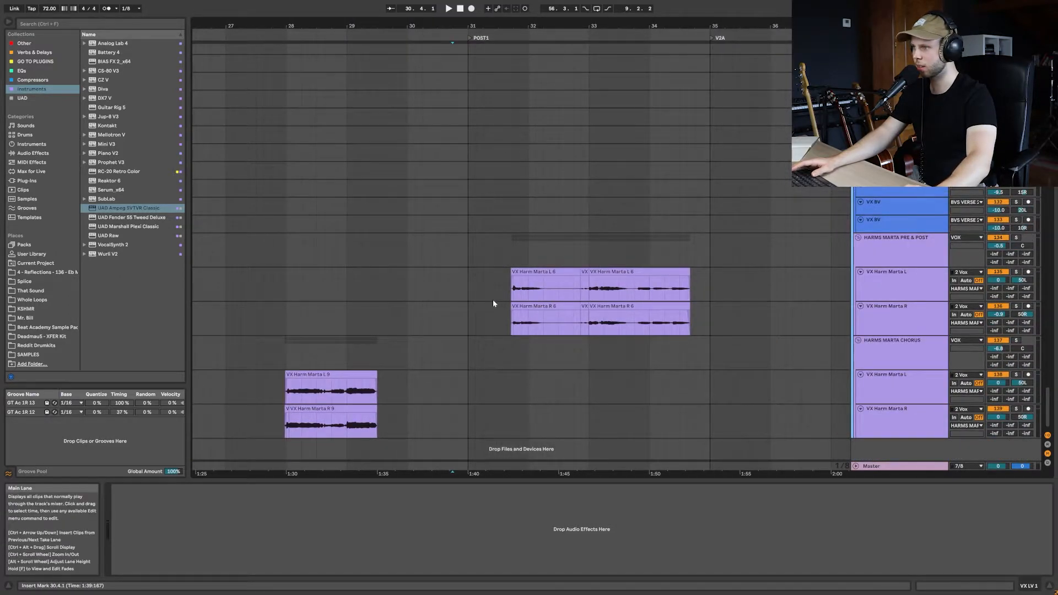
pyautogui.click(450, 283)
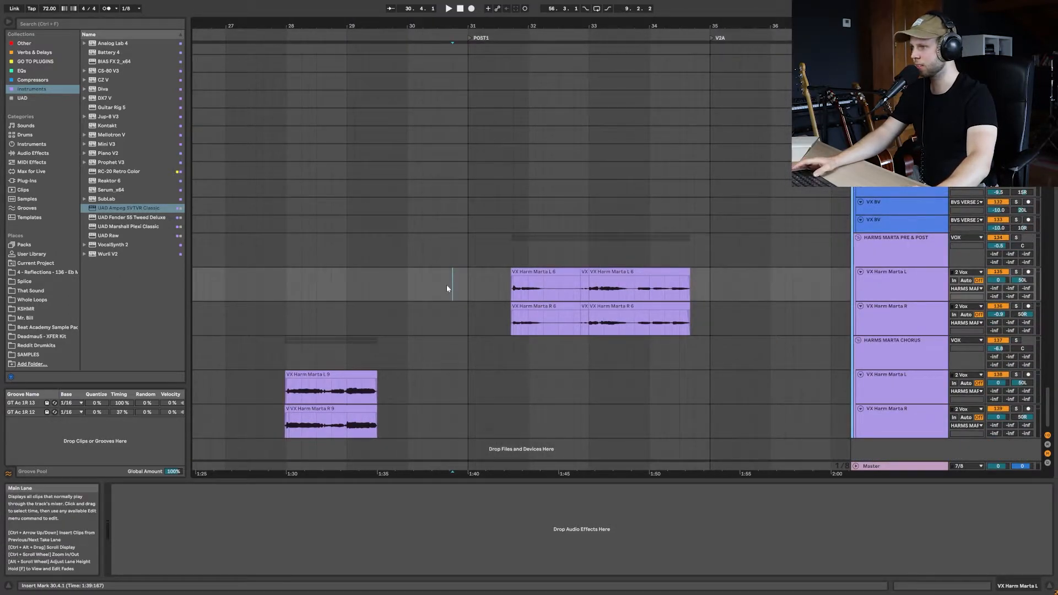
pyautogui.click(392, 287)
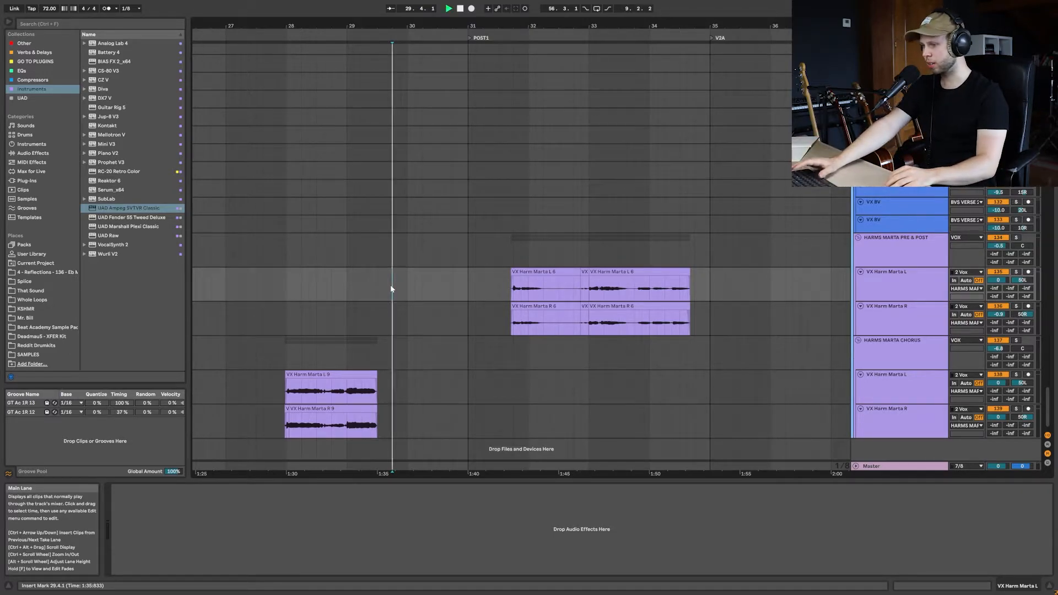
pyautogui.press('space')
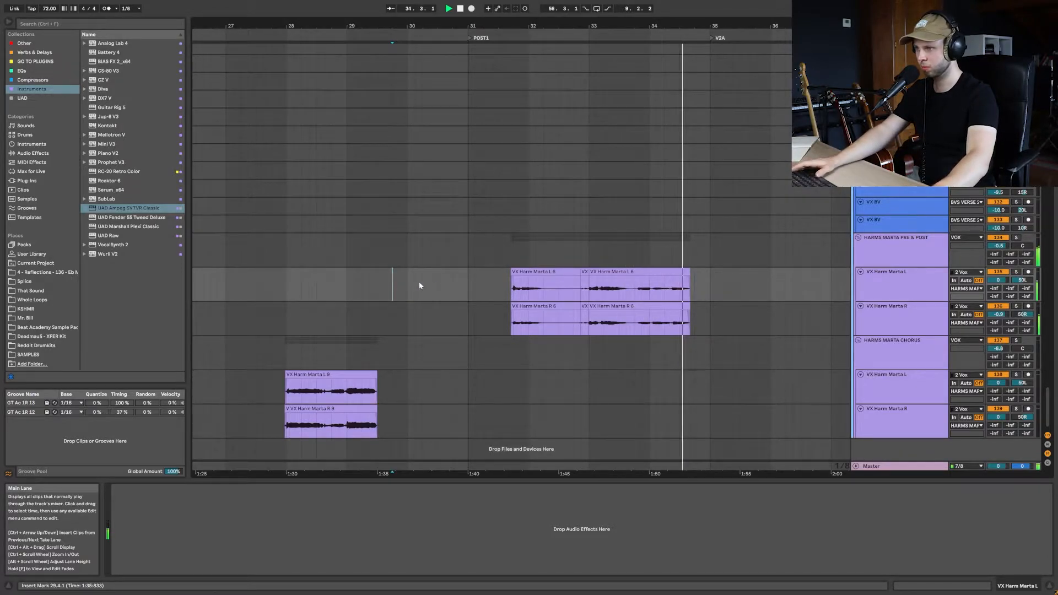
pyautogui.moveTo(527, 270); pyautogui.dragTo(456, 272)
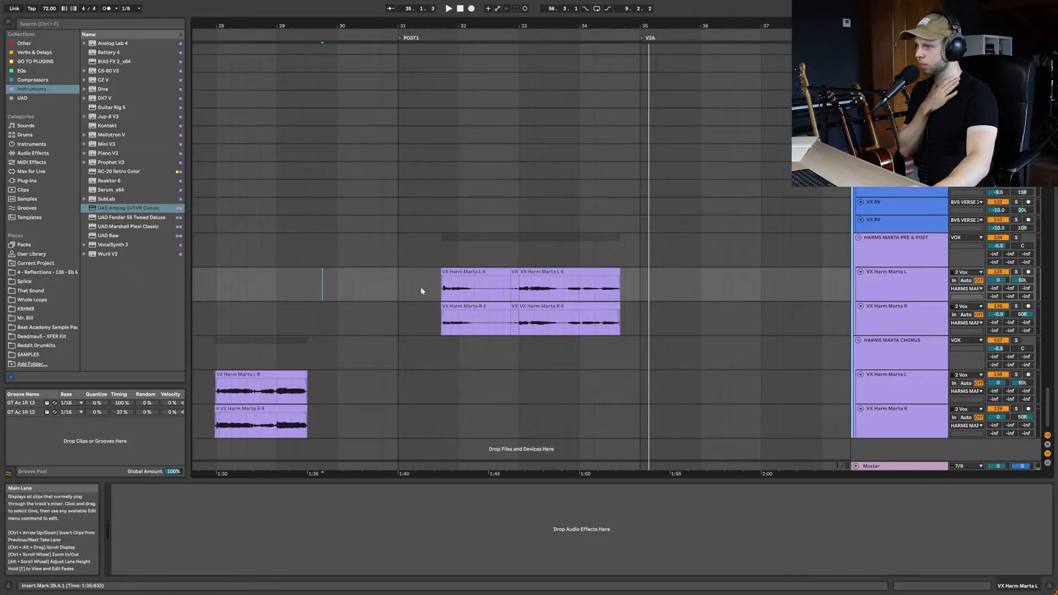
# Examine where the lead, double, triple and harmony vocal clips end around the POST1 marker
pyautogui.scroll(15, 421, 286)
pyautogui.scroll(4, 423, 302)
pyautogui.scroll(-7, 408, 284)
pyautogui.hscroll(-3, 393, 267)
pyautogui.click(417, 267)
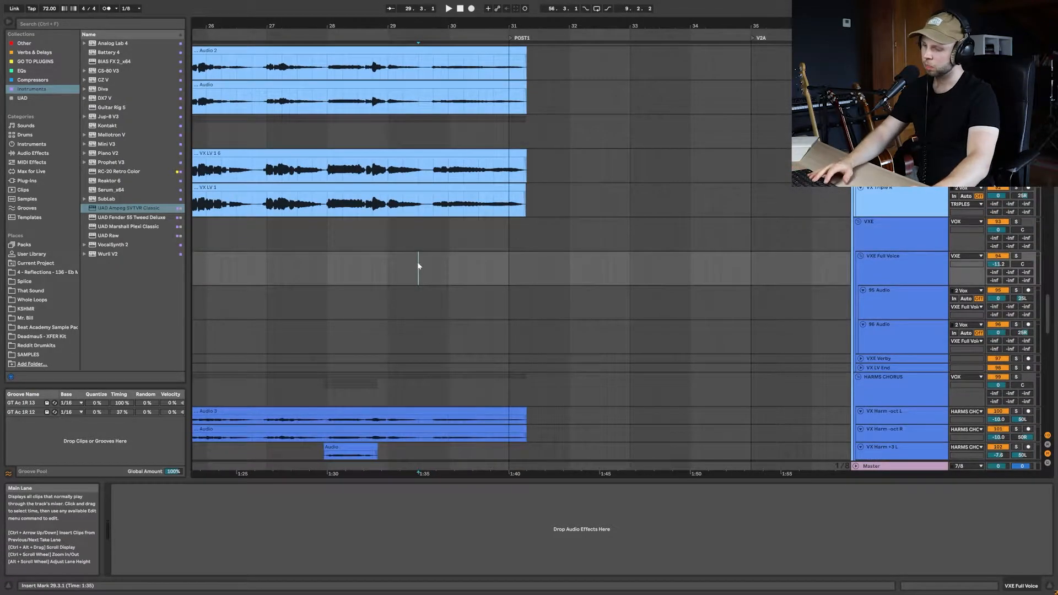
pyautogui.scroll(-3, 417, 267)
pyautogui.scroll(-4, 425, 264)
pyautogui.scroll(3, 463, 270)
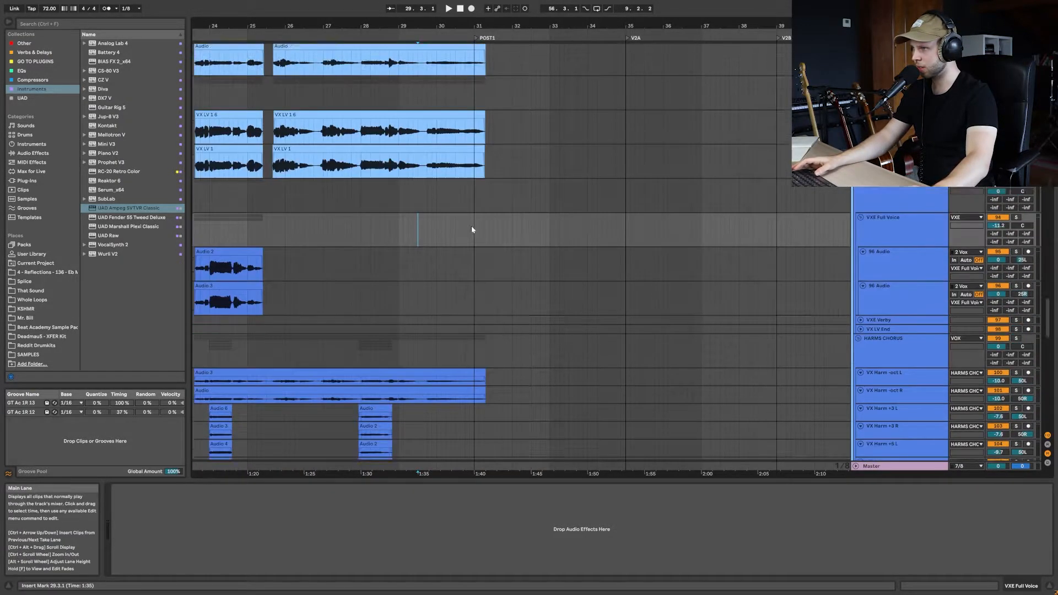
pyautogui.scroll(5, 469, 232)
pyautogui.click(444, 245)
pyautogui.scroll(2, 444, 244)
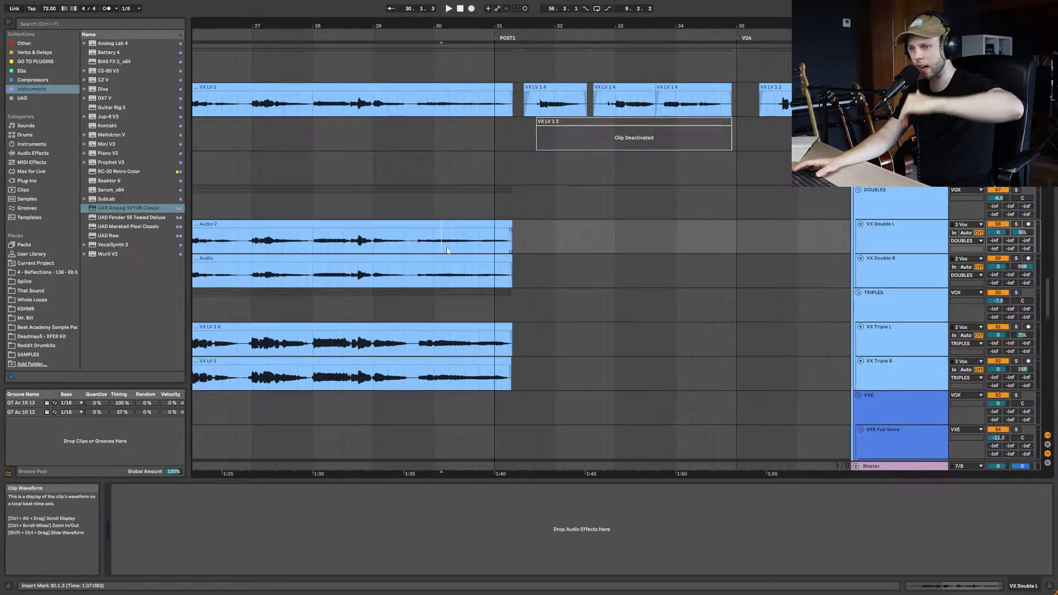
# Listen to the end of the chorus vocal layers from bar 29.3.3, stopping just after the POST1 marker
pyautogui.scroll(3, 407, 285)
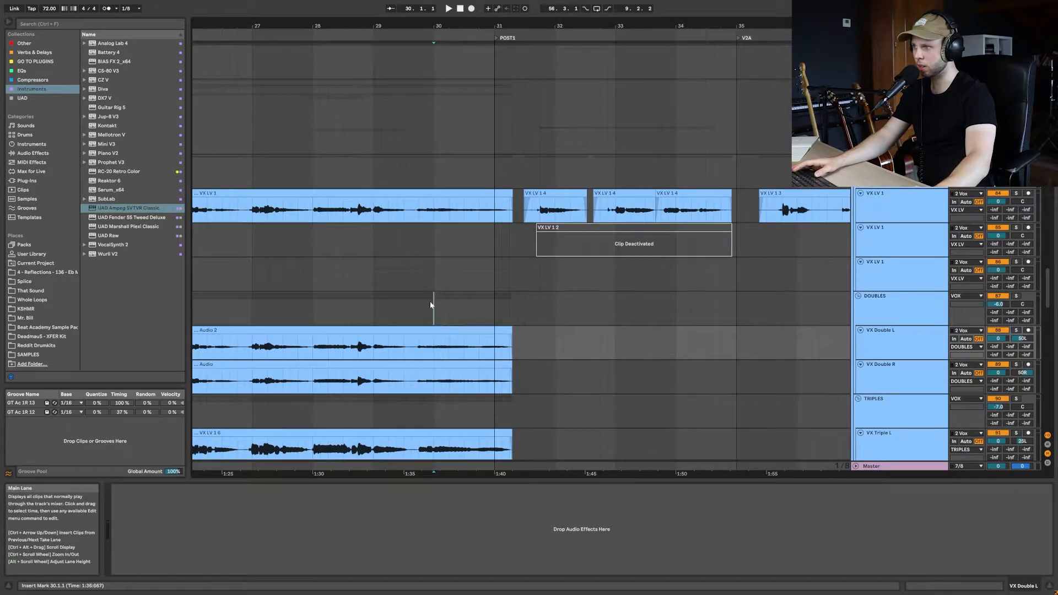
pyautogui.click(431, 304)
pyautogui.click(414, 311)
pyautogui.press('space')
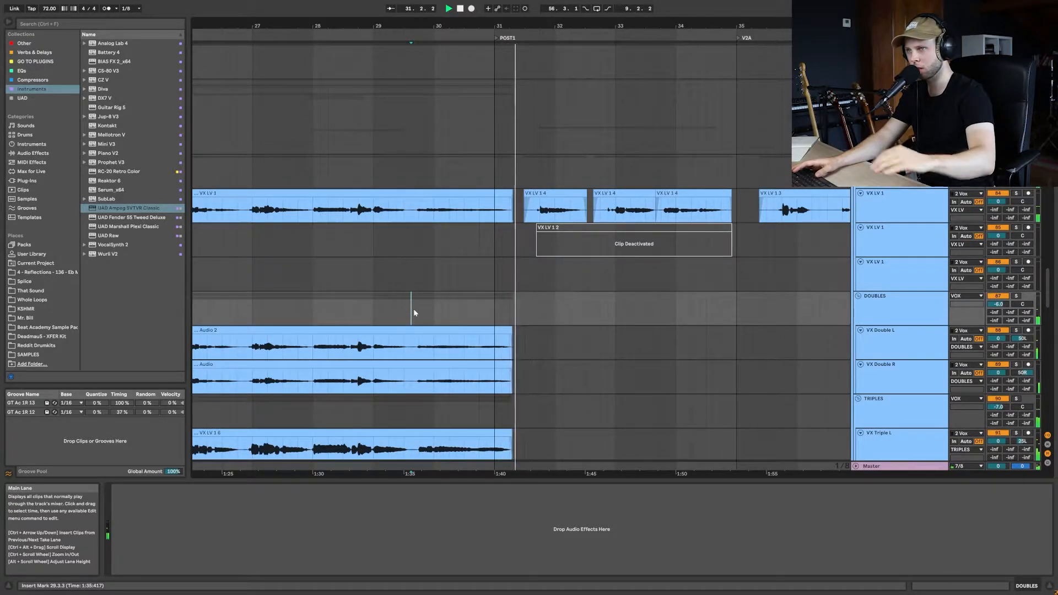
pyautogui.press('space')
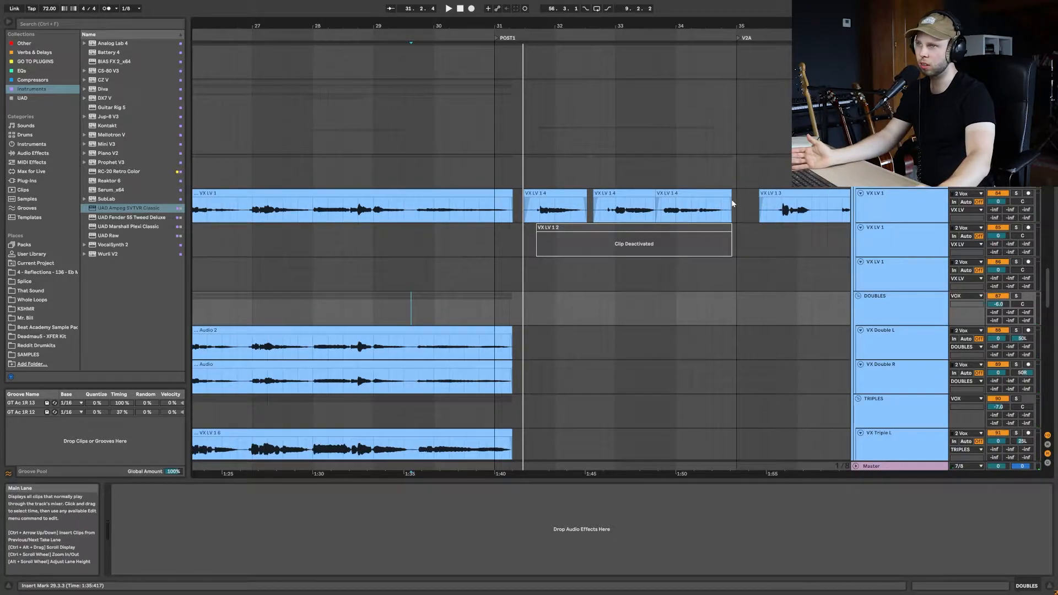
# Listen to the chorus acoustic guitars leading into the verse picking guitars from bar 30.1.1, and stop playback
pyautogui.click(451, 310)
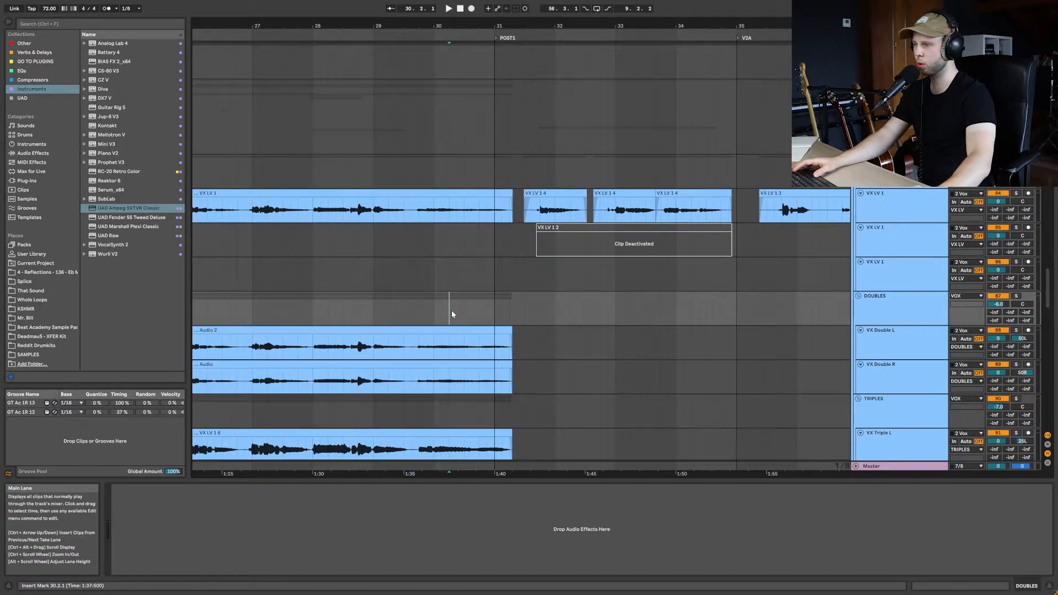
pyautogui.scroll(15, 451, 314)
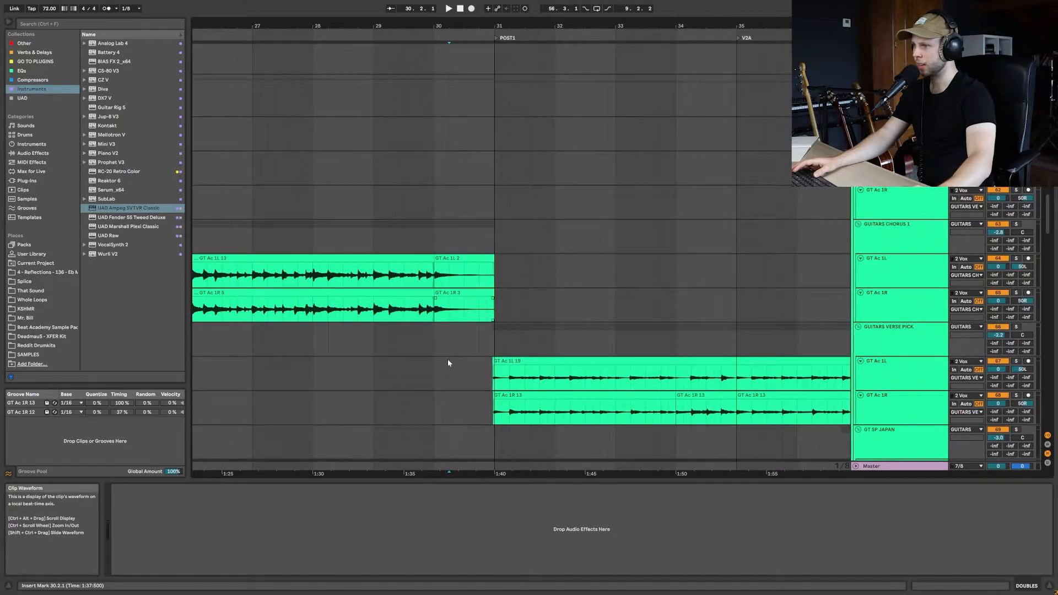
pyautogui.click(449, 347)
pyautogui.press('space')
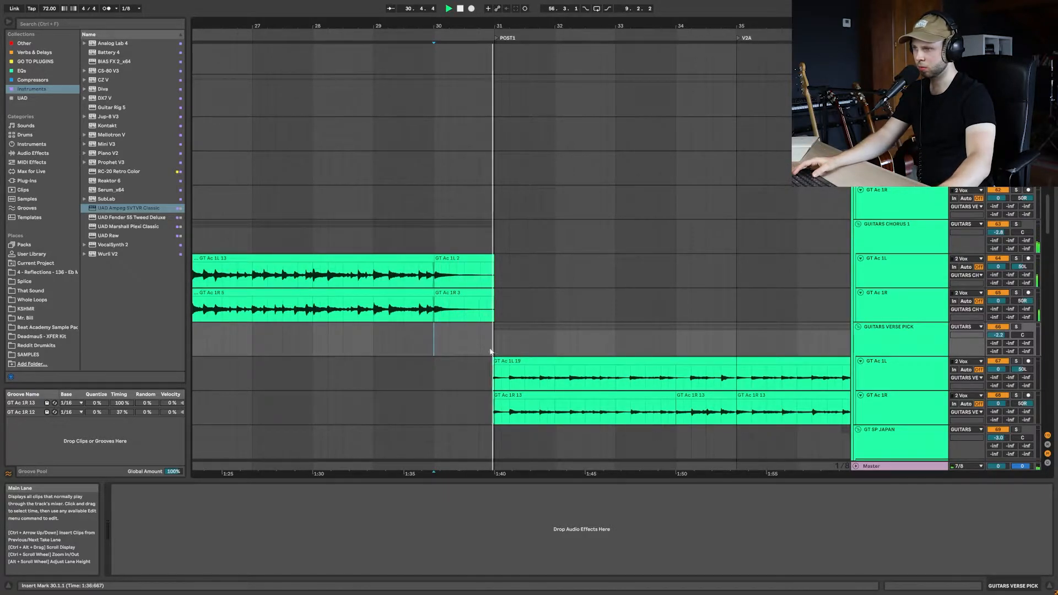
pyautogui.scroll(10, 545, 352)
pyautogui.press('space')
# Solo the BASS group and listen to the end of the chorus electric bass from bar 30.2.1
pyautogui.scroll(-3, 442, 389)
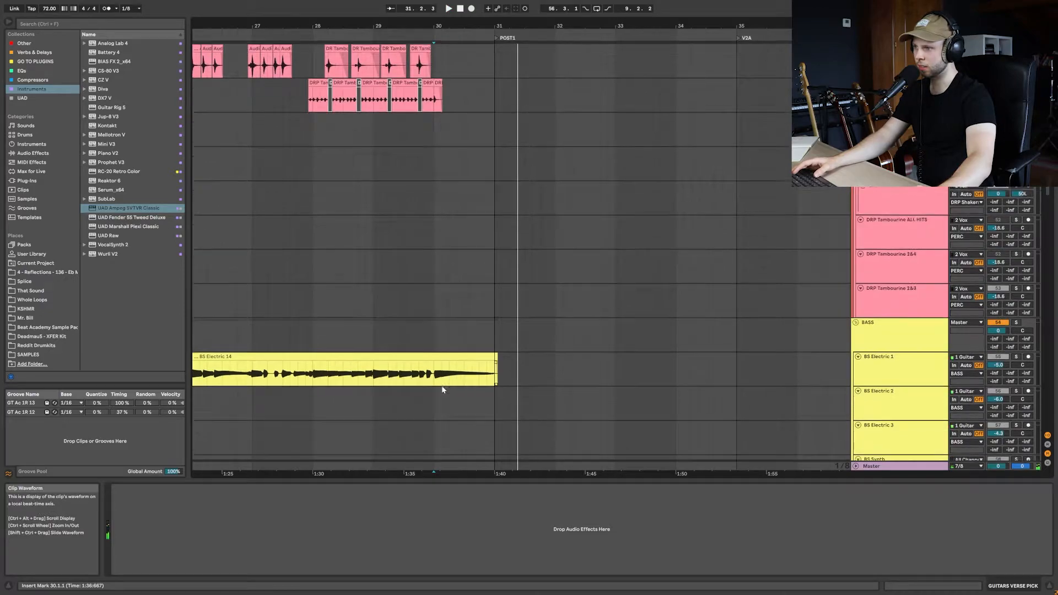
pyautogui.click(434, 336)
pyautogui.click(1016, 284)
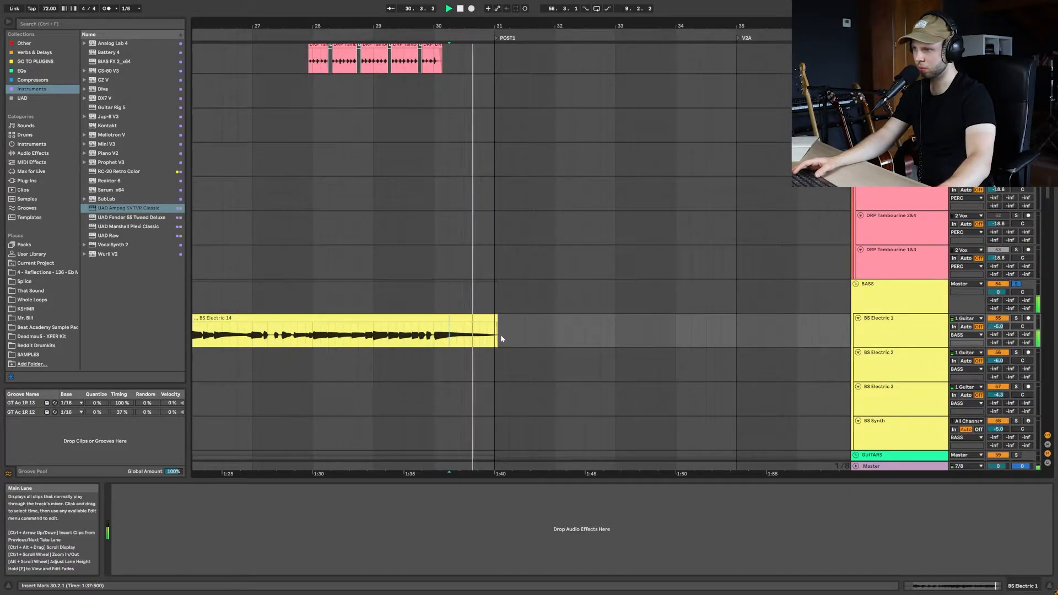
pyautogui.press('space')
# Place the insert marker at bar 31.1.1 and examine which guitar, vocal and harmony clips play in the post-chorus
pyautogui.scroll(5, 510, 331)
pyautogui.scroll(-10, 510, 330)
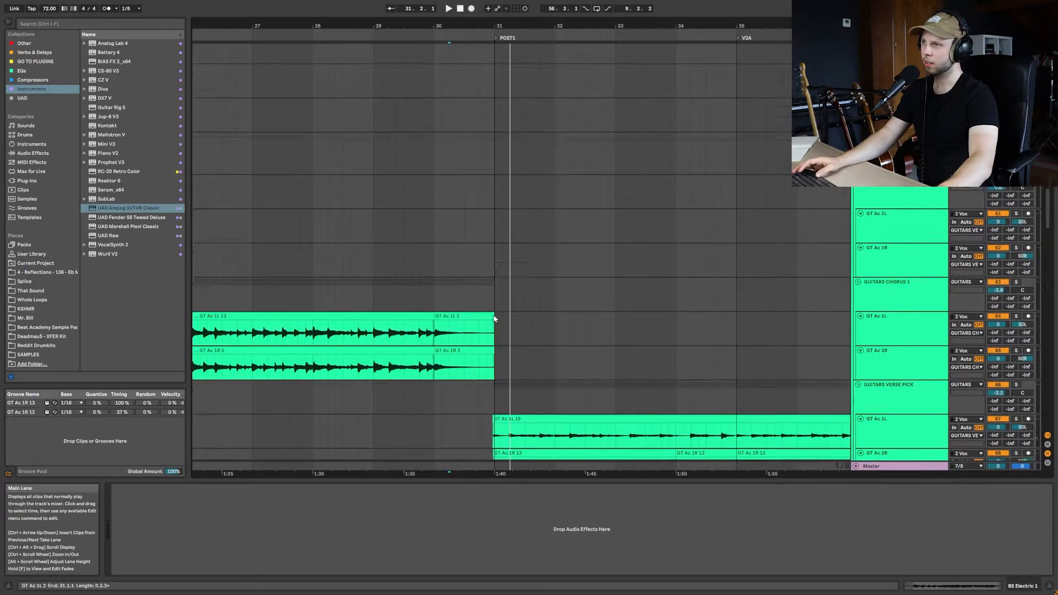
pyautogui.click(494, 318)
pyautogui.scroll(-4, 492, 313)
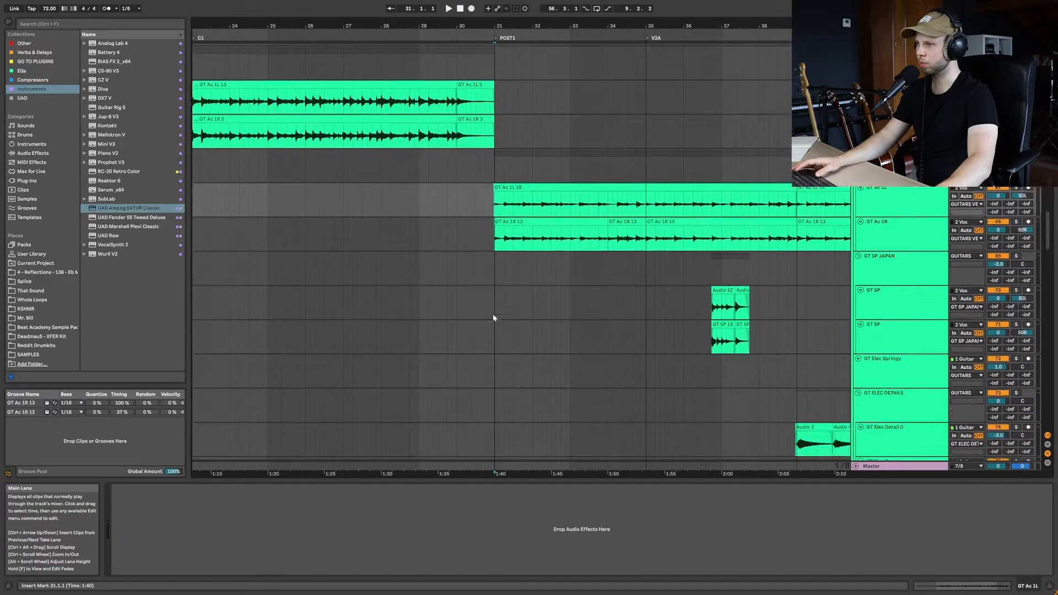
pyautogui.press('-')
pyautogui.scroll(2, 485, 237)
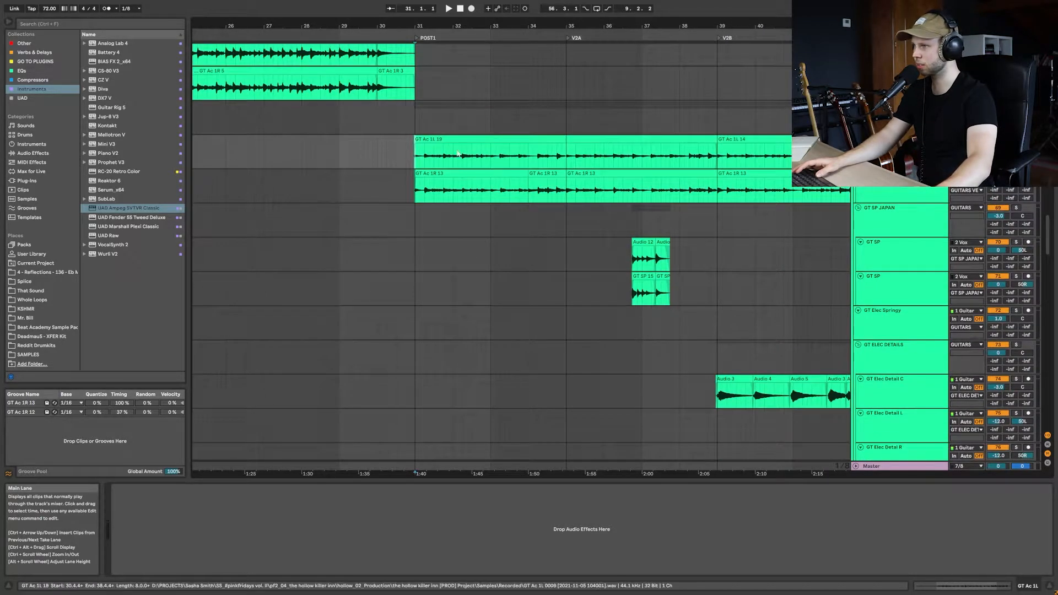
pyautogui.scroll(-9, 475, 191)
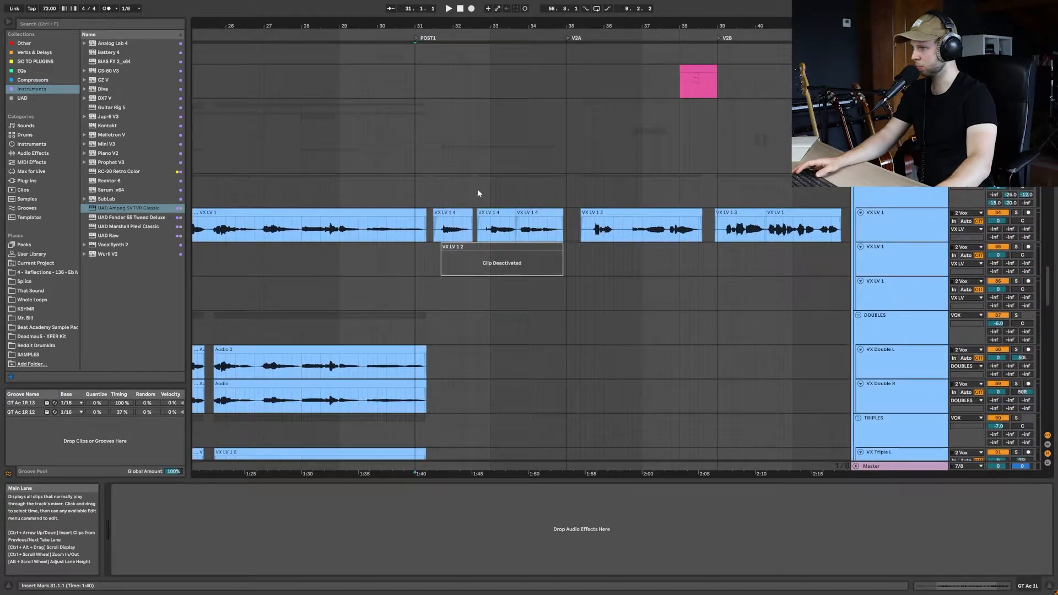
pyautogui.scroll(-15, 539, 177)
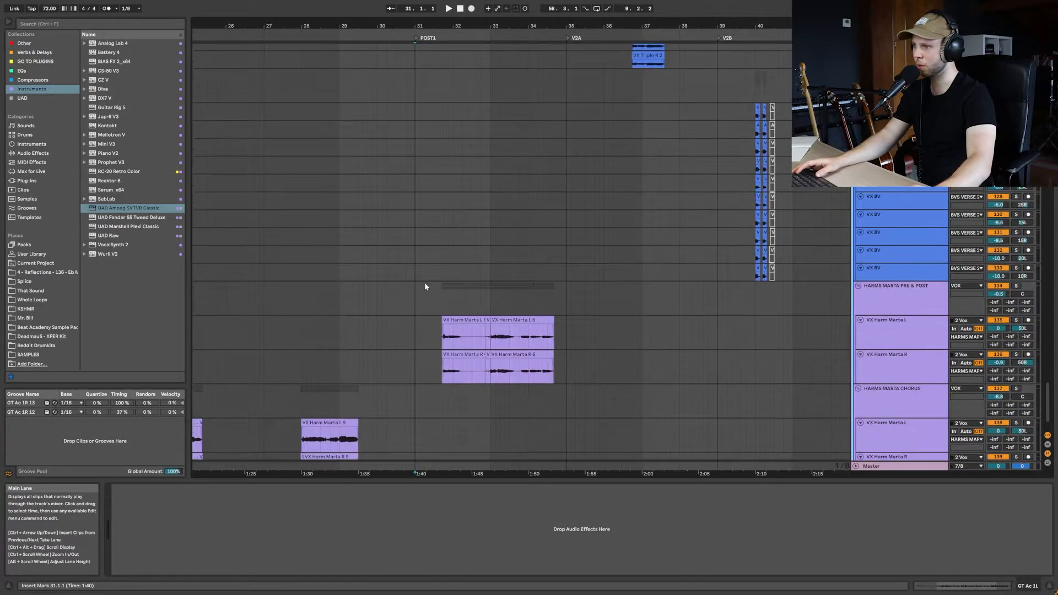
# Solo the purple pre and post harmony group, listen to it from bar 31.3.3, and move the marker to 33.1.1
pyautogui.click(439, 337)
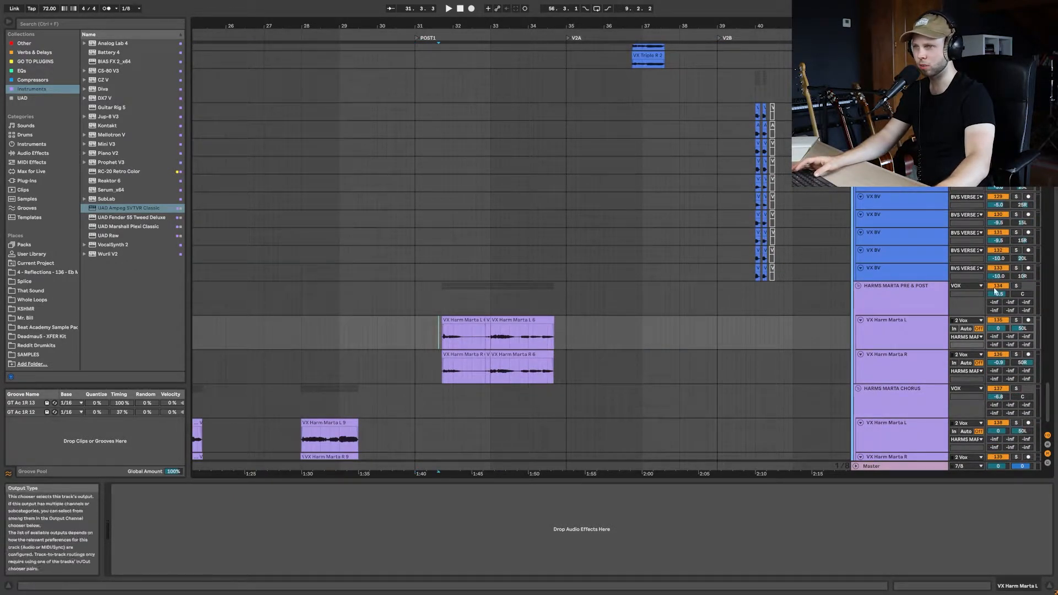
pyautogui.press('space')
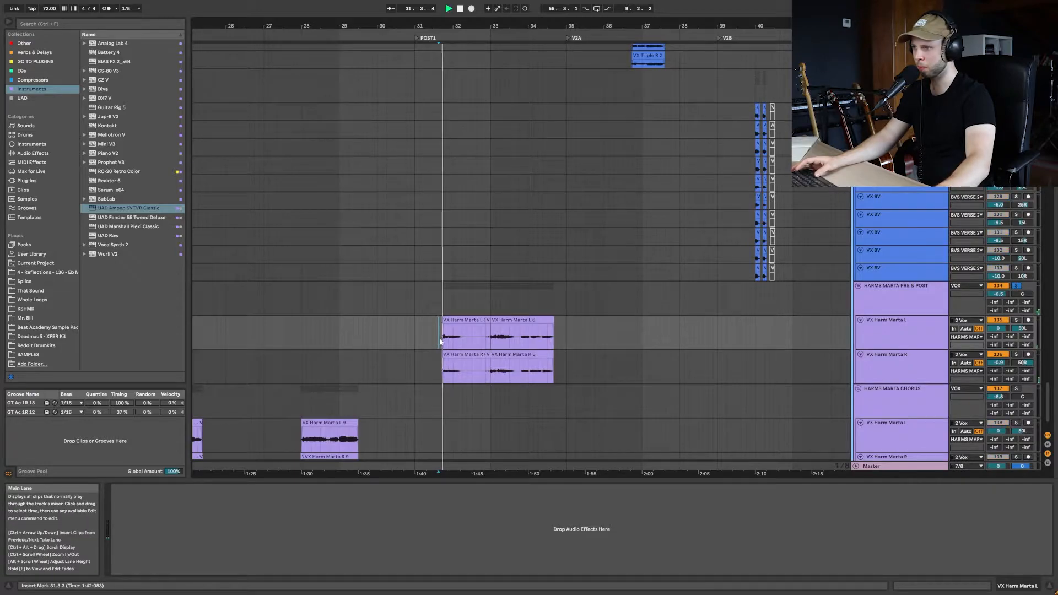
pyautogui.click(491, 346)
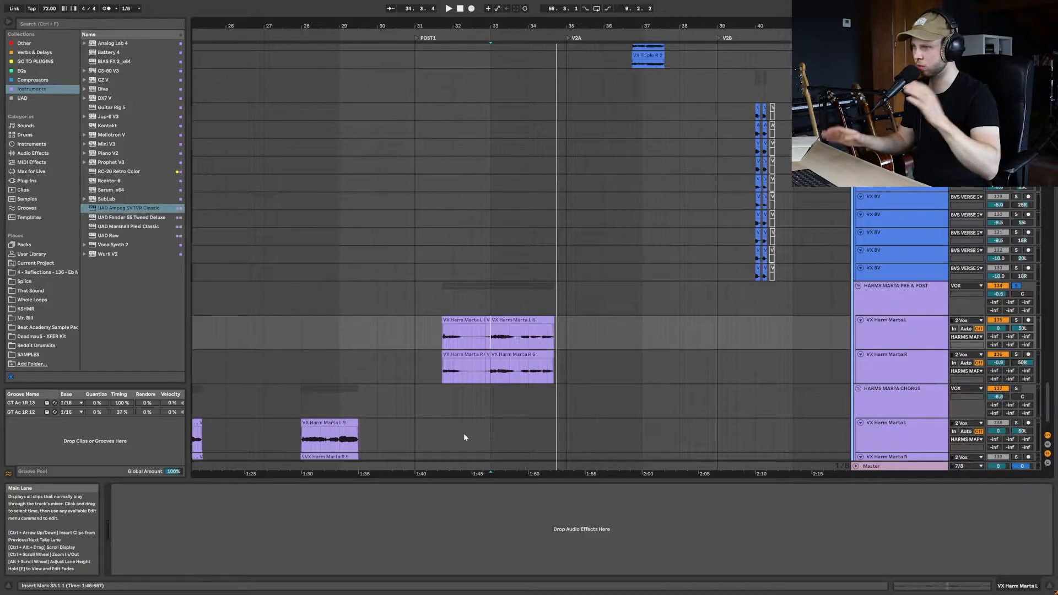
# Return the insert marker to bar 31.3.3 and listen to the purple post-chorus harmonies again
pyautogui.click(406, 333)
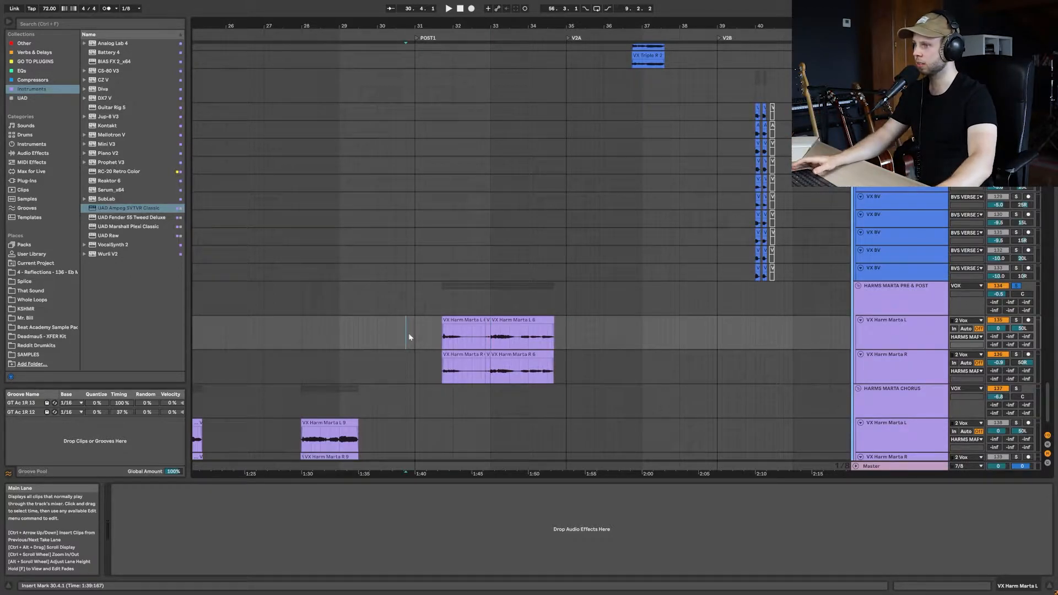
pyautogui.click(439, 335)
pyautogui.press('space')
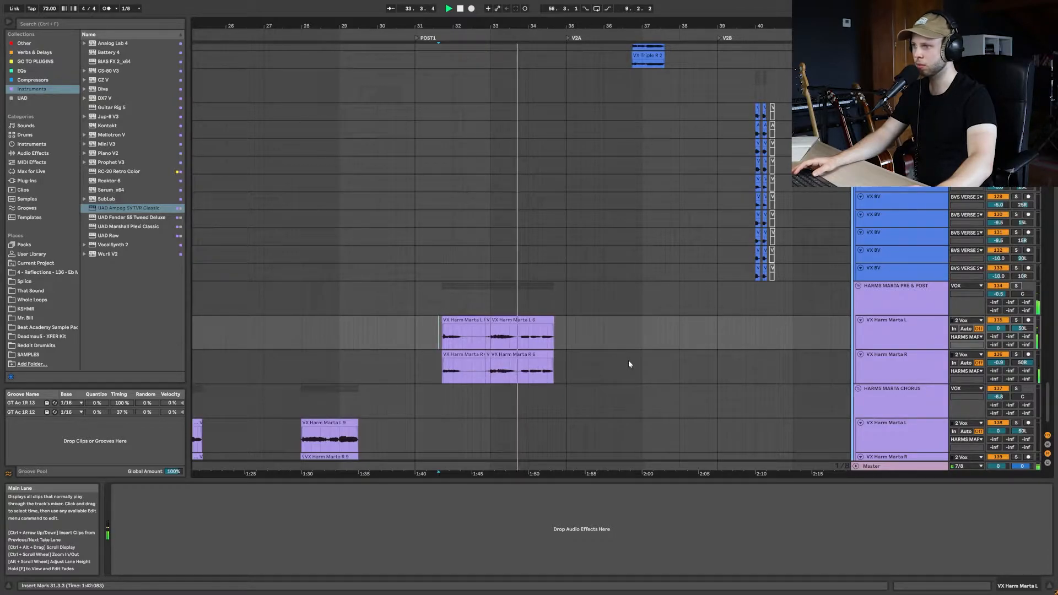
pyautogui.scroll(10, 629, 360)
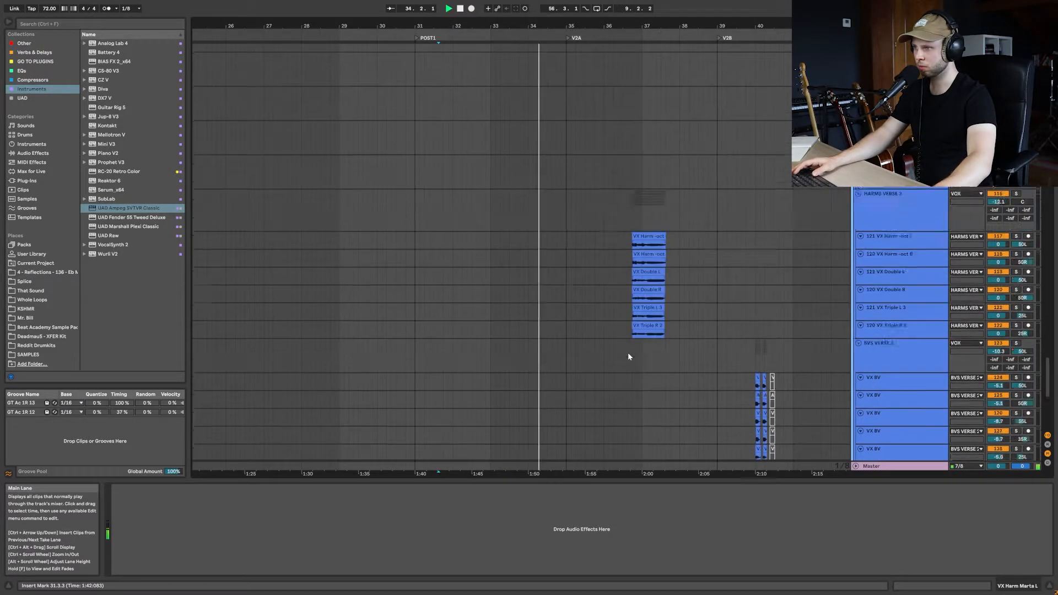
# Go from the harmony tracks up to the drum tracks and listen to the verse 2 drums entering from bar 33.4.1
pyautogui.scroll(10, 626, 370)
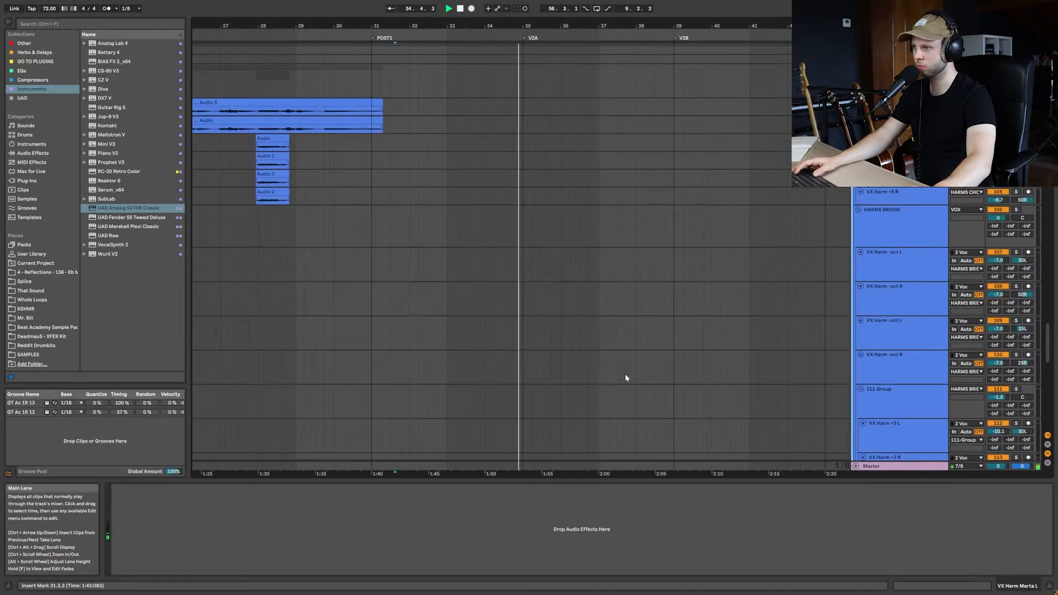
pyautogui.scroll(10, 626, 381)
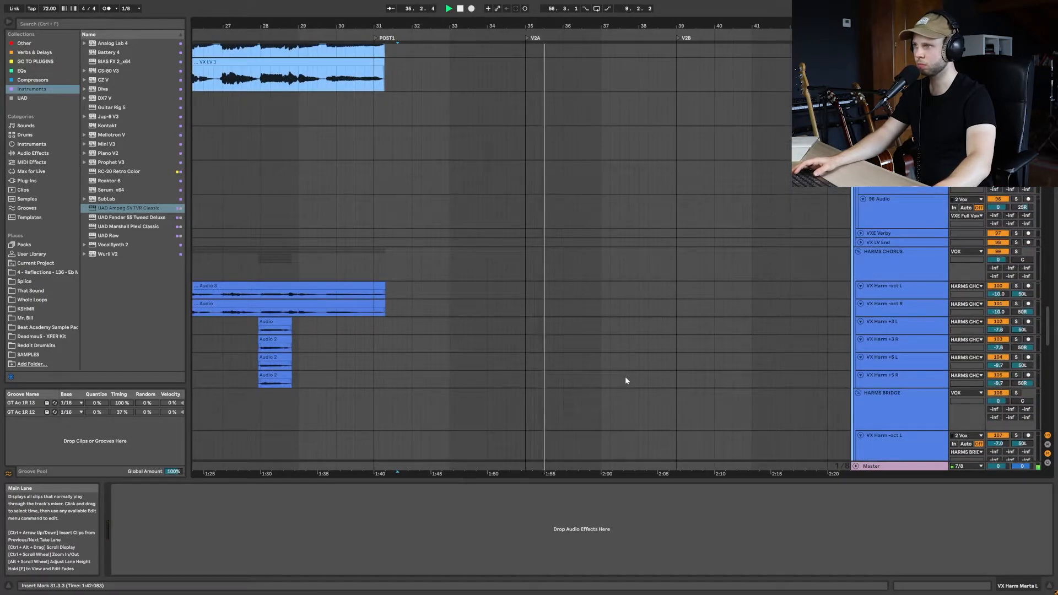
pyautogui.scroll(15, 528, 271)
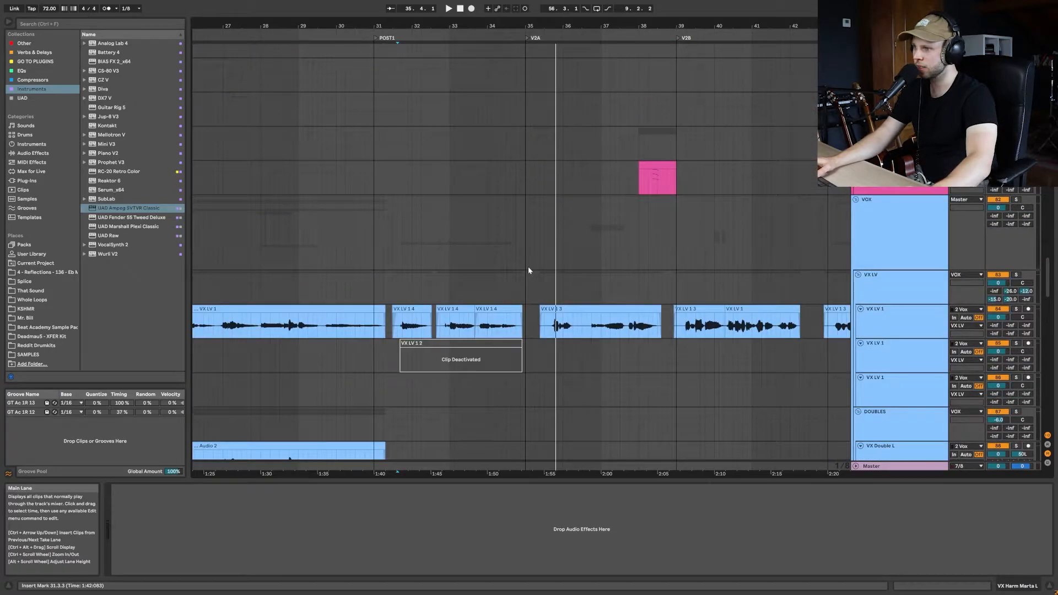
pyautogui.scroll(15, 507, 275)
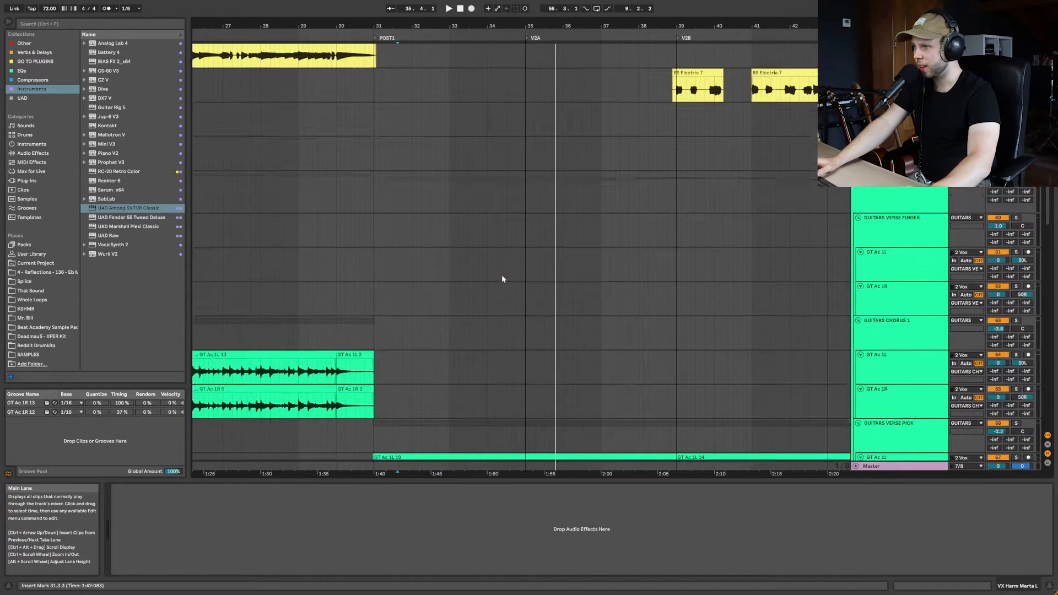
pyautogui.scroll(15, 504, 275)
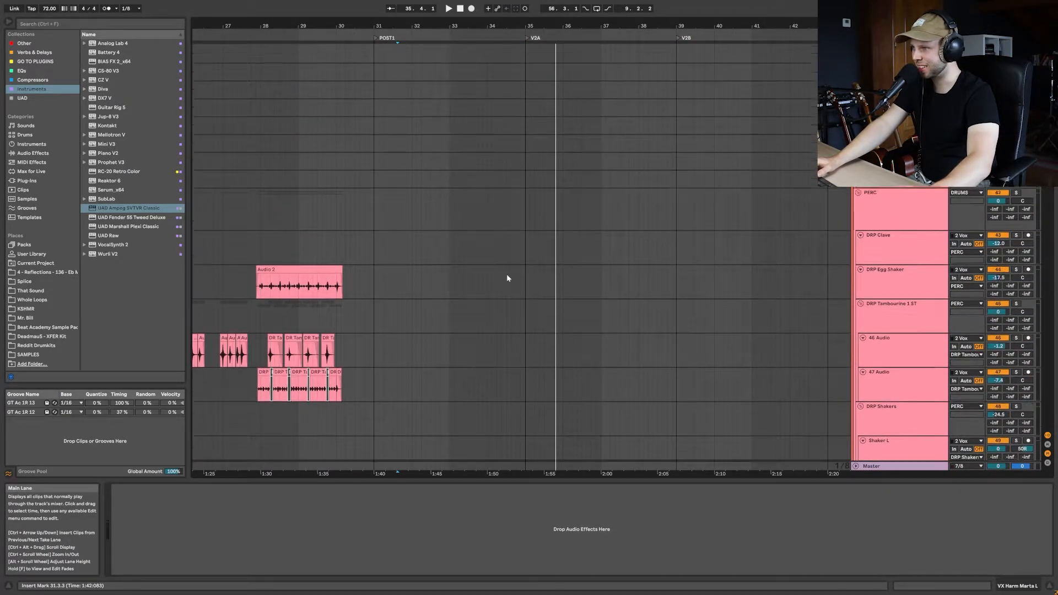
pyautogui.scroll(5, 507, 278)
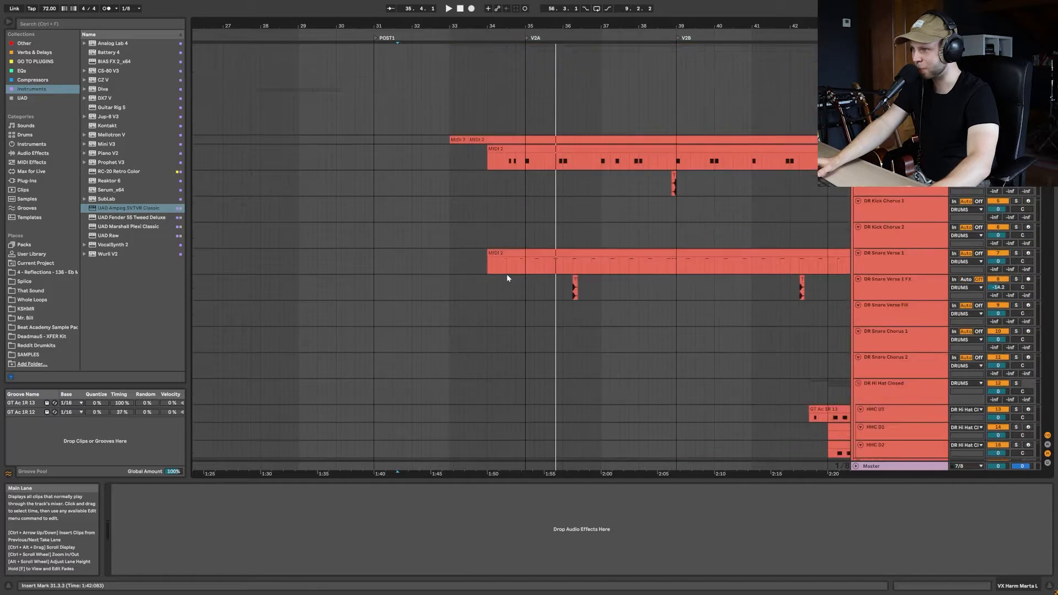
pyautogui.click(479, 159)
pyautogui.hscroll(1, 488, 174)
pyautogui.press('space')
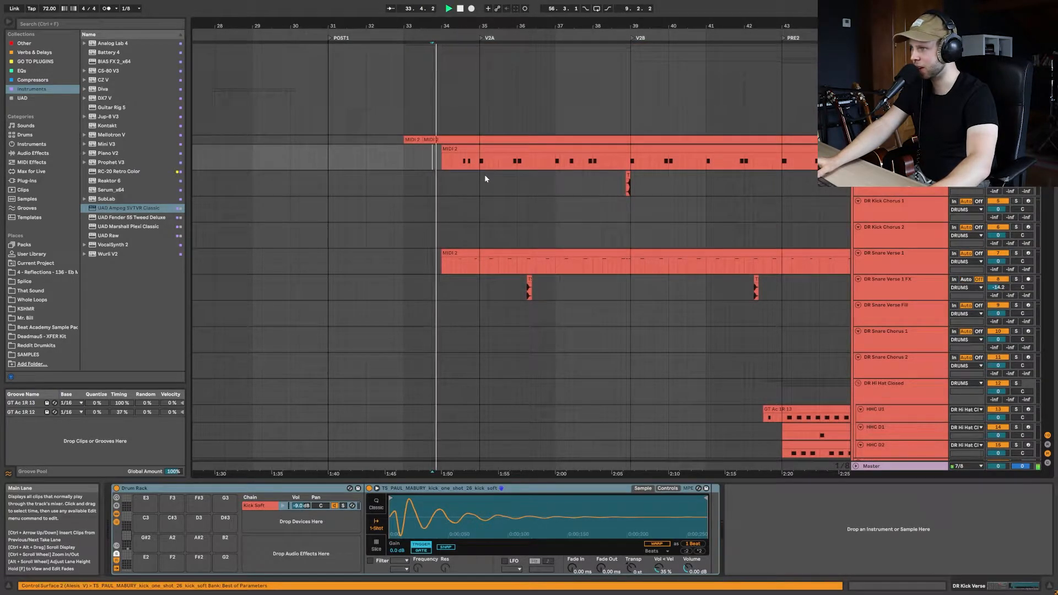
pyautogui.scroll(-2, 487, 176)
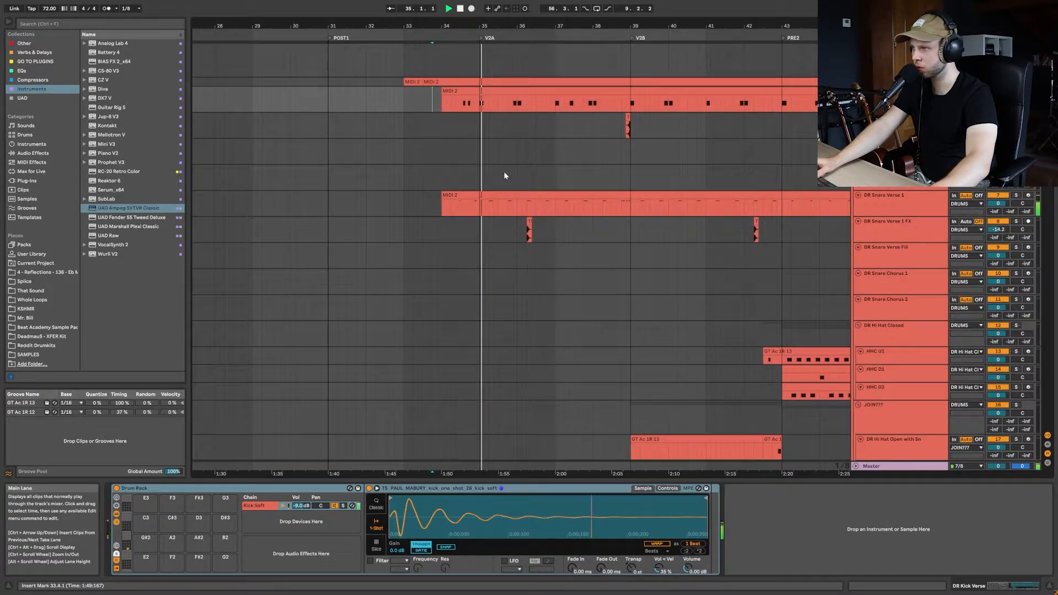
# Stop playback and place the insert marker at the start of the verse kick clip, bar 34.1.1
pyautogui.click(461, 106)
pyautogui.press('space')
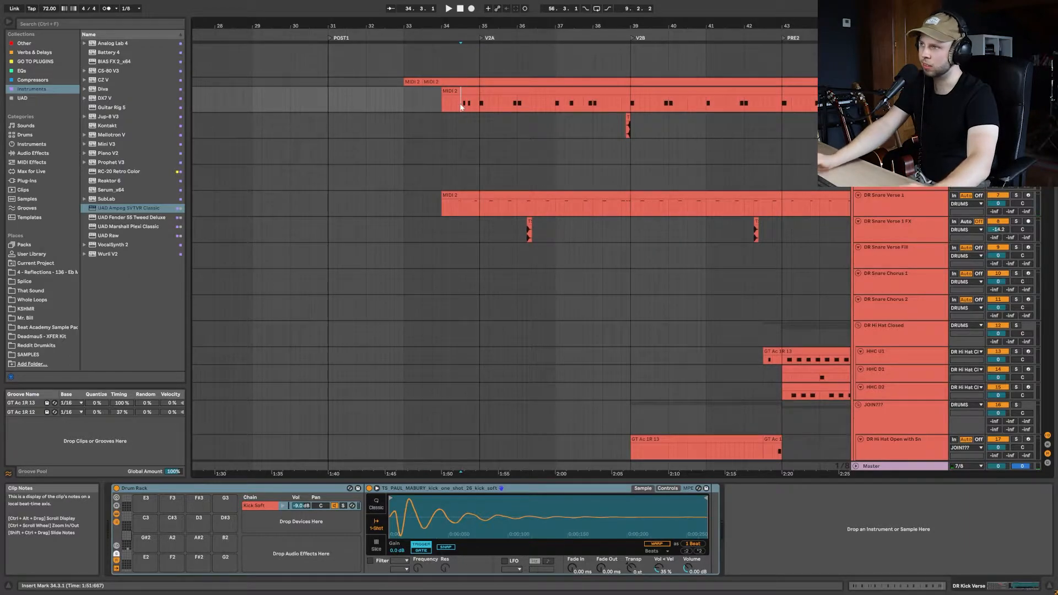
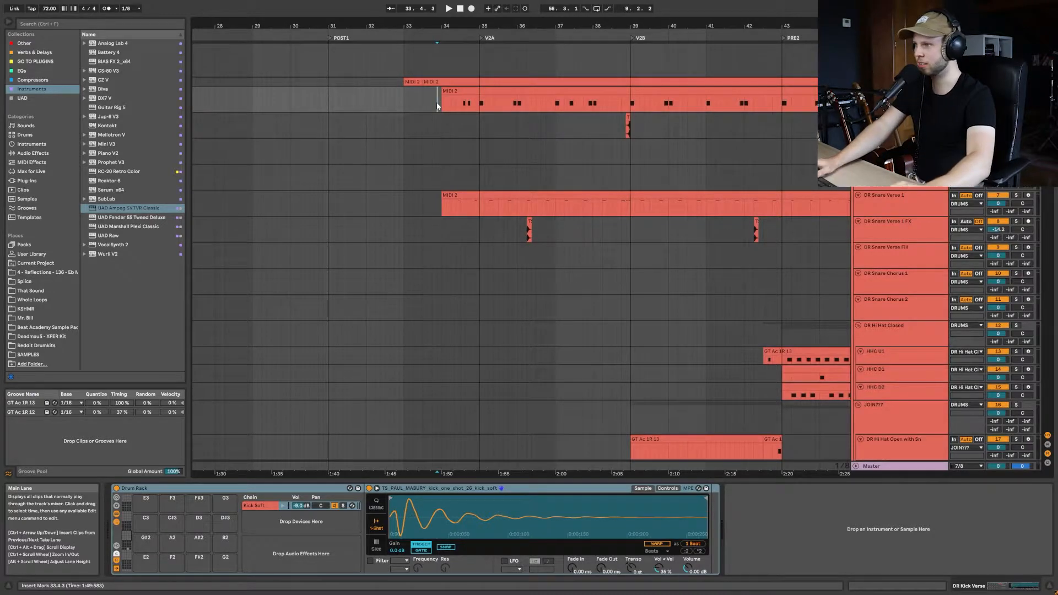
pyautogui.click(446, 104)
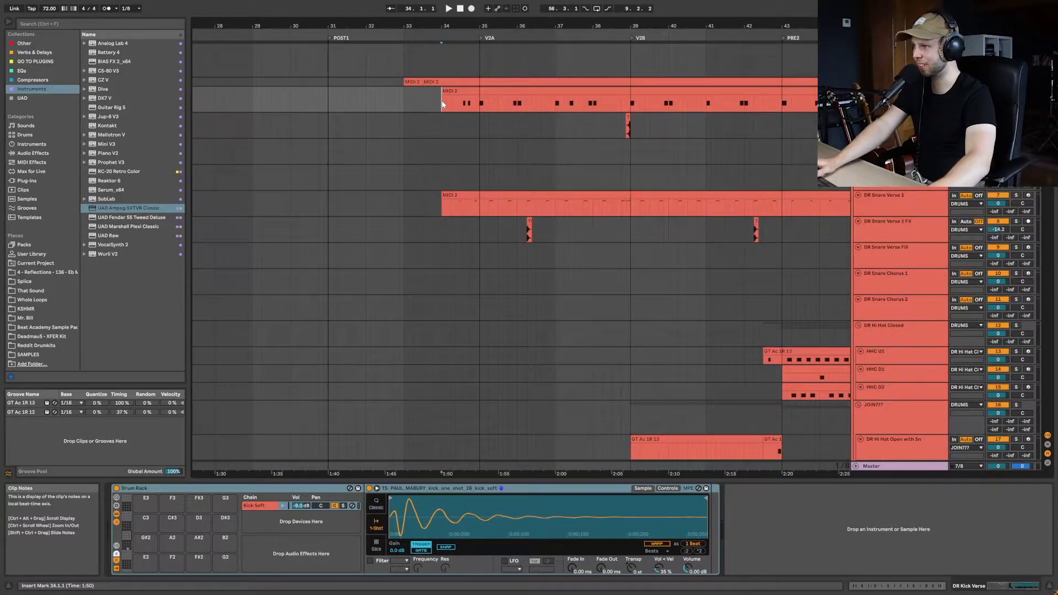
# Examine the drum clips running through verse 2 and listen to the kick and snare from bar 34.2.1
pyautogui.scroll(-5, 457, 129)
pyautogui.scroll(4, 476, 140)
pyautogui.hscroll(2, 475, 146)
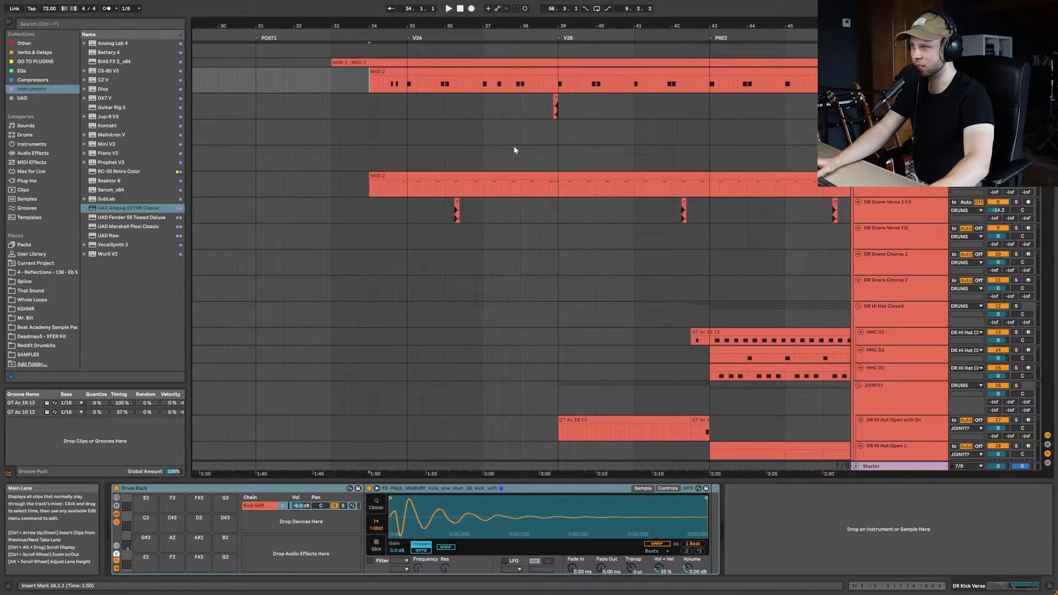
pyautogui.scroll(3, 441, 159)
pyautogui.click(386, 162)
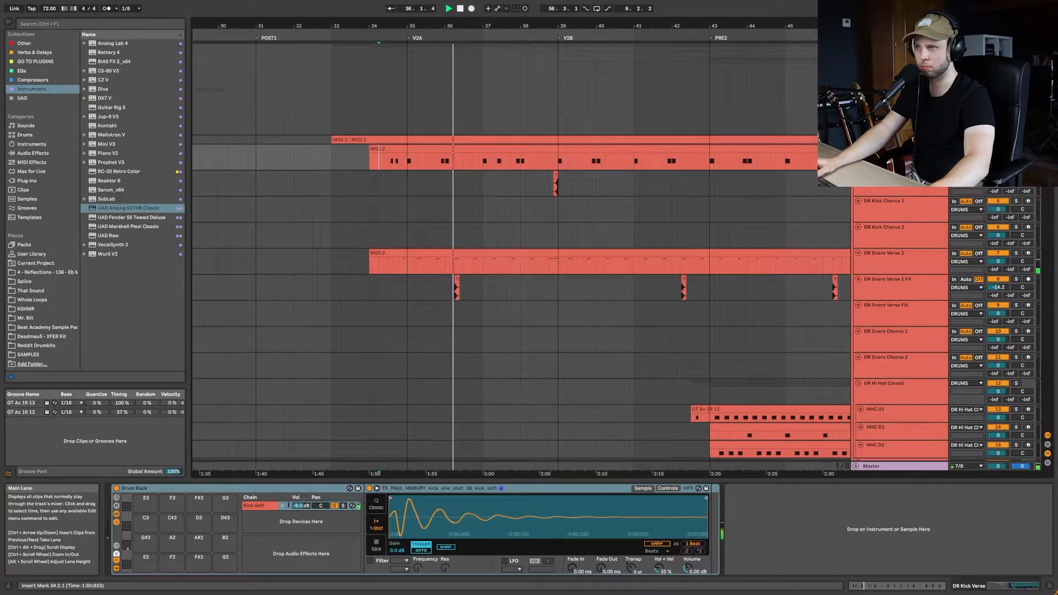
pyautogui.press('space')
# Focus on the first clip of the DR Snare Verse 1 FX track, just after bar 36, and select that track
pyautogui.click(452, 291)
pyautogui.press('+')
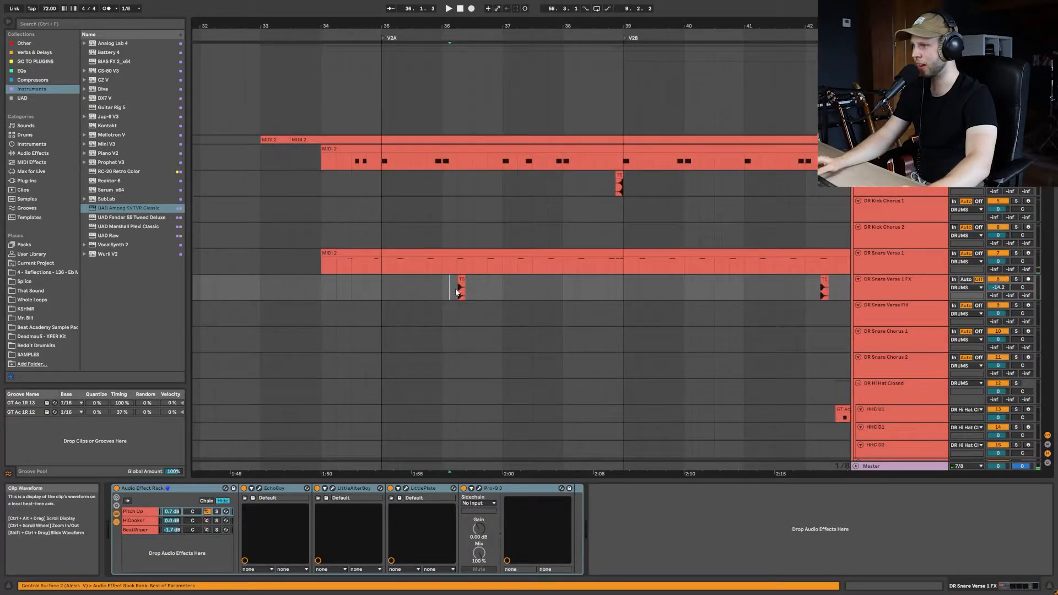
pyautogui.click(451, 291)
pyautogui.moveTo(451, 292); pyautogui.dragTo(473, 292)
pyautogui.click(469, 291)
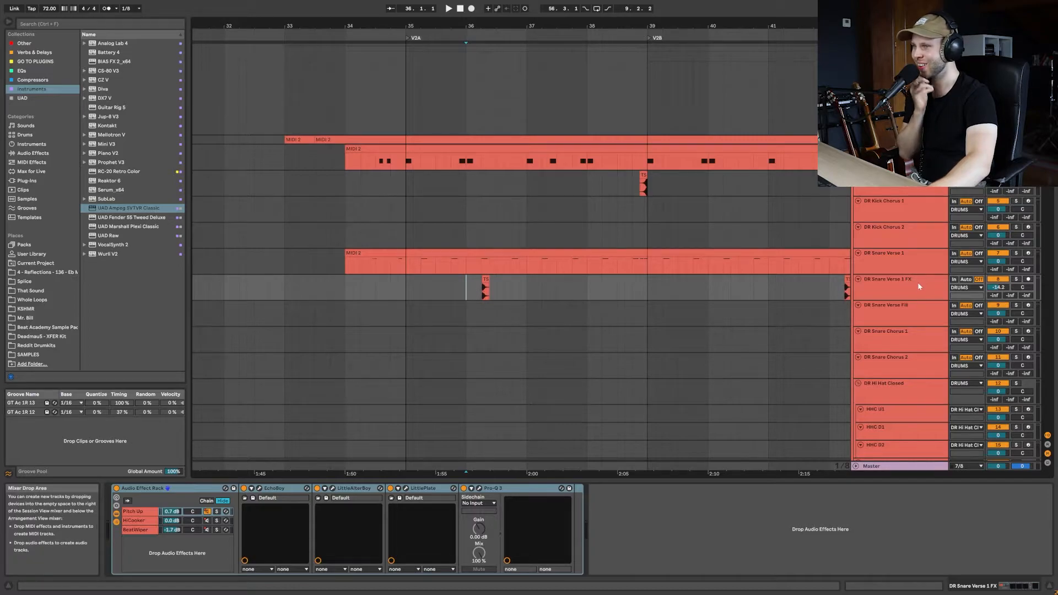
pyautogui.click(918, 278)
pyautogui.click(466, 287)
pyautogui.hscroll(1, 463, 298)
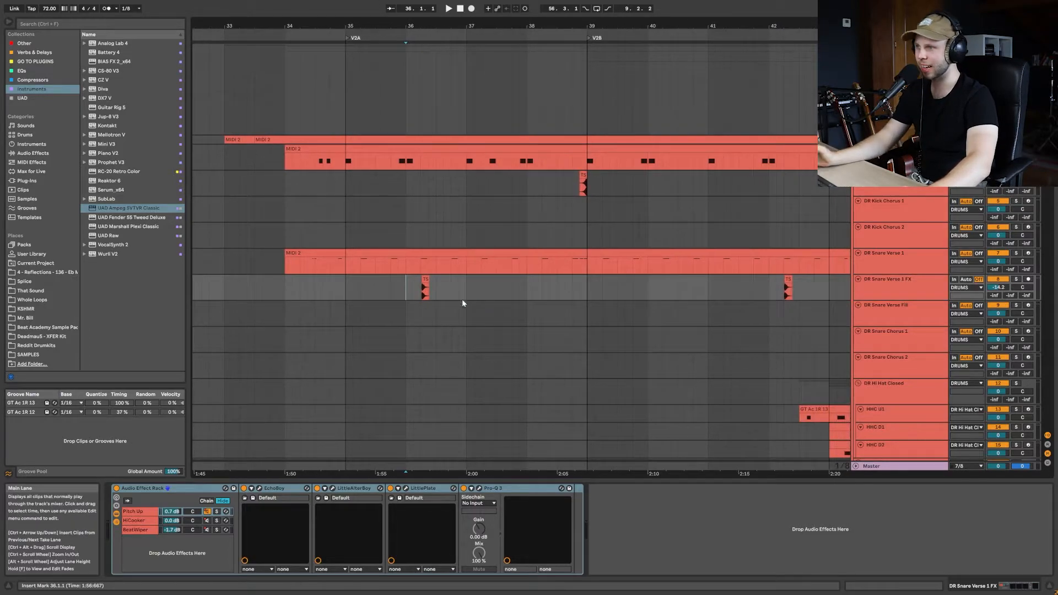
# Solo the DR Snare Verse 1 FX track and listen to its first clip from bar 36.2.1
pyautogui.click(413, 291)
pyautogui.click(1016, 280)
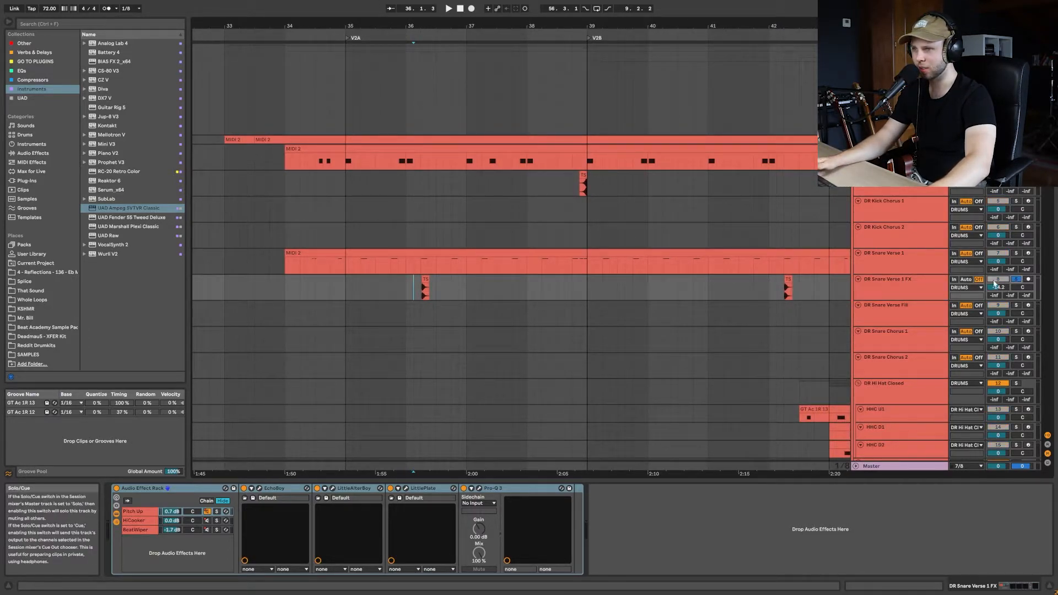
pyautogui.click(420, 287)
pyautogui.press('space')
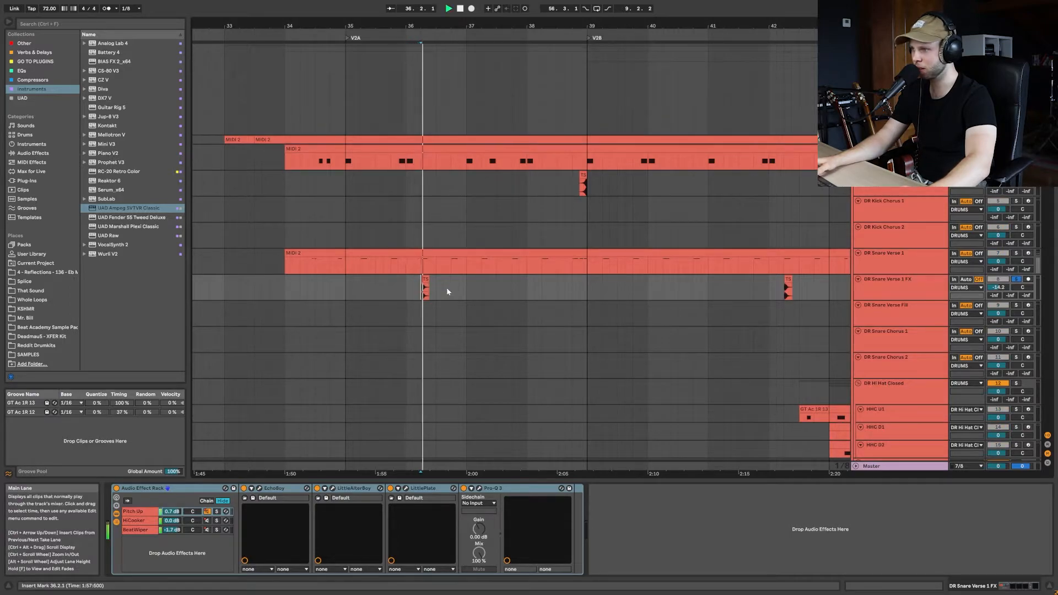
pyautogui.press('space')
# Solo the DR Snare Verse 1 track instead and listen to the dry snare around bar 36.2 for comparison
pyautogui.click(898, 288)
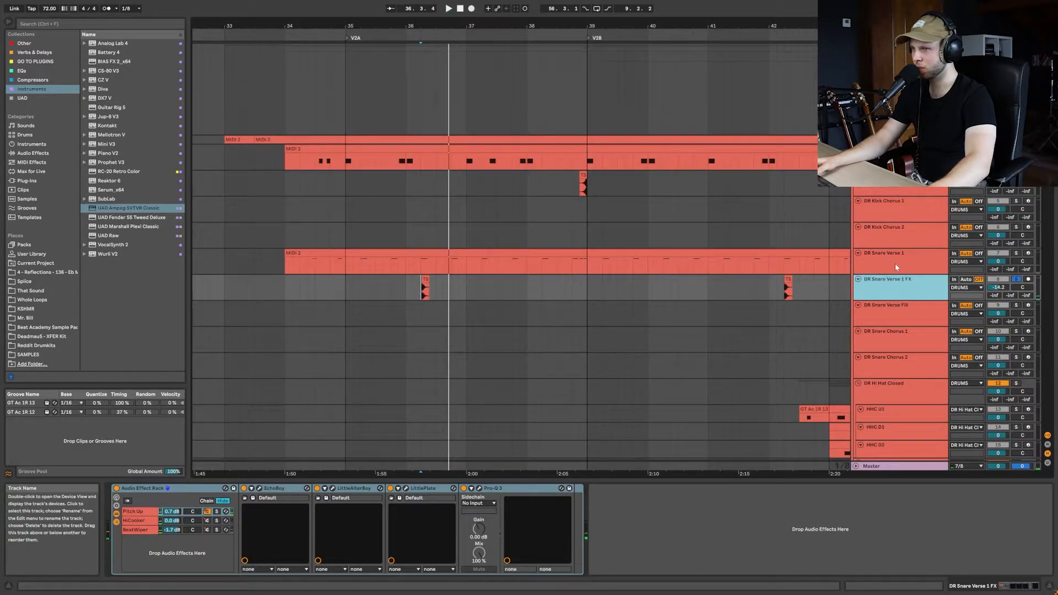
pyautogui.click(896, 264)
pyautogui.click(1015, 256)
pyautogui.click(1015, 258)
pyautogui.press('space')
pyautogui.press('space')
# Solo DR Snare Verse 1 FX again and inspect the Pitch Up, HiCooker and BeatWiper chains in its effect rack, including the EchoBoy plug-in
pyautogui.click(901, 285)
pyautogui.click(1016, 280)
pyautogui.click(878, 291)
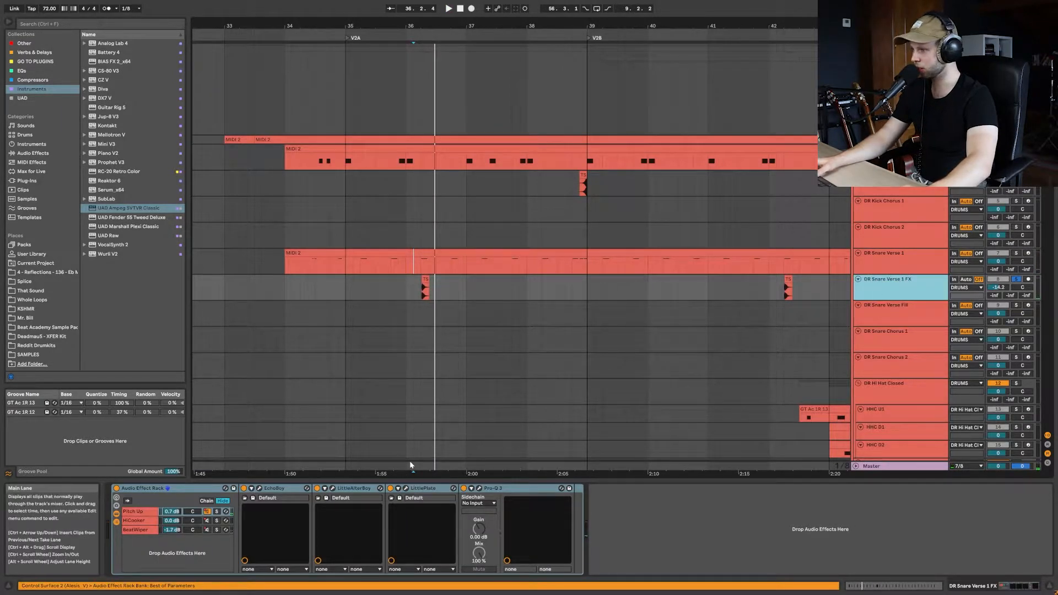
pyautogui.click(125, 512)
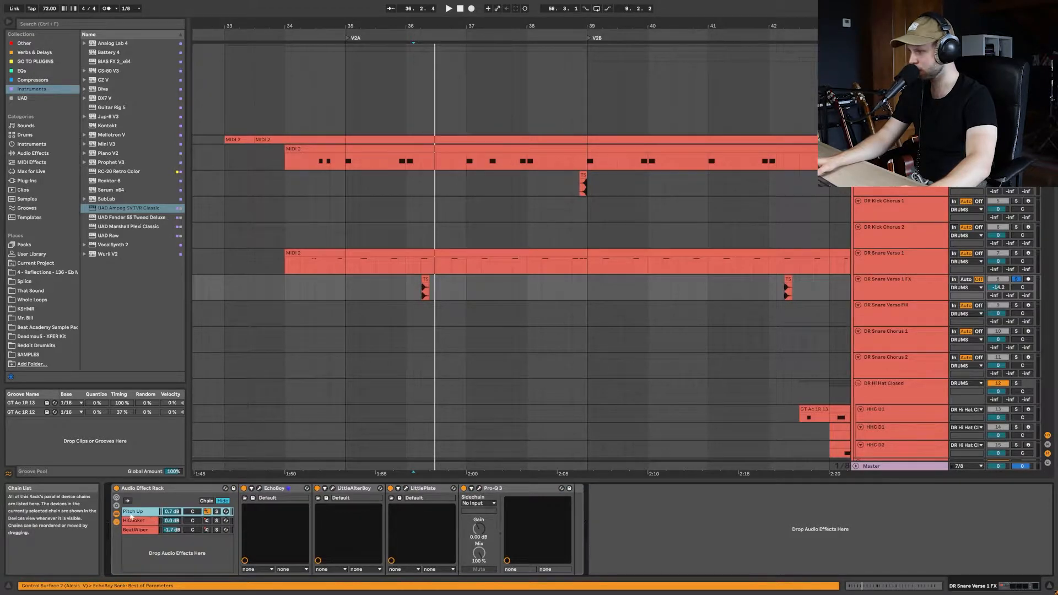
pyautogui.click(261, 489)
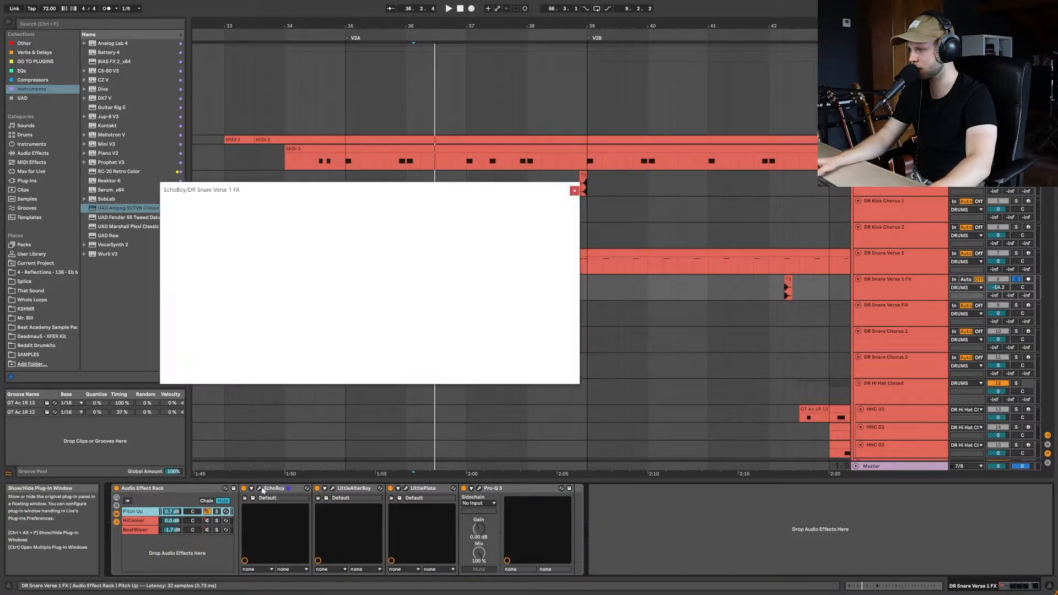
pyautogui.click(260, 488)
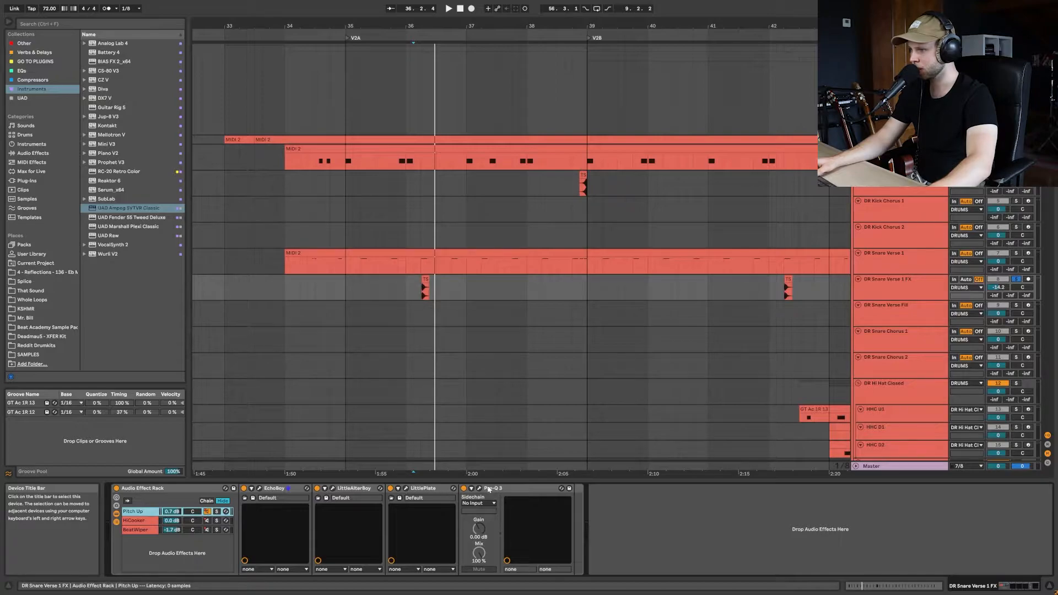
pyautogui.click(143, 521)
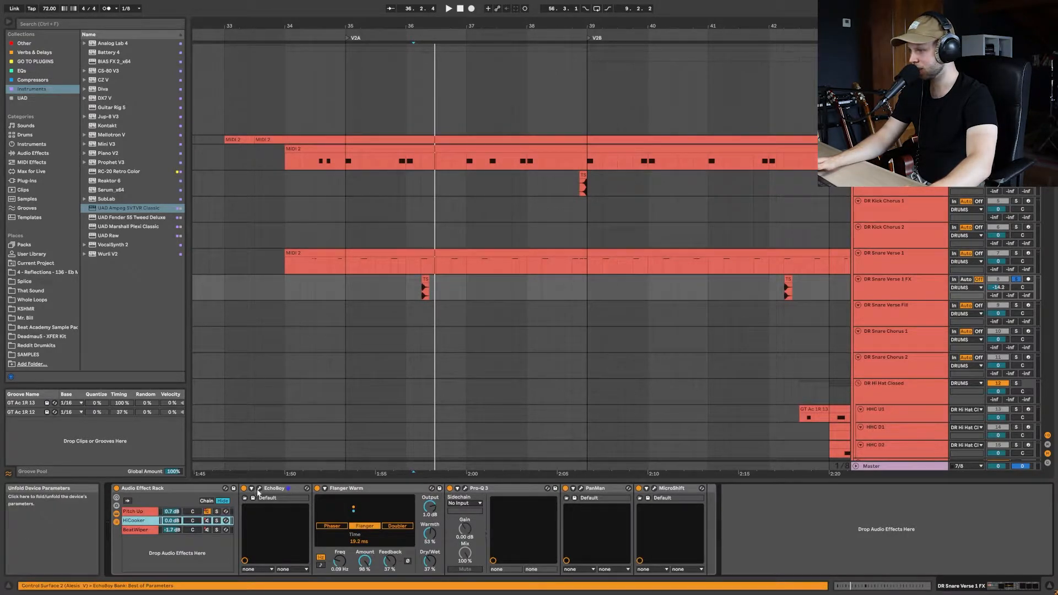
pyautogui.click(138, 530)
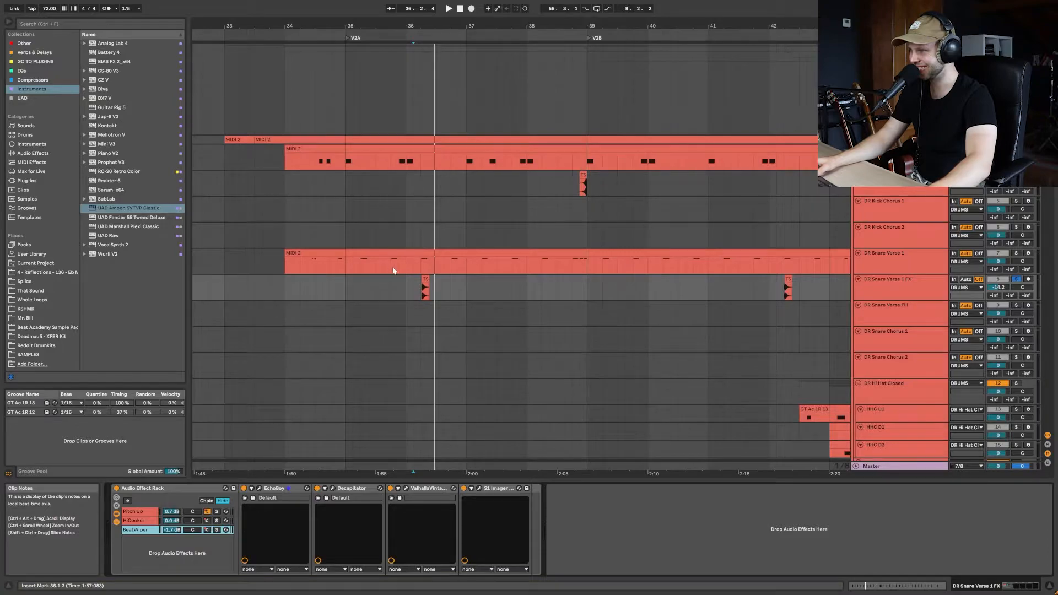
# Listen to the snare effect from bar 36.2.1 and show the automation lanes of the DR Snare Verse 1 FX track
pyautogui.click(424, 285)
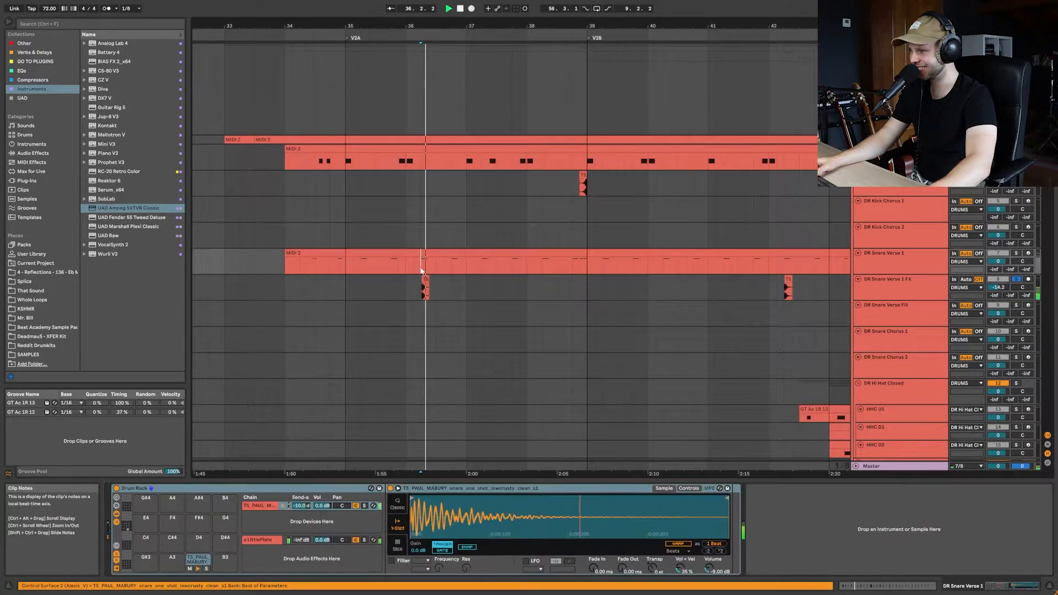
pyautogui.click(895, 286)
pyautogui.press('a')
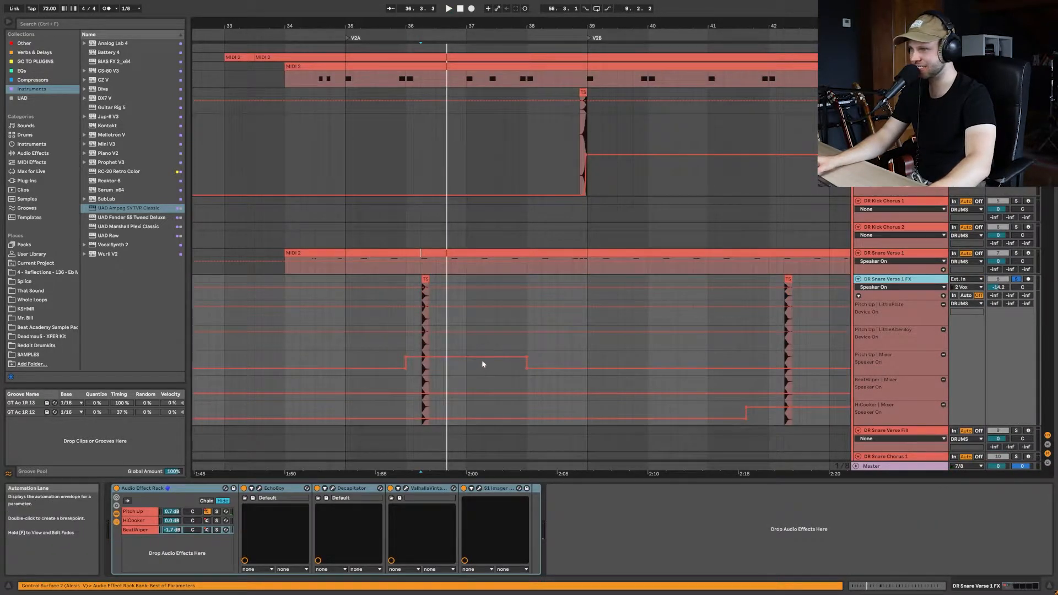
pyautogui.scroll(-1, 480, 366)
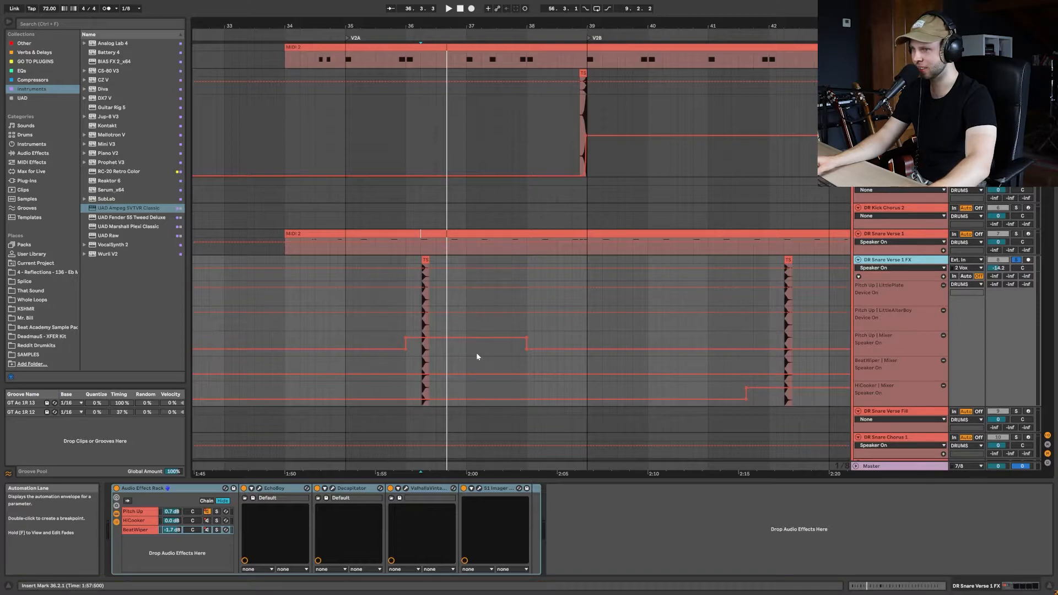
pyautogui.hscroll(2, 527, 359)
# Play the first snare effect clip under the Pitch Up automation twice and display the Pitch Up chain's devices
pyautogui.click(359, 350)
pyautogui.press('space')
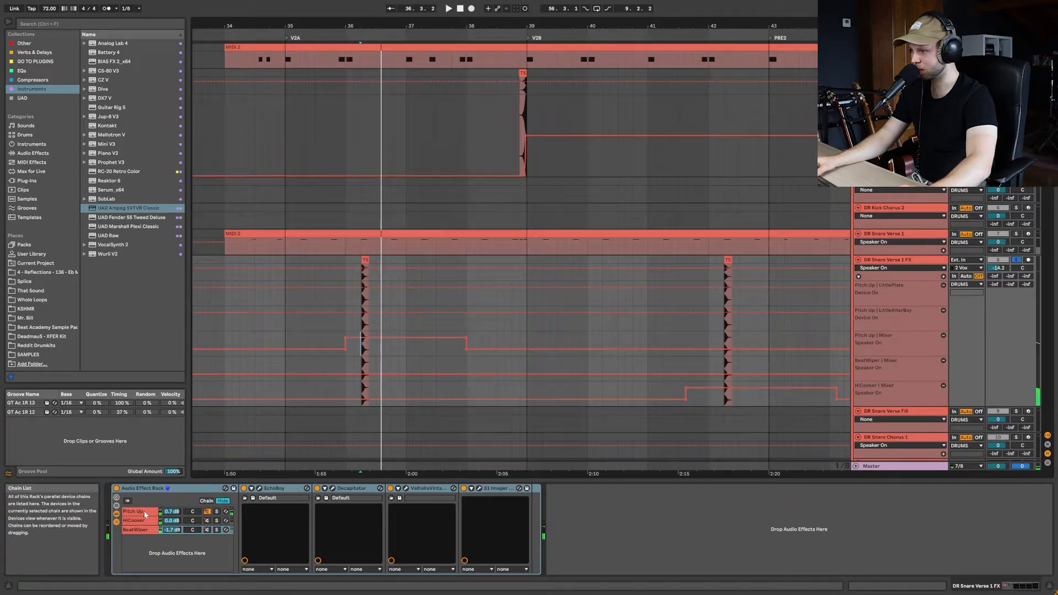
pyautogui.click(145, 514)
pyautogui.click(361, 325)
pyautogui.press('space')
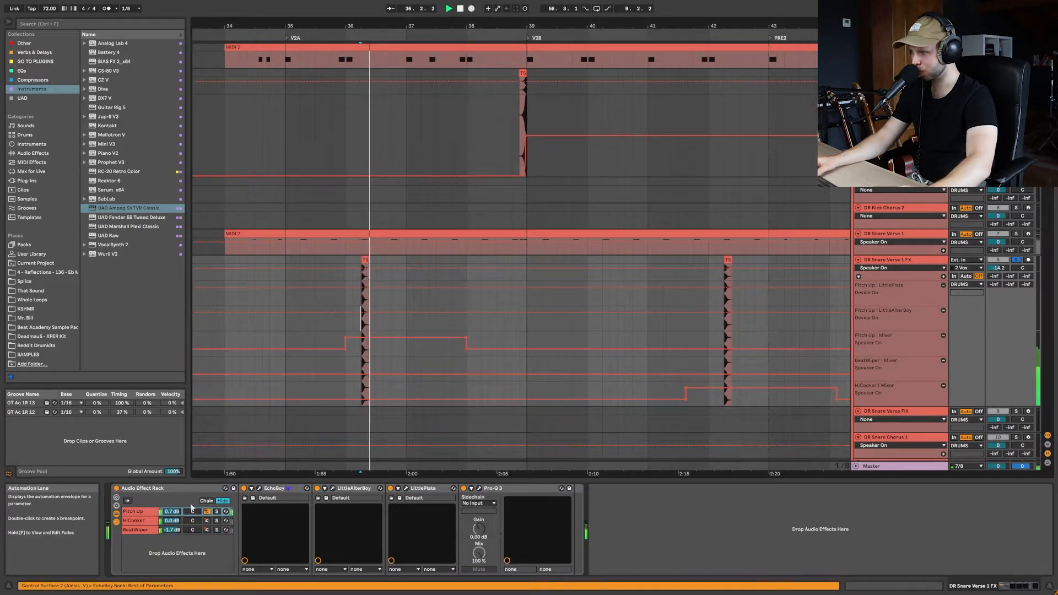
# Move the insert marker to the second snare effect clip at bar 42.2.1 and examine its HiCooker automation
pyautogui.click(724, 333)
pyautogui.press('space')
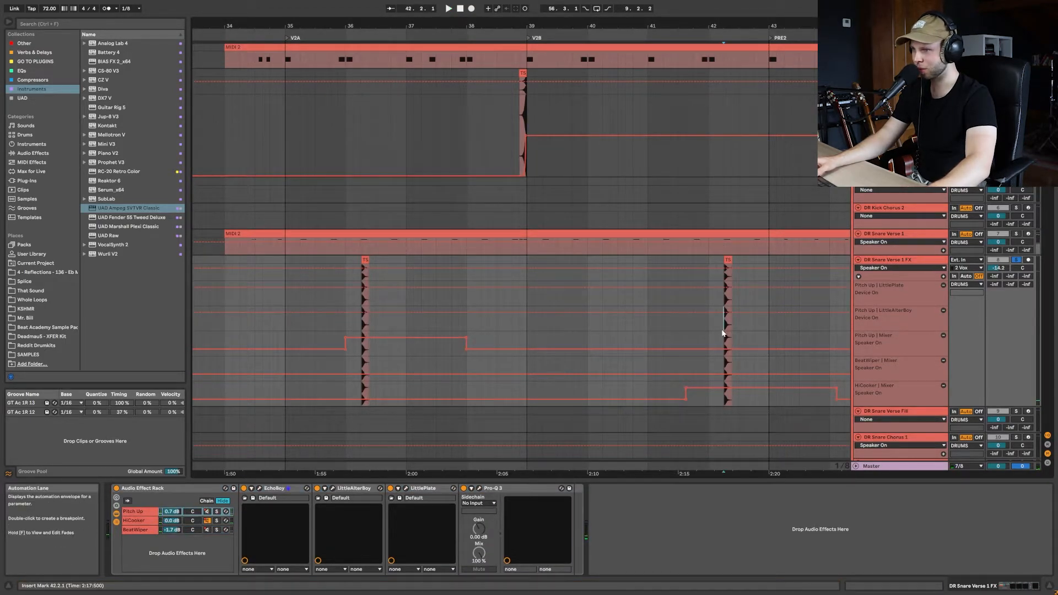
pyautogui.hscroll(4, 726, 345)
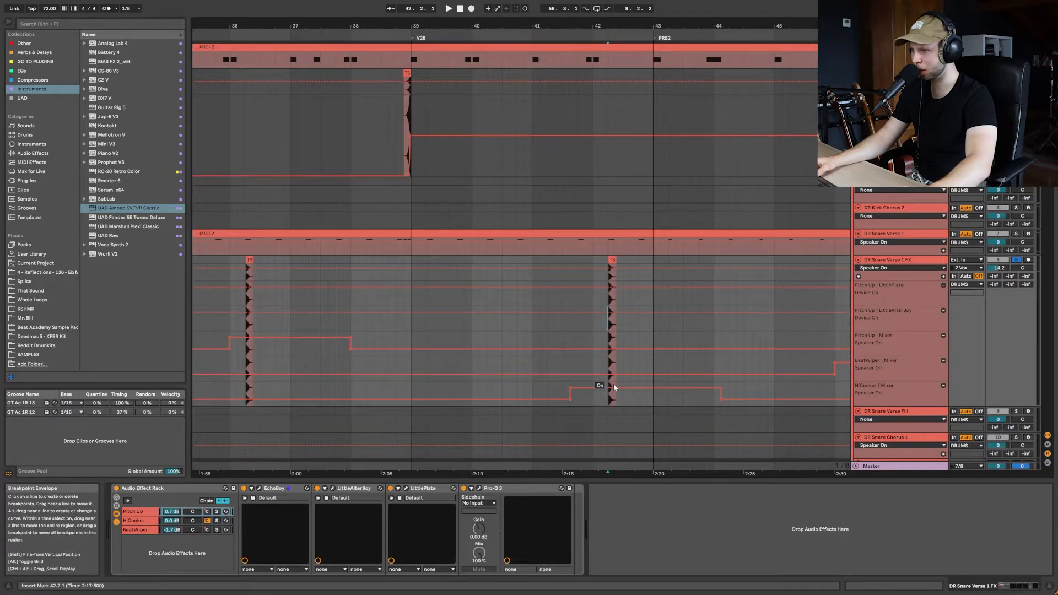
# Play the soloed DR Snare Verse 1 FX hits at bars 42 and 46
pyautogui.press('space')
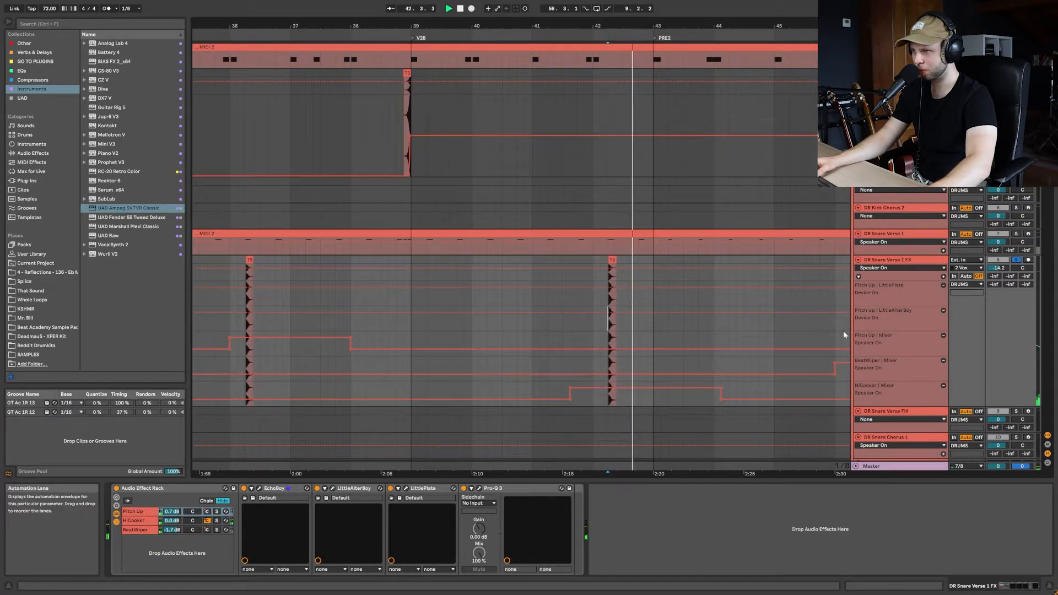
pyautogui.press('space')
pyautogui.hscroll(7, 708, 343)
pyautogui.click(637, 325)
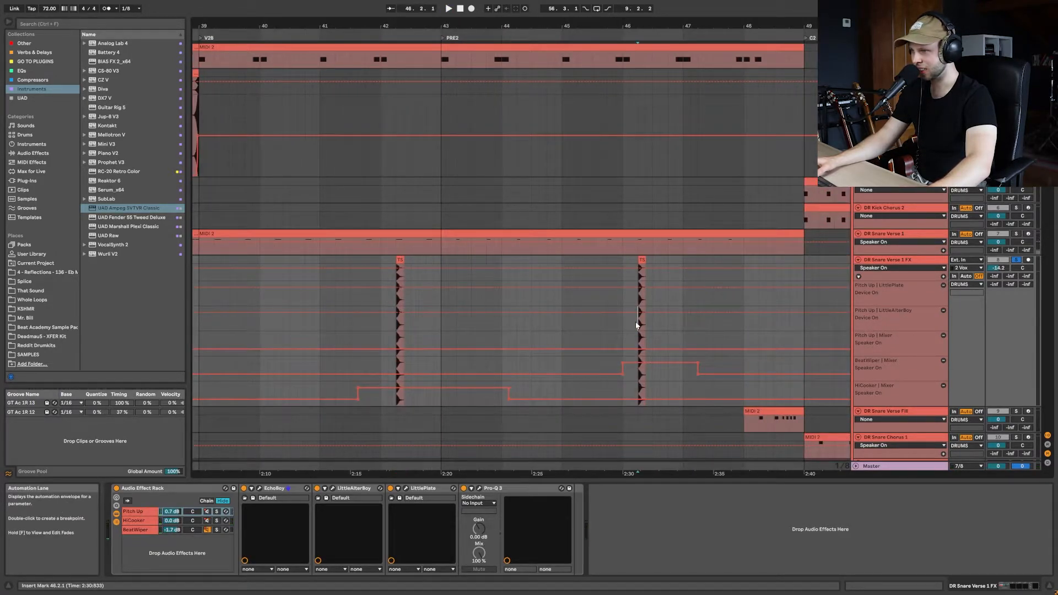
pyautogui.press('space')
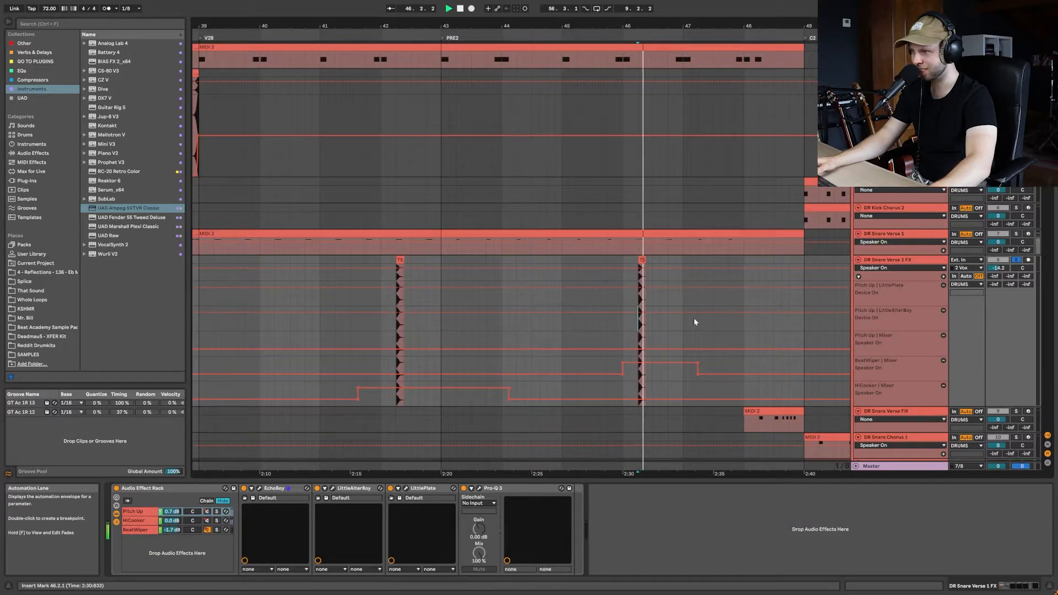
pyautogui.press('space')
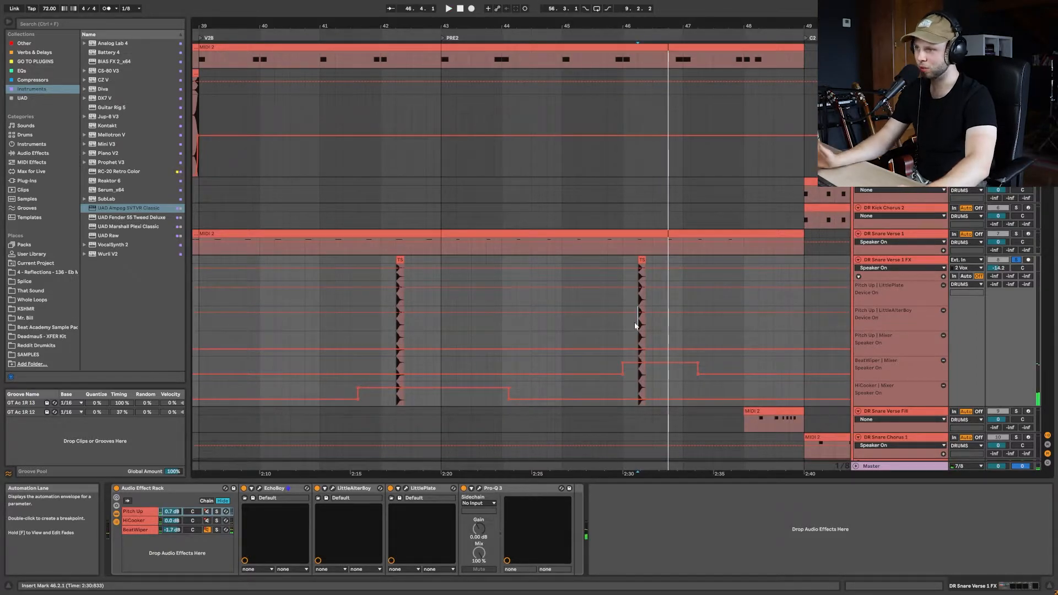
# Unsolo DR Snare Verse 1 FX and play its bar 46 hit in the full mix from 45.3.3
pyautogui.scroll(4, 1018, 251)
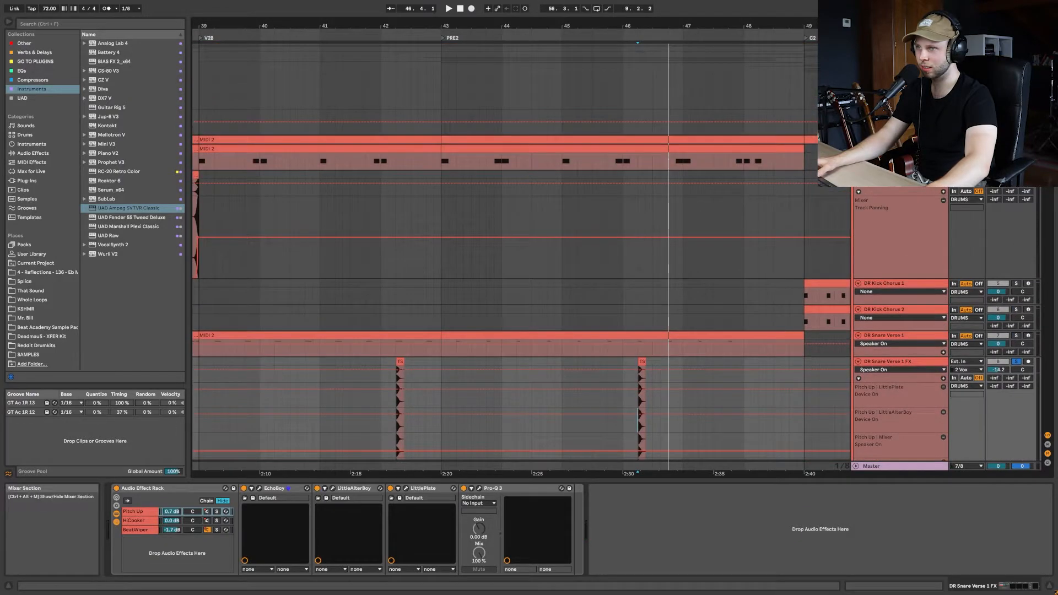
pyautogui.click(600, 406)
pyautogui.press('space')
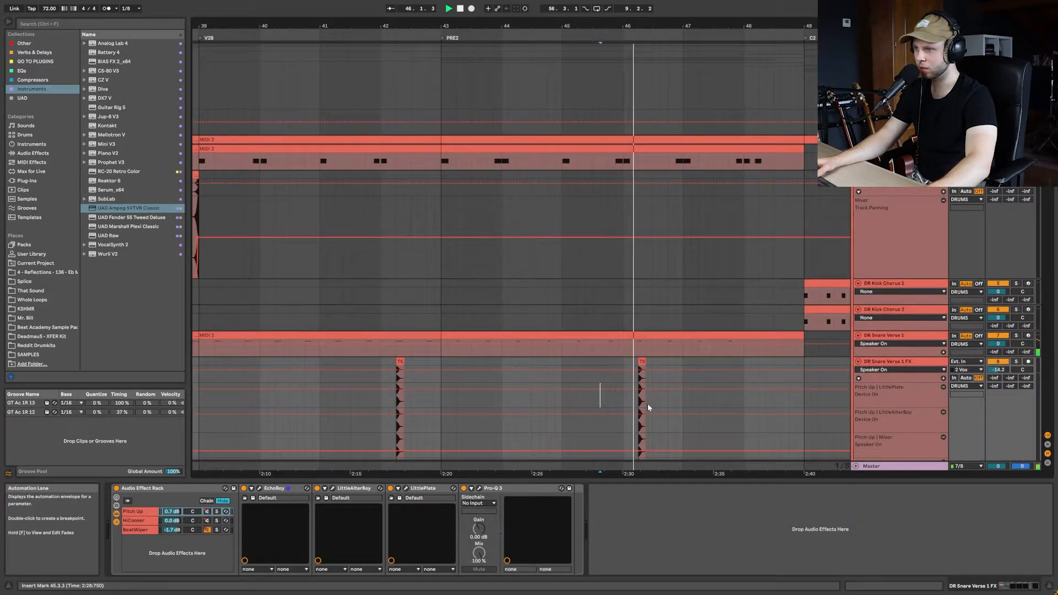
# Play from 46.1.1 with DR Snare Verse 1 FX soloed, and again with DR Snare Verse 1 soloed too
pyautogui.click(629, 401)
pyautogui.click(622, 402)
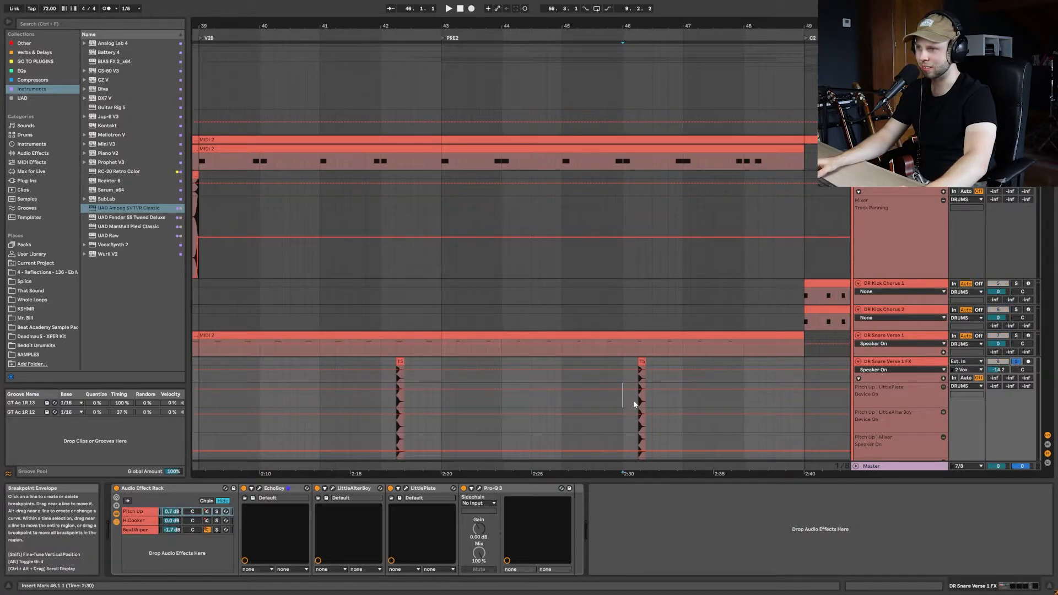
pyautogui.press('space')
pyautogui.press('space')
pyautogui.press('space')
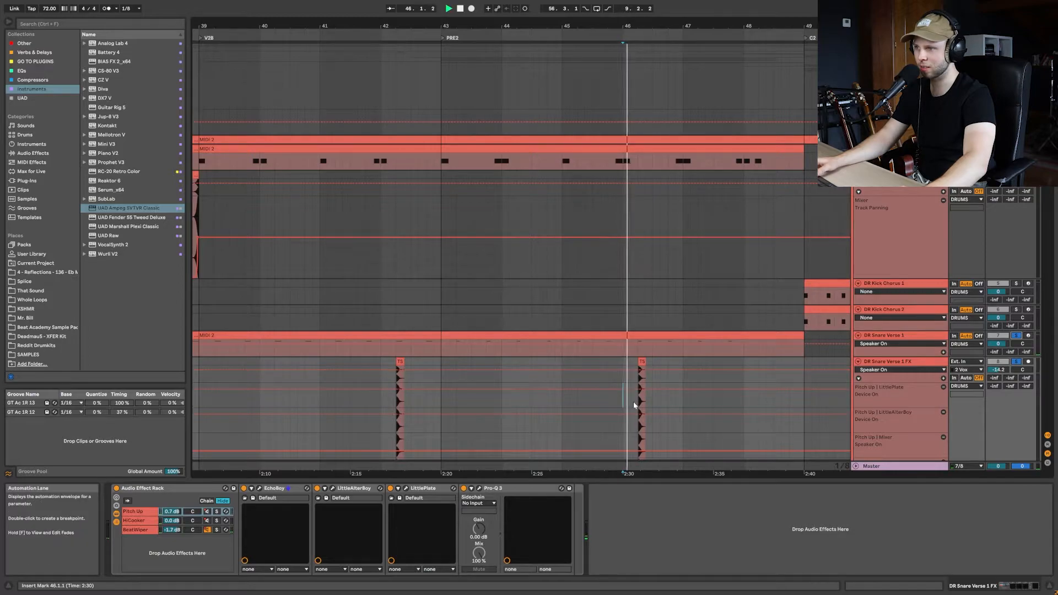
pyautogui.press('space')
# Hide the automation lanes in the arrangement
pyautogui.click(607, 404)
pyautogui.hscroll(-10, 551, 402)
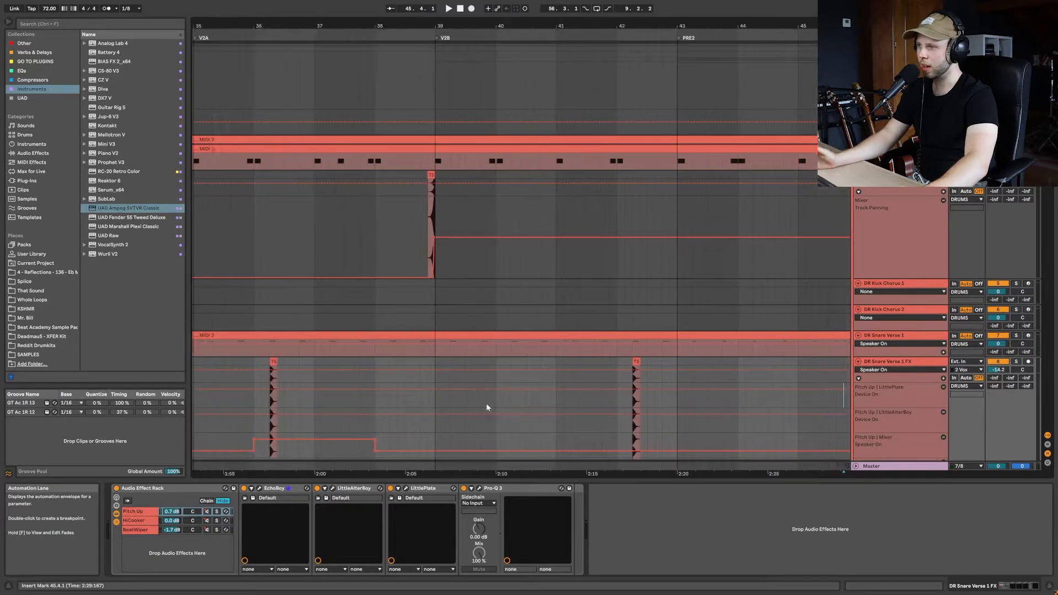
pyautogui.hscroll(-3, 486, 402)
pyautogui.press('a')
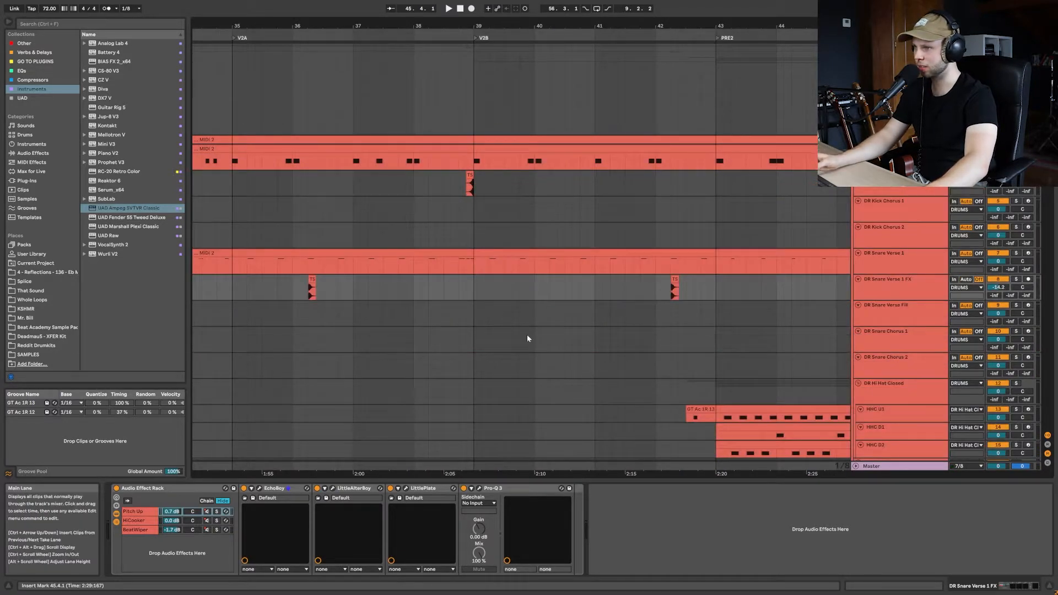
# Play the full mix over the last snare FX clip, starting from 46.1.1
pyautogui.click(643, 296)
pyautogui.scroll(-6, 639, 300)
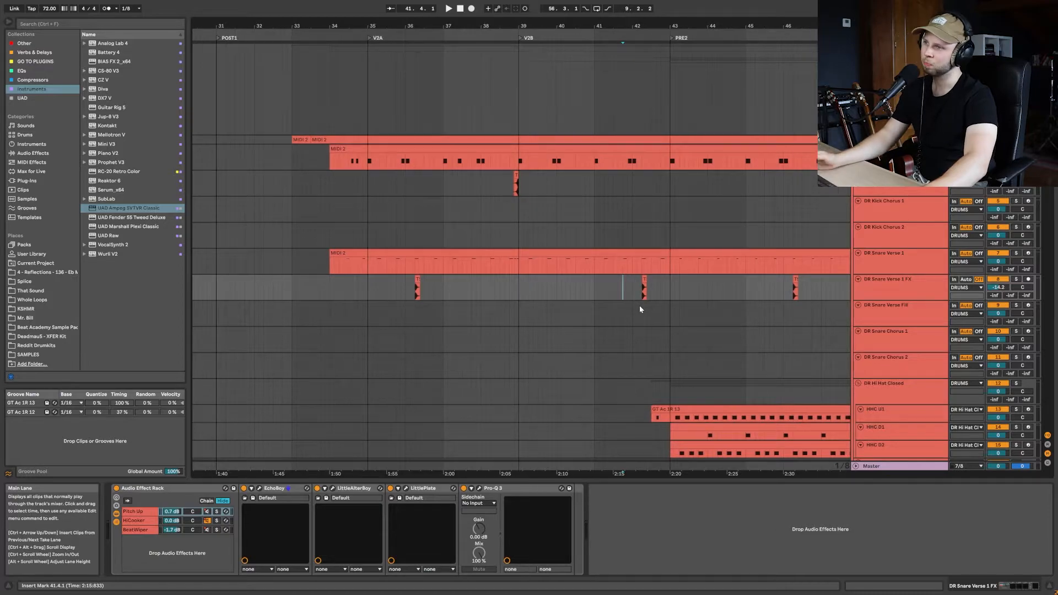
pyautogui.click(444, 290)
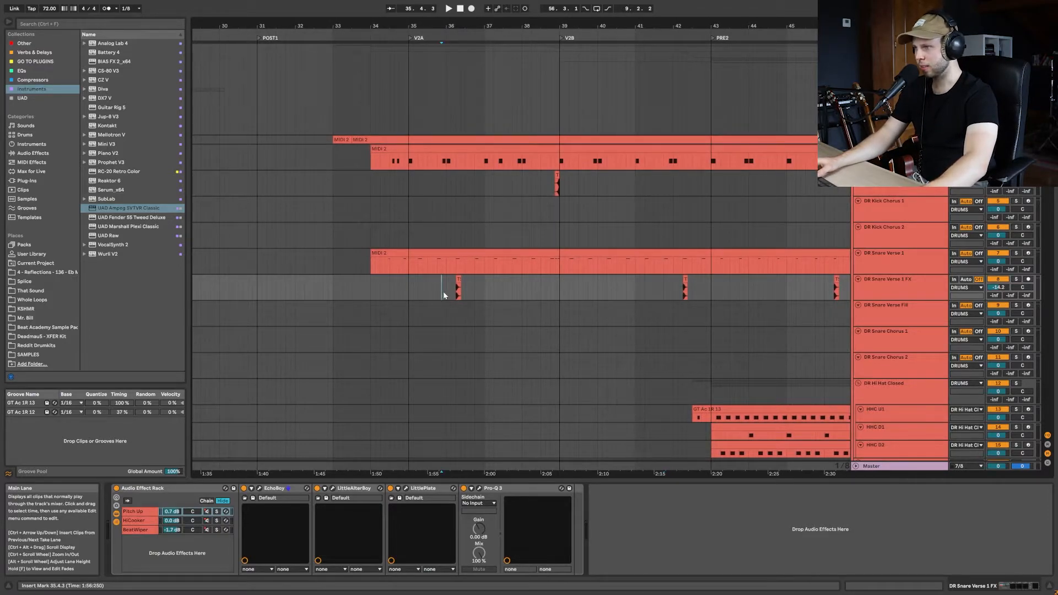
pyautogui.hscroll(1, 446, 296)
pyautogui.hscroll(4, 788, 293)
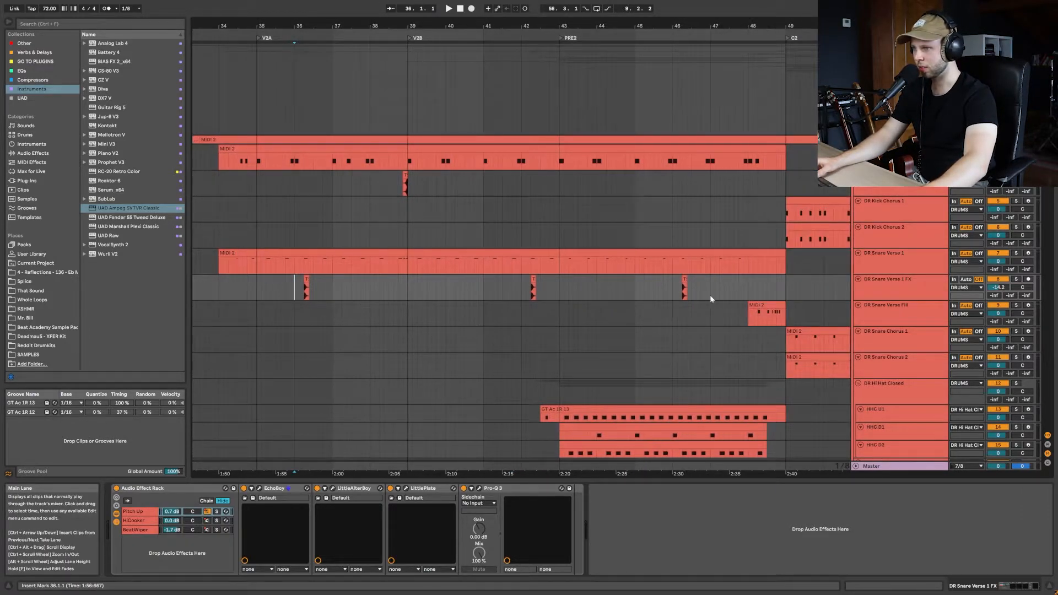
pyautogui.press('space')
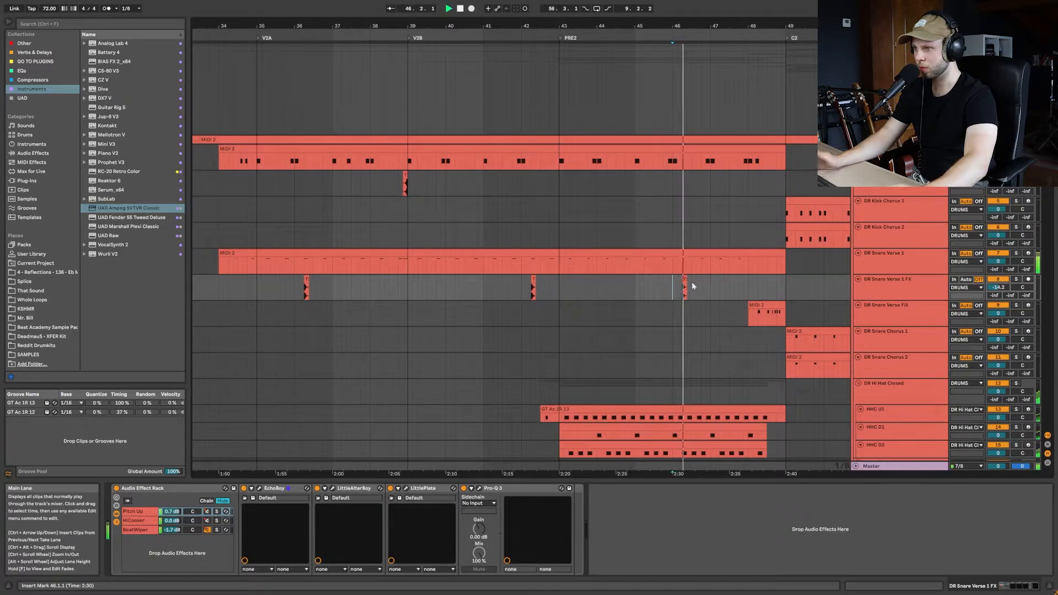
pyautogui.press('space')
# Play the full mix over the other two snare FX clips, starting from 42.1.1 and 36.1.1
pyautogui.click(521, 296)
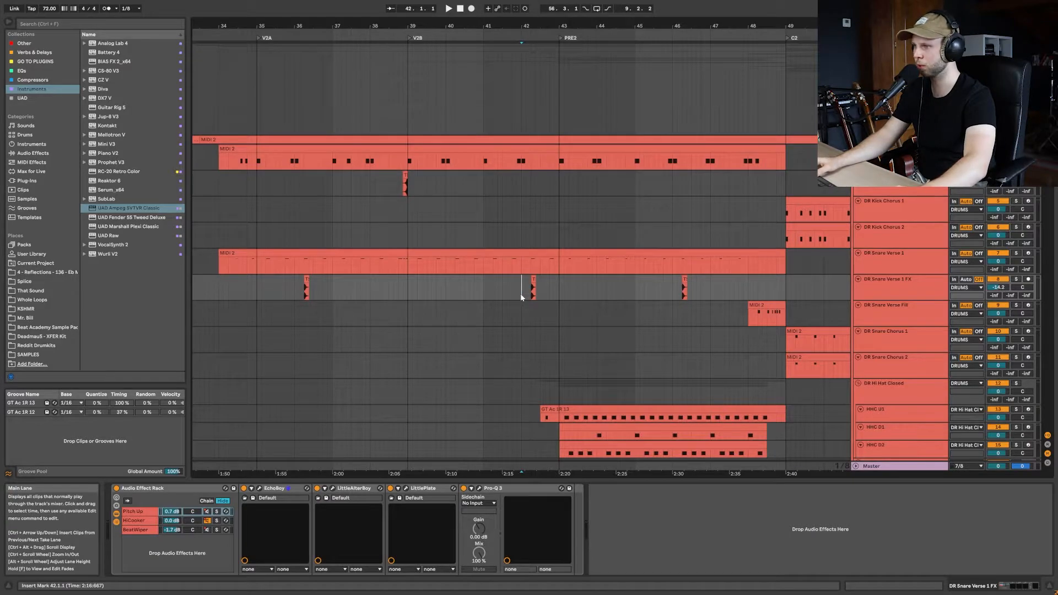
pyautogui.press('space')
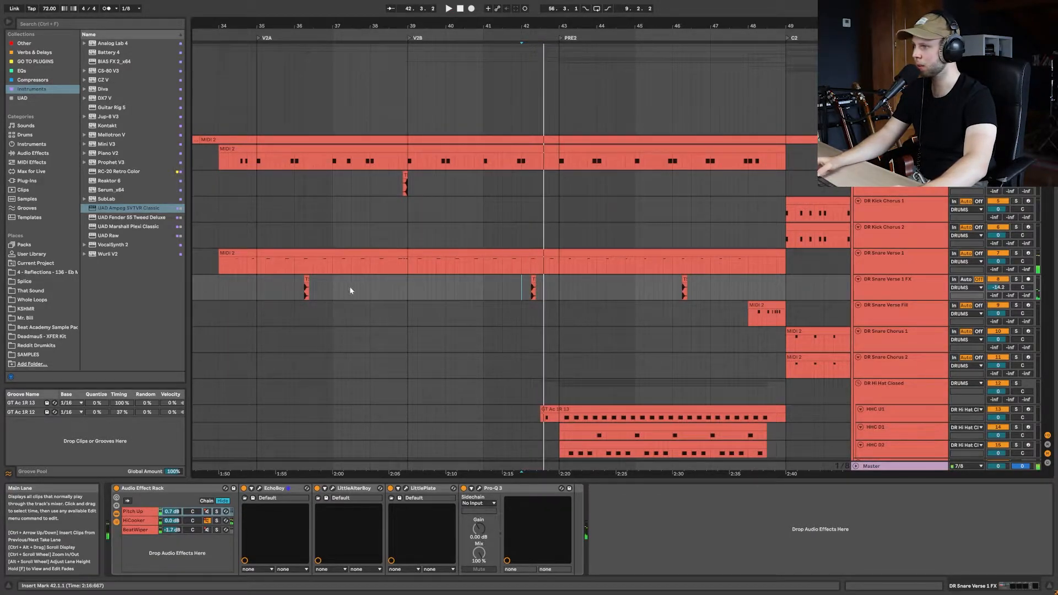
pyautogui.click(295, 287)
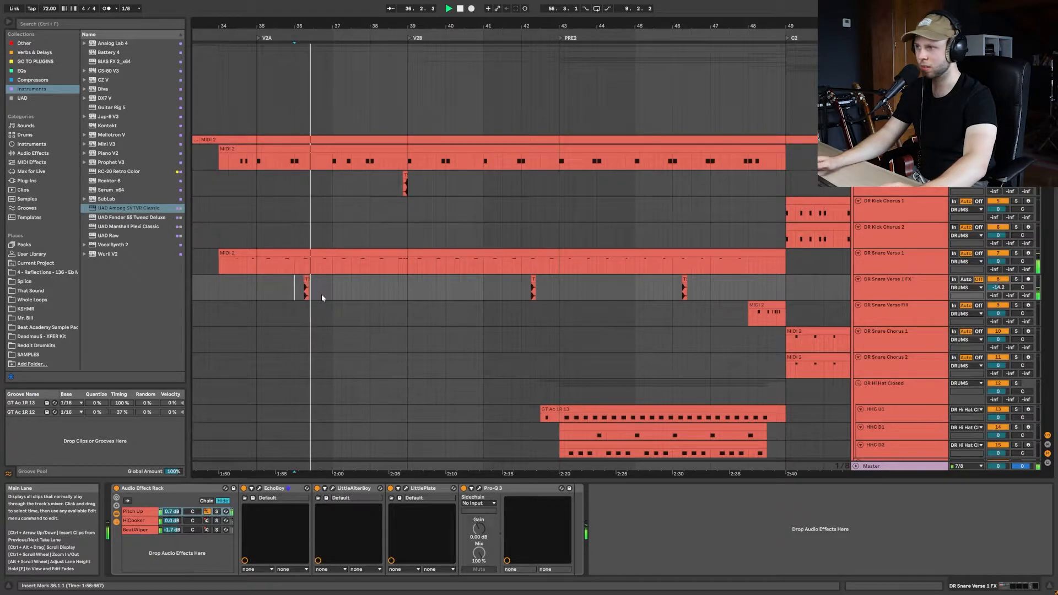
pyautogui.press('space')
# Start playback of the lead-in to section V2A from 34.3.1 on the BS Electric 2 track
pyautogui.hscroll(-3, 322, 295)
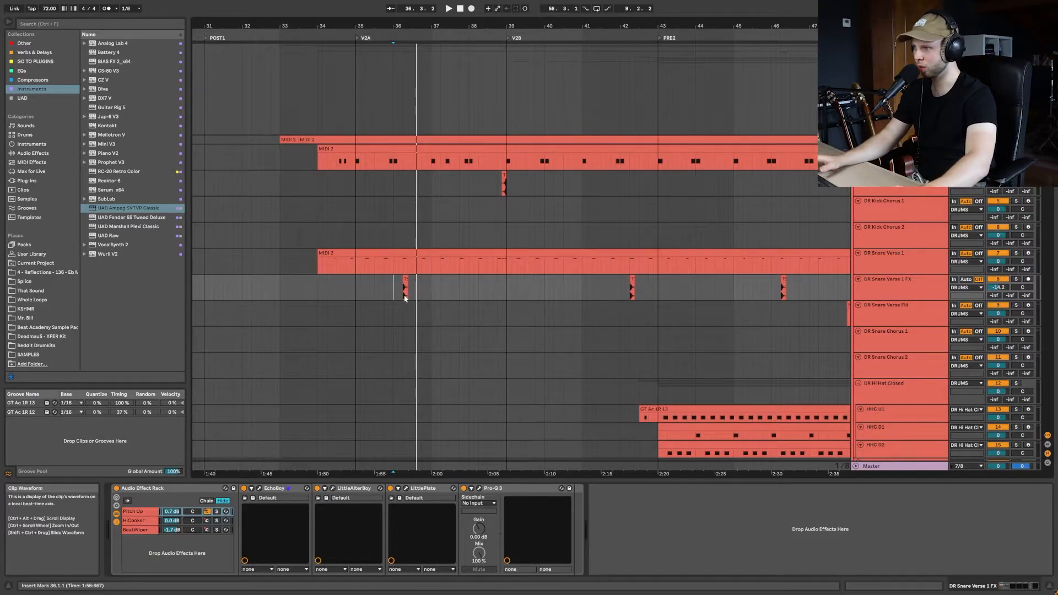
pyautogui.scroll(-6, 433, 267)
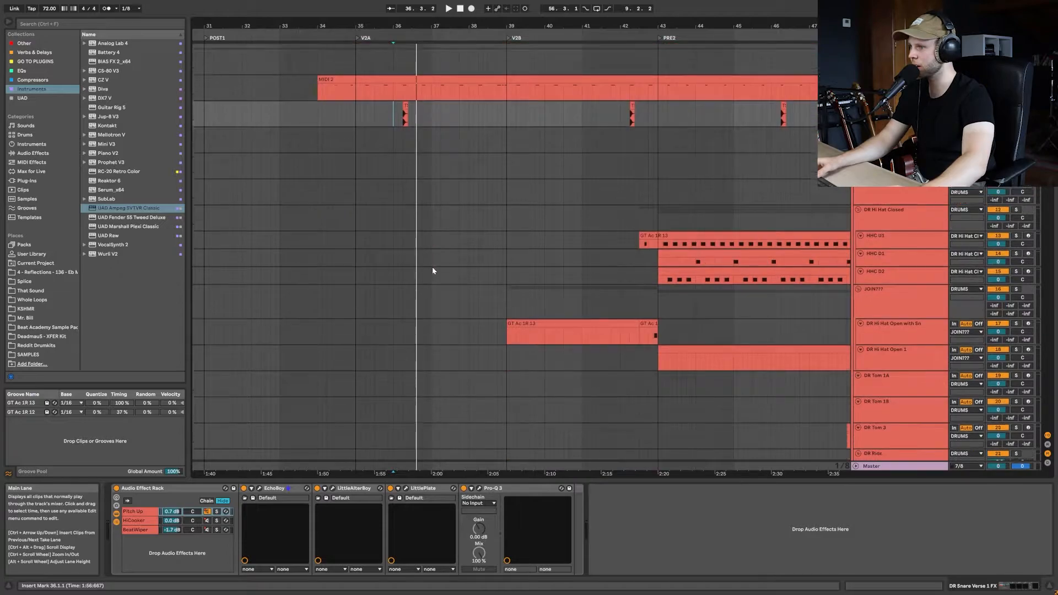
pyautogui.scroll(6, 432, 269)
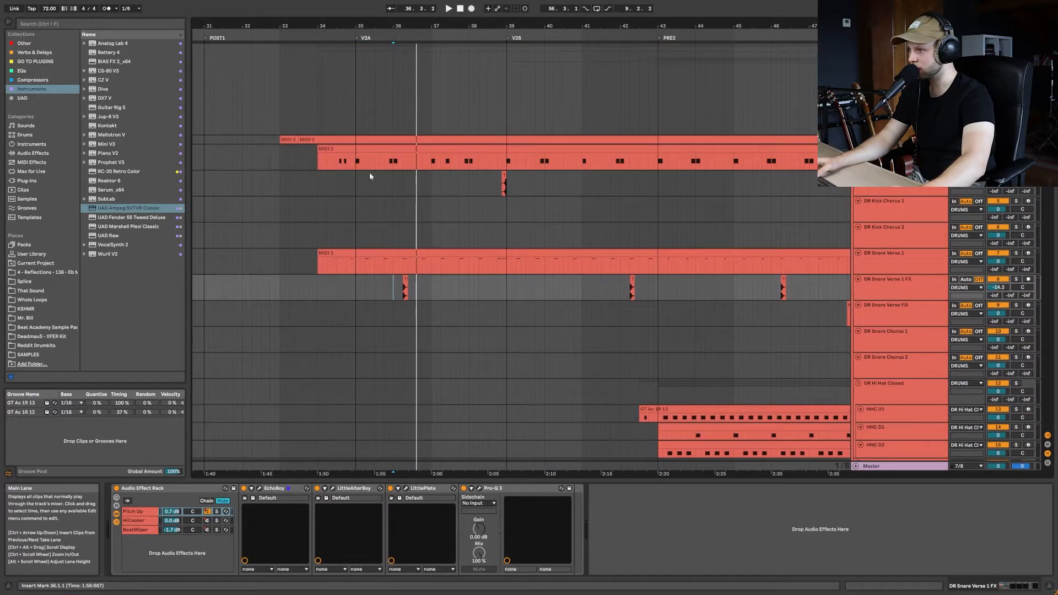
pyautogui.click(357, 263)
pyautogui.click(482, 270)
pyautogui.scroll(-20, 482, 268)
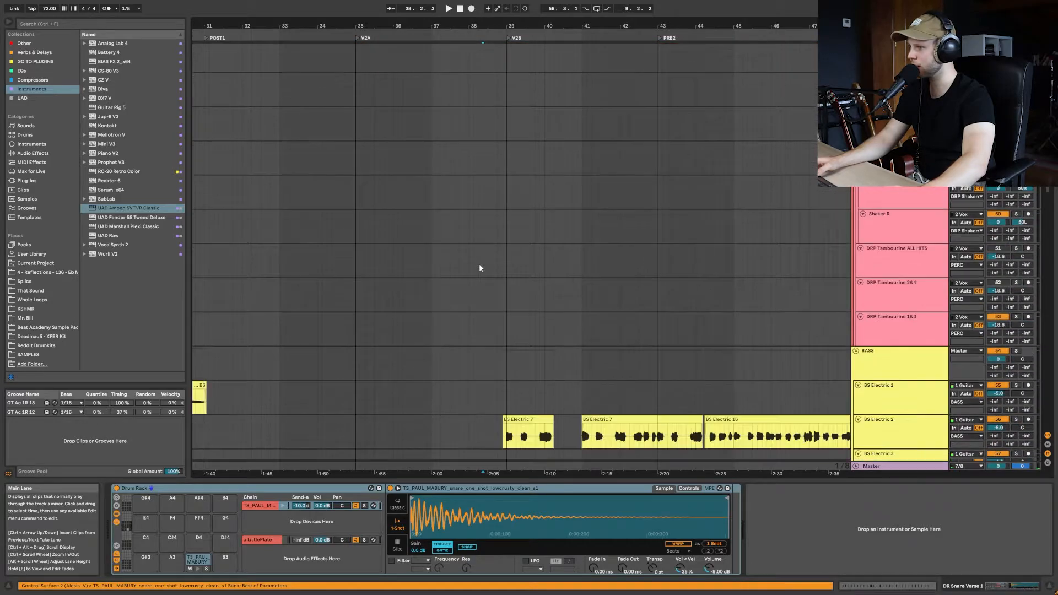
pyautogui.scroll(1, 407, 156)
pyautogui.click(339, 112)
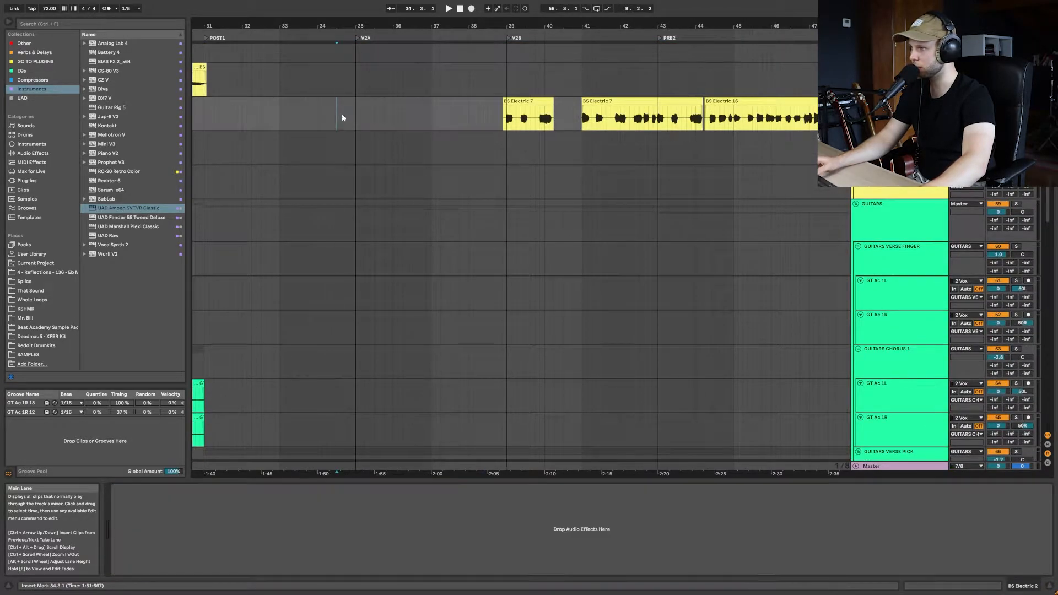
pyautogui.press('space')
# Examine the guitar and verse 2 harmony vocal clips in section V2A during playback
pyautogui.scroll(-8, 405, 220)
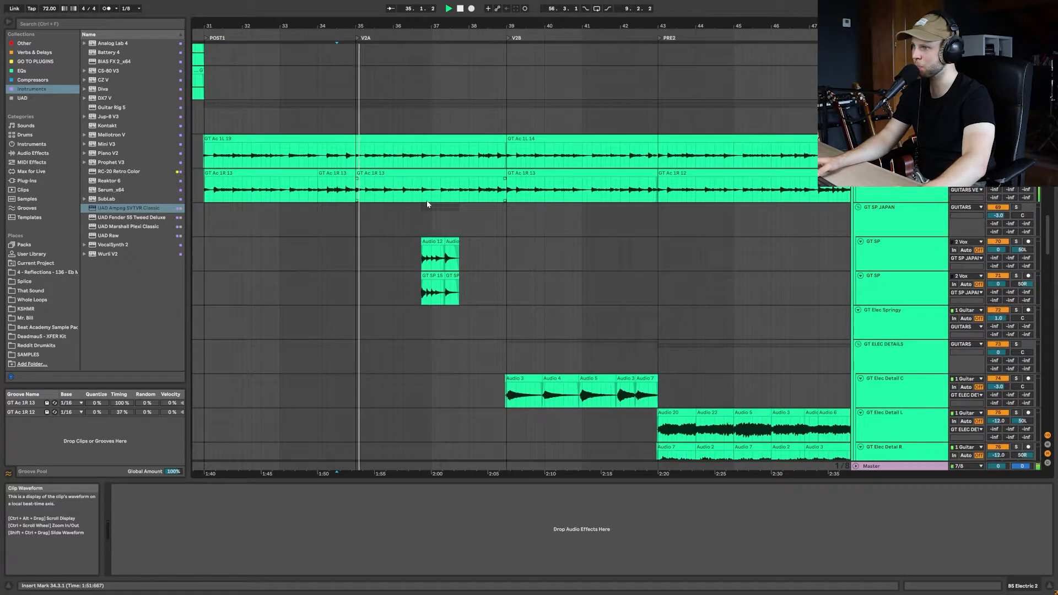
pyautogui.click(404, 253)
pyautogui.scroll(3, 408, 253)
pyautogui.scroll(-20, 416, 306)
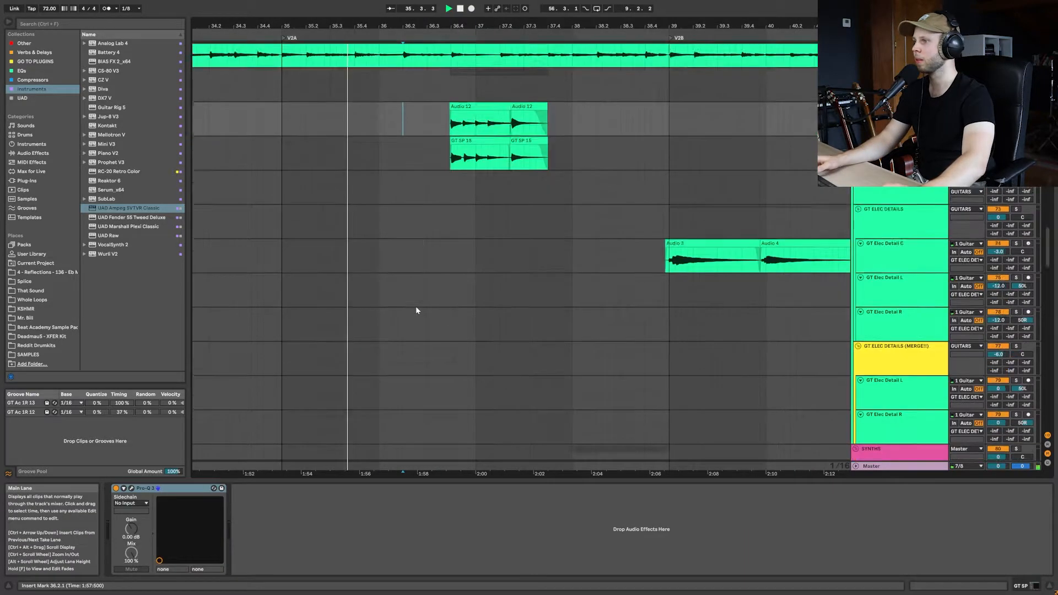
pyautogui.scroll(-10, 489, 268)
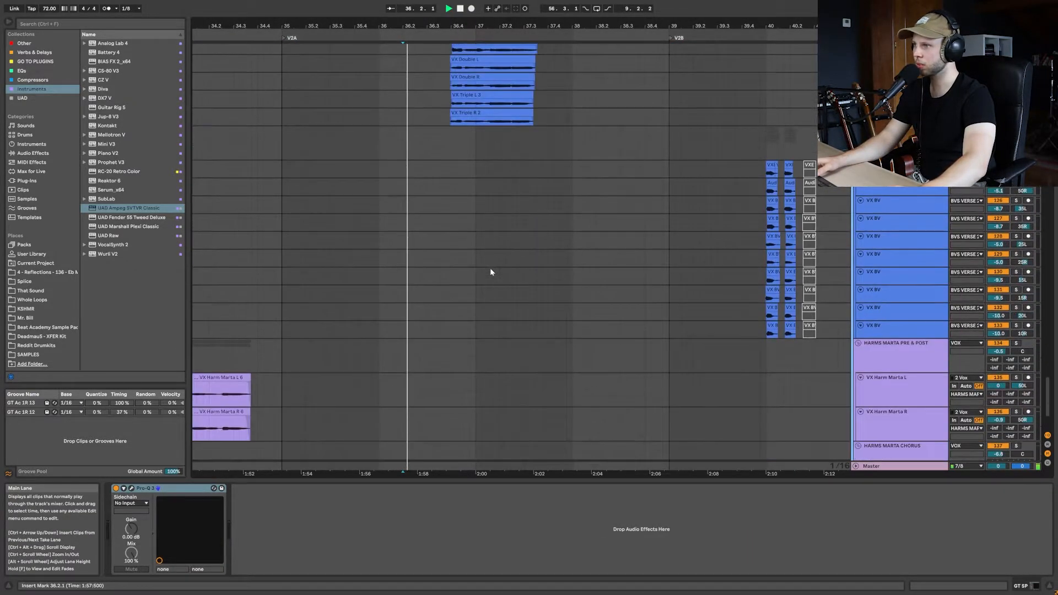
pyautogui.scroll(4, 489, 284)
pyautogui.hscroll(2, 474, 318)
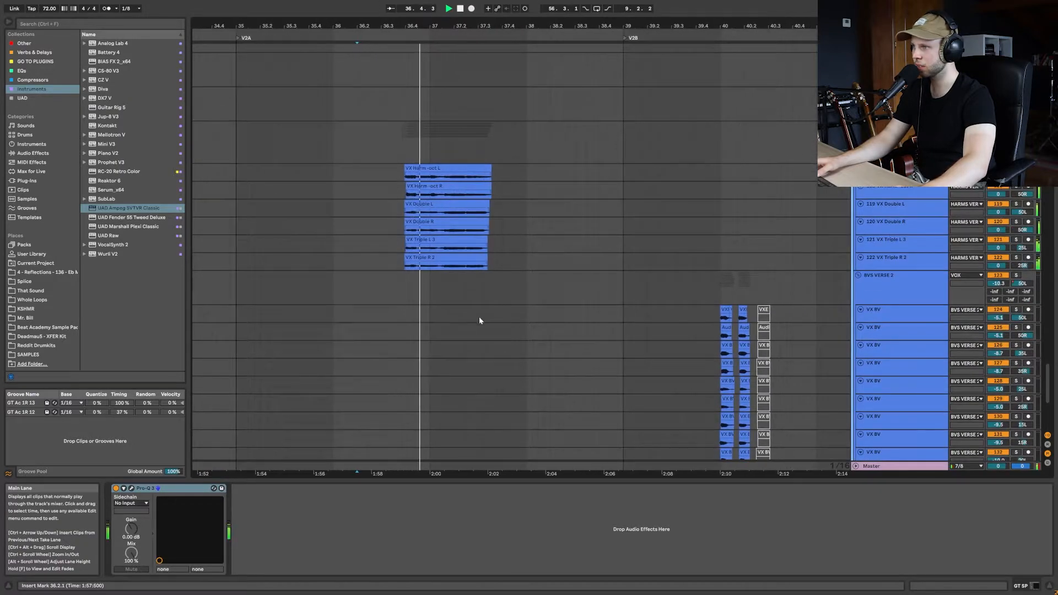
pyautogui.scroll(1, 493, 283)
pyautogui.hscroll(-3, 518, 284)
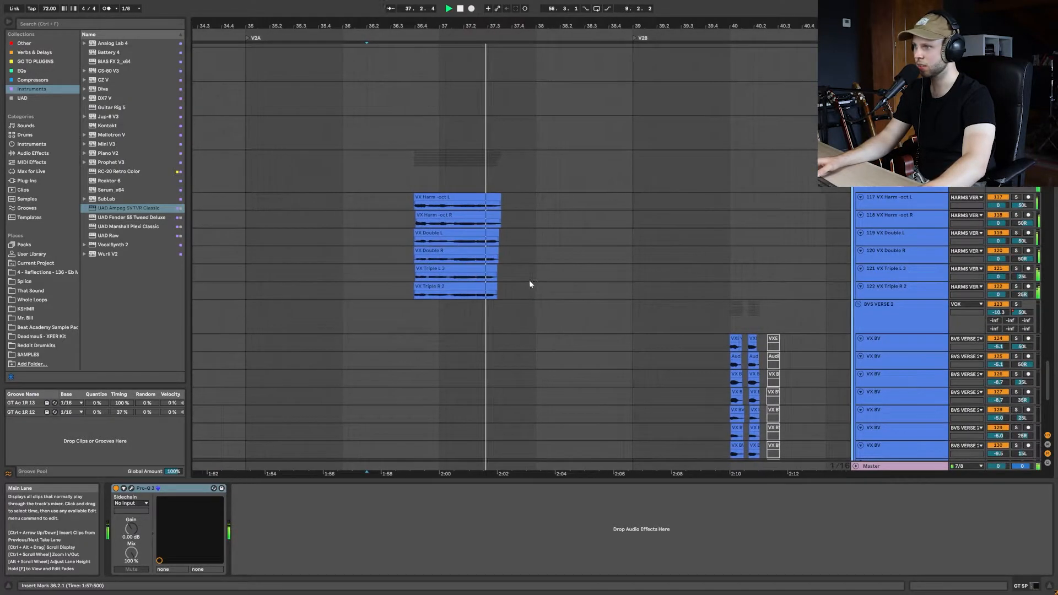
# Place the insert marker at 36.3.3 on the HARMS VERSE 2 group and stop playback
pyautogui.click(543, 285)
pyautogui.scroll(-2, 542, 286)
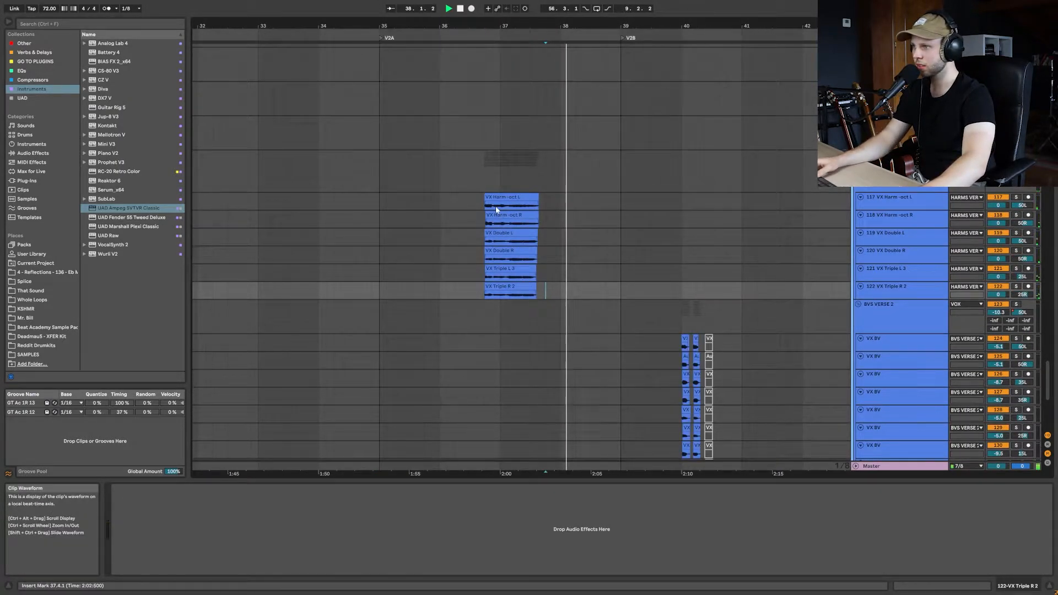
pyautogui.click(477, 172)
pyautogui.press('space')
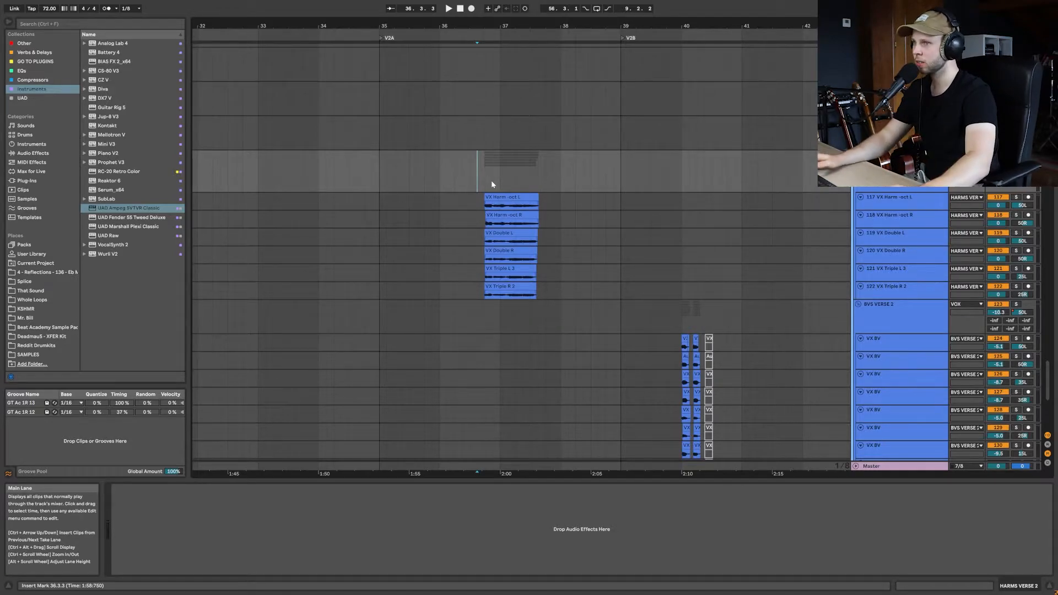
# Solo the lead vocal and play its VX LV 1 clip in section V2A from 35.3.3
pyautogui.scroll(15, 484, 202)
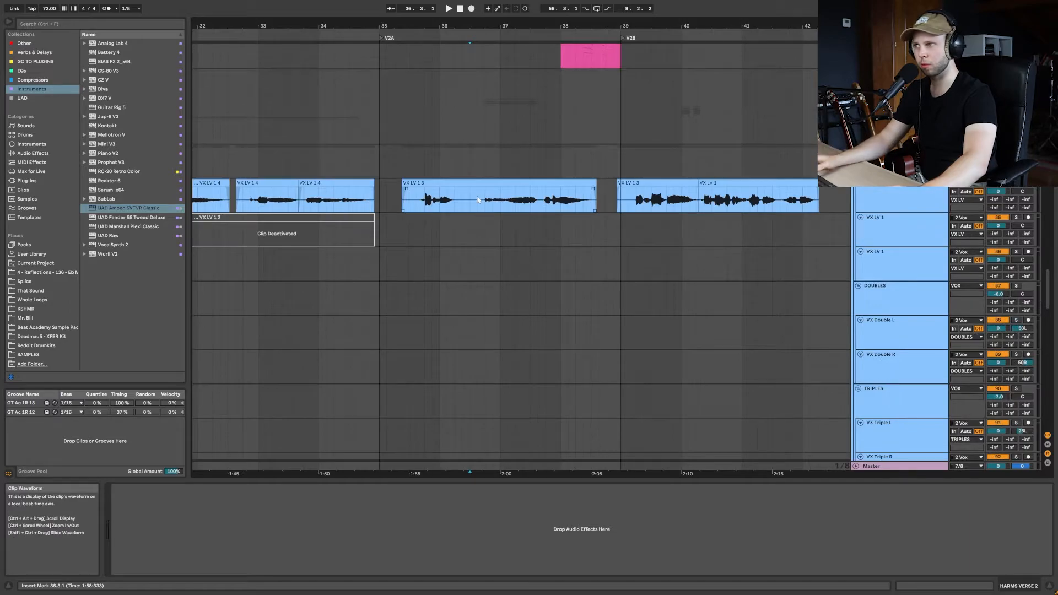
pyautogui.click(426, 199)
pyautogui.press('space')
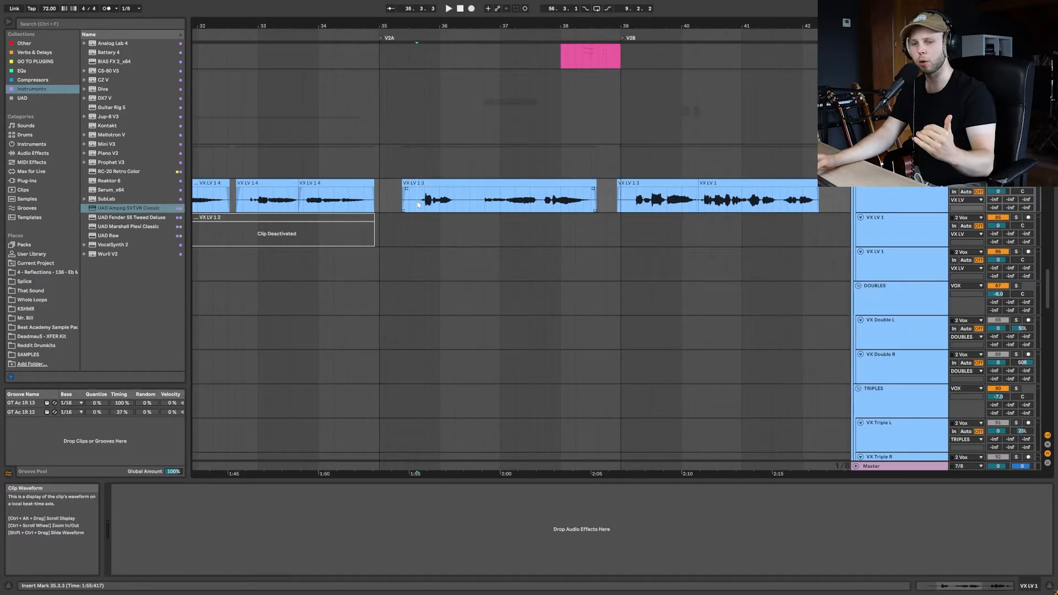
pyautogui.press('space')
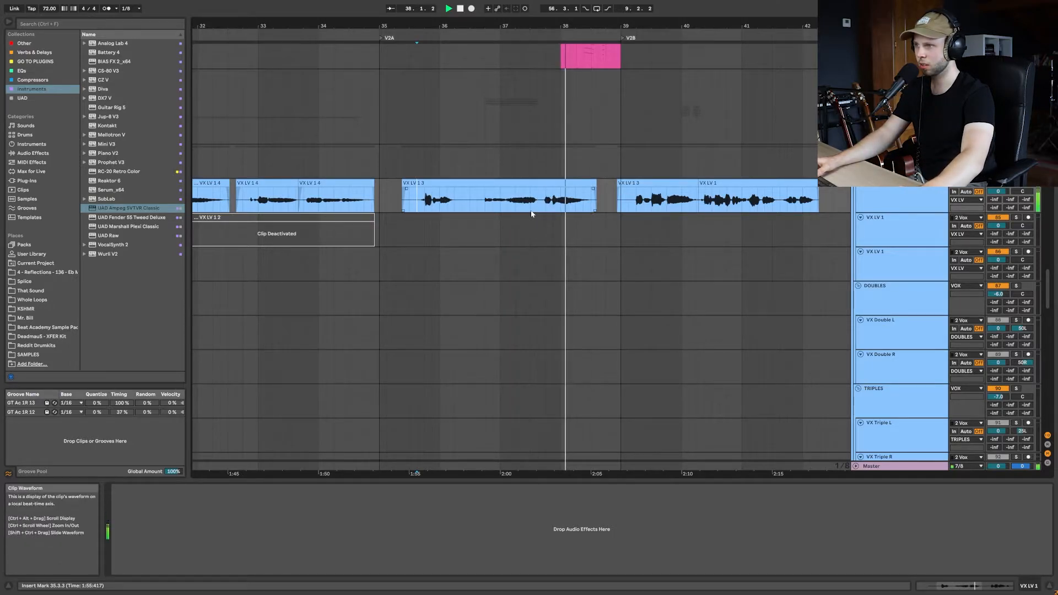
pyautogui.press('space')
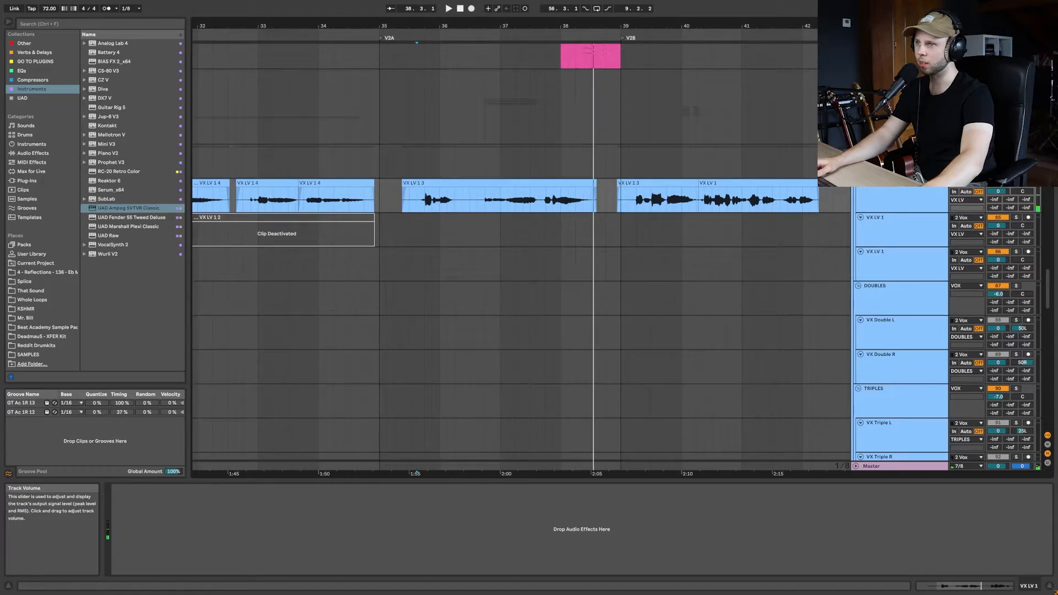
# Solo the HARMS VERSE 2 vocal group
pyautogui.scroll(-10, 631, 231)
pyautogui.scroll(-10, 631, 231)
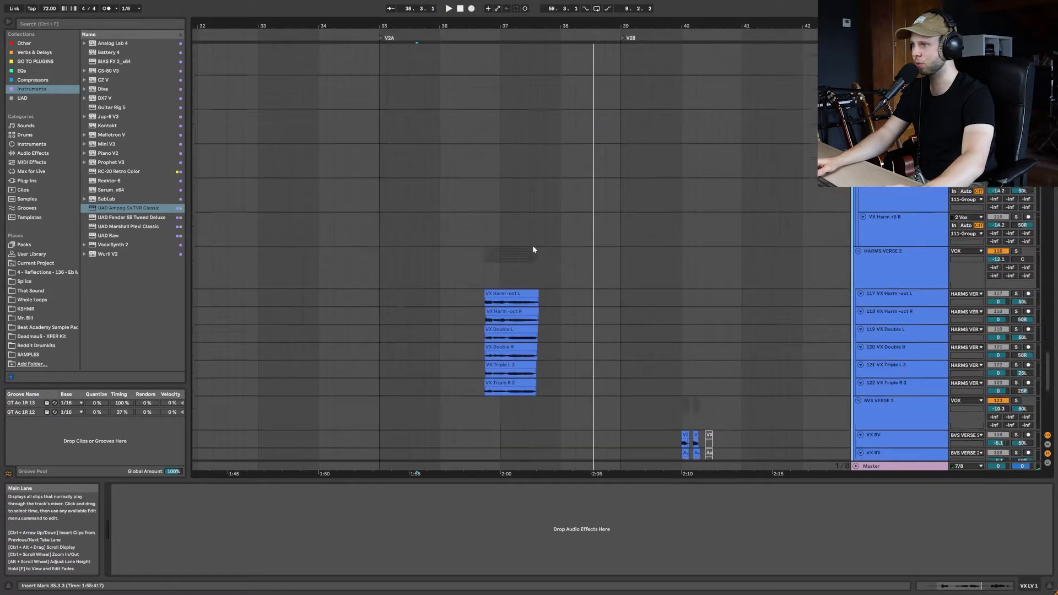
pyautogui.click(1017, 136)
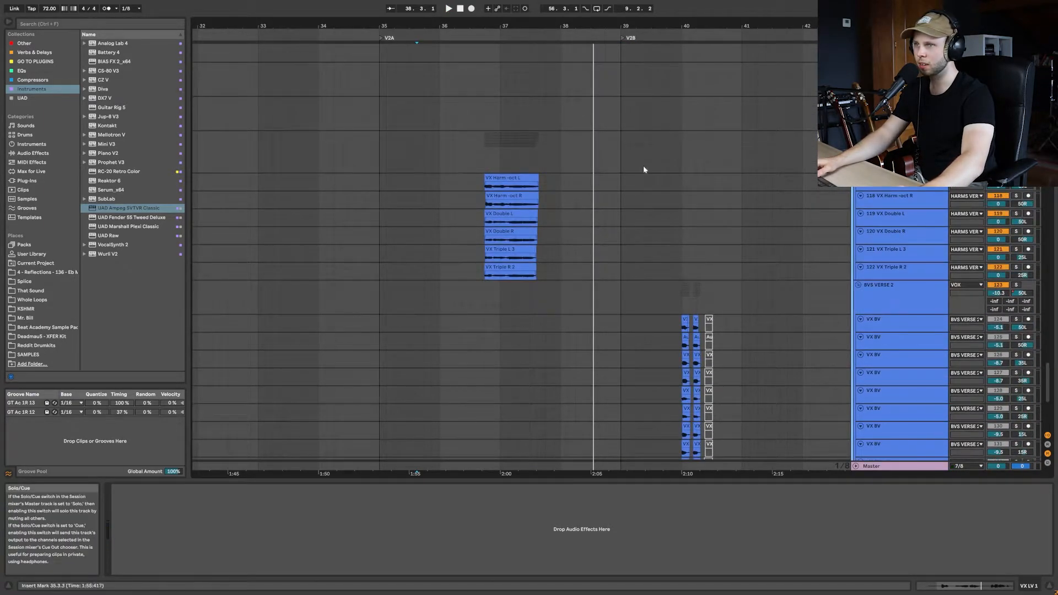
# Play the soloed HARMS VERSE 2 group from 36.3.3 and stop after the harmony phrase
pyautogui.click(481, 155)
pyautogui.press('space')
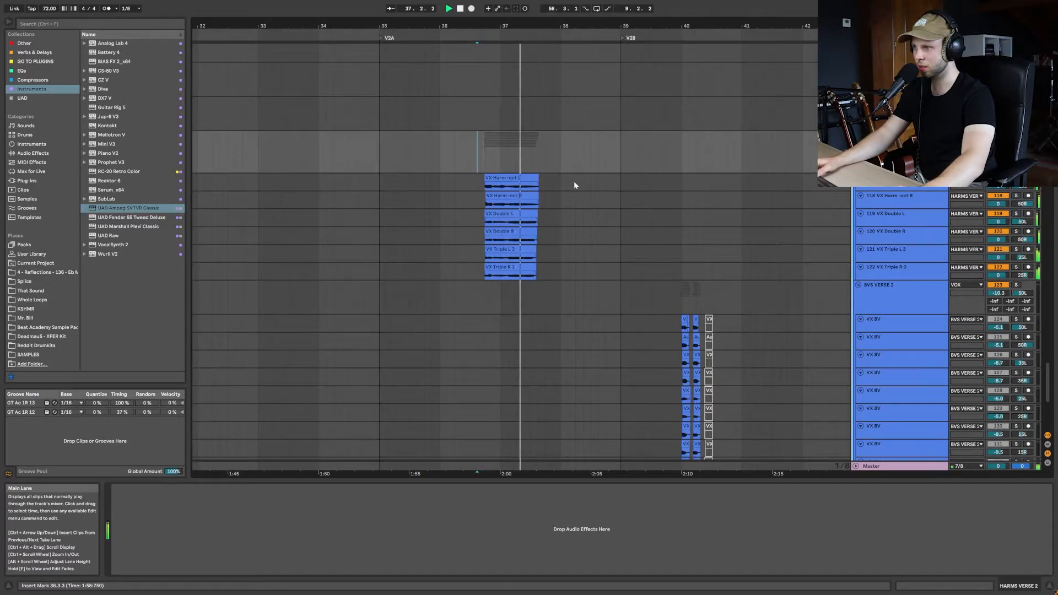
pyautogui.press('space')
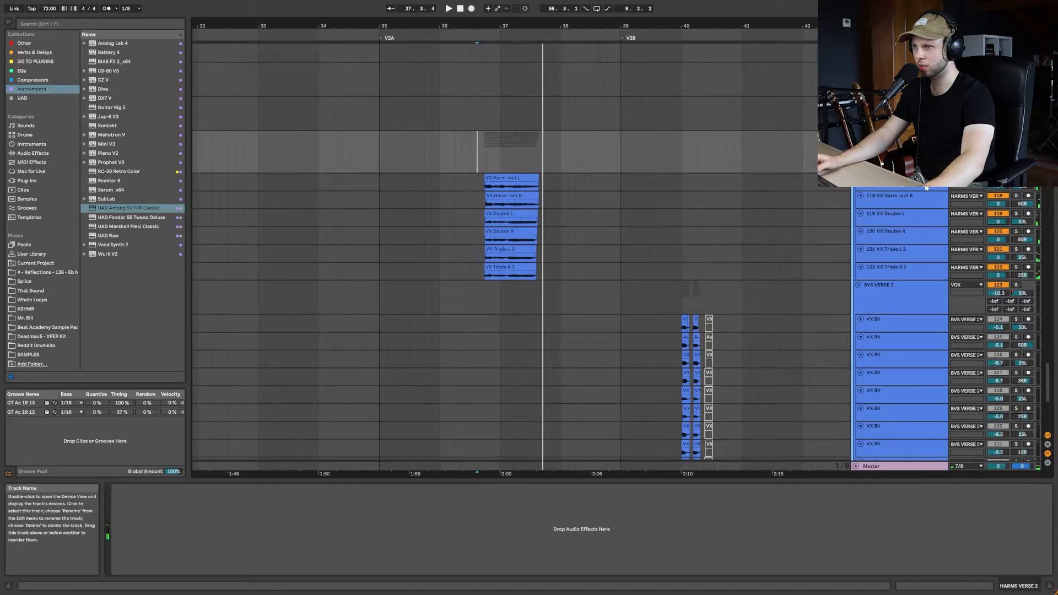
# Solo the VX Harm -oct R track and play the octave harmony phrase from 36.4.1
pyautogui.click(922, 197)
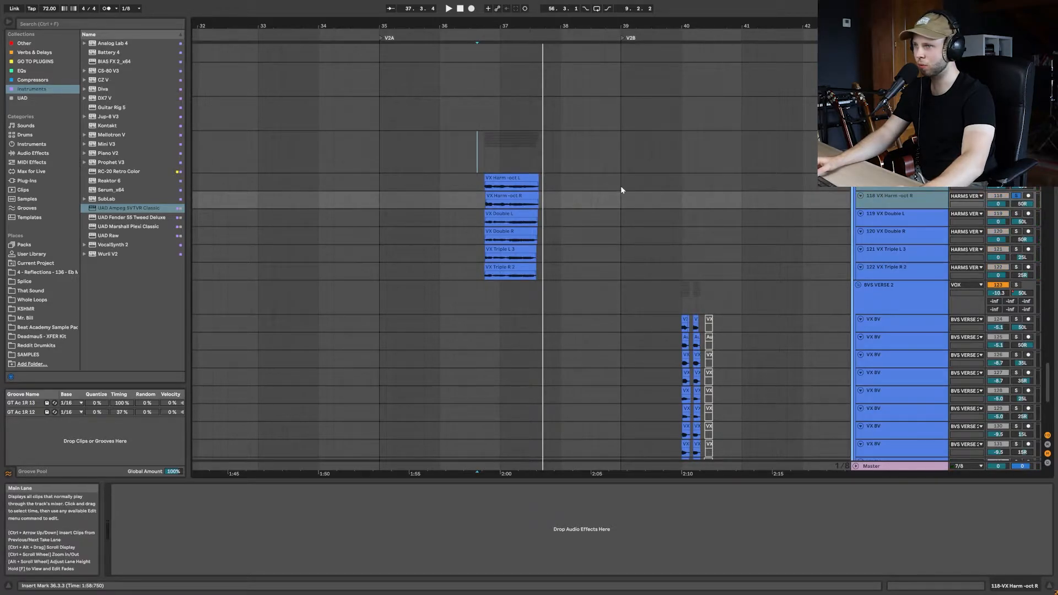
pyautogui.click(490, 188)
pyautogui.press('space')
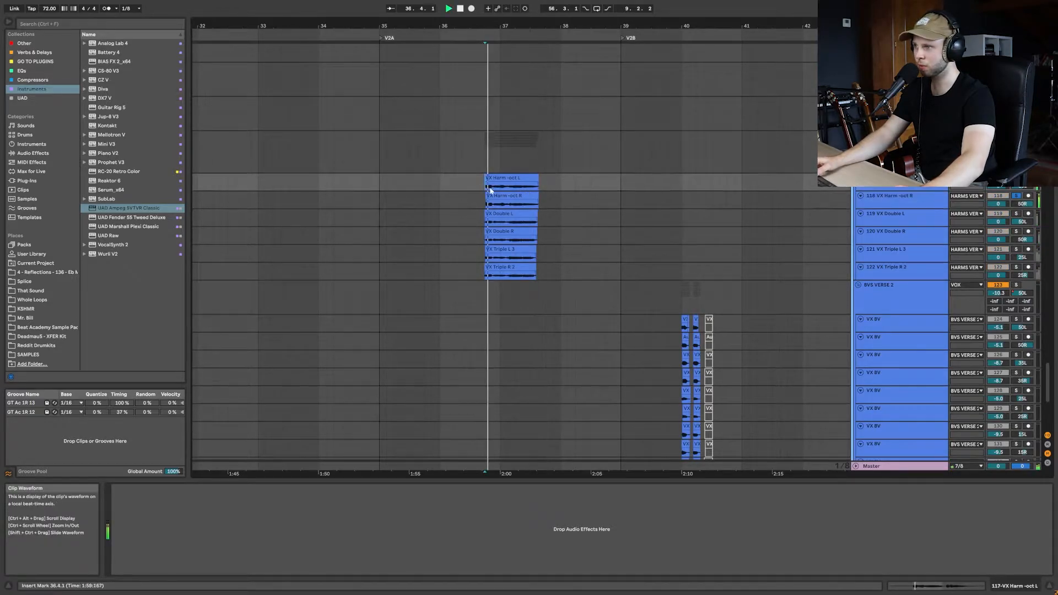
pyautogui.press('space')
# Solo the VX Double L and VX Double R tracks together and play their verse 2 phrase
pyautogui.click(915, 217)
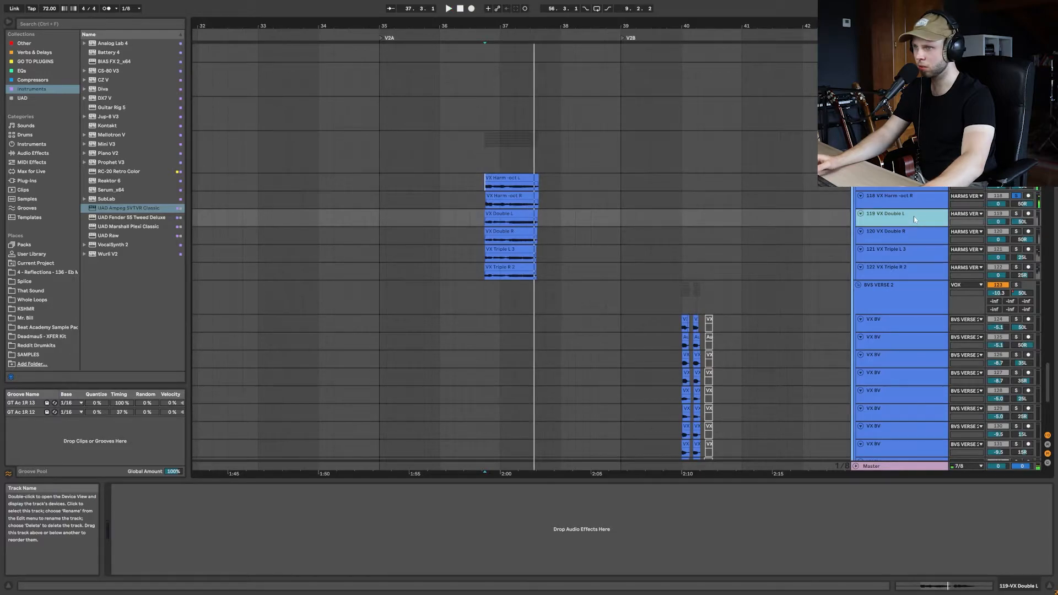
pyautogui.keyDown('shift'); pyautogui.click(913, 234); pyautogui.keyUp('shift')
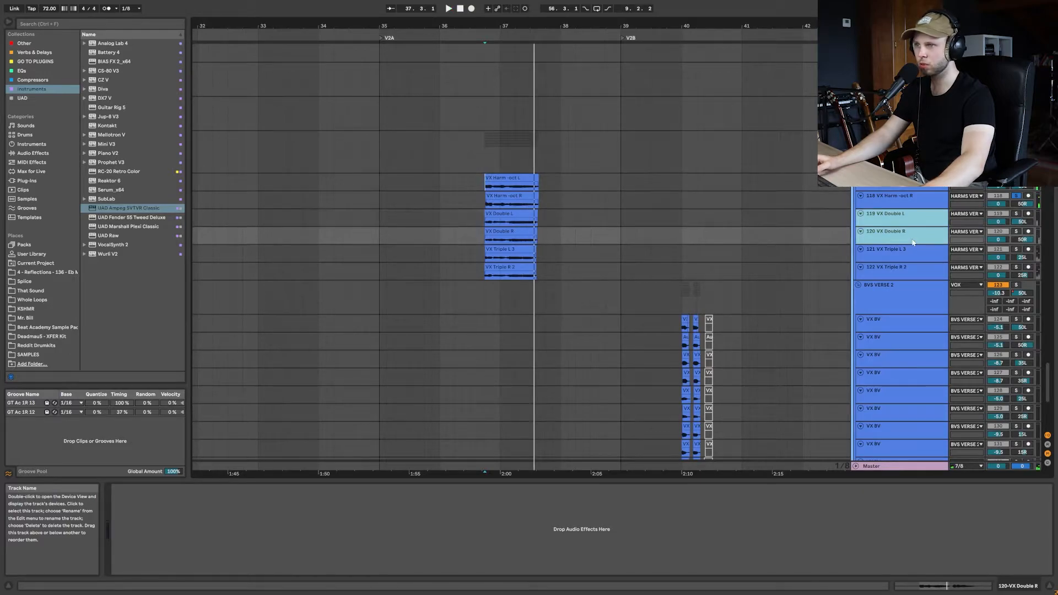
pyautogui.click(1016, 214)
pyautogui.press('space')
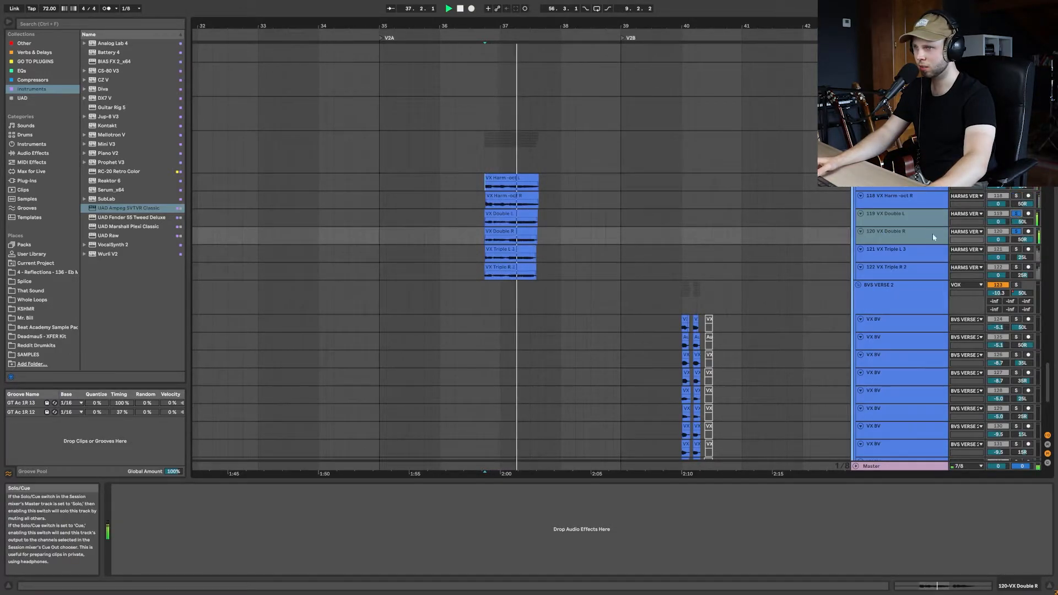
# Solo the VX Triple L 3 and VX Triple R 2 tracks together and audition their verse 2 phrase
pyautogui.click(909, 253)
pyautogui.keyDown('shift'); pyautogui.click(908, 274); pyautogui.keyUp('shift')
pyautogui.click(1016, 249)
pyautogui.press('space')
pyautogui.press('space')
pyautogui.click(1016, 101)
pyautogui.press('space')
pyautogui.press('space')
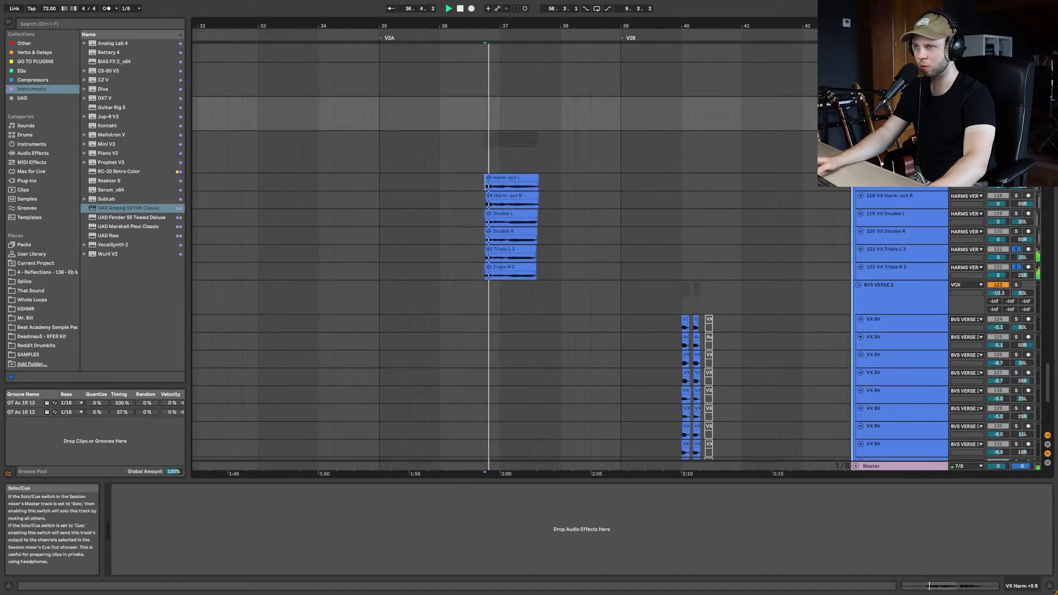
# Solo the whole VOX group and play the combined vocals from 36.3.1 in section V2A
pyautogui.scroll(1, 1016, 102)
pyautogui.scroll(20, 1008, 202)
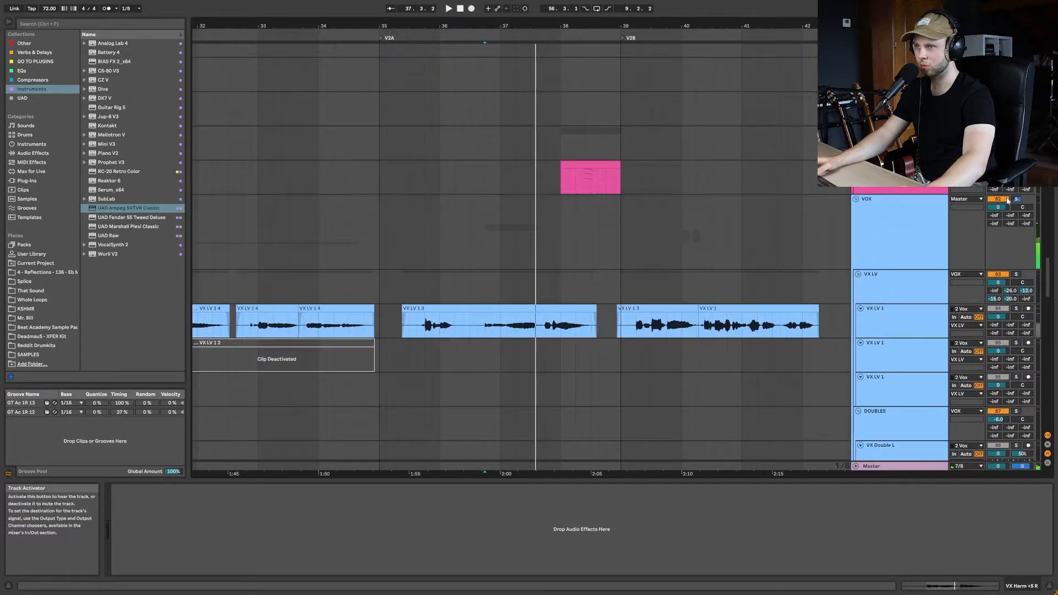
pyautogui.click(471, 326)
pyautogui.press('space')
pyautogui.scroll(-3, 524, 311)
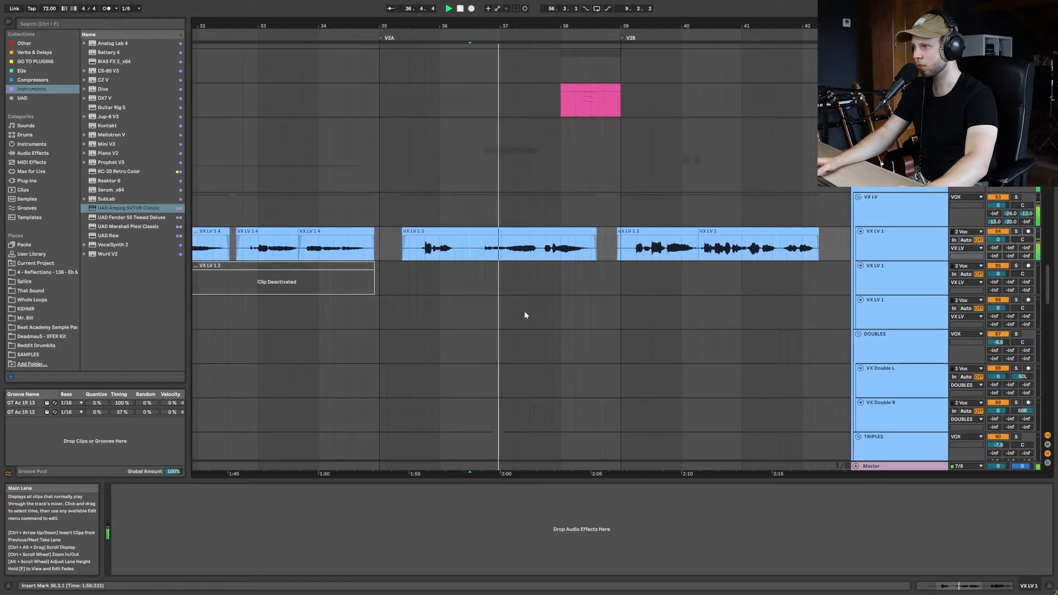
pyautogui.scroll(-20, 534, 281)
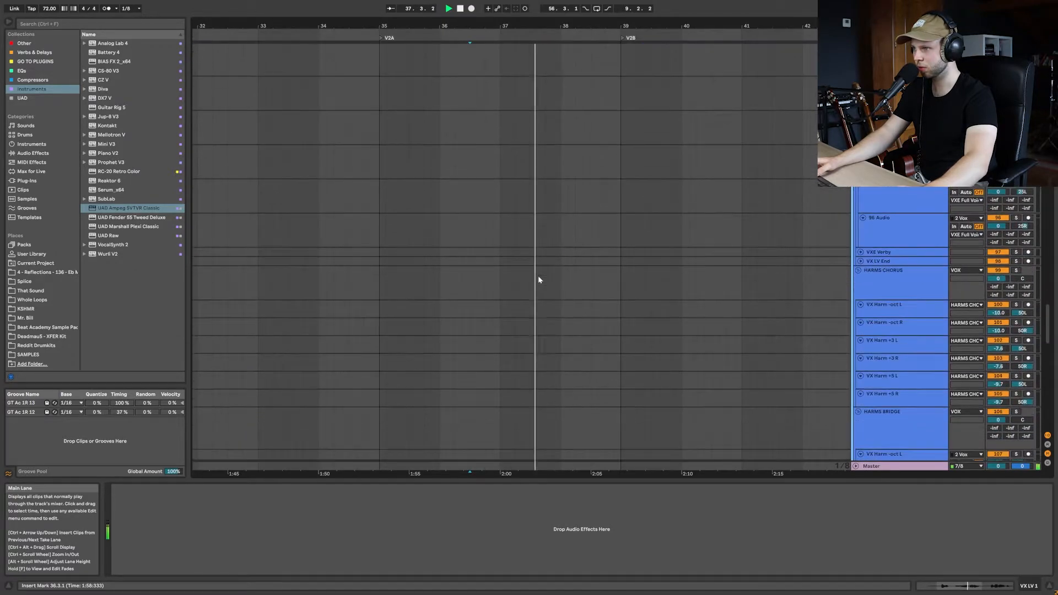
pyautogui.press('space')
# Solo the GT SP JAPAN guitar group, show its devices and play its clips from 36.3.3
pyautogui.scroll(-20, 540, 274)
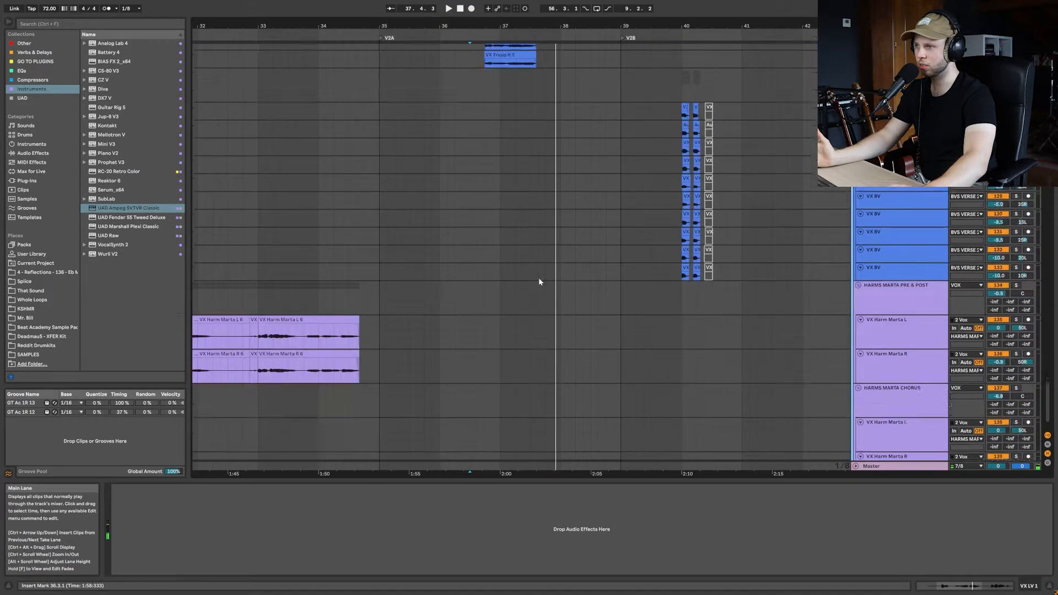
pyautogui.scroll(20, 541, 280)
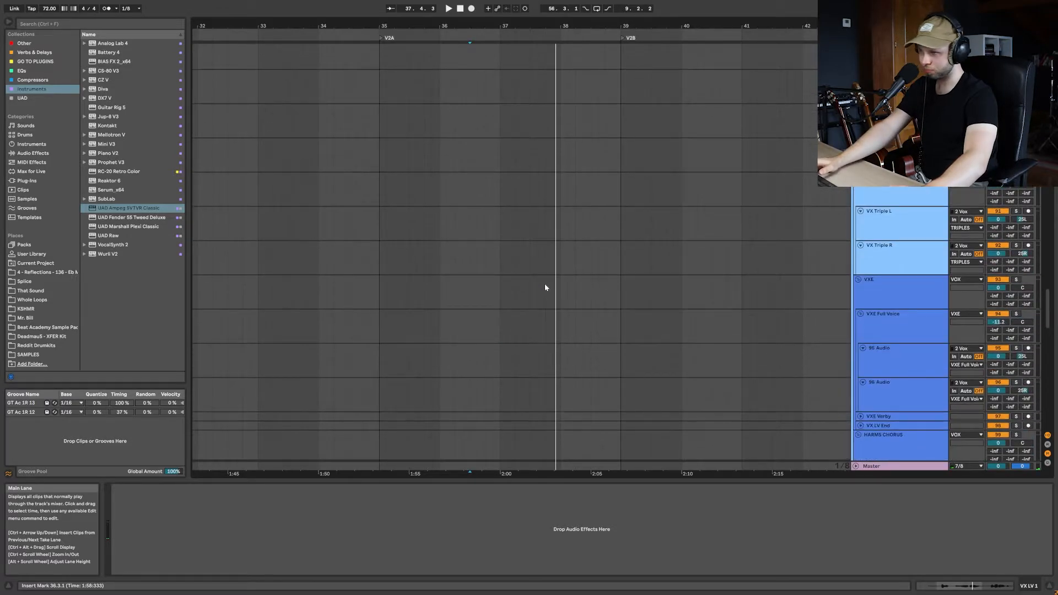
pyautogui.scroll(10, 532, 286)
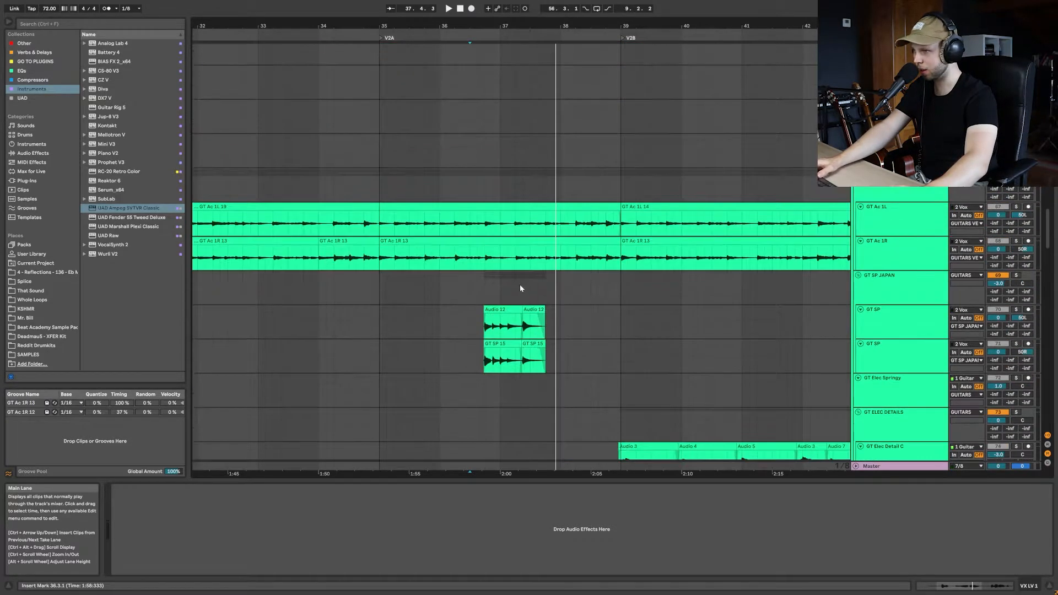
pyautogui.click(470, 321)
pyautogui.click(1017, 276)
pyautogui.click(888, 283)
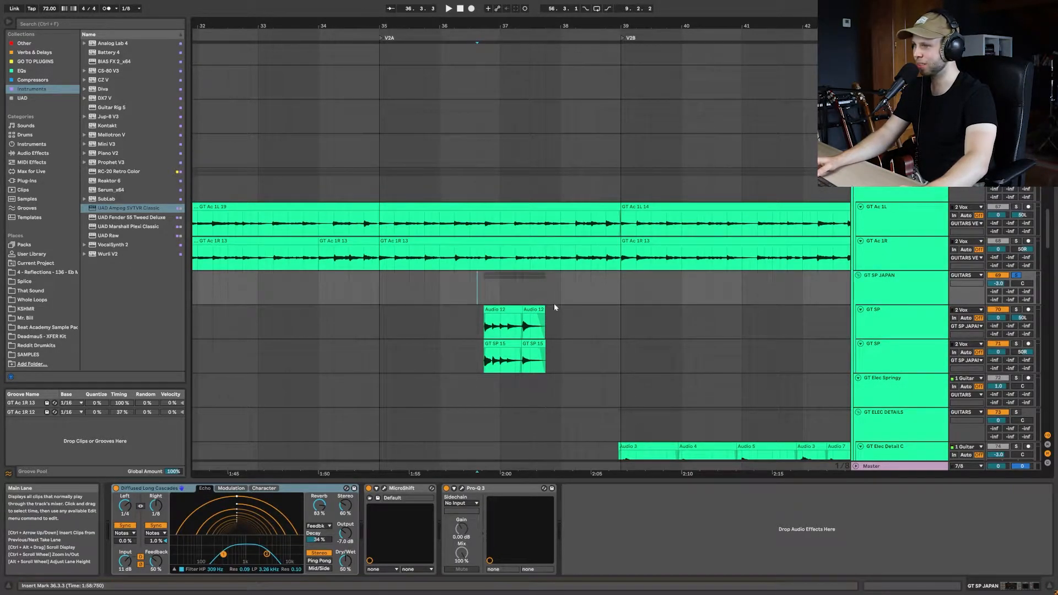
pyautogui.press('space')
pyautogui.keyDown('ctrl'); pyautogui.scroll(3, 571, 317); pyautogui.keyUp('ctrl')
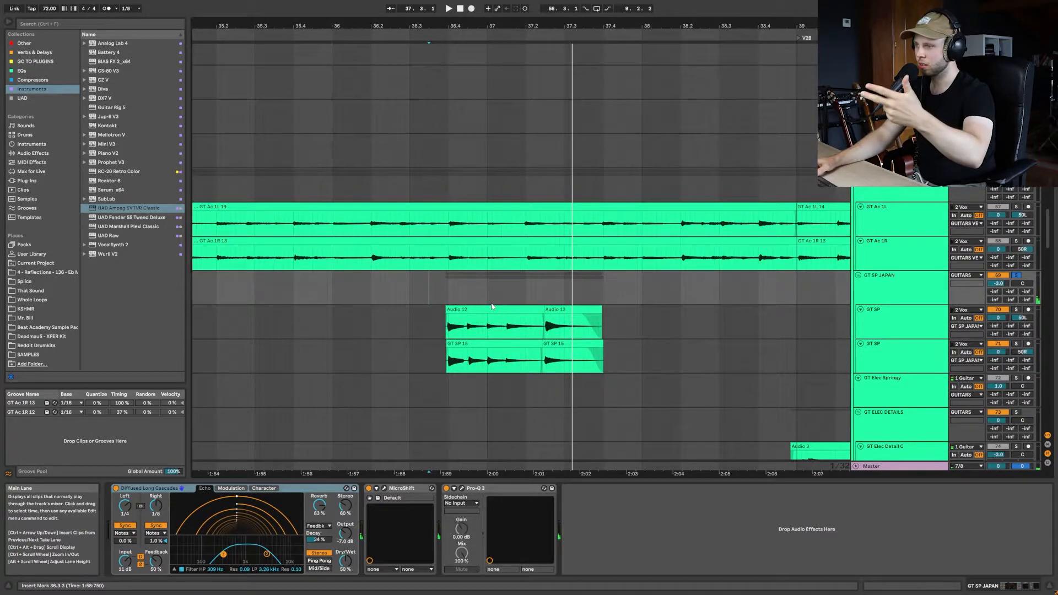
pyautogui.press('space')
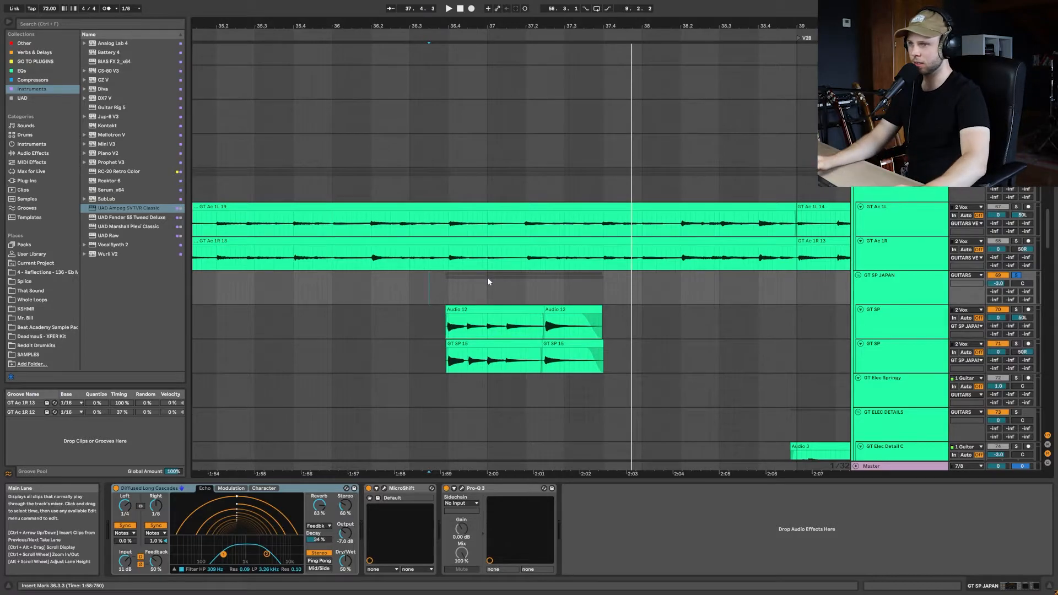
# Inspect the device chains of both GT SP tracks, ending on the GT SP JAPAN group's chain
pyautogui.click(885, 325)
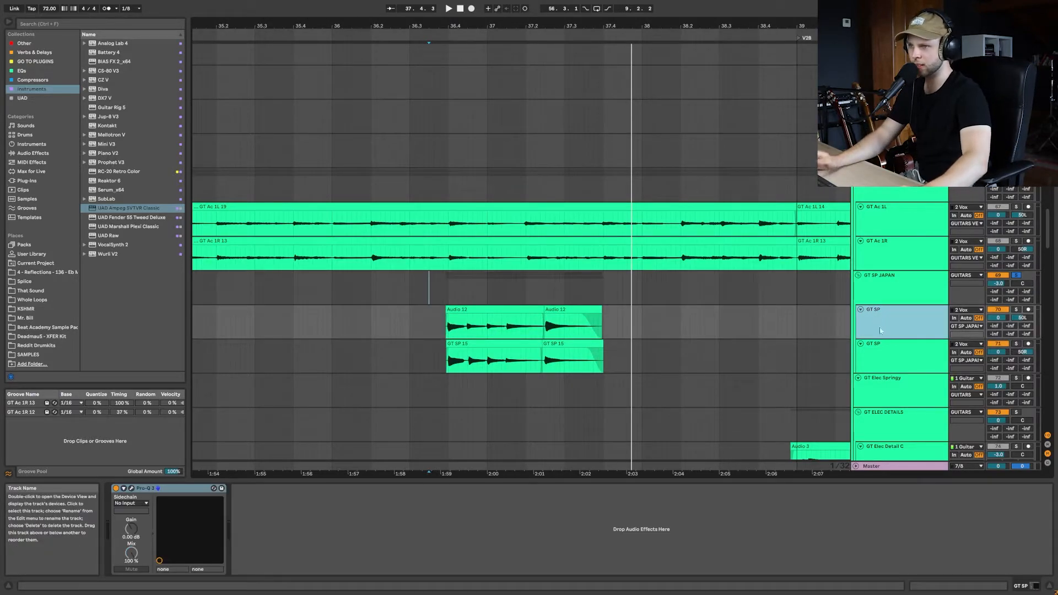
pyautogui.click(885, 356)
pyautogui.click(881, 284)
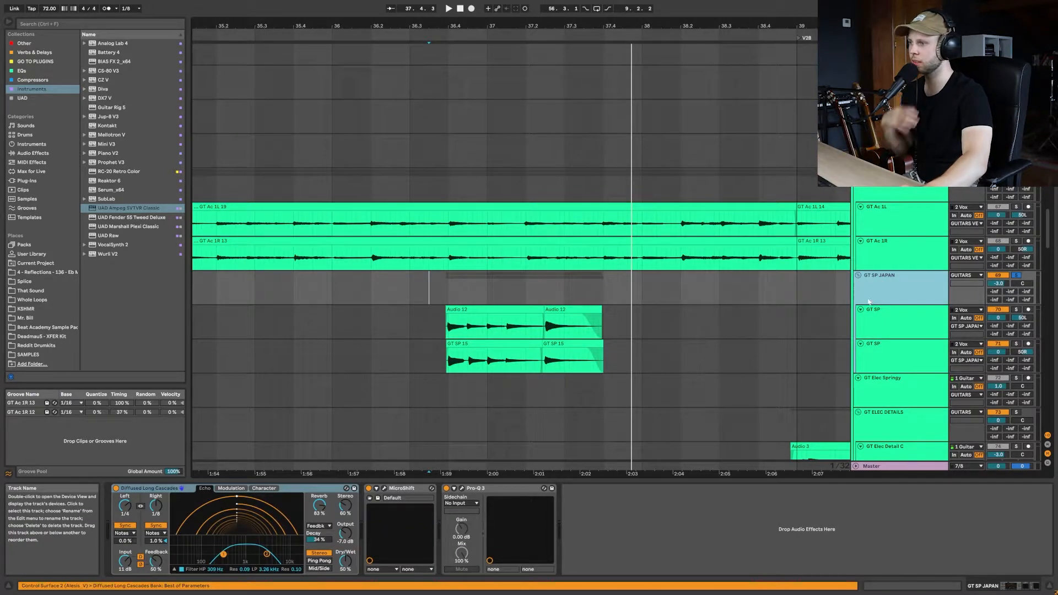
# Examine the Diffused Long Cascades echo and the MicroShift and Pro-Q 3 plug-in windows on GT SP JAPAN, and close them
pyautogui.click(147, 494)
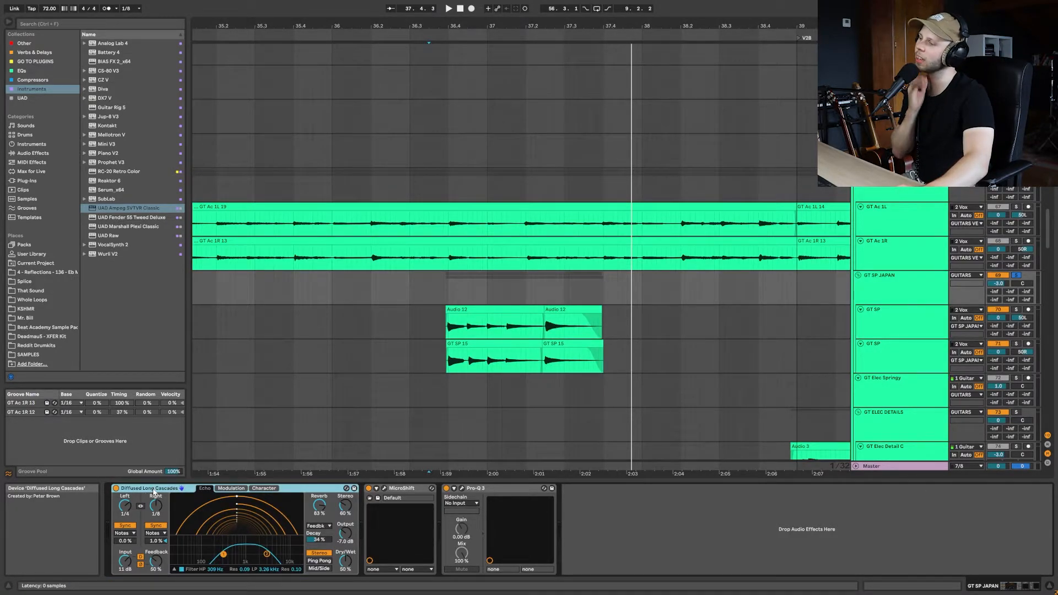
pyautogui.click(384, 488)
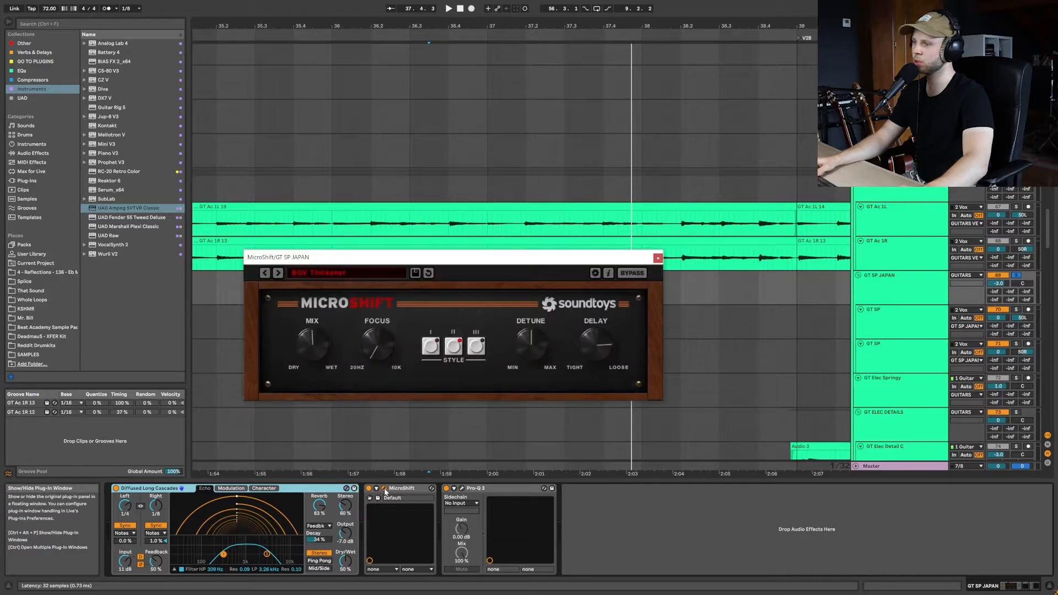
pyautogui.click(385, 489)
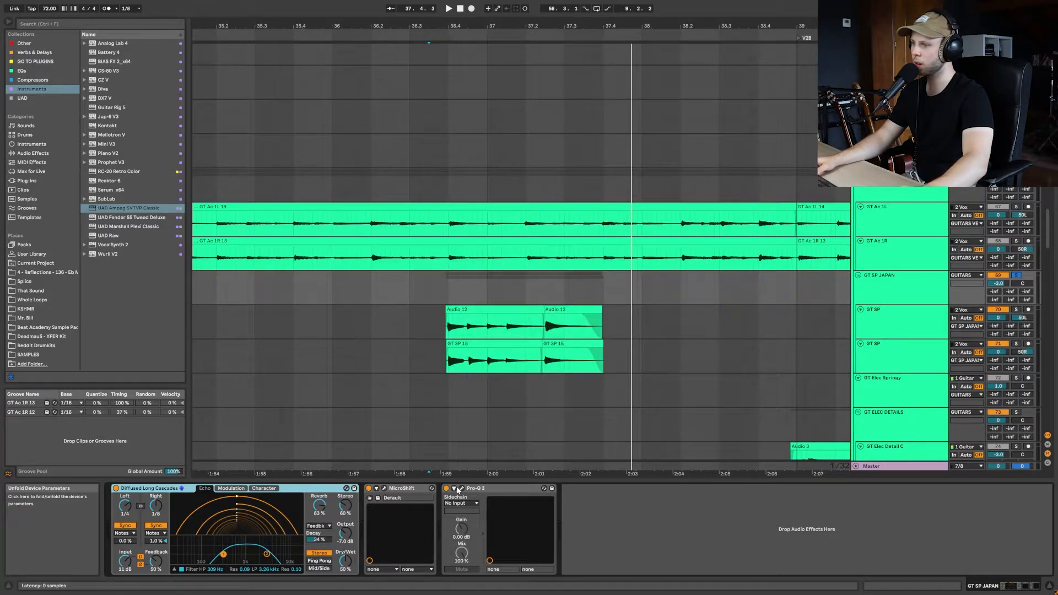
pyautogui.click(462, 488)
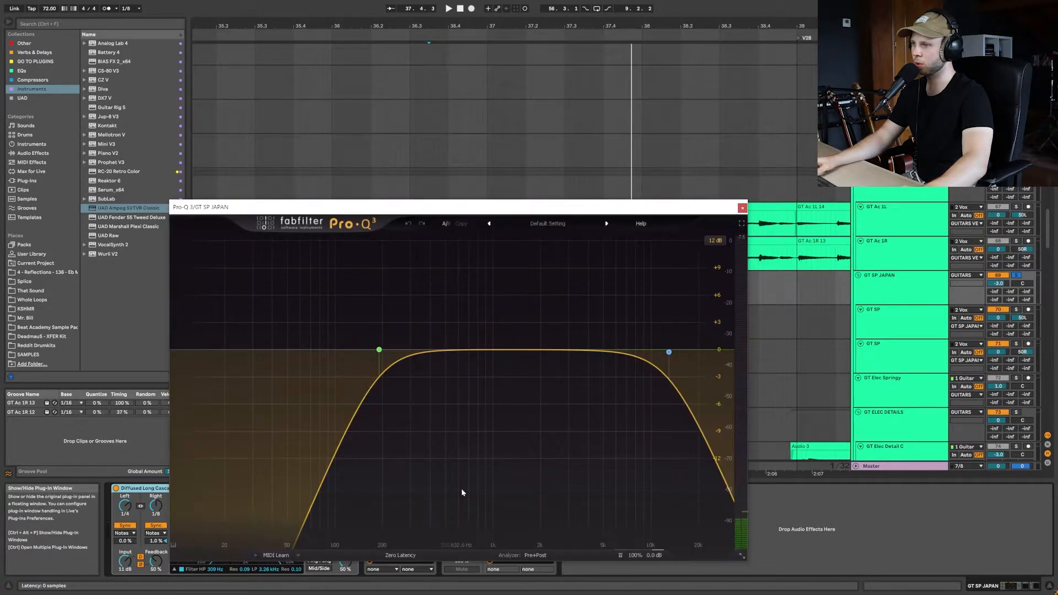
pyautogui.click(742, 208)
# Bypass all three effects on the GT SP JAPAN group and play the guitar part dry from 36.3.4
pyautogui.click(439, 292)
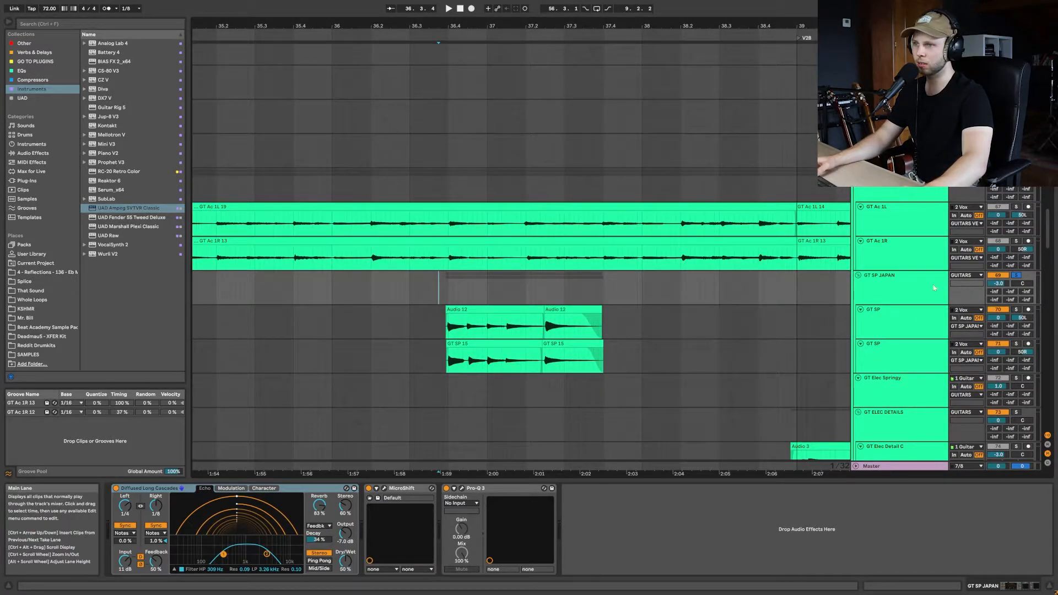
pyautogui.click(128, 495)
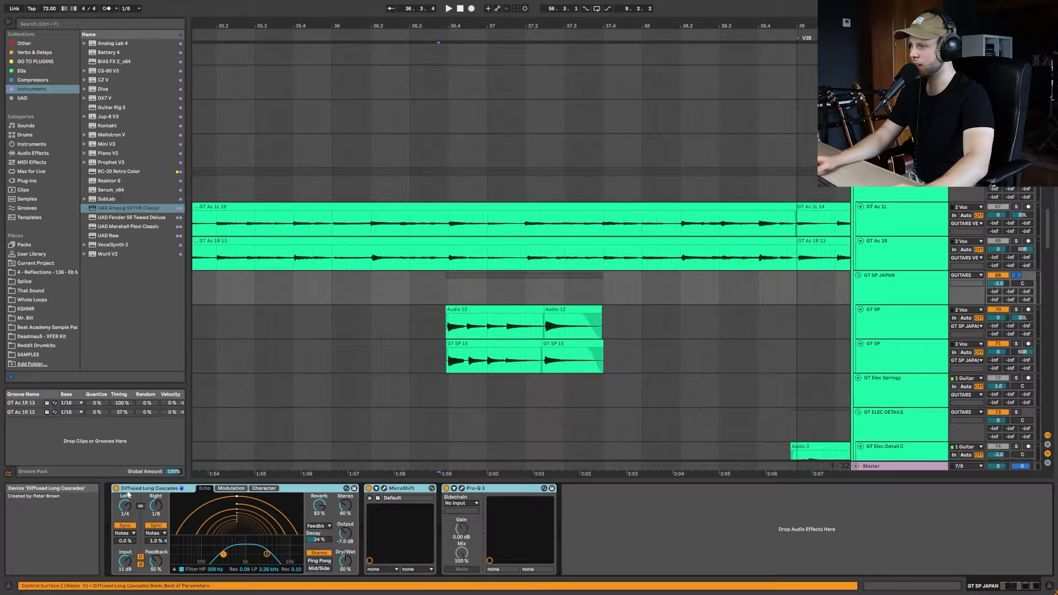
pyautogui.click(438, 285)
pyautogui.press('space')
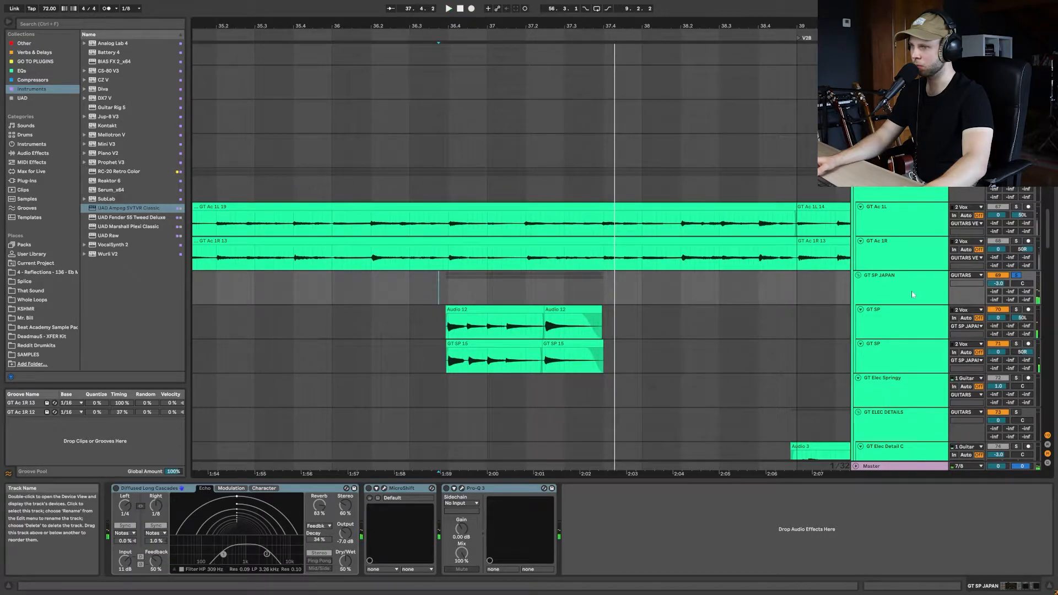
# Re-enable the three GT SP JAPAN effects and play the guitar part with them on
pyautogui.click(439, 300)
pyautogui.press('space')
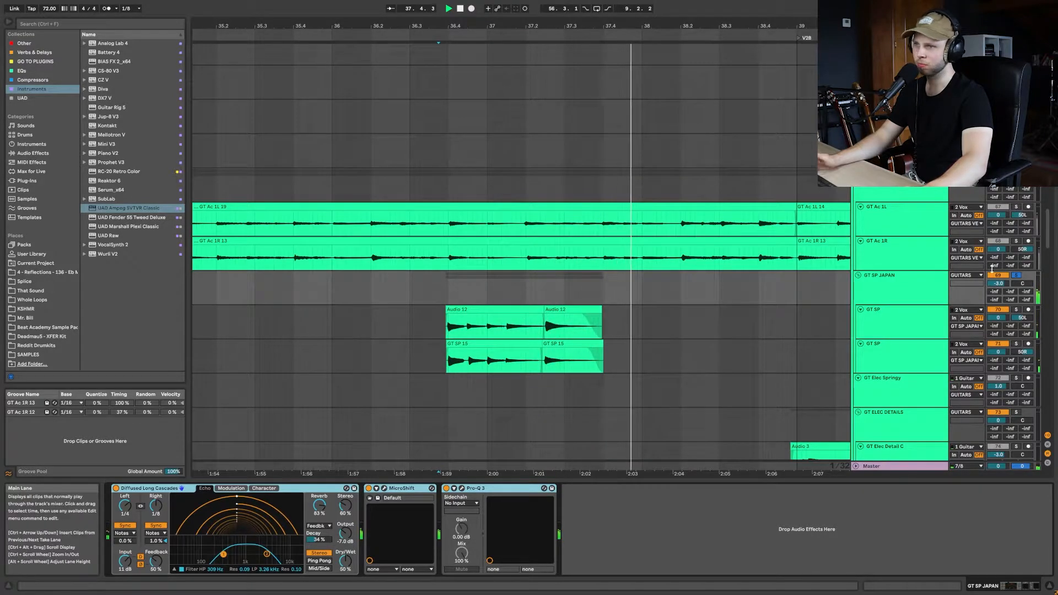
# Unsolo the GT SP JAPAN group and play section V2A in the full mix from 36.2.1
pyautogui.scroll(-10, 1012, 276)
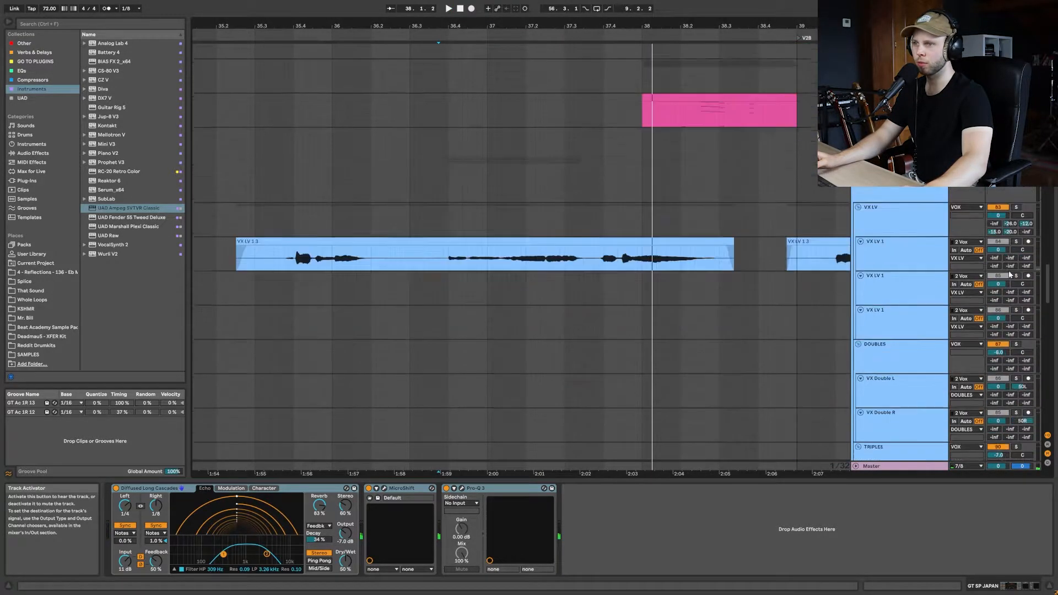
pyautogui.click(371, 211)
pyautogui.press('space')
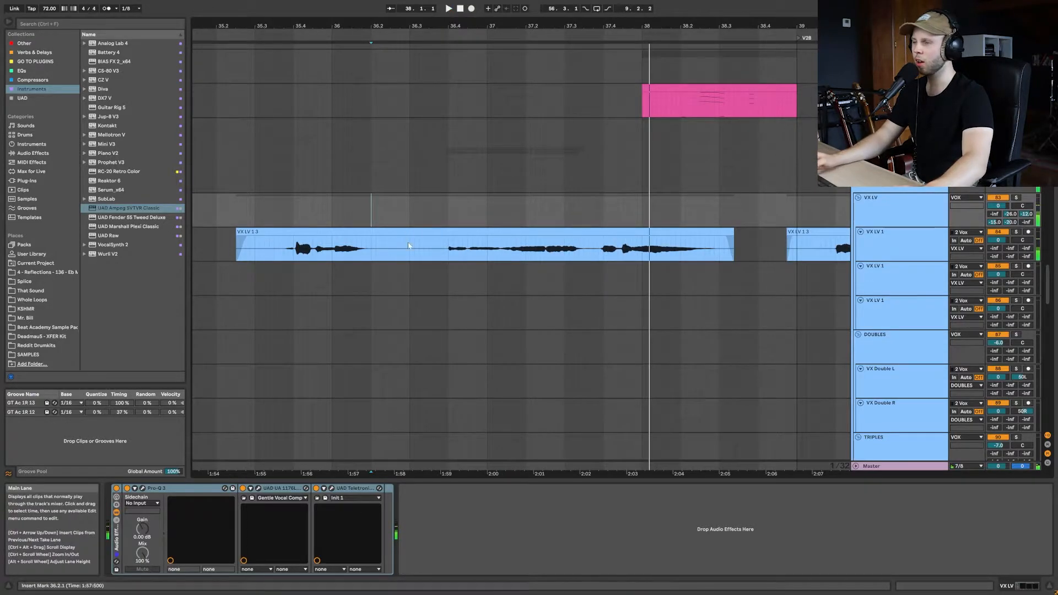
# Place the insert marker at 35.2.1 on the GT SP track and start full-mix playback of verse 2
pyautogui.scroll(10, 430, 255)
pyautogui.click(435, 267)
pyautogui.scroll(-4, 435, 265)
pyautogui.scroll(-3, 437, 266)
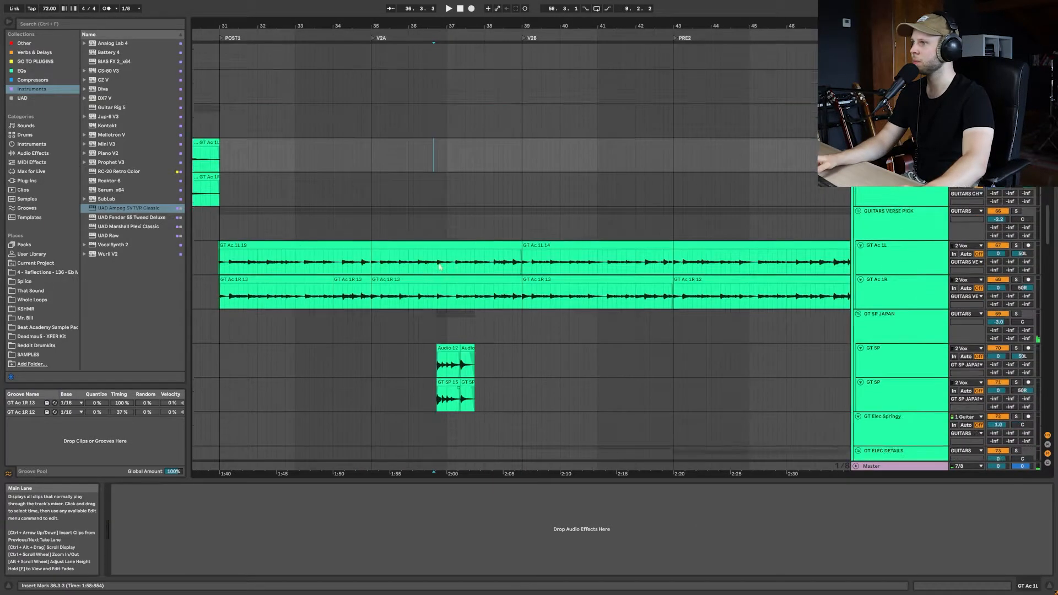
pyautogui.scroll(-5, 438, 259)
pyautogui.click(382, 227)
pyautogui.press('space')
# Look through the guitar, synth, vocal and bass tracks around V2A and V2B while the full mix plays
pyautogui.scroll(-2, 433, 259)
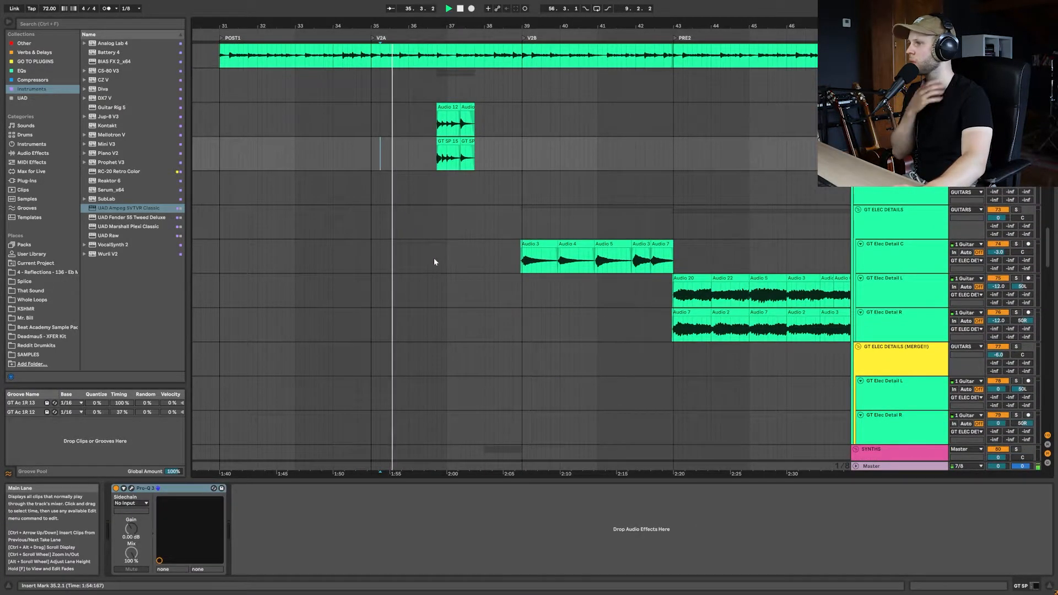
pyautogui.scroll(-5, 441, 259)
pyautogui.scroll(4, 461, 270)
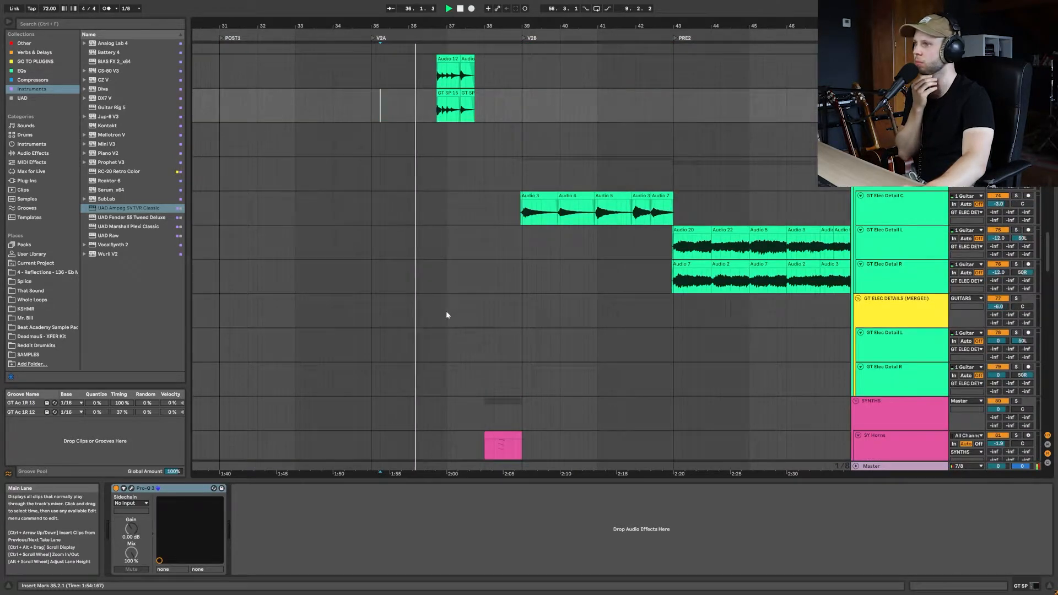
pyautogui.scroll(-6, 446, 313)
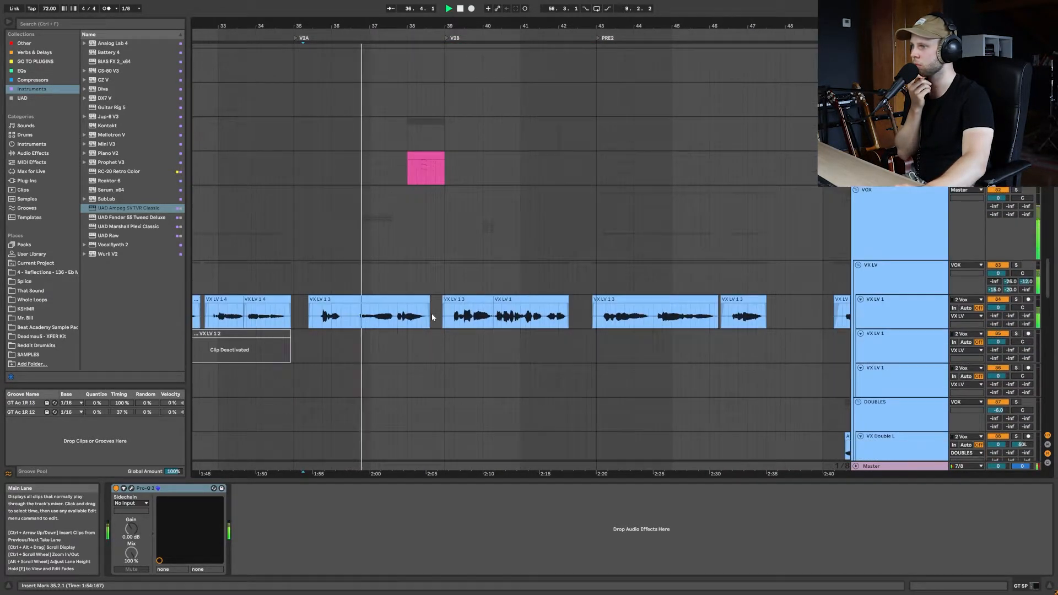
pyautogui.scroll(-5, 436, 314)
pyautogui.scroll(20, 442, 311)
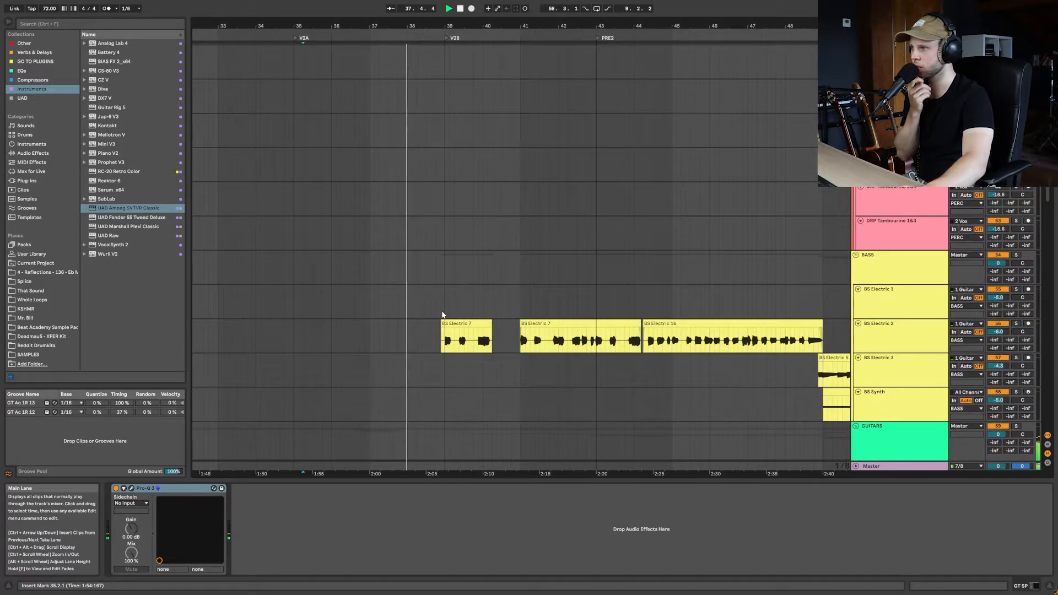
pyautogui.scroll(3, 432, 308)
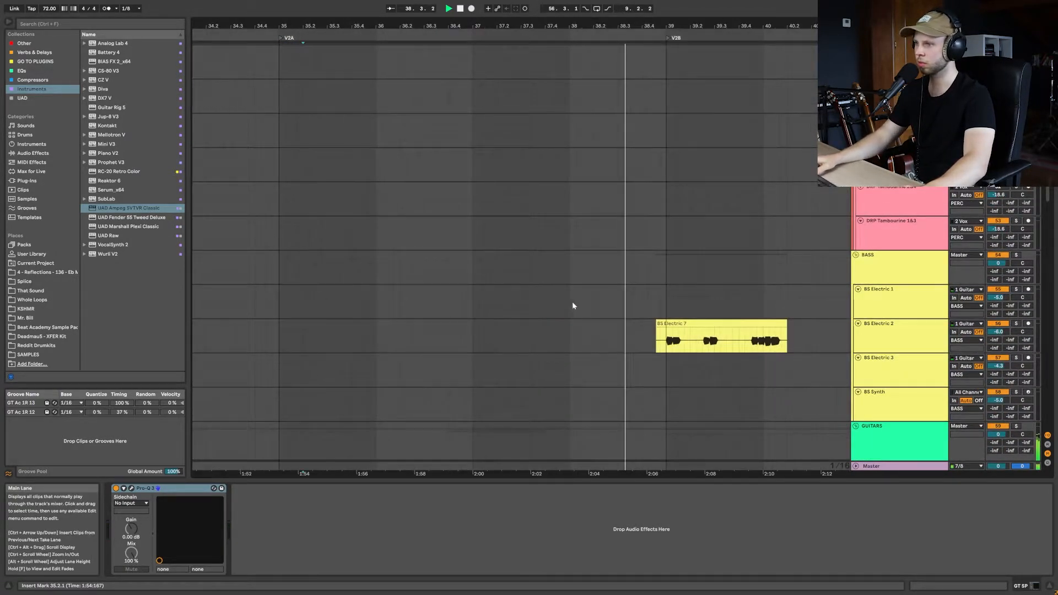
pyautogui.scroll(-10, 567, 299)
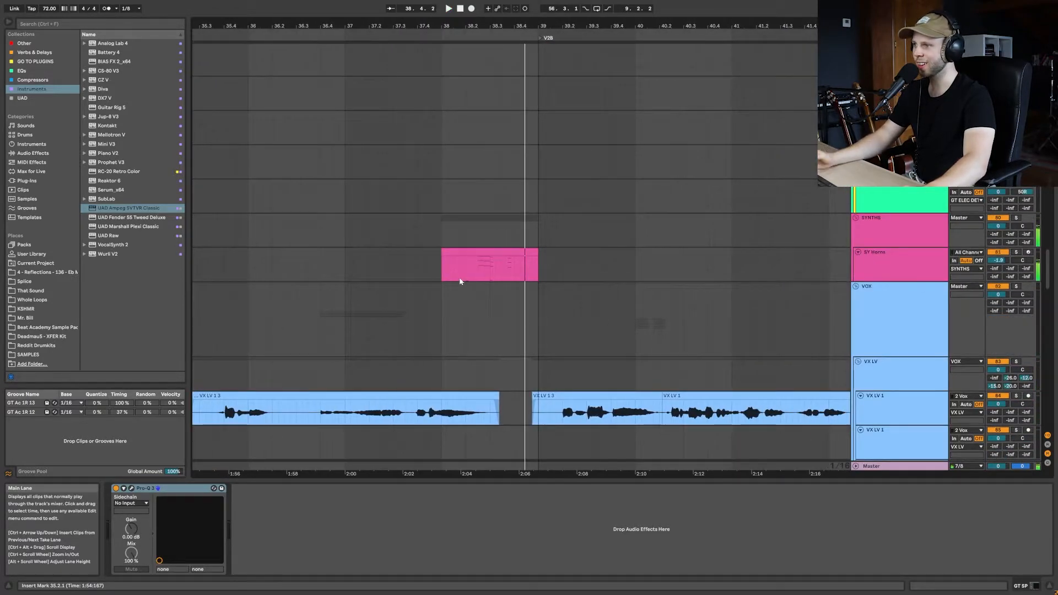
# Solo the SY Horns track and play its brass clip from 38.1.2
pyautogui.click(444, 269)
pyautogui.press('space')
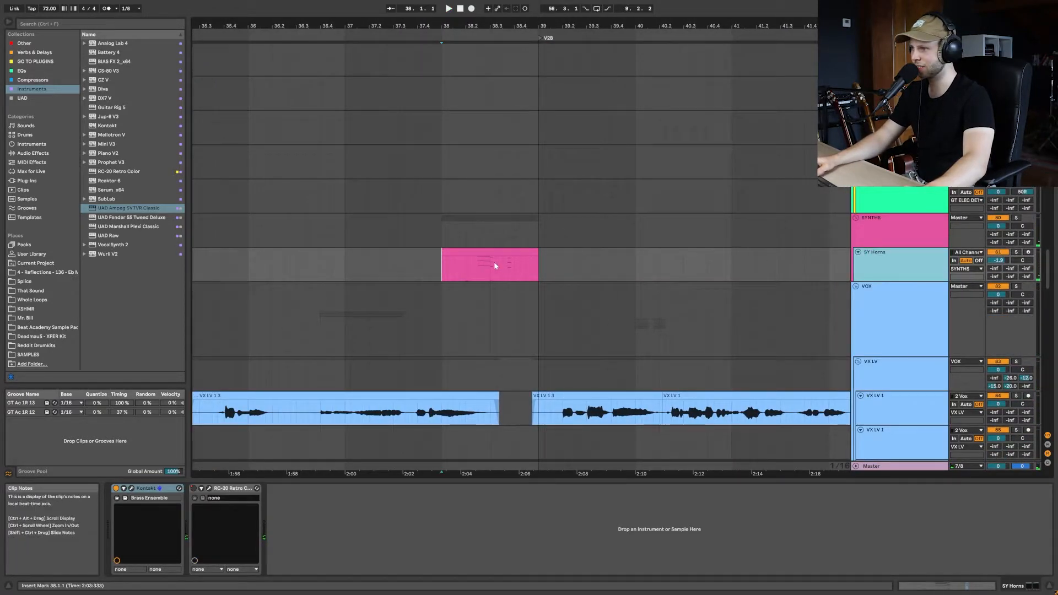
pyautogui.click(488, 253)
pyautogui.click(441, 275)
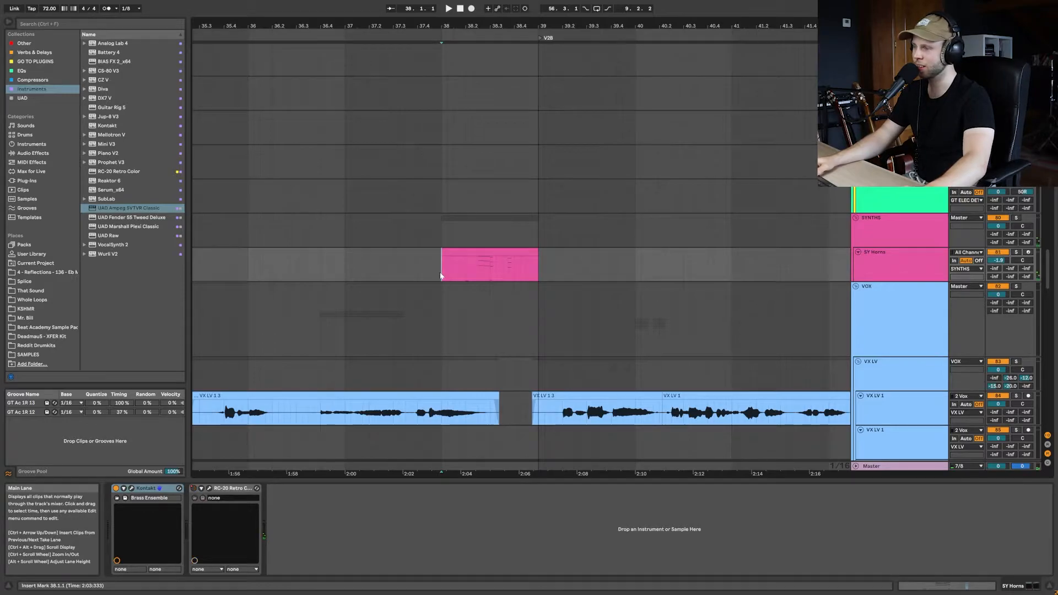
pyautogui.hscroll(5, 412, 291)
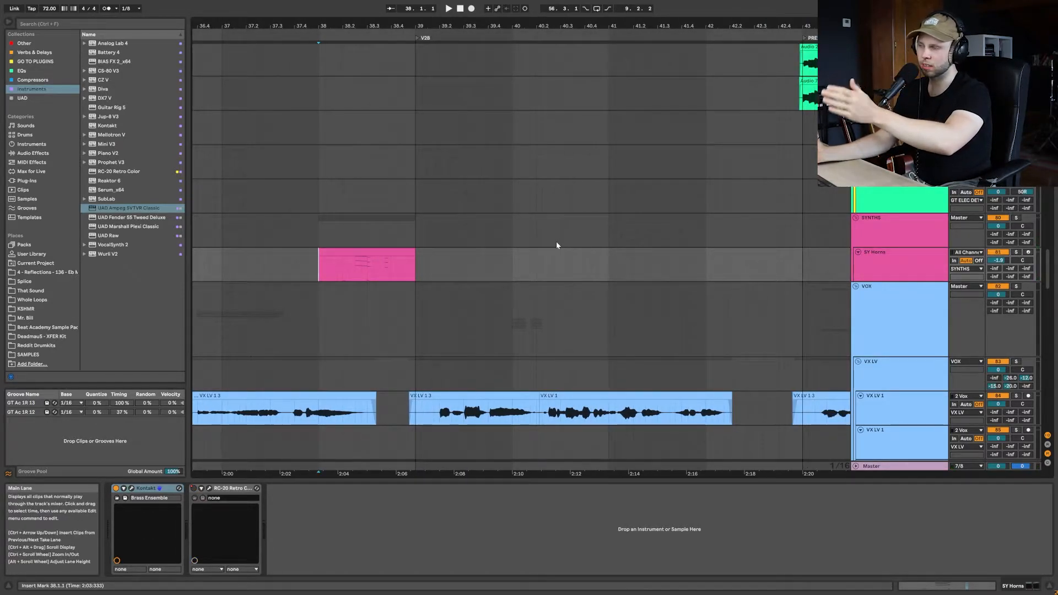
pyautogui.click(1017, 253)
pyautogui.click(323, 275)
pyautogui.click(894, 264)
pyautogui.press('space')
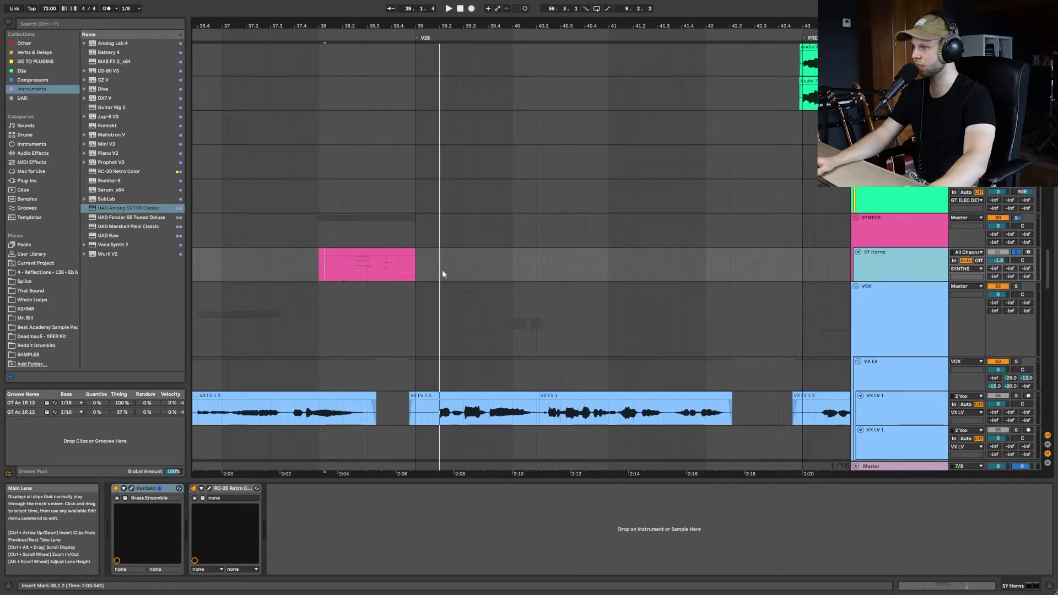
# Look over the guitar, bass, percussion and drum clips around the start of V2B
pyautogui.scroll(10, 411, 291)
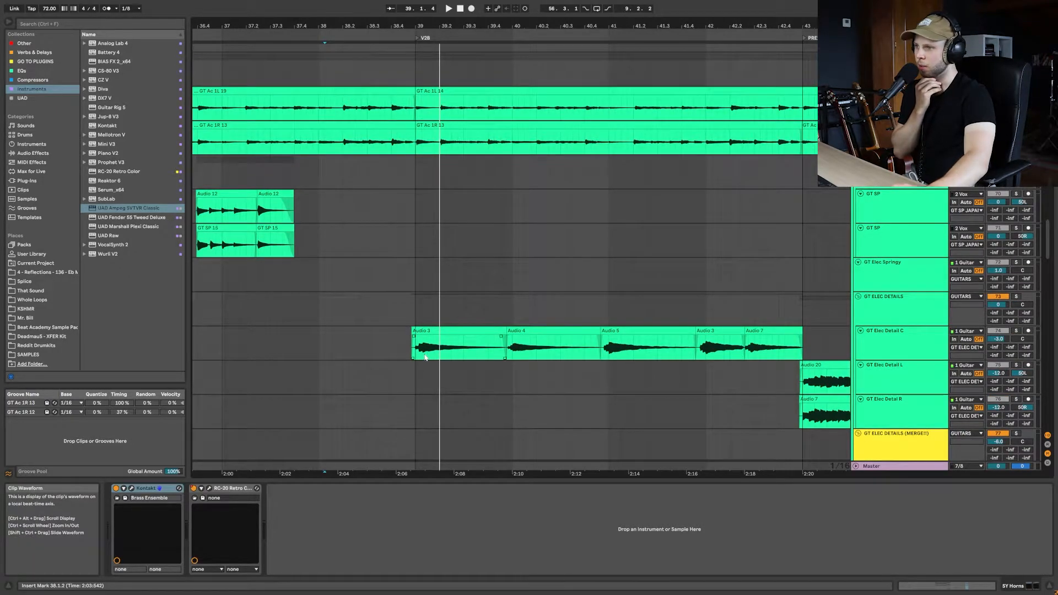
pyautogui.scroll(15, 432, 353)
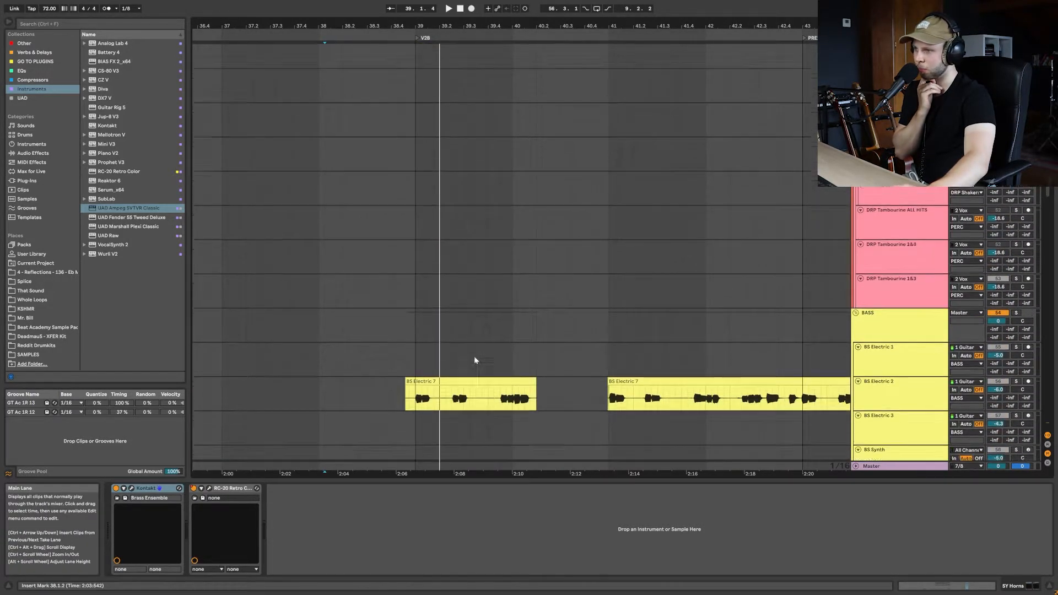
pyautogui.scroll(15, 463, 361)
pyautogui.scroll(5, 470, 363)
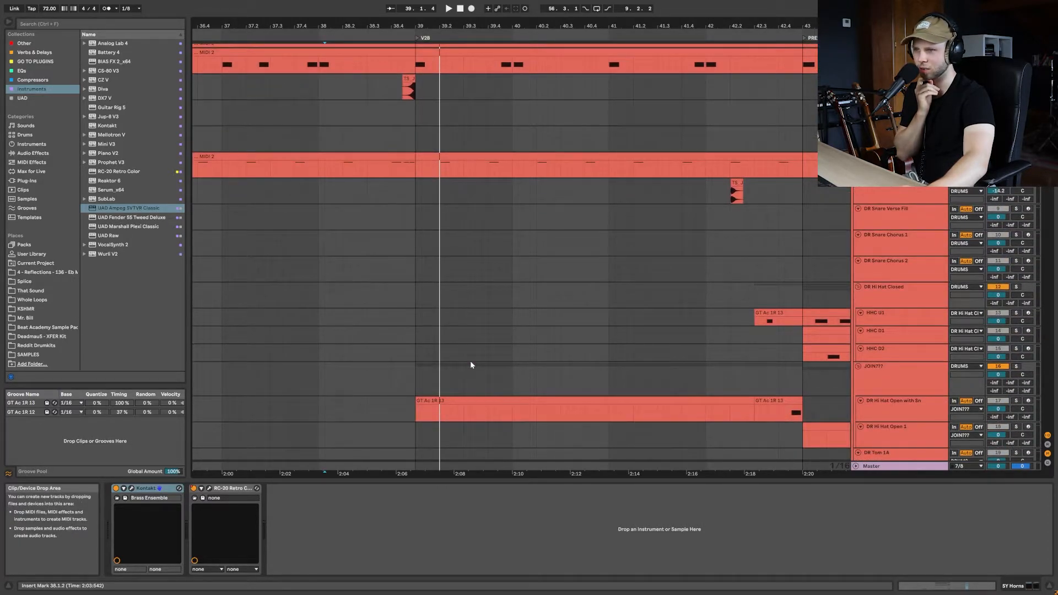
pyautogui.scroll(-20, 471, 364)
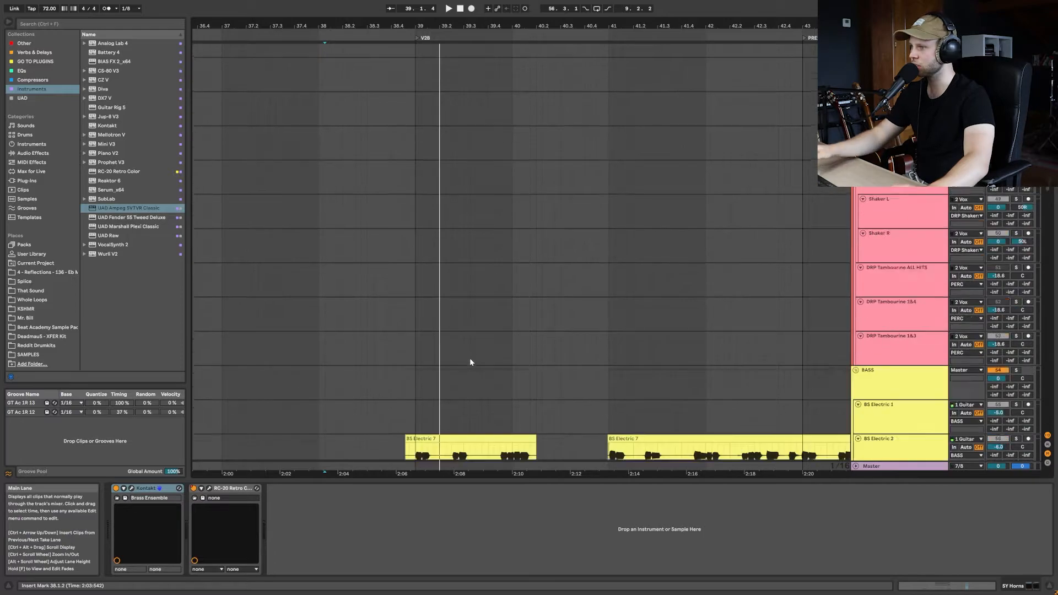
pyautogui.scroll(-10, 470, 361)
pyautogui.scroll(-8, 380, 287)
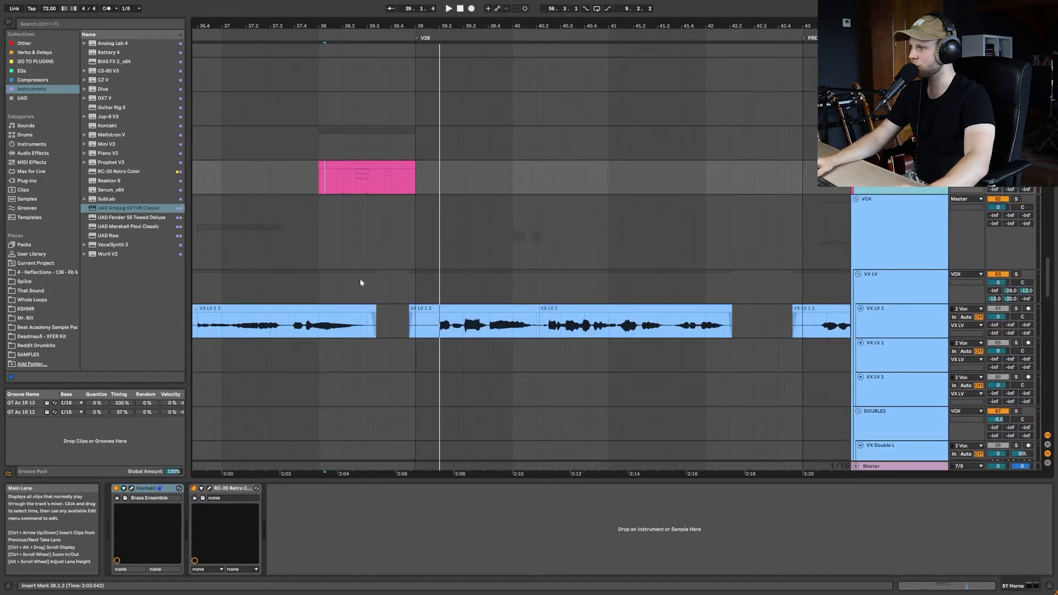
# Open the RC-20 Retro Color settings on the SY Horns track and place the insert marker at 38.2.1
pyautogui.click(294, 177)
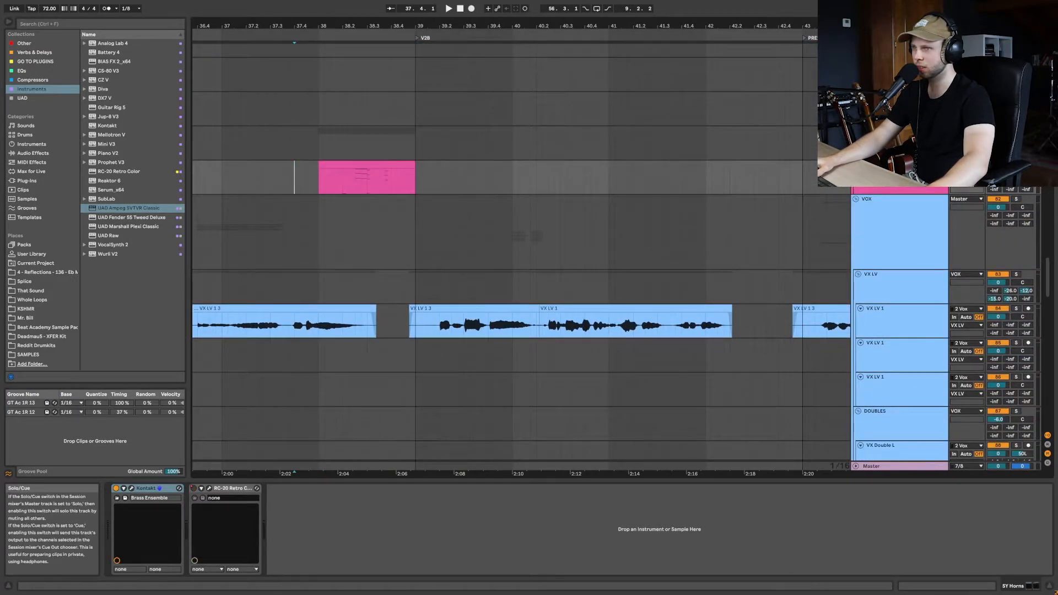
pyautogui.click(224, 490)
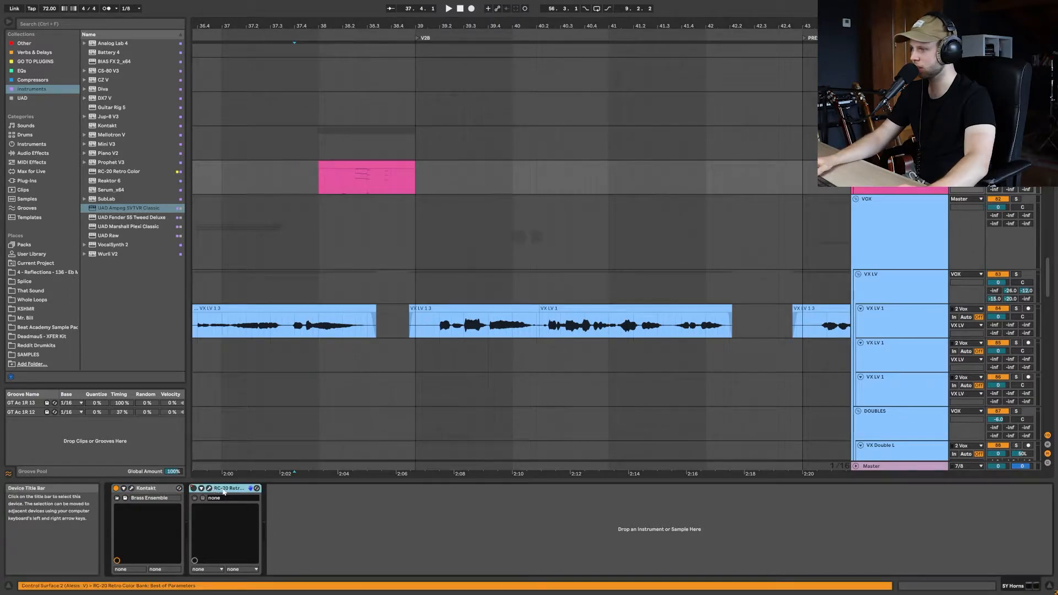
pyautogui.click(209, 488)
pyautogui.moveTo(338, 172); pyautogui.dragTo(426, 234)
pyautogui.click(342, 190)
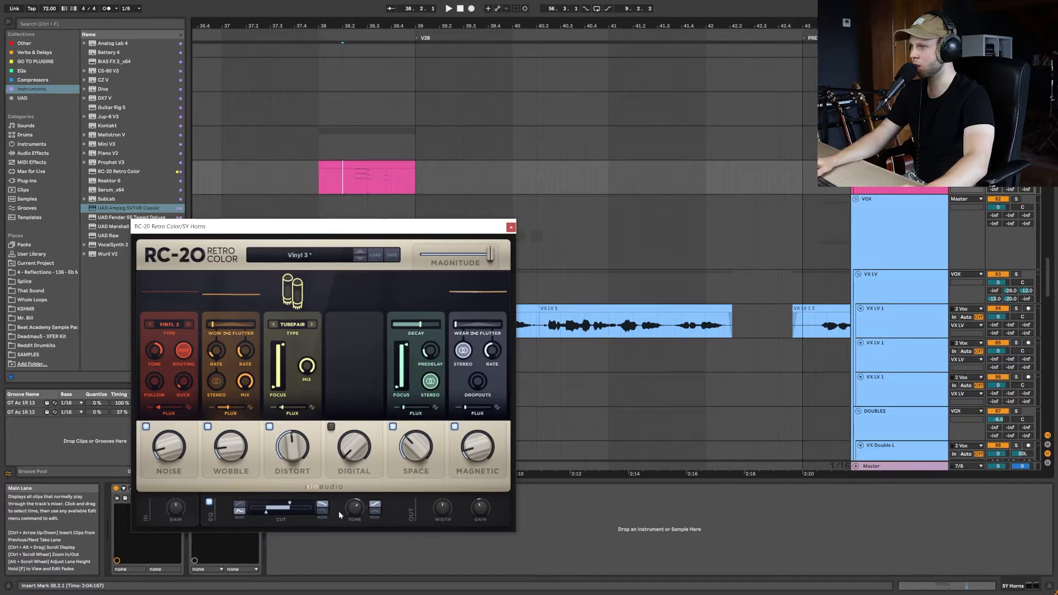
# Close the RC-20 Retro Color window and play the horns in the full mix from just before their clip
pyautogui.click(511, 227)
pyautogui.click(311, 180)
pyautogui.press('space')
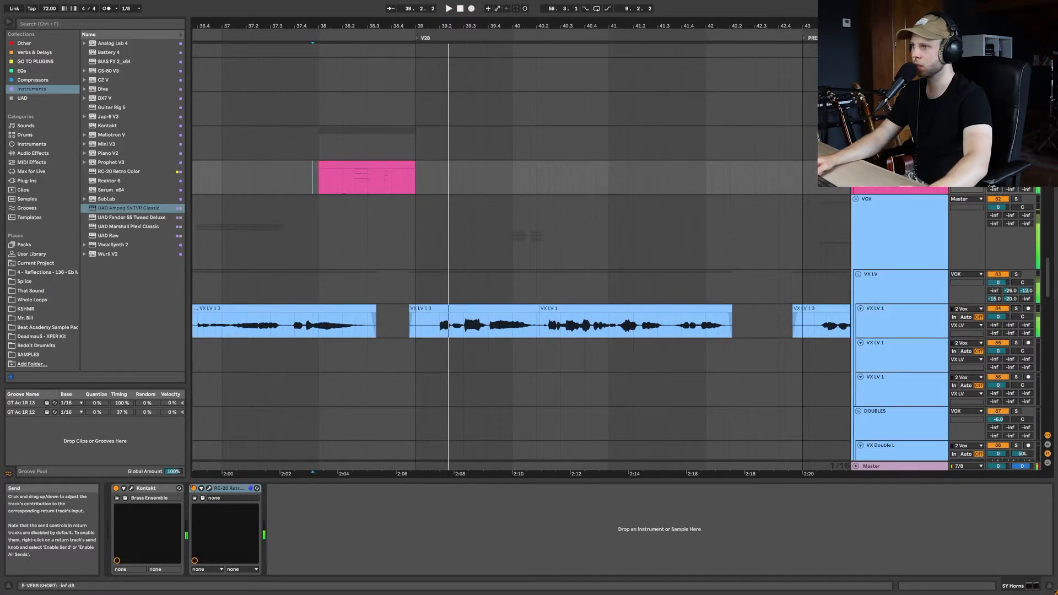
# Solo the BS Electric 2 track and play the V2B bass part from 38.2.3
pyautogui.scroll(4, 428, 215)
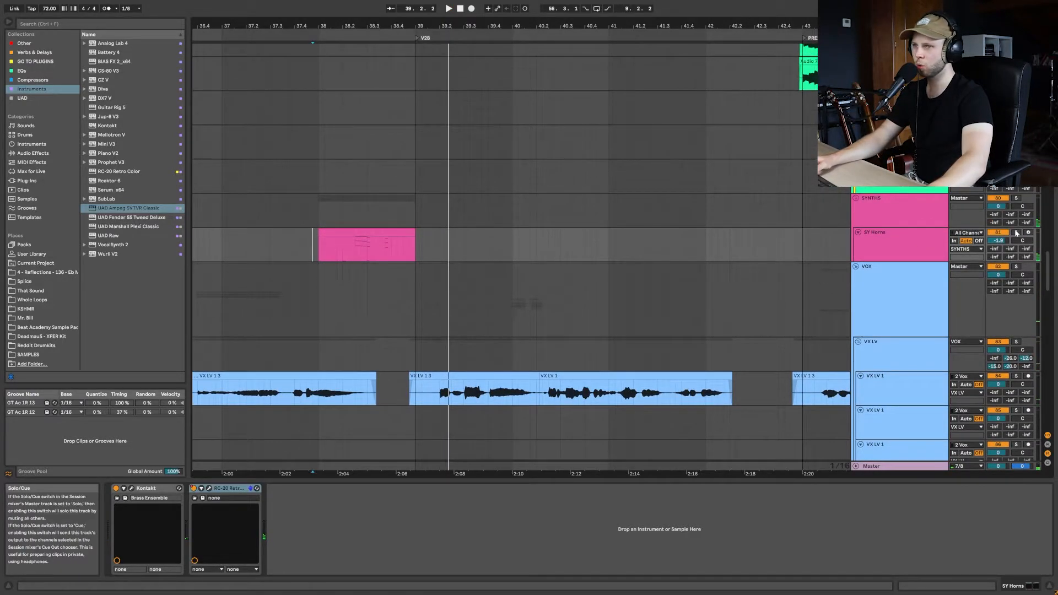
pyautogui.scroll(15, 1017, 233)
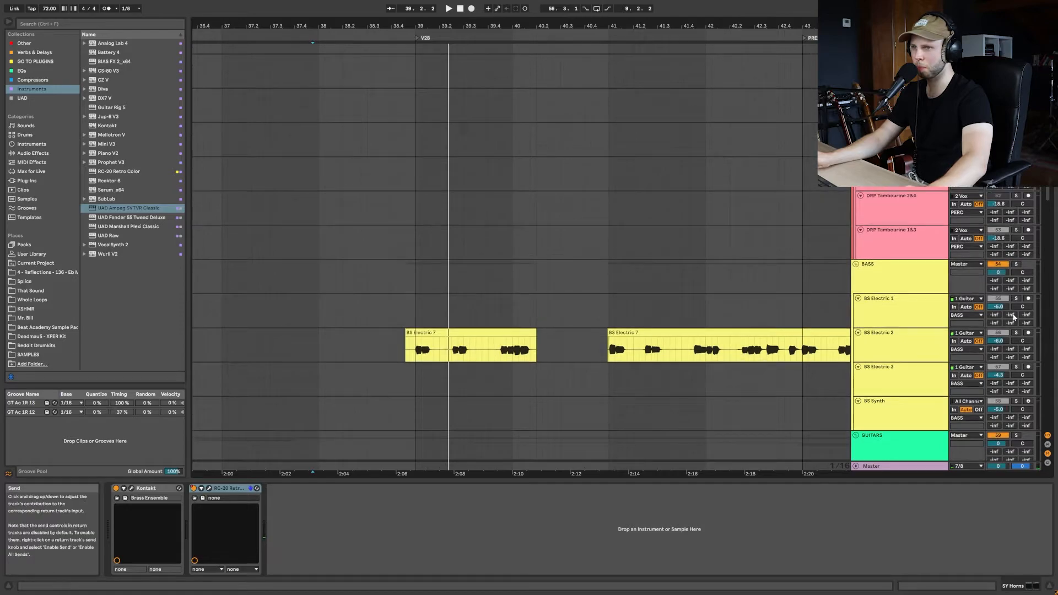
pyautogui.click(382, 358)
pyautogui.press('space')
pyautogui.click(355, 353)
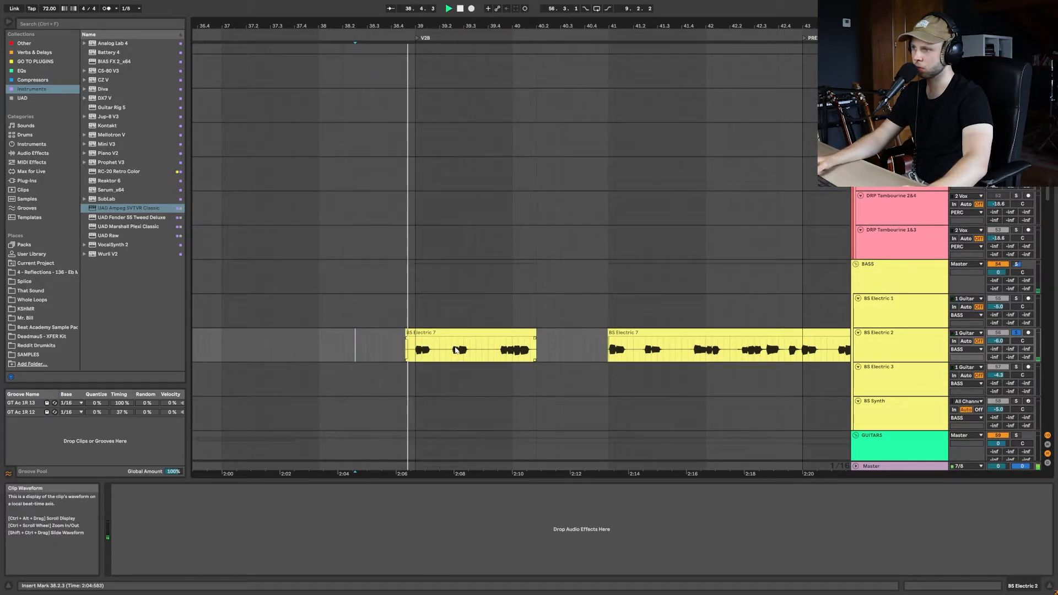
pyautogui.click(414, 353)
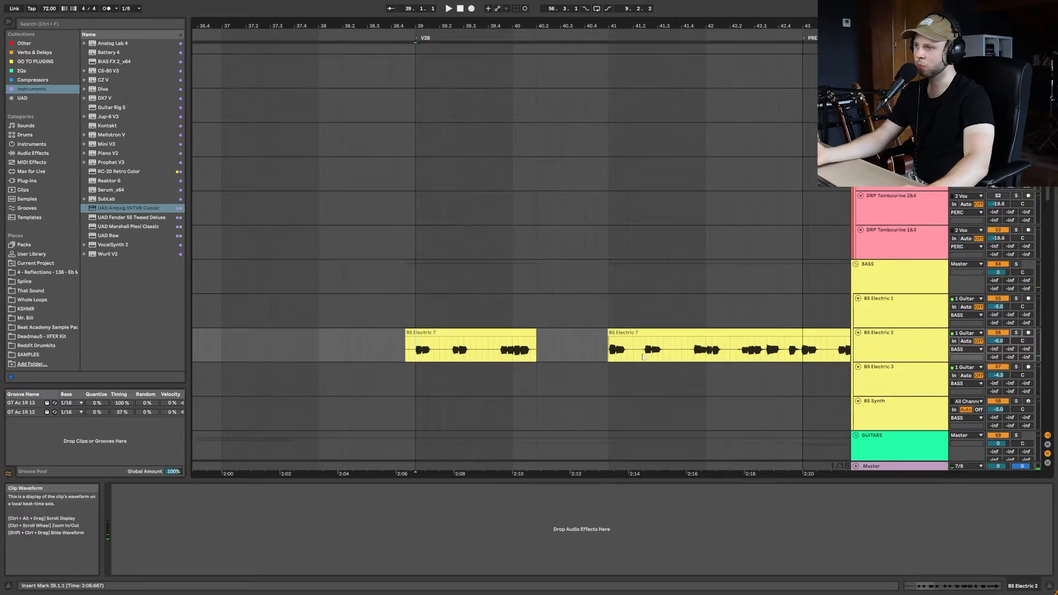
# Compare the first chorus's BS Electric 1 clip with the BS Electric 2 clips in V2B and PRE2
pyautogui.hscroll(-2, 612, 356)
pyautogui.click(581, 357)
pyautogui.scroll(-4, 552, 353)
pyautogui.hscroll(-2, 491, 346)
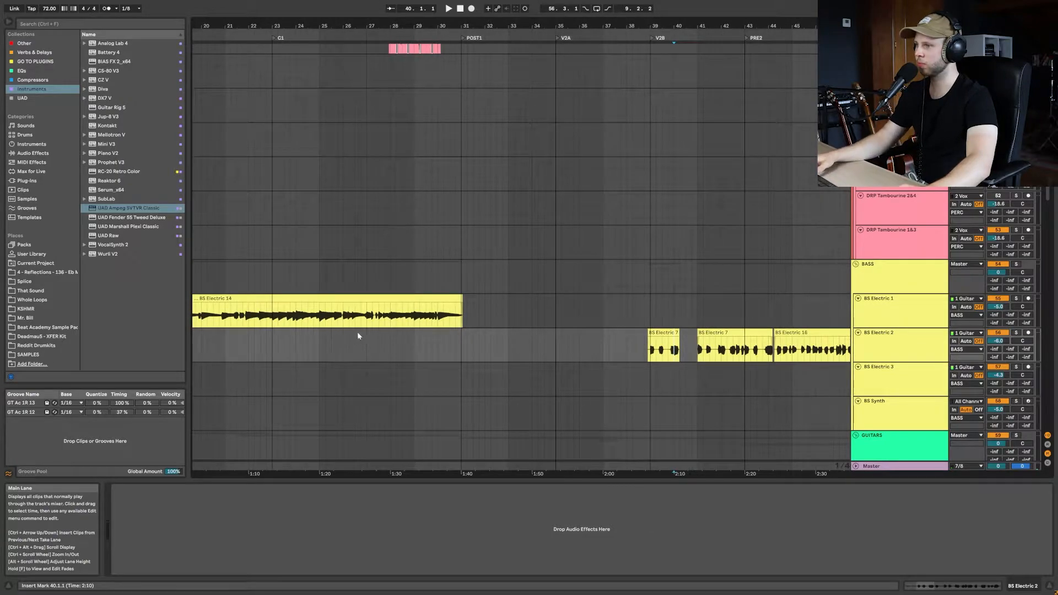
pyautogui.hscroll(-3, 363, 336)
pyautogui.hscroll(3, 573, 312)
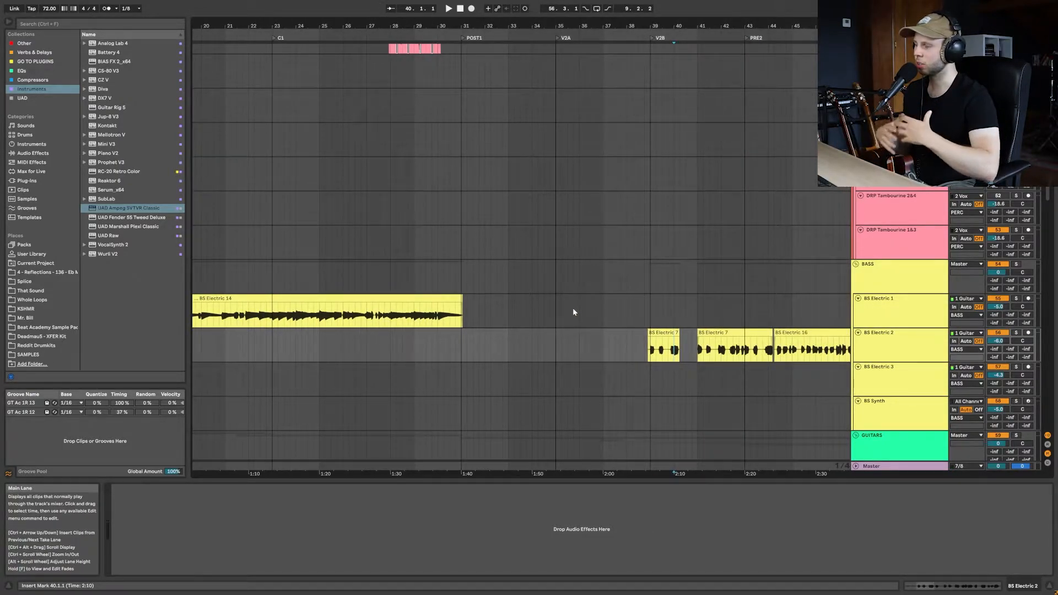
pyautogui.hscroll(4, 573, 307)
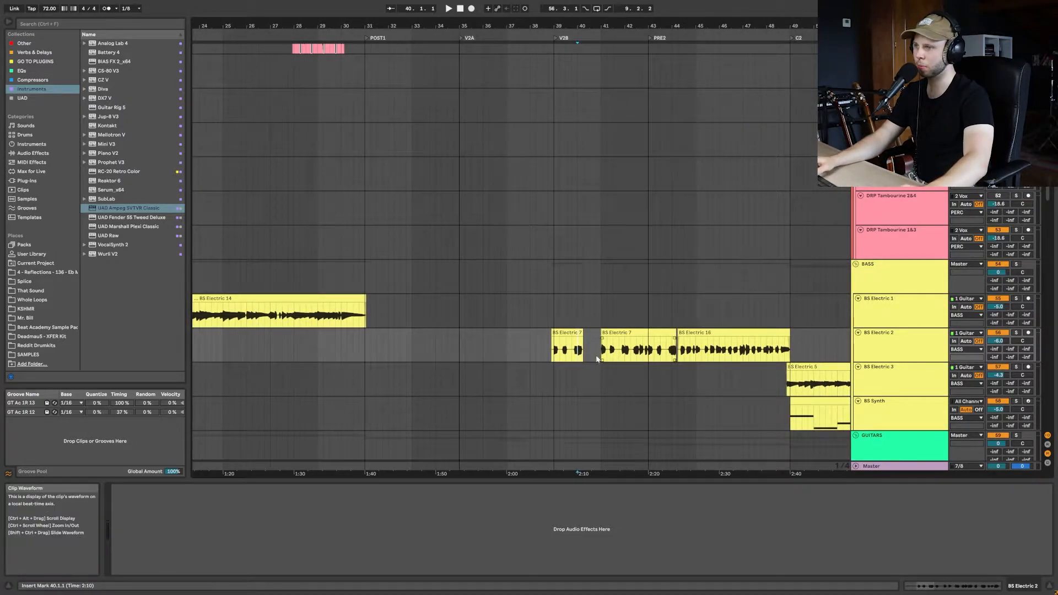
# Play the start of V2B in the full mix from 38.4.3
pyautogui.press('+')
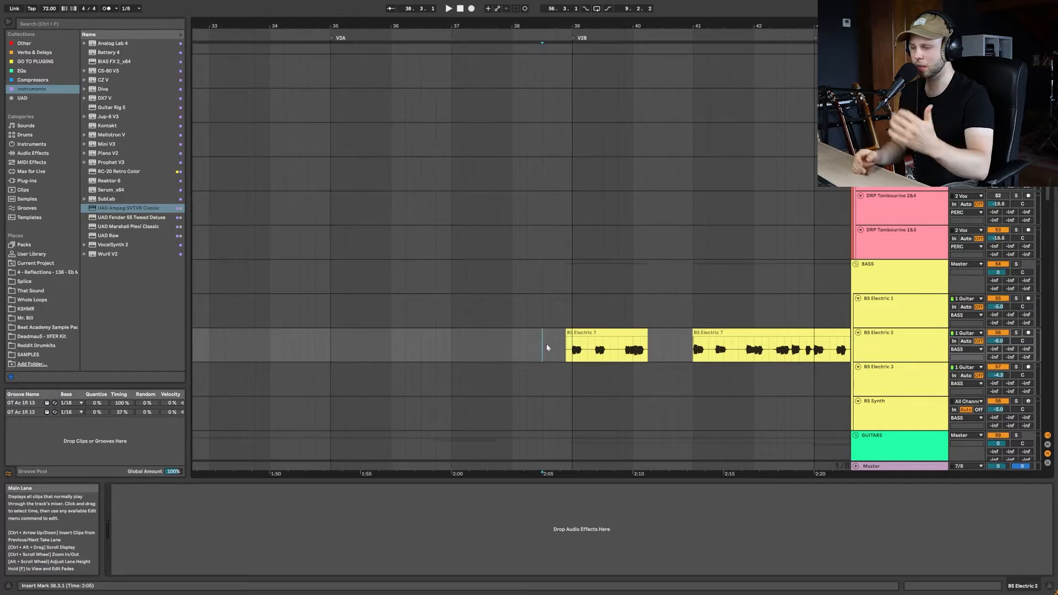
pyautogui.scroll(-3, 549, 303)
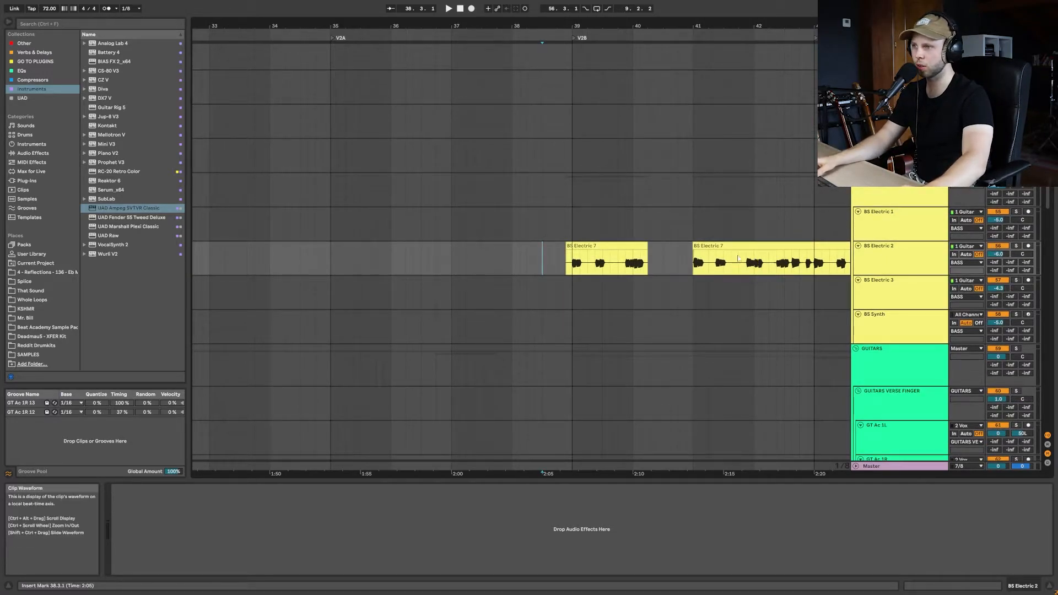
pyautogui.press('space')
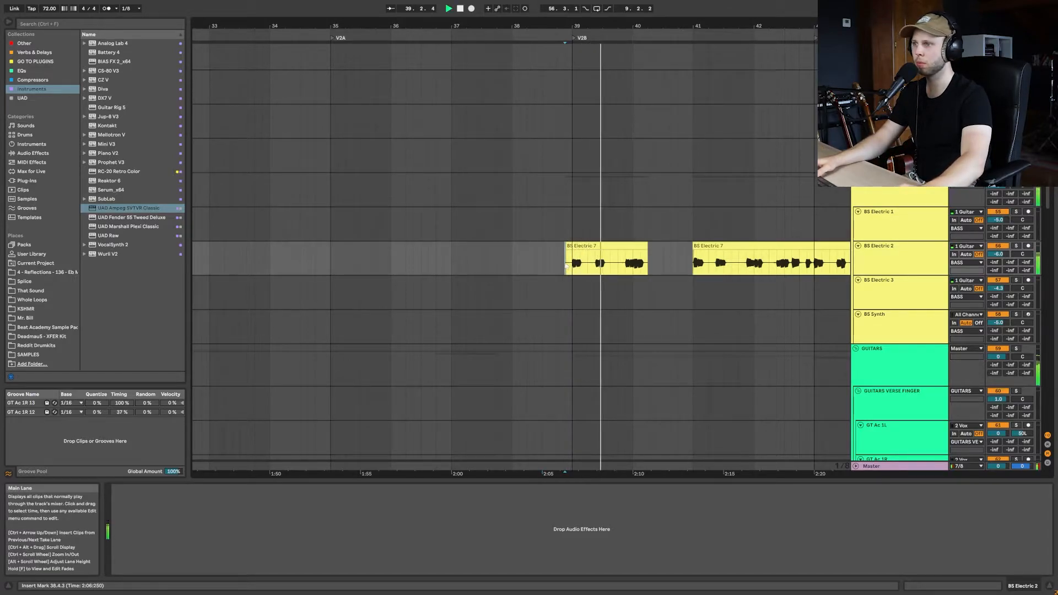
# Solo BS Electric 2 and replay the bass part on its own from 38.4.3
pyautogui.click(1016, 245)
pyautogui.press('space')
pyautogui.press('space')
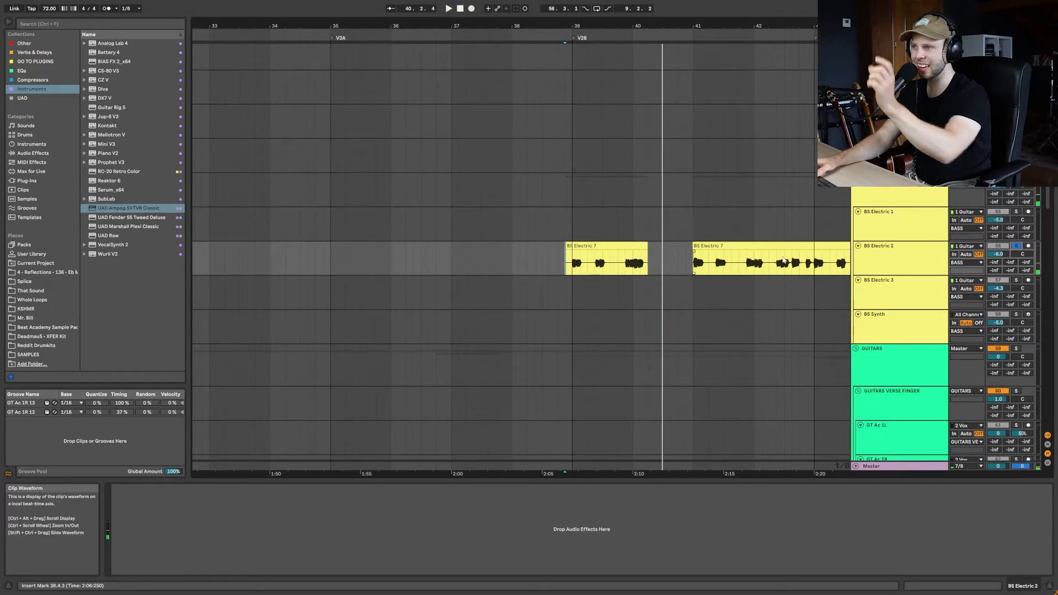
pyautogui.press('space')
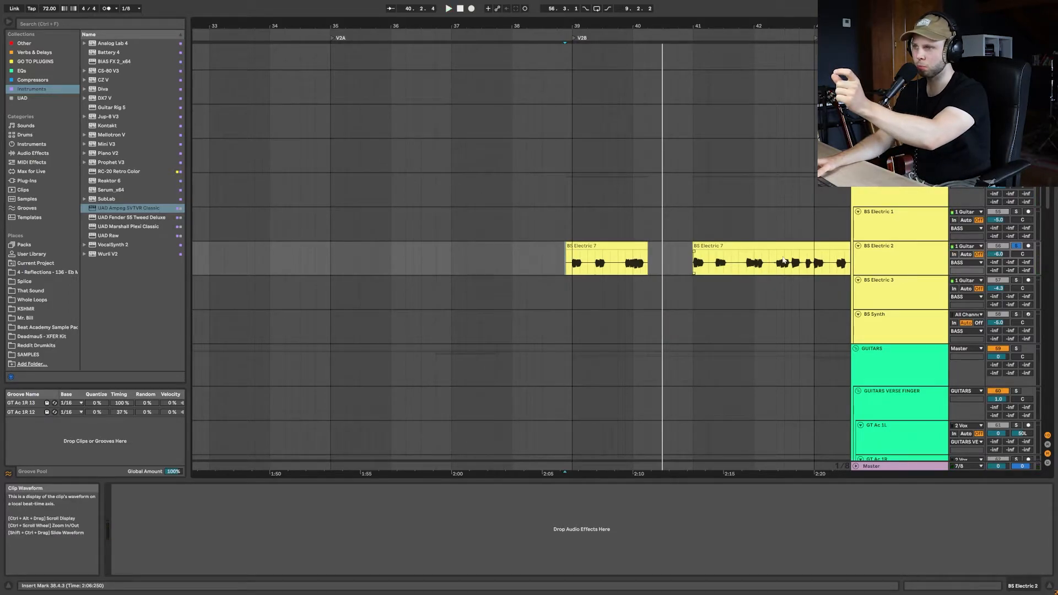
# Unsolo BS Electric 2 and play the V2B bass part in the full mix
pyautogui.click(1018, 248)
pyautogui.click(610, 265)
pyautogui.press('space')
# Solo the GT Elec Detail C track, play its guitar clips from 38.4.3 and select the track
pyautogui.scroll(-5, 679, 292)
pyautogui.scroll(-5, 678, 302)
pyautogui.scroll(-2, 450, 349)
pyautogui.scroll(-5, 438, 194)
pyautogui.scroll(2, 442, 201)
pyautogui.click(442, 225)
pyautogui.hscroll(3, 452, 237)
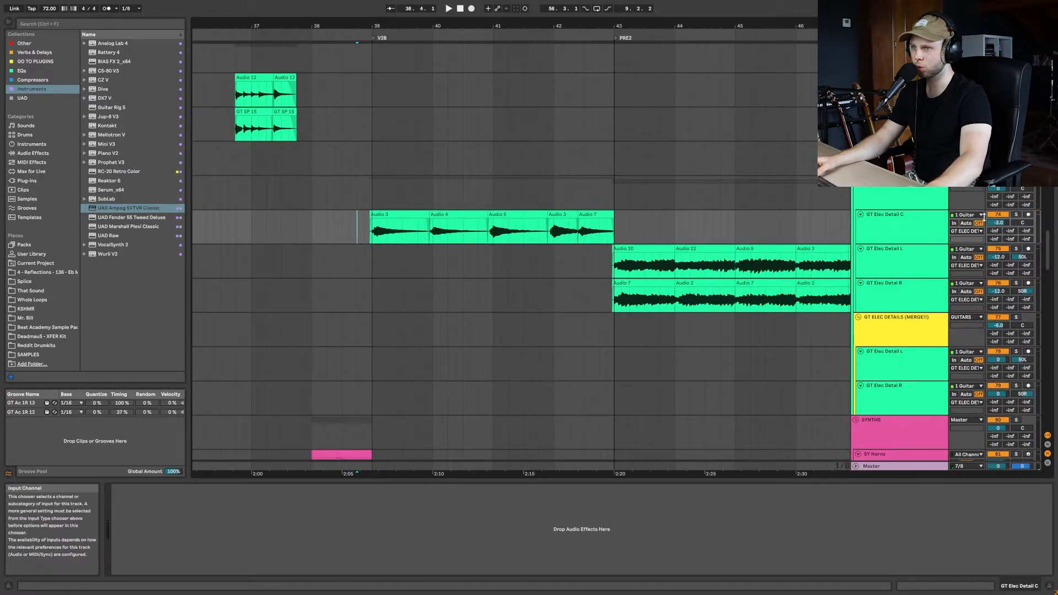
pyautogui.click(364, 223)
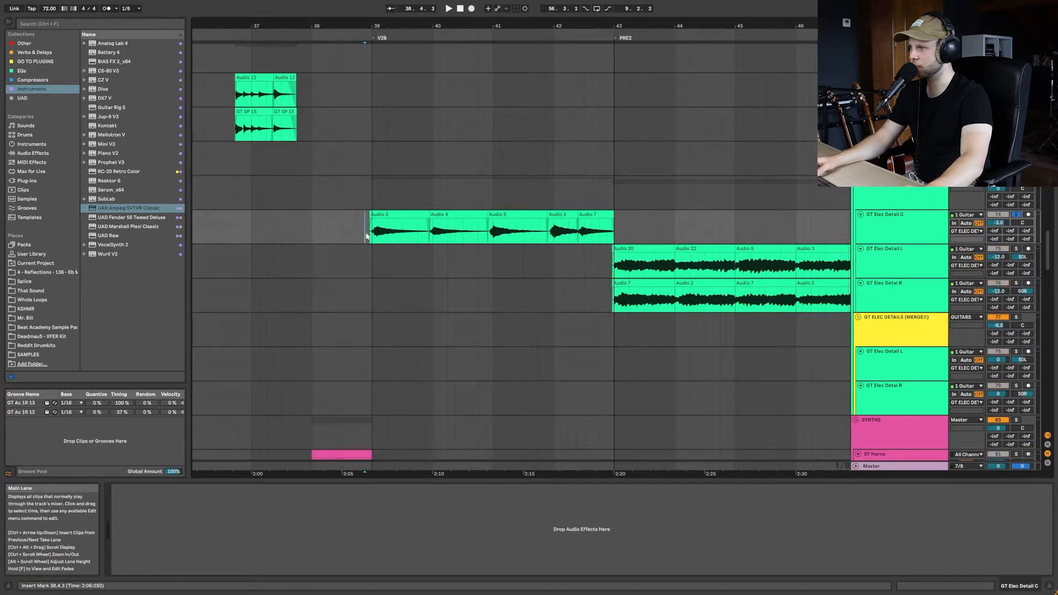
pyautogui.press('space')
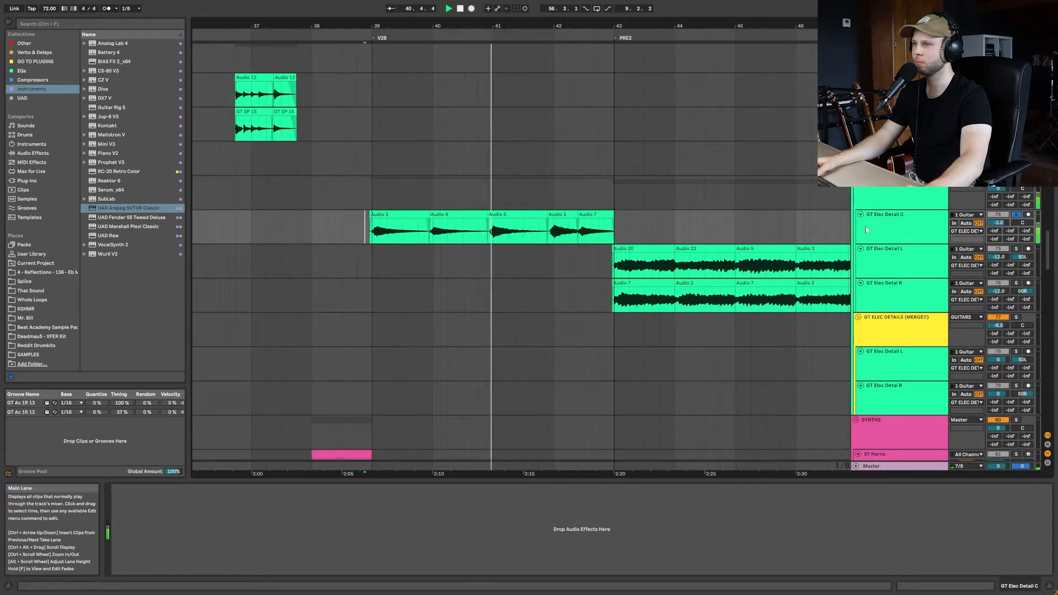
pyautogui.click(892, 223)
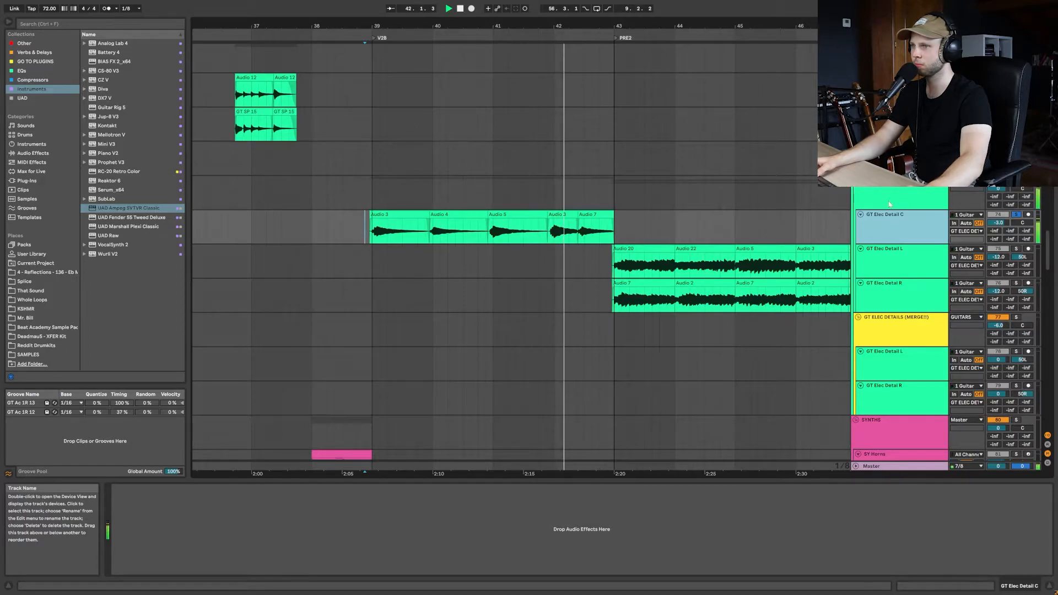
# Inspect the Pro-Q 3 and Pro-R plug-in settings on the GT ELEC DETAILS group
pyautogui.press('Up')
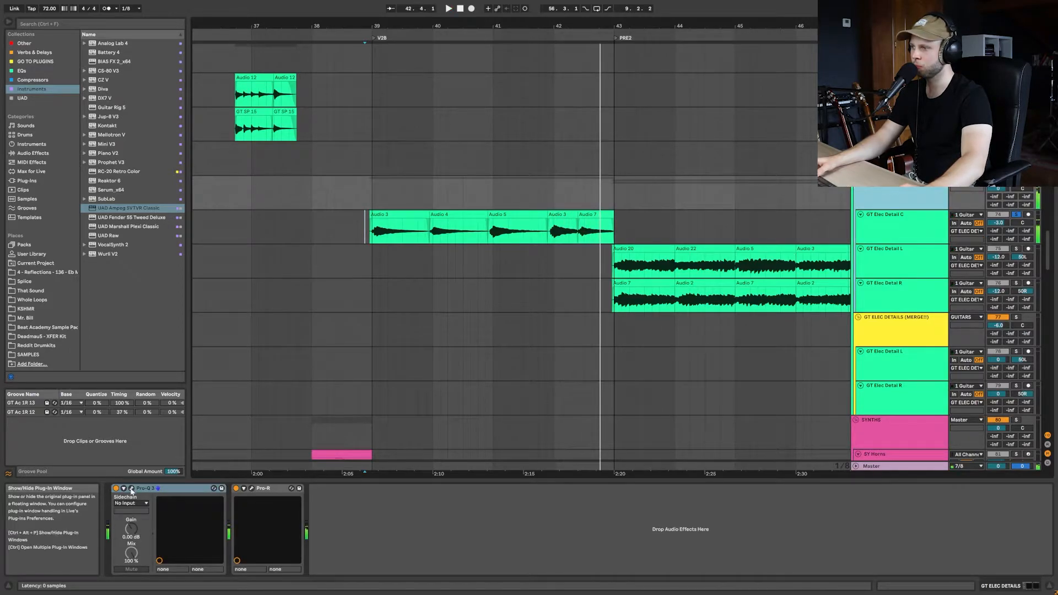
pyautogui.click(131, 488)
pyautogui.moveTo(426, 285)
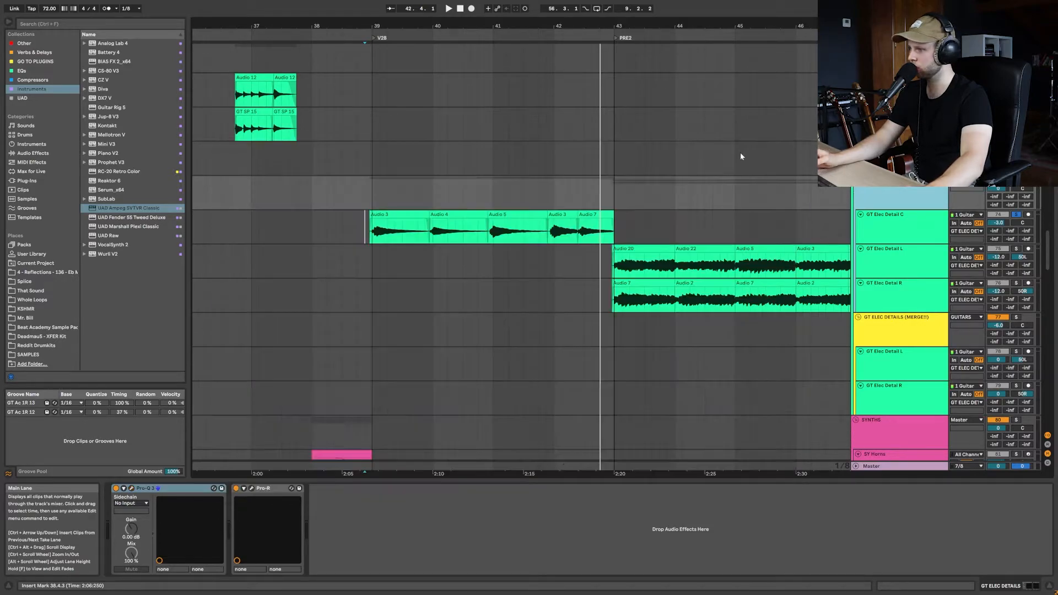
pyautogui.click(789, 145)
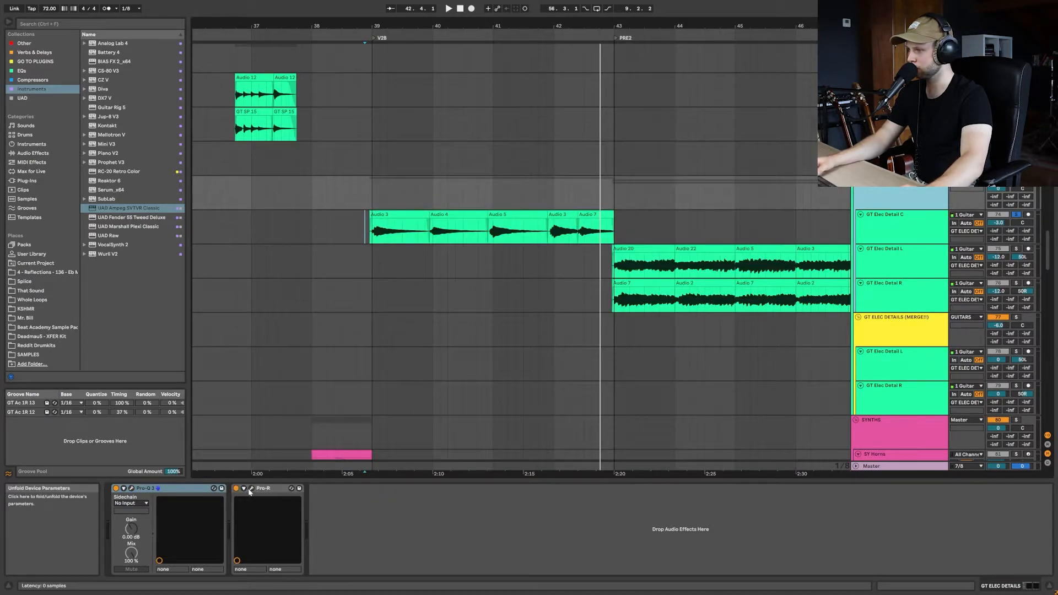
pyautogui.click(251, 489)
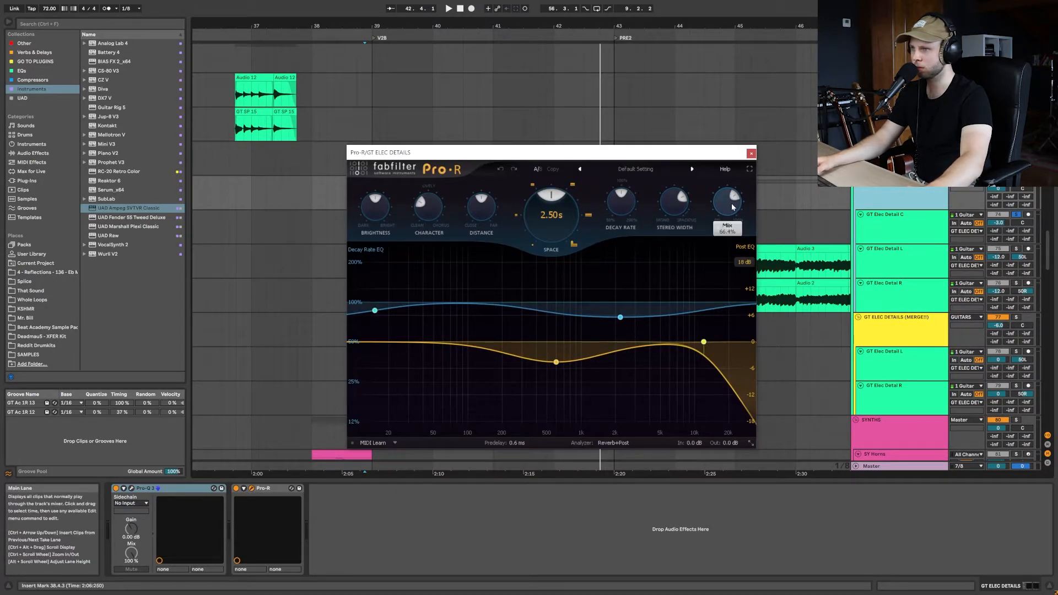
pyautogui.click(752, 154)
# Replay the soloed GT Elec Detail C guitar clips, first from 38.4.3 and again from 38.4.1
pyautogui.click(425, 234)
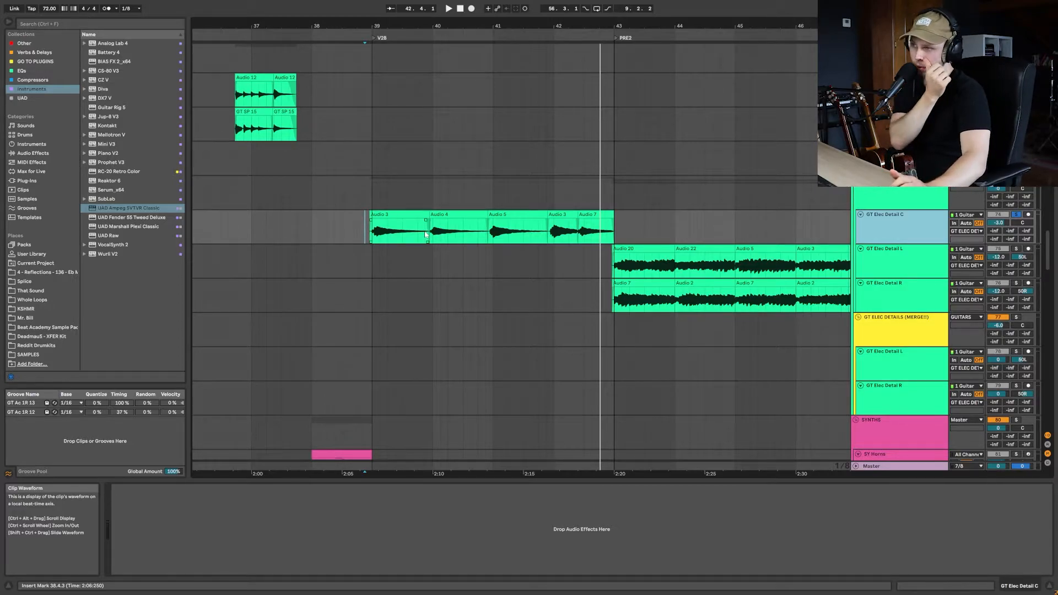
pyautogui.click(367, 232)
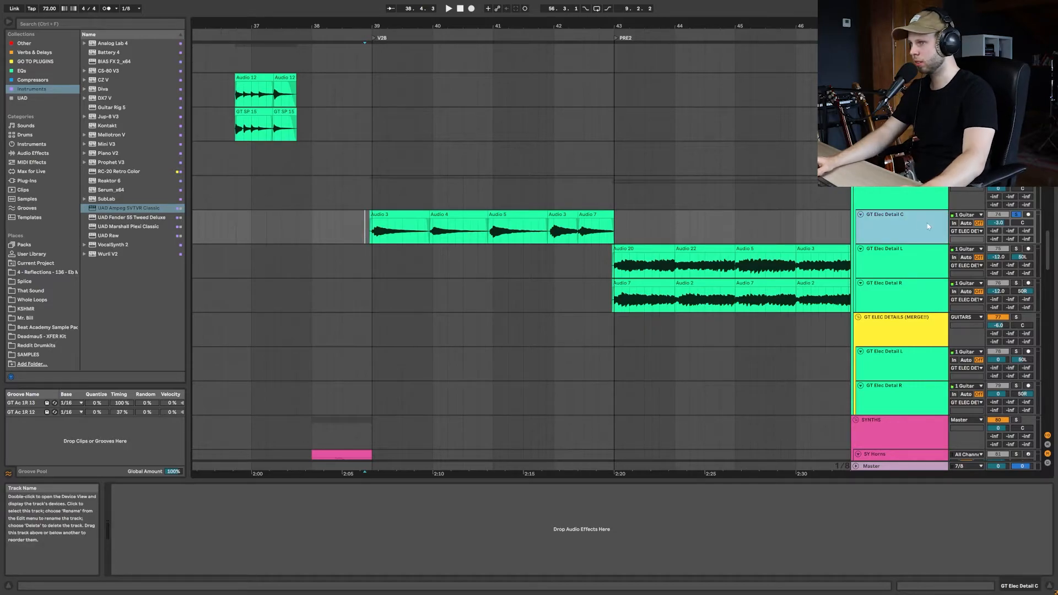
pyautogui.press('space')
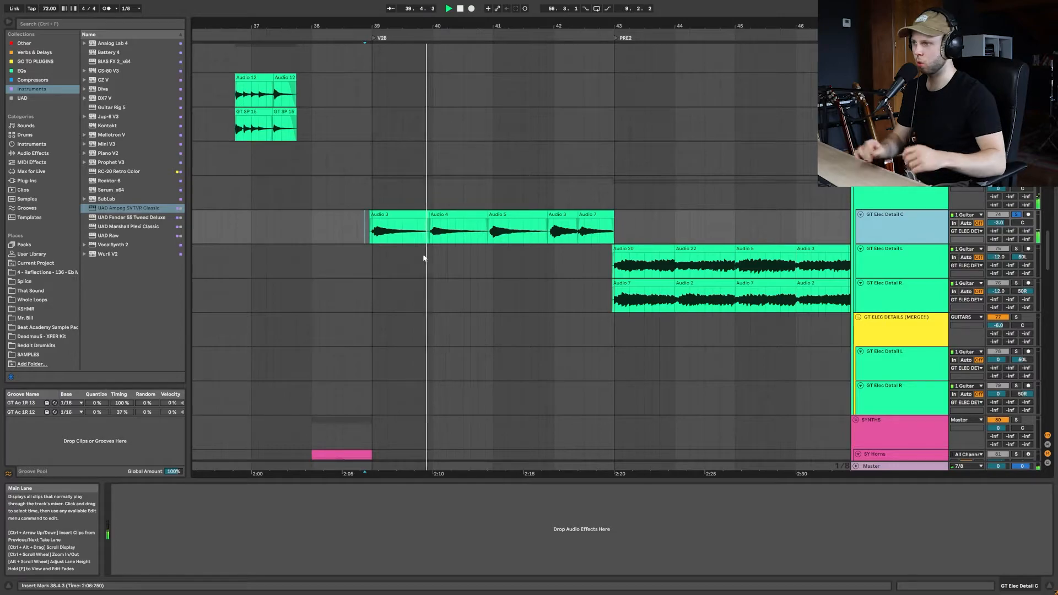
pyautogui.scroll(5, 948, 220)
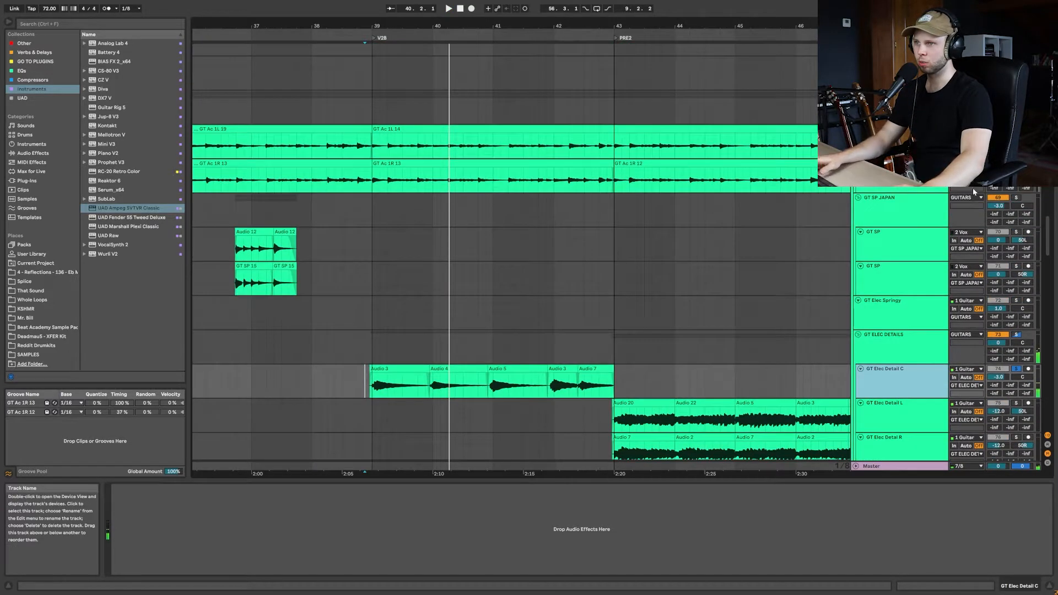
pyautogui.click(358, 384)
pyautogui.press('space')
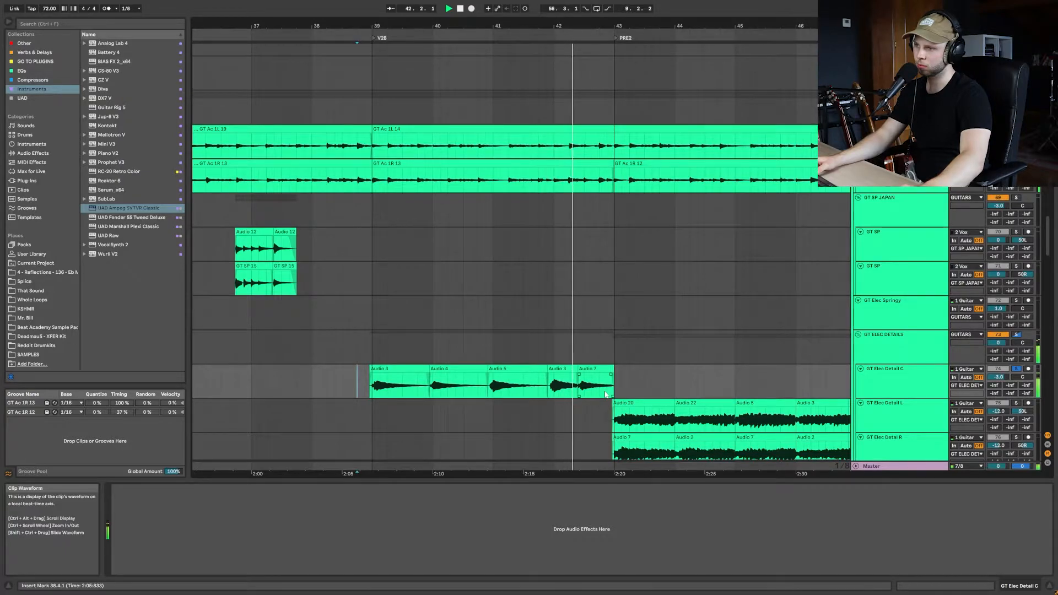
# Solo BS Electric 2 alongside the guitar details and play both parts from 40.4.3
pyautogui.scroll(10, 568, 358)
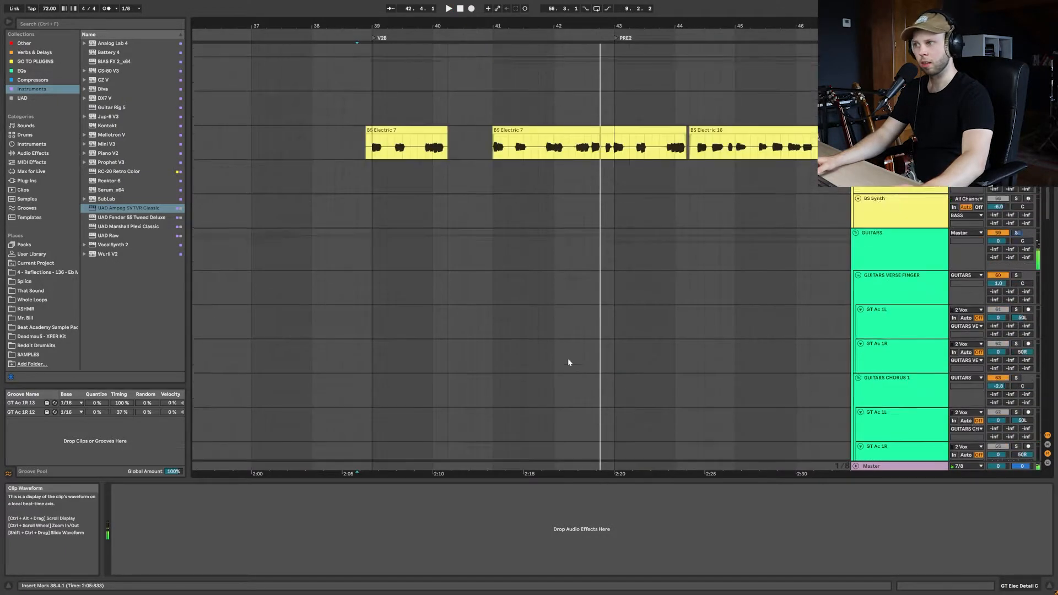
pyautogui.click(1016, 207)
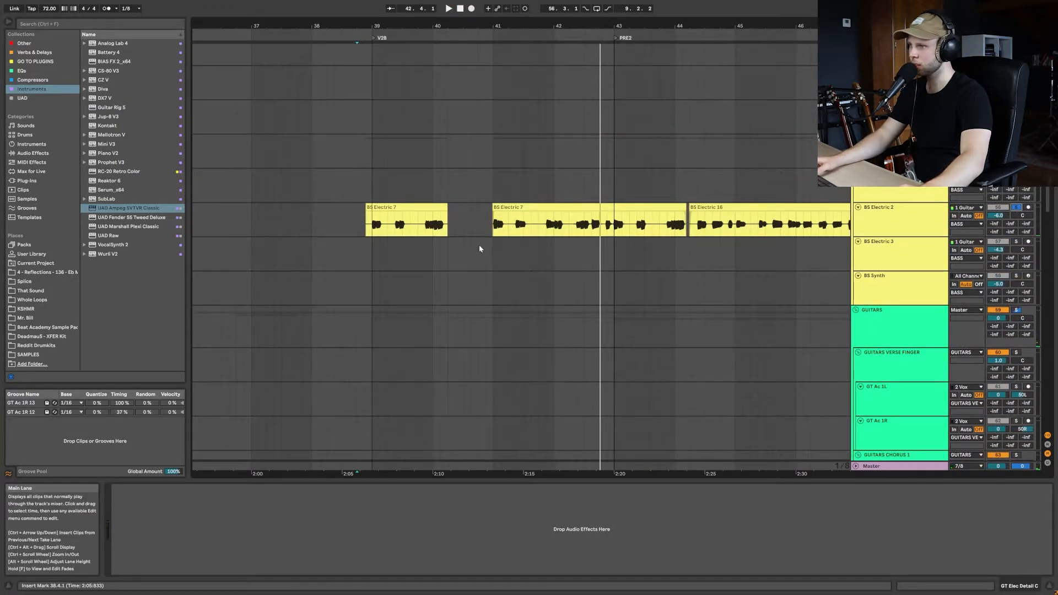
pyautogui.click(490, 227)
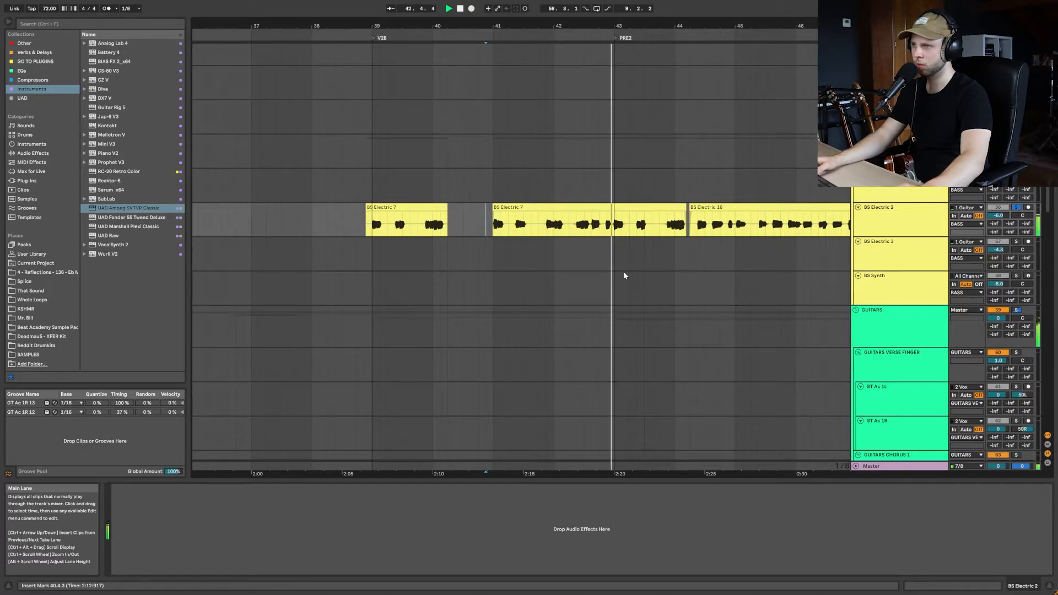
# Clear the track solos and briefly start the full mix from 38.2.3, just ahead of V2B
pyautogui.scroll(10, 626, 246)
pyautogui.scroll(15, 626, 247)
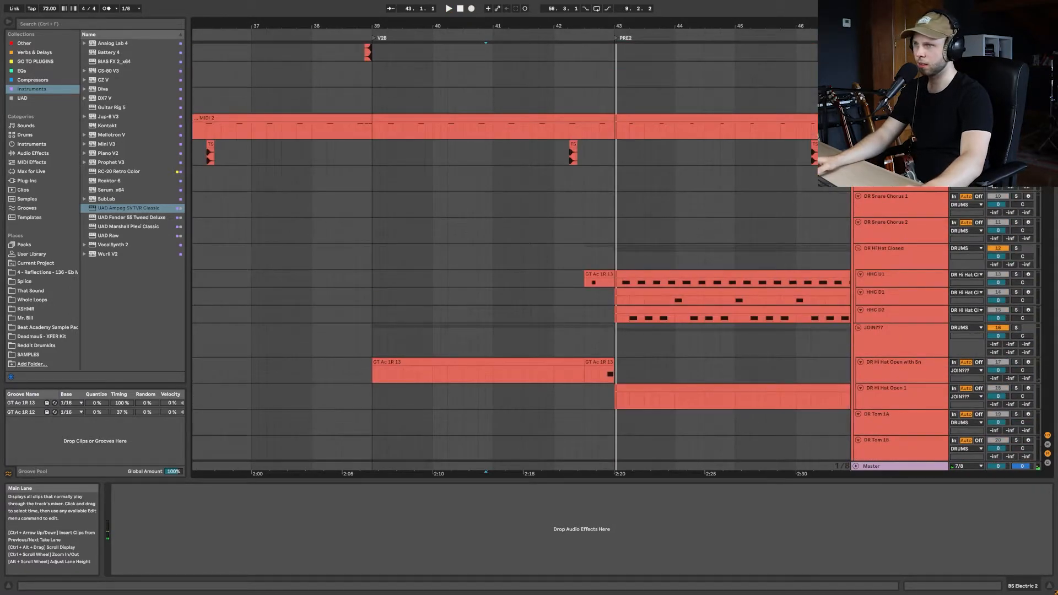
pyautogui.scroll(2, 521, 248)
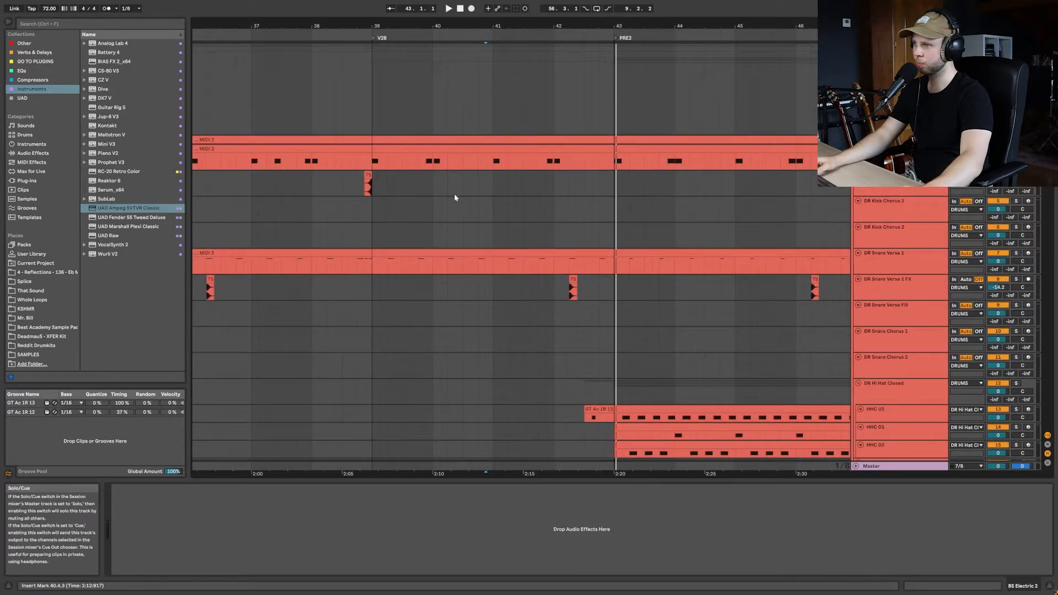
pyautogui.click(334, 234)
pyautogui.press('space')
pyautogui.press('space')
# Play the V2B section in the full mix from 38.1.3 with the lead vocal tracks in view
pyautogui.scroll(-8, 522, 248)
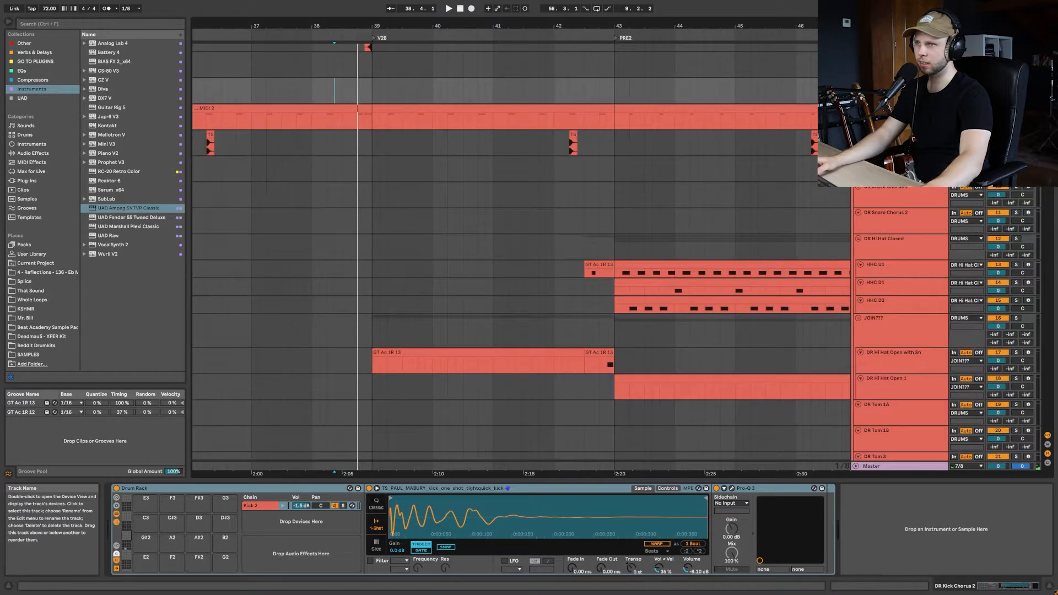
pyautogui.scroll(8, 295, 223)
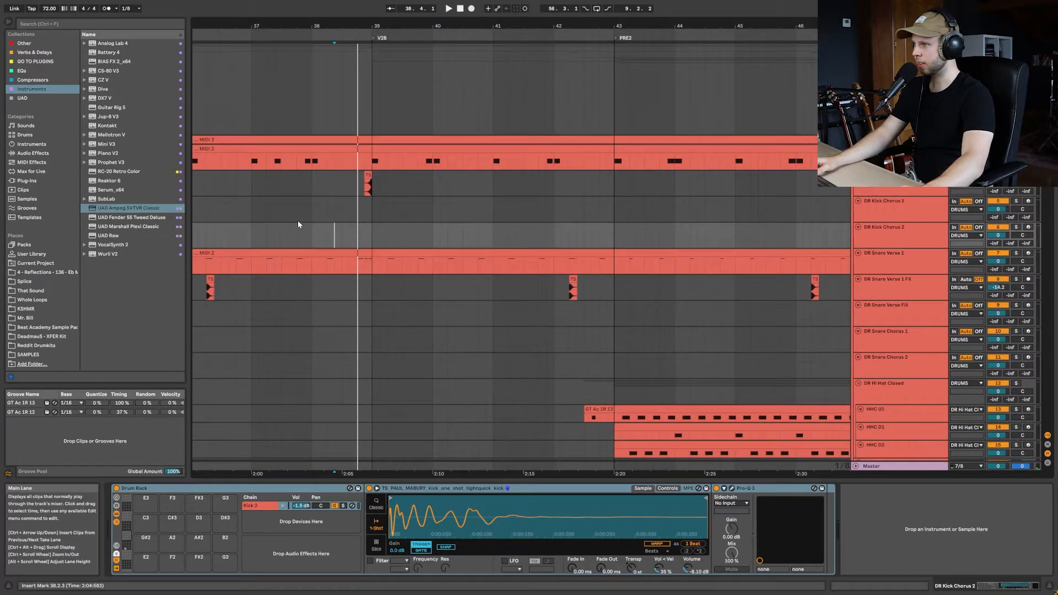
pyautogui.scroll(-20, 294, 219)
pyautogui.scroll(-15, 386, 272)
pyautogui.scroll(5, 528, 253)
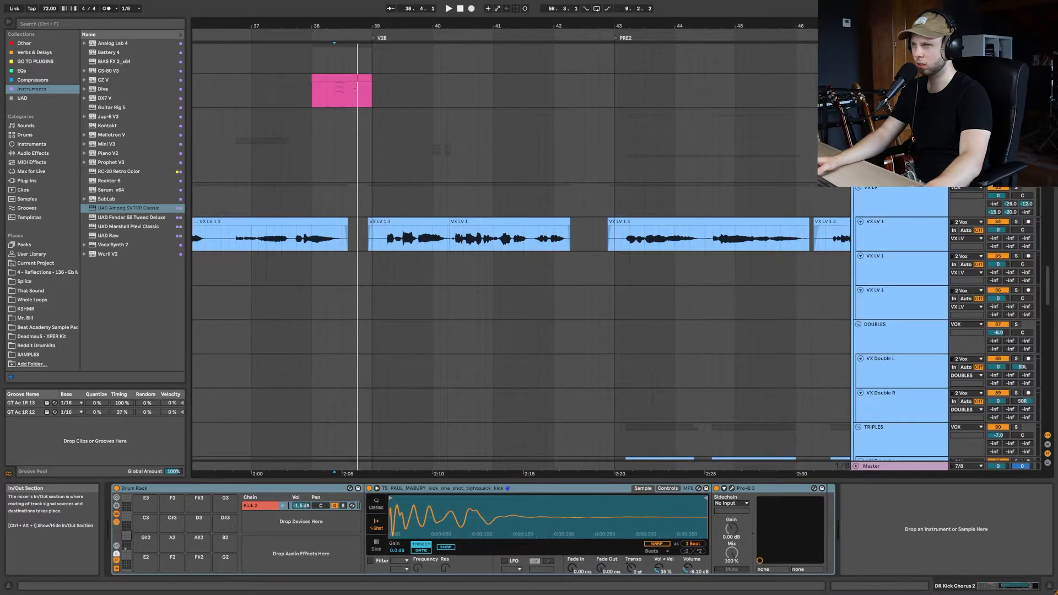
pyautogui.click(320, 154)
pyautogui.press('space')
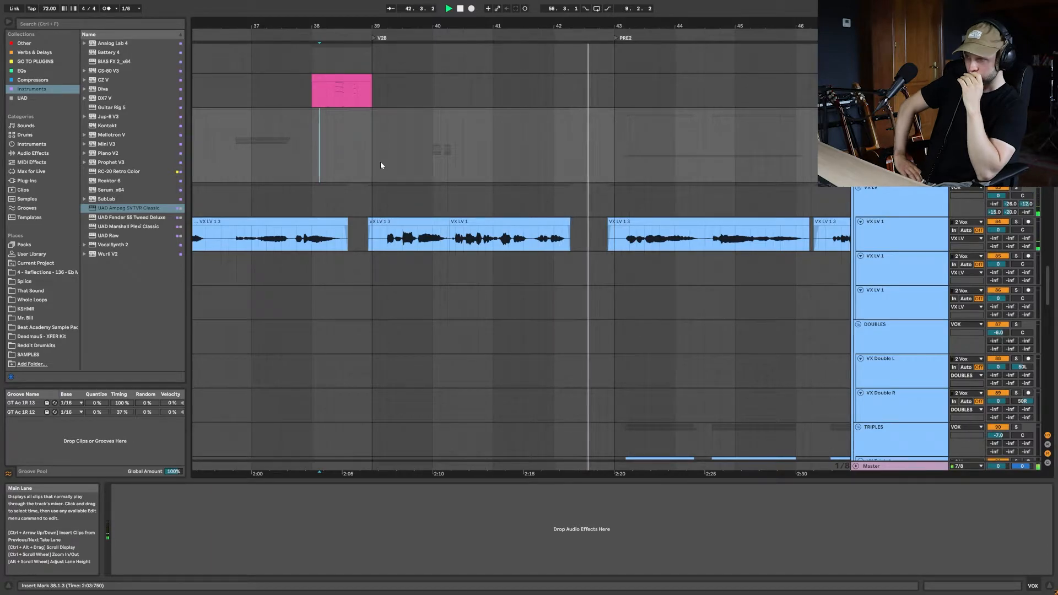
# Locate the BVS VERSE 2 backing vocal clips around bar 40, zoom in on them and play from 38.4.3
pyautogui.scroll(10, 571, 217)
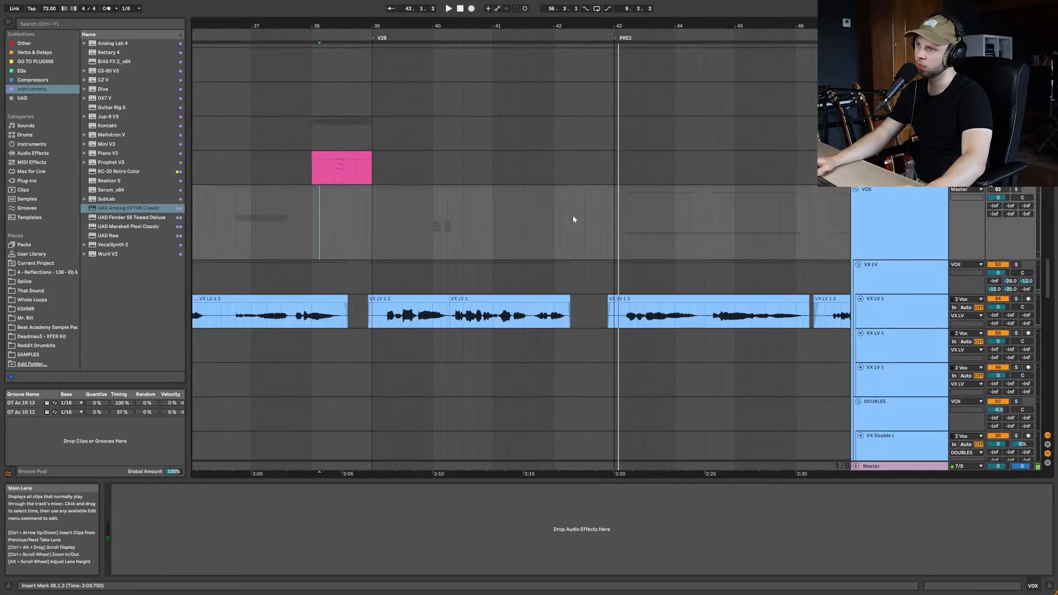
pyautogui.scroll(-10, 313, 211)
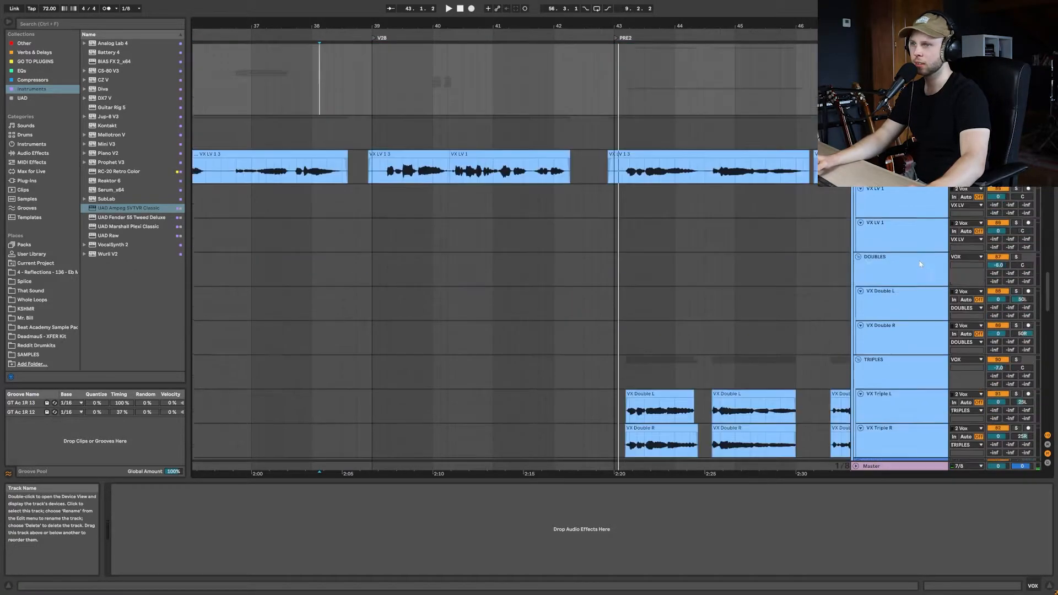
pyautogui.press('space')
pyautogui.click(357, 212)
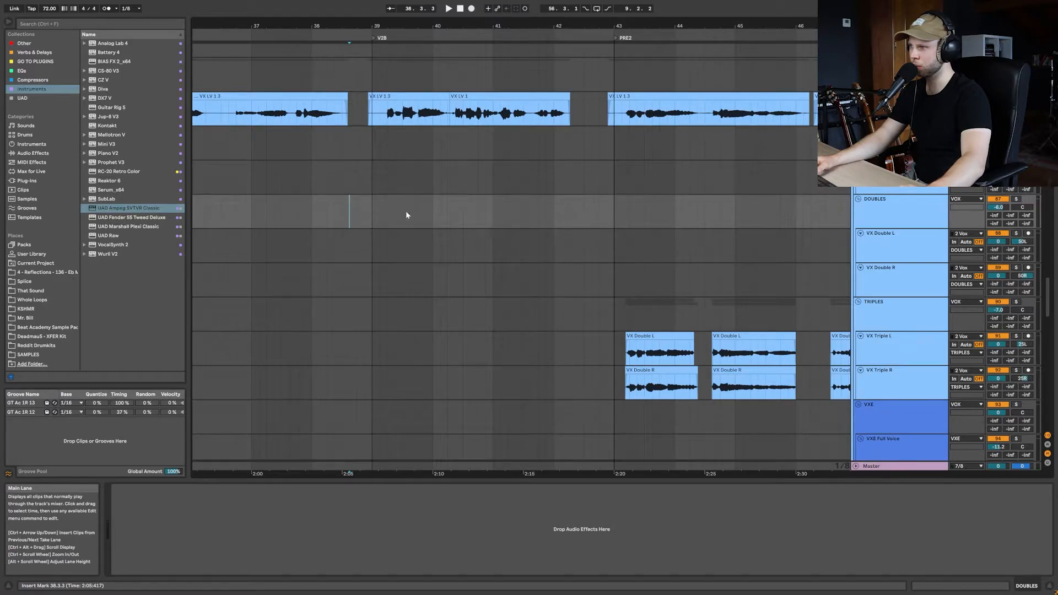
pyautogui.scroll(-15, 408, 210)
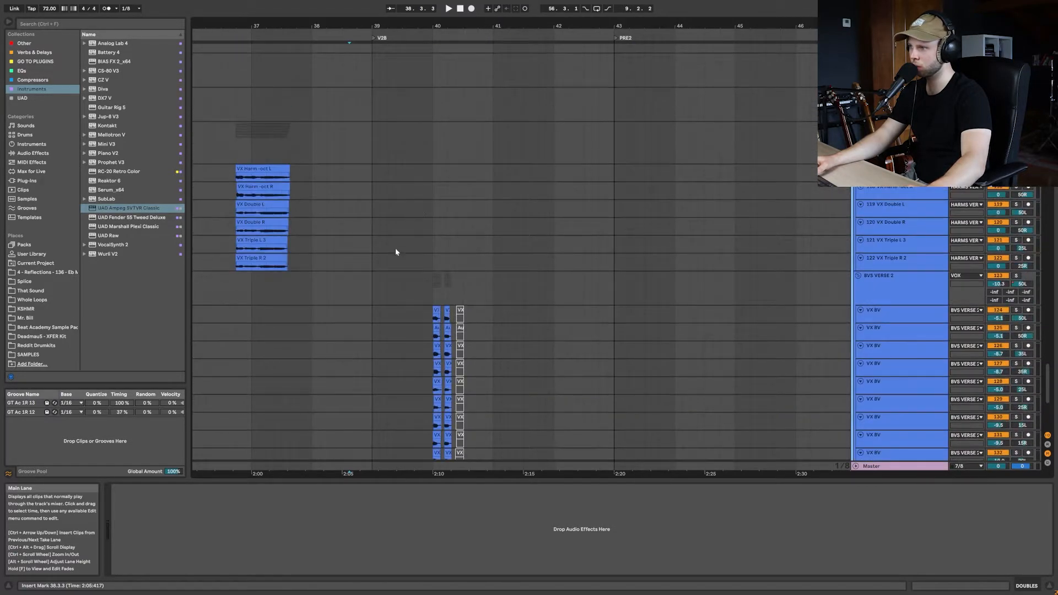
pyautogui.click(397, 315)
pyautogui.press('+')
pyautogui.scroll(-4, 441, 303)
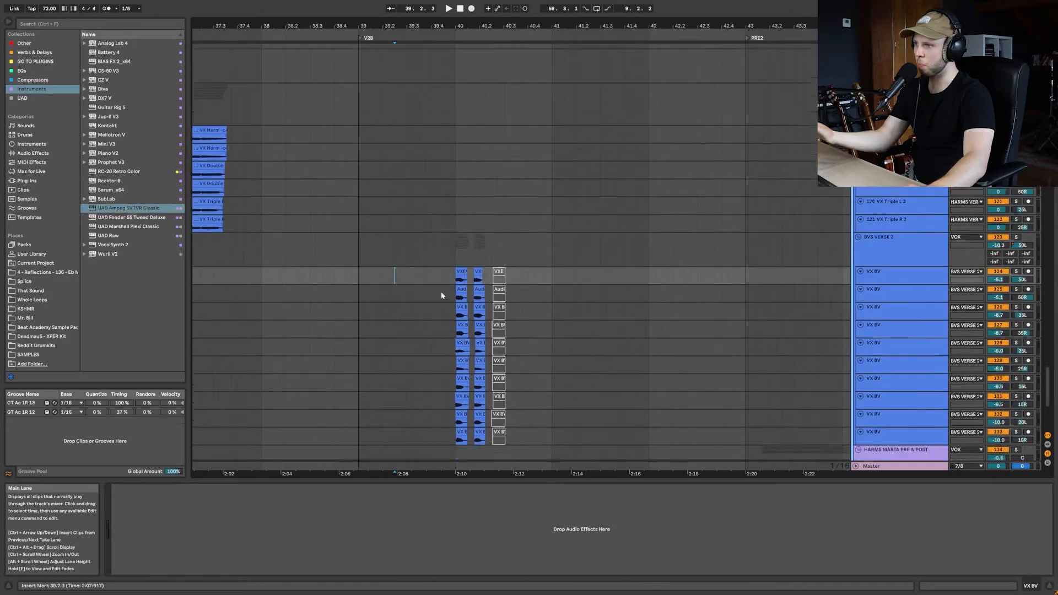
pyautogui.click(347, 247)
pyautogui.press('space')
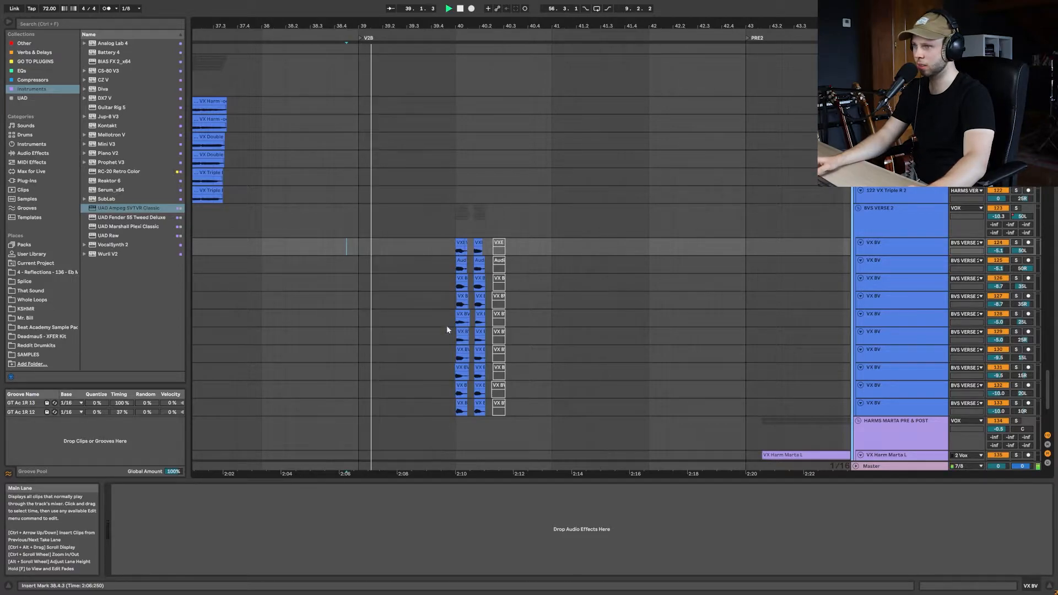
pyautogui.scroll(-2, 441, 336)
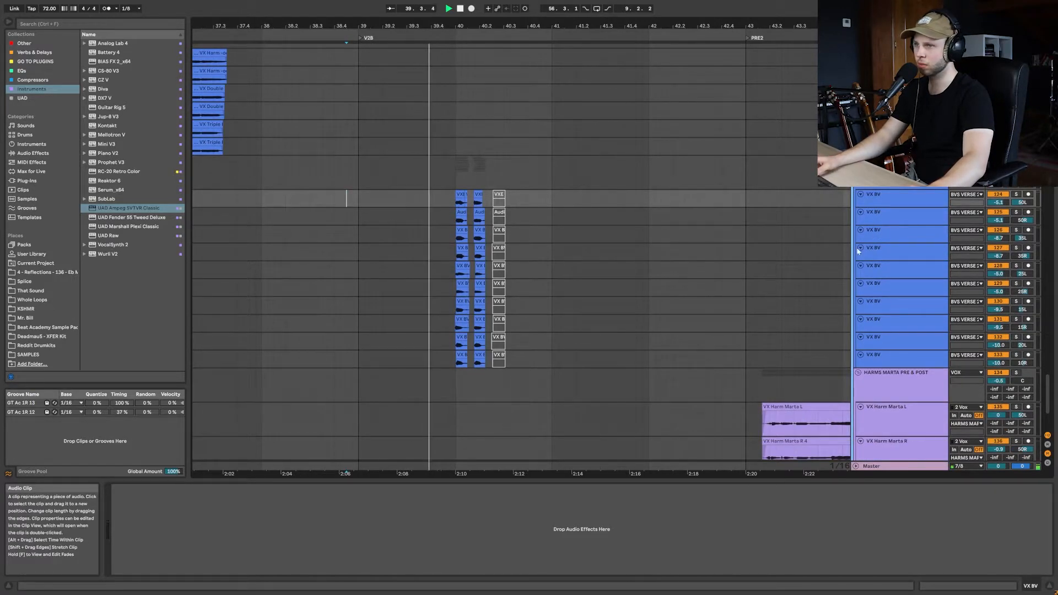
# Play the mix from 39.1.1 through the first BVS VERSE 2 backing vocal clips
pyautogui.scroll(10, 882, 248)
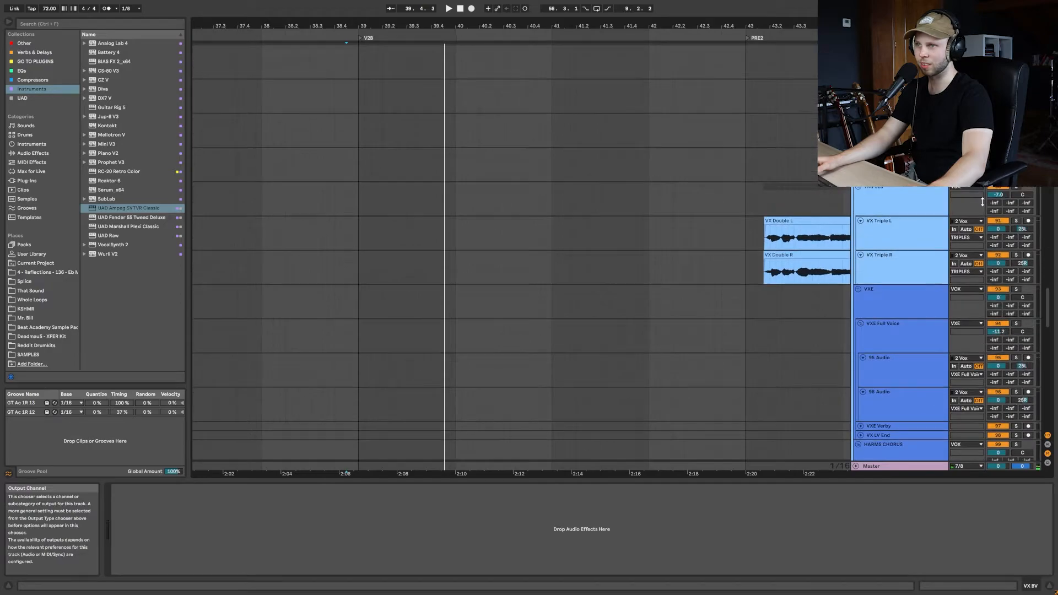
pyautogui.scroll(3, 982, 198)
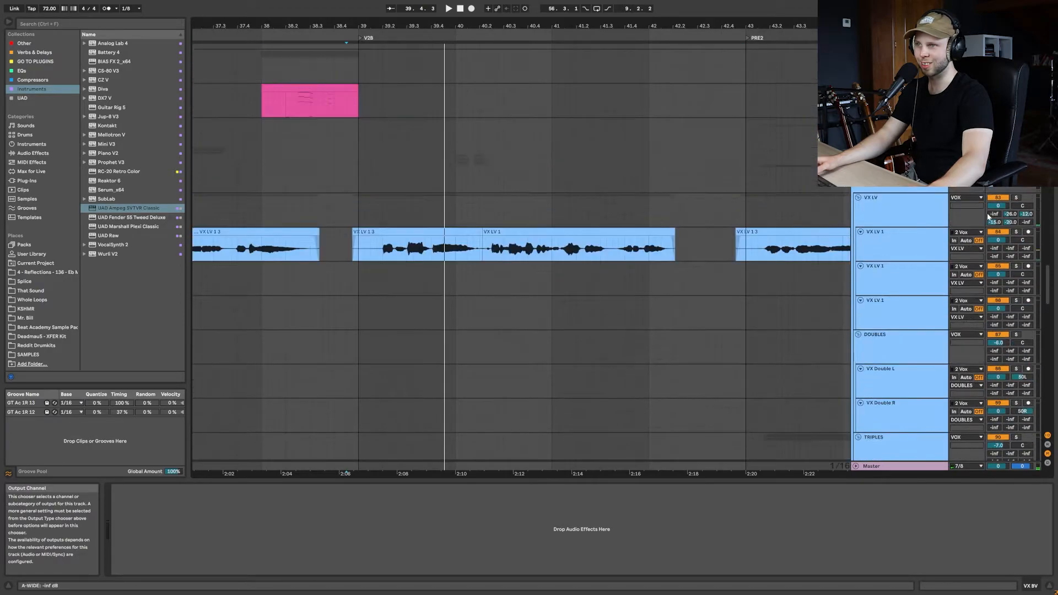
pyautogui.click(368, 349)
pyautogui.press('space')
pyautogui.scroll(-12, 564, 303)
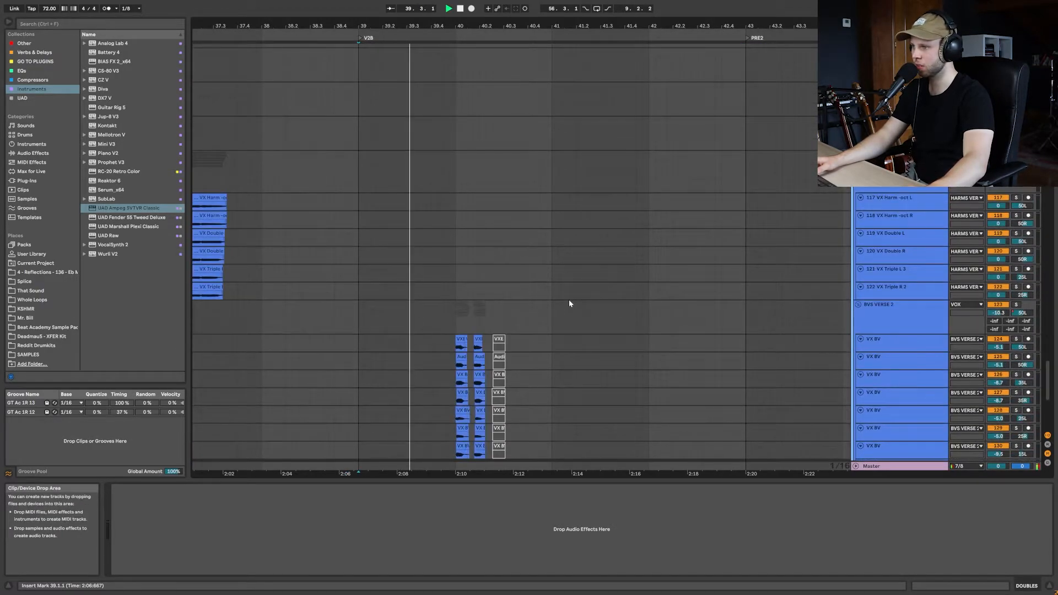
pyautogui.scroll(-3, 564, 286)
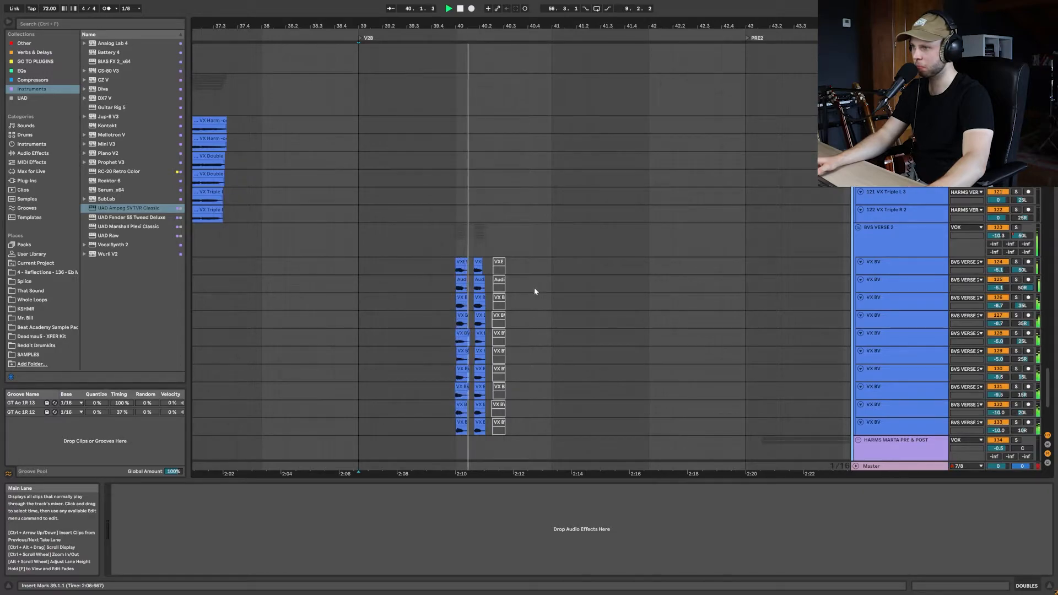
pyautogui.press('space')
# Solo the BVS VERSE 2 group, zoom in on its clips and play the backing vocals from 39.4.4
pyautogui.click(437, 245)
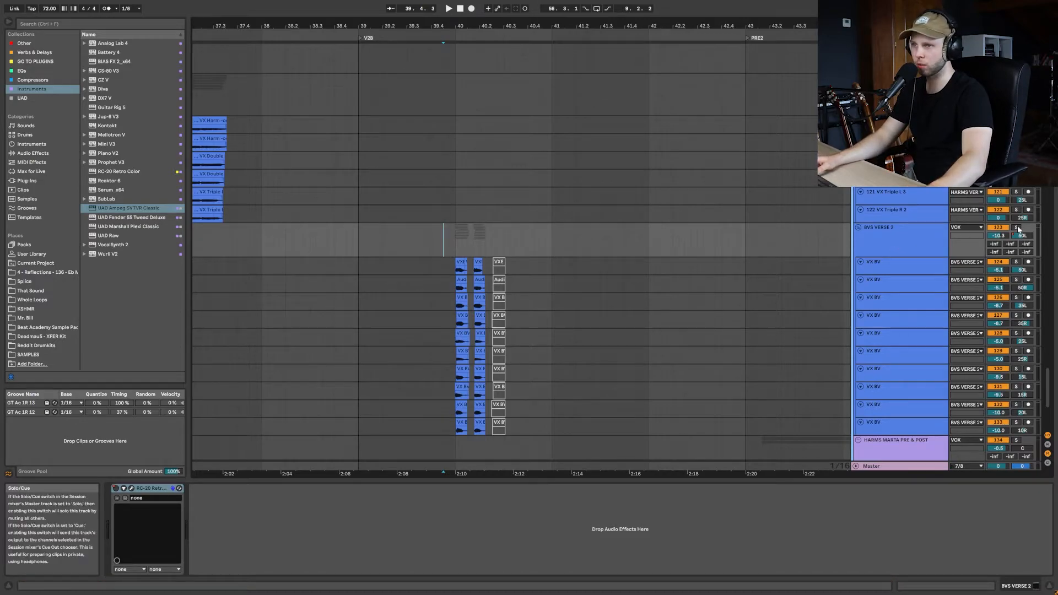
pyautogui.click(448, 249)
pyautogui.scroll(2, 448, 249)
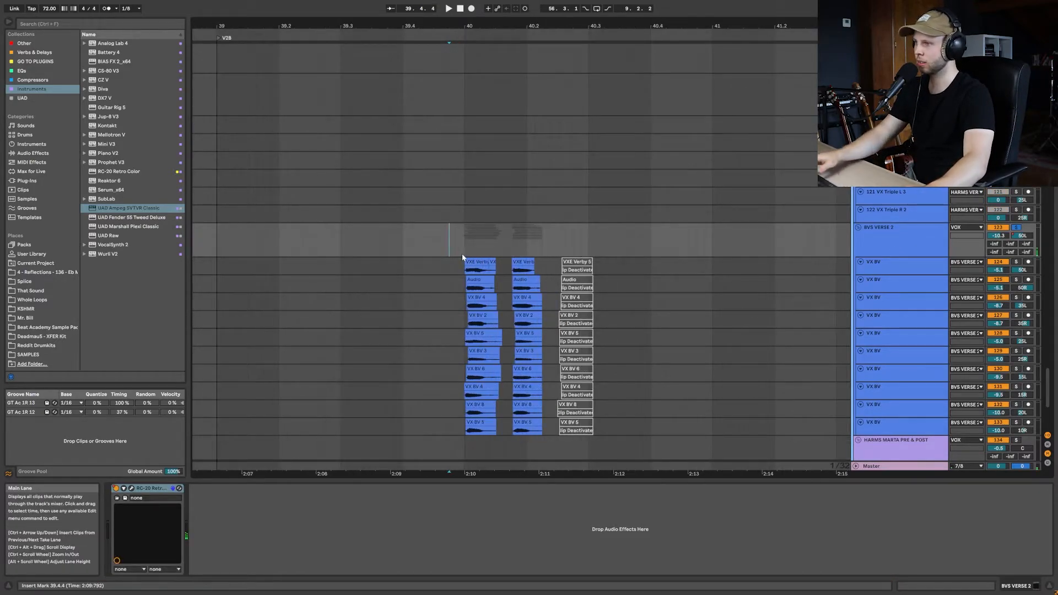
pyautogui.hscroll(2, 462, 255)
pyautogui.scroll(2, 462, 263)
pyautogui.scroll(-3, 412, 250)
pyautogui.press('space')
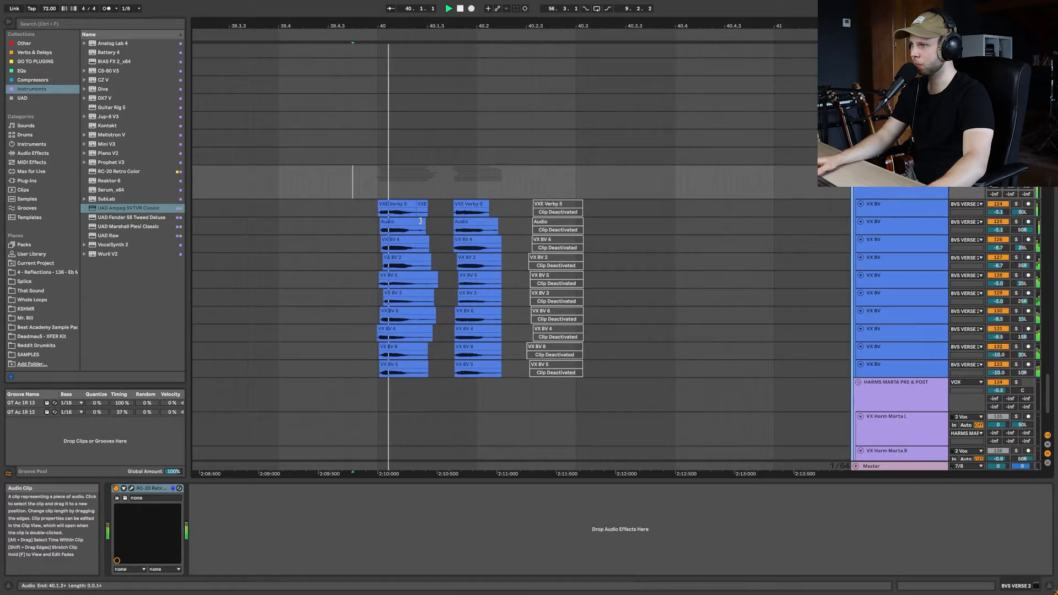
pyautogui.press('space')
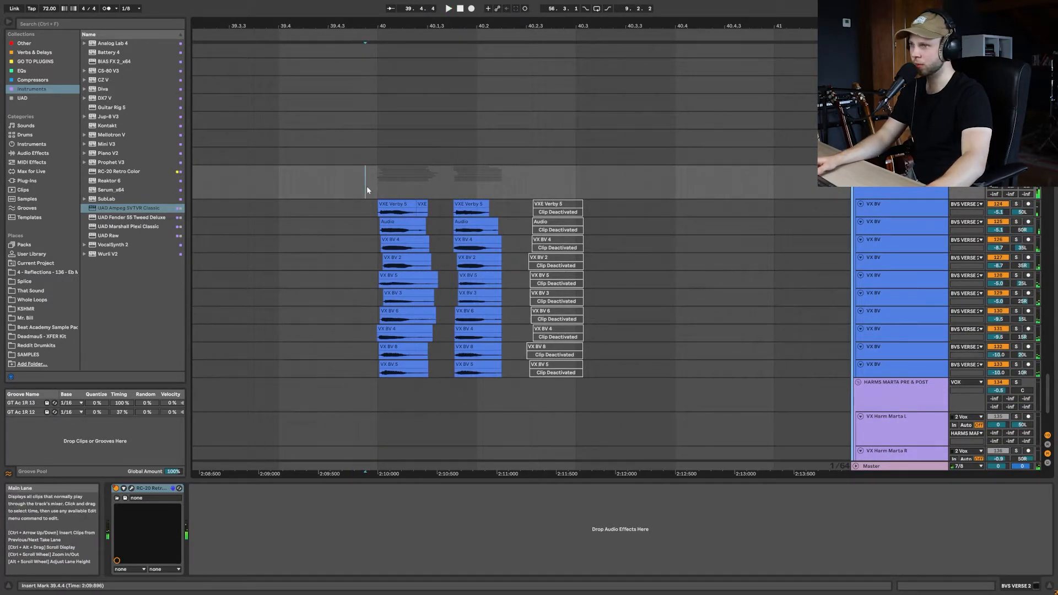
# Select the BVS VERSE 2 group to show its RC-20 Retro Color effect and replay the soloed vocals
pyautogui.click(894, 209)
pyautogui.press('Up')
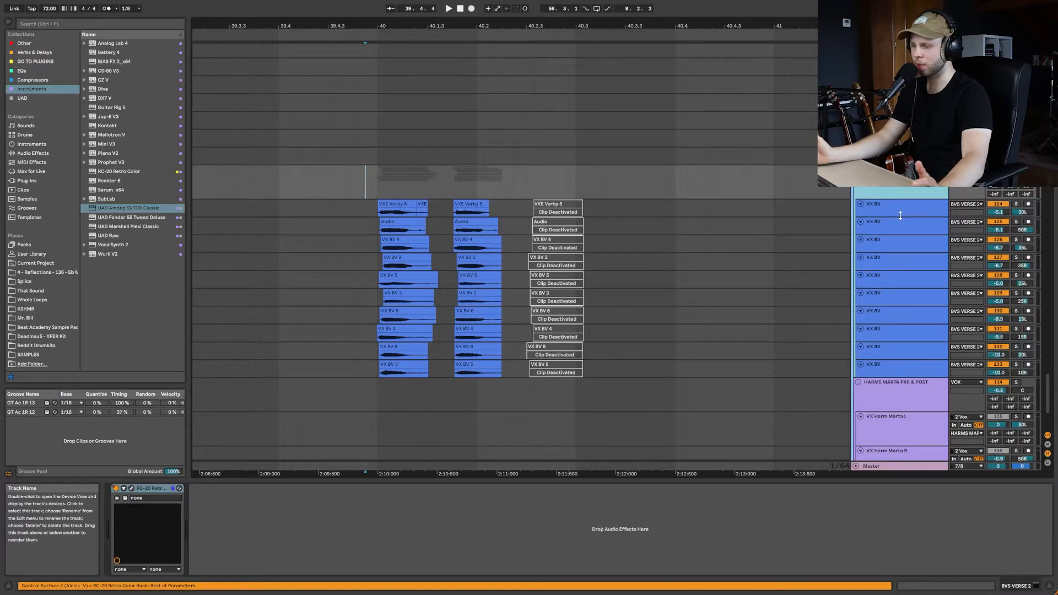
pyautogui.press('space')
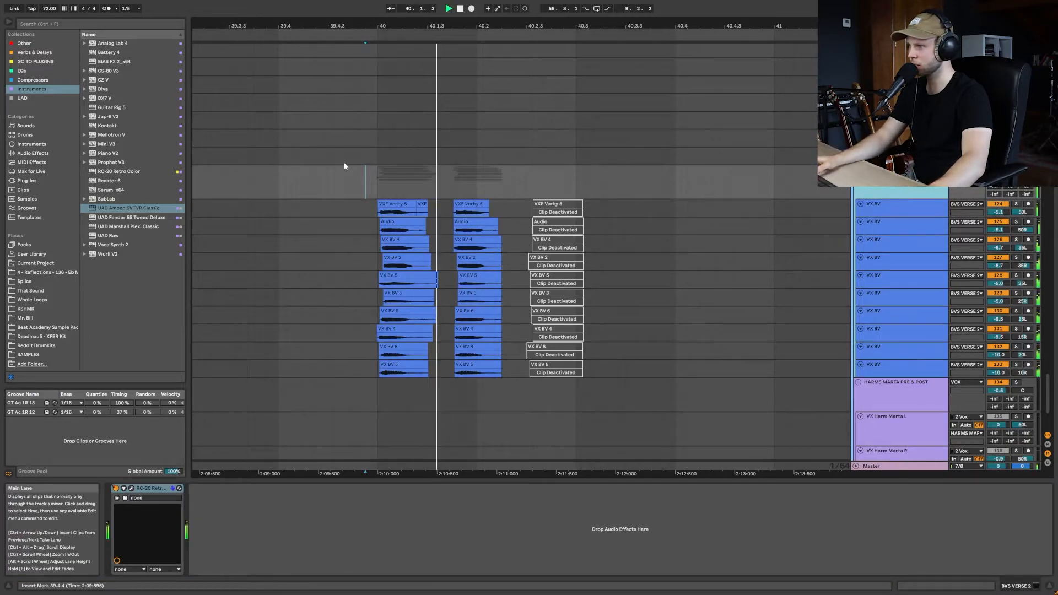
# Stop playback and play the mix from 39.1.1 through the BVS VERSE 2 clips around bar 40
pyautogui.press('space')
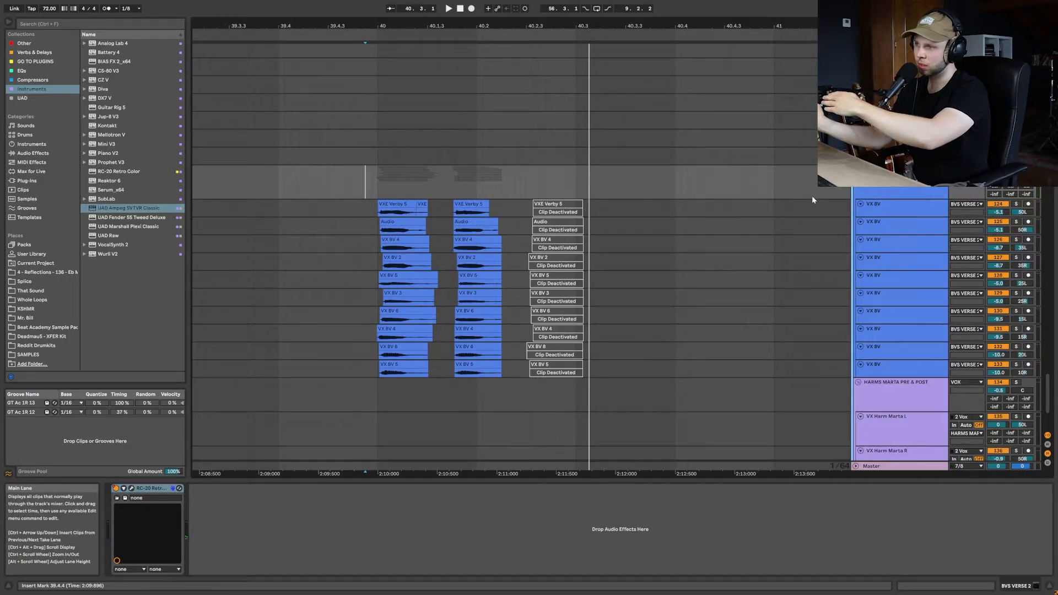
pyautogui.click(363, 184)
pyautogui.scroll(-3, 363, 184)
pyautogui.scroll(-3, 362, 186)
pyautogui.scroll(1, 334, 197)
pyautogui.click(347, 194)
pyautogui.press('space')
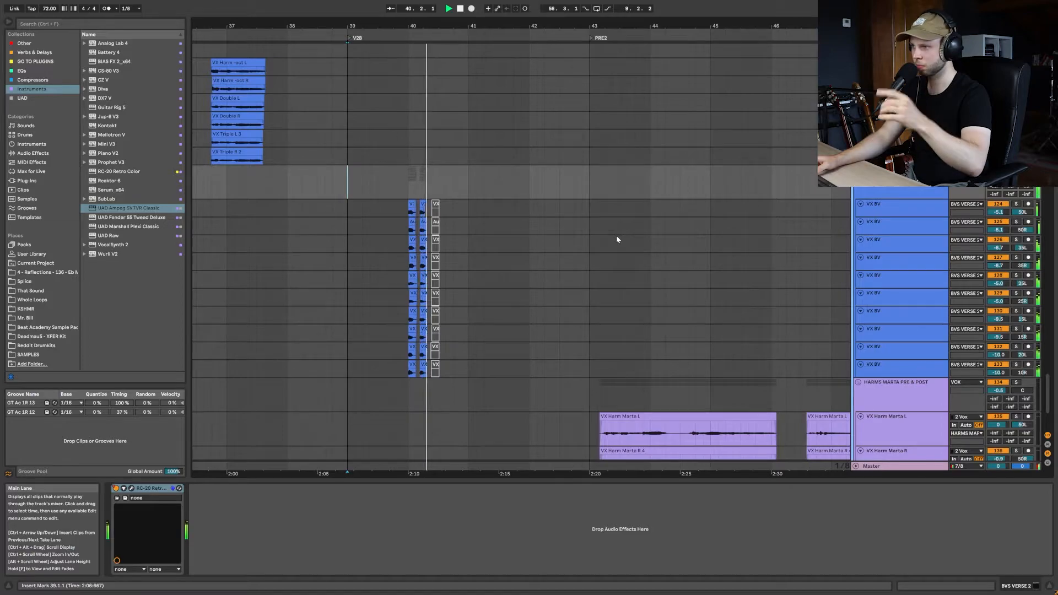
# Solo the BVS VERSE 2 group and play its backing vocals from 39.4.3
pyautogui.scroll(5, 565, 271)
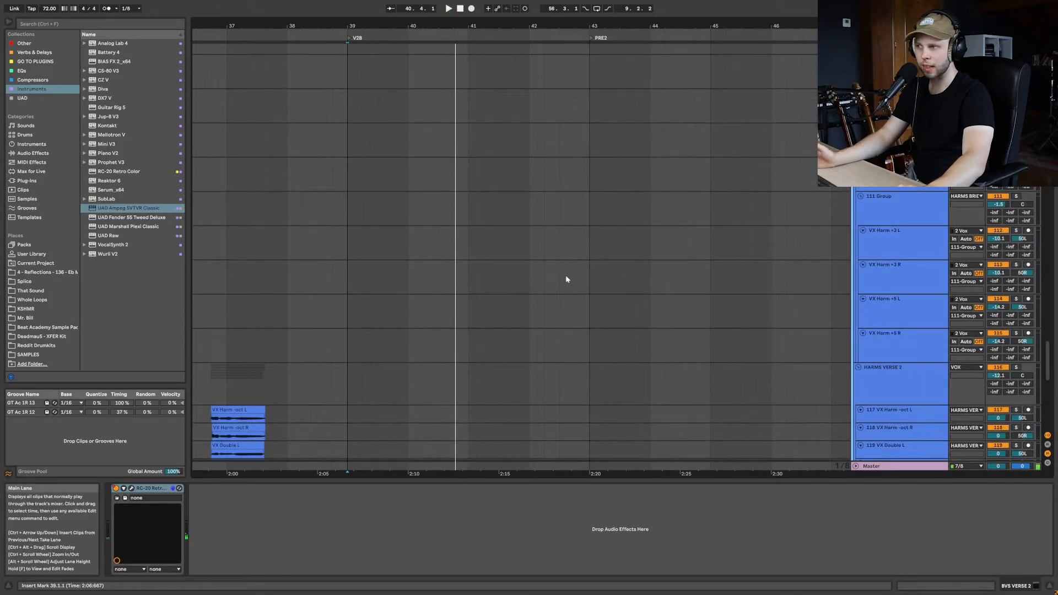
pyautogui.scroll(15, 564, 277)
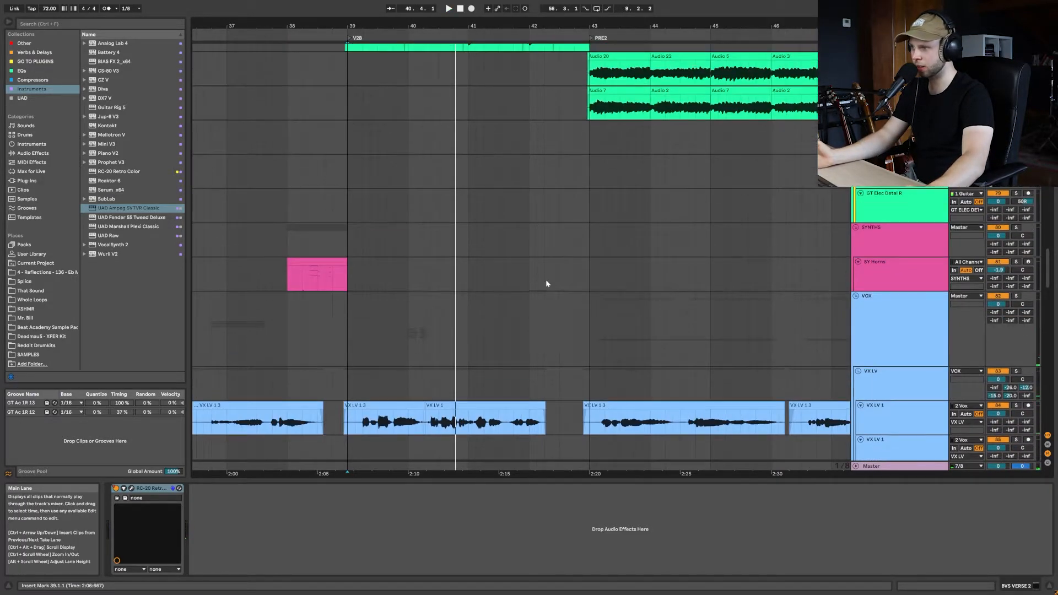
pyautogui.scroll(-15, 547, 284)
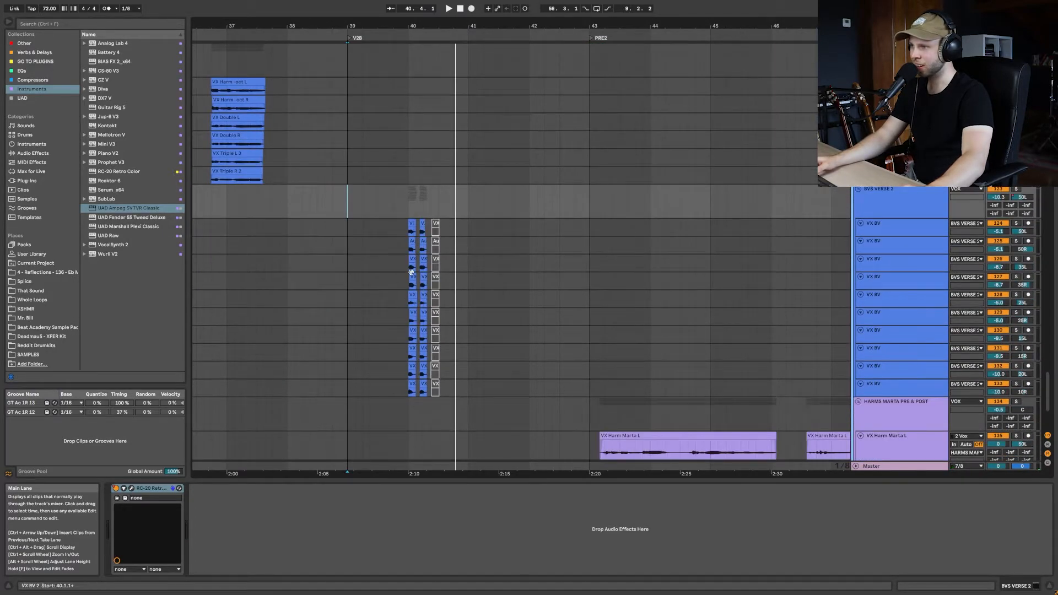
pyautogui.click(403, 231)
pyautogui.click(898, 193)
pyautogui.click(1017, 189)
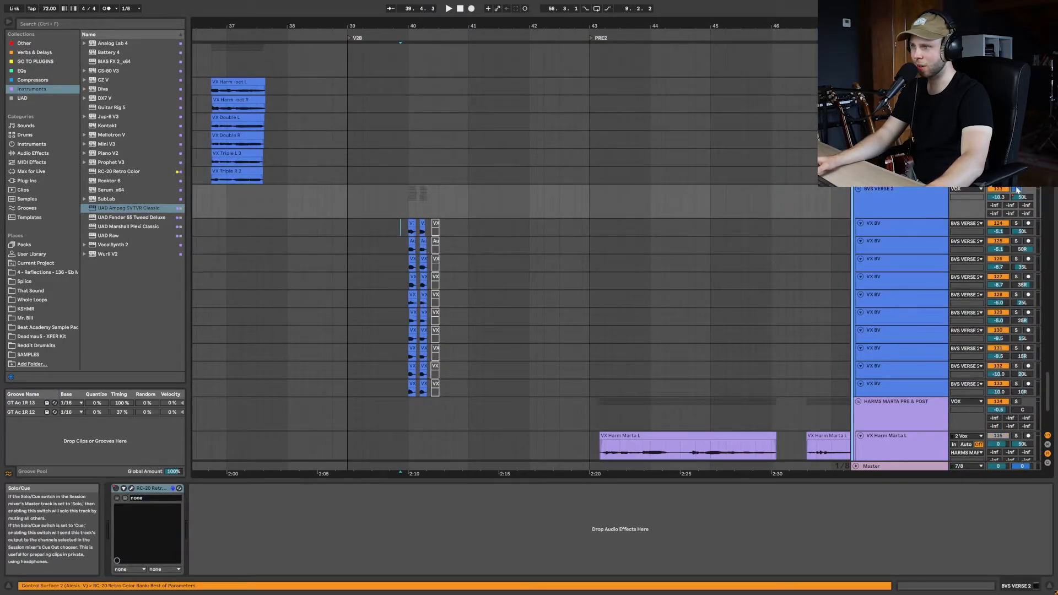
pyautogui.click(883, 208)
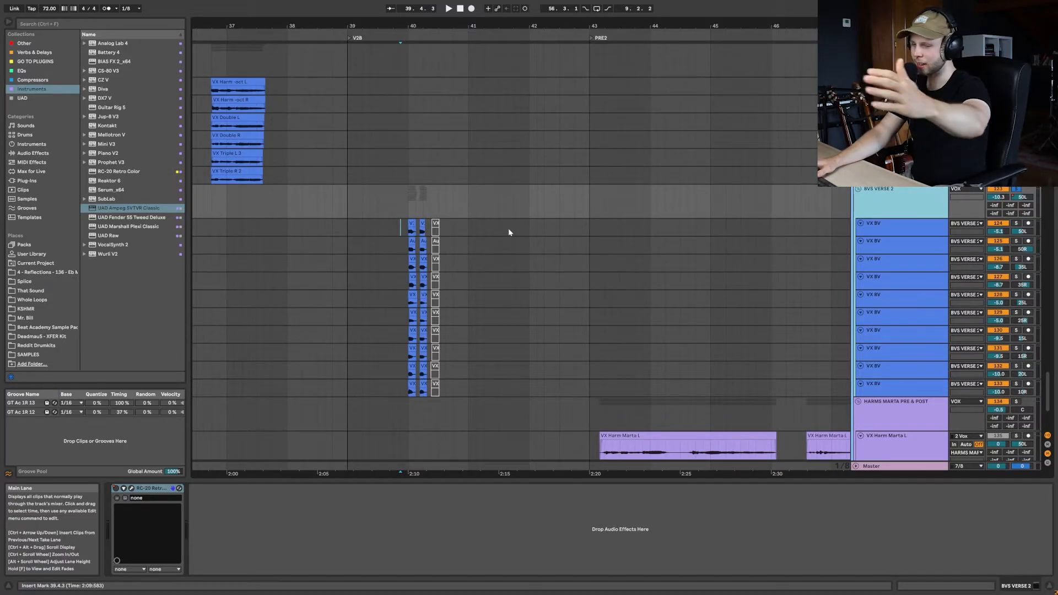
pyautogui.press('space')
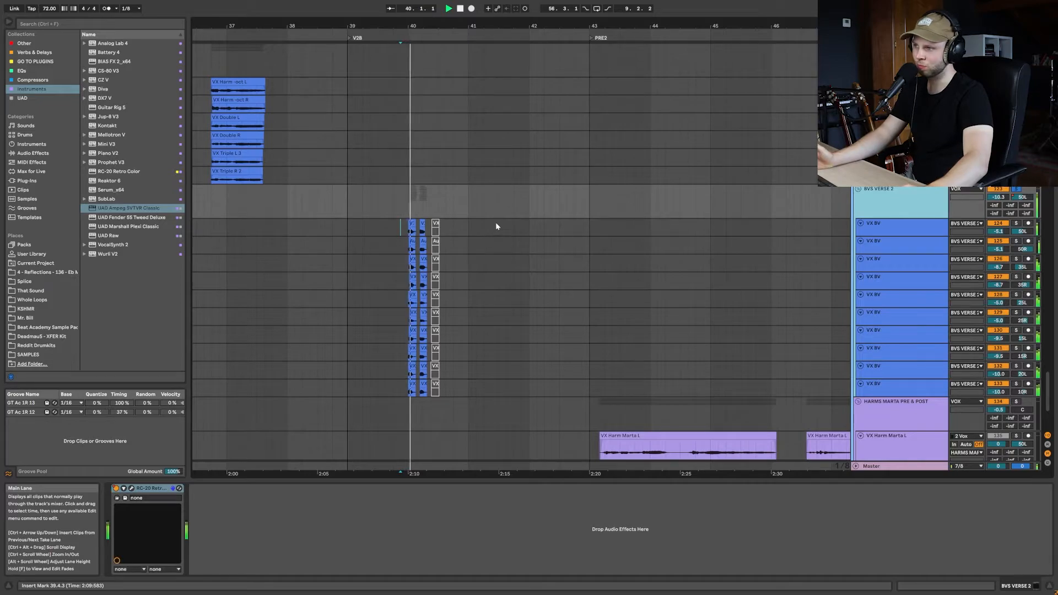
# Locate the GT Elec Detail C clips in the V2B section and play from 39.3.1
pyautogui.scroll(20, 862, 197)
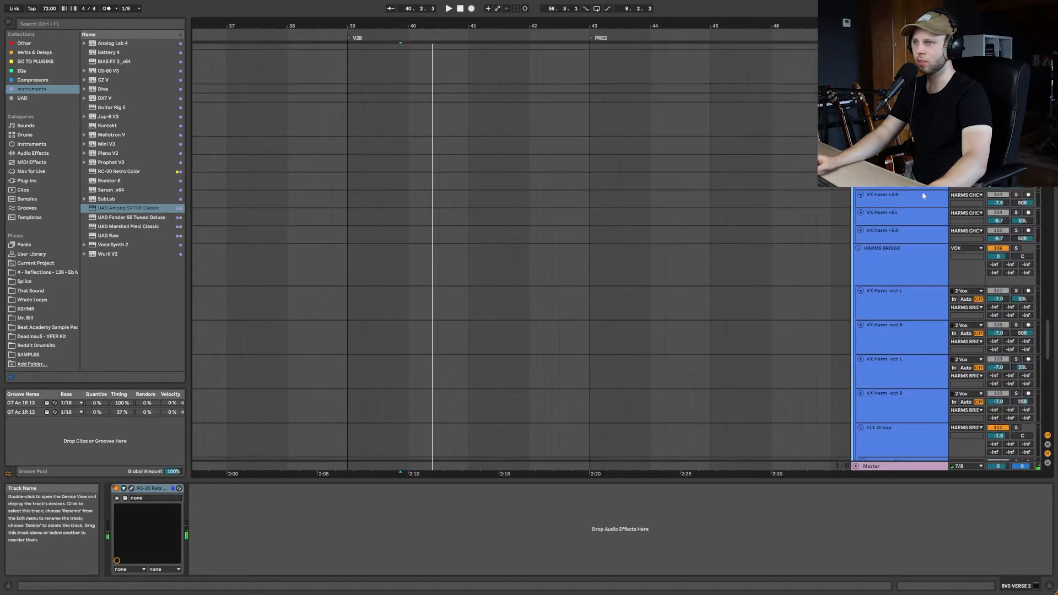
pyautogui.scroll(-10, 924, 193)
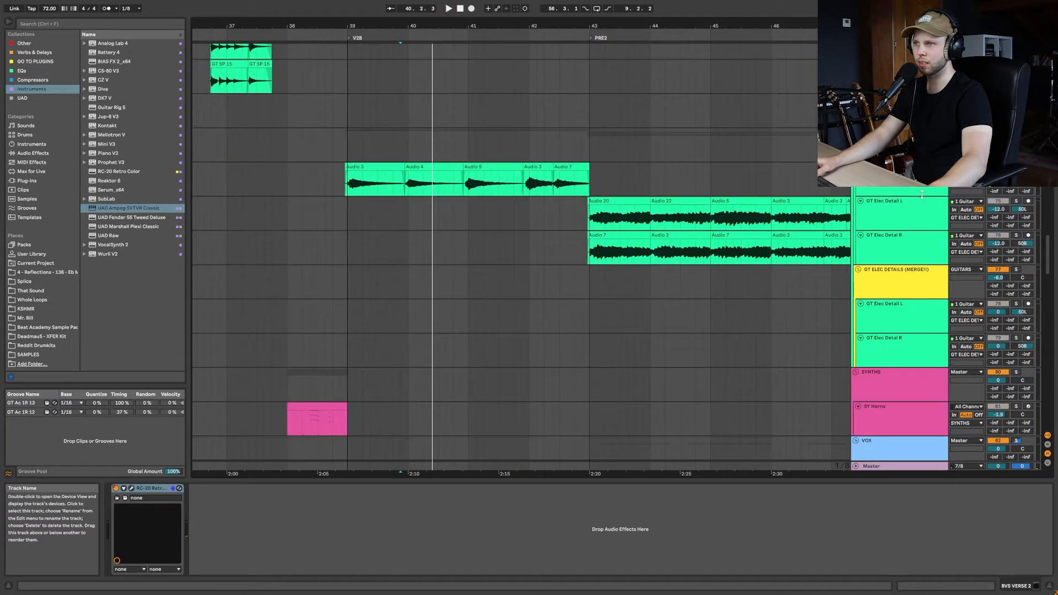
pyautogui.click(378, 182)
pyautogui.press('space')
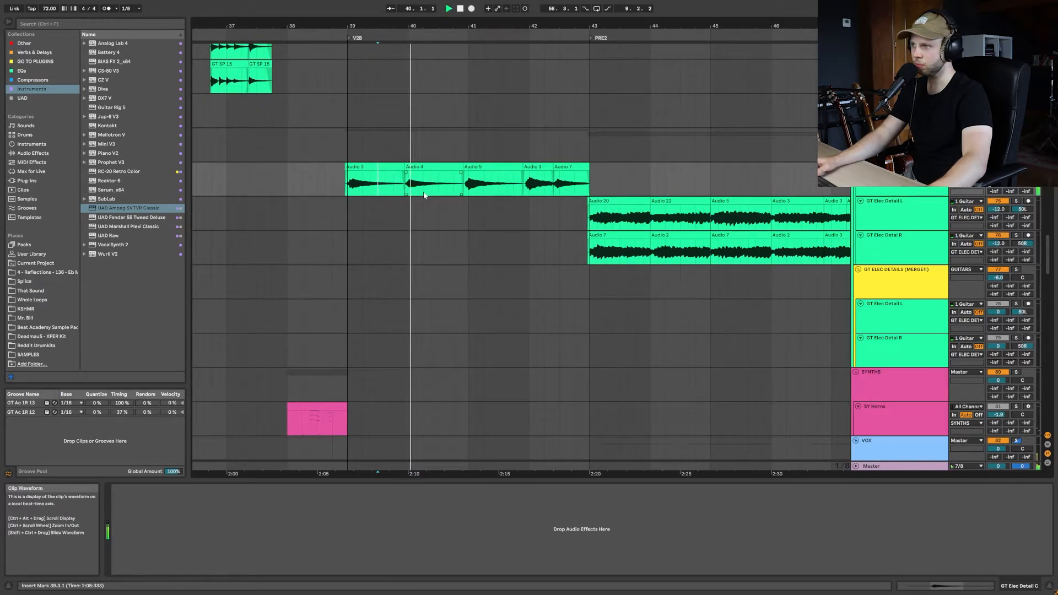
pyautogui.press('space')
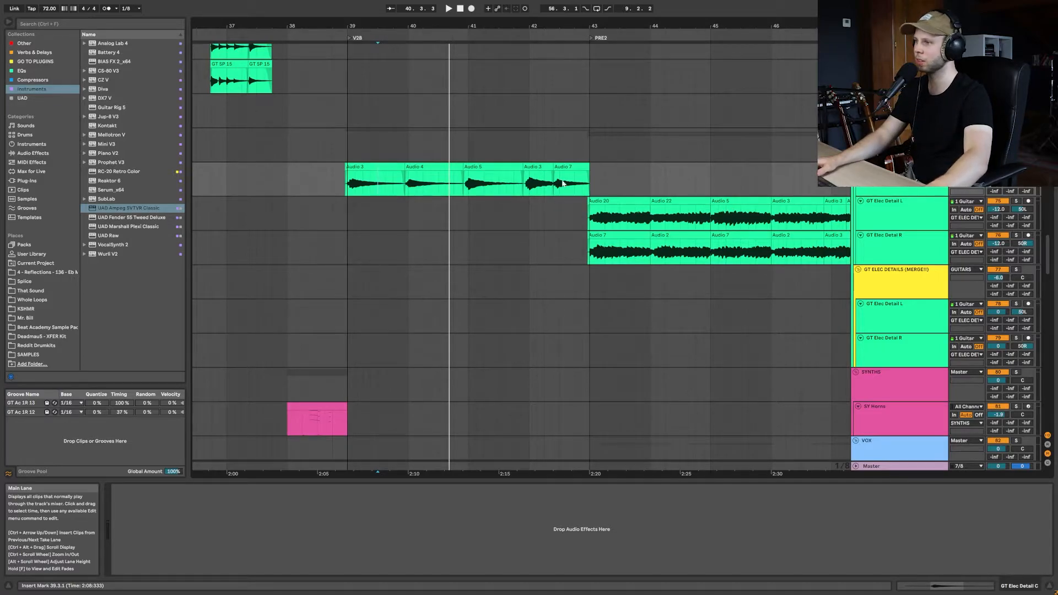
# Play the mix from 42.2.3 into the PRE2 section while moving up to the drum tracks
pyautogui.scroll(-1, 479, 227)
pyautogui.click(551, 246)
pyautogui.hscroll(4, 584, 309)
pyautogui.press('space')
pyautogui.scroll(8, 617, 335)
pyautogui.scroll(5, 626, 336)
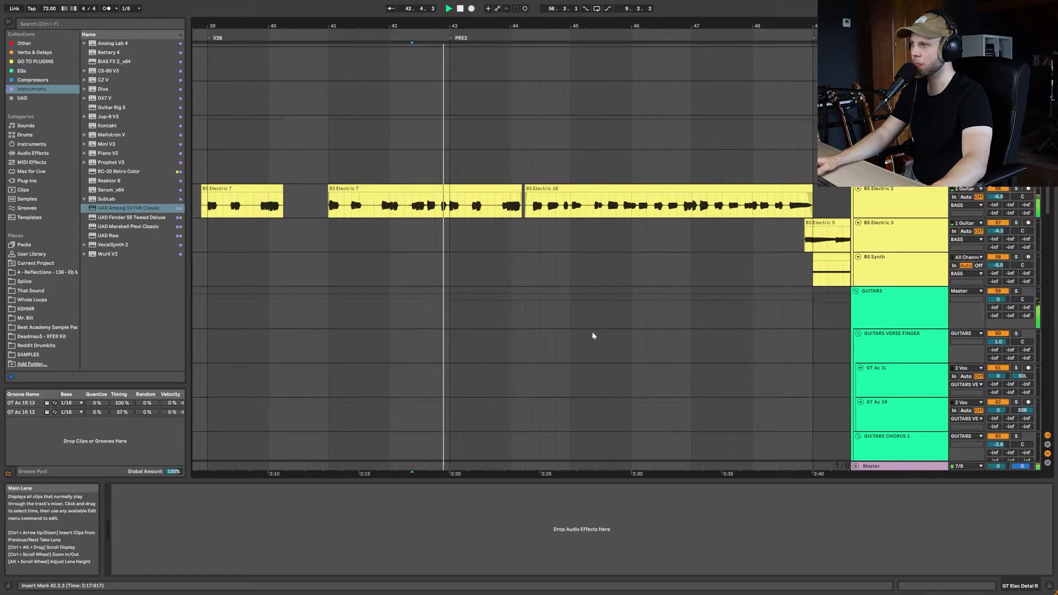
pyautogui.scroll(15, 591, 332)
pyautogui.scroll(12, 581, 324)
pyautogui.press('space')
# Audition the hi-hat parts from 42.2.3 with the JOIN??? group soloed, and turn that solo off
pyautogui.scroll(-5, 432, 332)
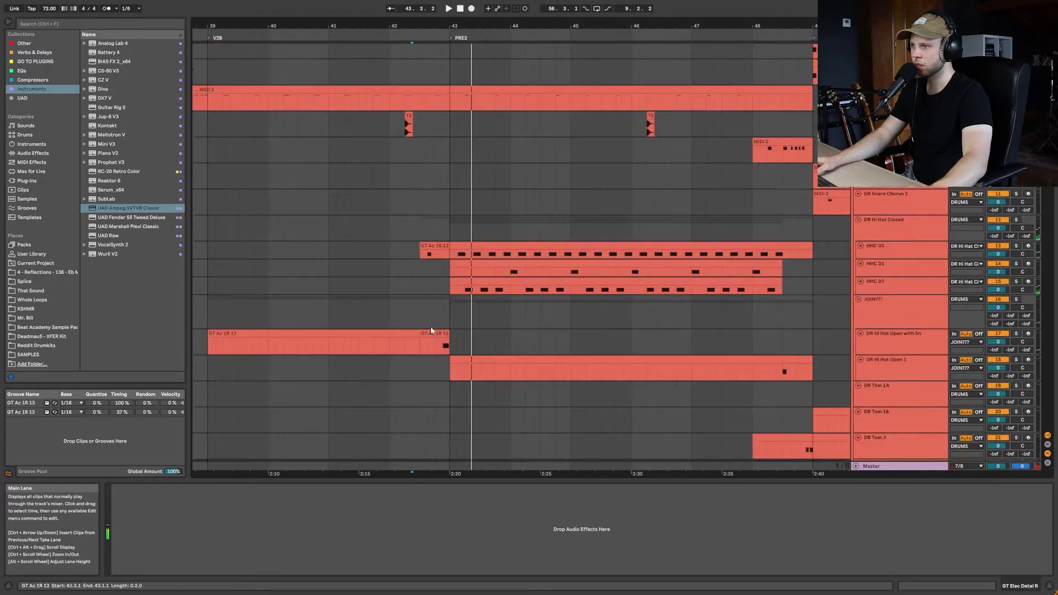
pyautogui.click(411, 163)
pyautogui.press('space')
pyautogui.scroll(3, 521, 257)
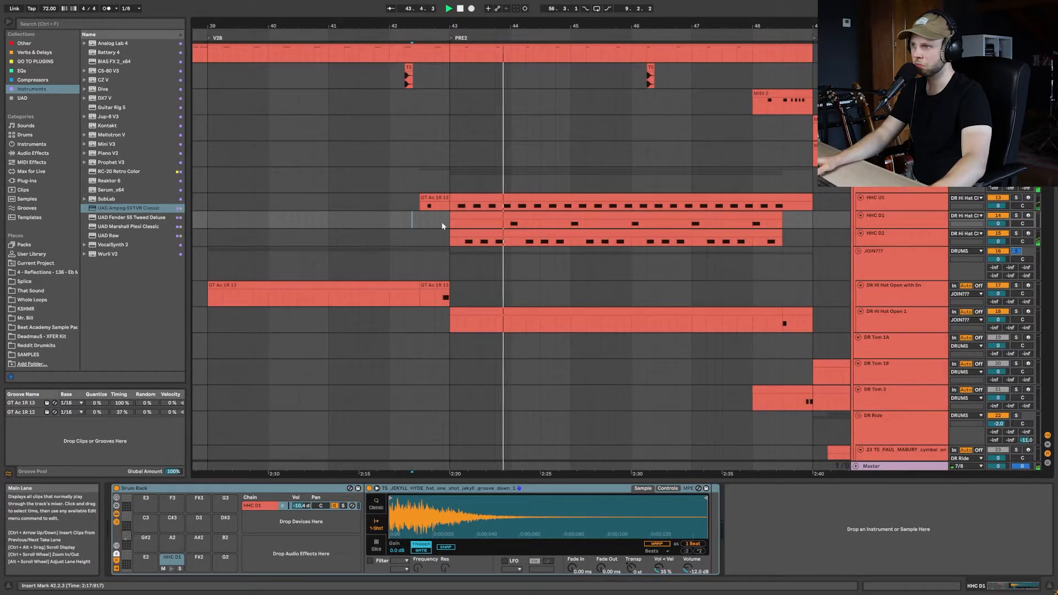
pyautogui.press('space')
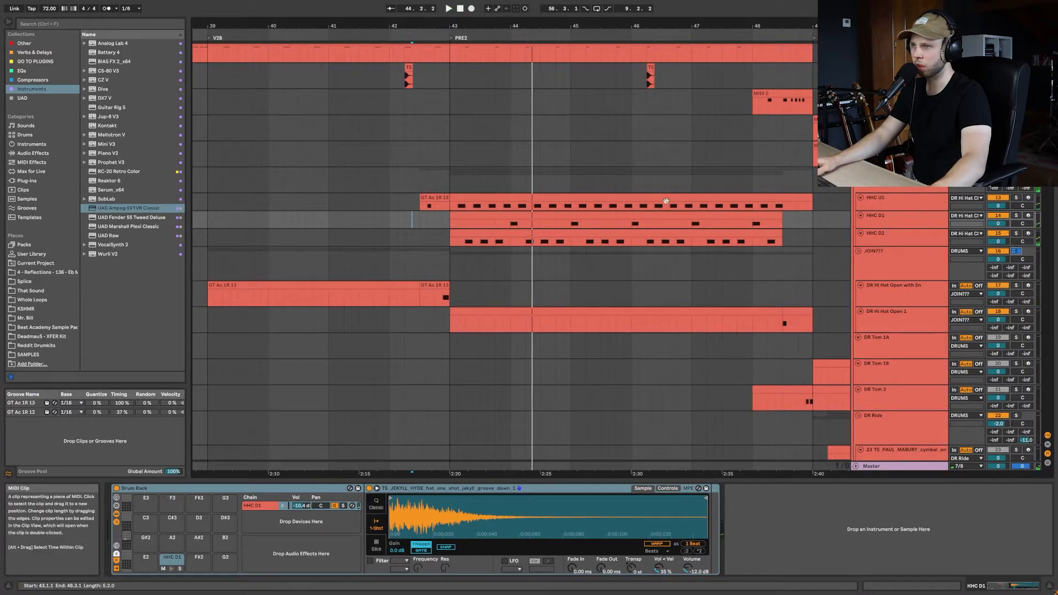
pyautogui.click(1016, 251)
# Examine the Drum Rack samples on the HHC D2, HHC D1 and HHC U1 tracks and unsolo DR Hi Hat Closed
pyautogui.click(907, 193)
pyautogui.click(902, 209)
pyautogui.click(901, 215)
pyautogui.click(893, 234)
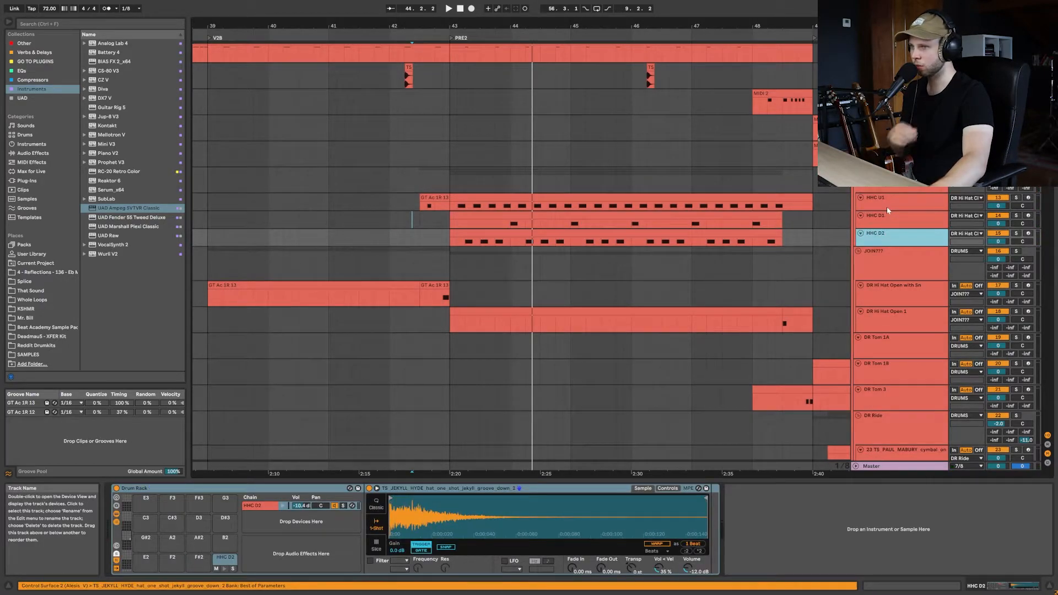
pyautogui.click(887, 217)
pyautogui.click(889, 200)
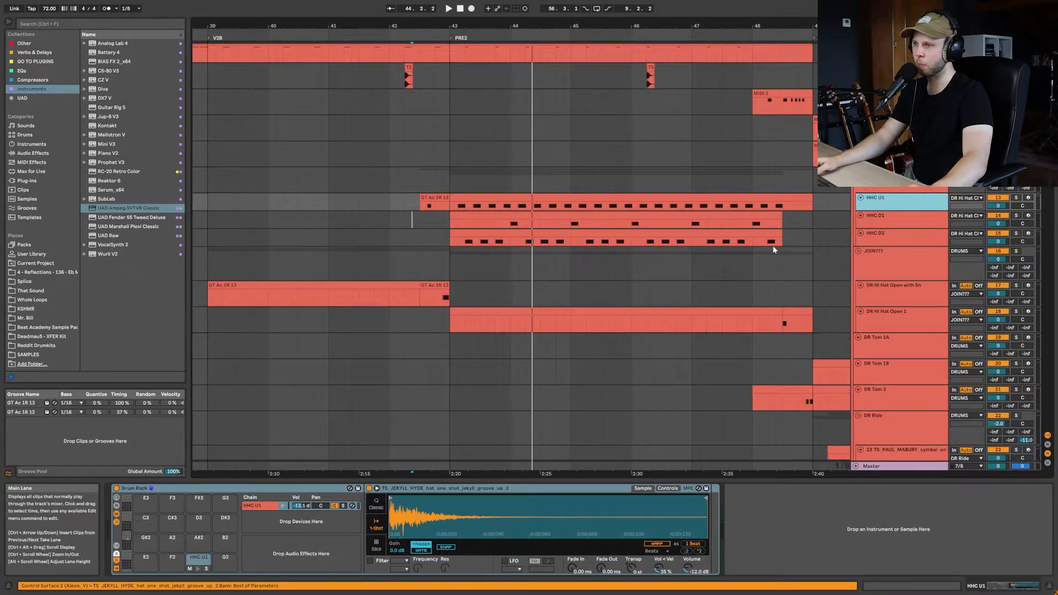
pyautogui.scroll(5, 756, 246)
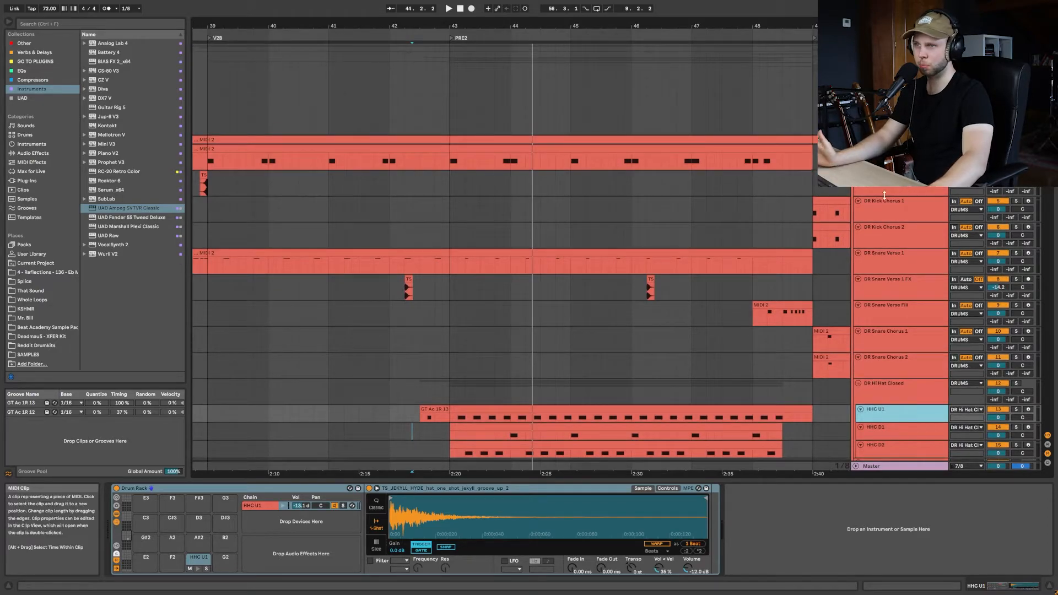
pyautogui.click(1016, 383)
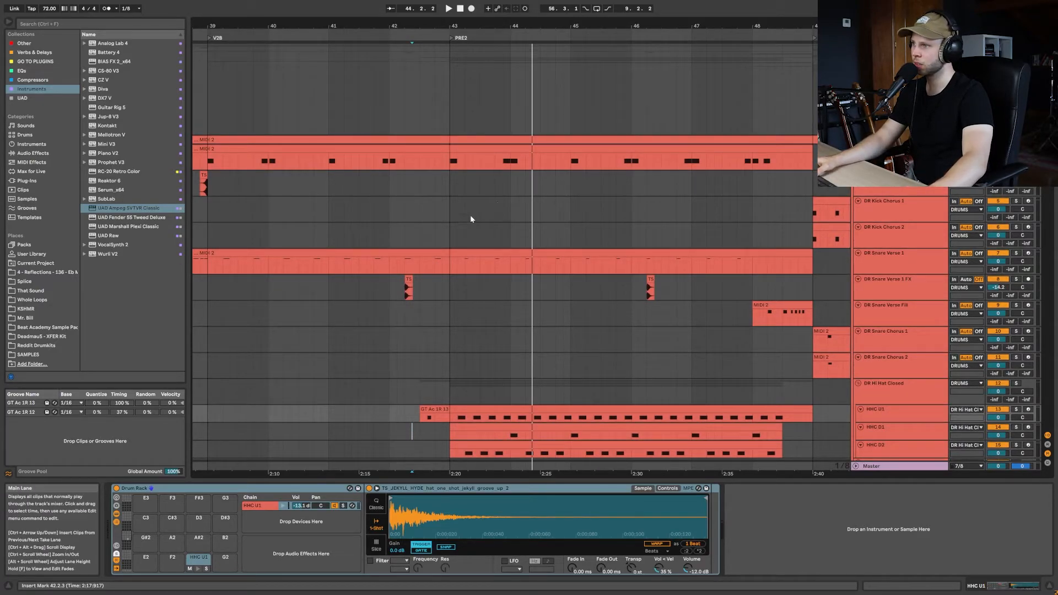
# Play the mix from 42.4.3 into PRE2 and locate the TRIPLES vocal clips
pyautogui.click(441, 222)
pyautogui.press('space')
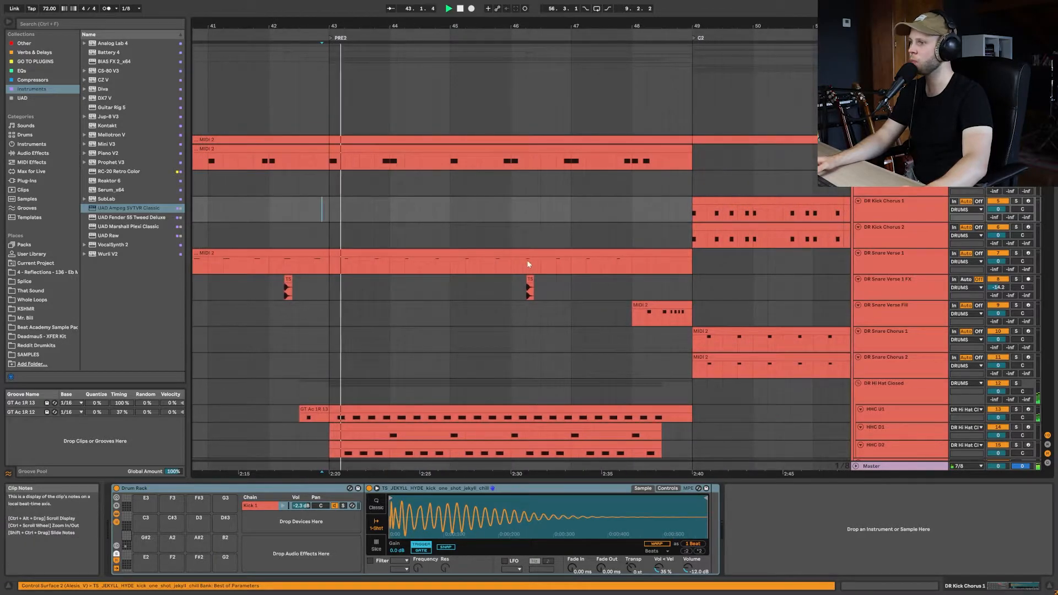
pyautogui.scroll(-20, 521, 261)
pyautogui.scroll(-15, 550, 257)
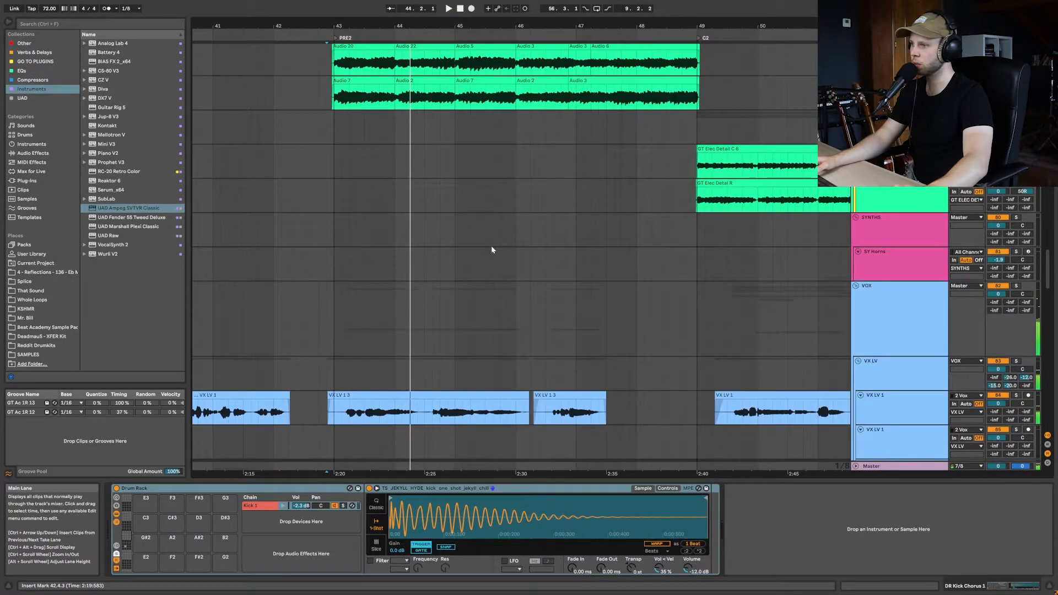
pyautogui.scroll(-10, 404, 237)
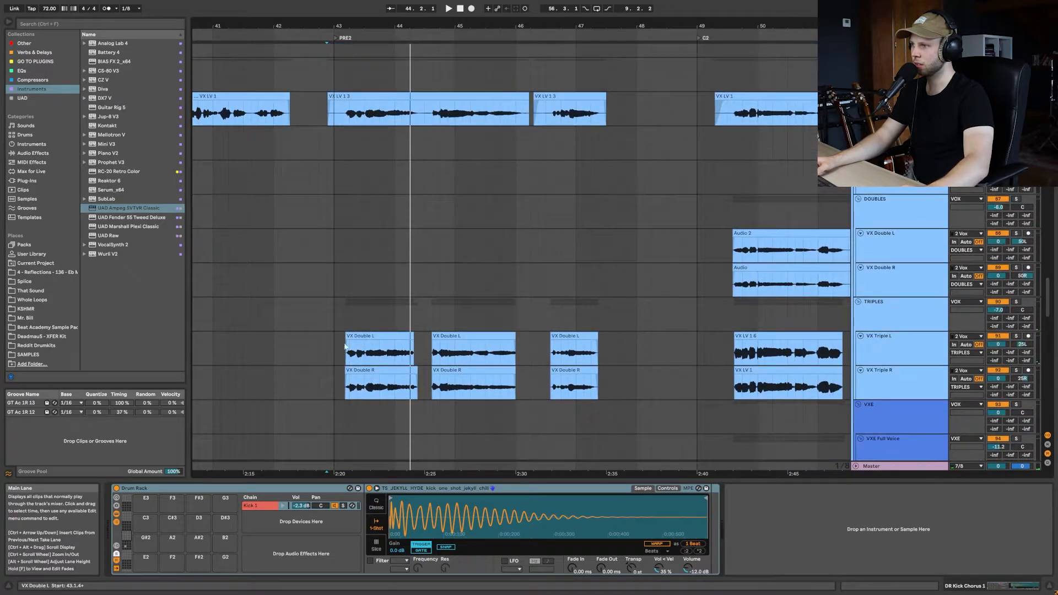
# Solo the TRIPLES group and play its PRE2 vocal clips from 43.1.1
pyautogui.click(339, 351)
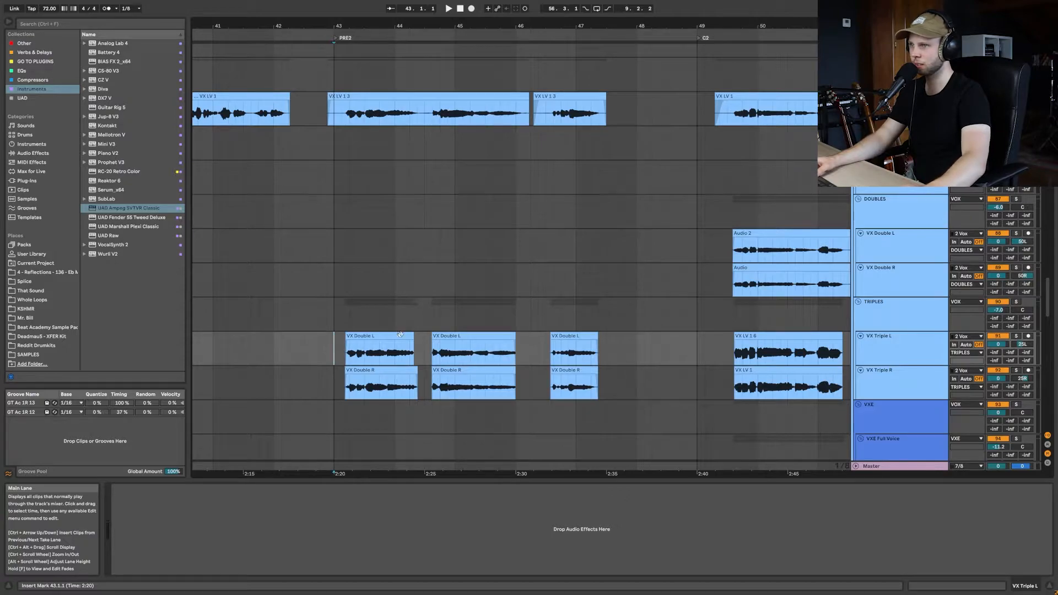
pyautogui.press('space')
pyautogui.click(1016, 302)
pyautogui.scroll(2, 1013, 302)
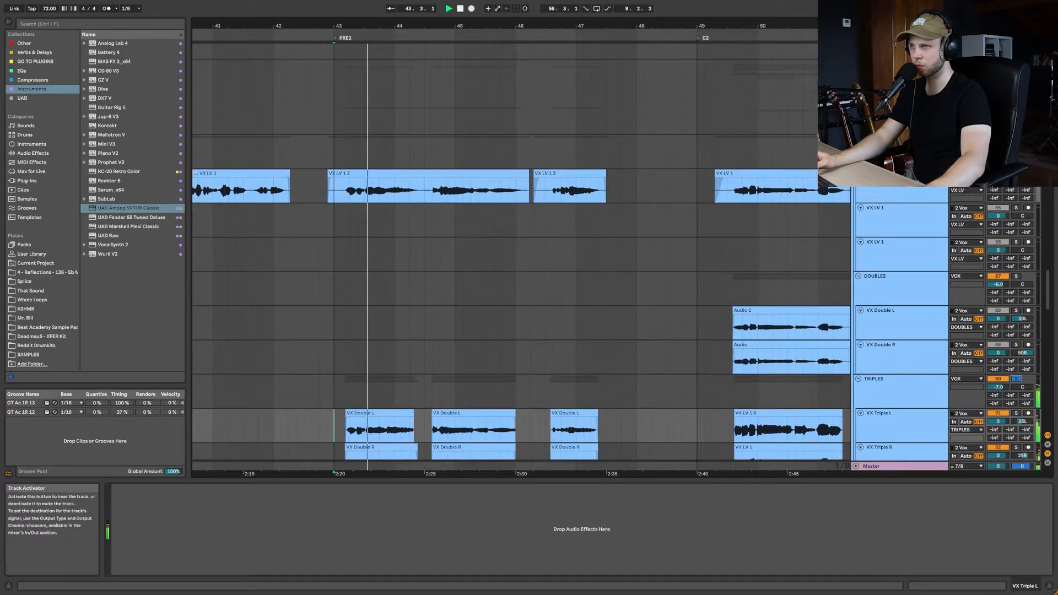
# Play the soloed PRE & POST harmony group from 43.1.1 and turn off its solo
pyautogui.scroll(-10, 676, 219)
pyautogui.scroll(-10, 576, 225)
pyautogui.click(334, 284)
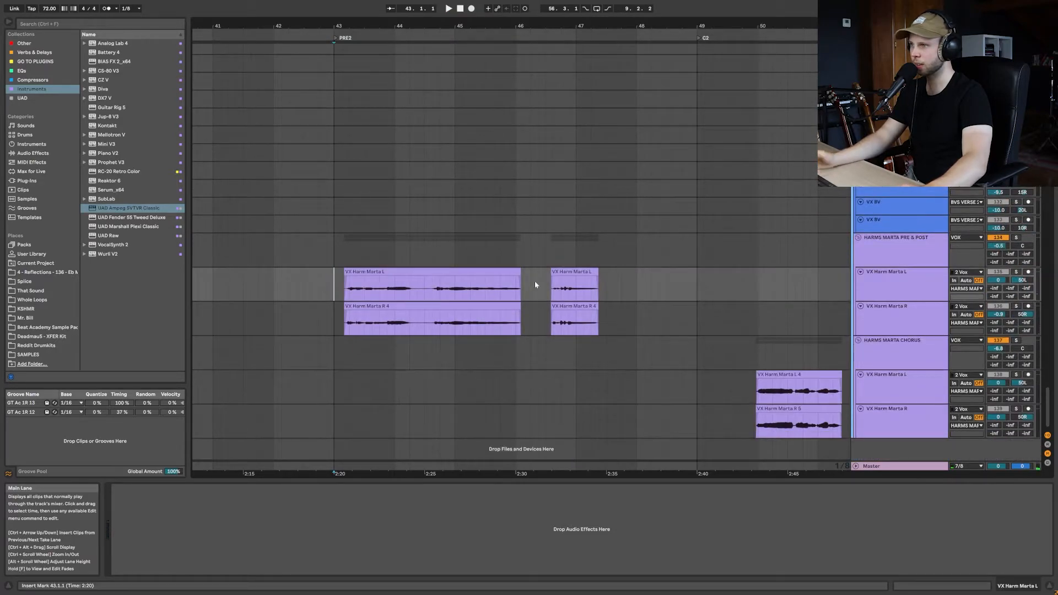
pyautogui.press('space')
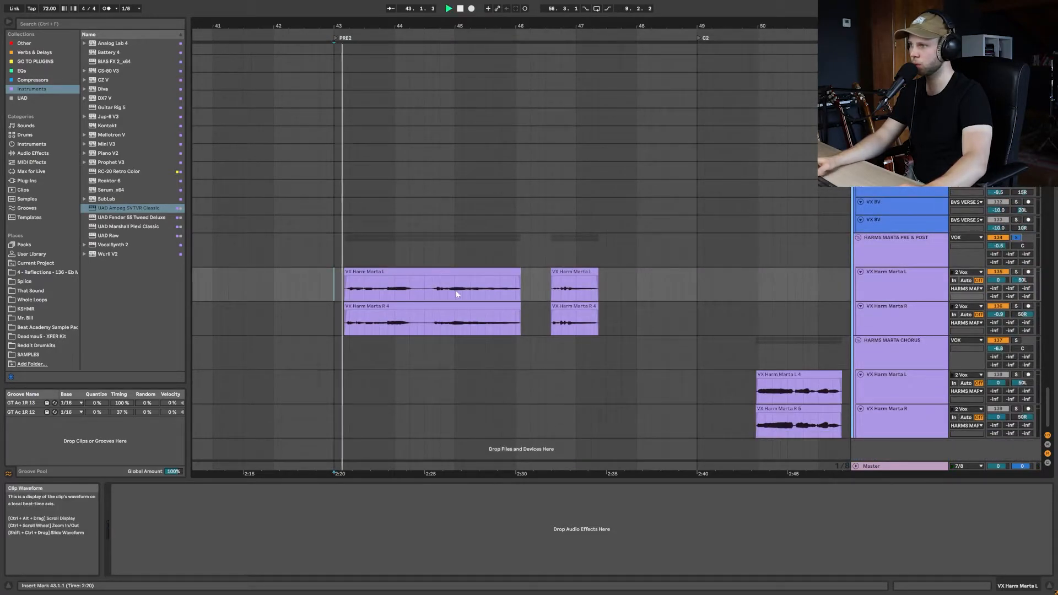
pyautogui.click(1016, 241)
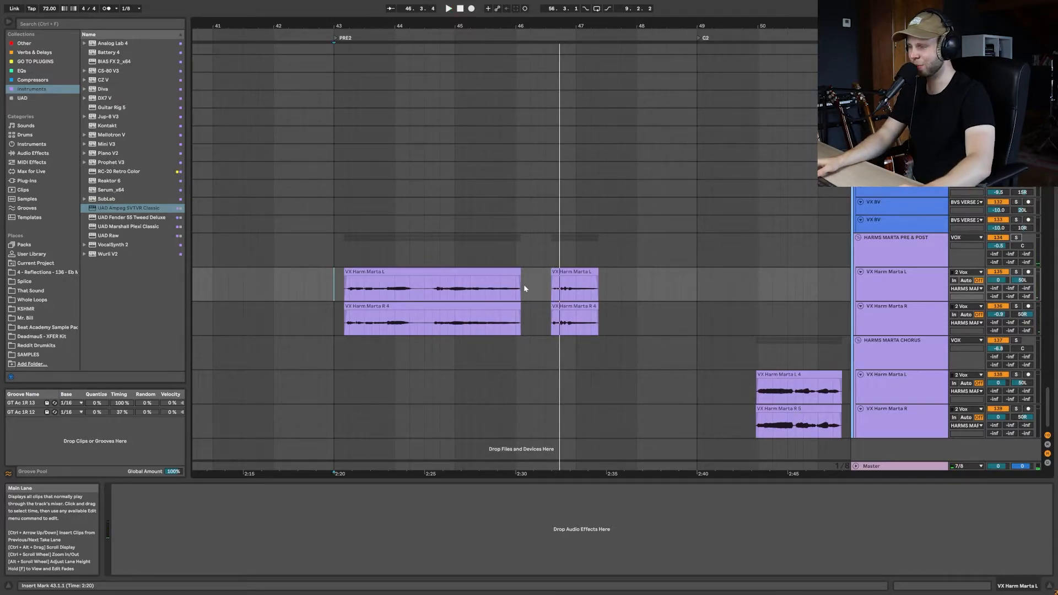
# Play the mix from 45.3.1 and again from 46.2.3 while moving up to the guitar tracks
pyautogui.click(487, 258)
pyautogui.press('space')
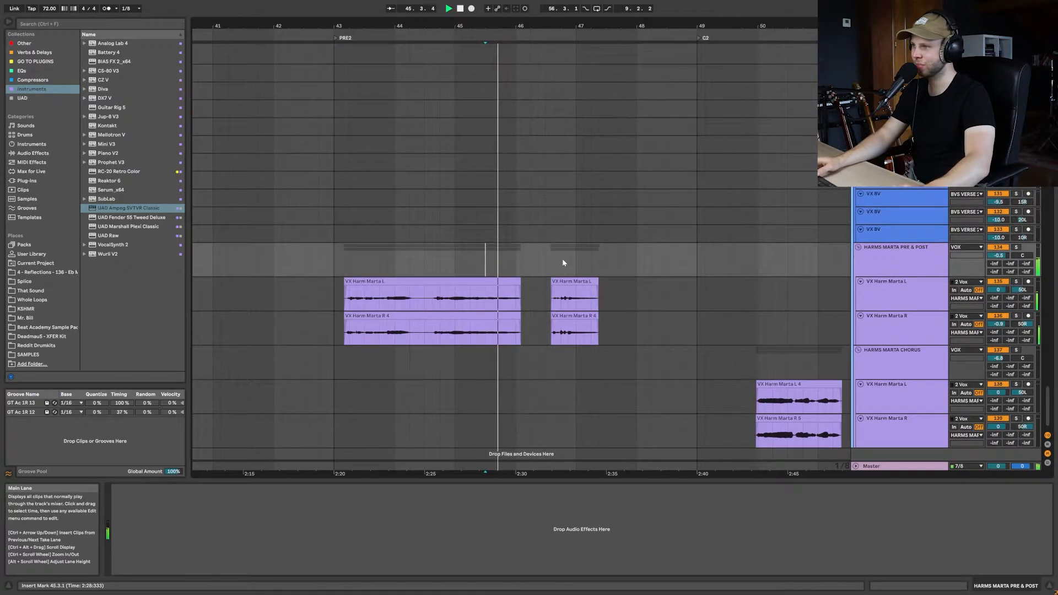
pyautogui.scroll(3, 562, 259)
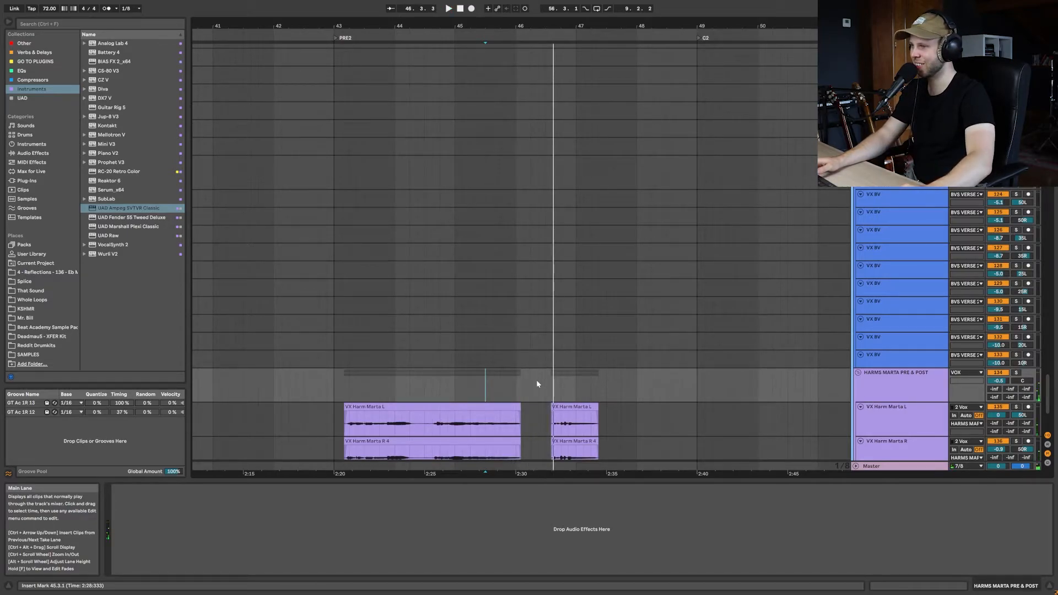
pyautogui.scroll(10, 584, 349)
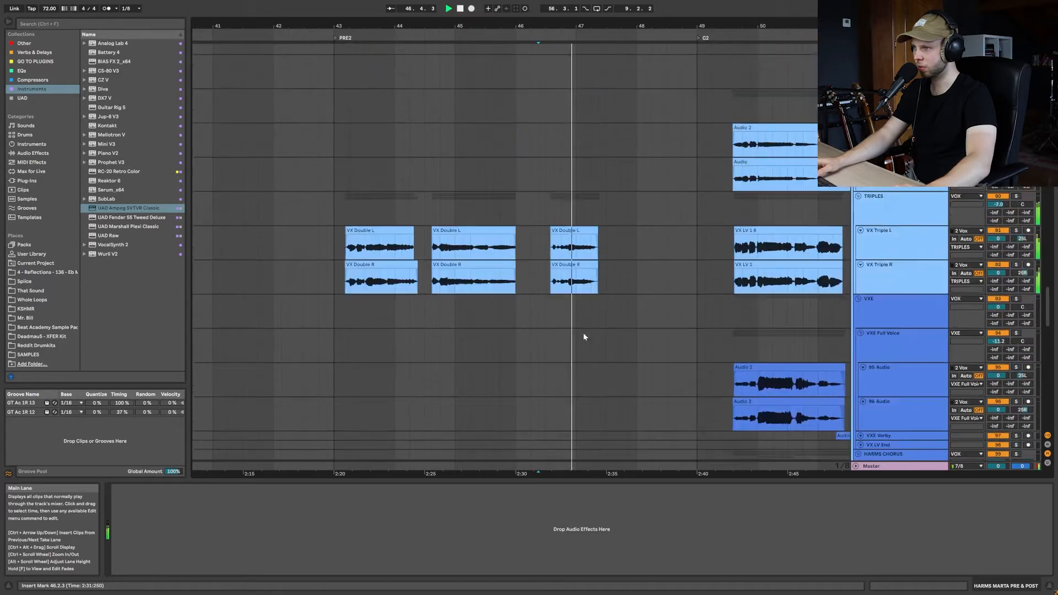
pyautogui.scroll(8, 588, 337)
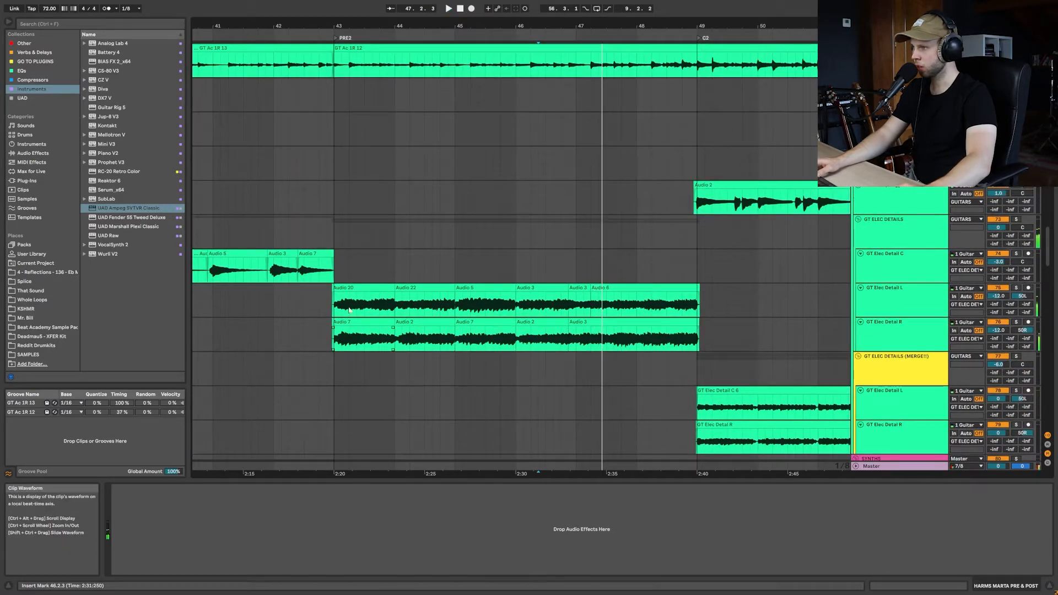
# Solo the GT ELEC DETAILS group and play from 41.4.1 through the PRE2 guitar clips
pyautogui.click(326, 302)
pyautogui.press('space')
pyautogui.hscroll(-3, 331, 300)
pyautogui.click(415, 297)
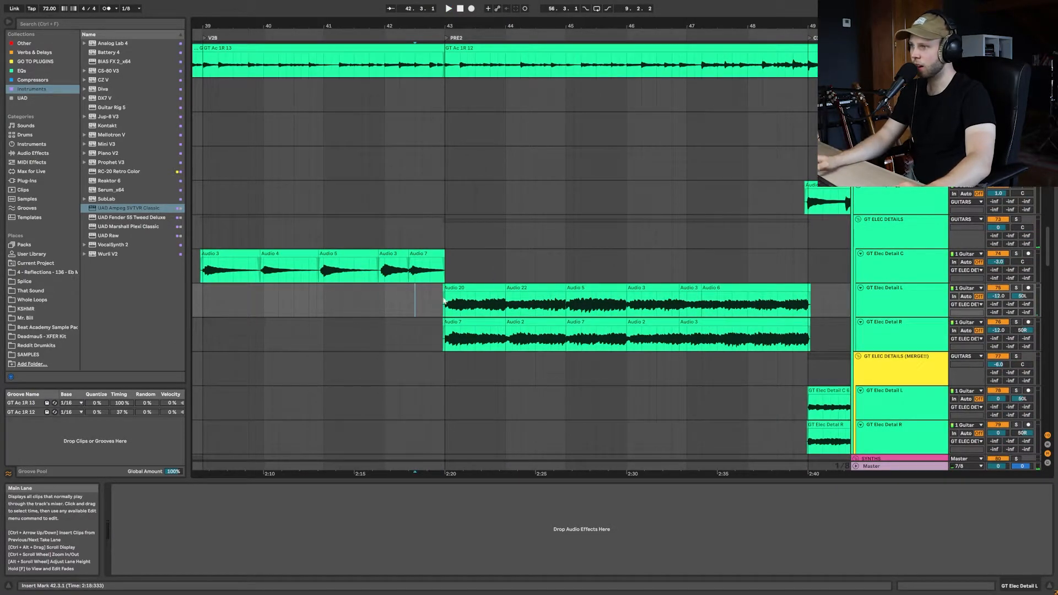
pyautogui.click(1016, 219)
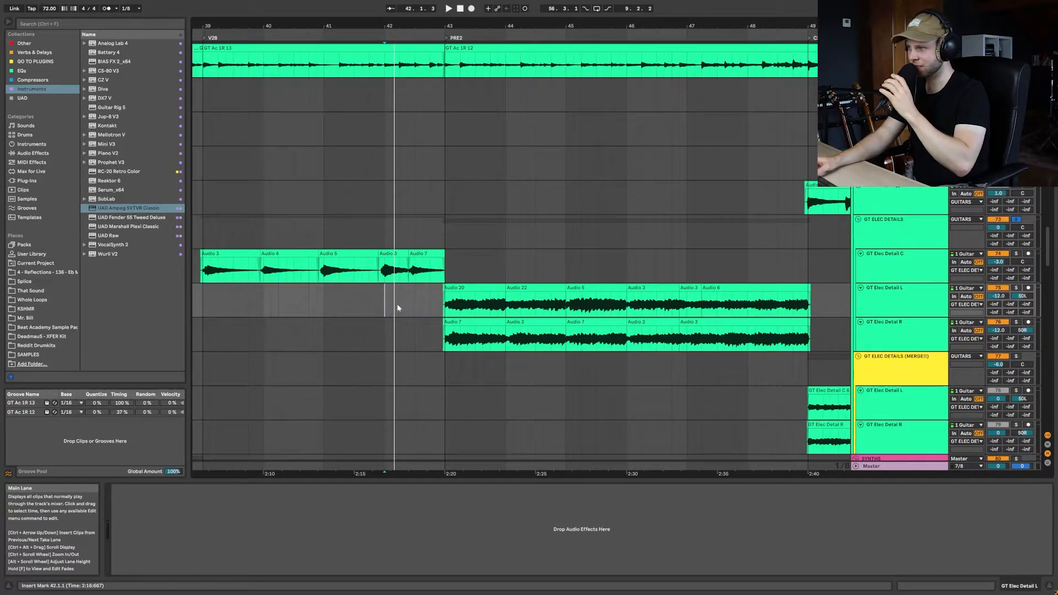
pyautogui.click(369, 298)
pyautogui.press('space')
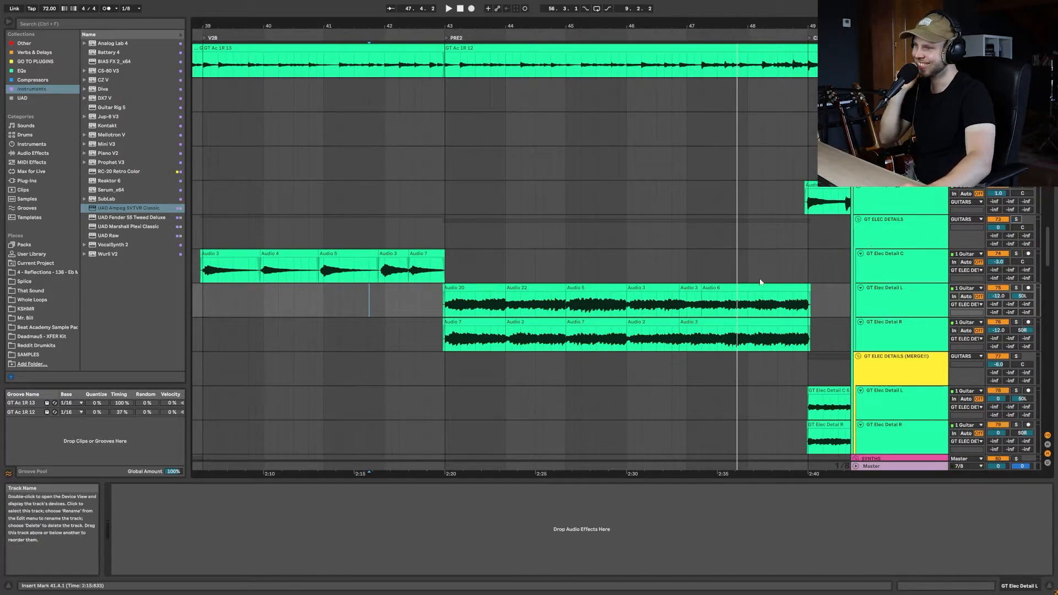
# Solo the GUITARS VERSE PICK group and play it from 42.4.3 into the PRE2 section
pyautogui.click(438, 311)
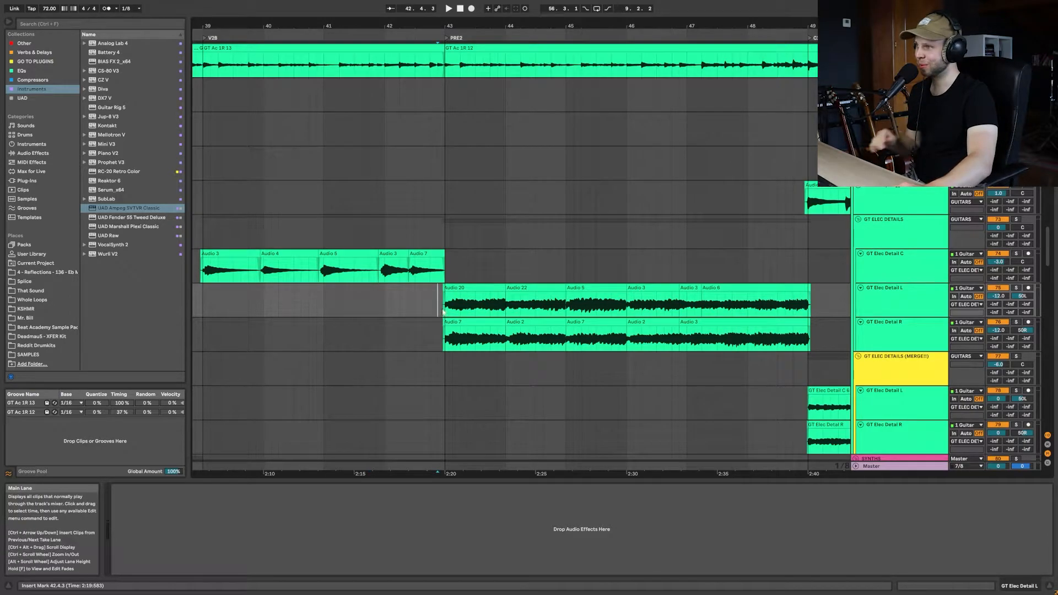
pyautogui.hscroll(1, 440, 312)
pyautogui.scroll(6, 439, 312)
pyautogui.scroll(-1, 496, 248)
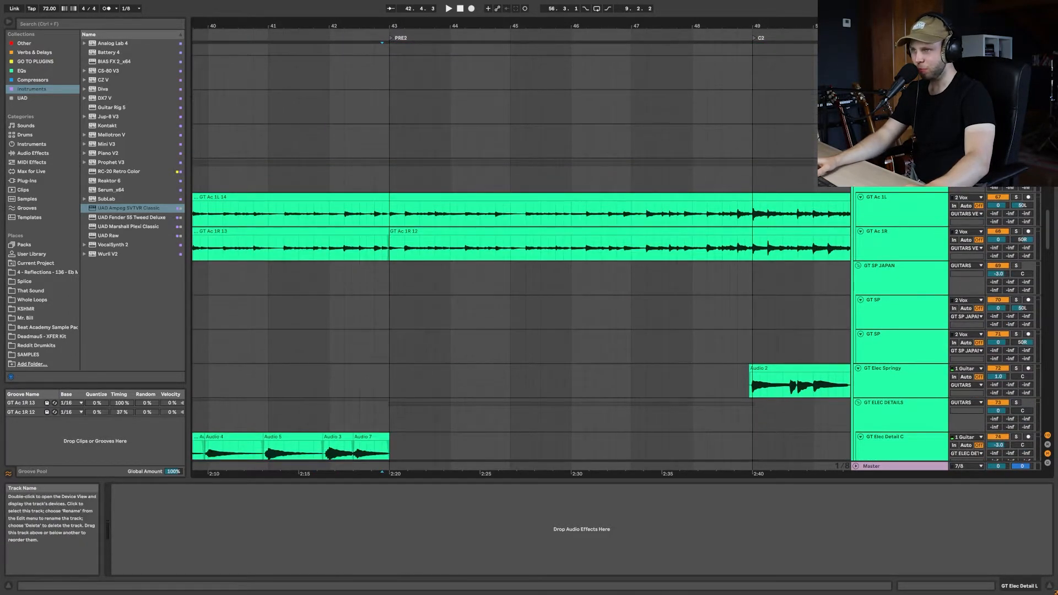
pyautogui.click(1016, 163)
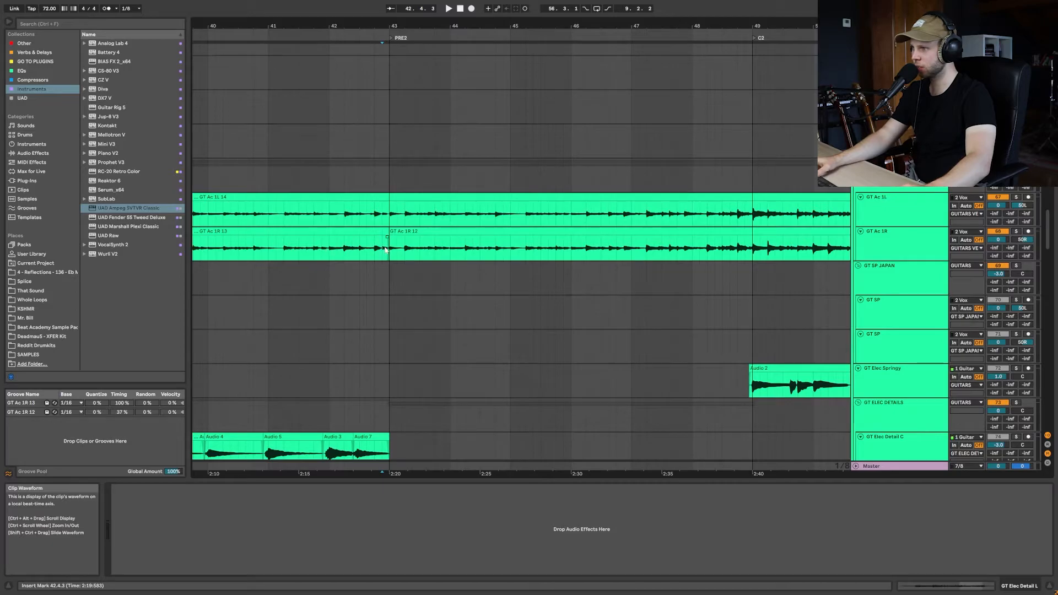
pyautogui.press('space')
pyautogui.scroll(-10, 706, 272)
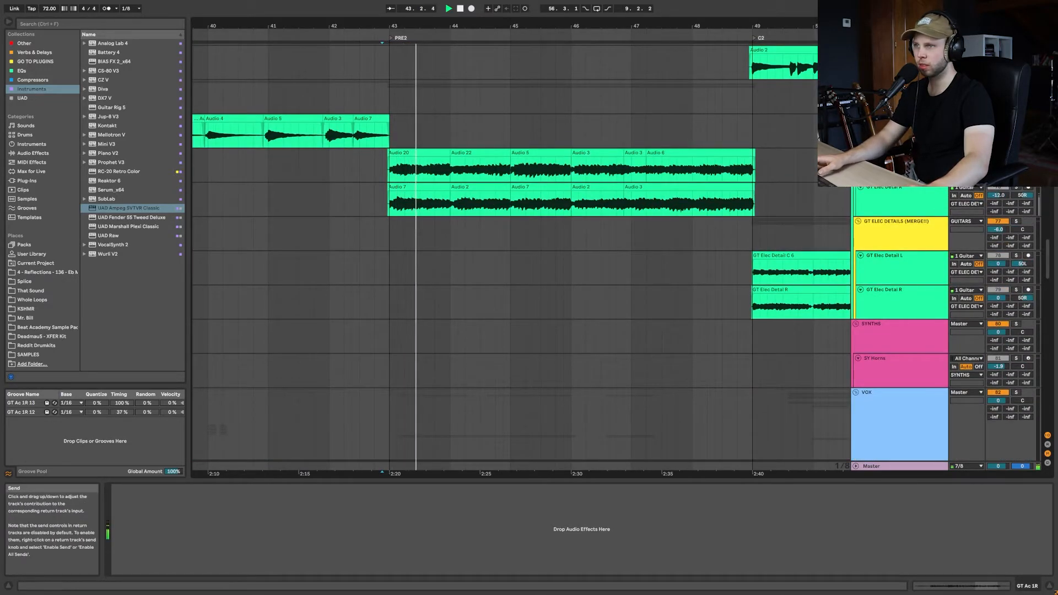
pyautogui.scroll(8, 626, 243)
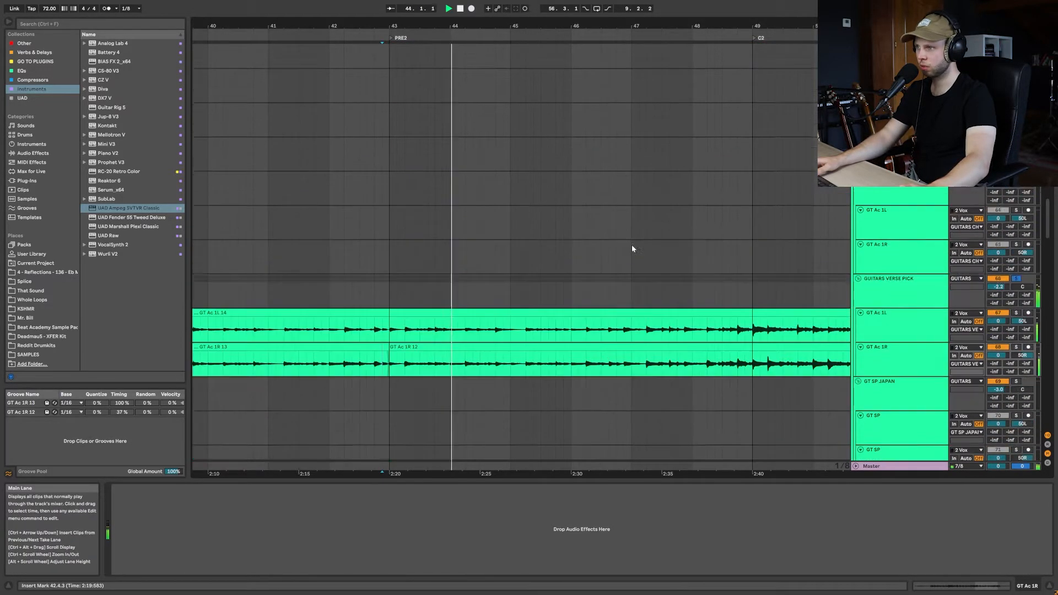
# Add the BS Electric 2 track and the drums to the soloed guitars and play from 43.1.1
pyautogui.keyDown('ctrl'); pyautogui.click(1016, 295); pyautogui.keyUp('ctrl')
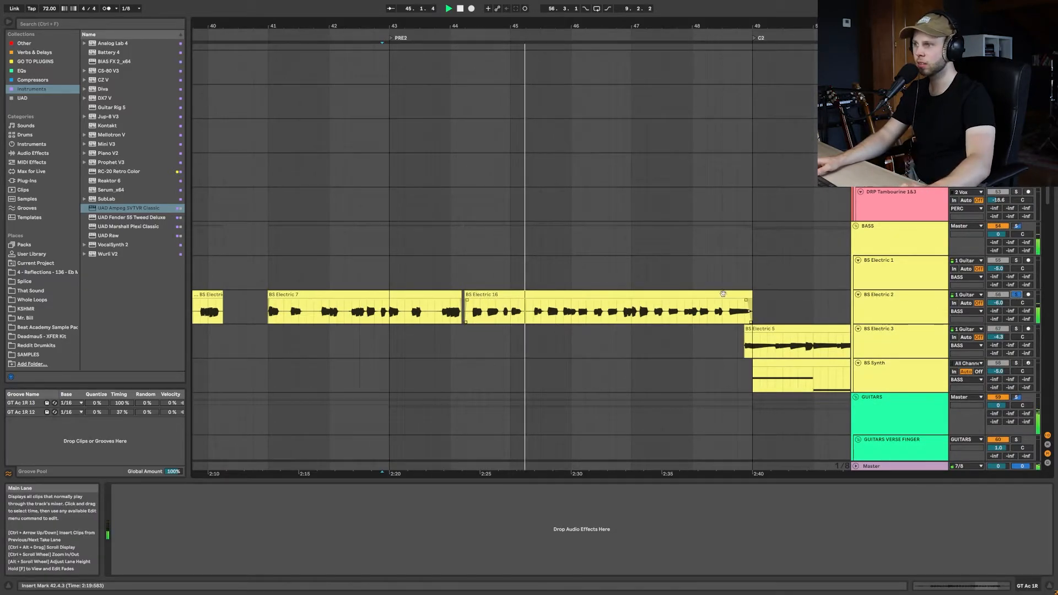
pyautogui.scroll(5, 730, 295)
pyautogui.scroll(15, 731, 290)
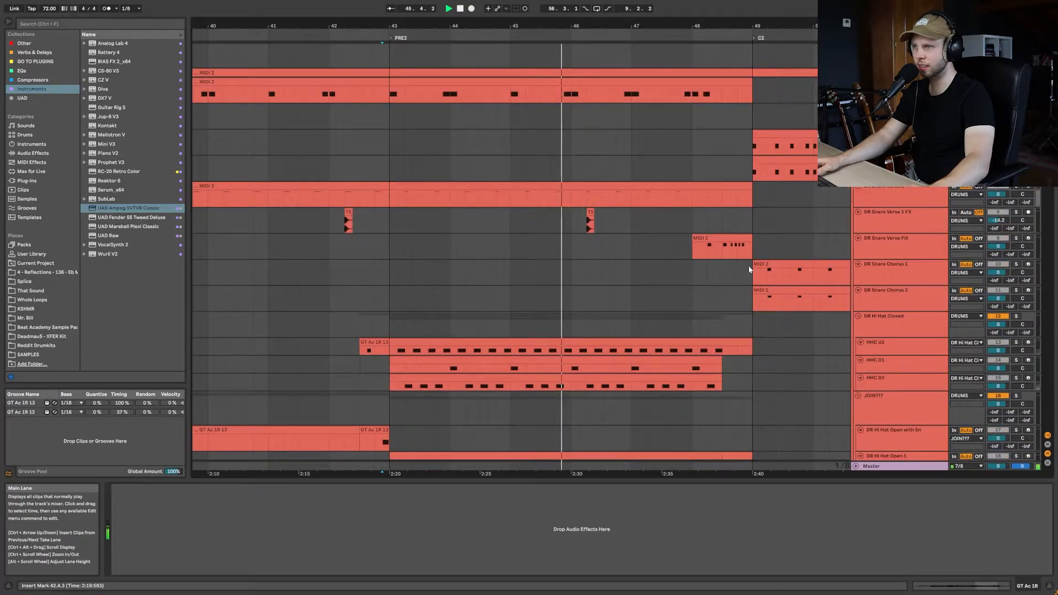
pyautogui.scroll(3, 992, 331)
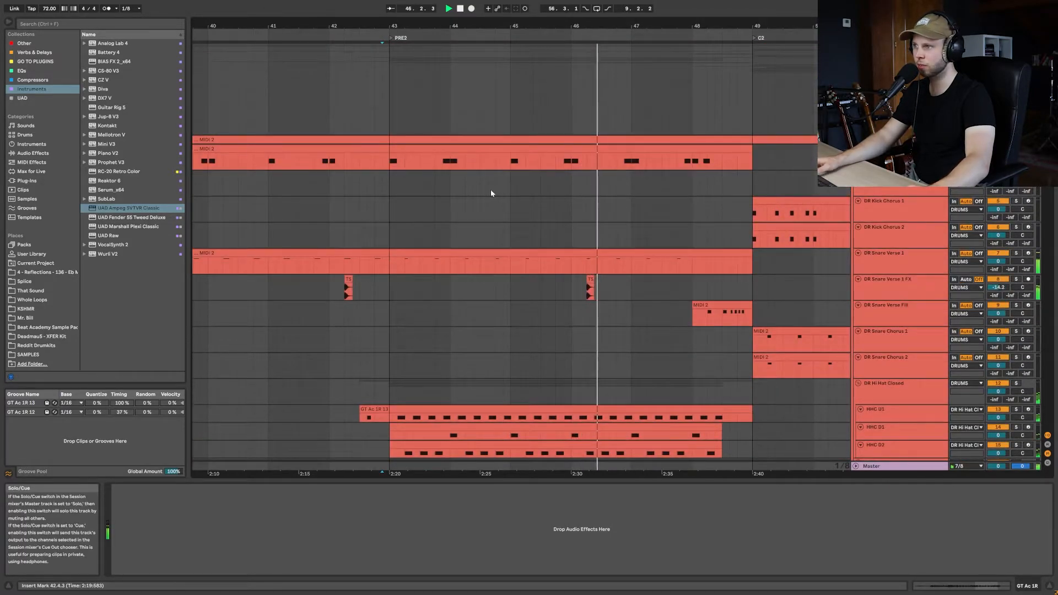
pyautogui.click(392, 214)
pyautogui.scroll(-3, 523, 237)
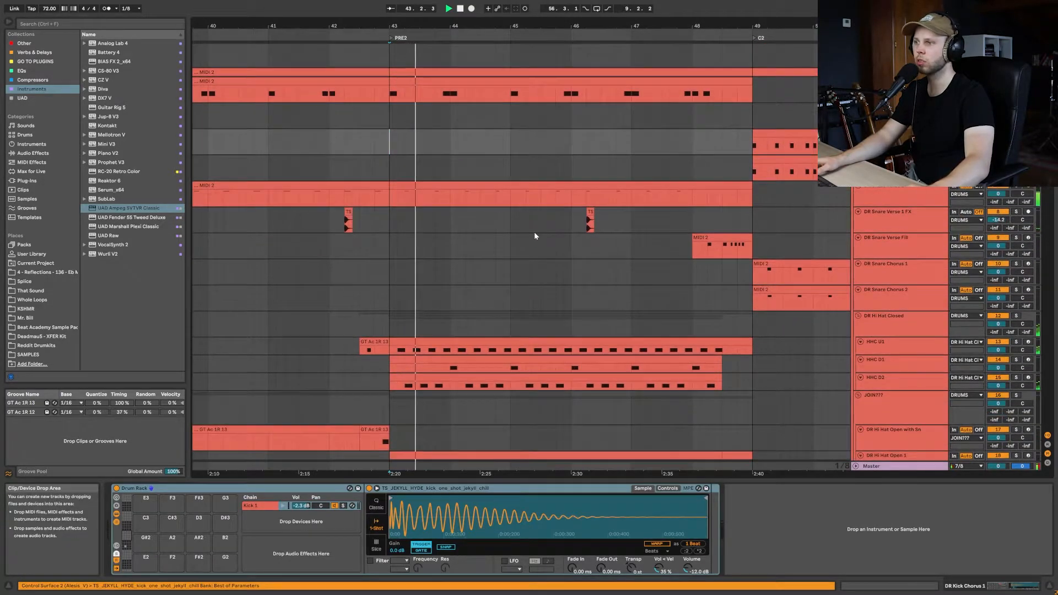
# Look over the vocal tracks from TRIPLES to the PRE & POST harmonies while the soloed tracks play through PRE2
pyautogui.scroll(-15, 535, 235)
pyautogui.scroll(-10, 549, 243)
pyautogui.scroll(-10, 551, 239)
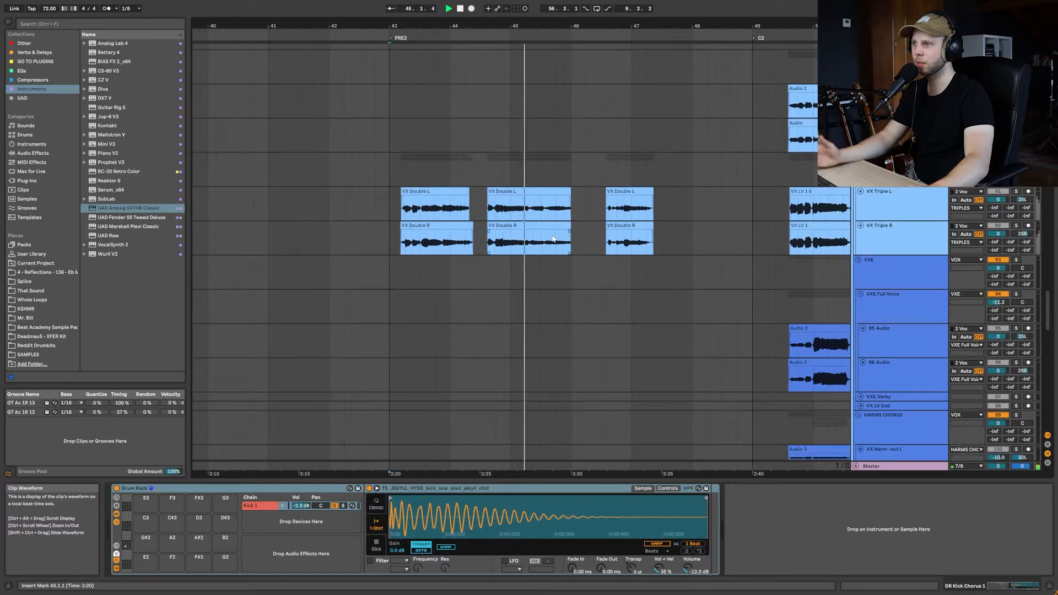
pyautogui.scroll(-10, 554, 239)
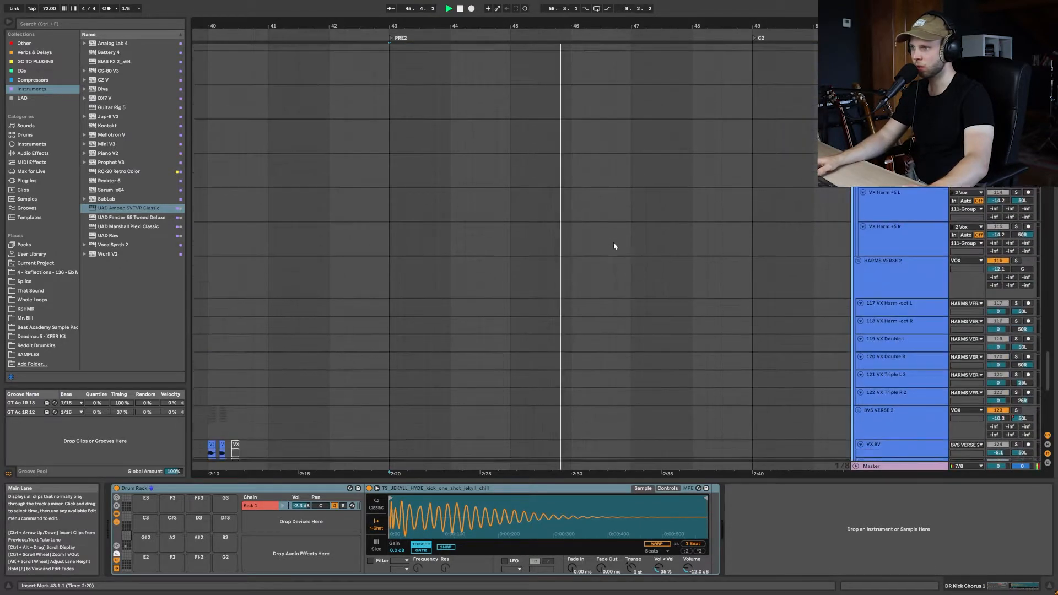
pyautogui.scroll(-8, 614, 241)
pyautogui.scroll(3, 956, 230)
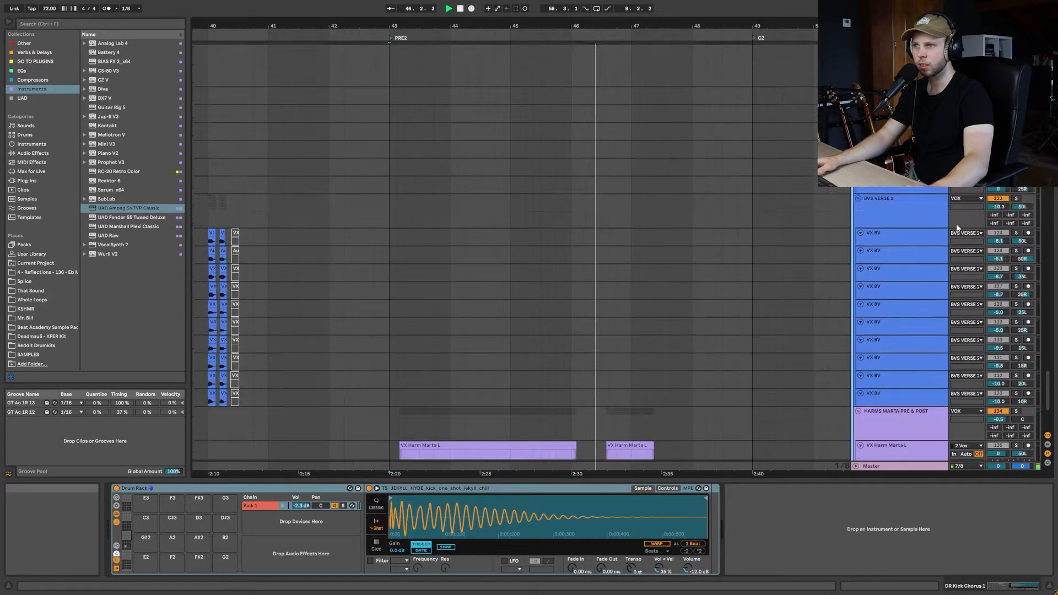
pyautogui.scroll(10, 957, 230)
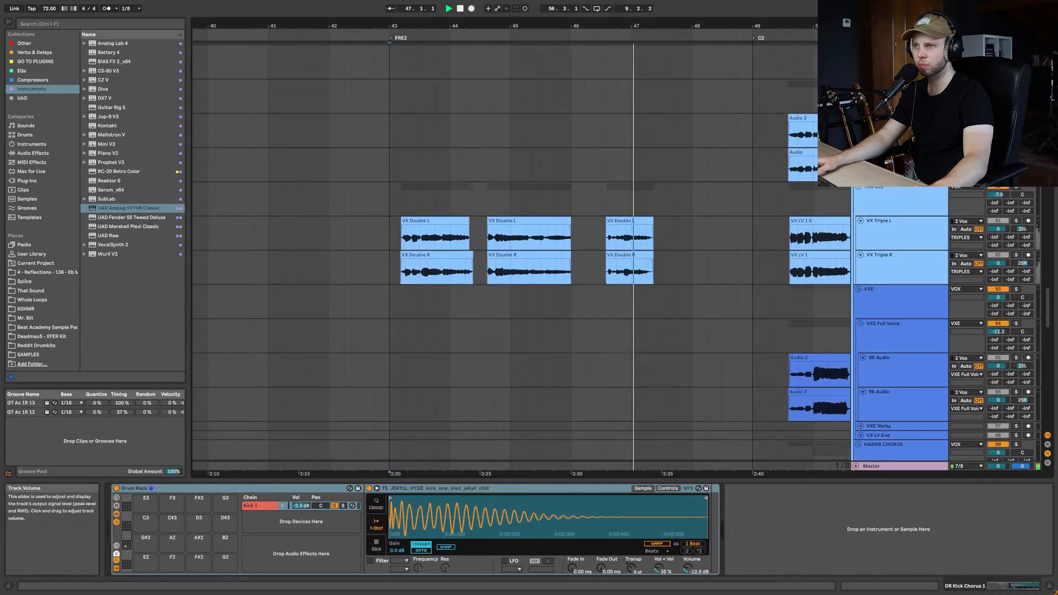
pyautogui.hscroll(1, 633, 245)
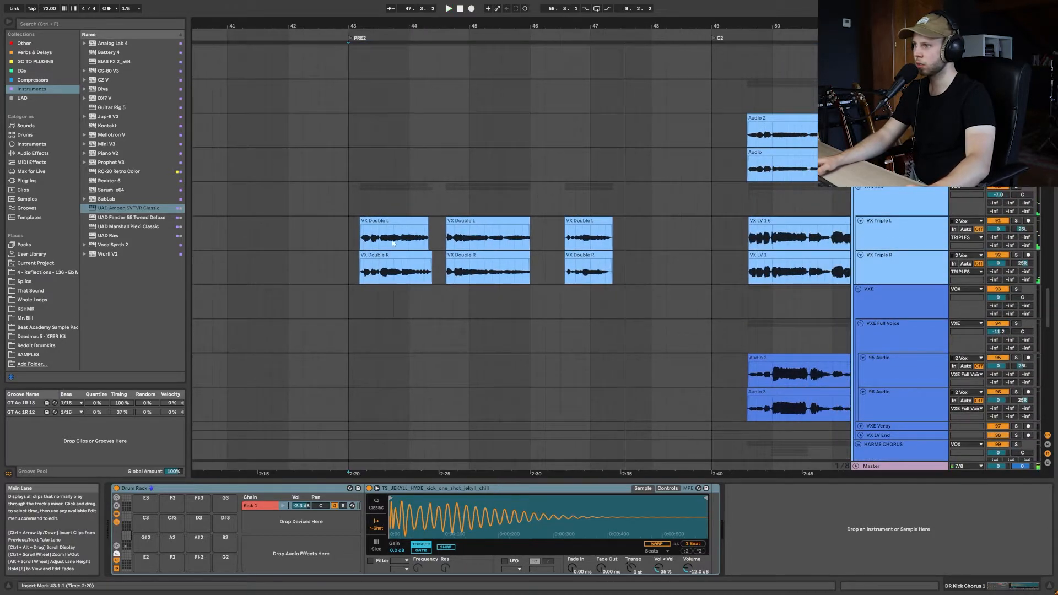
# Play the full mix from 43.2.1 and review the PRE2 clips of the triples and lead vocal tracks
pyautogui.click(365, 237)
pyautogui.press('space')
pyautogui.press('space')
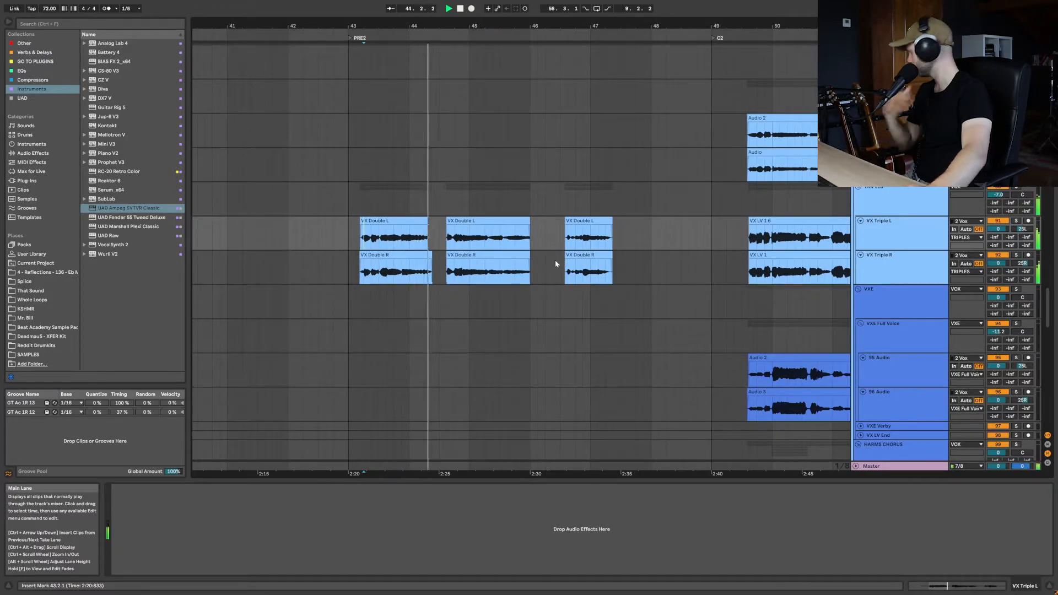
pyautogui.hscroll(1, 562, 265)
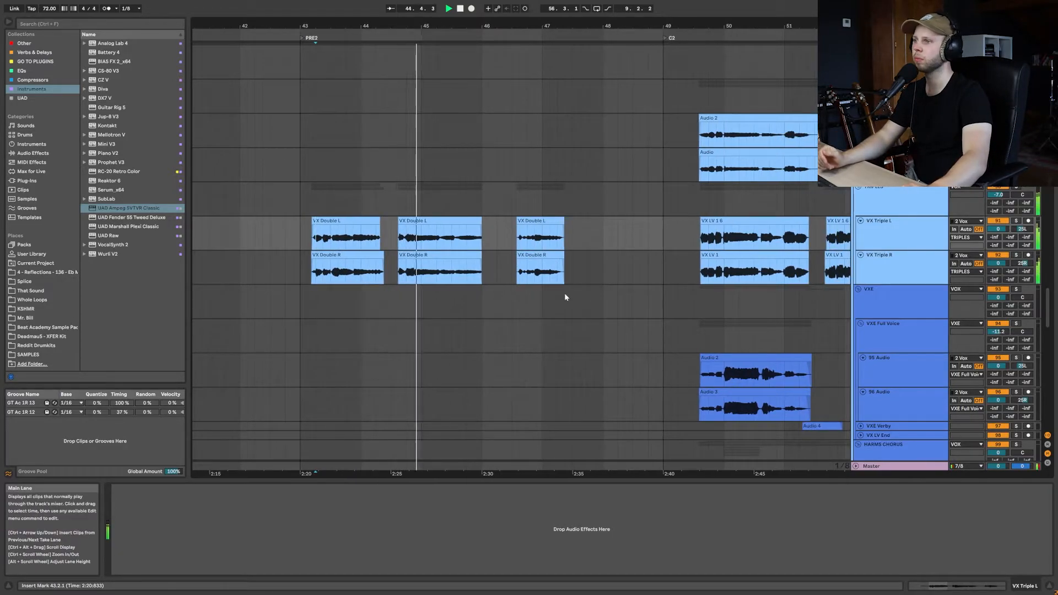
pyautogui.scroll(1, 564, 293)
pyautogui.scroll(2, 564, 293)
pyautogui.scroll(2, 564, 292)
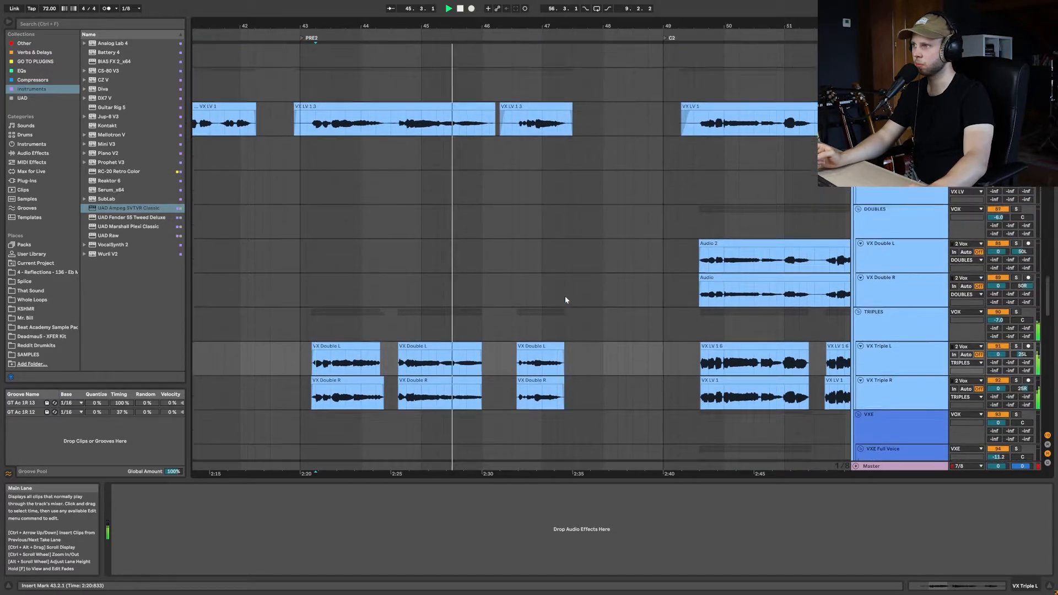
pyautogui.scroll(2, 573, 304)
pyautogui.hscroll(2, 577, 303)
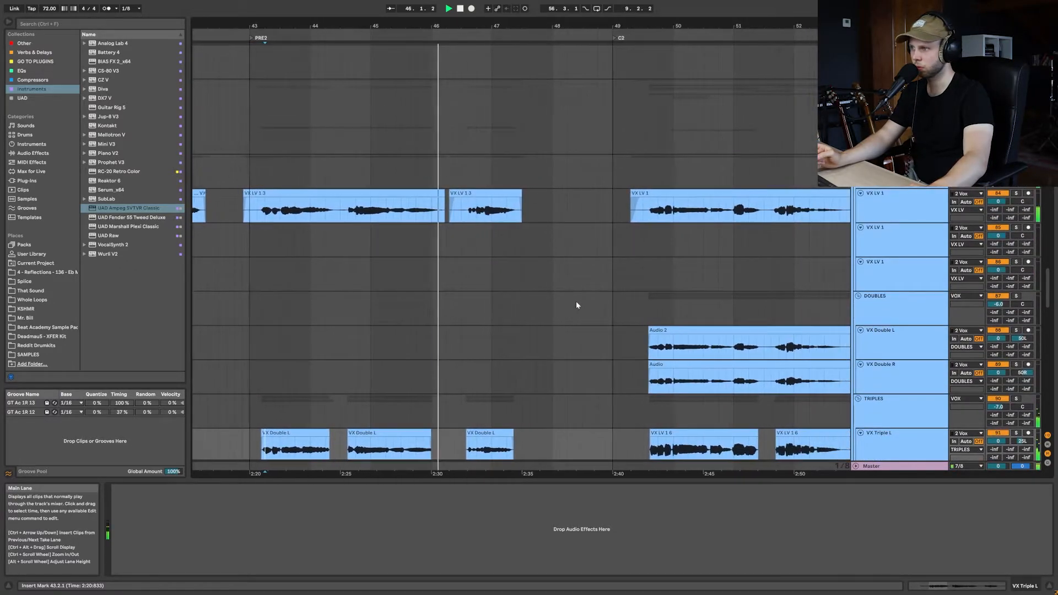
# Follow the playback into the C2 section on the electric guitar tracks and place the insert marker at 49.3.3
pyautogui.hscroll(-1, 576, 306)
pyautogui.scroll(4, 577, 302)
pyautogui.hscroll(1, 576, 302)
pyautogui.scroll(3, 577, 303)
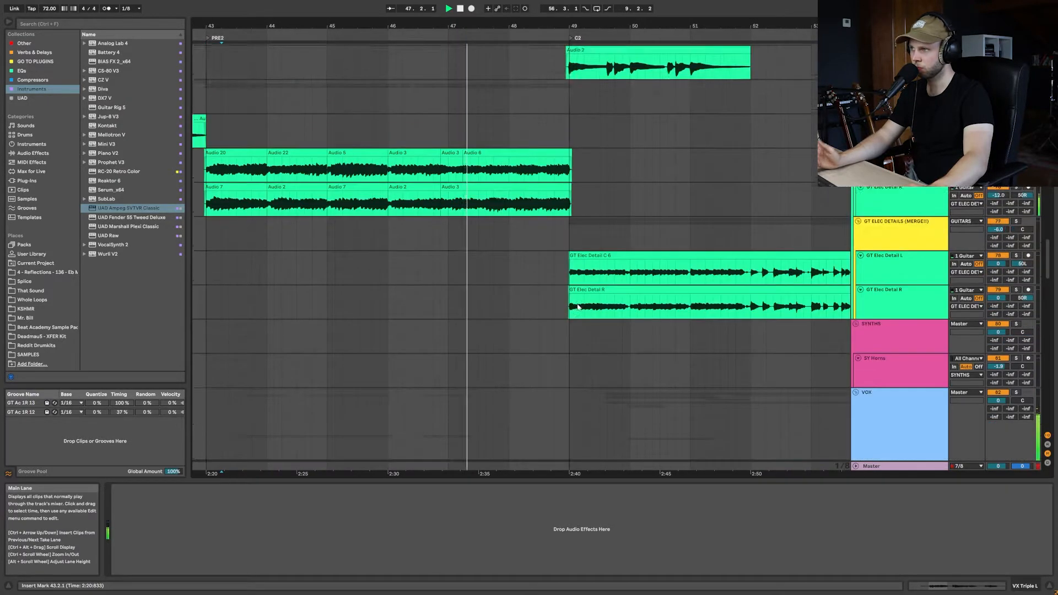
pyautogui.hscroll(6, 577, 306)
pyautogui.scroll(4, 605, 286)
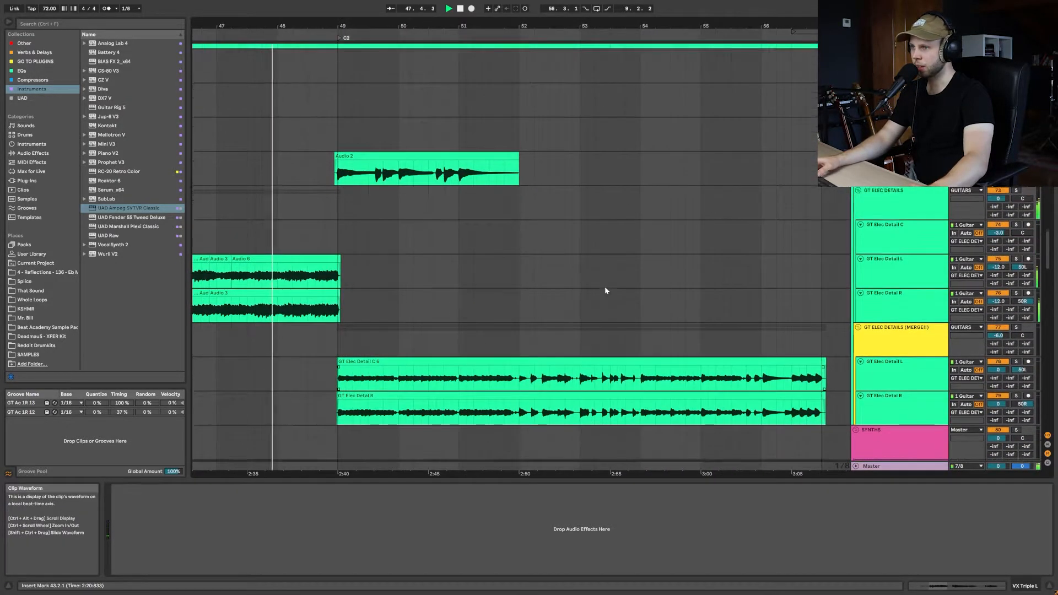
pyautogui.keyDown('ctrl'); pyautogui.scroll(-3, 524, 251); pyautogui.keyUp('ctrl')
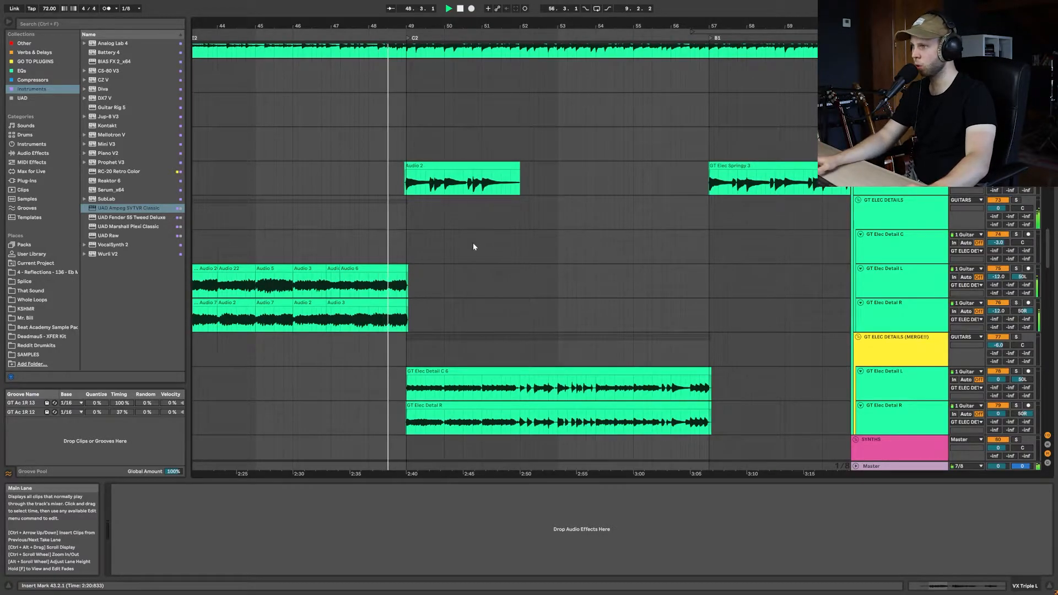
pyautogui.click(430, 254)
pyautogui.keyDown('ctrl'); pyautogui.scroll(3, 429, 254); pyautogui.keyUp('ctrl')
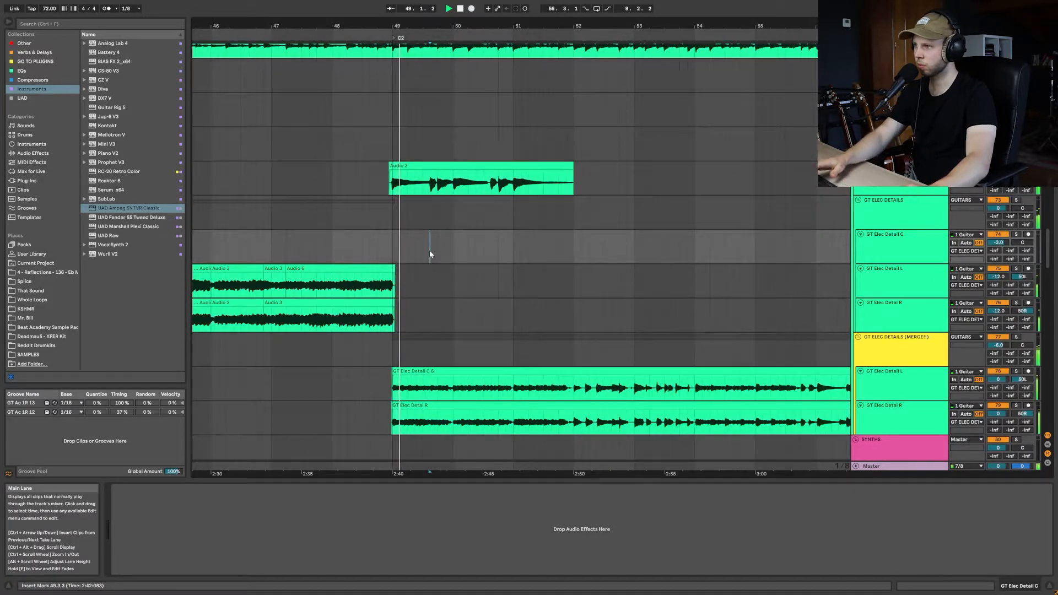
pyautogui.hscroll(2, 432, 267)
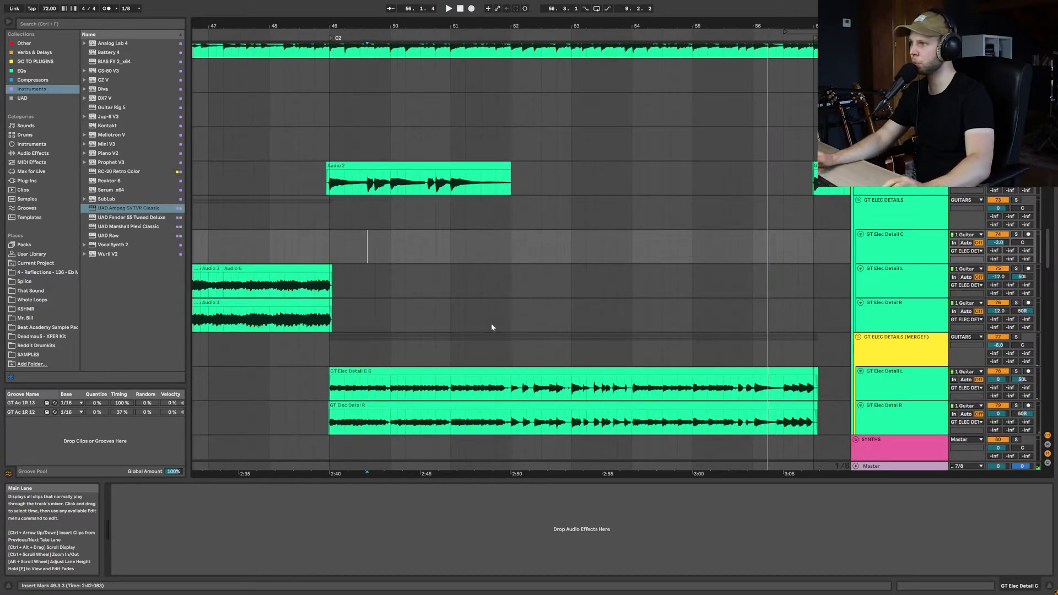
# Solo the GT ELEC DETAILS (MERGE!!!) group and play its C2 clips from 48.4.1
pyautogui.click(292, 250)
pyautogui.scroll(6, 327, 253)
pyautogui.scroll(-6, 341, 256)
pyautogui.scroll(3, 456, 231)
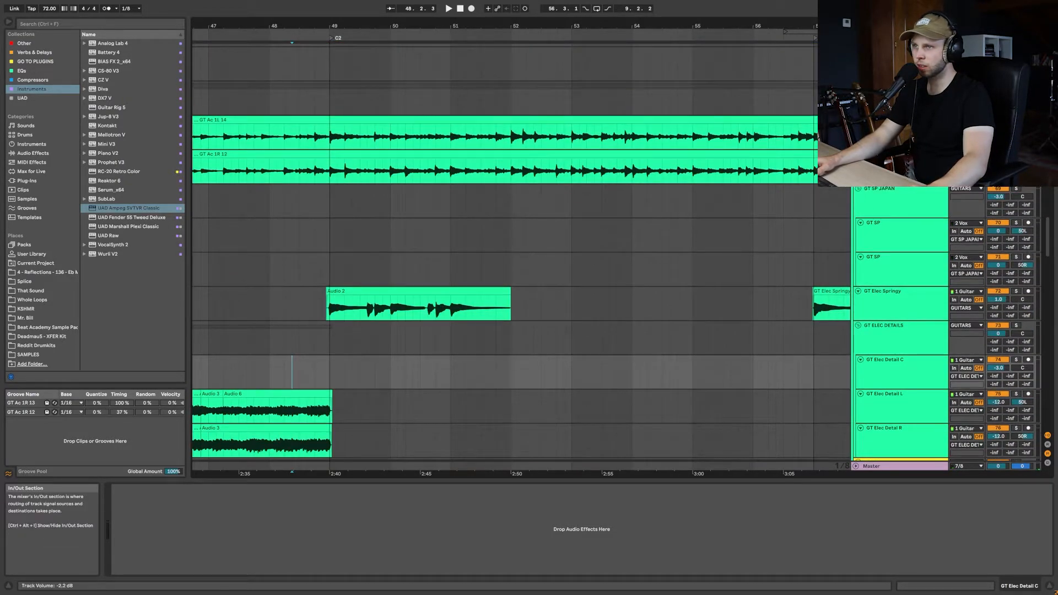
pyautogui.scroll(-2, 477, 266)
pyautogui.scroll(-2, 478, 265)
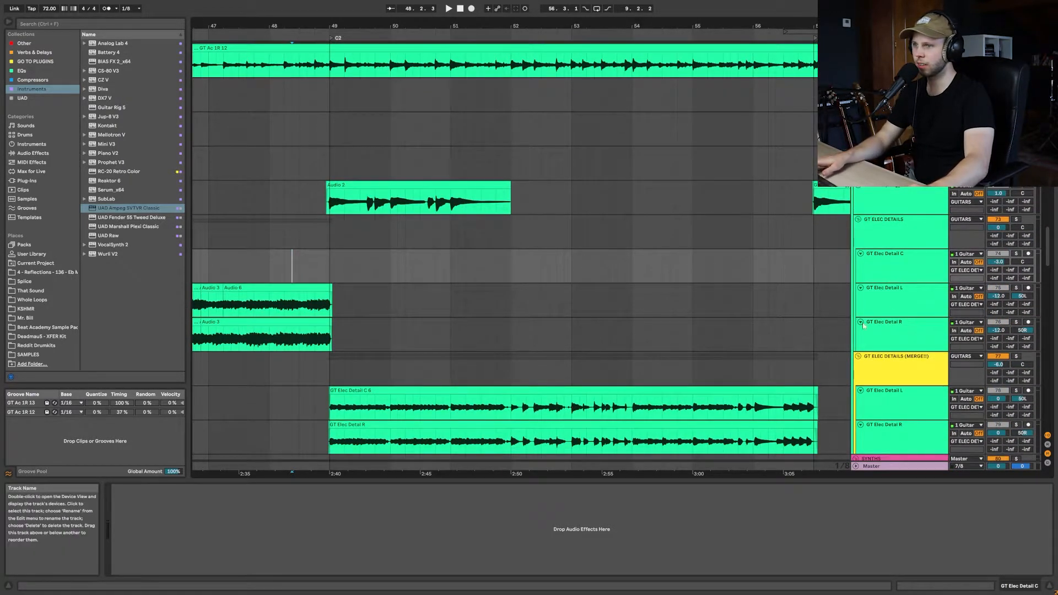
pyautogui.click(309, 375)
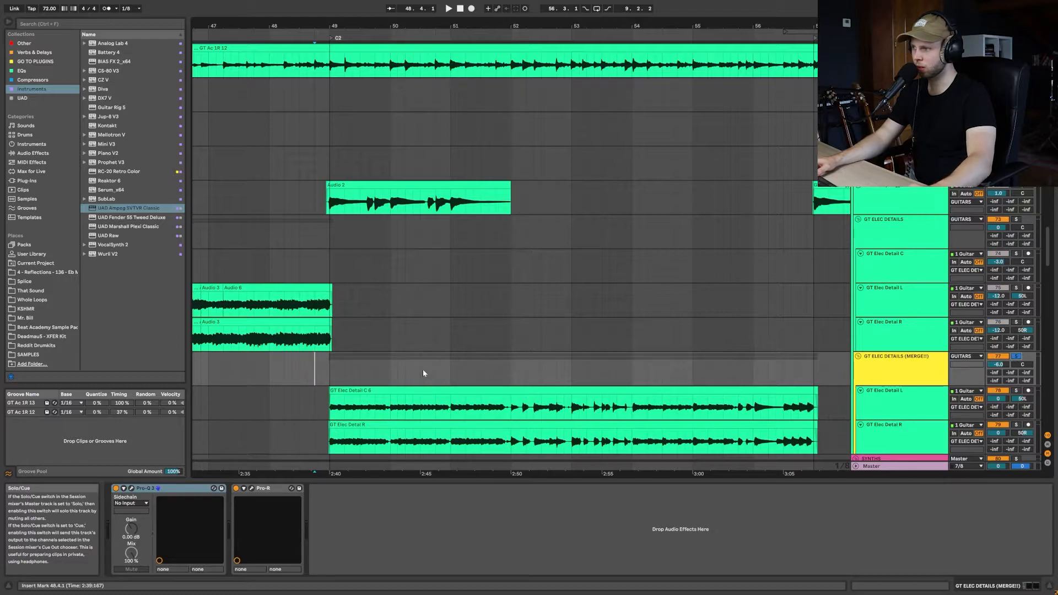
pyautogui.press('space')
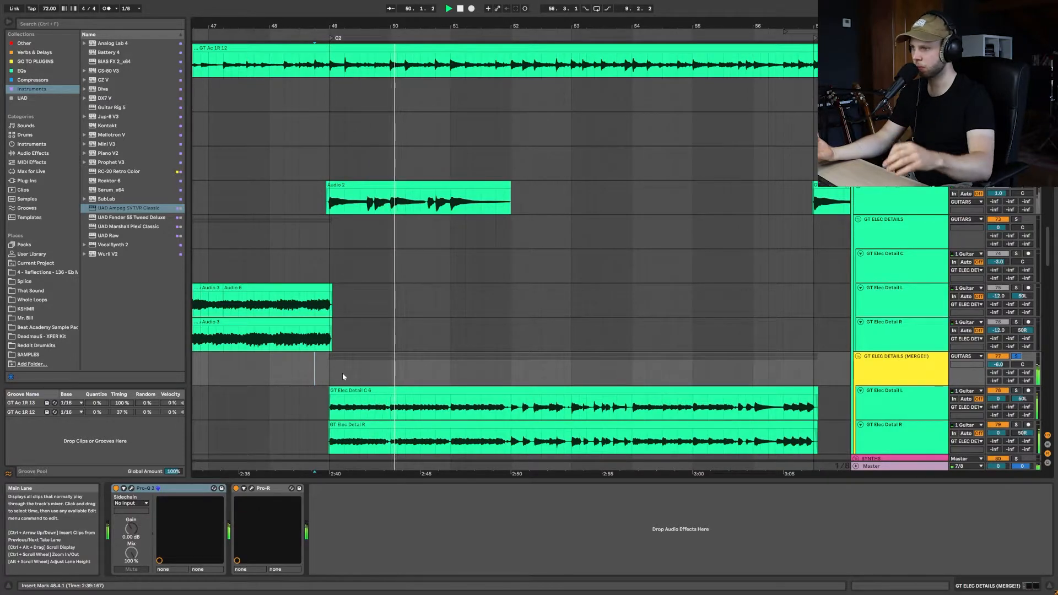
pyautogui.scroll(-2, 314, 373)
pyautogui.scroll(2, 314, 373)
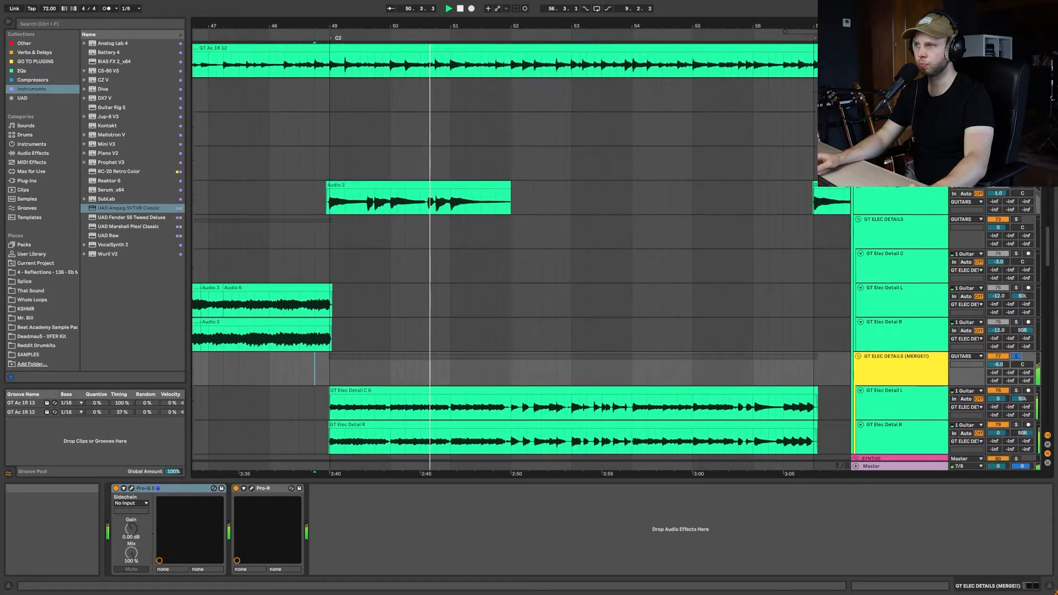
pyautogui.scroll(5, 521, 257)
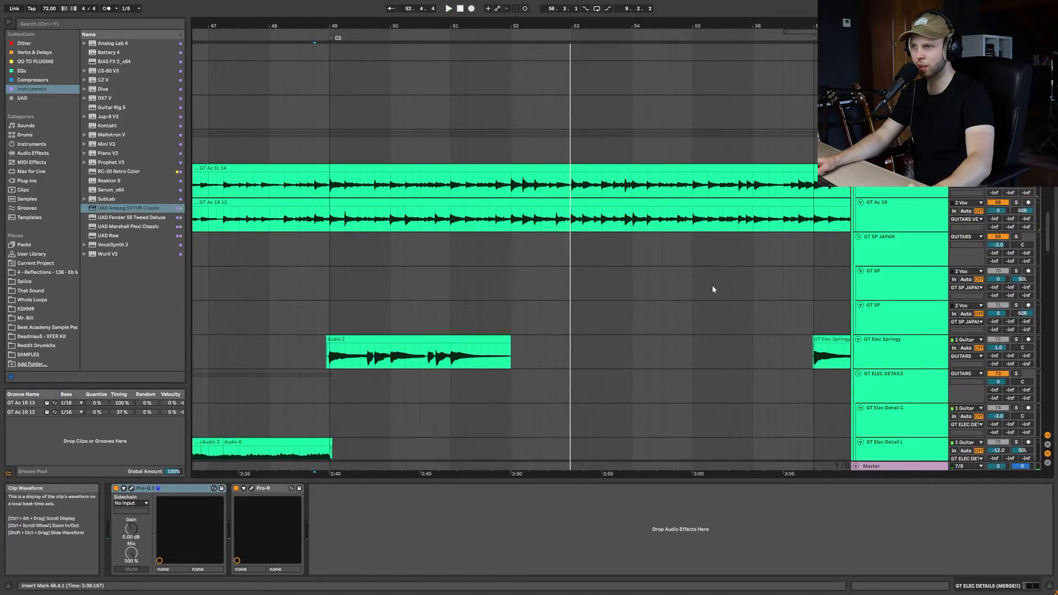
# Play the C2 electric guitar detail clips from 51.4.3
pyautogui.scroll(-8, 710, 289)
pyautogui.click(504, 117)
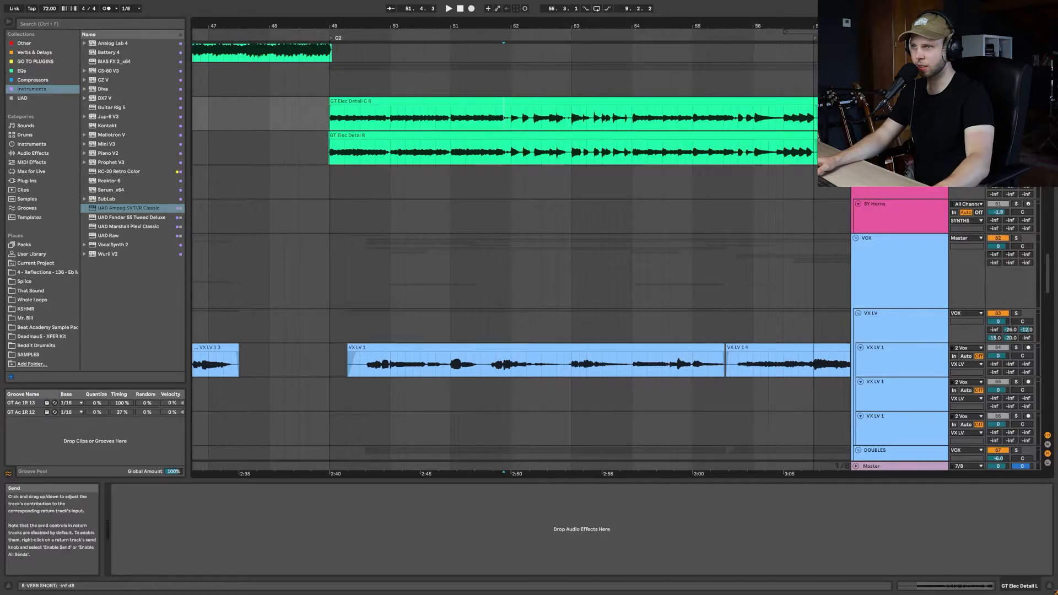
pyautogui.press('space')
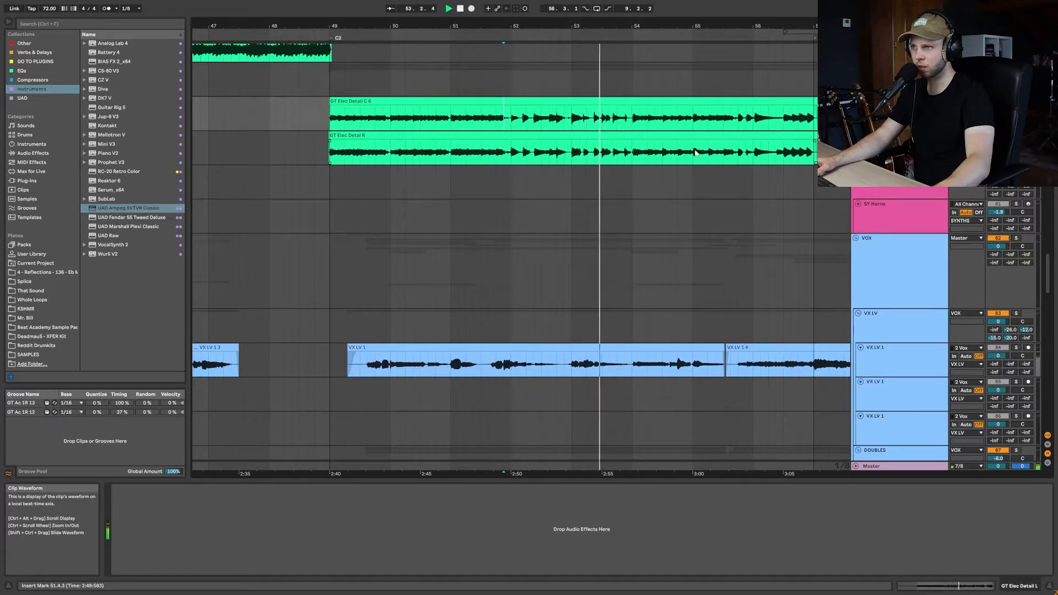
# Solo the whole GUITARS group and play it from 51.4.3 while reviewing its tracks in C2
pyautogui.scroll(8, 908, 204)
pyautogui.scroll(10, 908, 204)
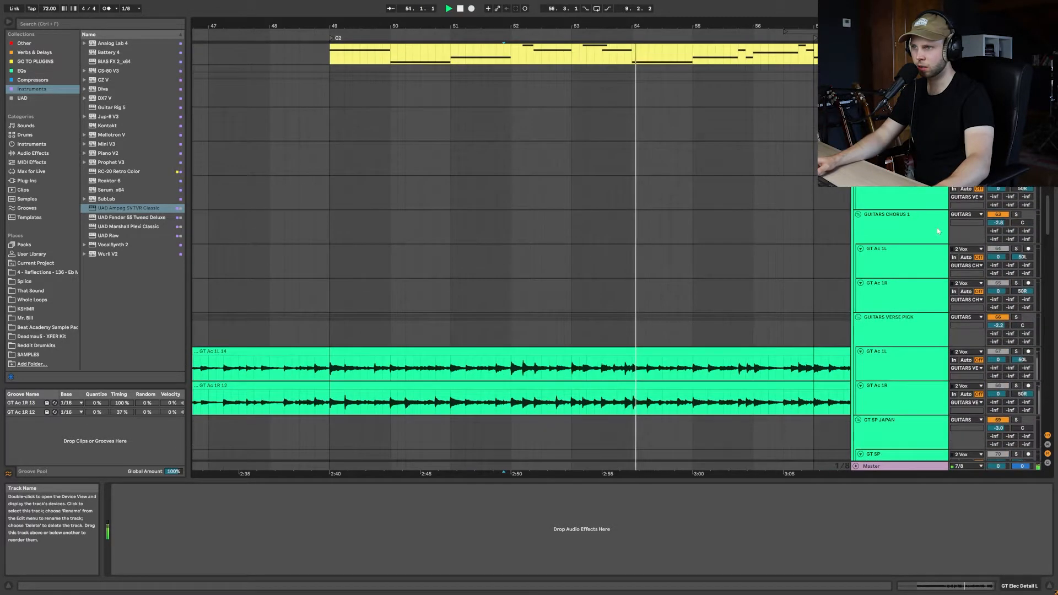
pyautogui.click(510, 331)
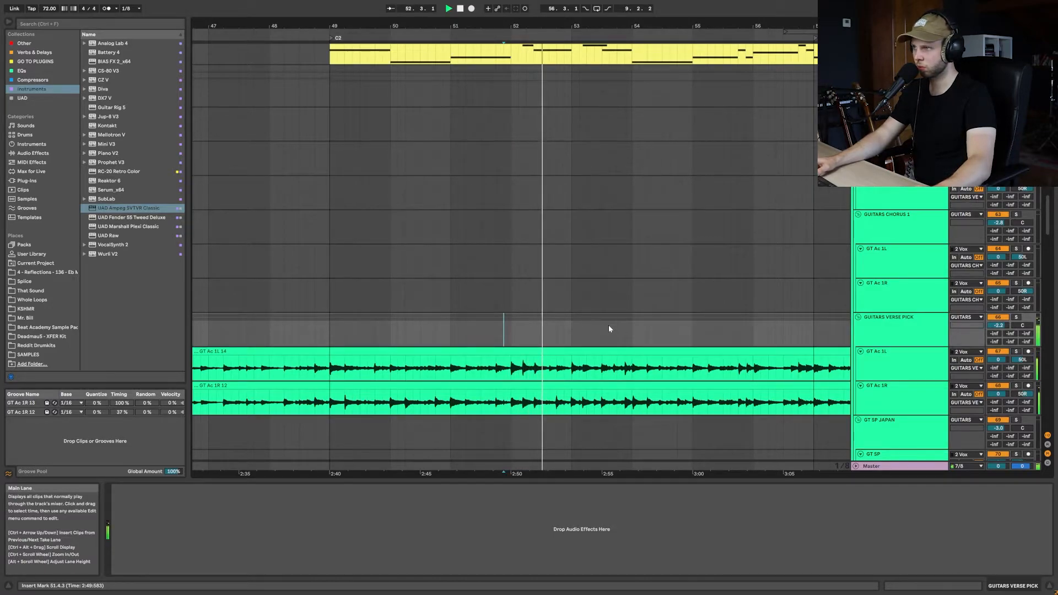
pyautogui.scroll(-2, 607, 326)
pyautogui.scroll(-5, 633, 329)
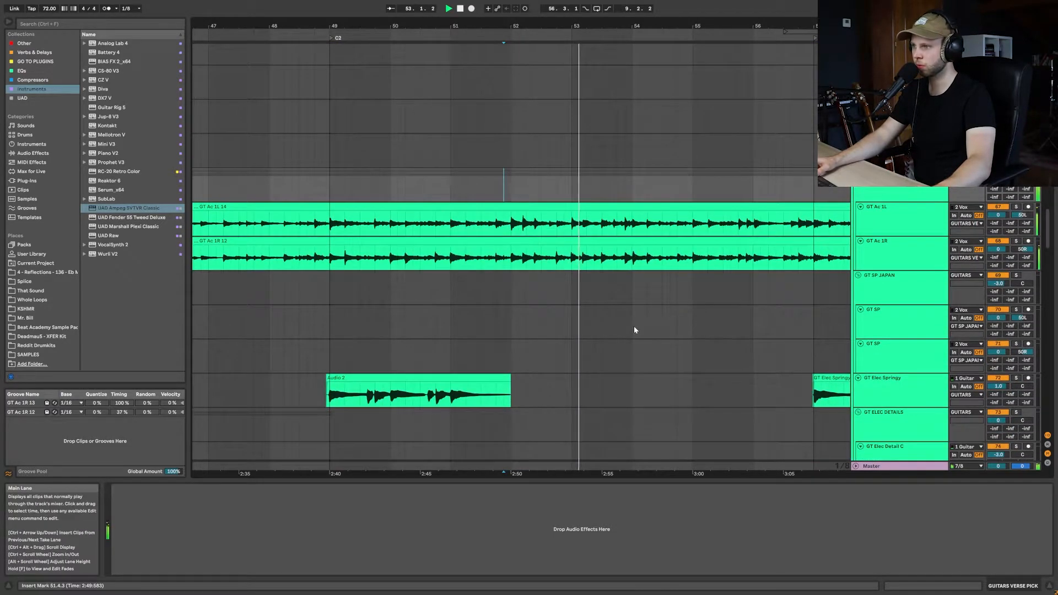
pyautogui.scroll(6, 633, 323)
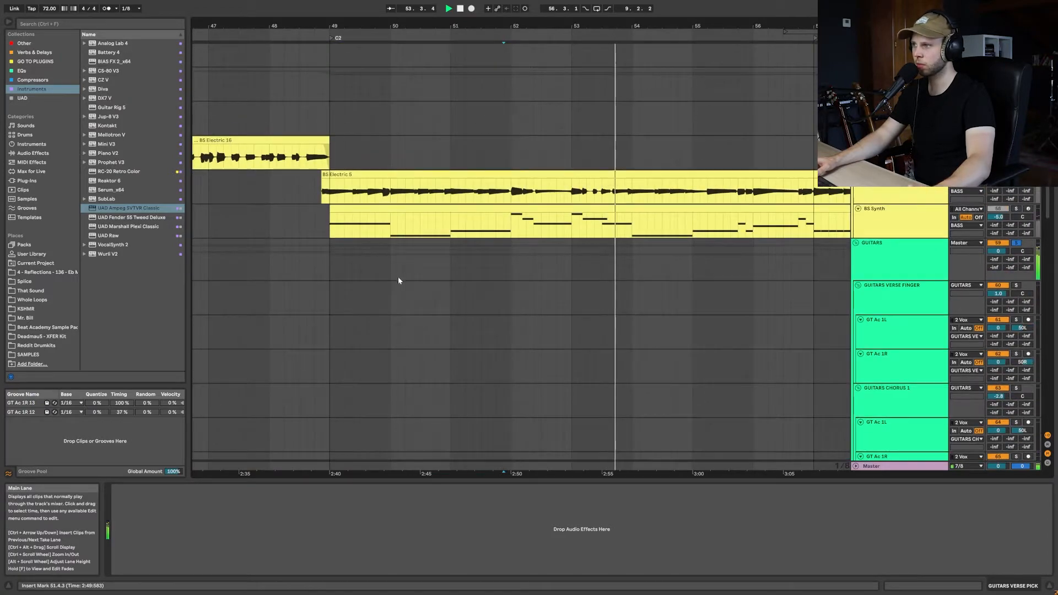
# Play the electric bass transition into C2 from 48.4.1 on the BS Electric 3 track
pyautogui.click(308, 176)
pyautogui.click(312, 178)
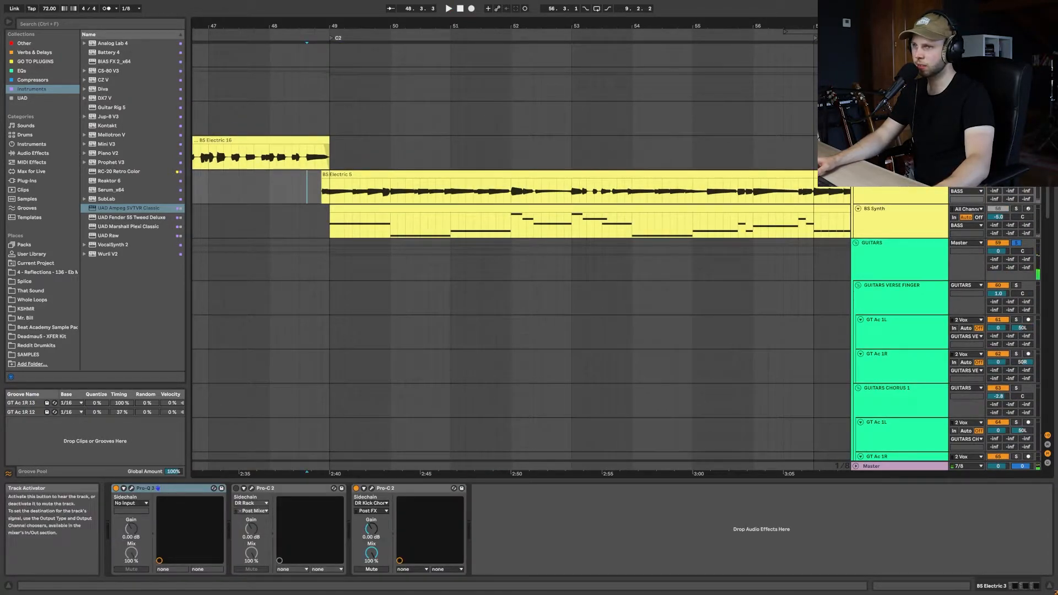
pyautogui.click(314, 186)
pyautogui.press('space')
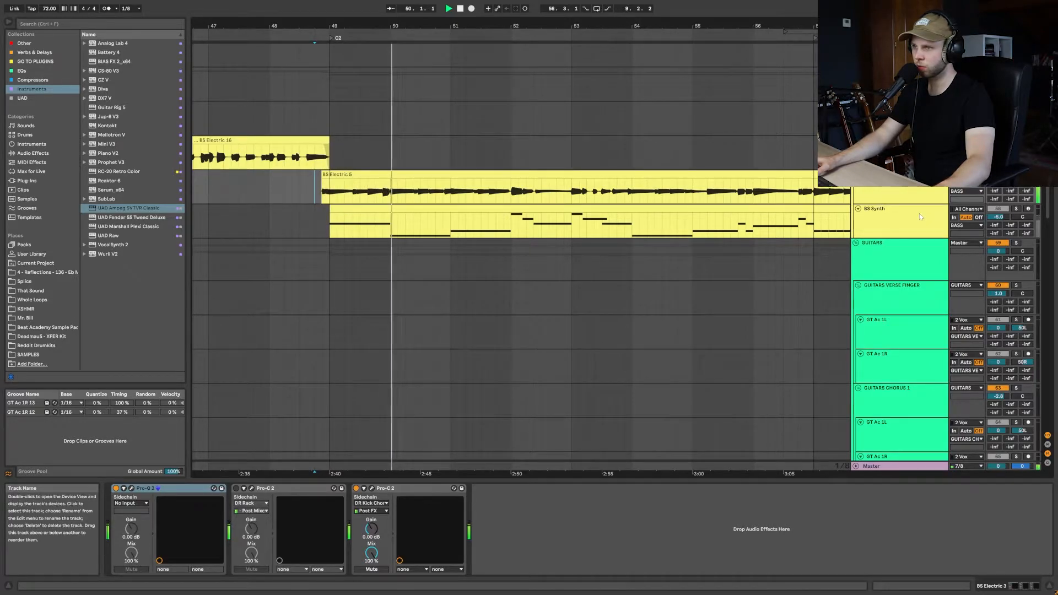
# Solo the BS Synth track and inspect its Mini V3 and Pro-Q 3 plug-in settings
pyautogui.click(1016, 209)
pyautogui.click(910, 229)
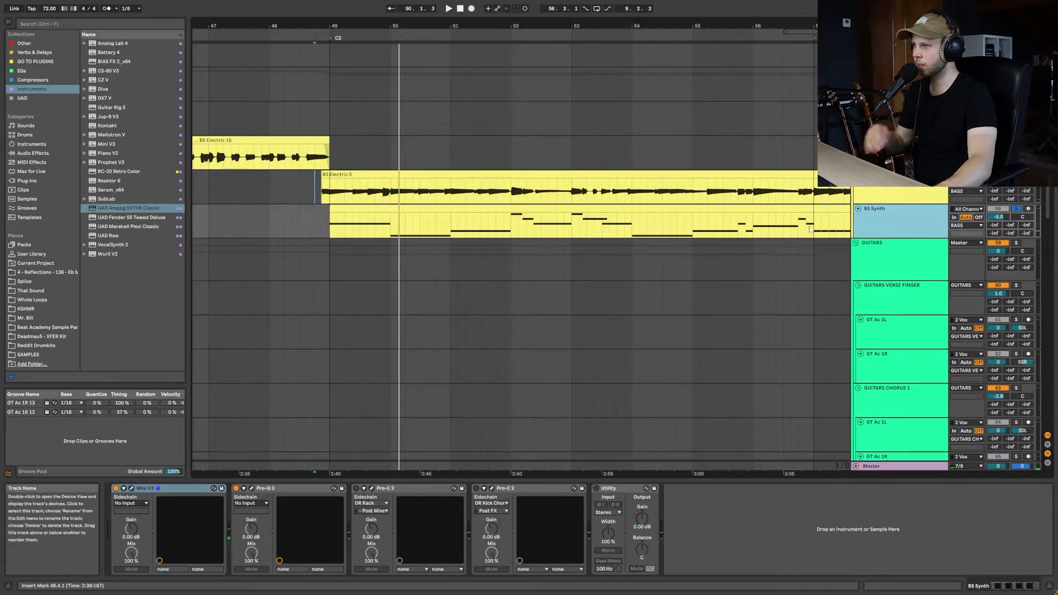
pyautogui.click(132, 489)
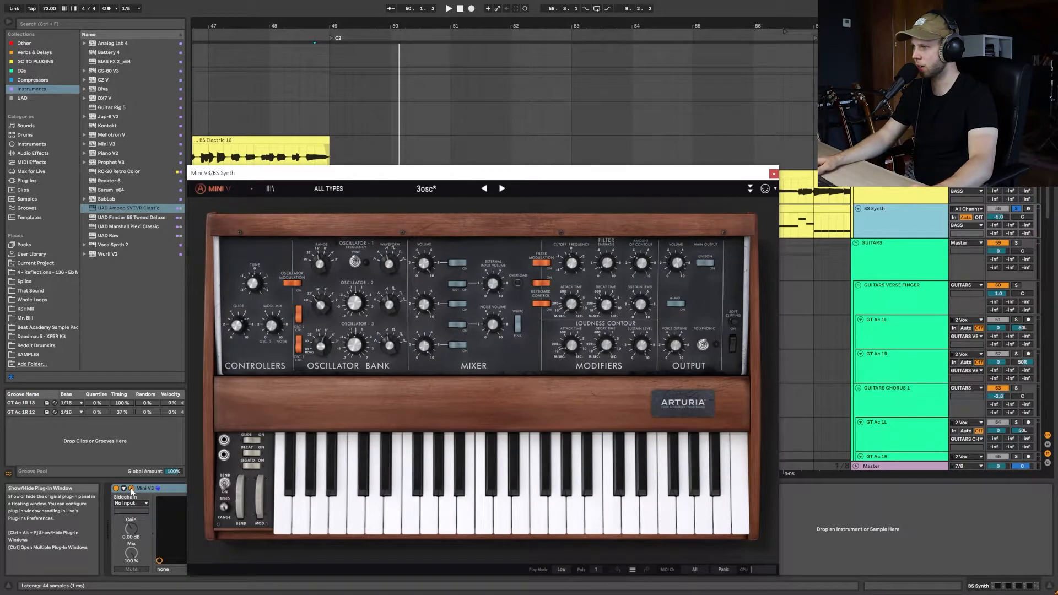
pyautogui.click(132, 489)
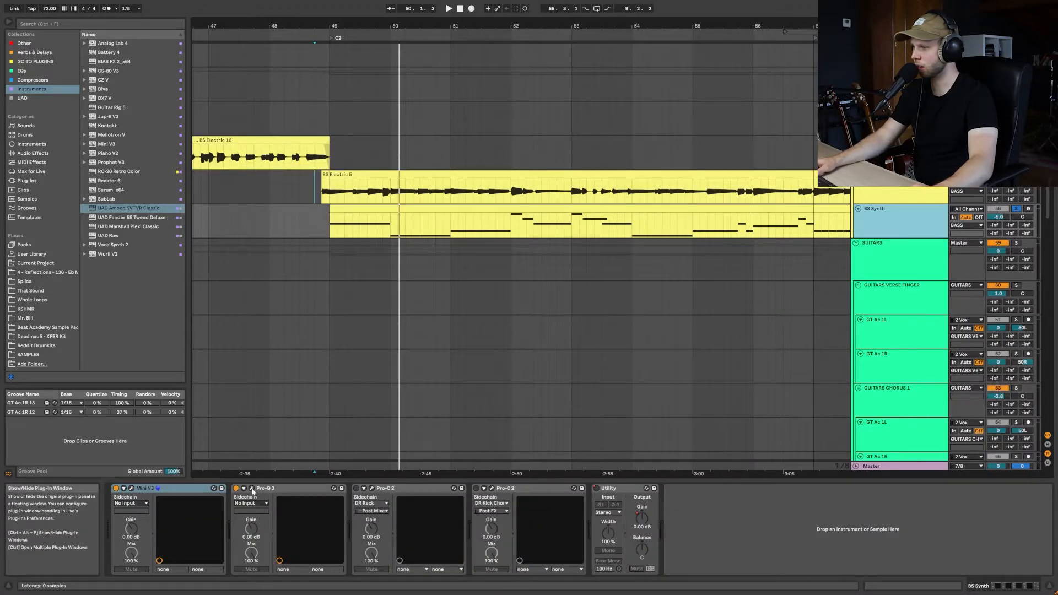
pyautogui.click(252, 488)
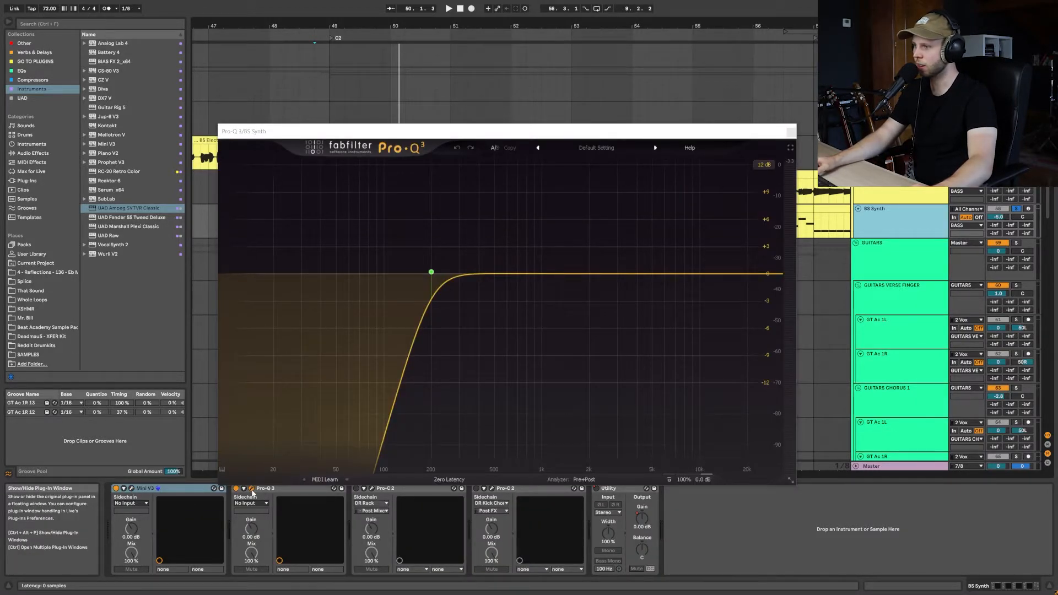
pyautogui.click(252, 489)
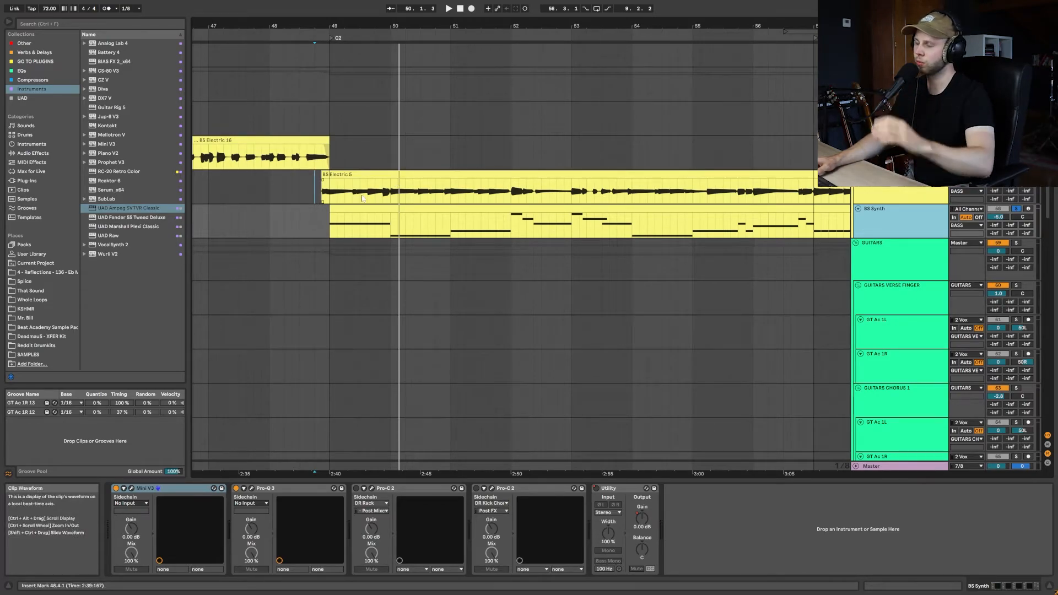
# Play the electric bass and BS Synth together from 48.4.3 and follow their clips through C2
pyautogui.click(303, 186)
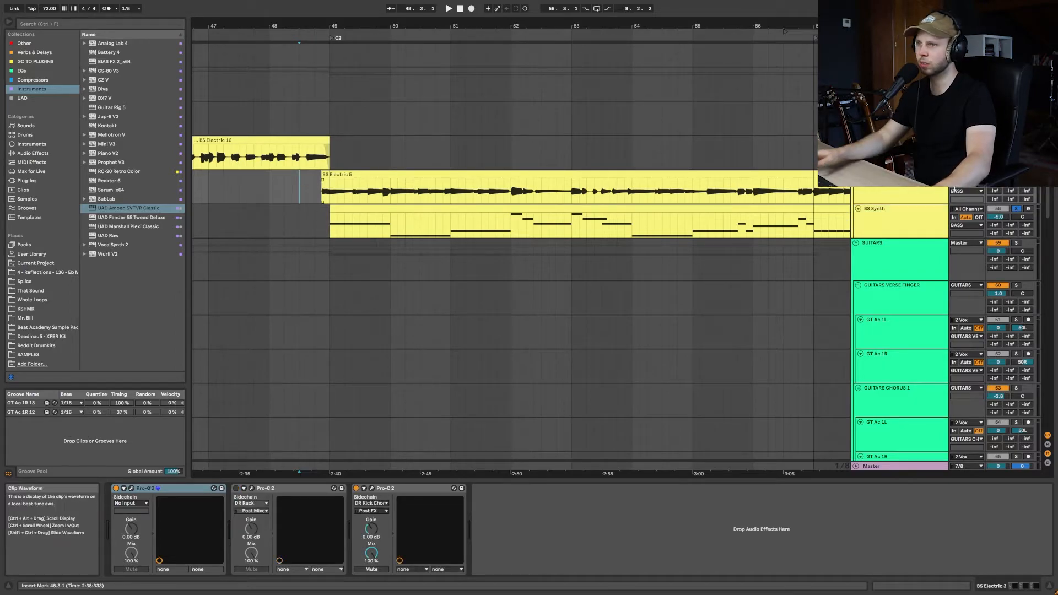
pyautogui.click(430, 219)
pyautogui.press('space')
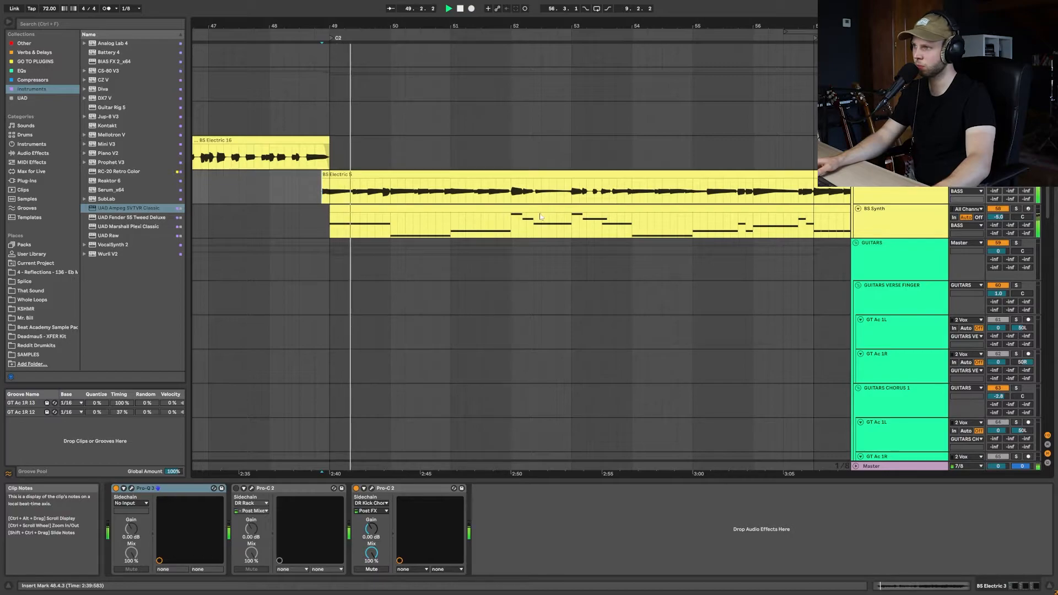
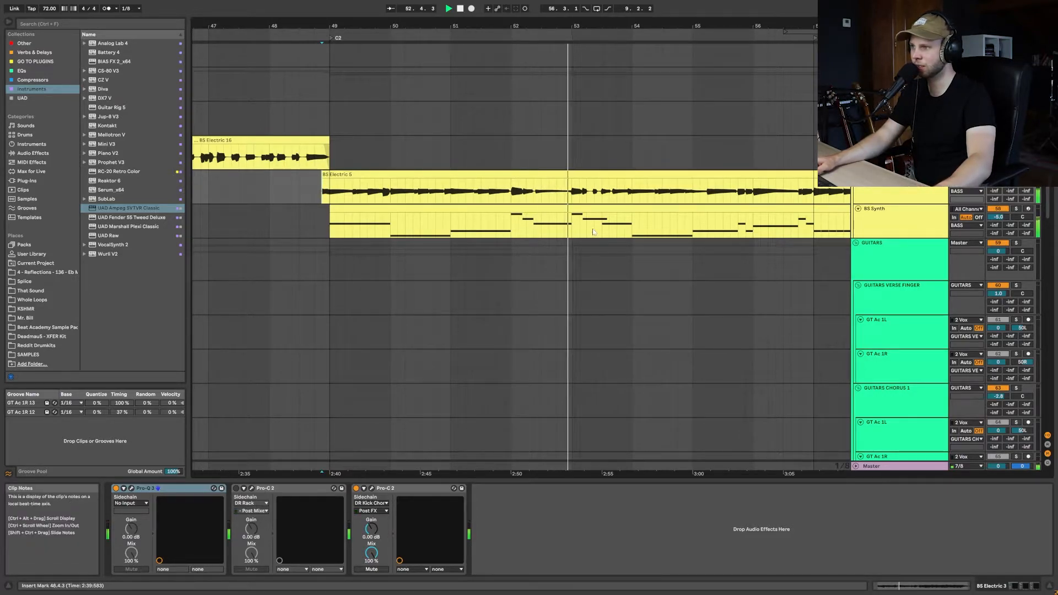
pyautogui.hscroll(1, 587, 225)
pyautogui.hscroll(2, 586, 222)
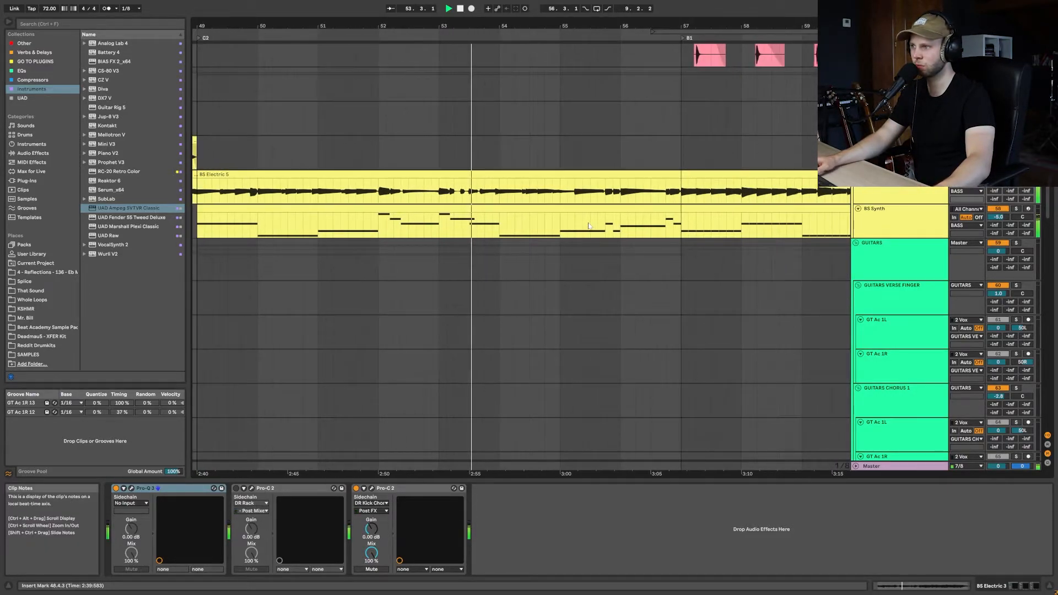
pyautogui.scroll(2, 631, 266)
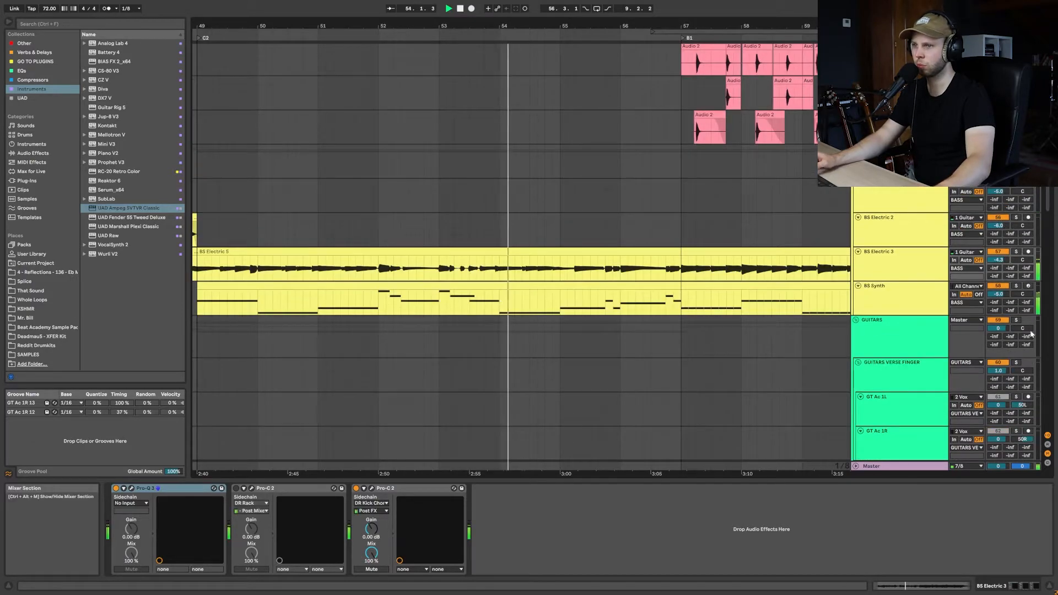
# Review the percussion and electric guitar detail tracks during C2 playback and stop it
pyautogui.scroll(-12, 634, 267)
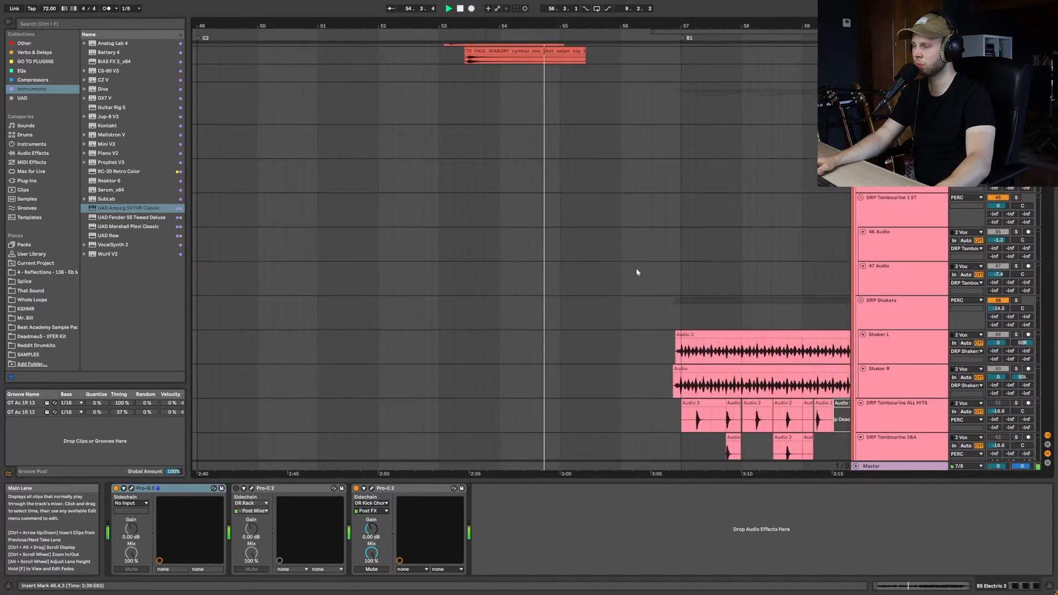
pyautogui.scroll(-5, 642, 267)
pyautogui.scroll(5, 641, 267)
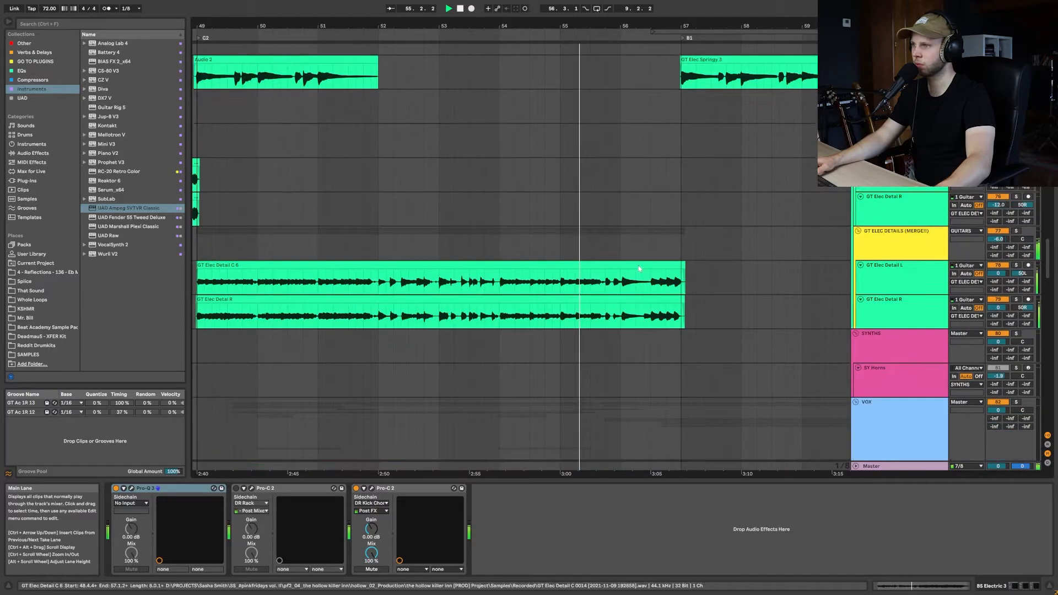
pyautogui.hscroll(-5, 606, 269)
pyautogui.press('space')
# Examine the GT Elec Springy clips in C2 and B1, highlighting the range from 56.3.3 to 66.3.3
pyautogui.click(385, 234)
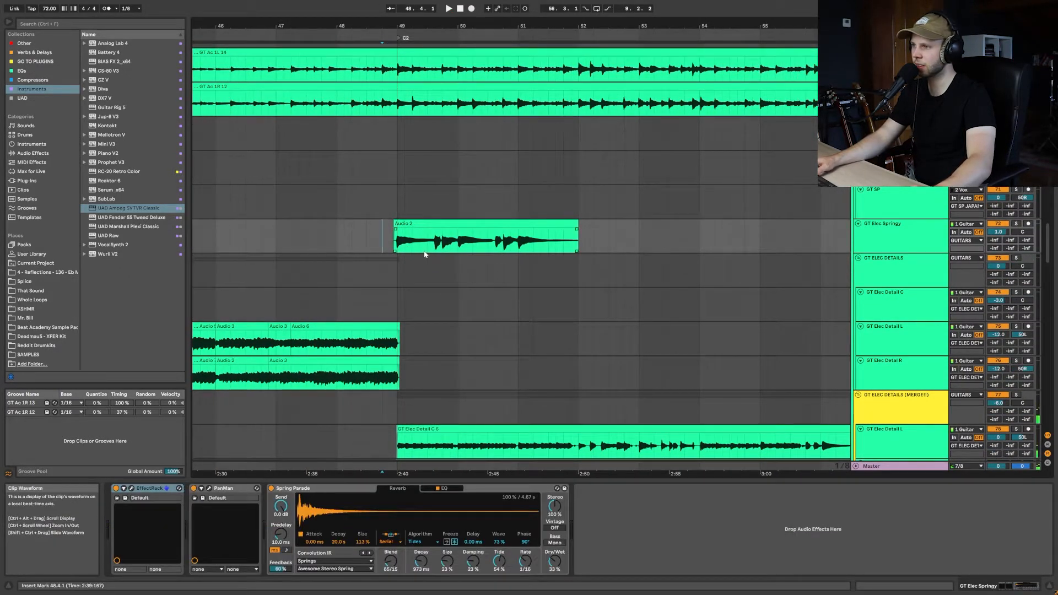
pyautogui.hscroll(4, 438, 254)
pyautogui.click(461, 243)
pyautogui.scroll(-3, 461, 245)
pyautogui.hscroll(3, 617, 252)
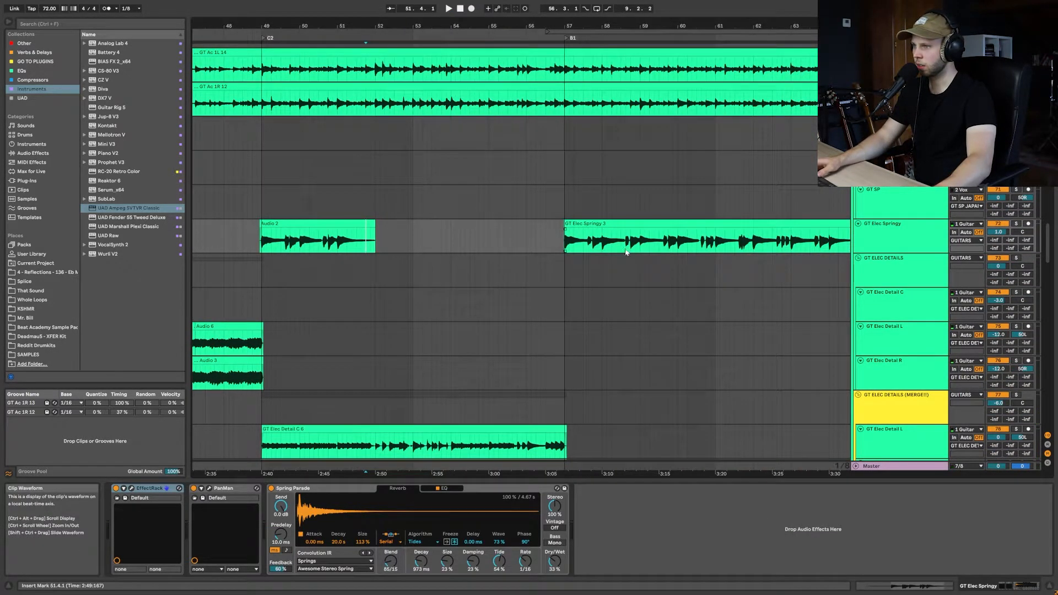
pyautogui.hscroll(3, 567, 245)
pyautogui.moveTo(427, 241); pyautogui.dragTo(794, 252)
pyautogui.hscroll(-3, 794, 252)
pyautogui.click(909, 231)
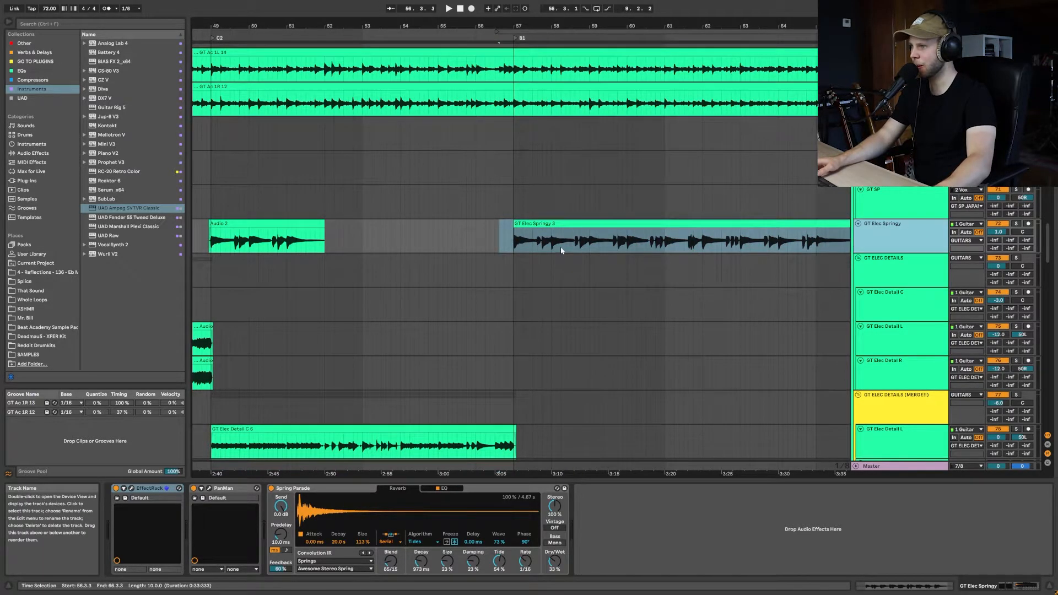
# Examine the short GT Elec Springy clip at the start of C2 and highlight its time range
pyautogui.hscroll(-4, 561, 251)
pyautogui.click(347, 243)
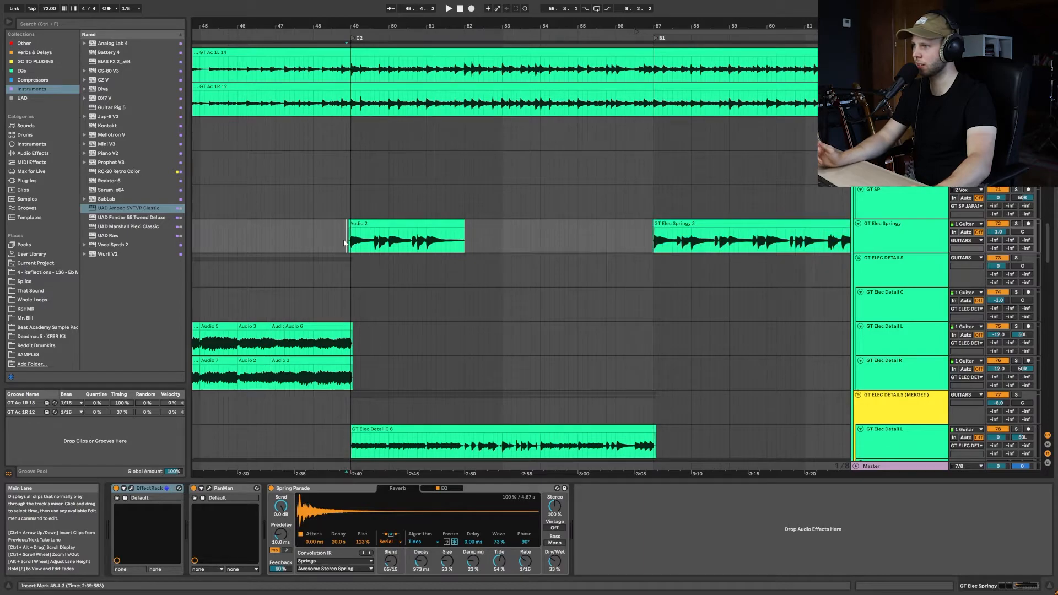
pyautogui.press('+')
pyautogui.press('+')
pyautogui.hscroll(3, 347, 243)
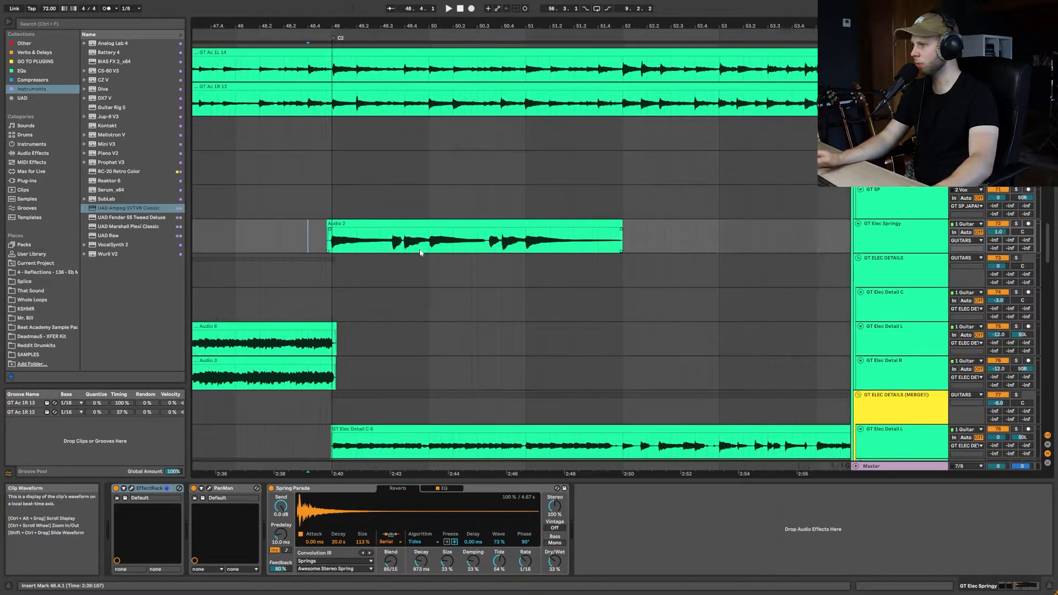
pyautogui.press('-')
pyautogui.press('-')
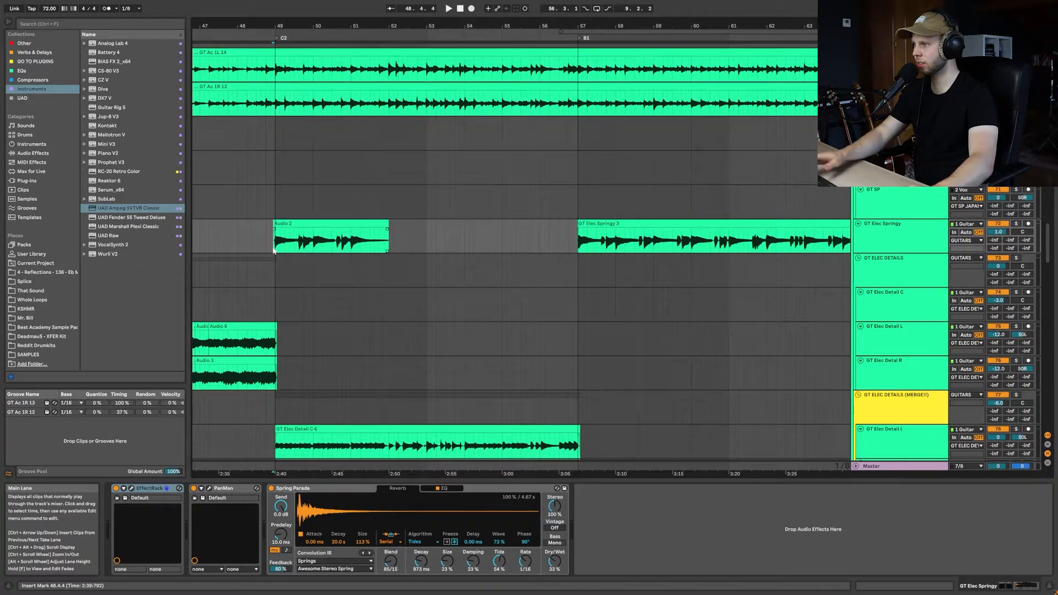
pyautogui.moveTo(271, 241); pyautogui.dragTo(402, 240)
pyautogui.click(402, 241)
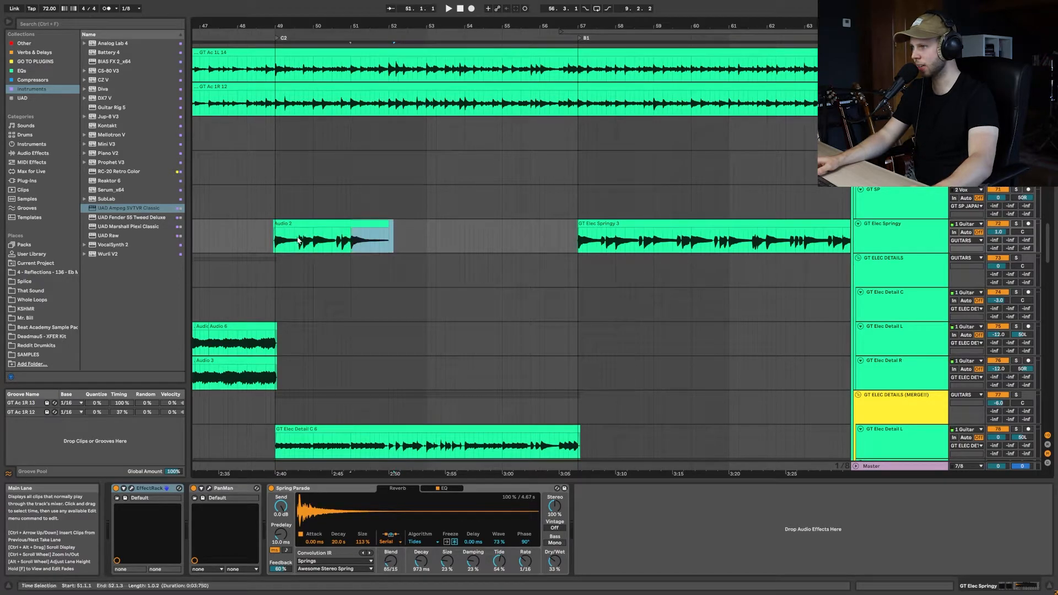
pyautogui.moveTo(259, 240); pyautogui.dragTo(423, 241)
pyautogui.click(422, 241)
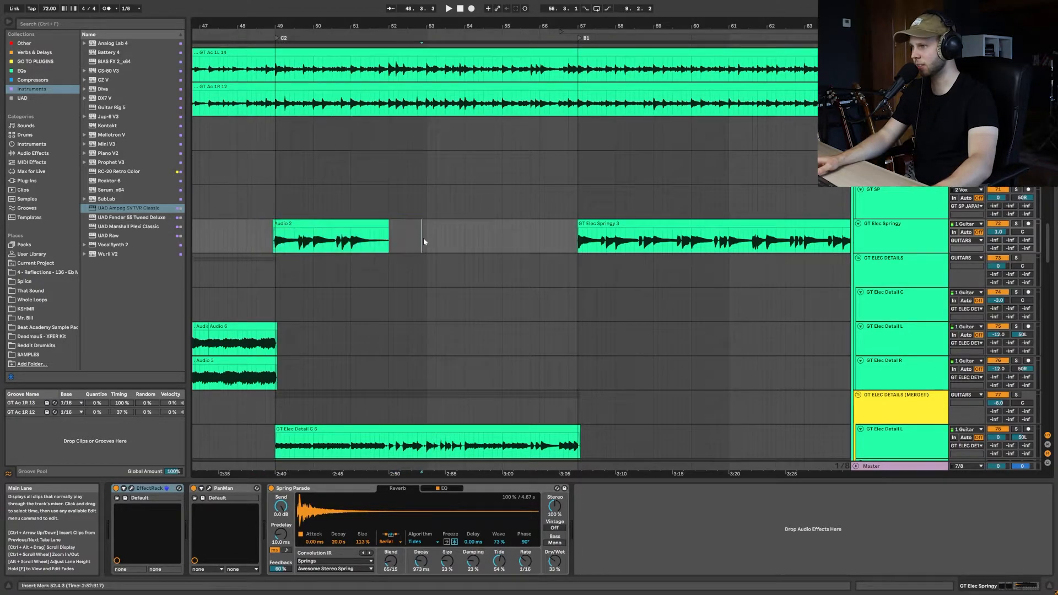
# Solo the GT Elec Springy track and play its C2 clip from 48.4.1
pyautogui.click(716, 242)
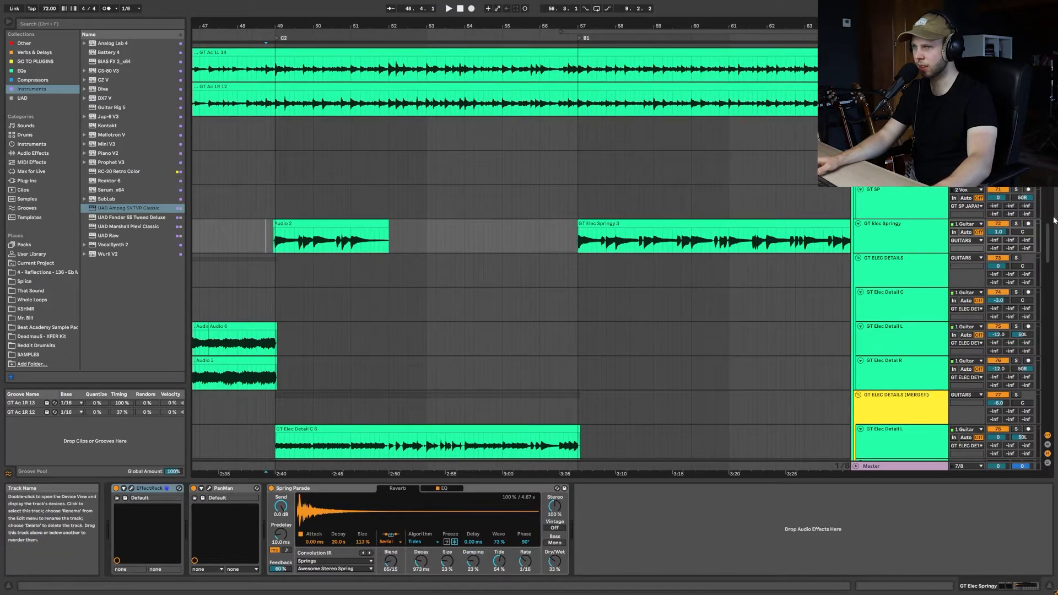
pyautogui.click(1016, 224)
pyautogui.press('space')
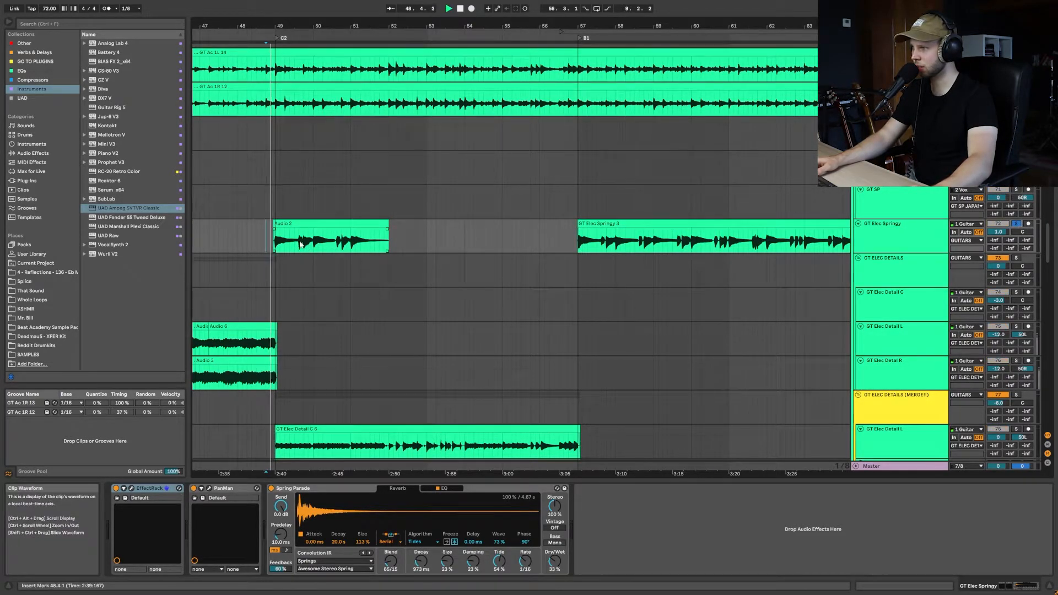
# Inspect the EffectRack, PanMan and Spring Parade effects on the GT Elec Springy track
pyautogui.click(909, 239)
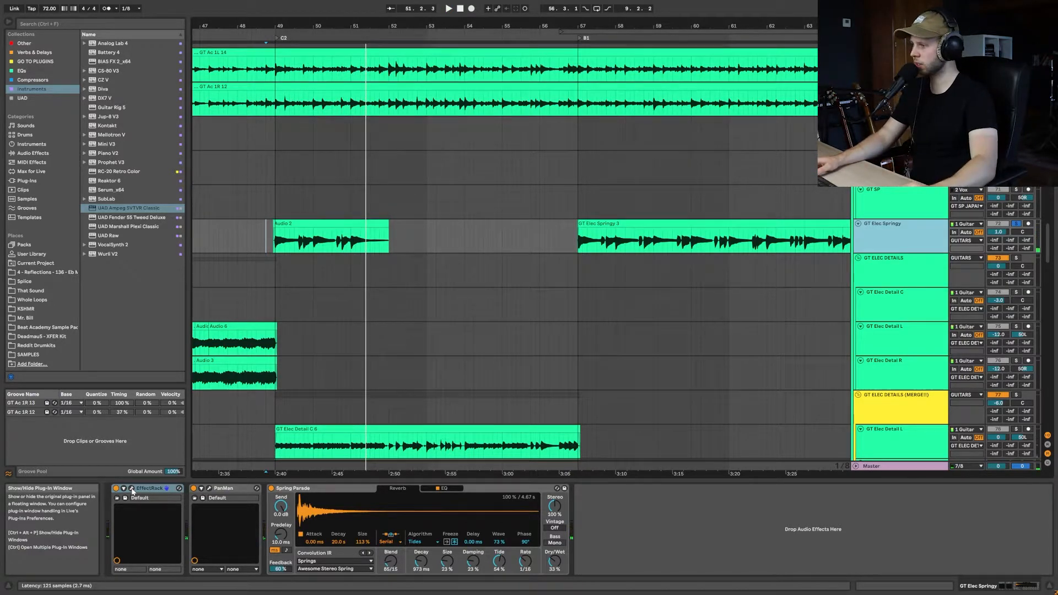
pyautogui.click(132, 489)
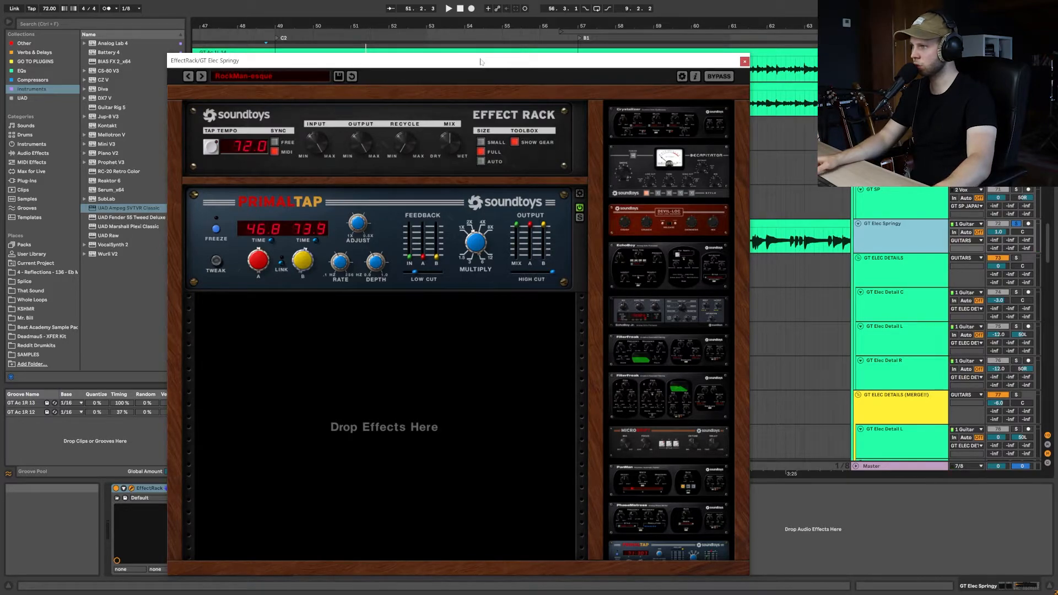
pyautogui.moveTo(480, 62); pyautogui.dragTo(471, 25)
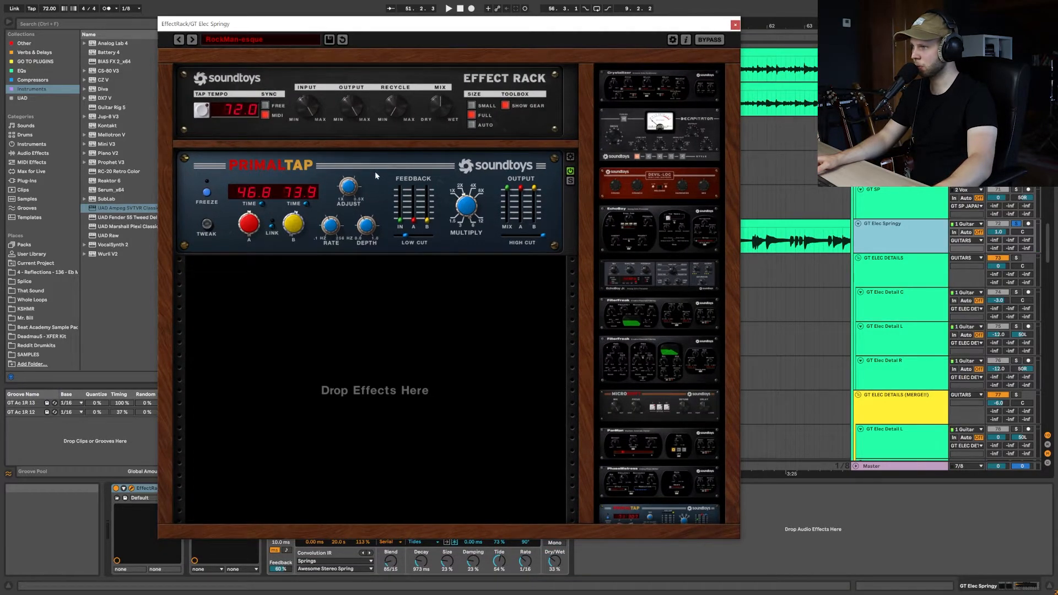
pyautogui.click(735, 26)
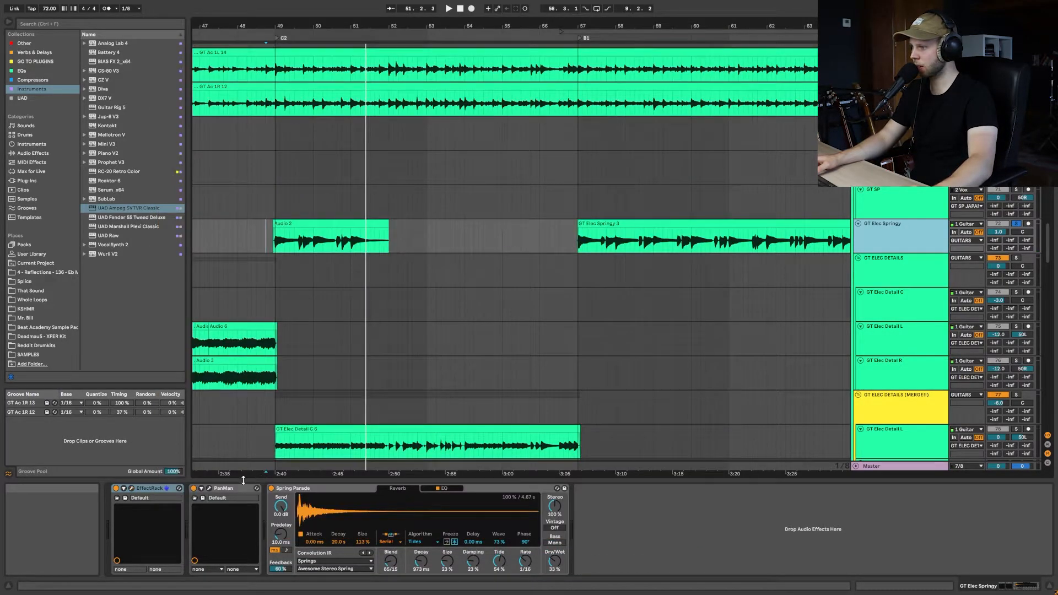
pyautogui.click(208, 488)
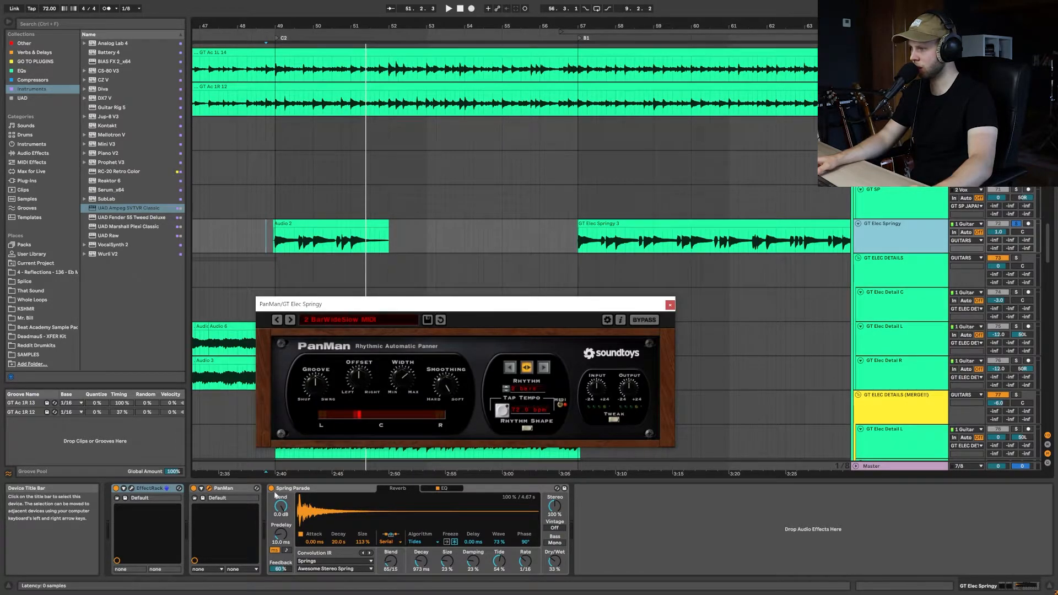
pyautogui.click(208, 488)
pyautogui.click(308, 488)
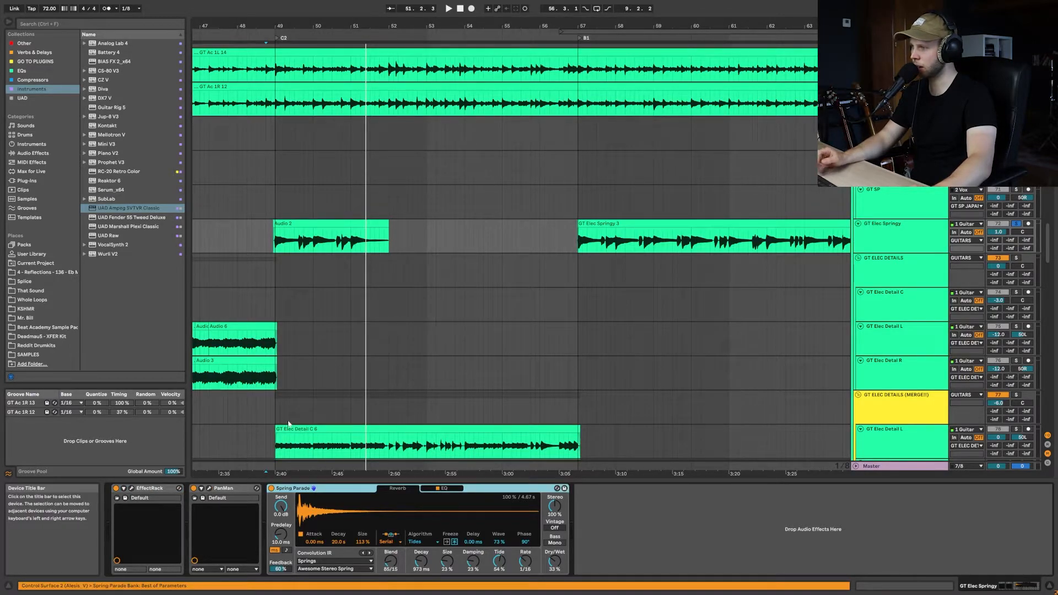
# Play GT Elec Springy in the full mix from 48.4.3 while reviewing the bass and drum tracks in C2
pyautogui.press('space')
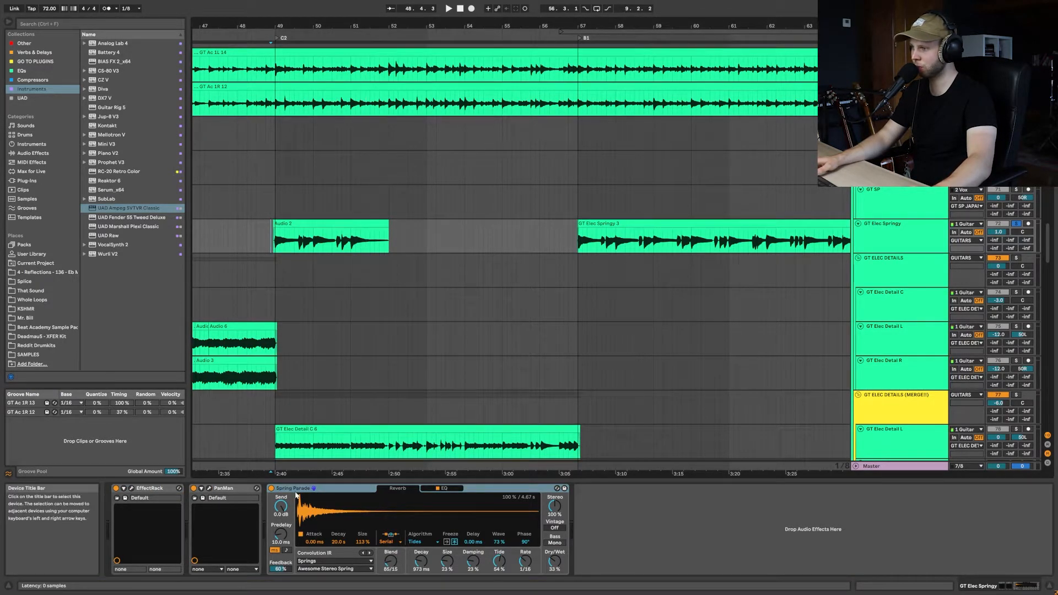
pyautogui.press('space')
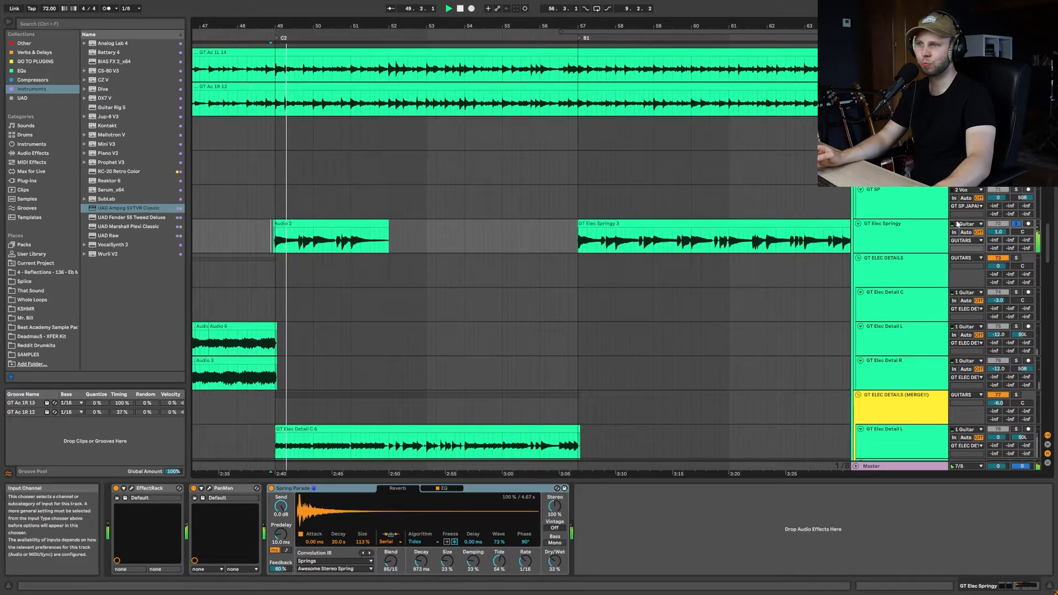
pyautogui.scroll(2, 1008, 244)
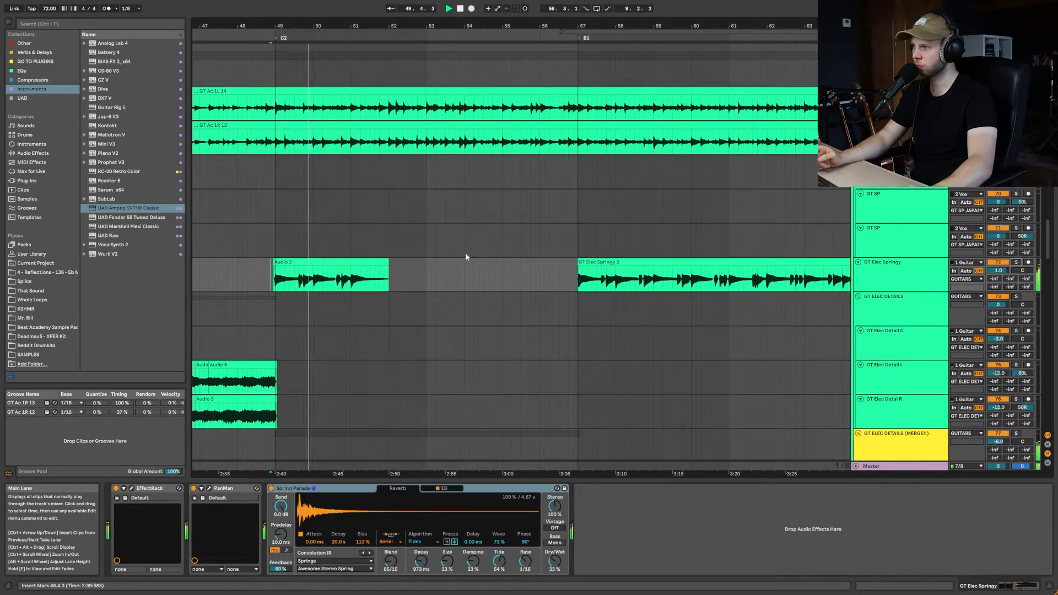
pyautogui.scroll(6, 336, 272)
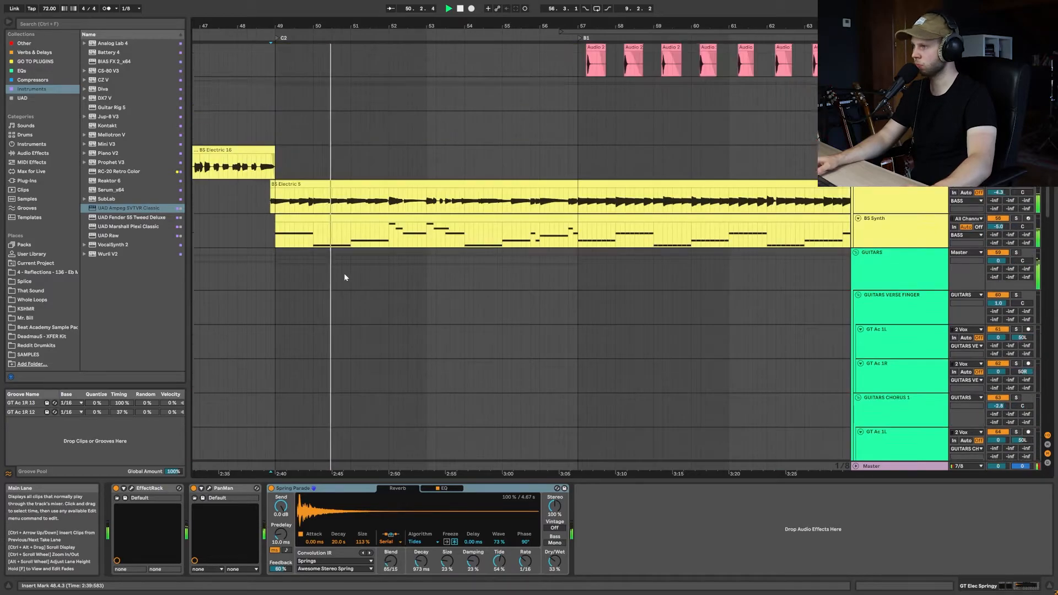
pyautogui.scroll(10, 352, 270)
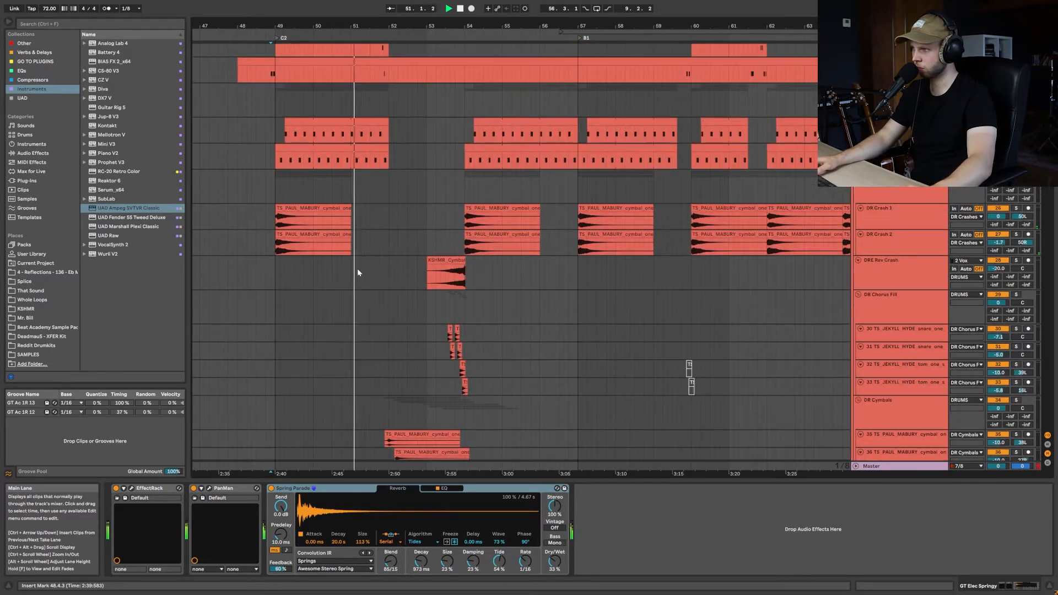
# Stop playback and examine the lead, double, triple, effect and harmony vocal clips in C2
pyautogui.scroll(-15, 367, 278)
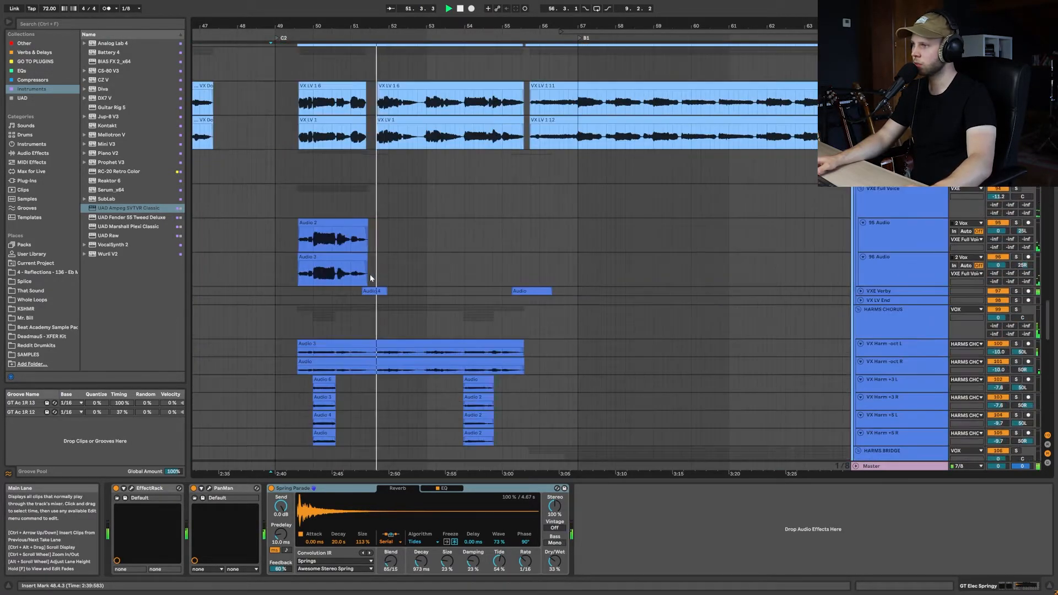
pyautogui.scroll(4, 352, 273)
pyautogui.press('space')
pyautogui.click(280, 178)
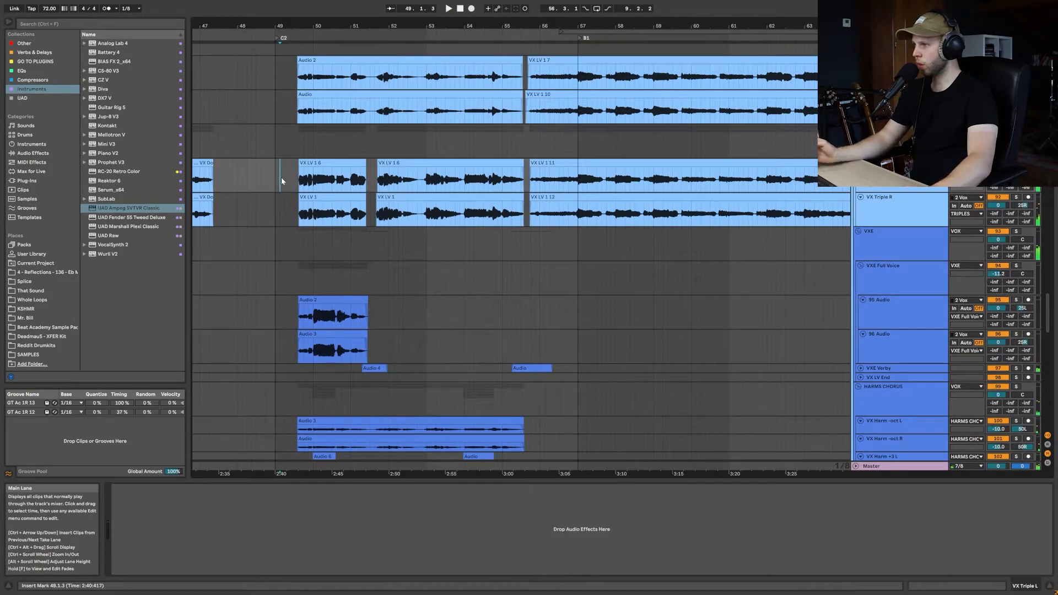
pyautogui.scroll(2, 290, 177)
pyautogui.scroll(3, 299, 183)
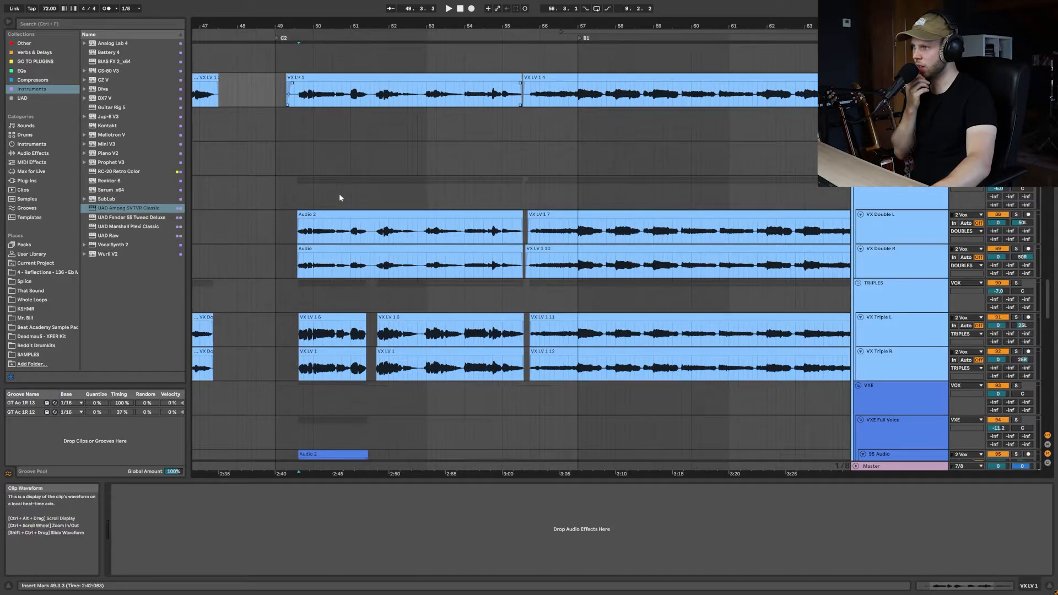
pyautogui.scroll(-3, 339, 191)
pyautogui.scroll(-2, 341, 231)
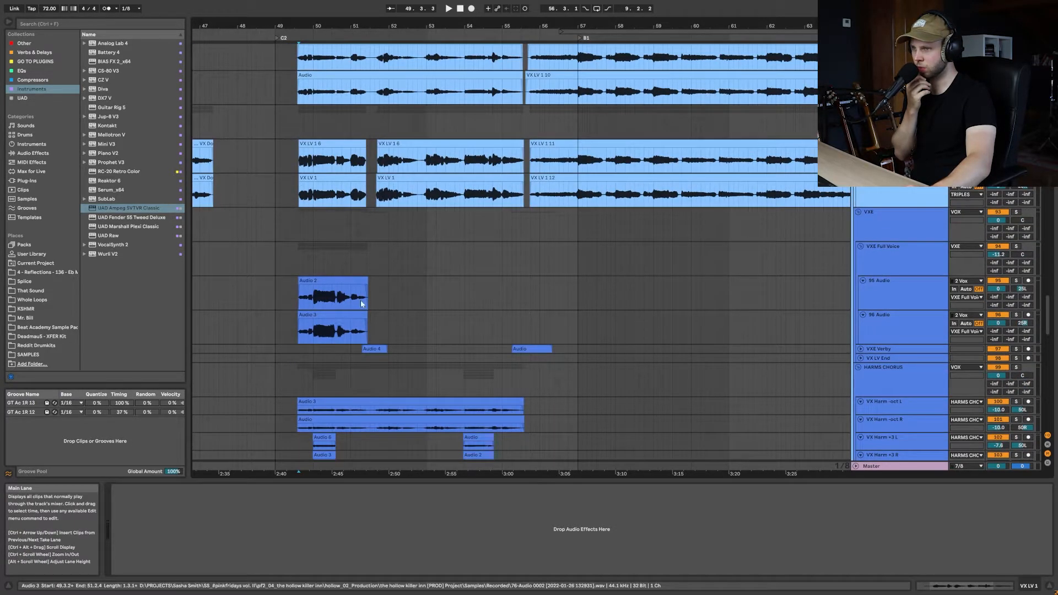
pyautogui.scroll(-5, 369, 250)
pyautogui.scroll(-1, 368, 252)
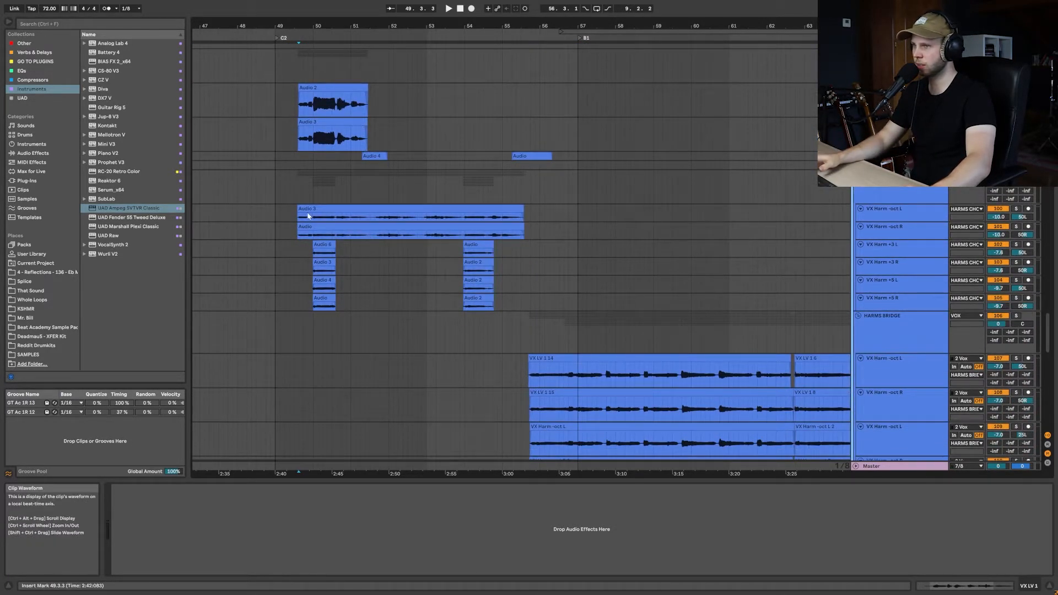
pyautogui.scroll(-15, 353, 283)
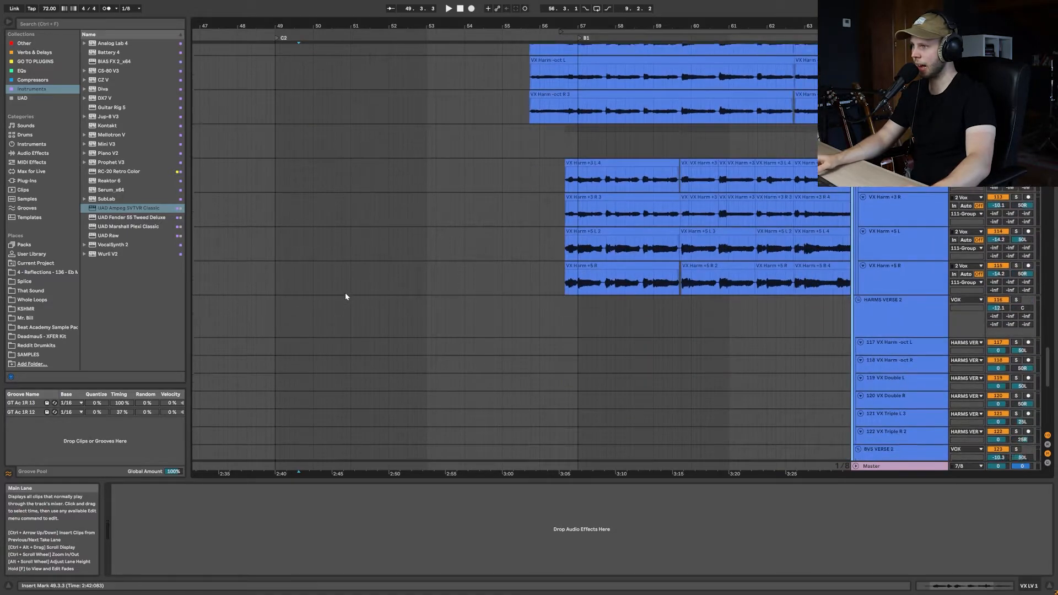
pyautogui.scroll(15, 369, 349)
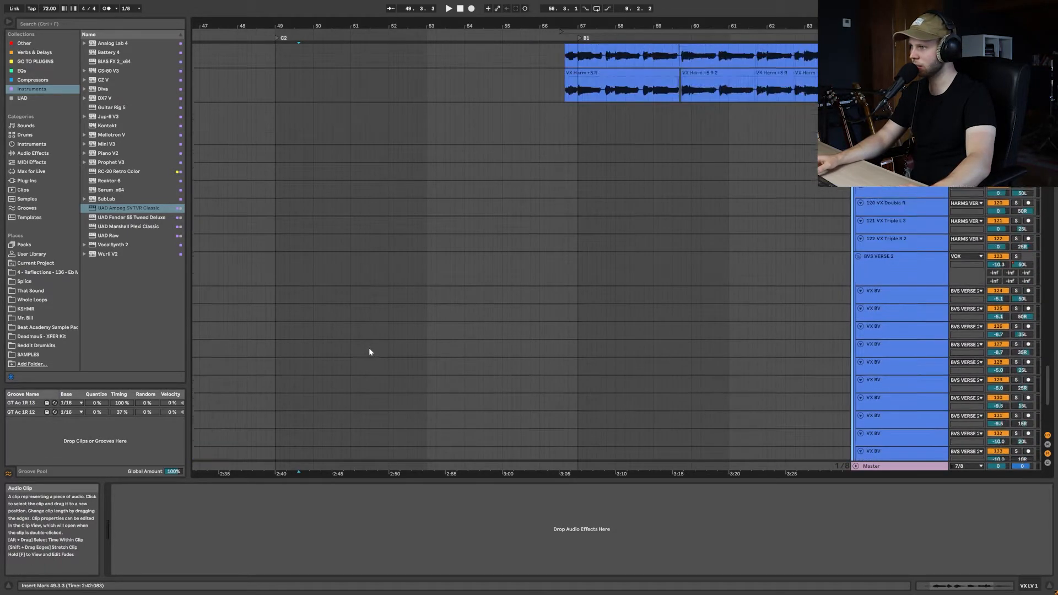
# Unfold and solo the VXE Verby track, and play its Audio 4 clip from 51.1.3
pyautogui.click(357, 156)
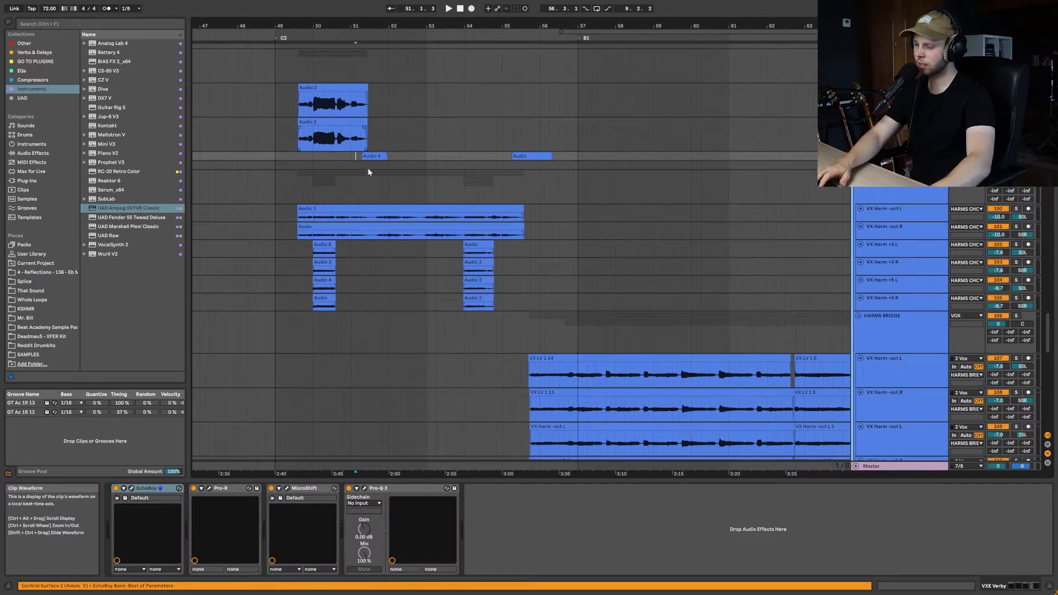
pyautogui.press('+')
pyautogui.scroll(1, 384, 188)
pyautogui.scroll(1, 454, 241)
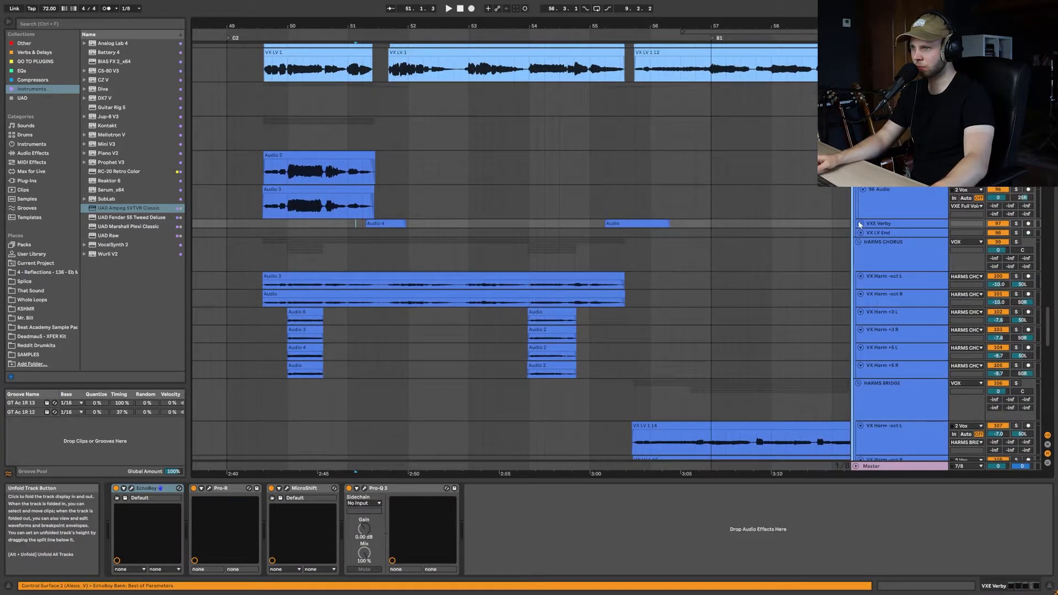
pyautogui.click(860, 224)
pyautogui.click(867, 237)
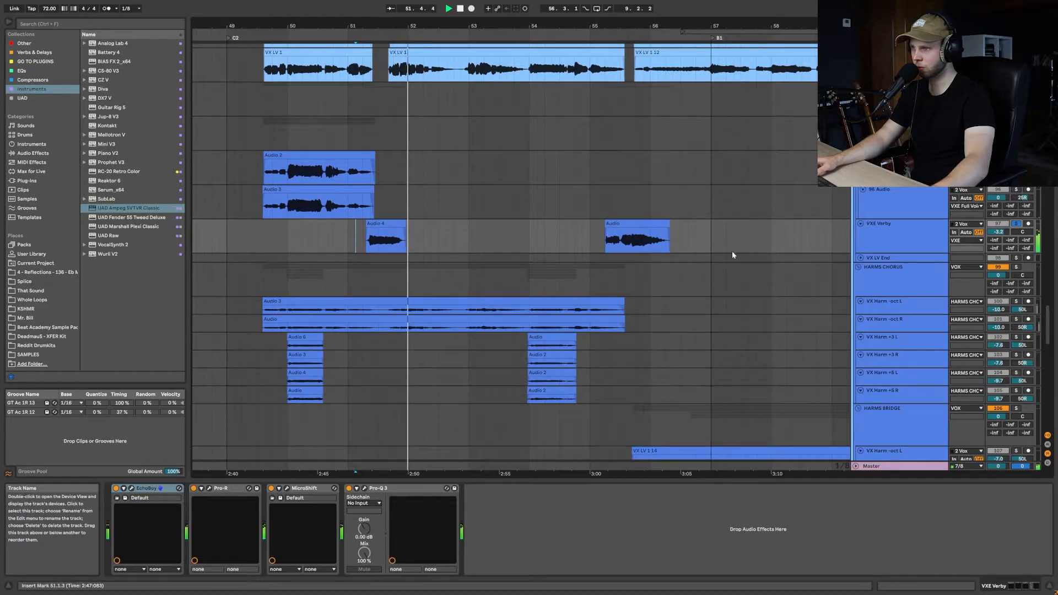
# Play the second VXE Verby clip soloed from 55.1.3
pyautogui.click(597, 241)
pyautogui.press('space')
pyautogui.press('space')
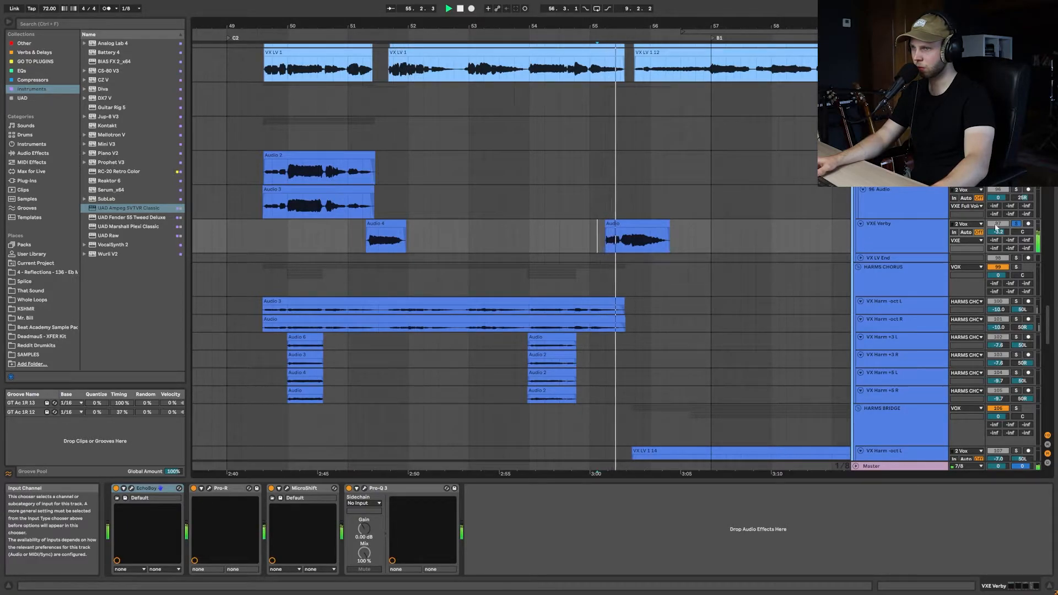
pyautogui.click(893, 233)
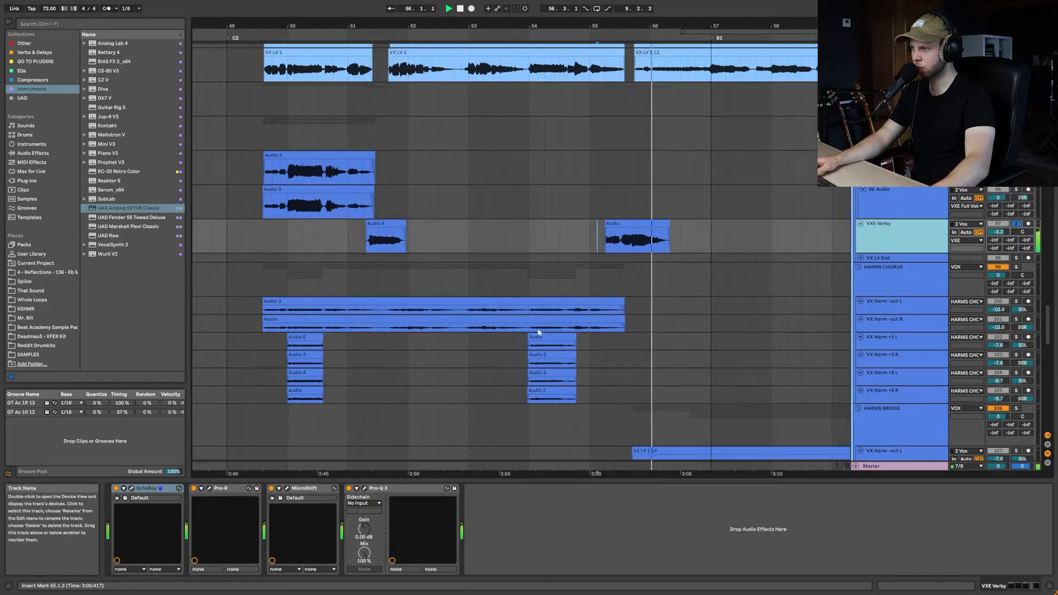
pyautogui.press('space')
# Inspect the EchoBoy, Pro-R, MicroShift and Pro-Q 3 effects on the VXE Verby track, and close their windows
pyautogui.click(132, 489)
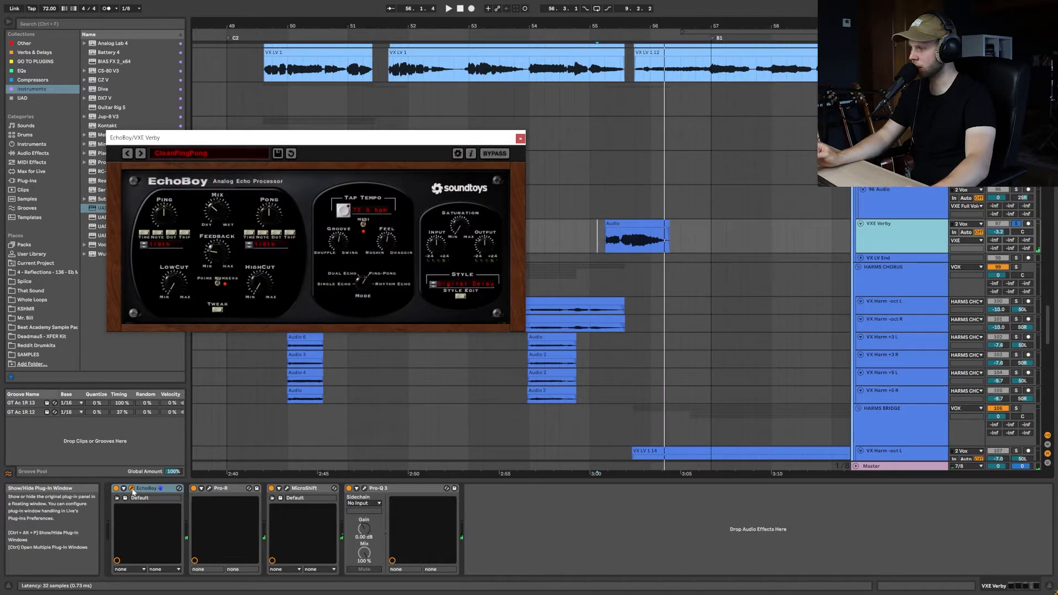
pyautogui.click(132, 489)
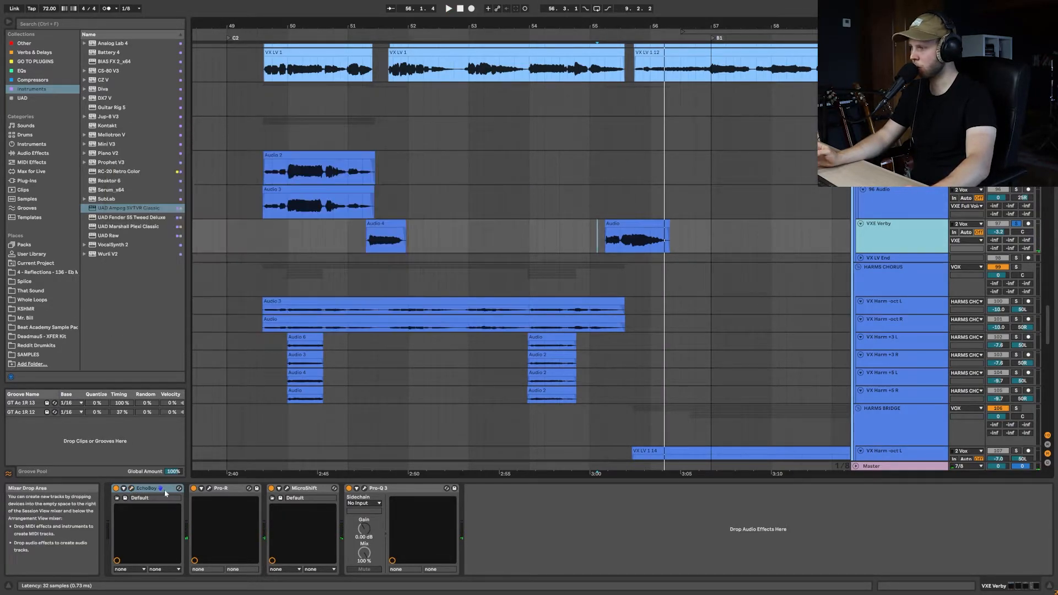
pyautogui.click(210, 489)
pyautogui.click(210, 489)
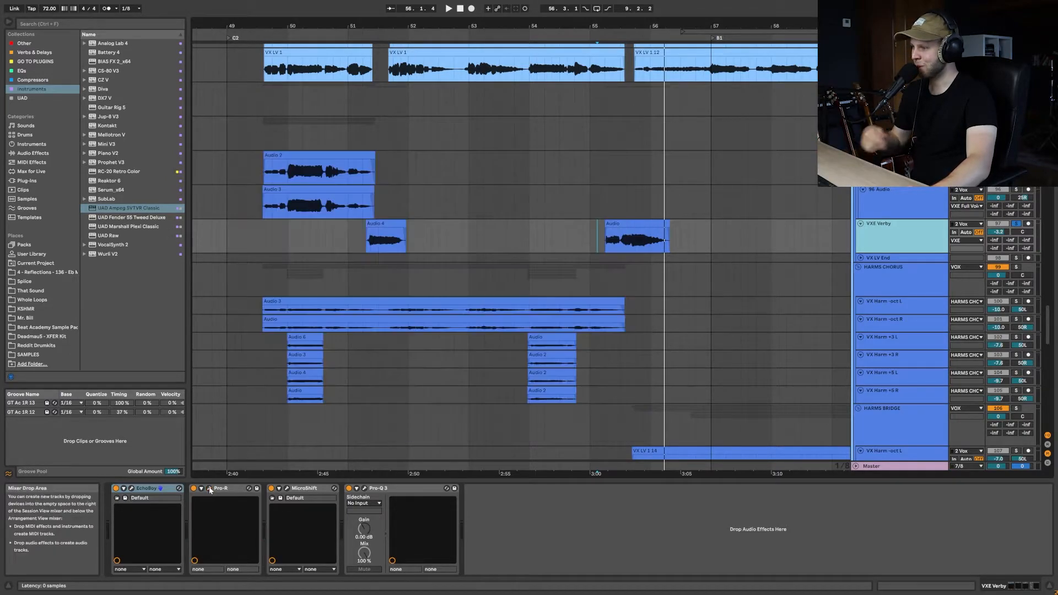
pyautogui.click(286, 489)
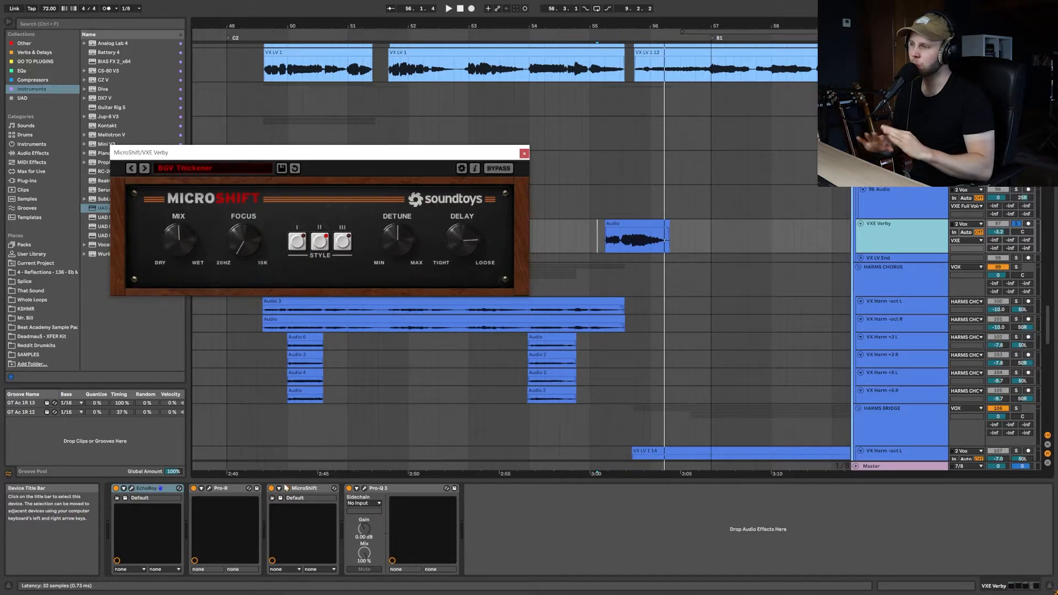
pyautogui.click(364, 488)
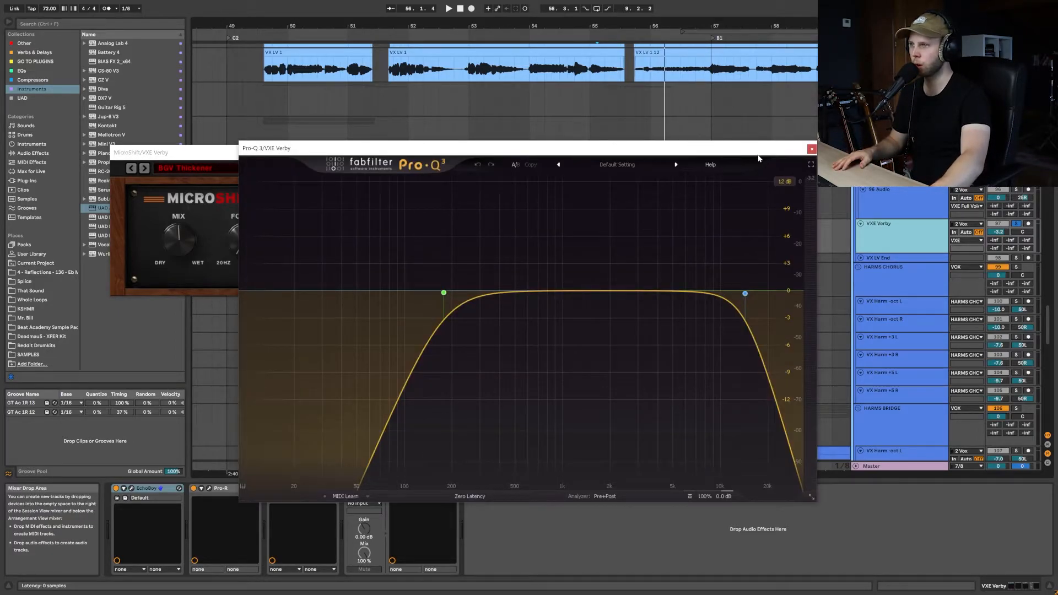
pyautogui.click(812, 149)
pyautogui.click(521, 153)
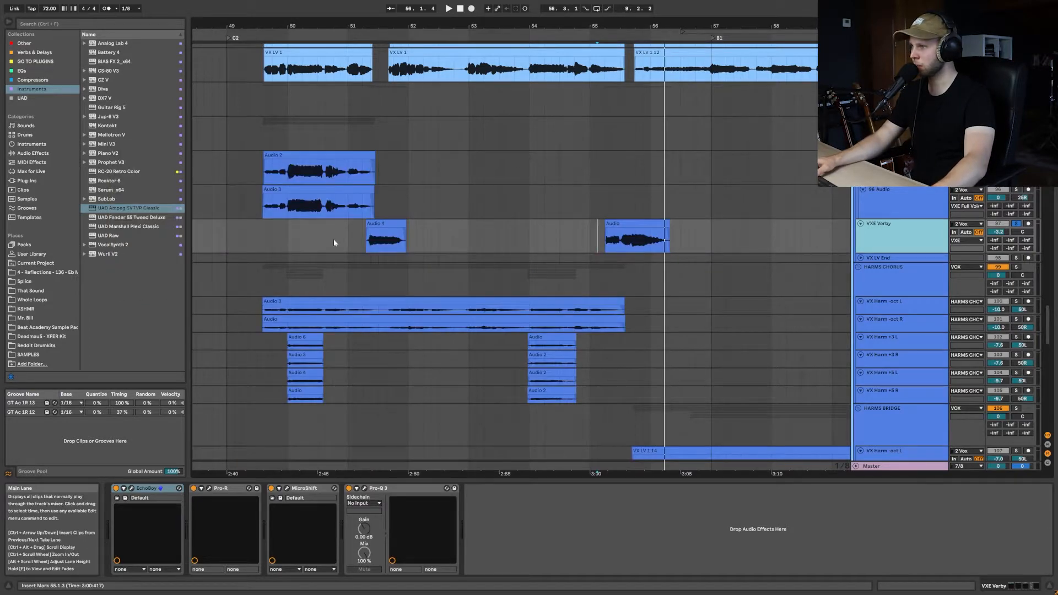
# Solo all the vocals and play them from 49.4.1 into the first VXE Verby clip
pyautogui.click(272, 236)
pyautogui.scroll(8, 617, 257)
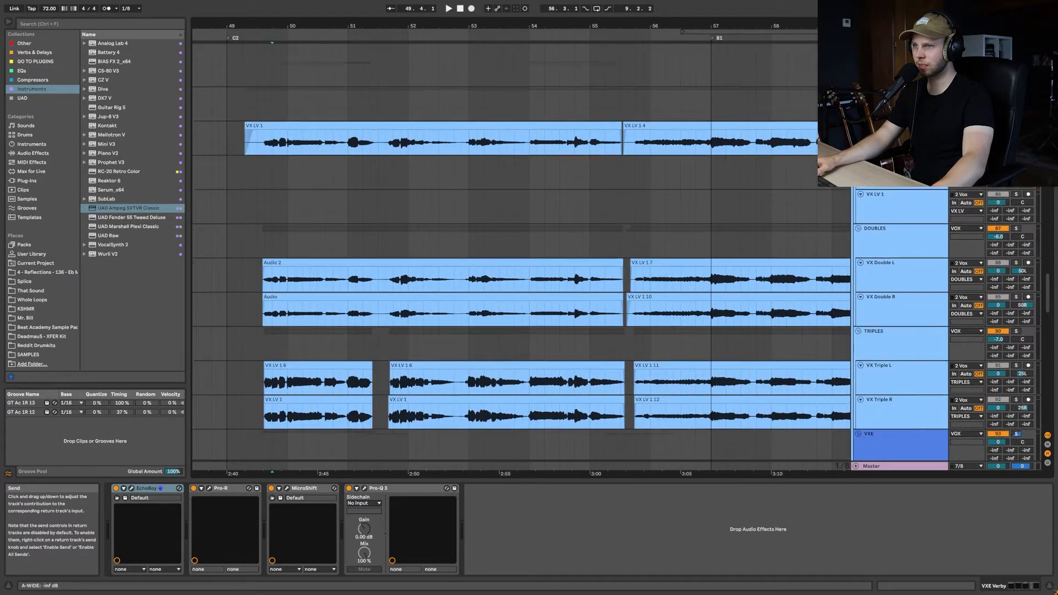
pyautogui.scroll(3, 451, 241)
pyautogui.scroll(-10, 451, 241)
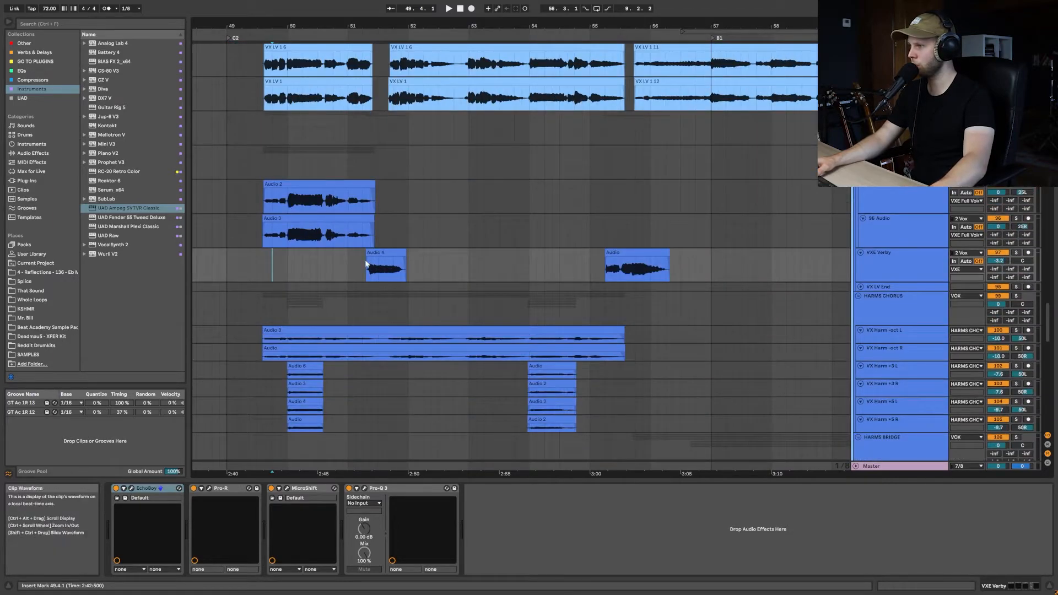
pyautogui.press('space')
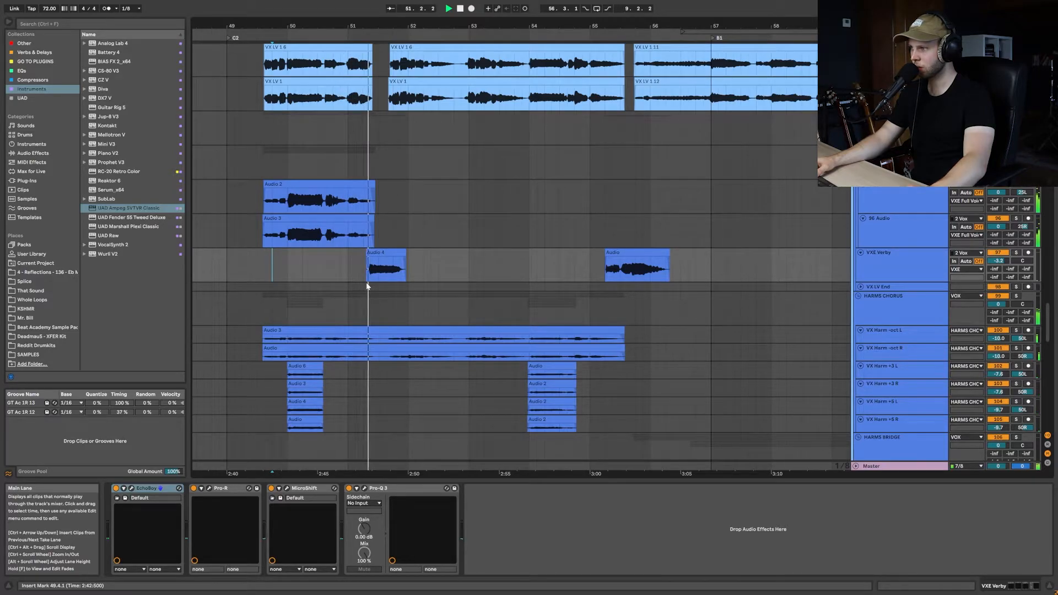
pyautogui.press('space')
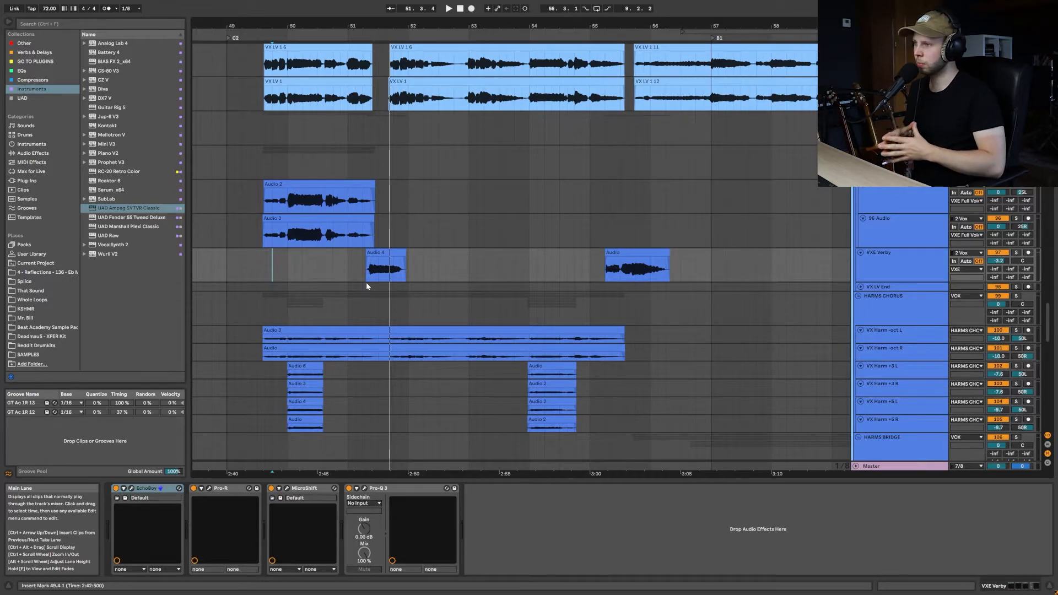
# Highlight the range from 51.2.1 to 52.1.1 across the VXE tracks, and set the insert marker to 51.1.1 on VXE Verby
pyautogui.click(356, 98)
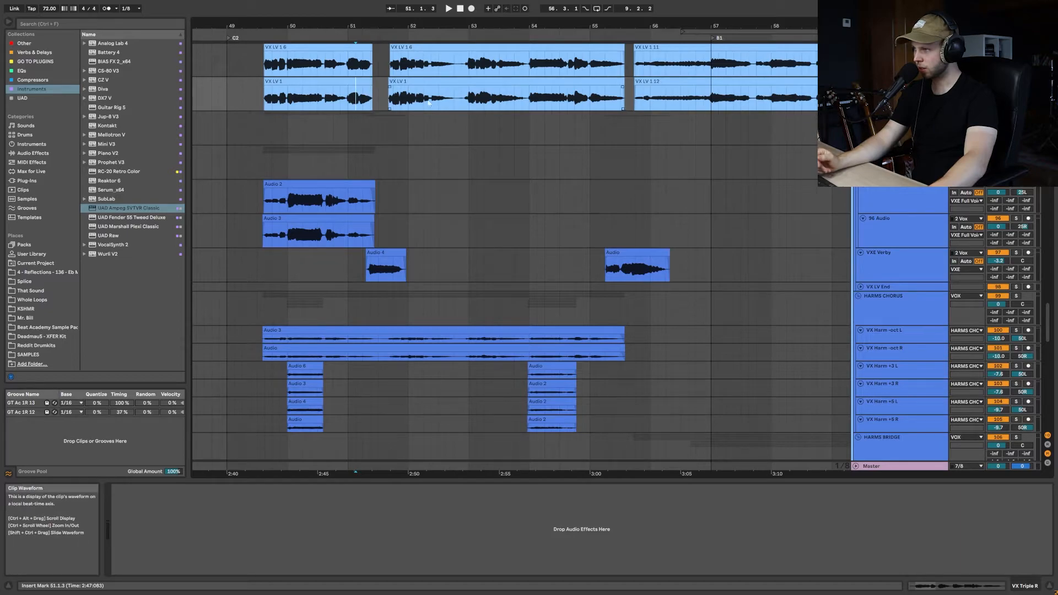
pyautogui.moveTo(364, 125); pyautogui.dragTo(408, 284)
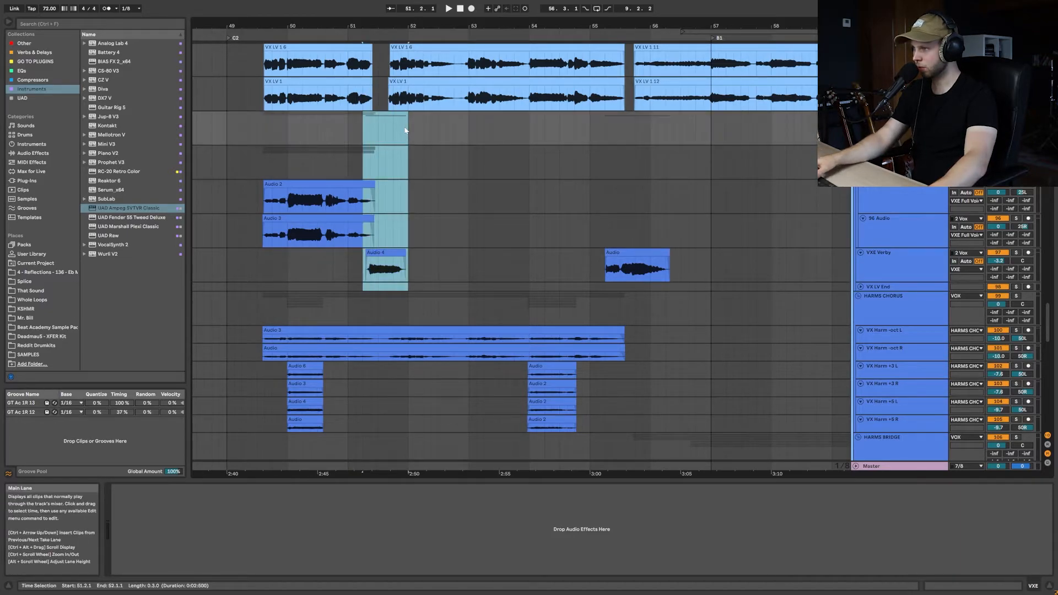
pyautogui.click(362, 272)
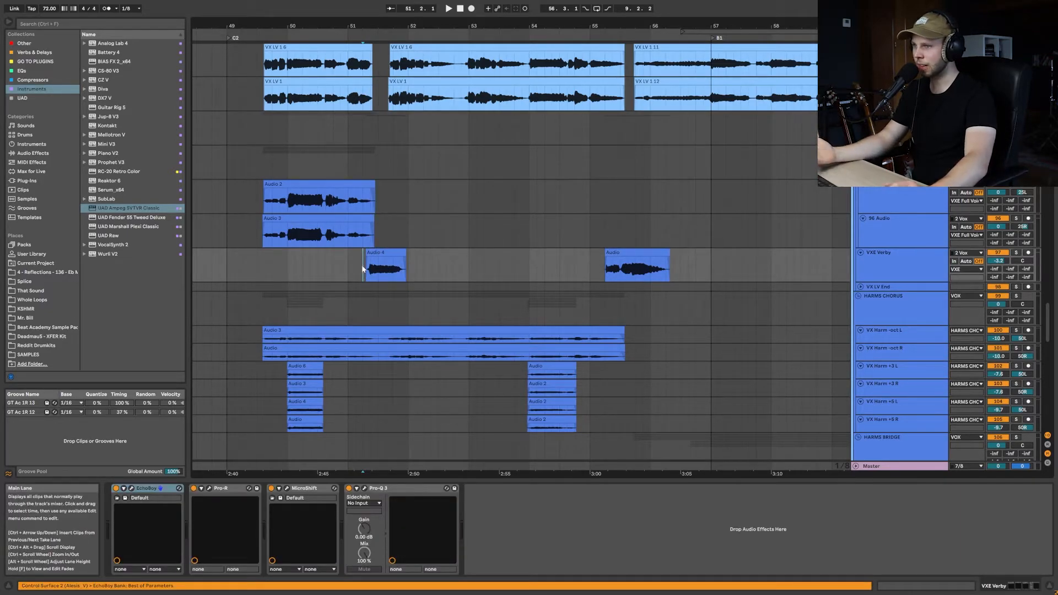
pyautogui.click(348, 266)
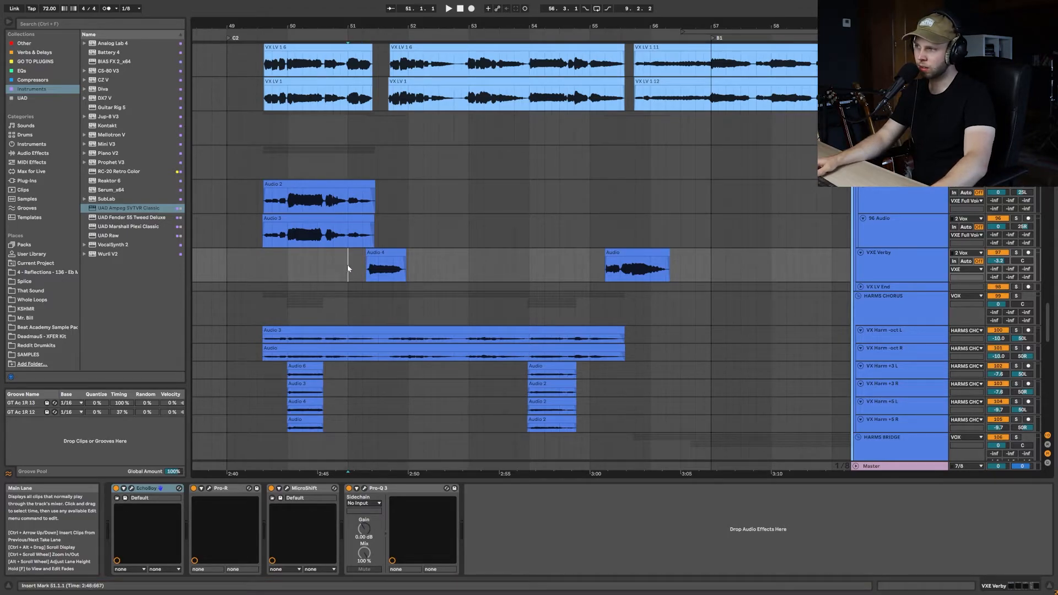
# Play the soloed vocals through the VXE Verby clips, including passes into the second clip from 54.3.3 and 53.4.1
pyautogui.click(306, 269)
pyautogui.press('space')
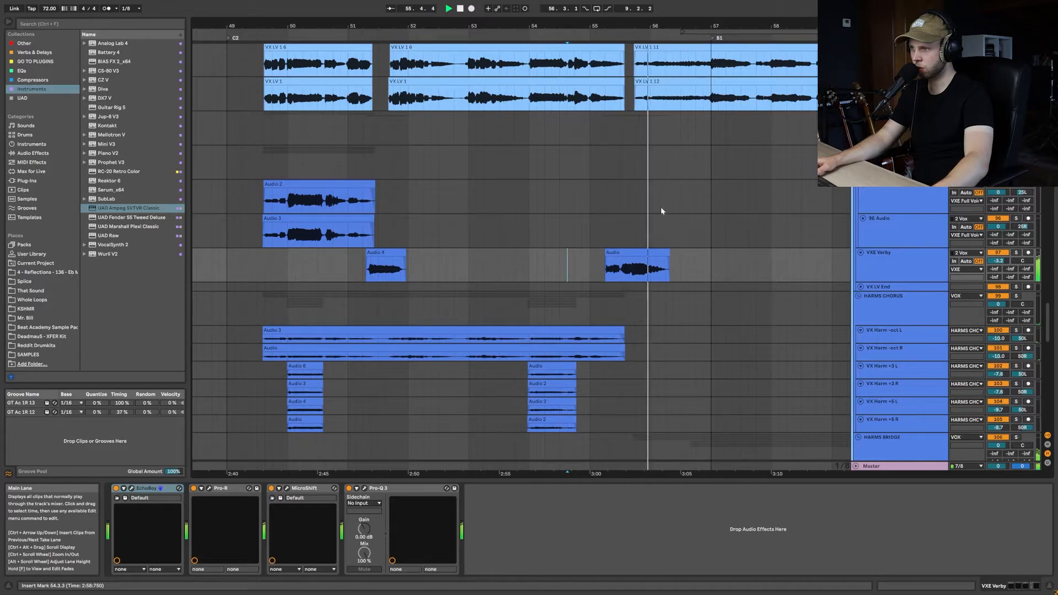
pyautogui.press('space')
pyautogui.click(620, 275)
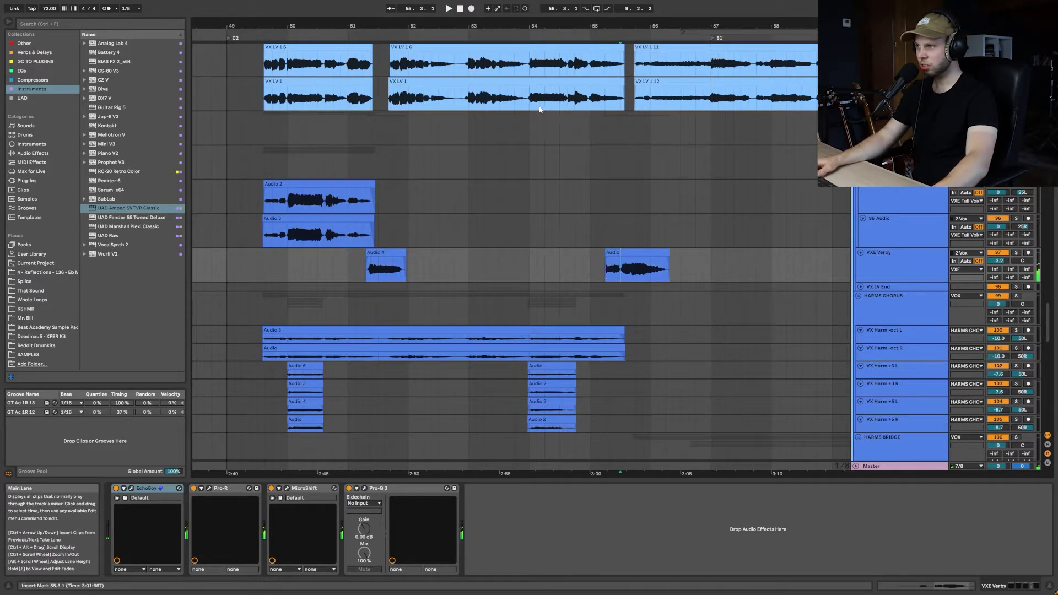
pyautogui.click(517, 259)
pyautogui.press('space')
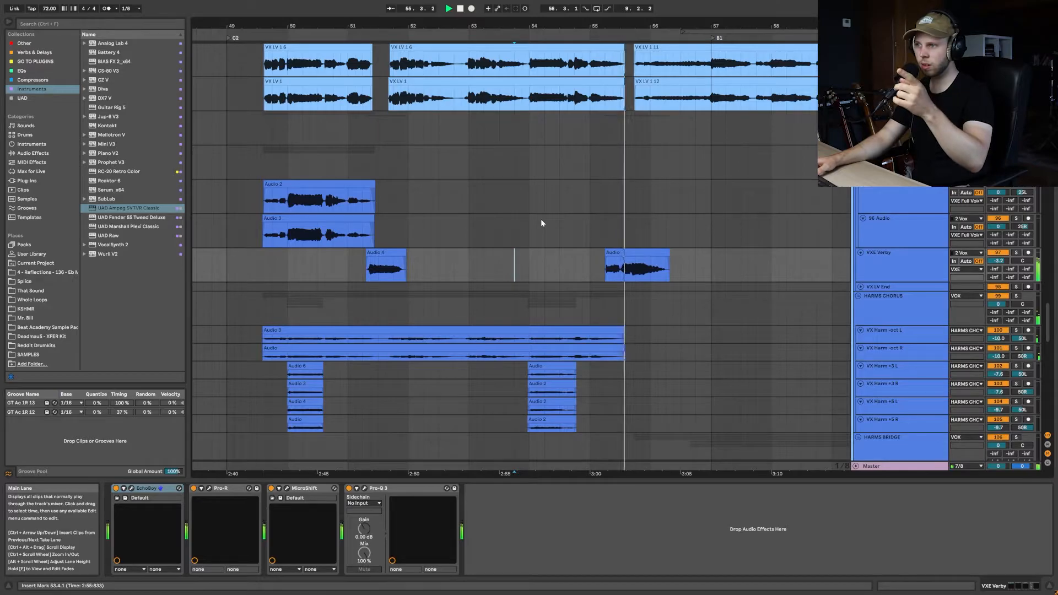
pyautogui.press('space')
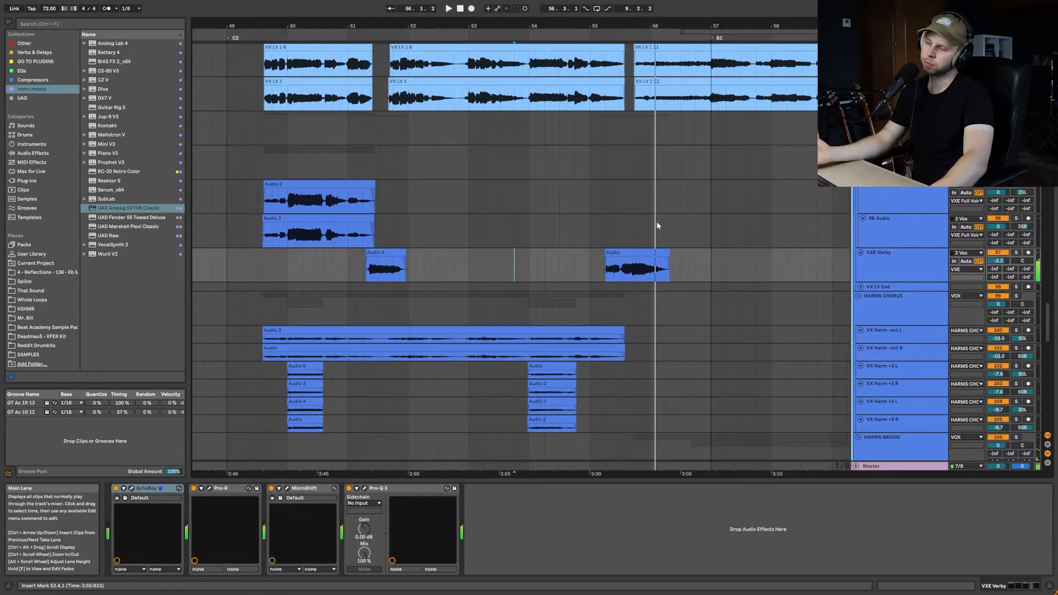
# Examine the percussion, cymbal and chorus fill tracks around the end of C2
pyautogui.scroll(-10, 606, 232)
pyautogui.scroll(15, 591, 264)
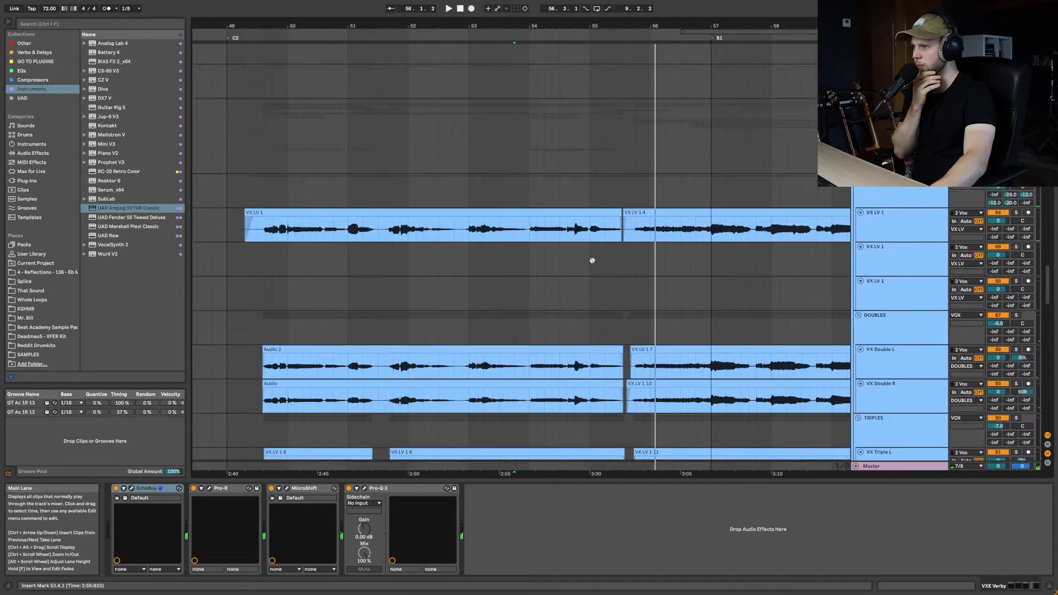
pyautogui.scroll(10, 612, 260)
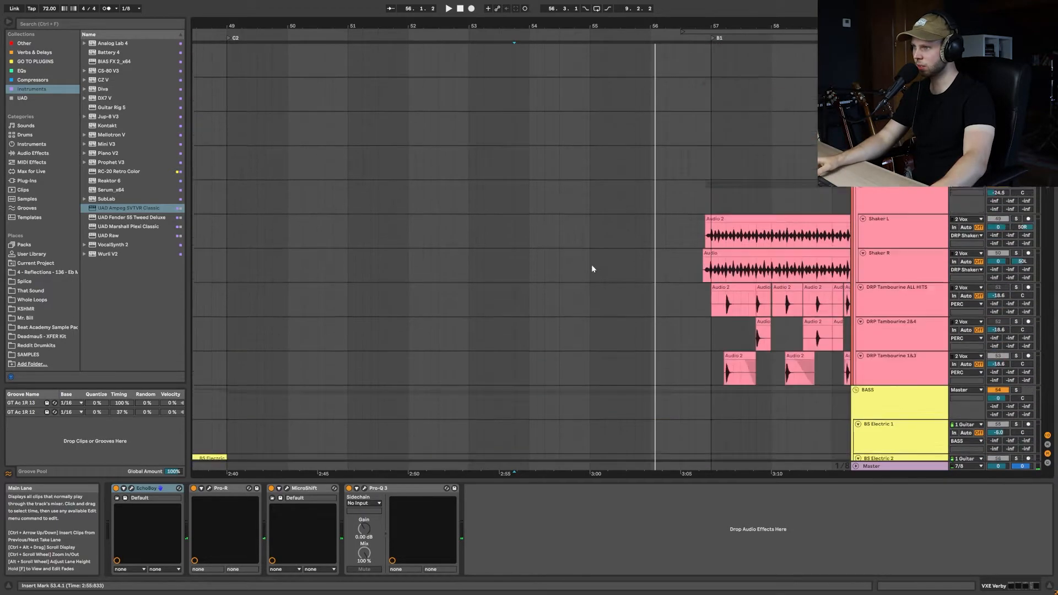
pyautogui.click(573, 265)
pyautogui.press('-')
pyautogui.scroll(12, 559, 297)
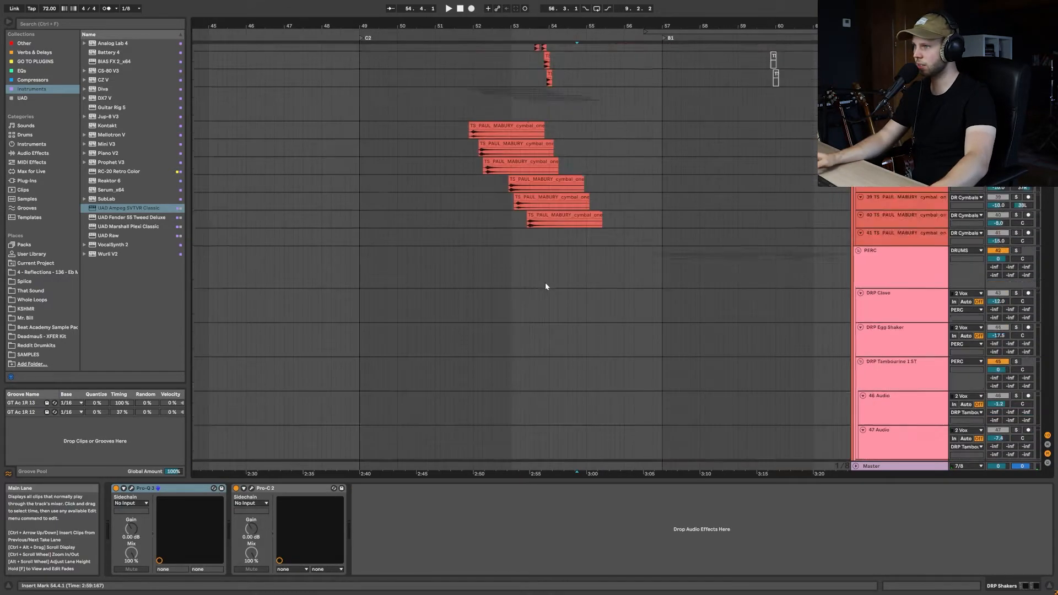
# Play the drum arrangement from around bar 44 in the PRE2 section and on into the start of C2
pyautogui.click(334, 180)
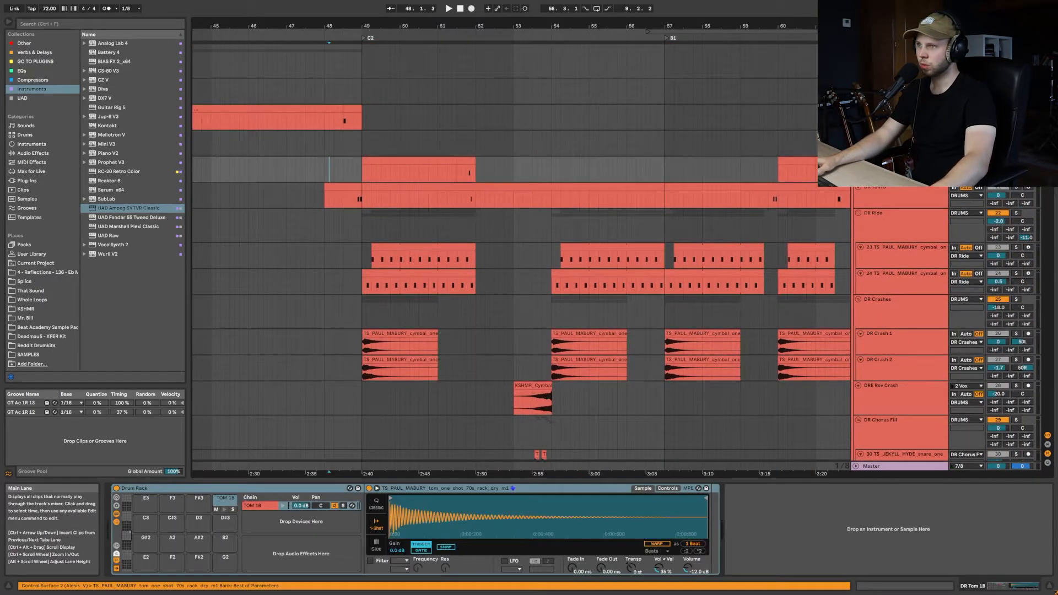
pyautogui.hscroll(-5, 341, 154)
pyautogui.click(301, 171)
pyautogui.press('space')
pyautogui.scroll(3, 310, 177)
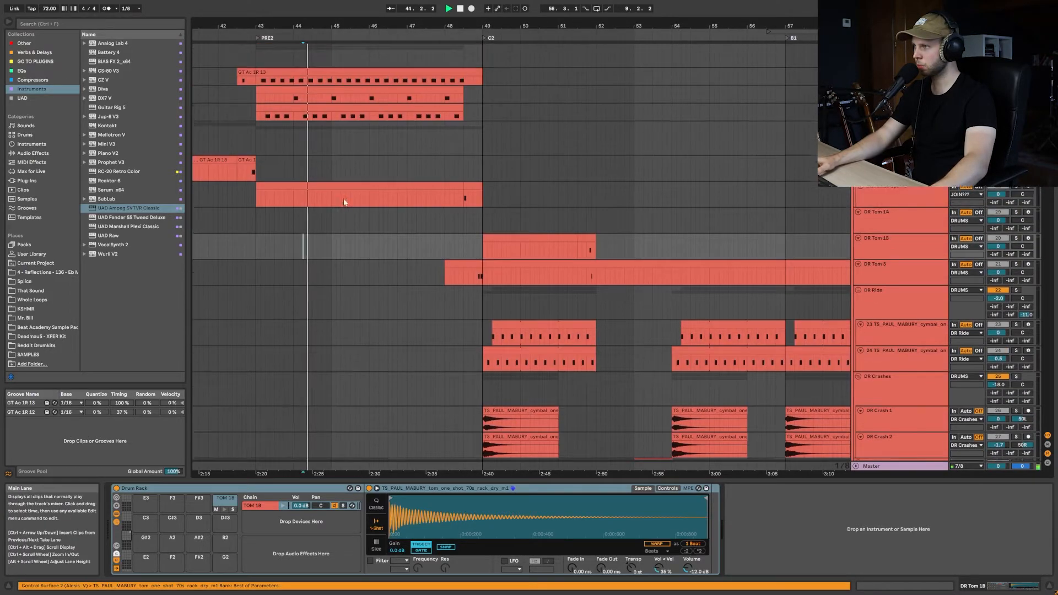
pyautogui.scroll(7, 965, 160)
pyautogui.scroll(5, 406, 189)
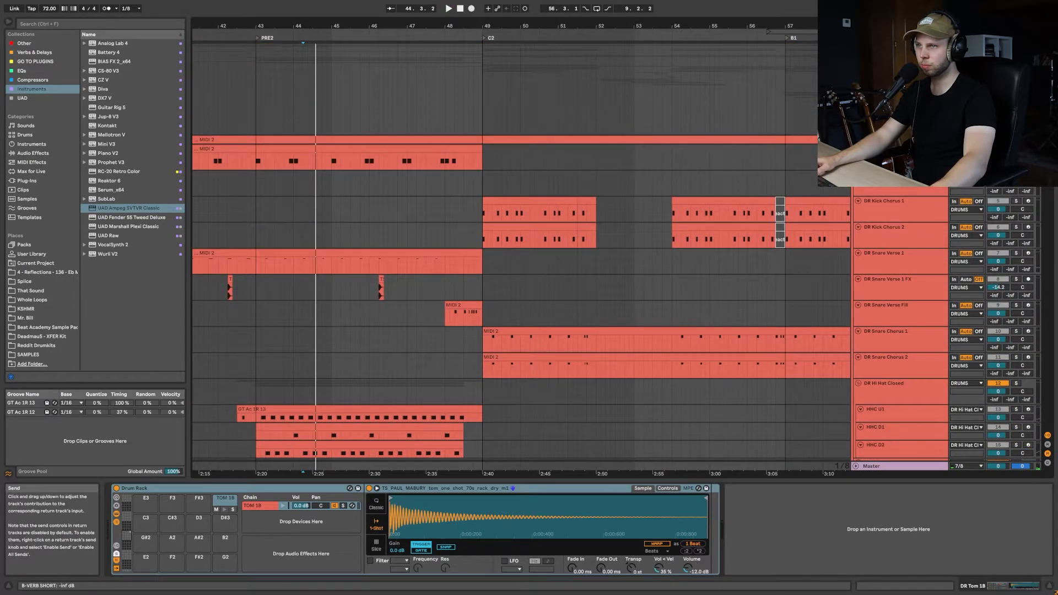
pyautogui.scroll(-3, 407, 189)
pyautogui.press('space')
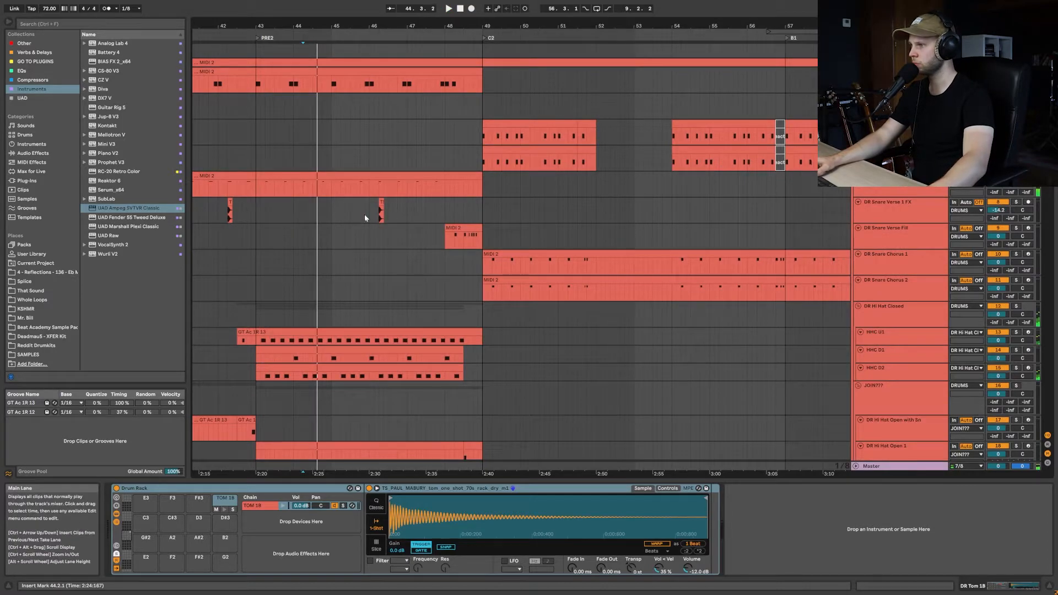
pyautogui.click(364, 214)
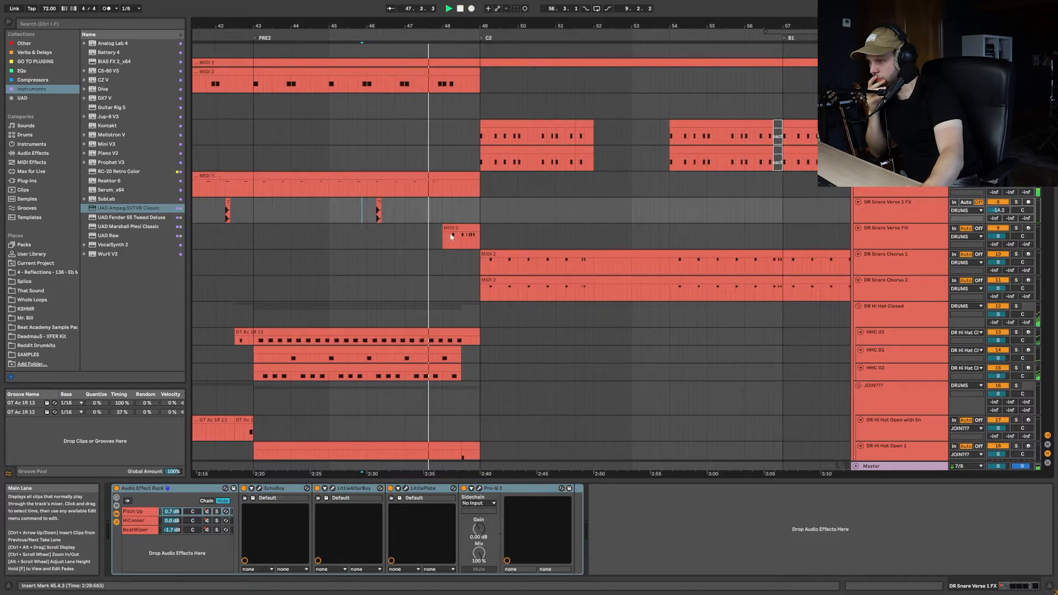
pyautogui.scroll(-2, 449, 237)
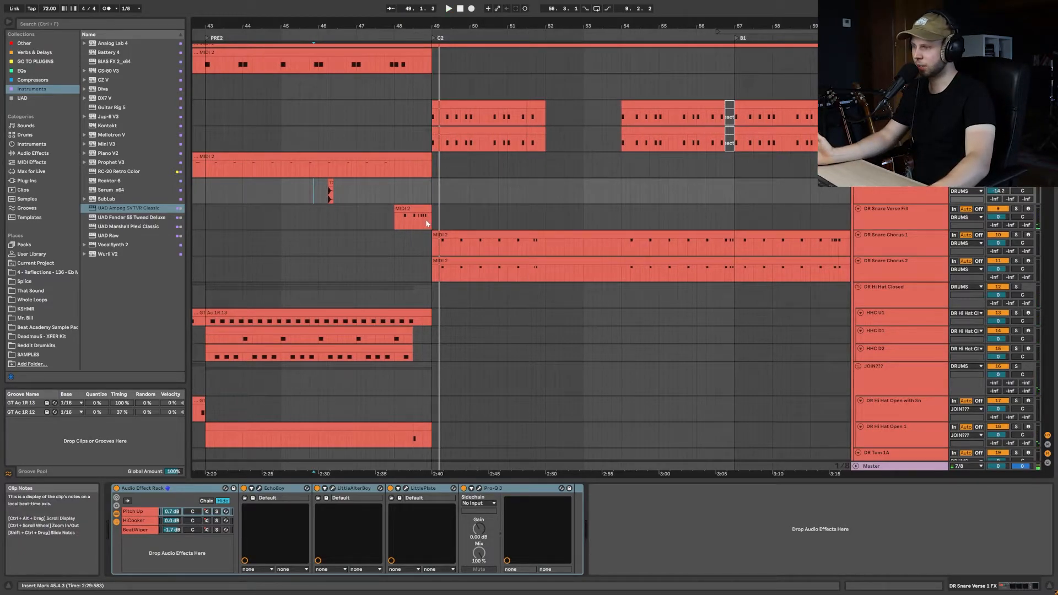
# Examine the DR Kick Chorus 1 track's drum rack and play the chorus drums from bar 49 at the start of C2
pyautogui.click(420, 193)
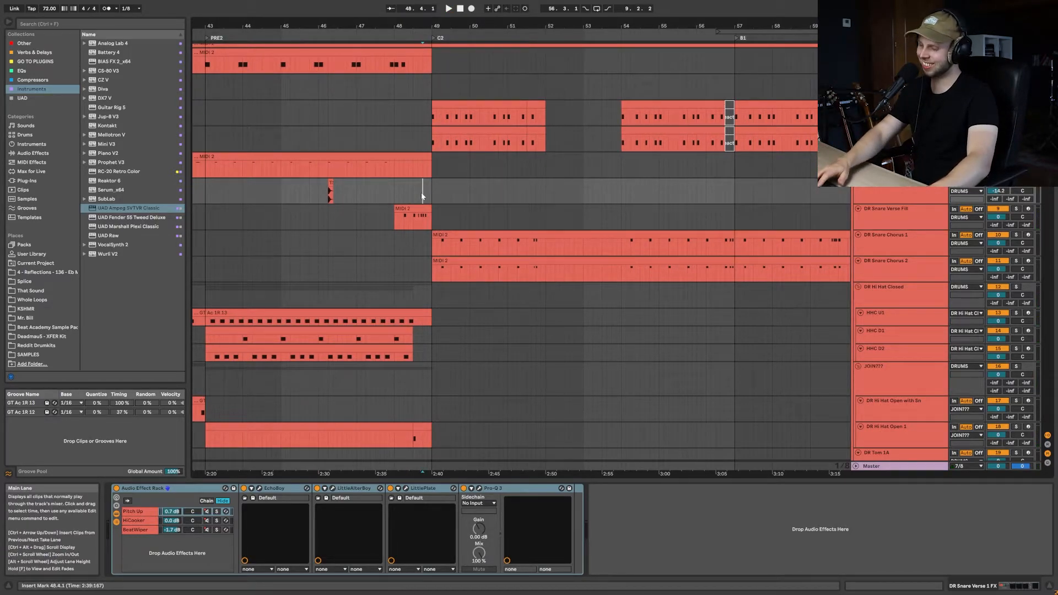
pyautogui.press('+')
pyautogui.hscroll(3, 418, 193)
pyautogui.scroll(3, 365, 186)
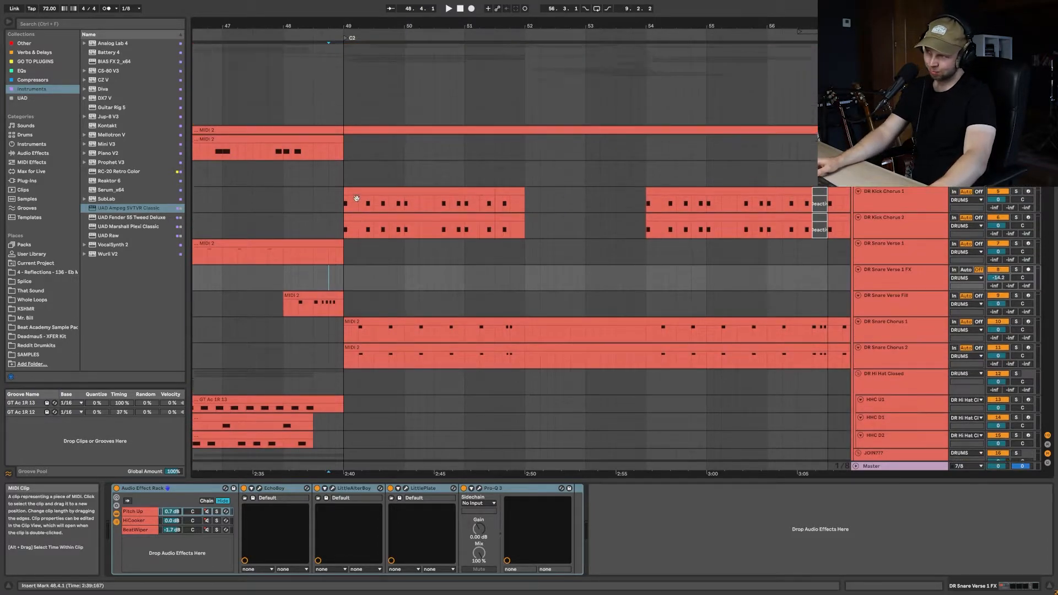
pyautogui.click(349, 189)
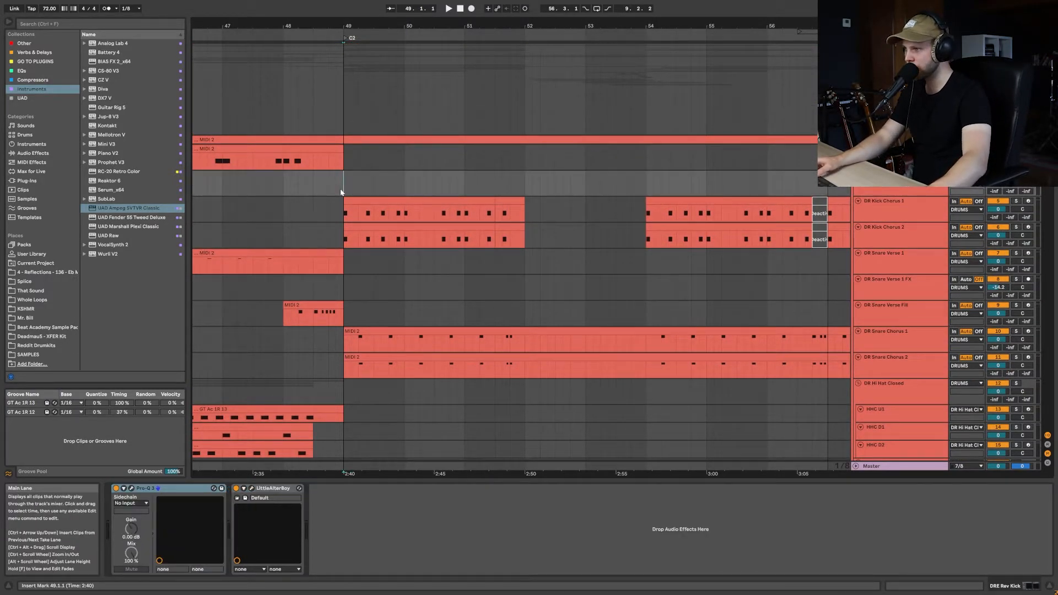
pyautogui.click(339, 188)
pyautogui.scroll(-2, 339, 189)
pyautogui.click(894, 127)
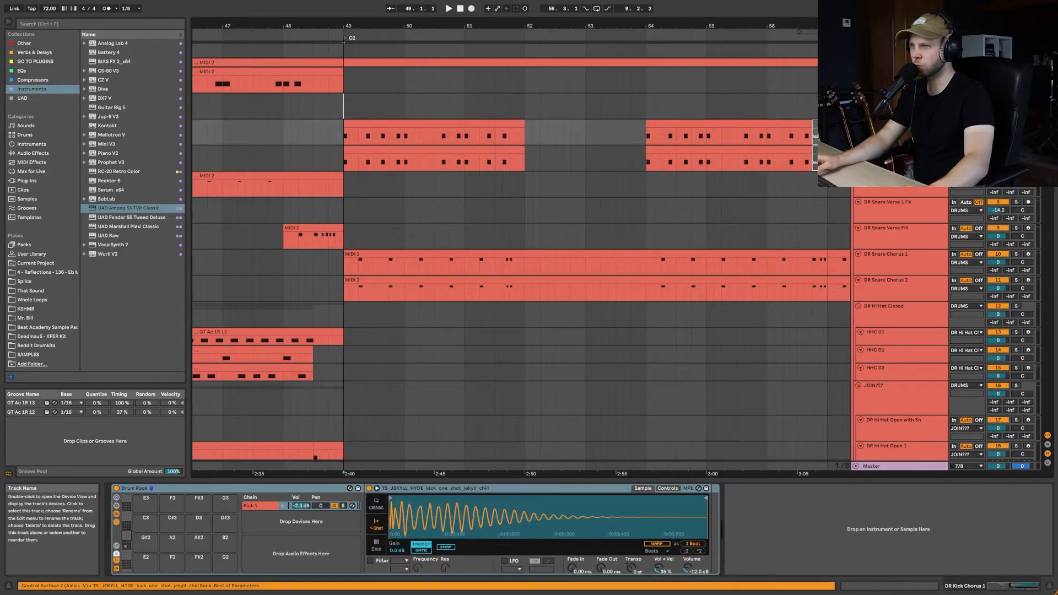
pyautogui.scroll(-1, 894, 126)
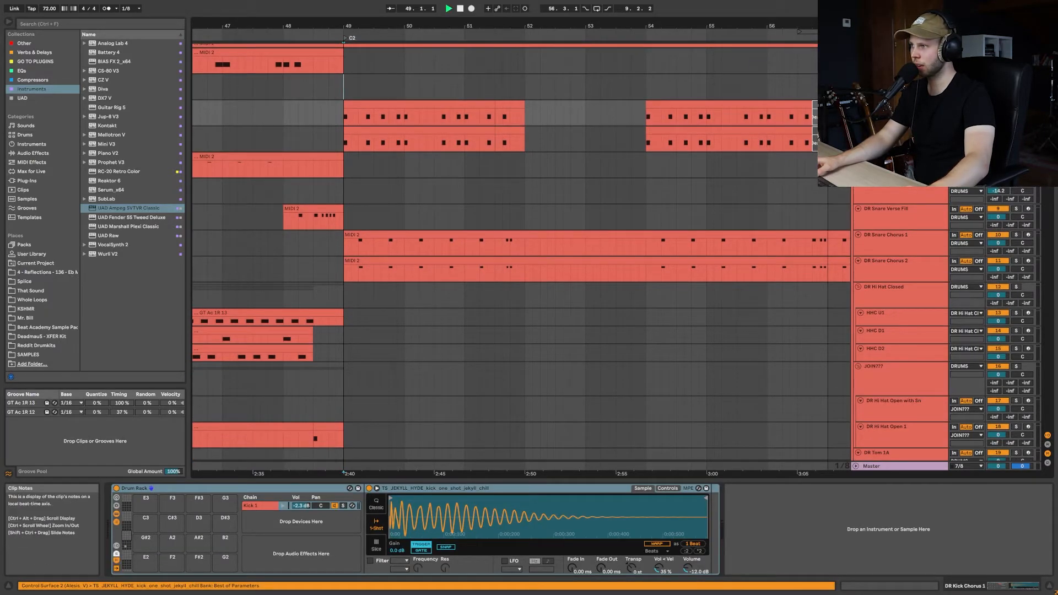
# Solo DR Snare Chorus 1 and DR Snare Chorus 2, play them from bar 49 while comparing their drum racks, and clear the solos
pyautogui.click(900, 251)
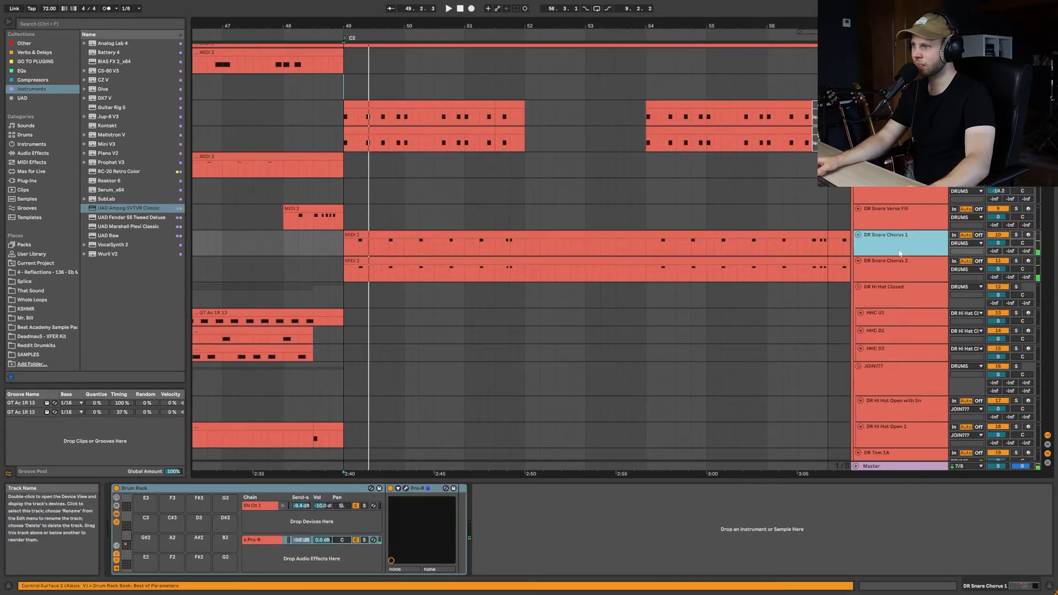
pyautogui.click(346, 244)
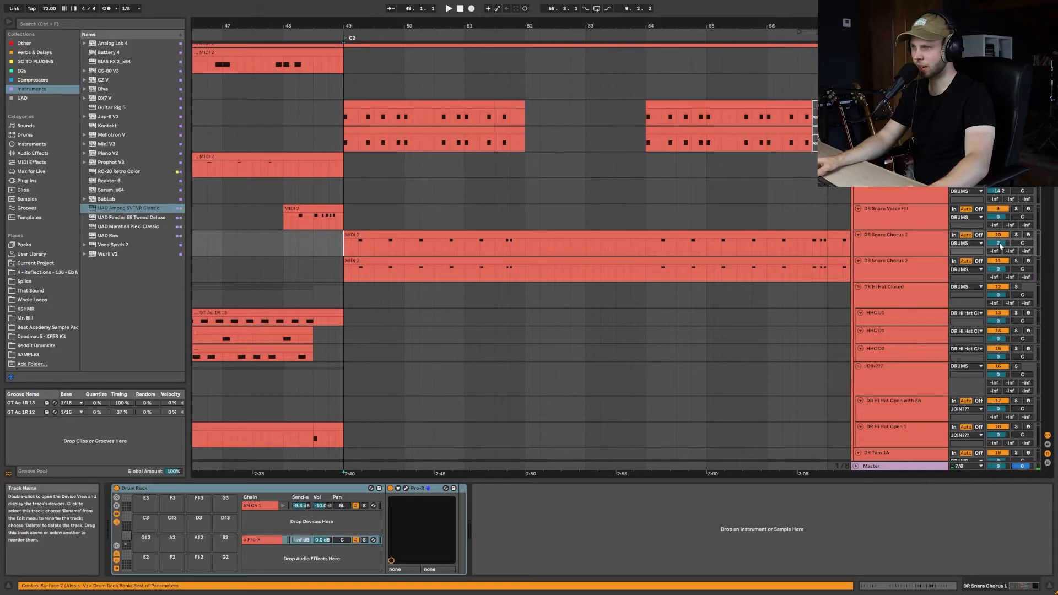
pyautogui.click(1018, 236)
pyautogui.press('space')
pyautogui.keyDown('ctrl'); pyautogui.click(1016, 262); pyautogui.keyUp('ctrl')
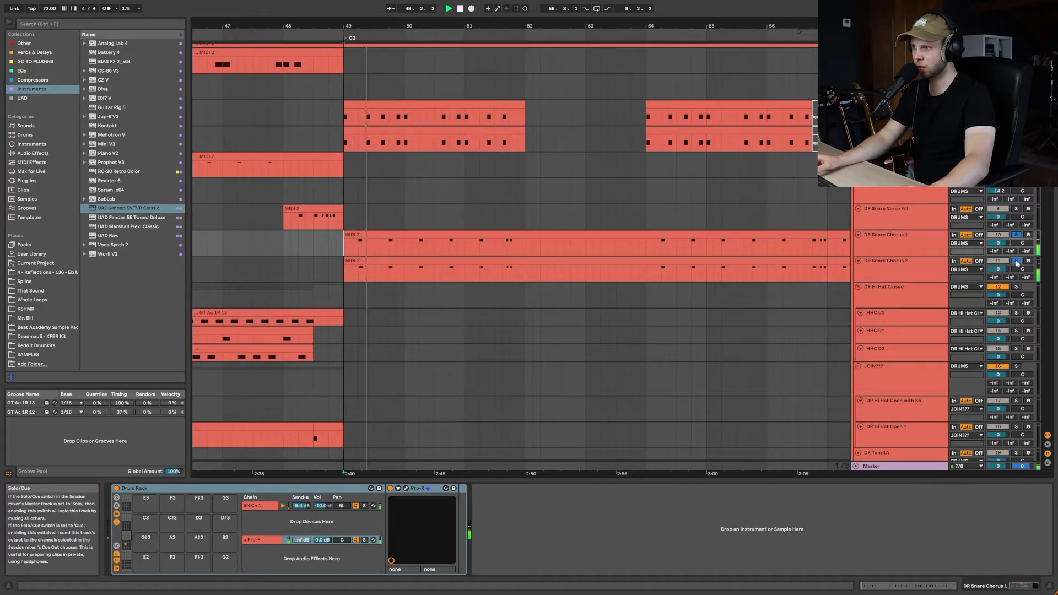
pyautogui.click(916, 271)
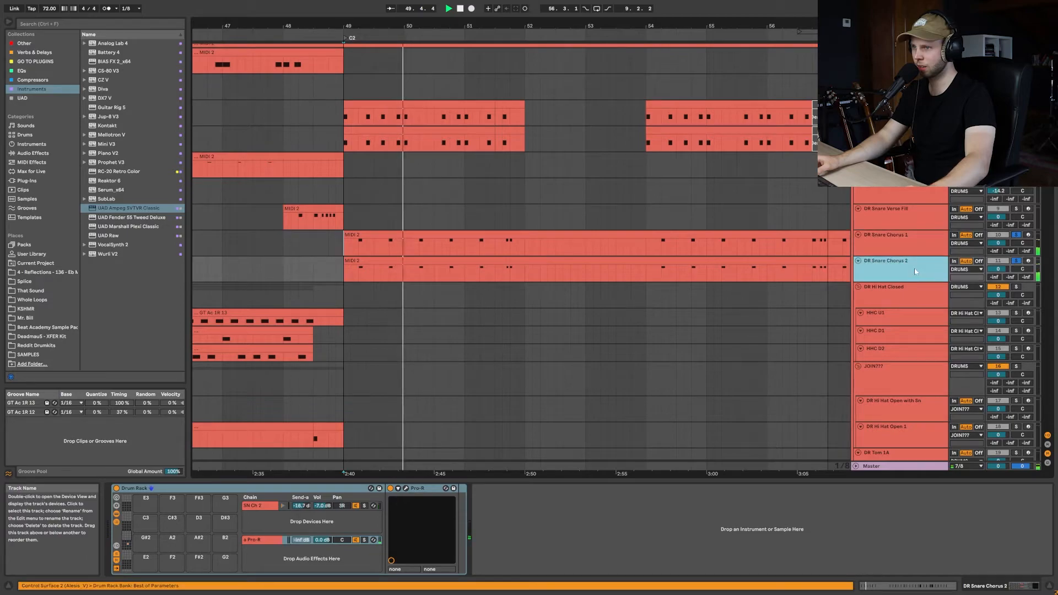
pyautogui.click(914, 244)
pyautogui.click(913, 265)
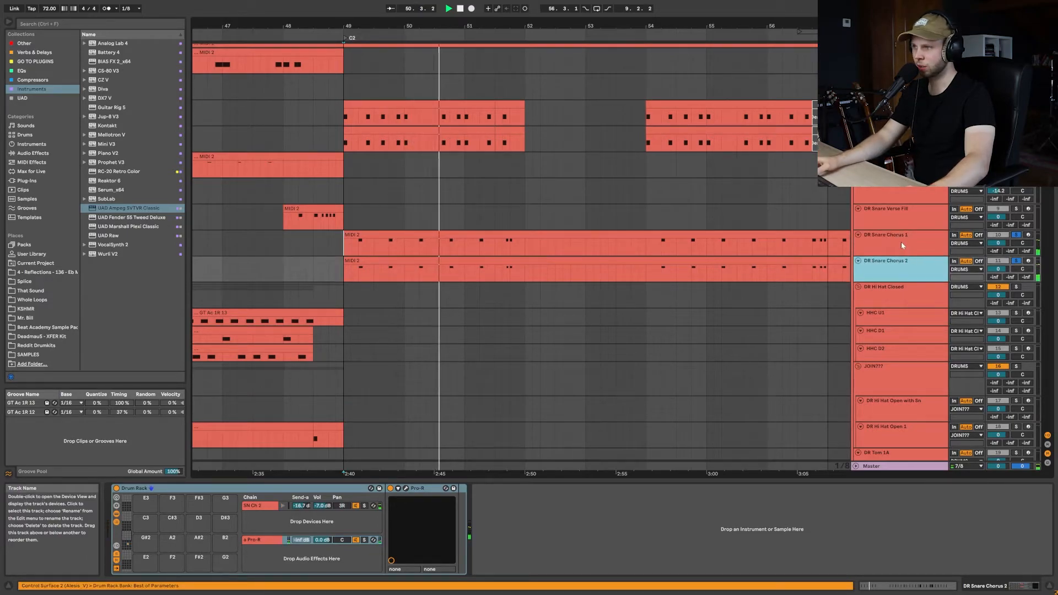
pyautogui.click(901, 241)
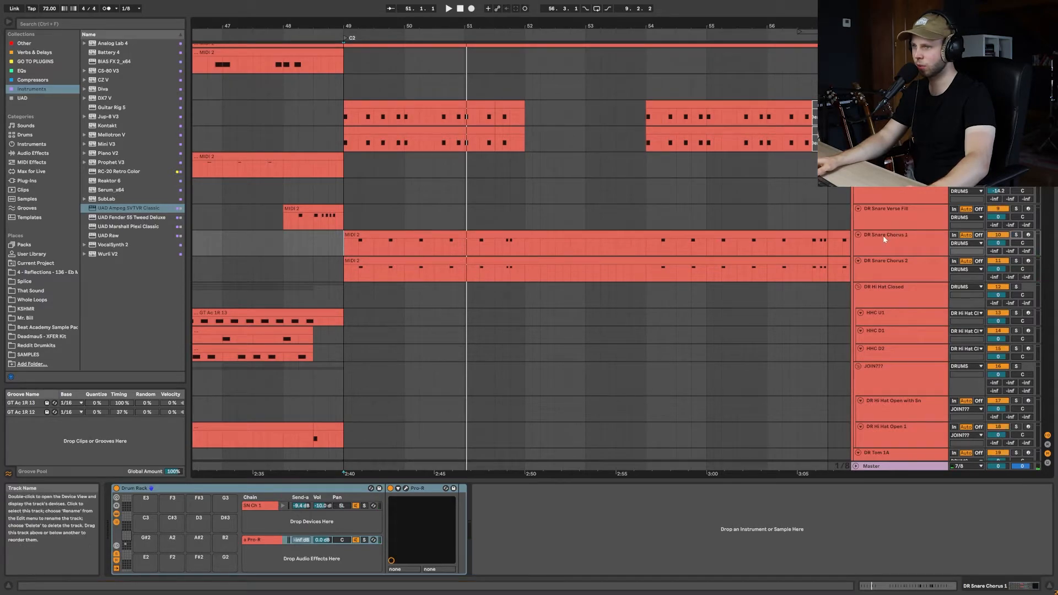
# Play the soloed DR Ride group from just before the start of C2
pyautogui.scroll(-2, 885, 239)
pyautogui.scroll(-10, 441, 236)
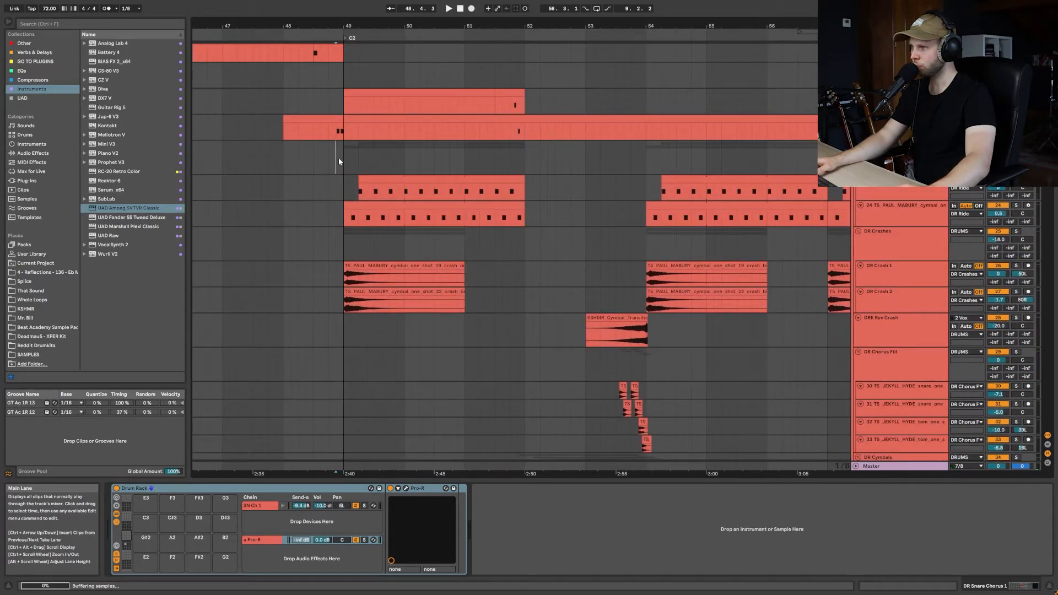
pyautogui.click(337, 157)
pyautogui.press('space')
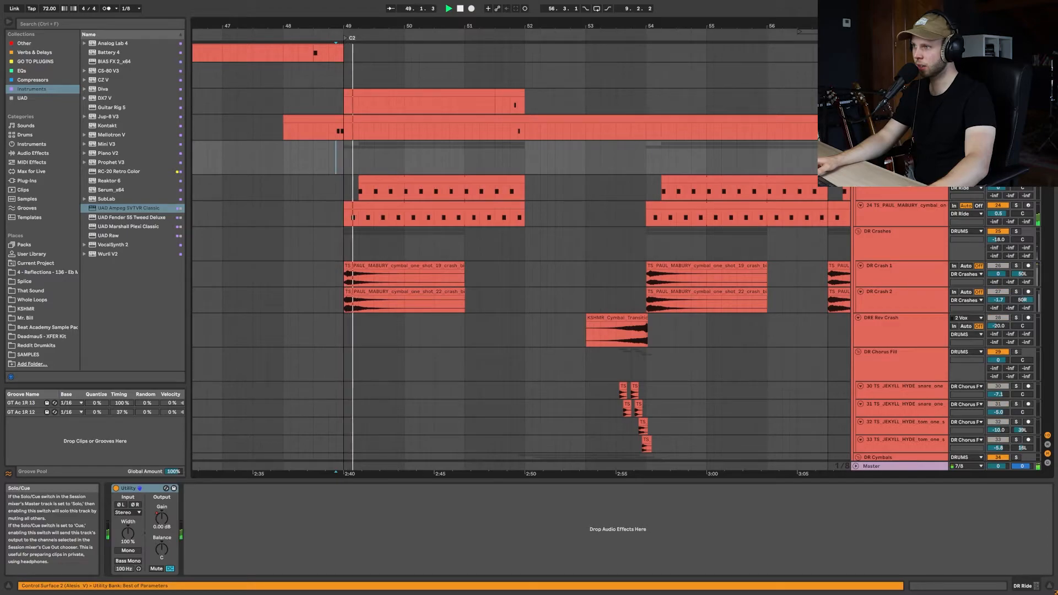
# Solo the DR Crashes group, play it from just before C2, and inspect the DR Crash 1, DR Crash 2 and DRE Rev Crash tracks
pyautogui.click(1016, 231)
pyautogui.press('space')
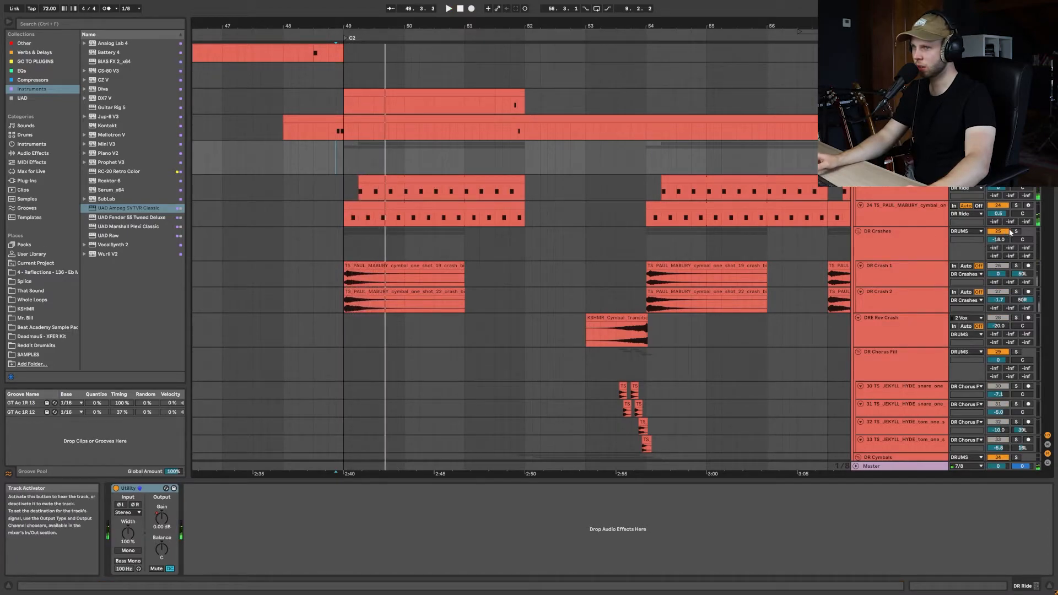
pyautogui.click(344, 281)
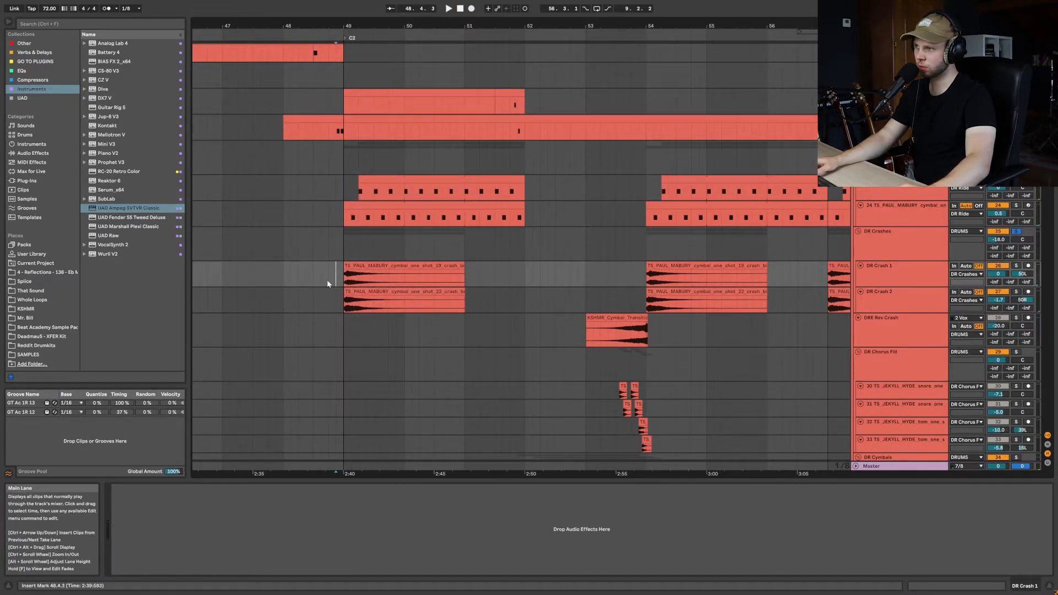
pyautogui.press('space')
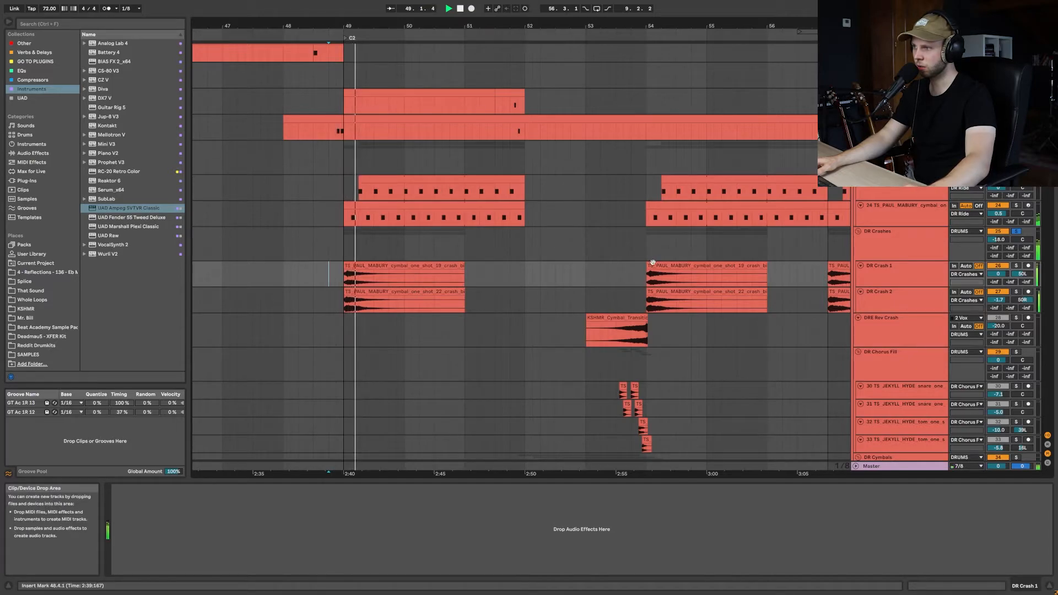
pyautogui.press('space')
pyautogui.click(898, 272)
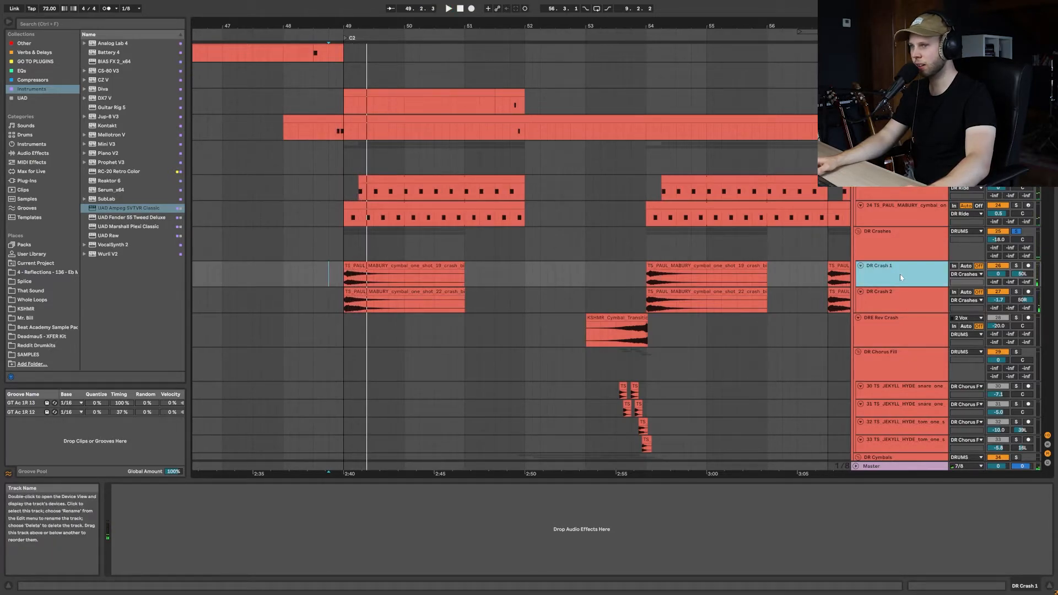
pyautogui.click(888, 308)
pyautogui.click(884, 332)
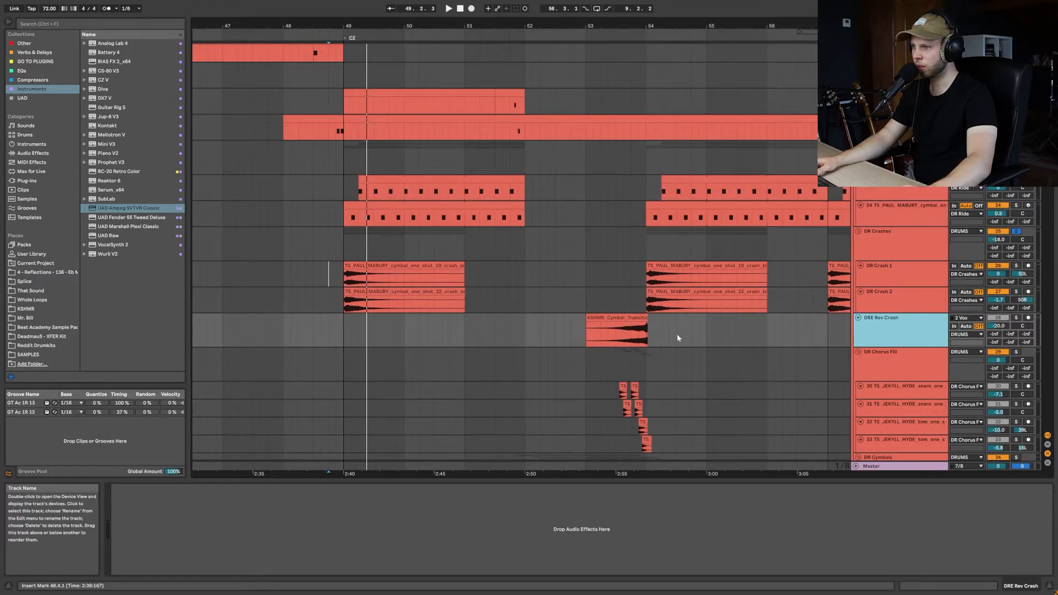
# Clear the cymbal group solos and play all chorus drums together from 48.4.1 into C2
pyautogui.scroll(-3, 678, 327)
pyautogui.scroll(-5, 435, 308)
pyautogui.scroll(15, 424, 293)
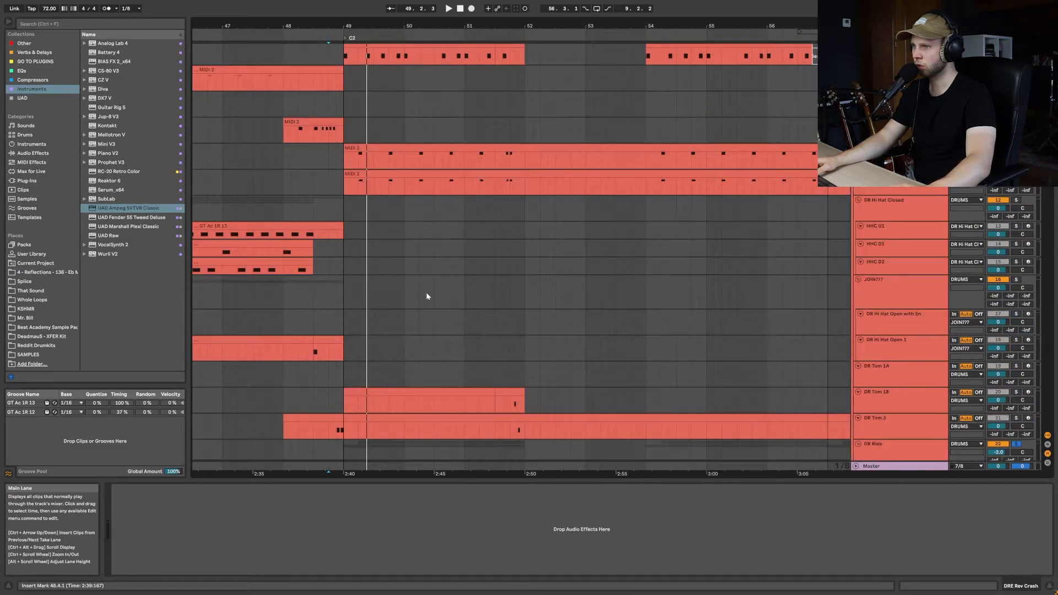
pyautogui.scroll(1, 521, 309)
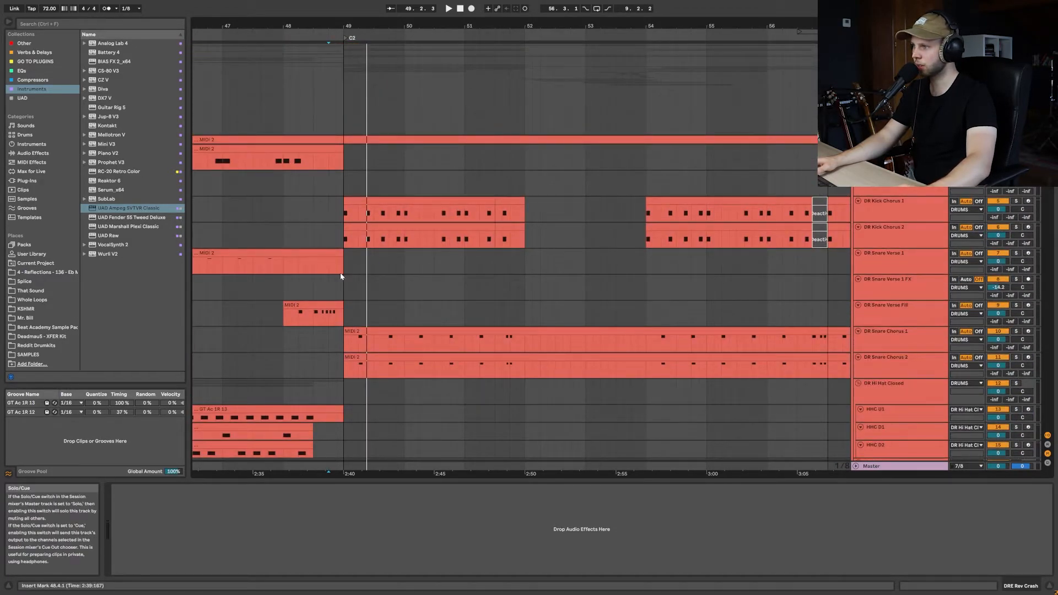
pyautogui.click(329, 288)
pyautogui.press('space')
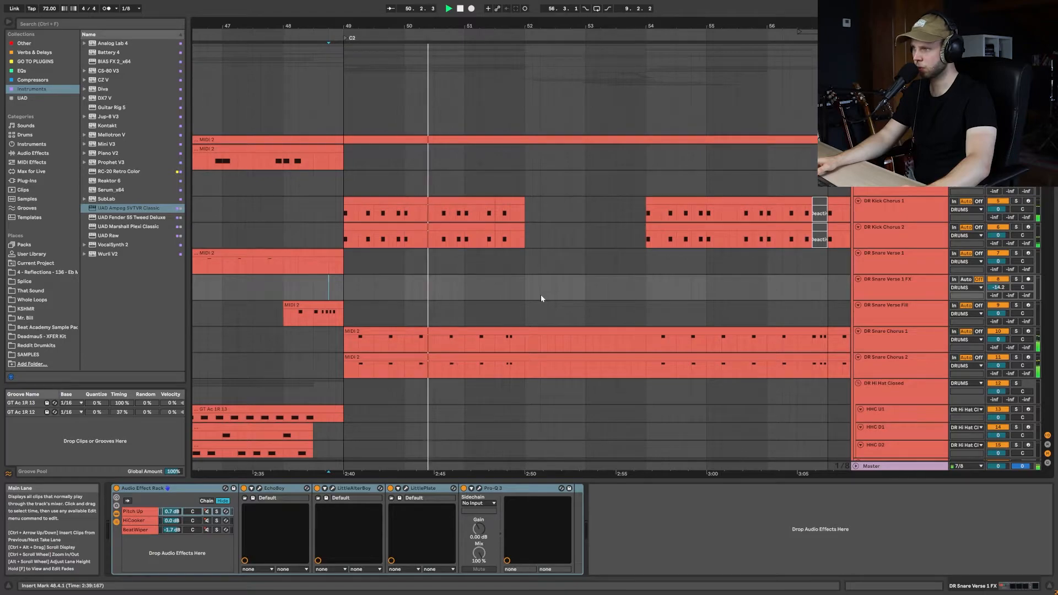
pyautogui.scroll(-3, 542, 296)
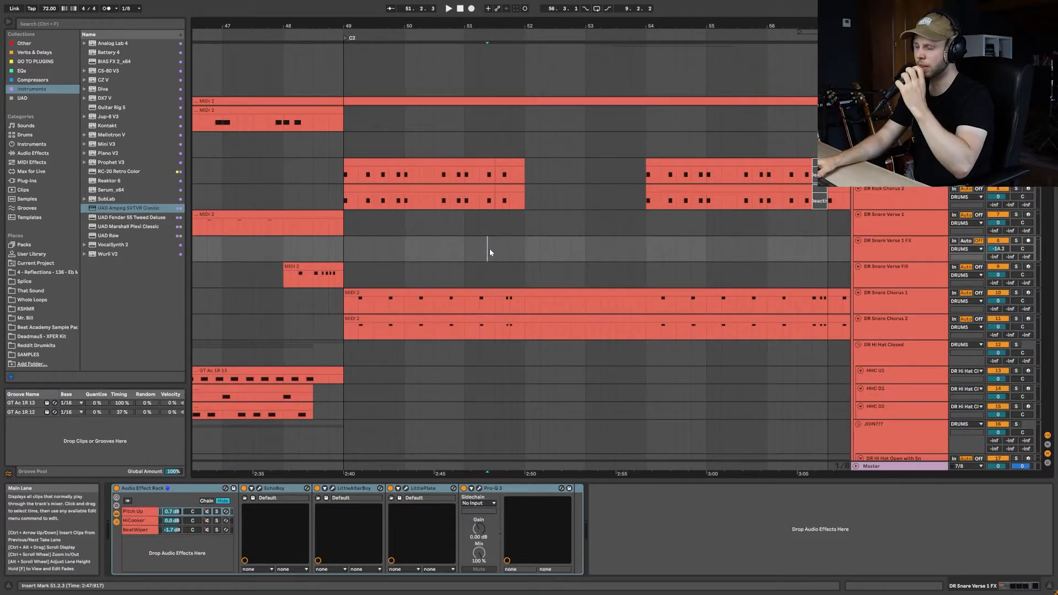
# Solo the DR Cymbals group and play its staggered cymbal swipe clips from 51.4.1
pyautogui.scroll(-15, 490, 249)
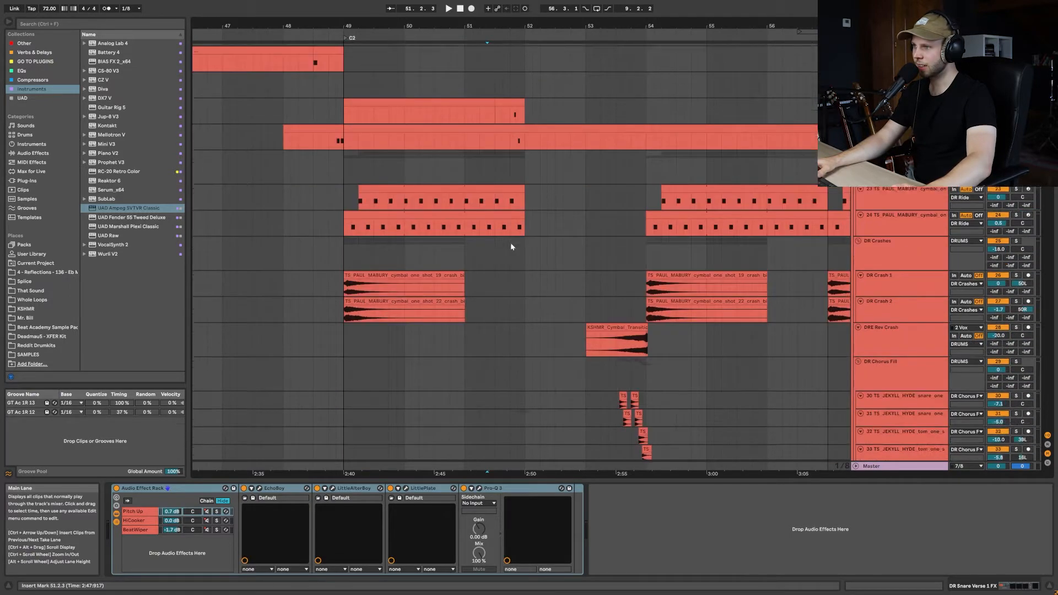
pyautogui.scroll(-2, 514, 249)
pyautogui.moveTo(474, 230); pyautogui.dragTo(687, 328)
pyautogui.click(484, 242)
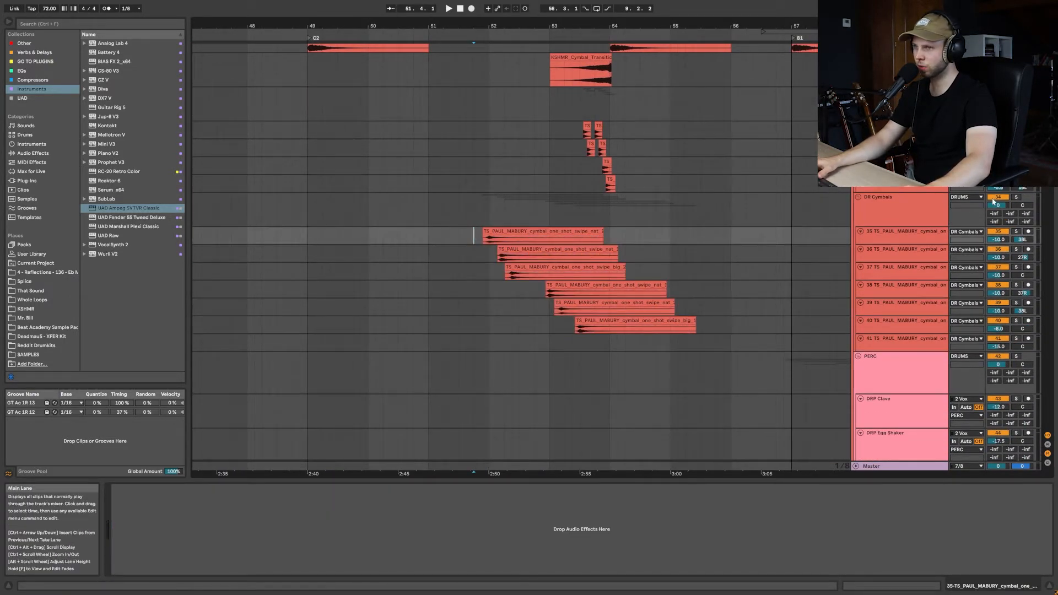
pyautogui.click(1017, 199)
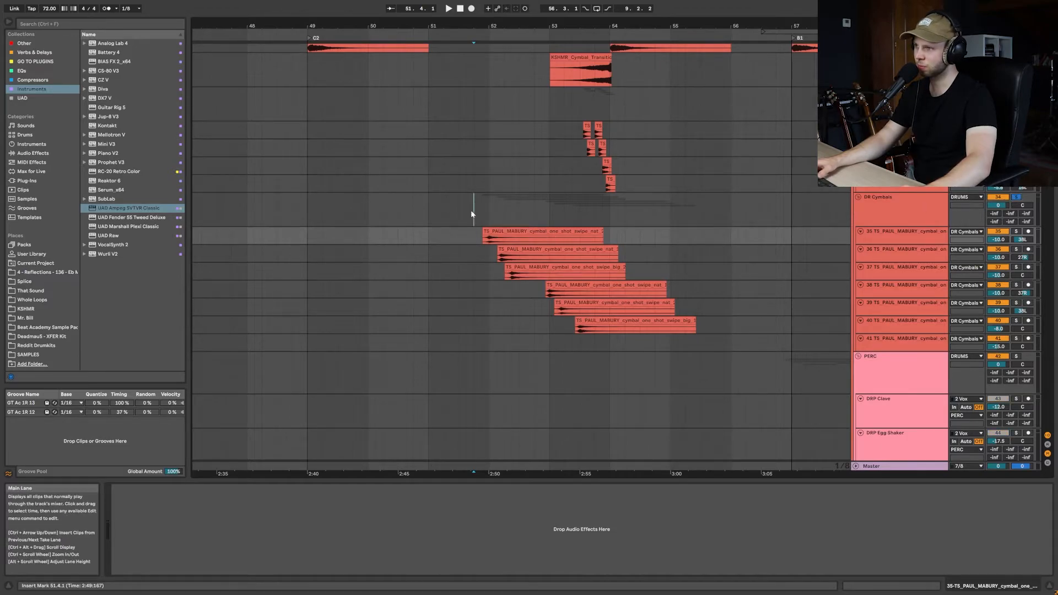
pyautogui.click(472, 211)
pyautogui.press('space')
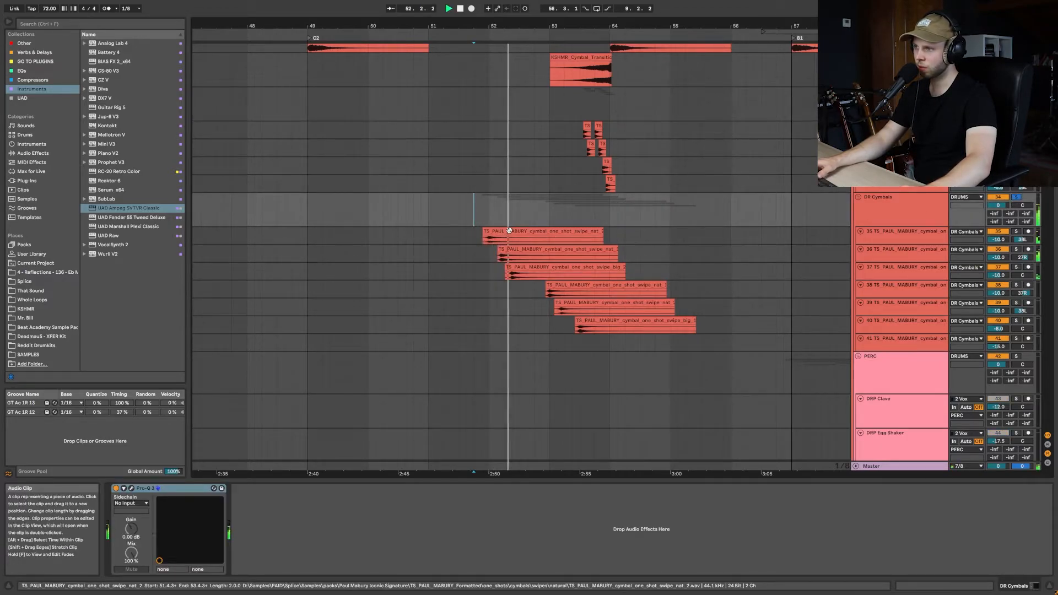
pyautogui.click(884, 216)
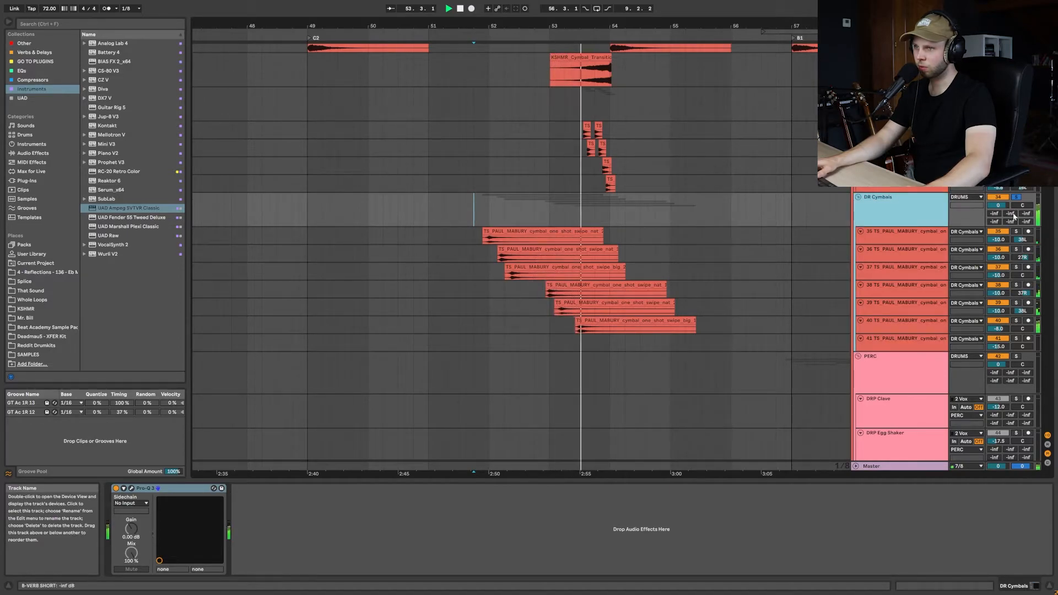
# Turn off the DR Cymbals solo and play the cymbal swipes from 51.4.1 together with the other tracks
pyautogui.click(1017, 197)
pyautogui.press('space')
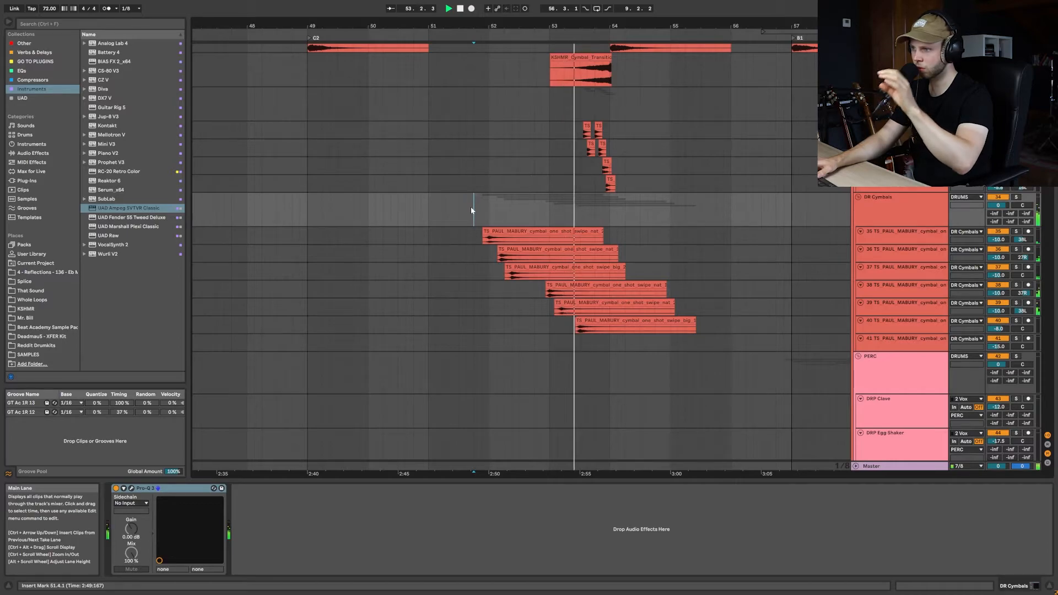
pyautogui.press('space')
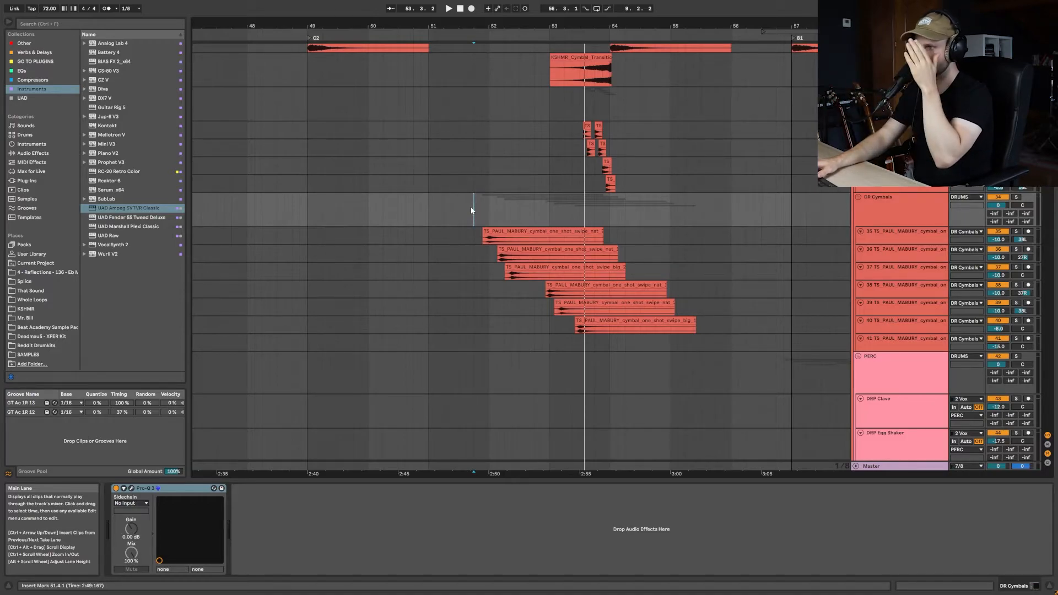
# Play all tracks from 51.3.3 and inspect the ride, crash, chorus fill and cymbal swipe clips through to bar 53
pyautogui.click(466, 210)
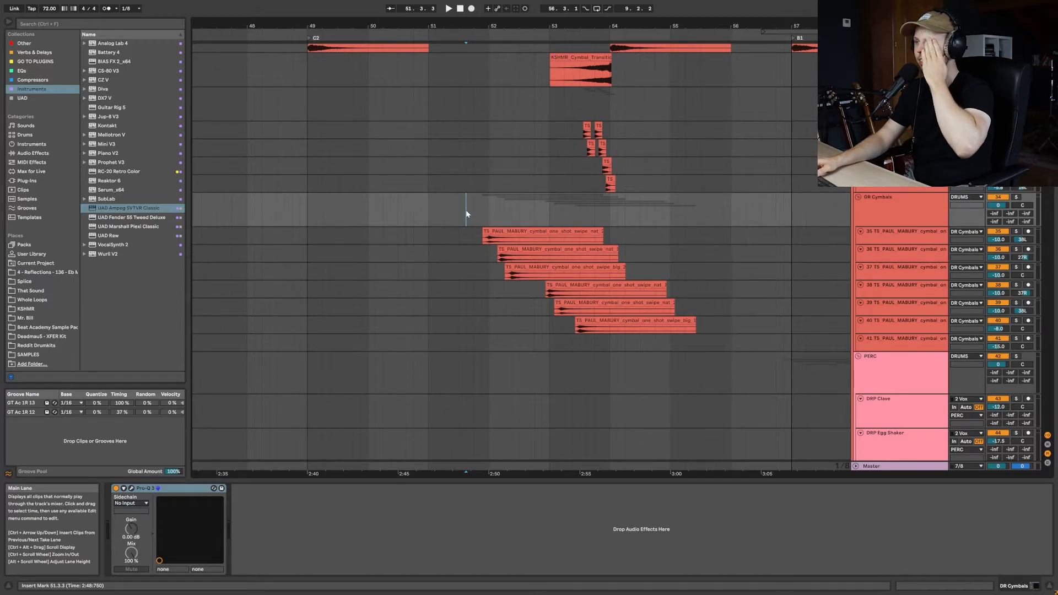
pyautogui.press('space')
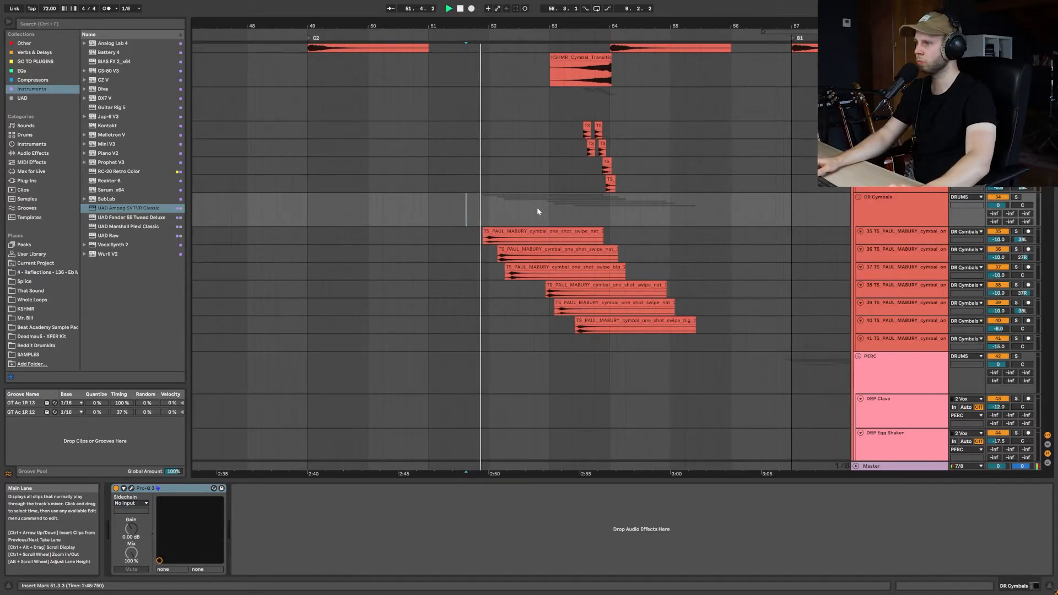
pyautogui.scroll(3, 540, 210)
pyautogui.scroll(10, 549, 217)
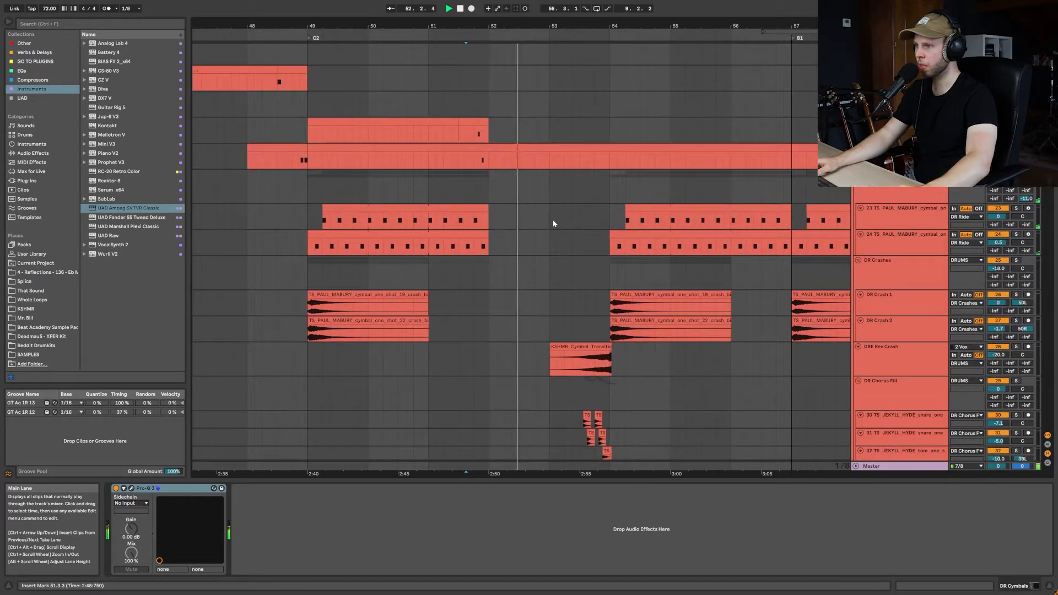
pyautogui.scroll(-4, 567, 238)
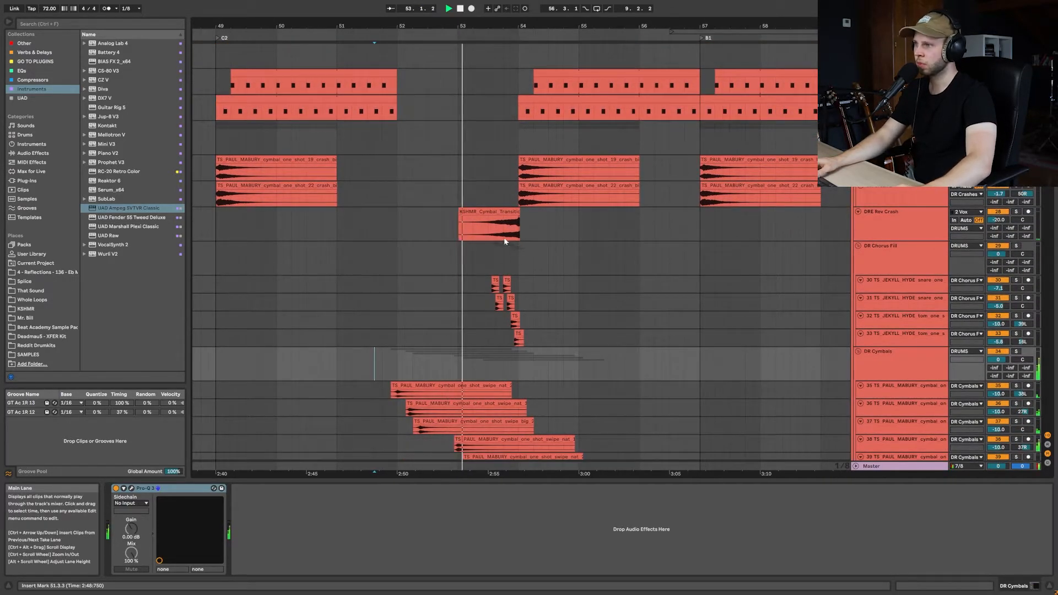
pyautogui.press('space')
# Play the DR Chorus Fill clips together with the other tracks, starting around bar 53
pyautogui.click(466, 236)
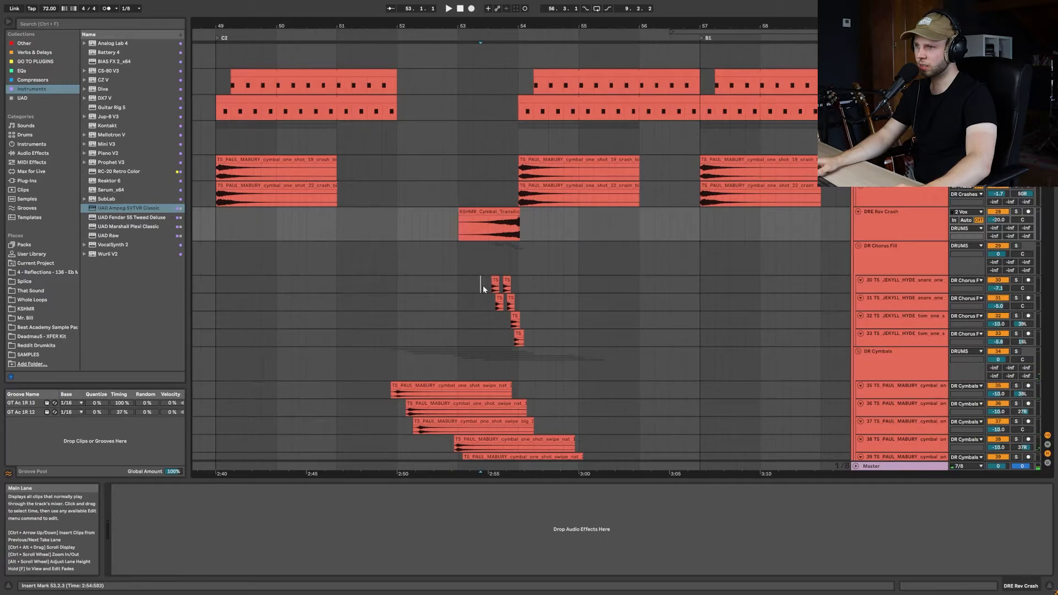
pyautogui.click(482, 285)
pyautogui.scroll(-3, 464, 276)
pyautogui.click(457, 212)
pyautogui.press('space')
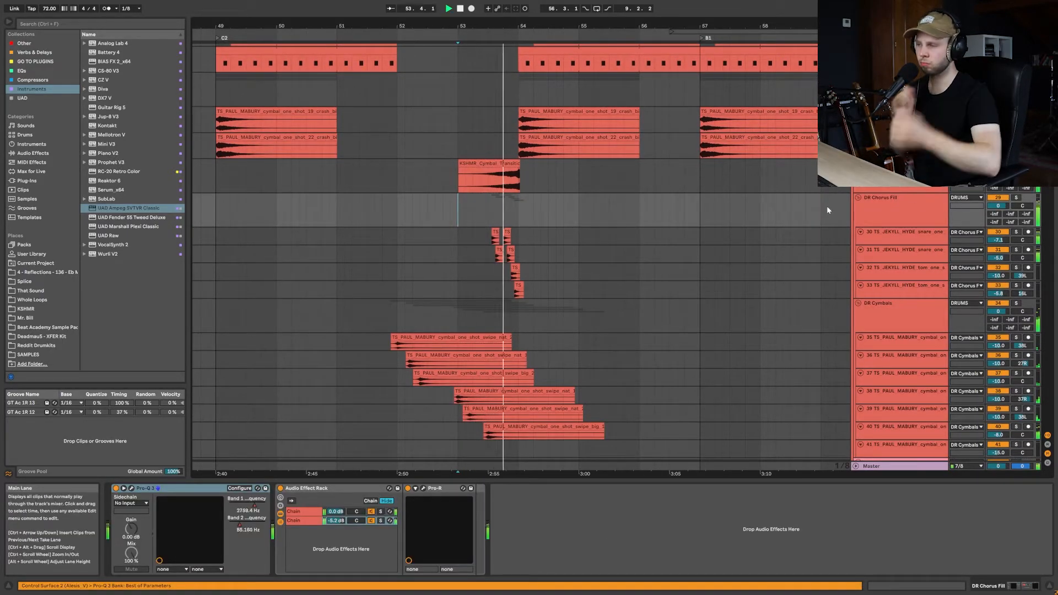
pyautogui.click(472, 209)
pyautogui.press('space')
# Solo the DR Chorus Fill group and play its snare and tom hits from 53.2.3
pyautogui.click(1017, 197)
pyautogui.click(480, 209)
pyautogui.press('space')
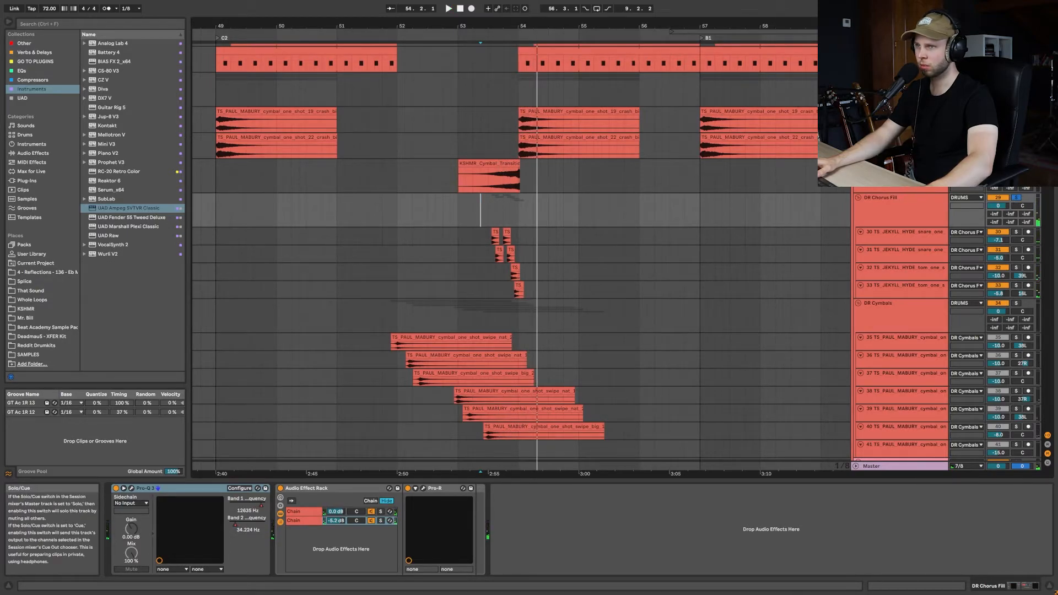
pyautogui.press('space')
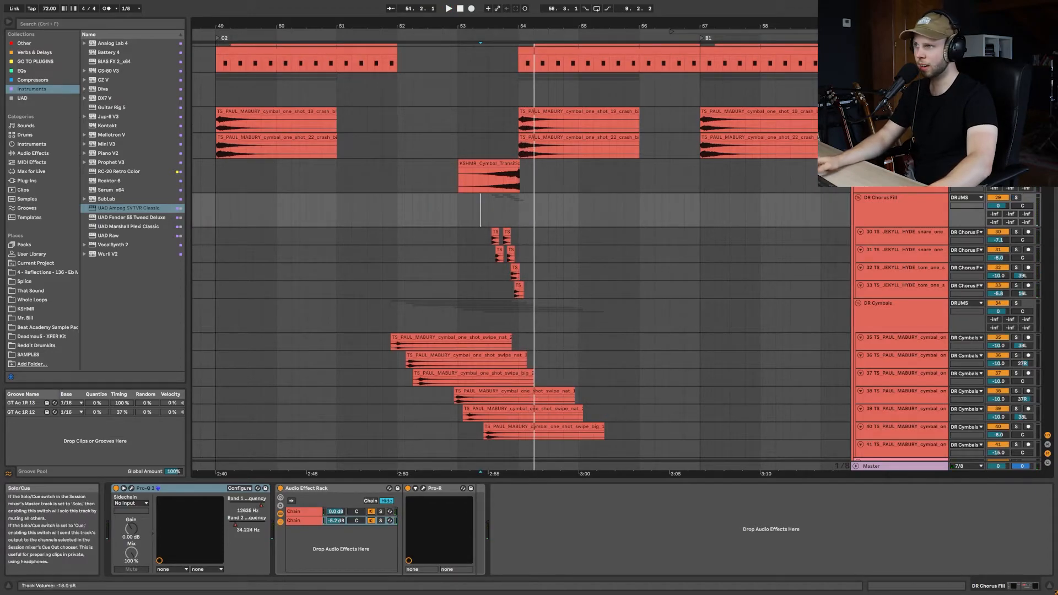
pyautogui.press('space')
# Play all tracks together from 52.3.1, through the chorus fill and into bar 54
pyautogui.click(488, 207)
pyautogui.scroll(-5, 507, 224)
pyautogui.scroll(8, 506, 229)
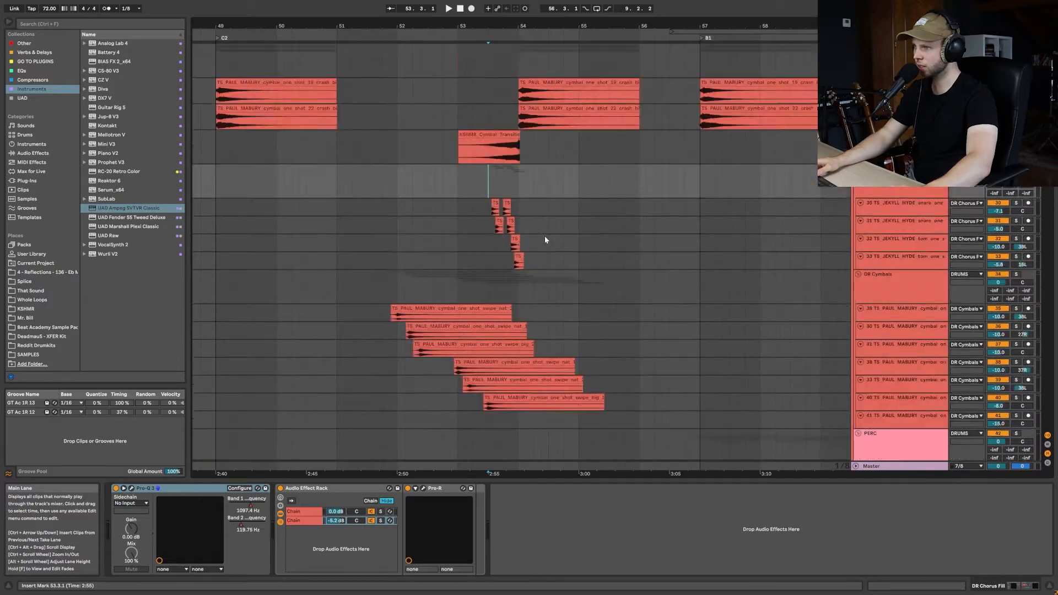
pyautogui.hscroll(3, 533, 194)
pyautogui.hscroll(-4, 496, 193)
pyautogui.scroll(15, 462, 194)
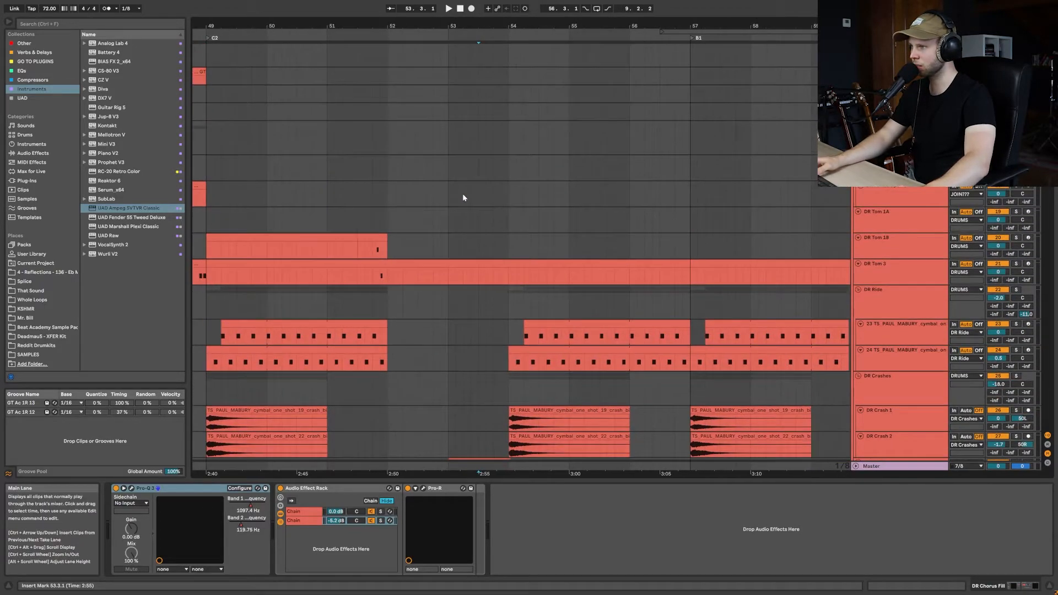
pyautogui.click(501, 141)
pyautogui.click(418, 152)
pyautogui.press('space')
pyautogui.scroll(-1, 528, 170)
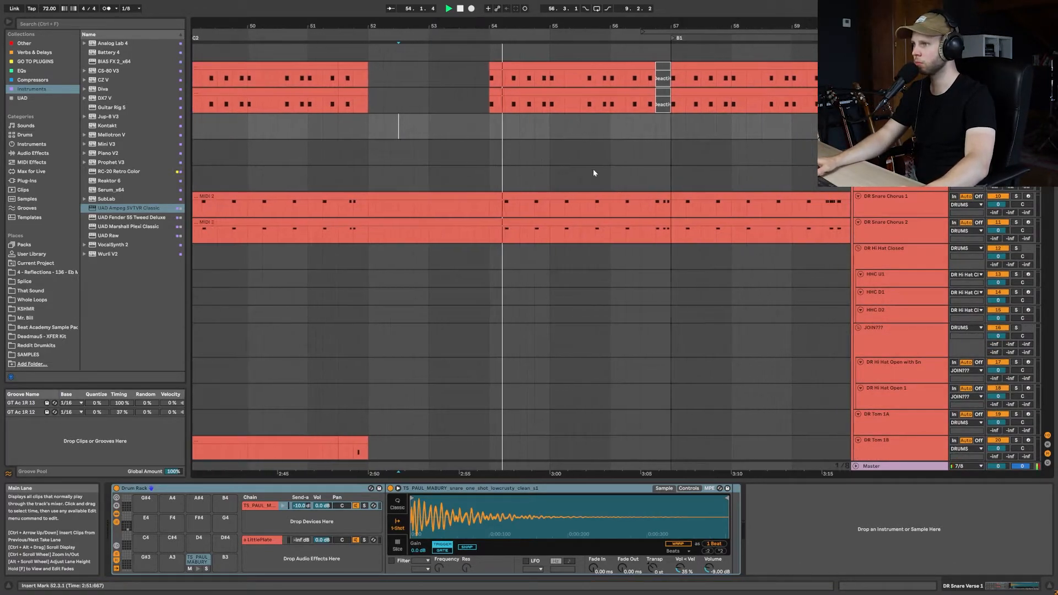
# Inspect the drum, percussion, vocal and bridge harmony tracks during playback into B1, then stop playback
pyautogui.scroll(-12, 579, 193)
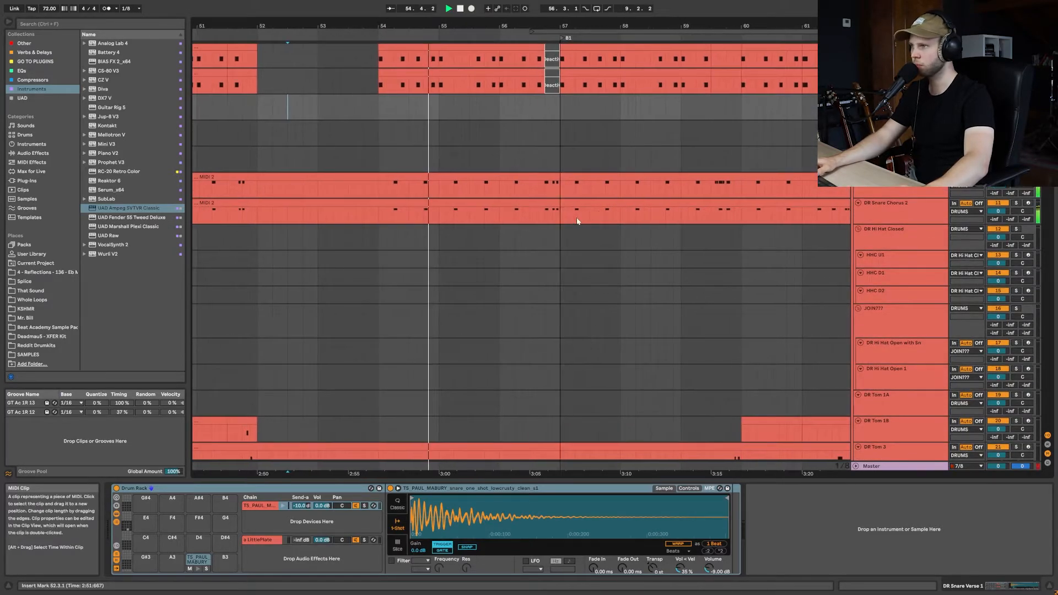
pyautogui.scroll(-15, 566, 221)
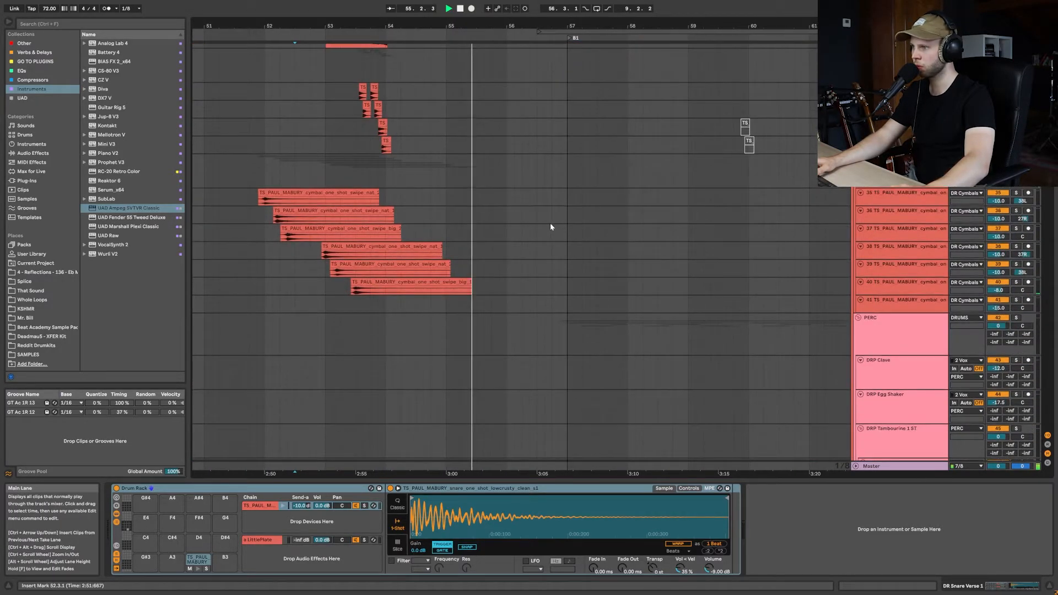
pyautogui.scroll(-15, 542, 226)
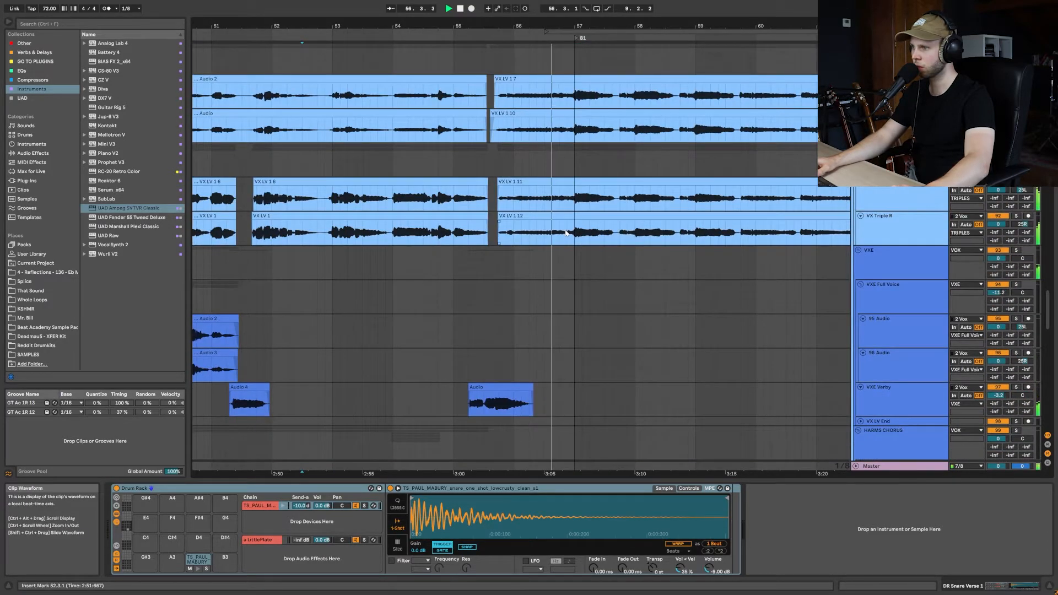
pyautogui.scroll(-10, 549, 227)
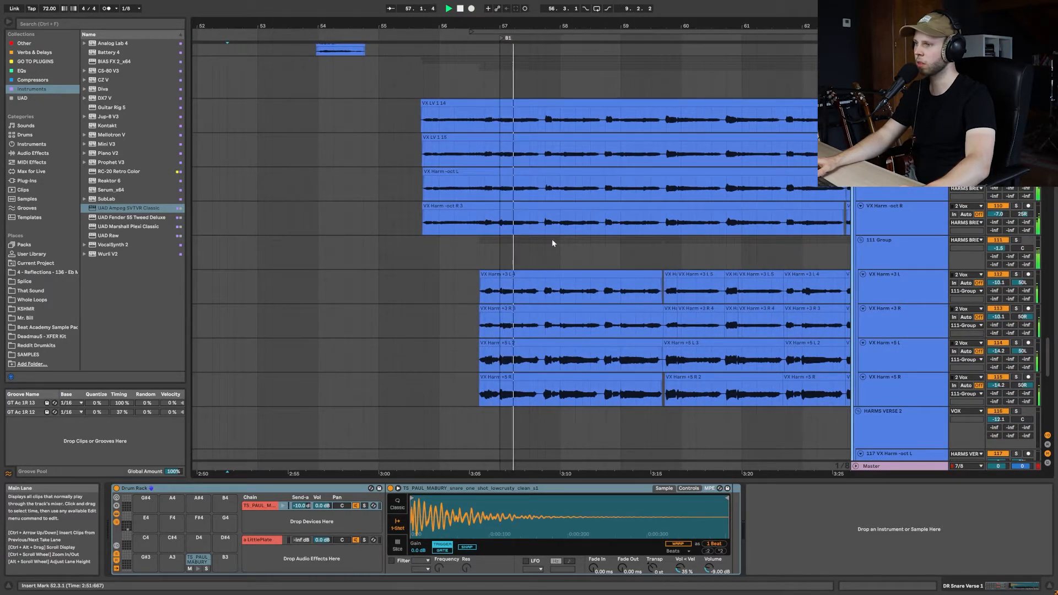
pyautogui.scroll(8, 512, 271)
pyautogui.scroll(6, 512, 271)
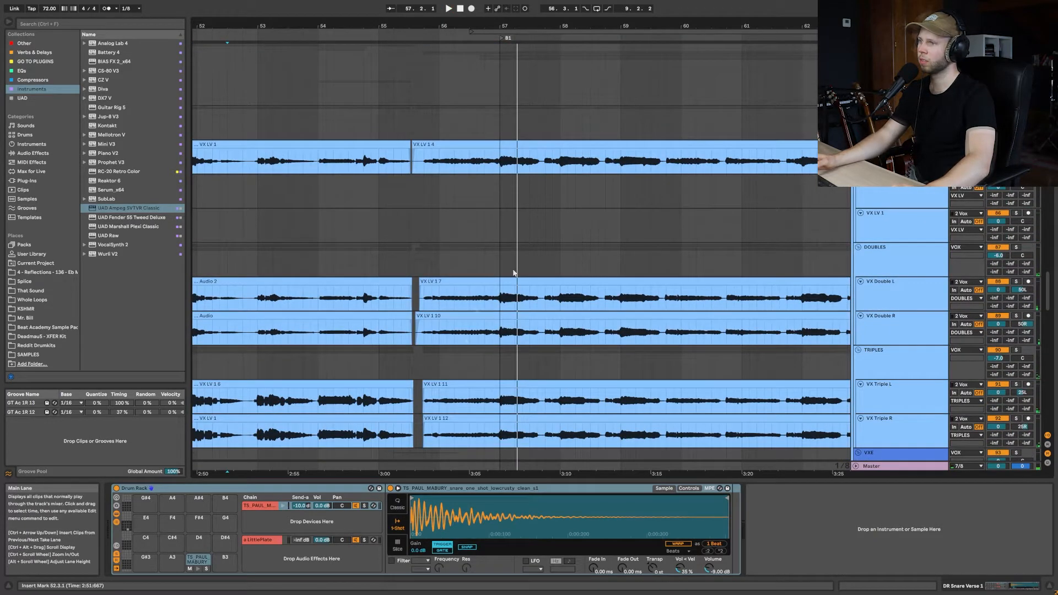
# Set the playback start to 56.2.1 before B1 and examine the doubles, triples and harmony vocal clips between C2 and OUT
pyautogui.click(476, 258)
pyautogui.hscroll(1, 475, 258)
pyautogui.click(446, 257)
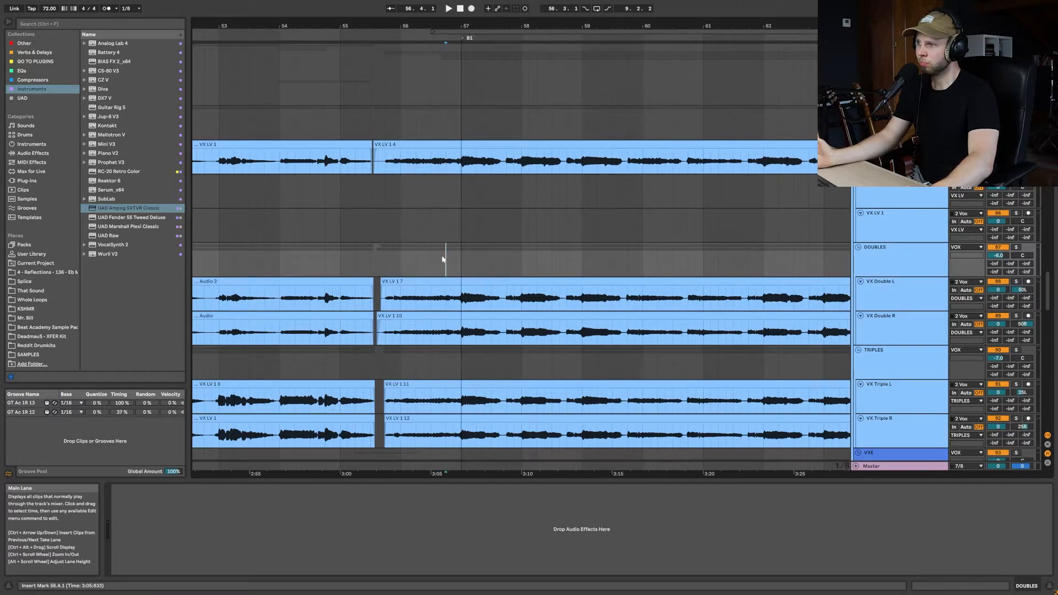
pyautogui.keyDown('ctrl'); pyautogui.scroll(-4, 433, 257); pyautogui.keyUp('ctrl')
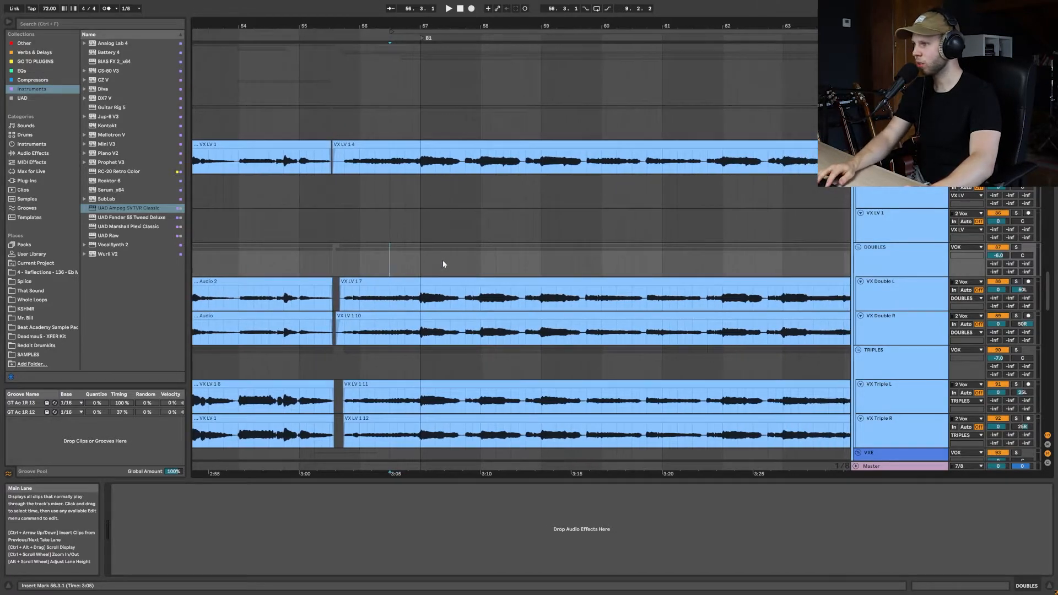
pyautogui.keyDown('ctrl'); pyautogui.scroll(-3, 431, 263); pyautogui.keyUp('ctrl')
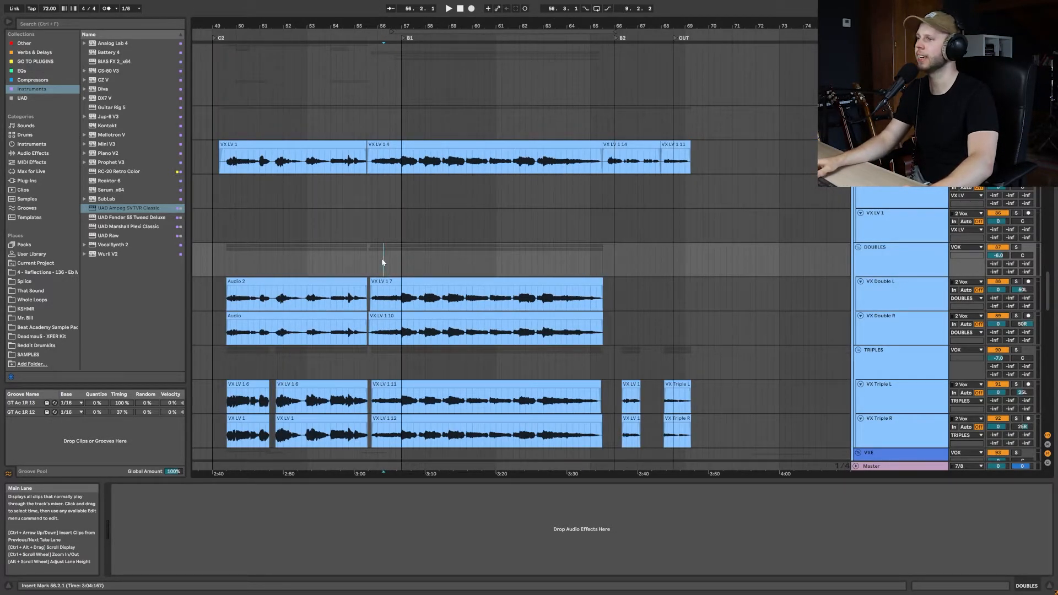
pyautogui.scroll(-15, 383, 262)
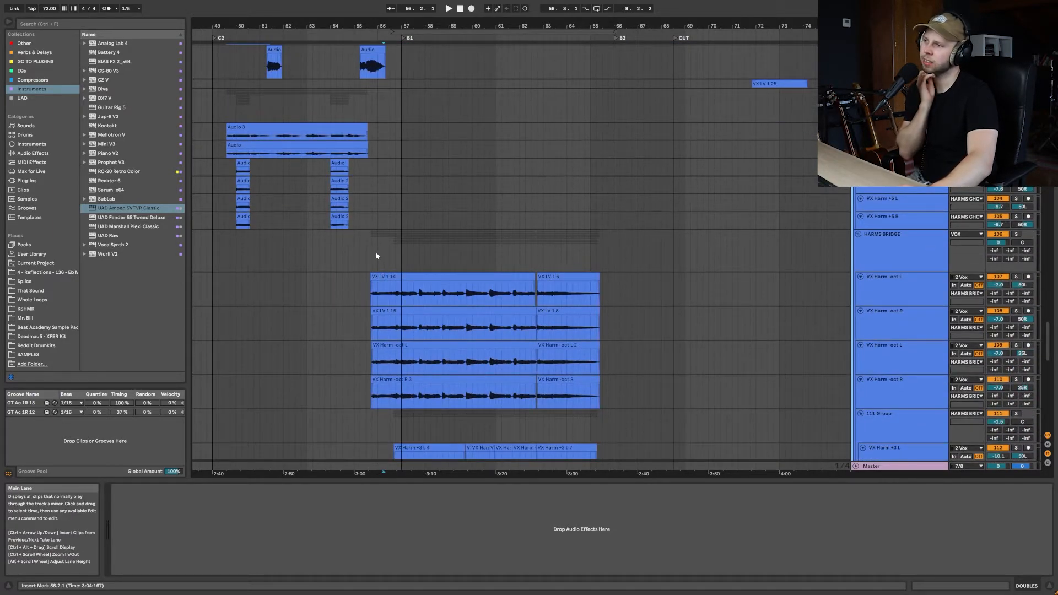
pyautogui.scroll(-6, 379, 259)
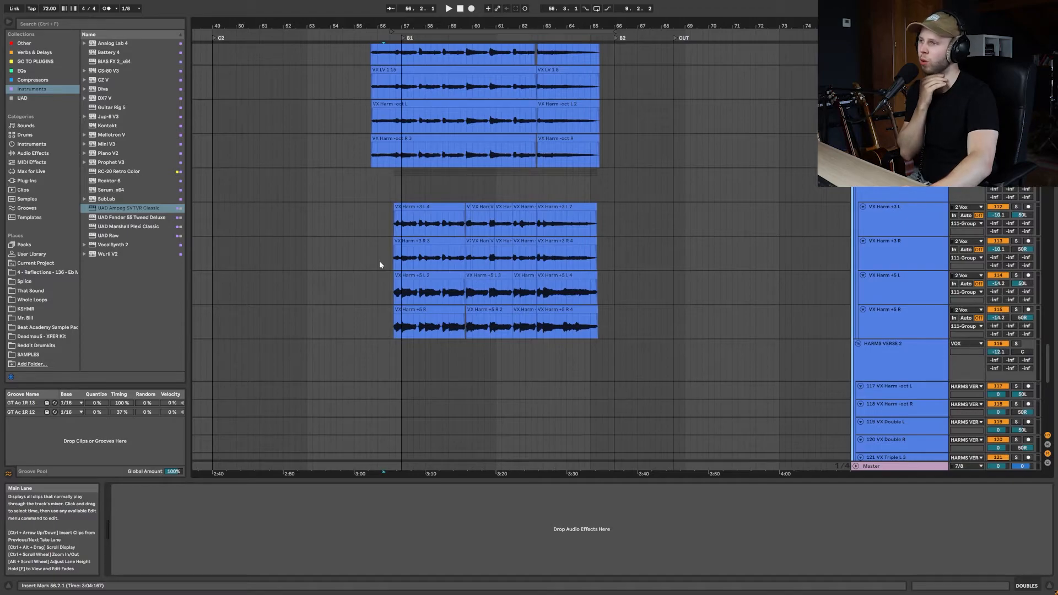
pyautogui.scroll(-15, 380, 264)
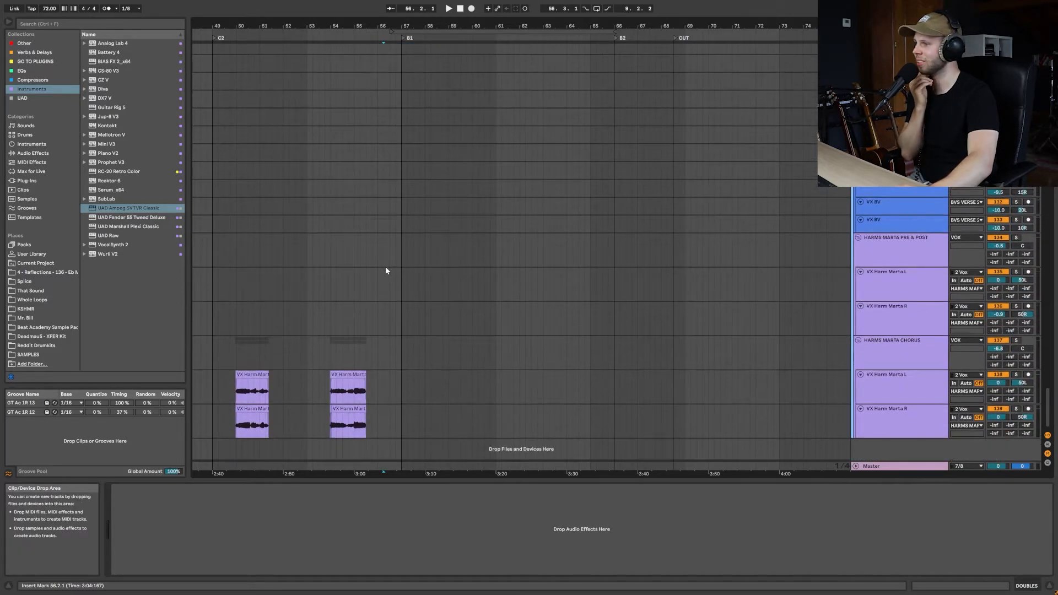
pyautogui.scroll(20, 386, 267)
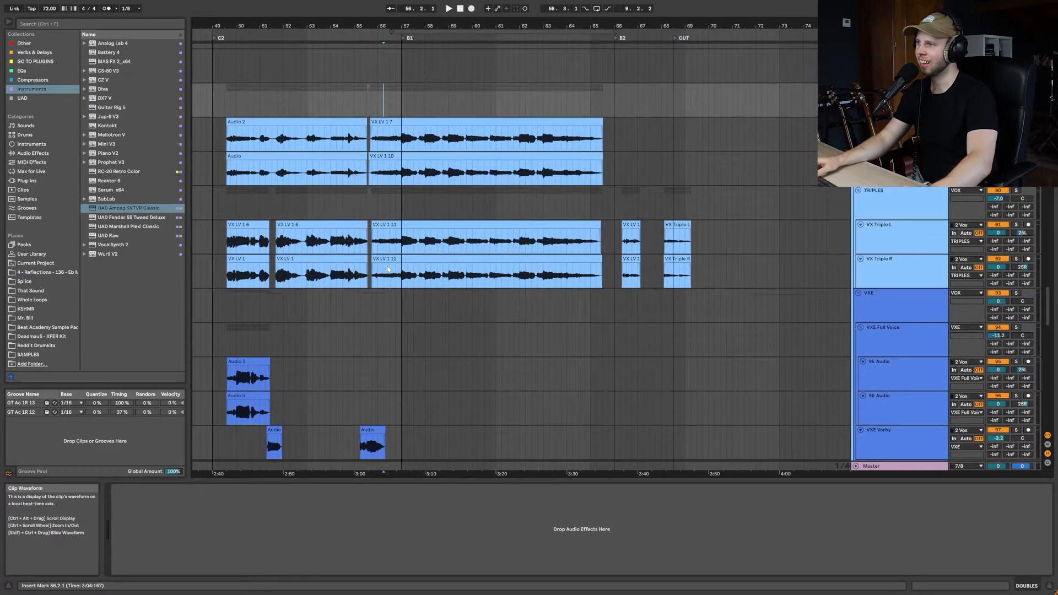
pyautogui.scroll(5, 387, 267)
# Play from around bar 55 through the B1 section and inspect its guitar and vocal tracks
pyautogui.press('Up')
pyautogui.press('space')
pyautogui.scroll(2, 387, 255)
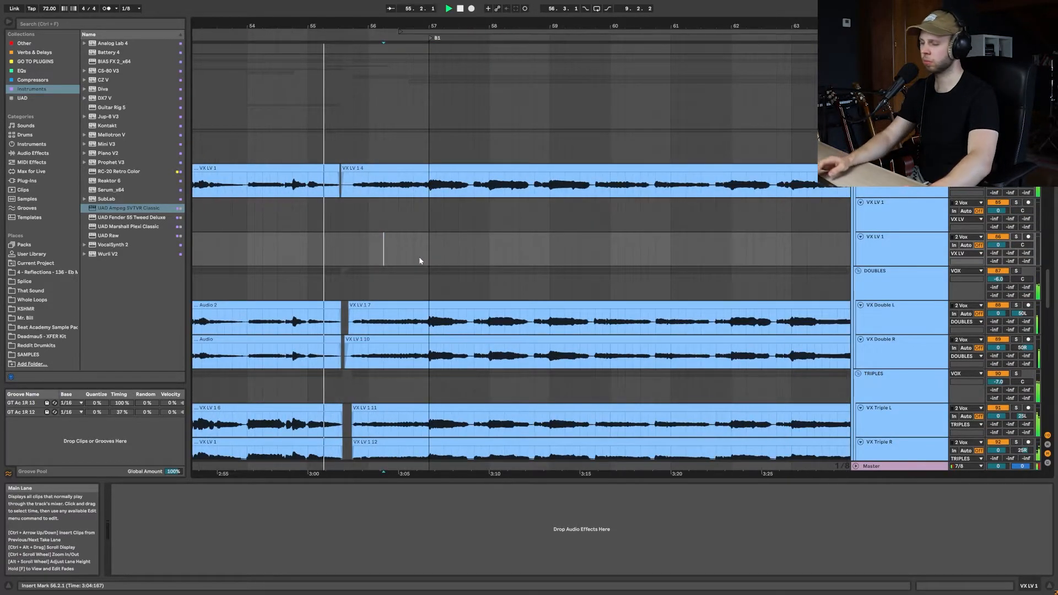
pyautogui.scroll(8, 433, 259)
pyautogui.scroll(10, 435, 257)
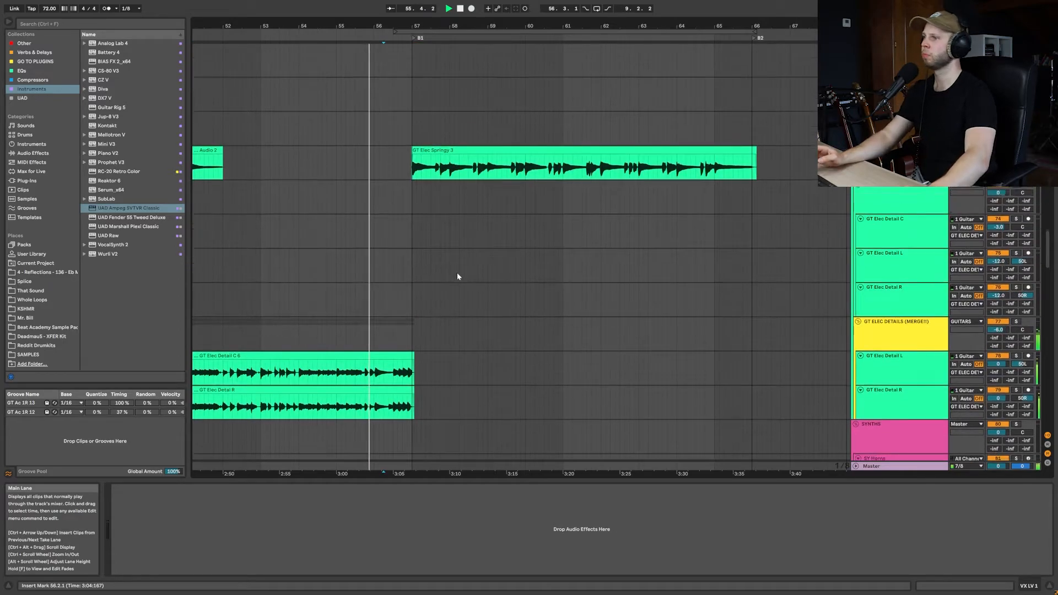
pyautogui.scroll(-15, 477, 272)
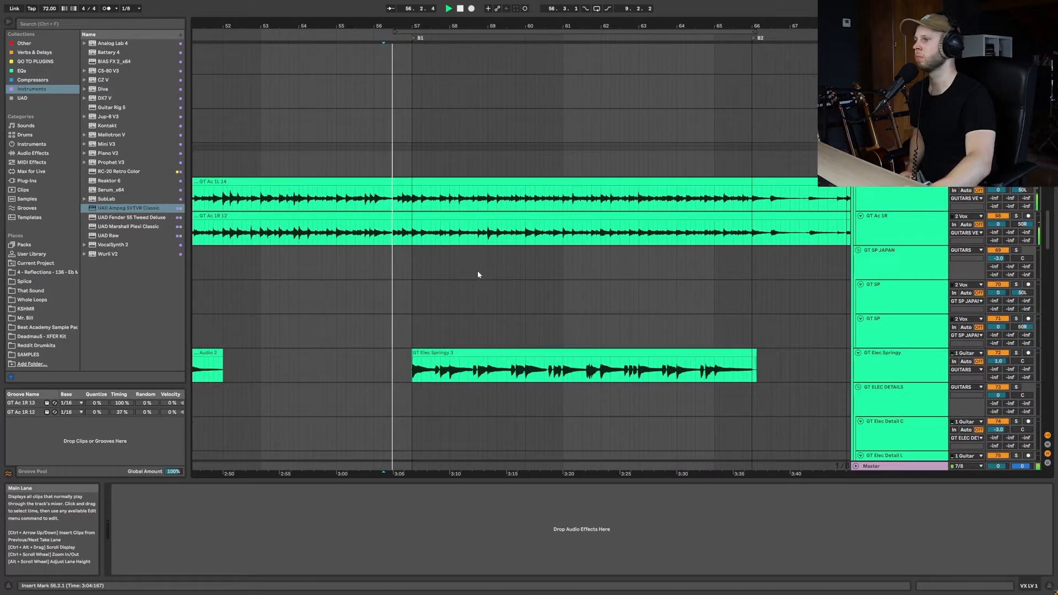
pyautogui.scroll(5, 560, 269)
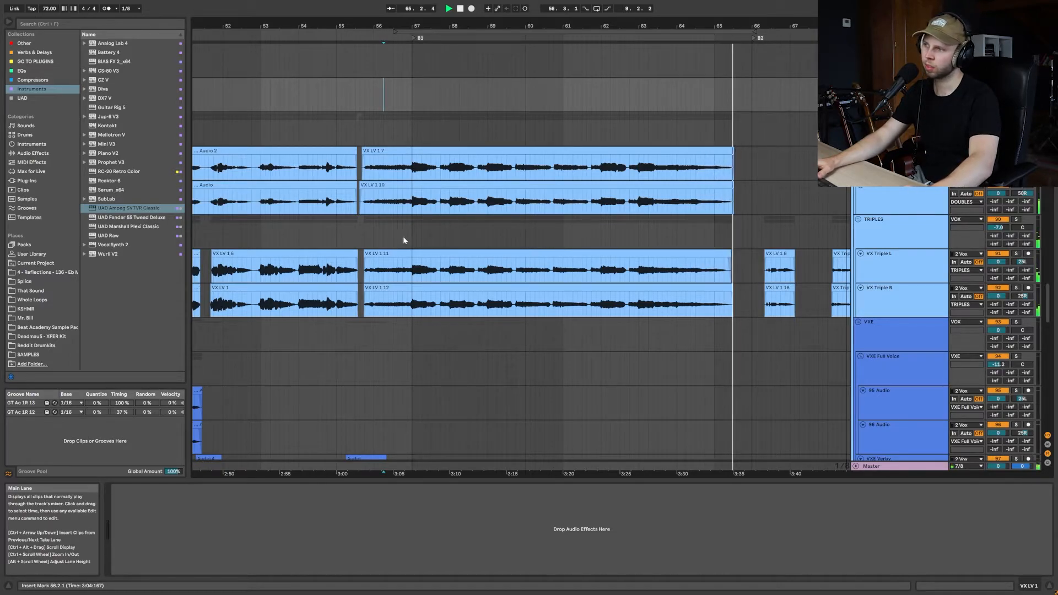
# Stop the B1 playback and replay the end of the second chorus from 54.3.3 with the VX LV 1 lead vocal in view
pyautogui.click(354, 237)
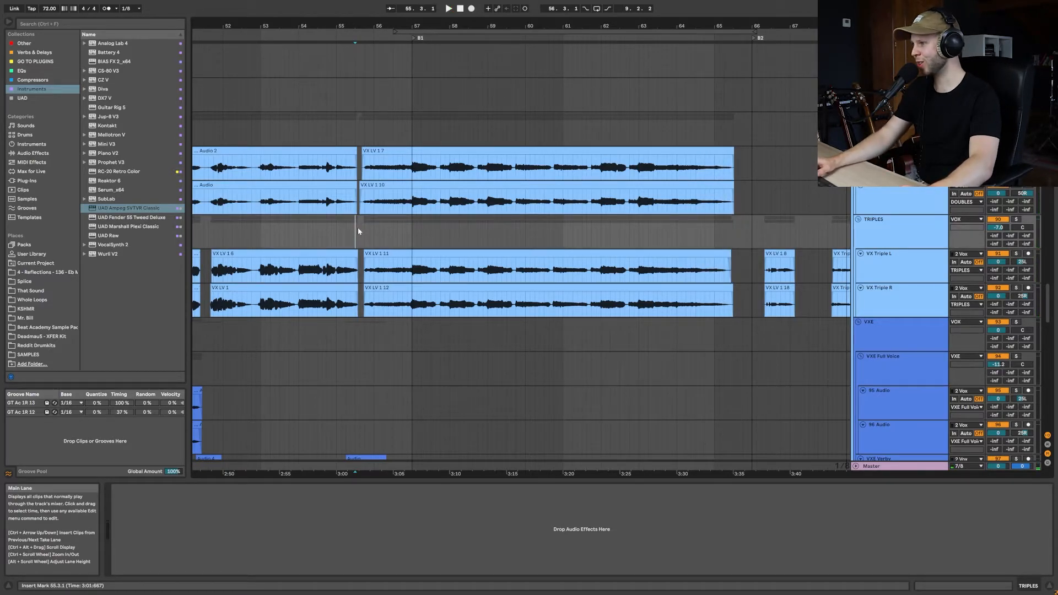
pyautogui.scroll(10, 356, 234)
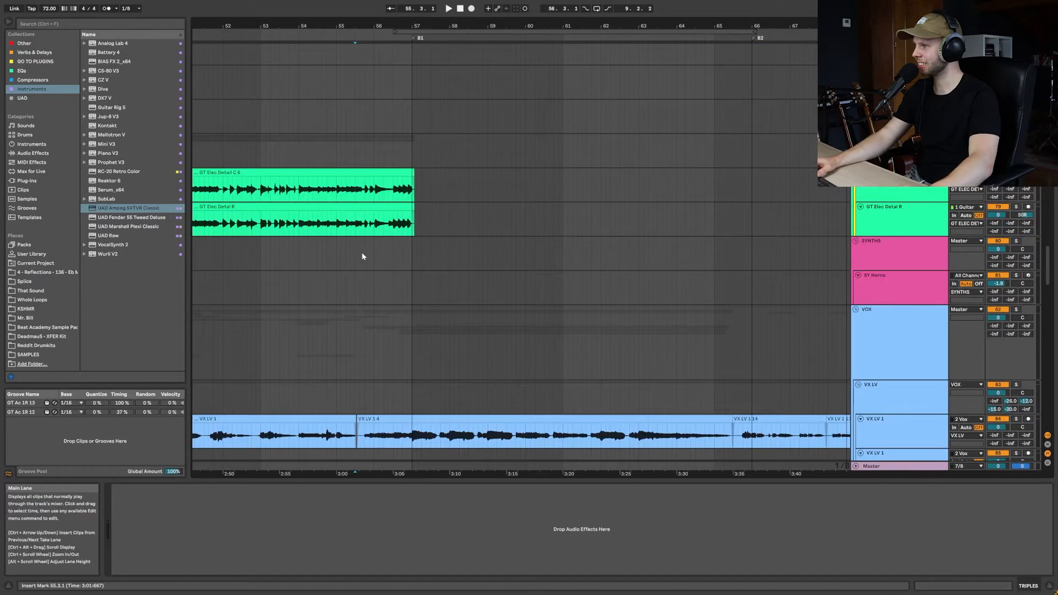
pyautogui.hscroll(-3, 380, 249)
pyautogui.scroll(-8, 412, 242)
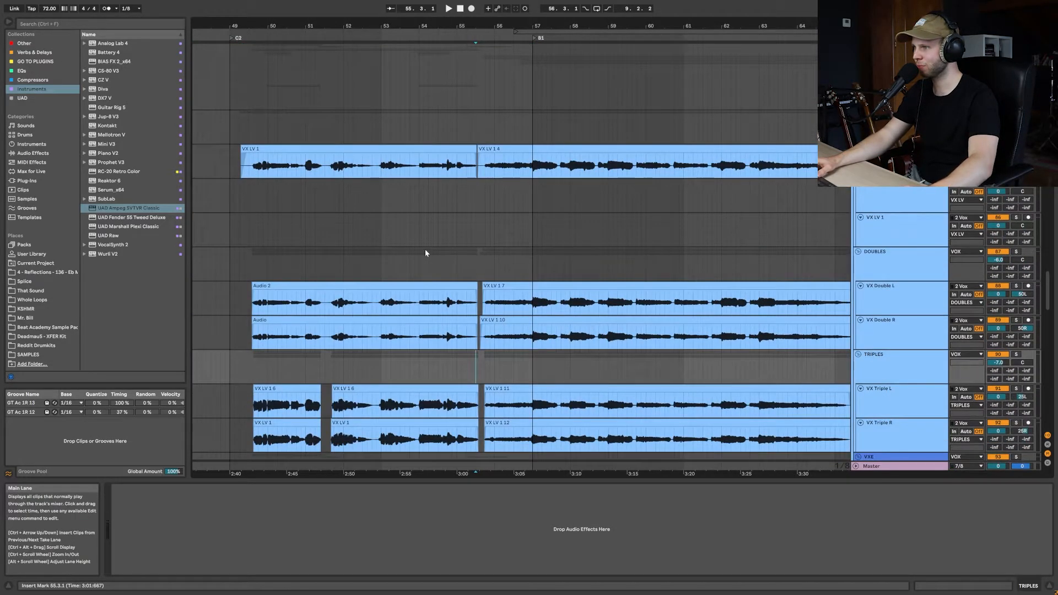
pyautogui.scroll(3, 465, 238)
pyautogui.click(443, 302)
pyautogui.press('space')
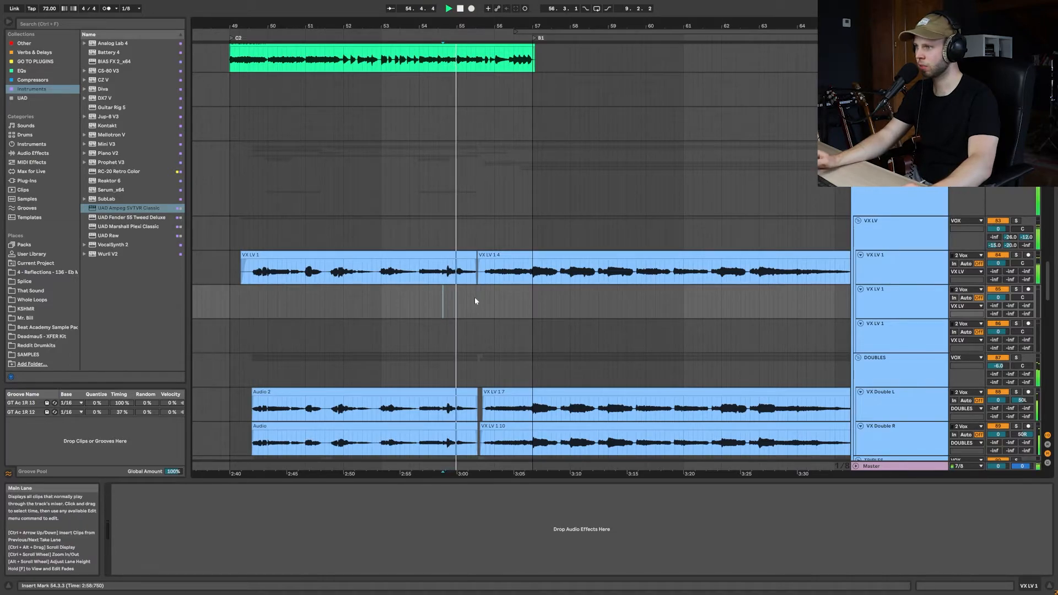
# Inspect the triples, VXE and HARMS CHORUS tracks during playback toward B1, then return the playback start to 55.4.3 and stop
pyautogui.scroll(-10, 479, 289)
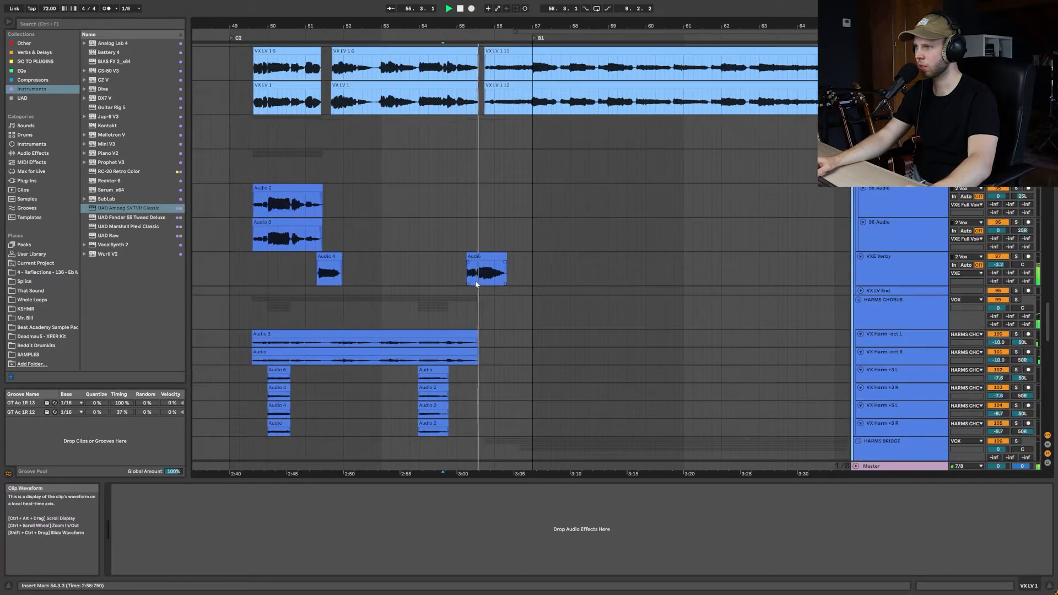
pyautogui.scroll(2, 518, 259)
pyautogui.scroll(5, 513, 255)
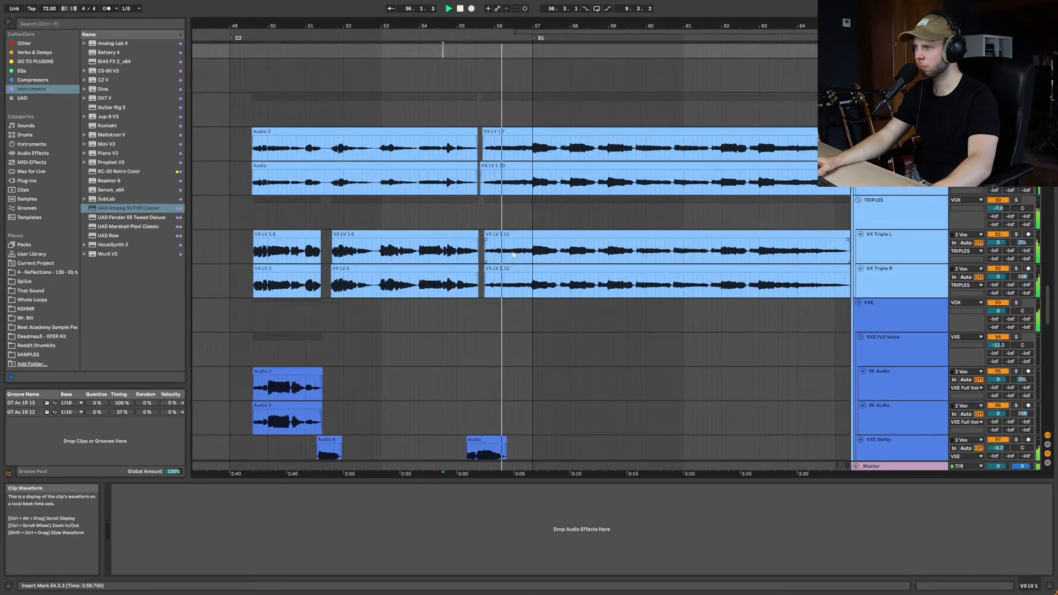
pyautogui.hscroll(3, 520, 265)
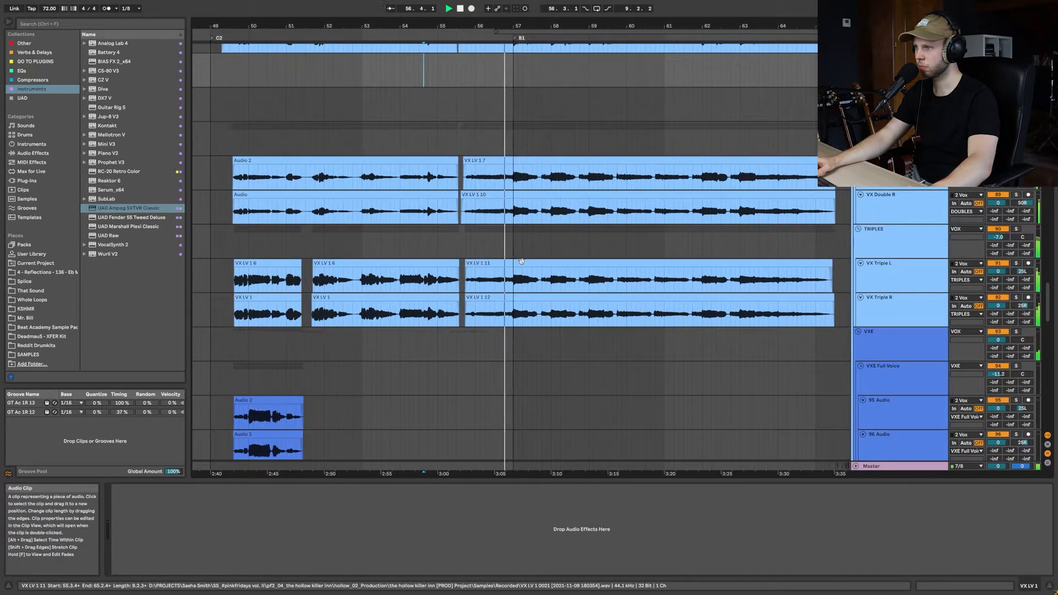
pyautogui.click(440, 240)
pyautogui.press('space')
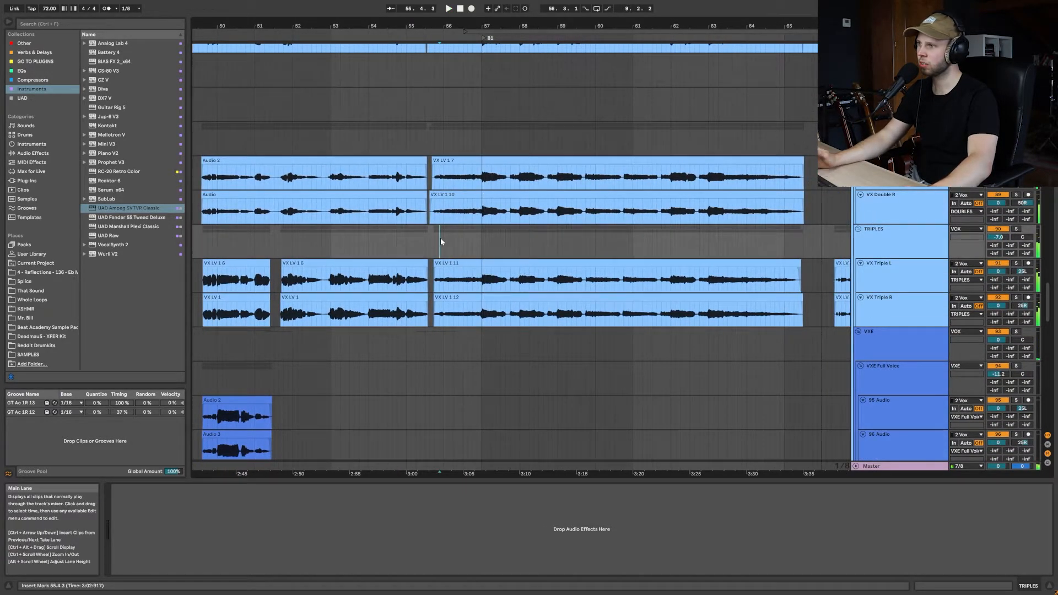
# Go back to the first chorus and play its ending into POST1 from 29.3.1 in the TRIPLES track
pyautogui.hscroll(-2, 436, 246)
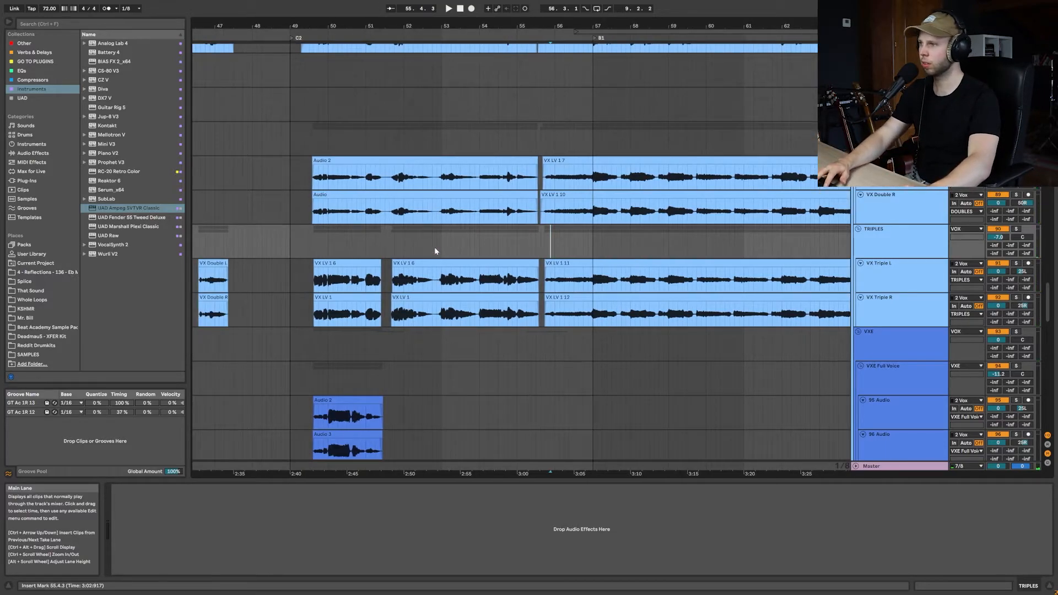
pyautogui.press('-')
pyautogui.press('-')
pyautogui.hscroll(-2, 432, 254)
pyautogui.hscroll(-4, 347, 246)
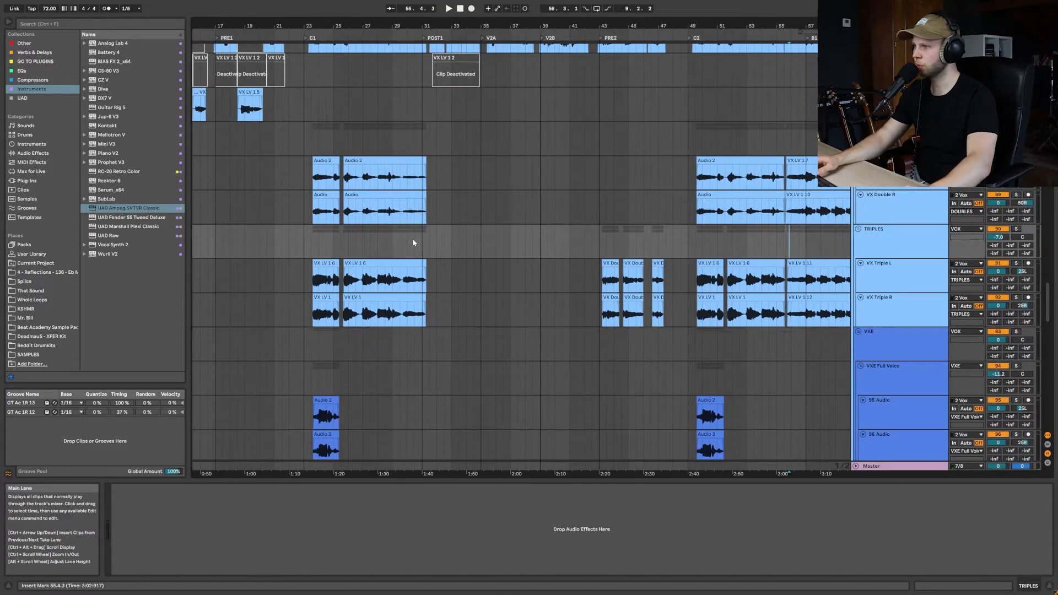
pyautogui.click(404, 241)
pyautogui.press('+')
pyautogui.press('+')
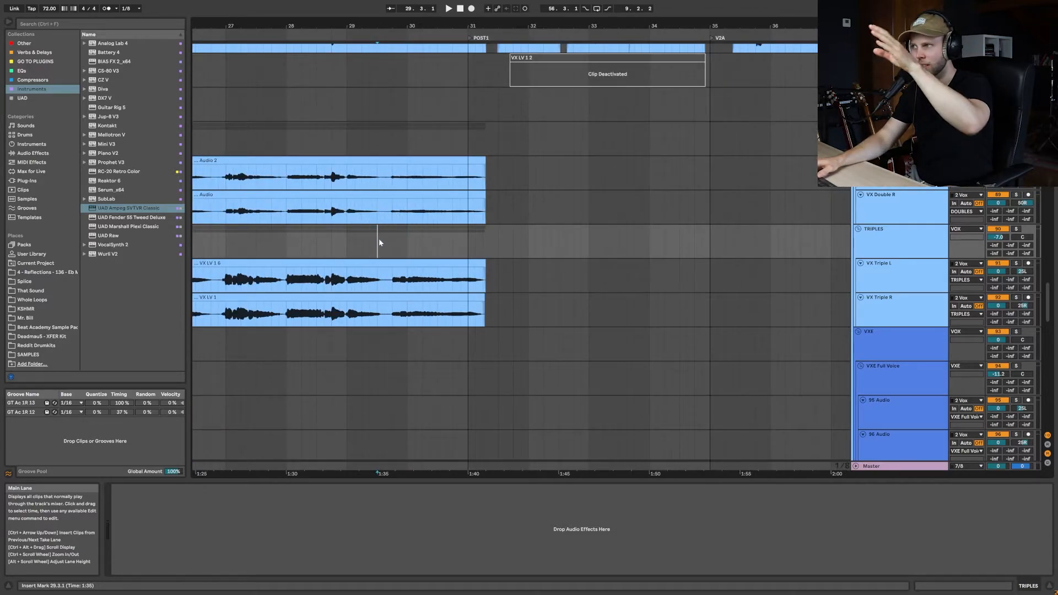
pyautogui.press('space')
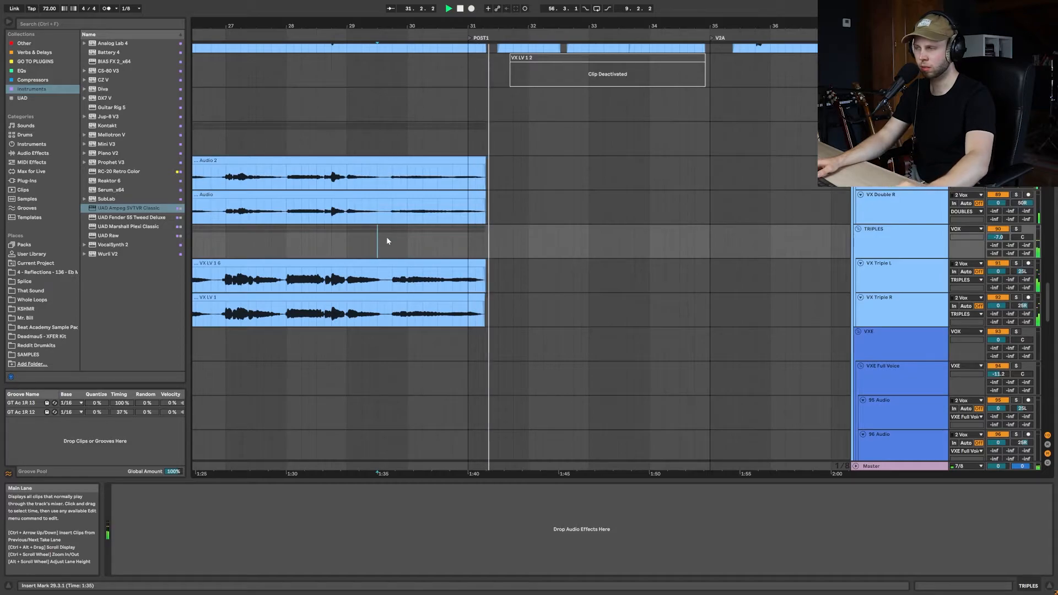
# Return to the end of the second chorus, audition from 55.3.3, and move the playback start to 55.4.1
pyautogui.hscroll(6, 605, 277)
pyautogui.hscroll(8, 609, 279)
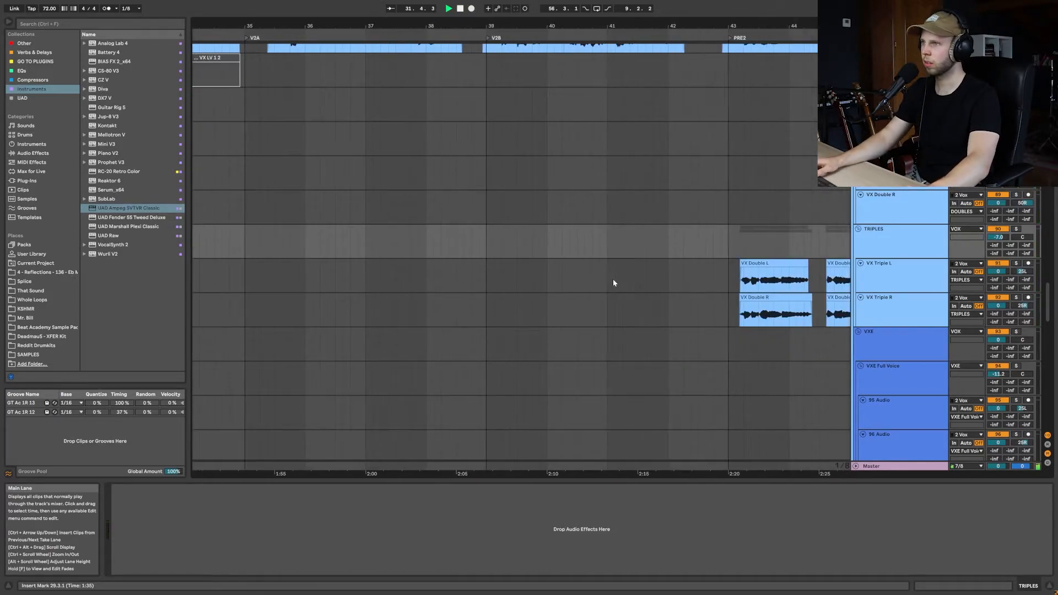
pyautogui.hscroll(10, 618, 283)
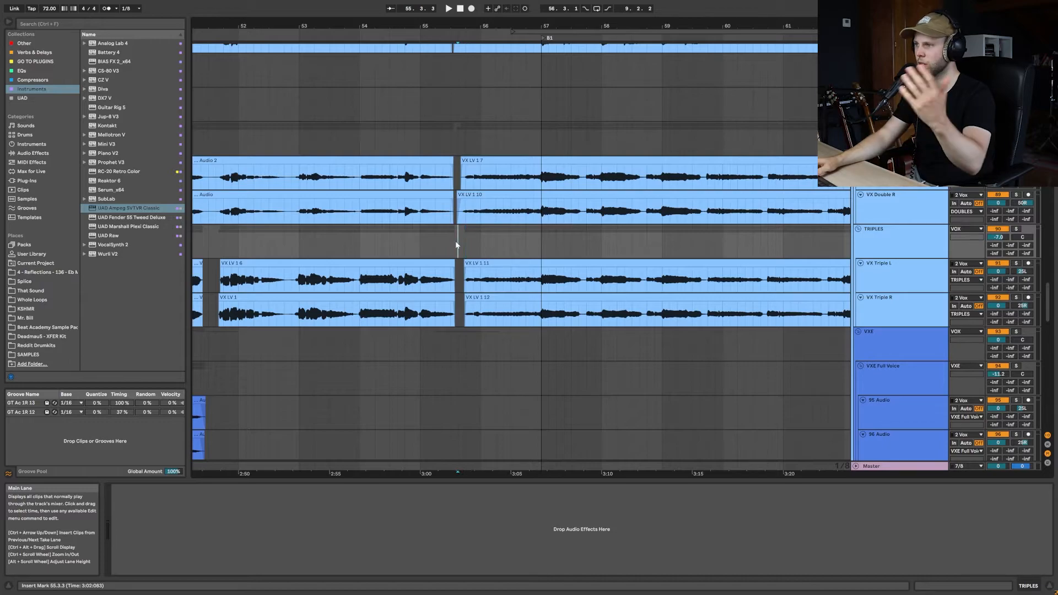
pyautogui.press('space')
pyautogui.press('space')
pyautogui.press('Right')
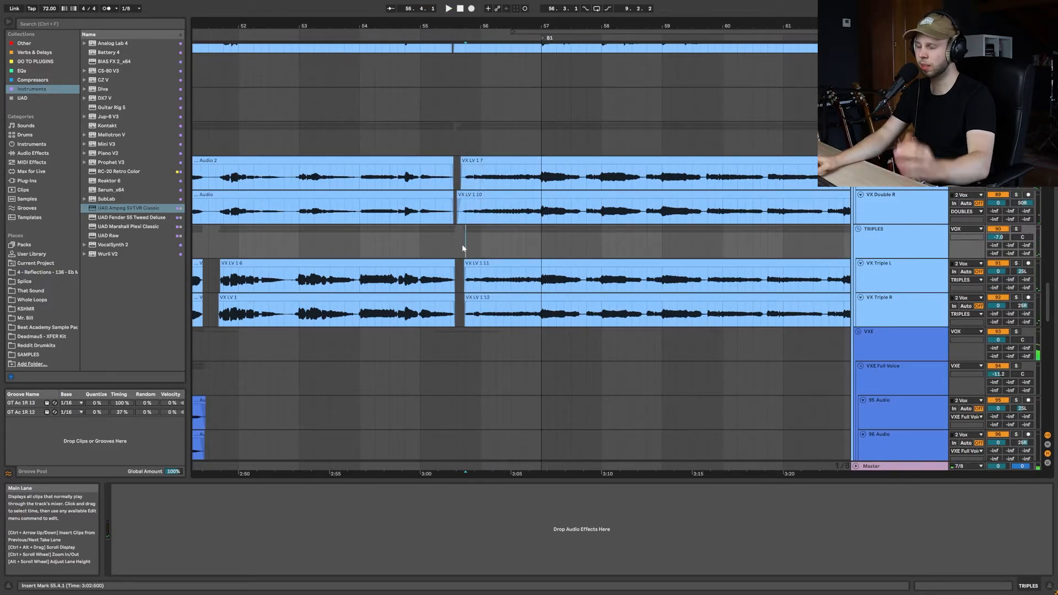
# Play from 55.4.1 into B1 while inspecting the lead, doubles and triples vocal tracks, and stop playback
pyautogui.press('space')
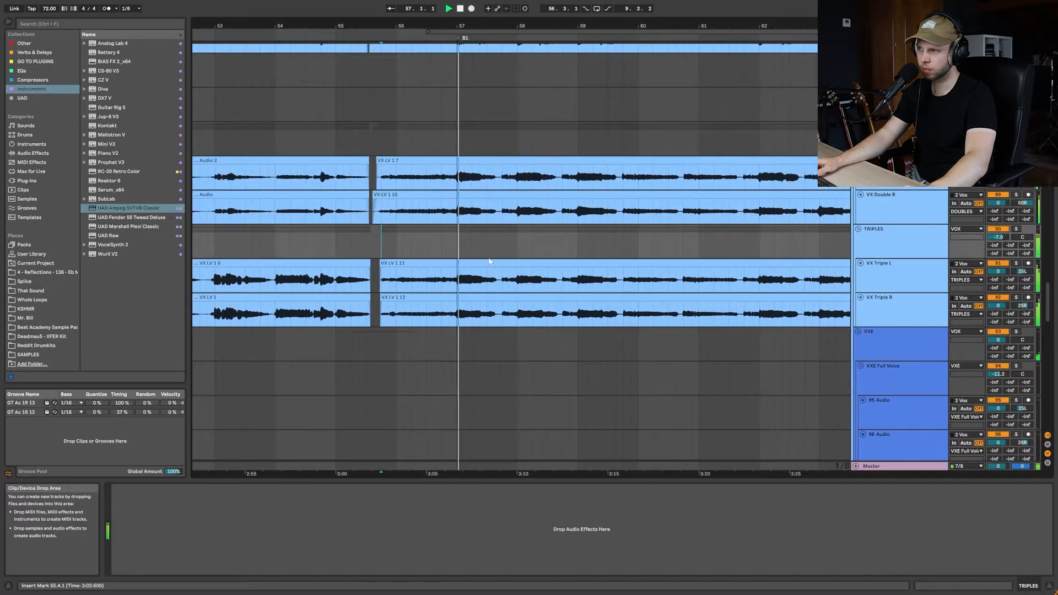
pyautogui.scroll(5, 494, 289)
pyautogui.scroll(2, 494, 288)
pyautogui.scroll(-8, 494, 293)
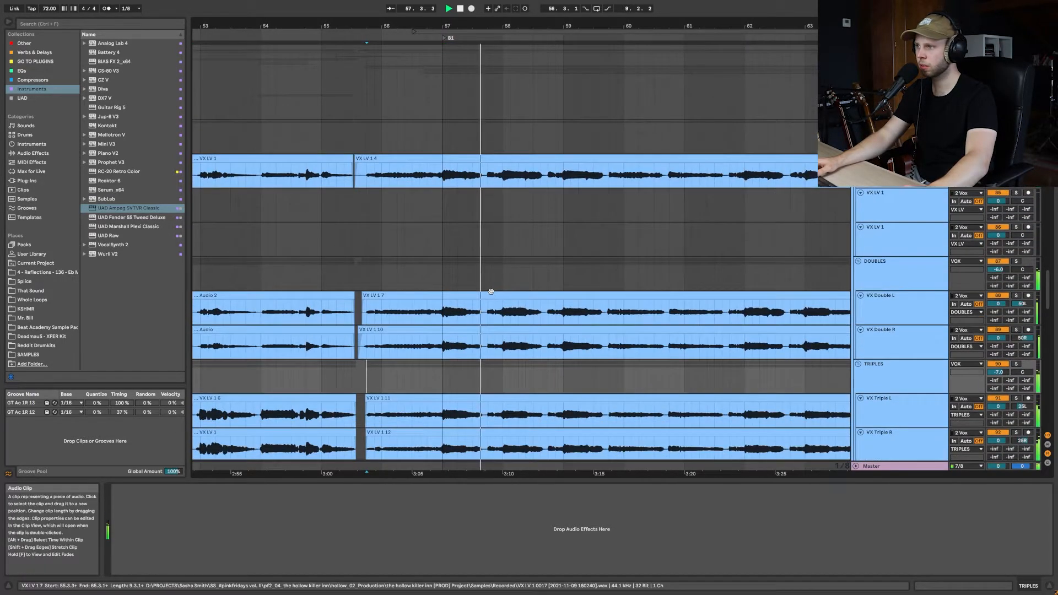
pyautogui.press('space')
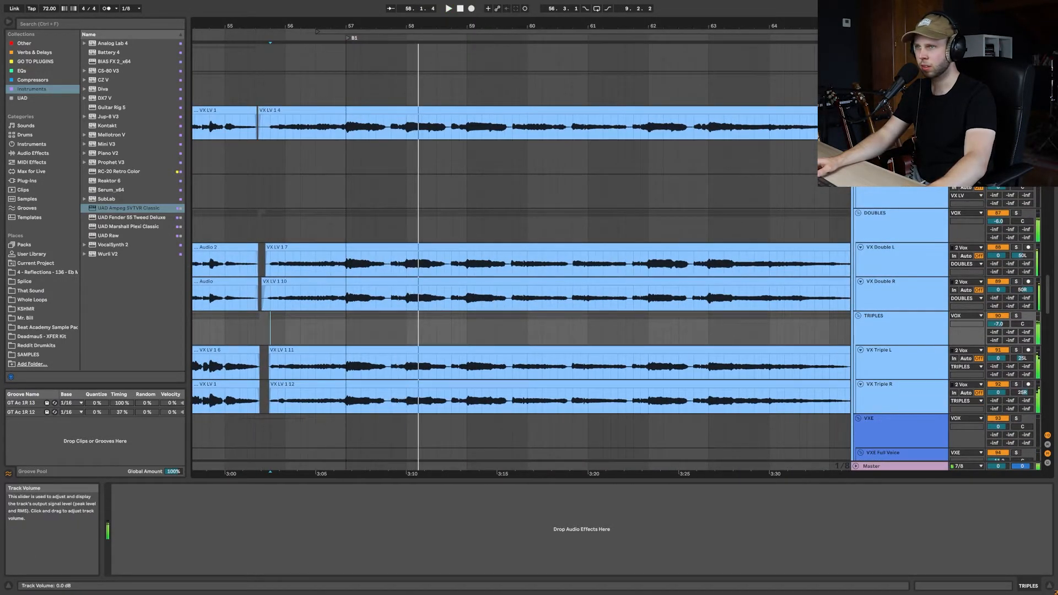
# Solo the VX LV 1 lead vocal, DOUBLES and TRIPLES, and play them into B1 from 56.4.1
pyautogui.click(1016, 110)
pyautogui.click(1017, 213)
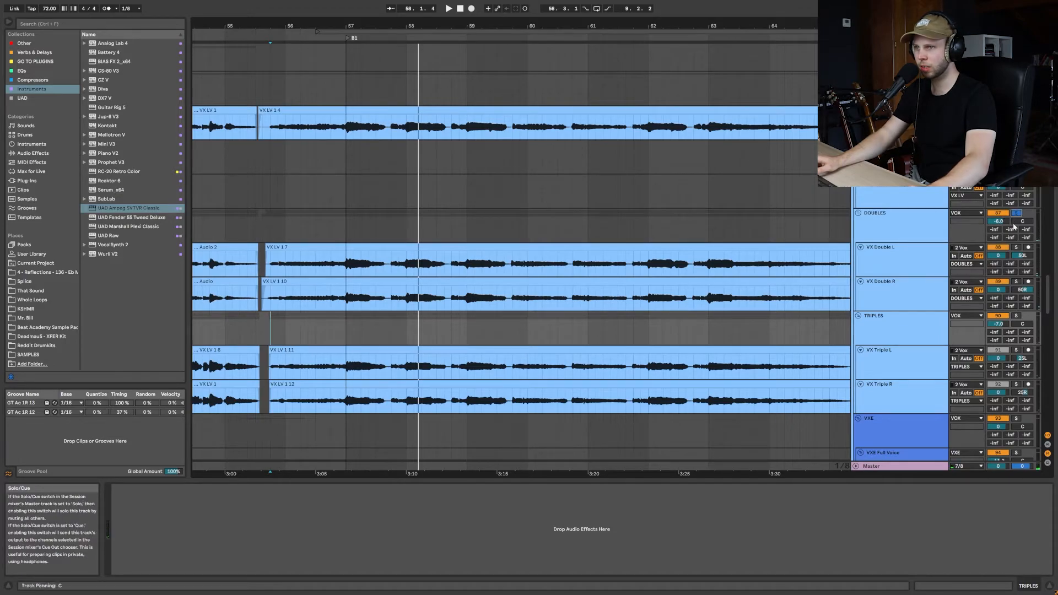
pyautogui.click(1016, 316)
pyautogui.click(332, 334)
pyautogui.press('space')
# Solo the VX Harm -oct tracks in HARMS BRIDGE and audition their start into B1 repeatedly from 56.4.1
pyautogui.scroll(-3, 459, 292)
pyautogui.scroll(-20, 460, 293)
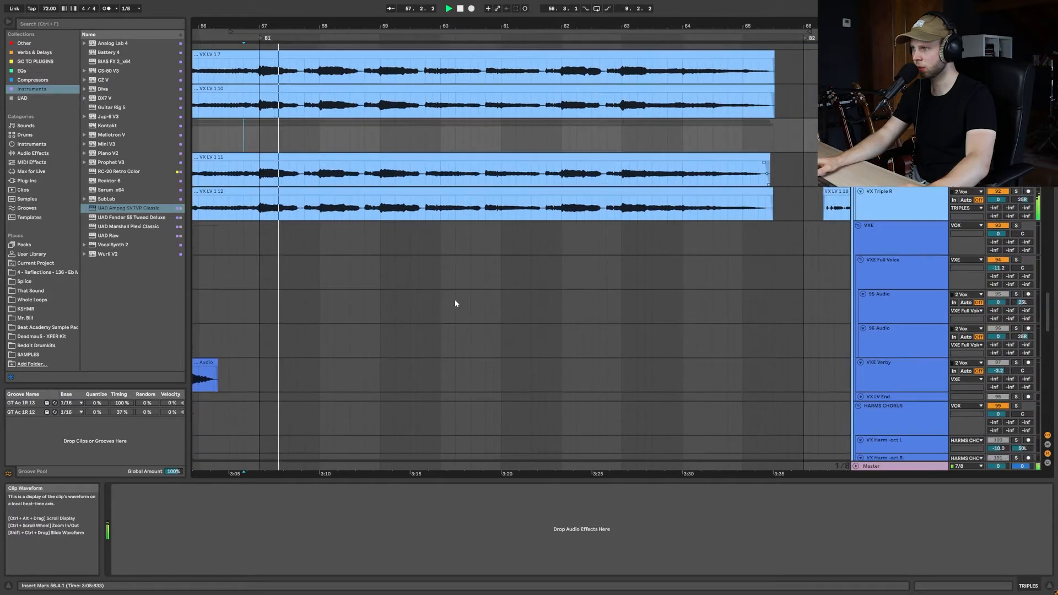
pyautogui.scroll(2, 469, 278)
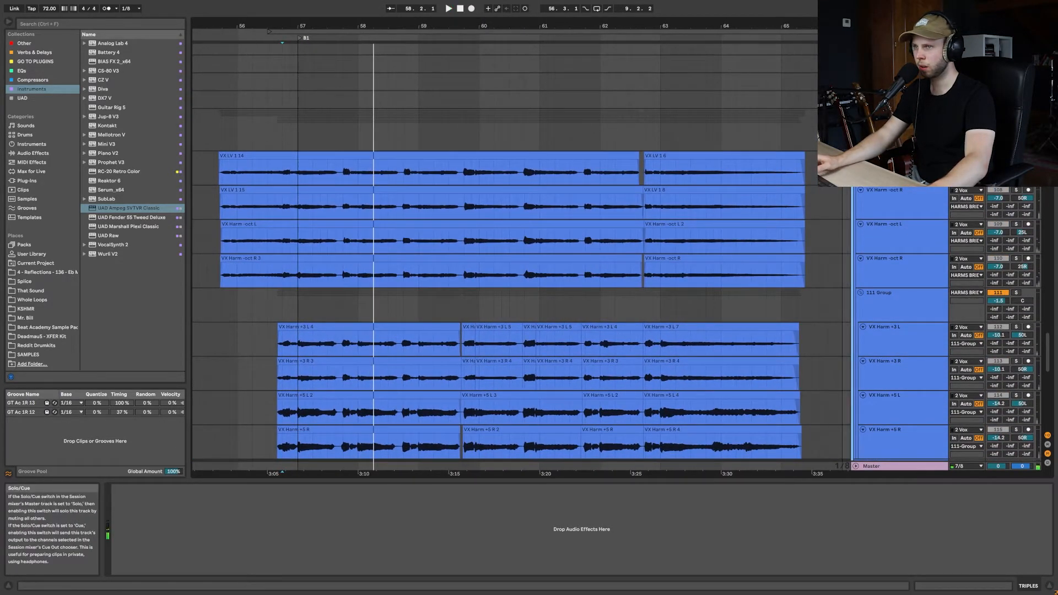
pyautogui.click(1016, 191)
pyautogui.click(295, 193)
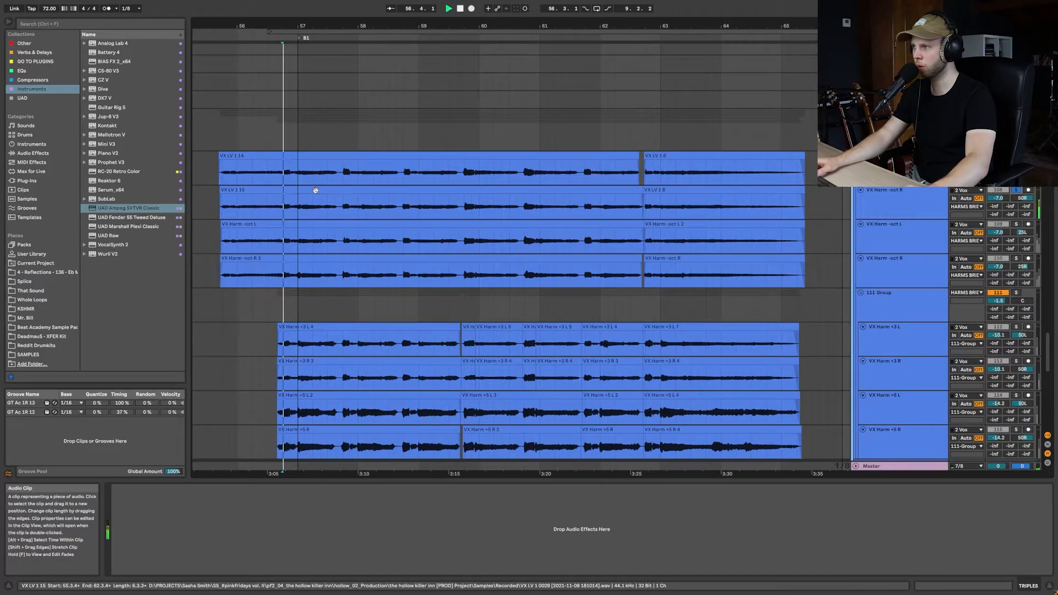
pyautogui.press('space')
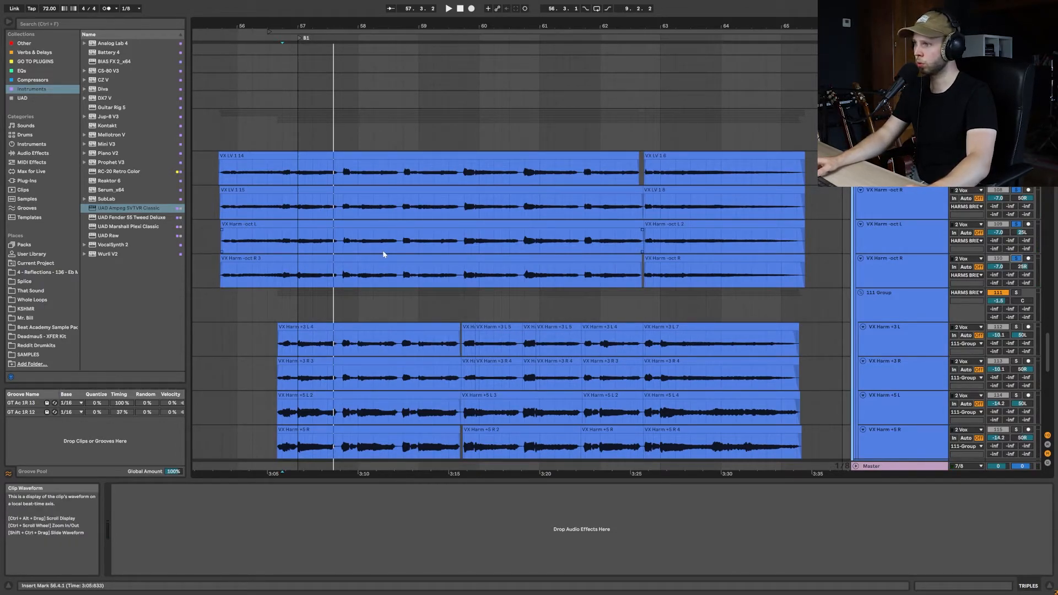
pyautogui.press('space')
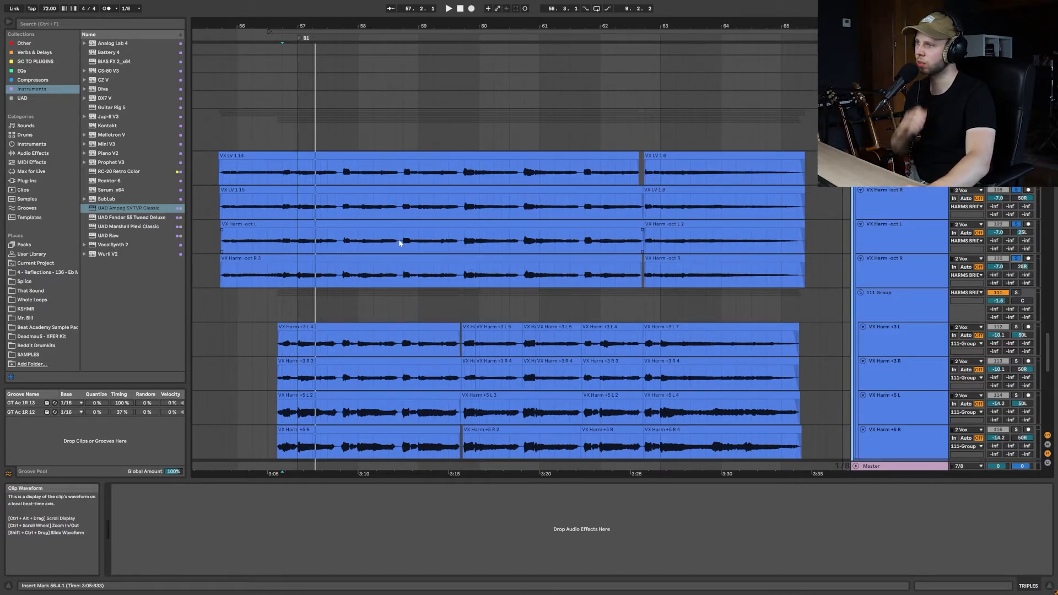
pyautogui.press('space')
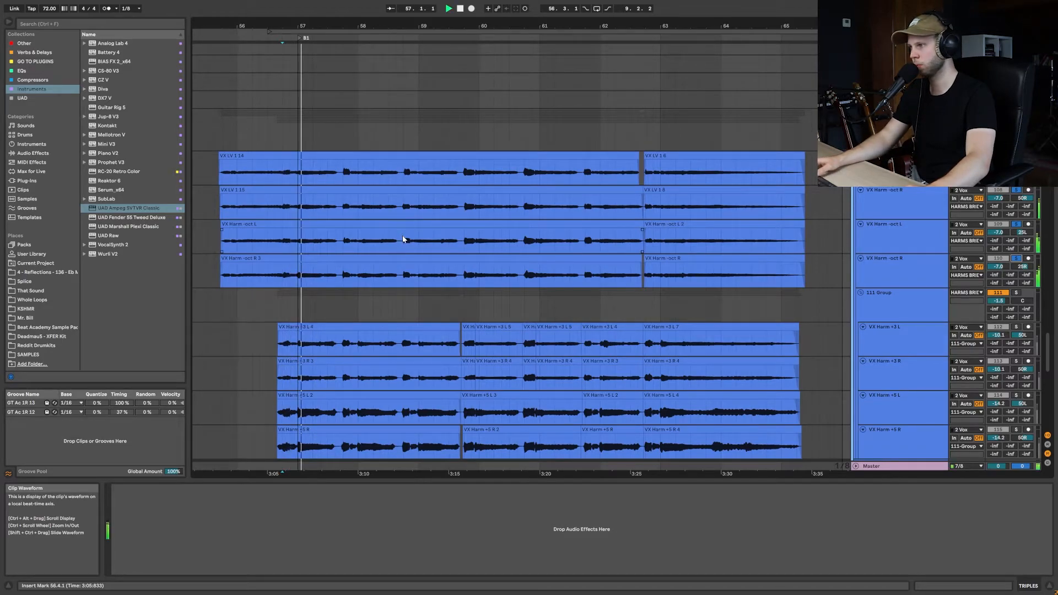
# Solo the VX Harm +3 L and R tracks and play them from the start of B1, continuing from 57.3.3
pyautogui.scroll(-4, 467, 246)
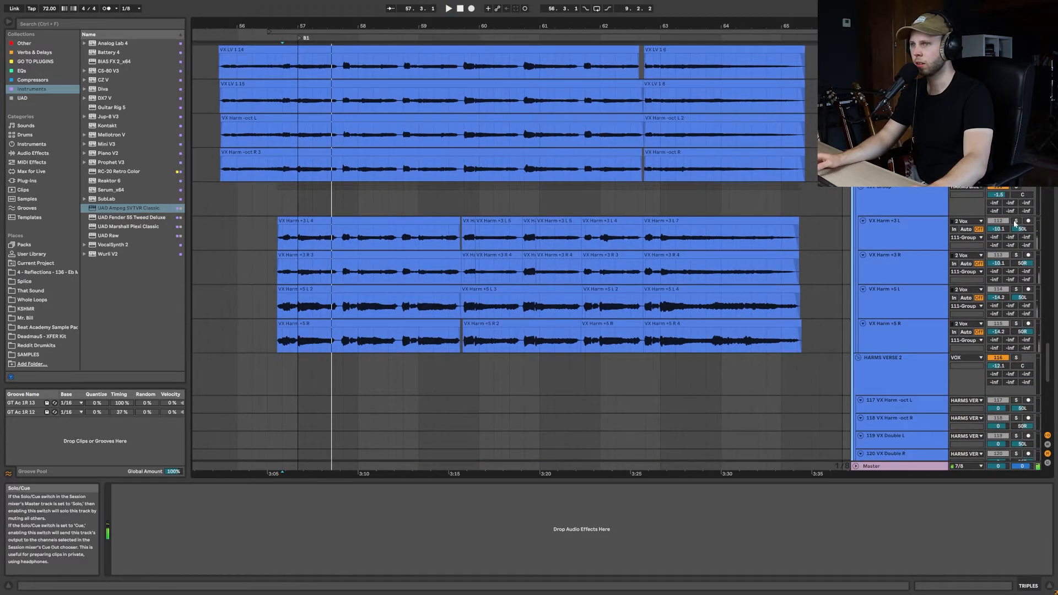
pyautogui.click(1015, 223)
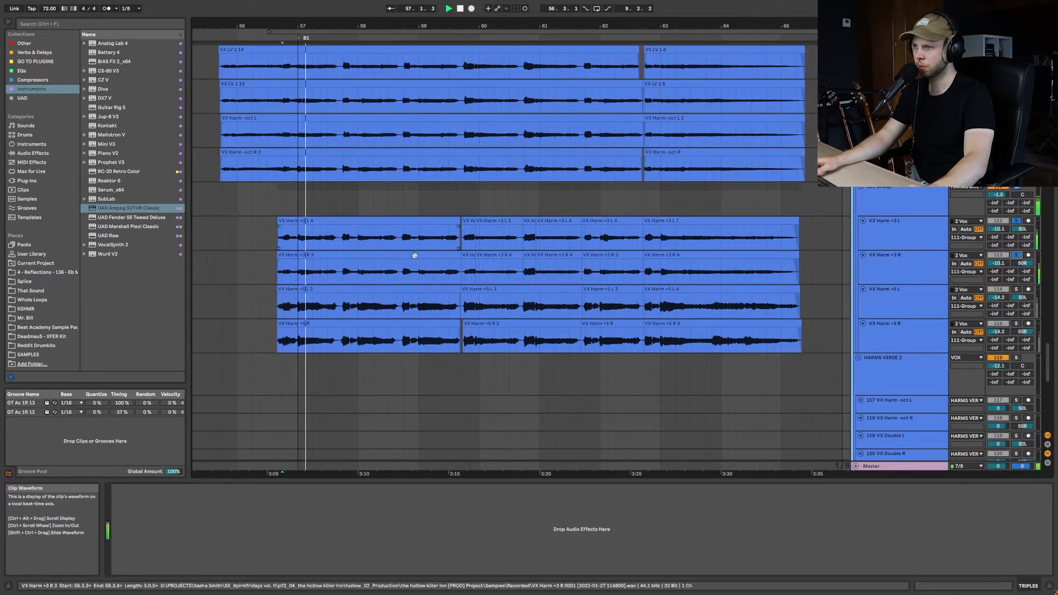
pyautogui.click(917, 229)
pyautogui.click(918, 214)
pyautogui.click(916, 237)
pyautogui.keyDown('shift'); pyautogui.click(915, 263); pyautogui.keyUp('shift')
pyautogui.click(1017, 222)
pyautogui.press('space')
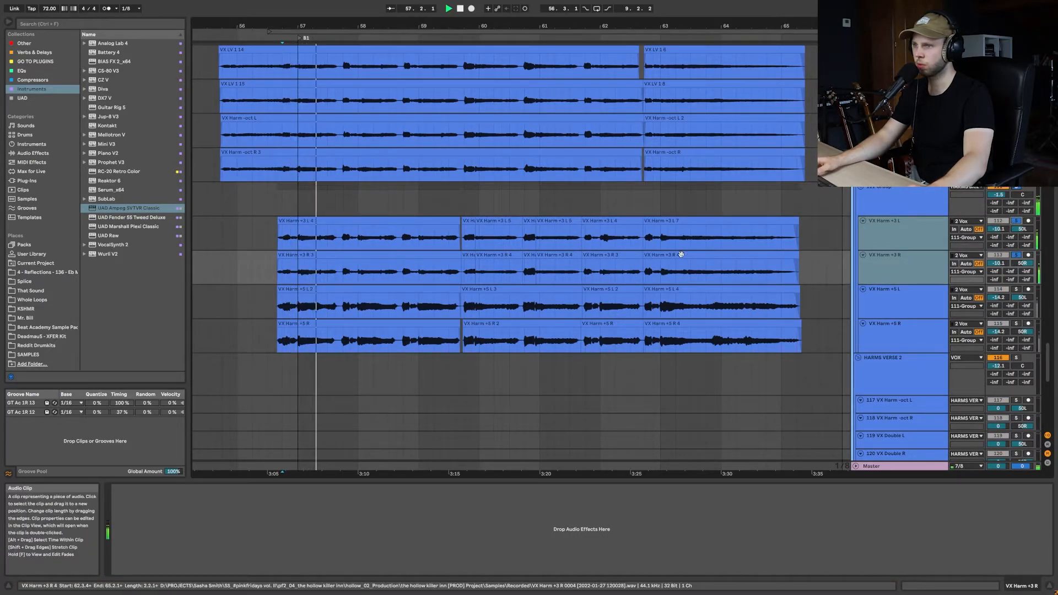
pyautogui.click(335, 238)
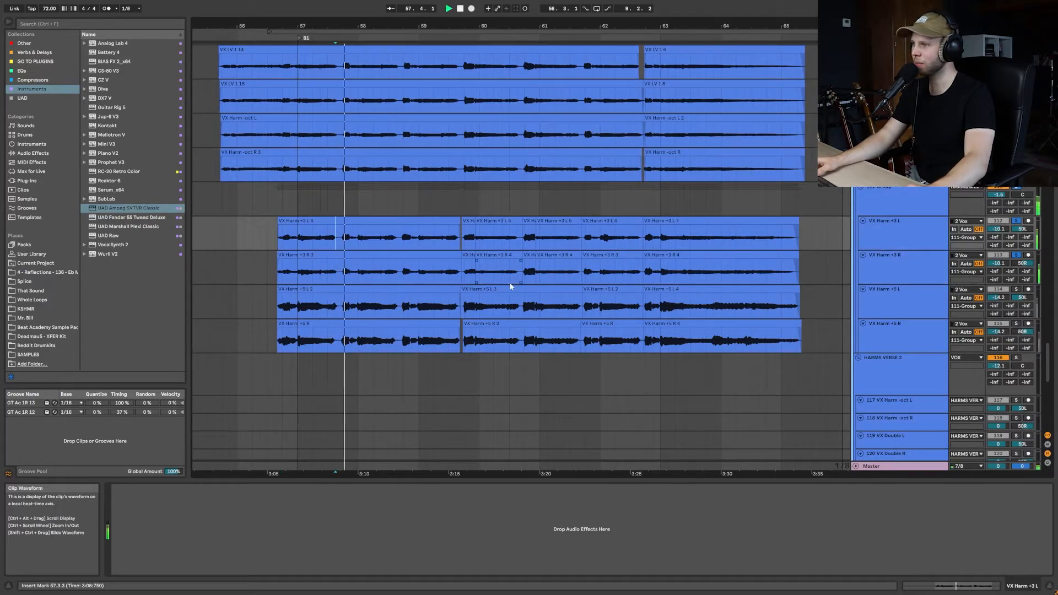
# Solo the VX Harm +5 L and R tracks instead and play them from 56.3.3
pyautogui.press('space')
pyautogui.click(904, 305)
pyautogui.keyDown('shift'); pyautogui.click(910, 333); pyautogui.keyUp('shift')
pyautogui.click(1016, 290)
pyautogui.click(278, 301)
pyautogui.click(276, 307)
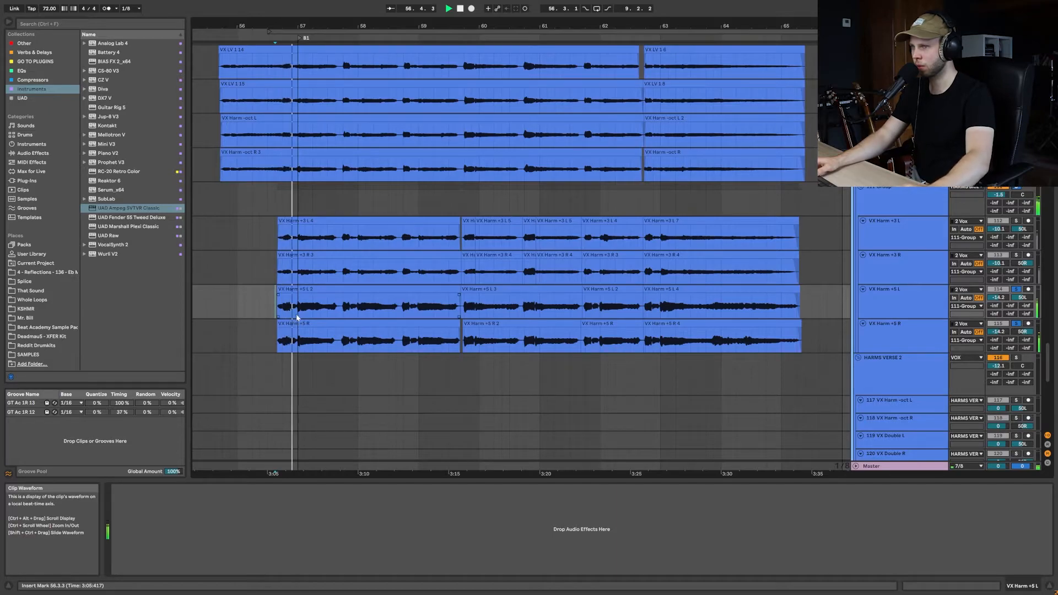
# Clear the solos on the +3 and +5 bridge harmony tracks and stop playback
pyautogui.click(885, 334)
pyautogui.keyDown('shift'); pyautogui.click(926, 230); pyautogui.keyUp('shift')
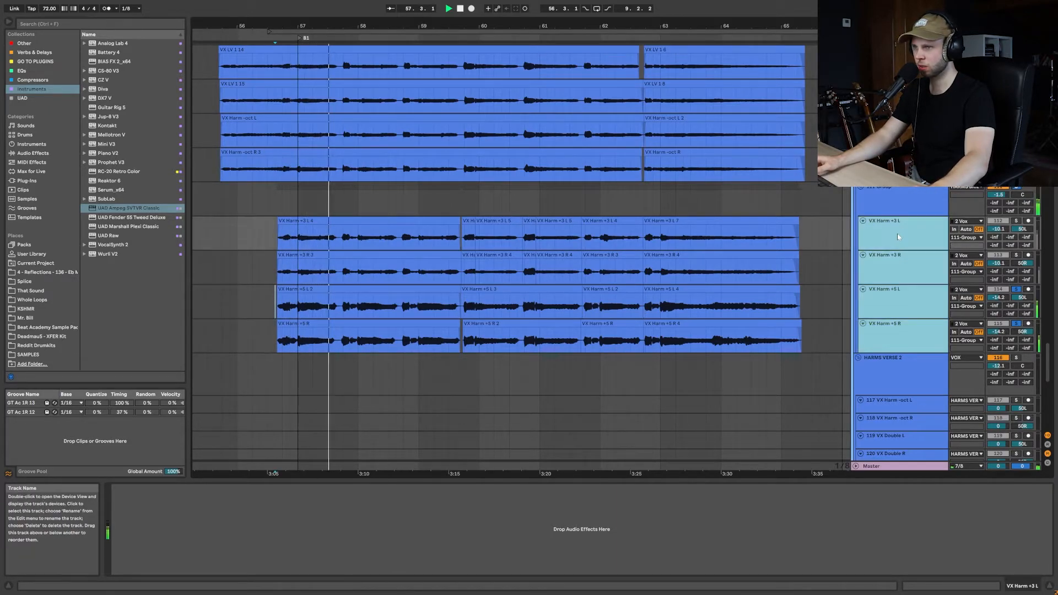
pyautogui.click(1017, 190)
pyautogui.press('space')
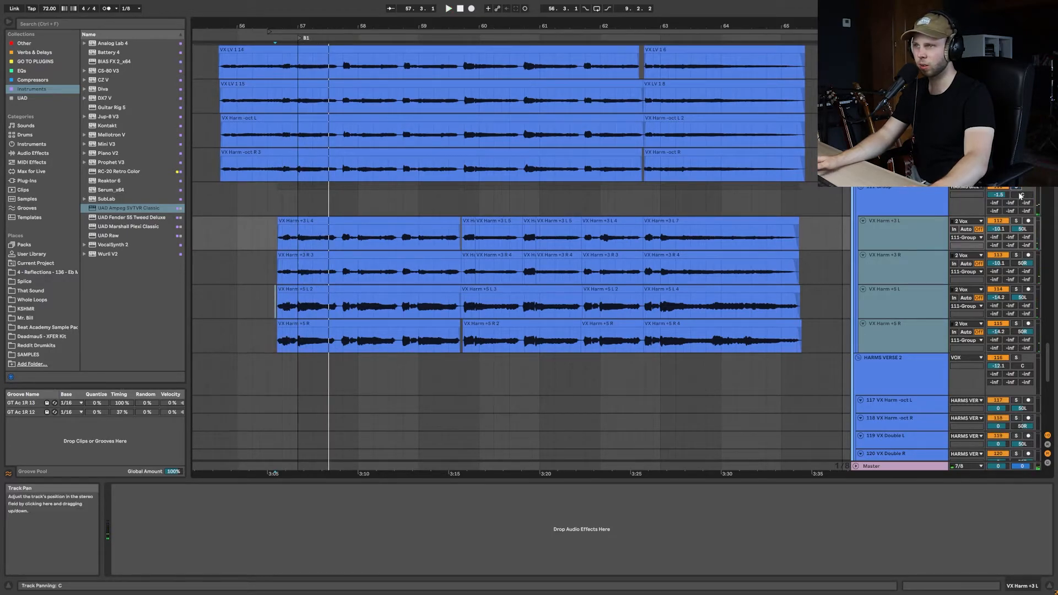
# Play the full vocal stack from 56.1.1 and inspect the tracks from DOUBLES down to HARMS BRIDGE
pyautogui.scroll(15, 1020, 194)
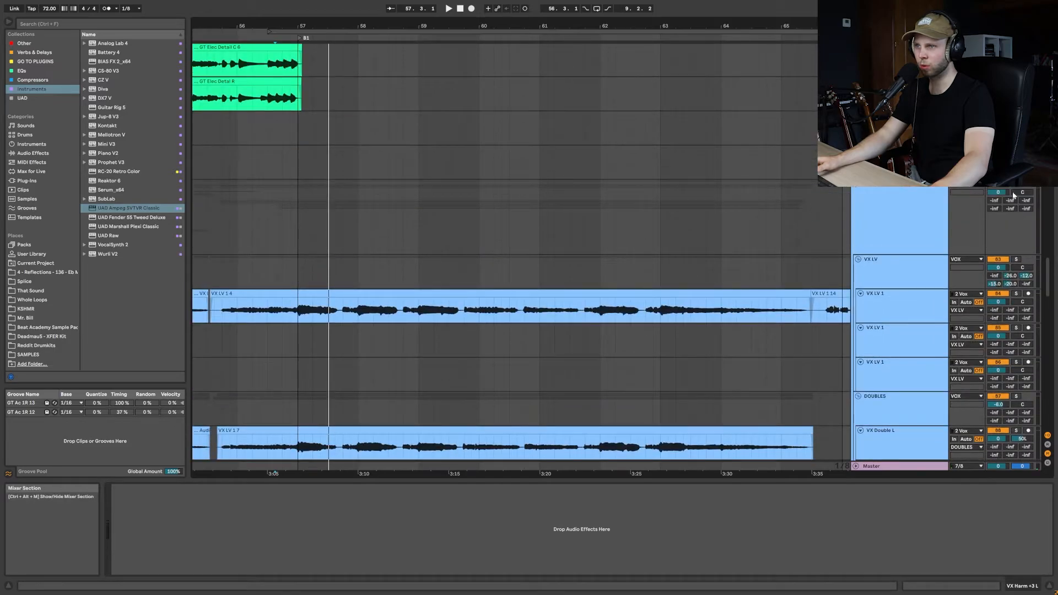
pyautogui.scroll(-5, 1011, 195)
pyautogui.click(237, 166)
pyautogui.press('space')
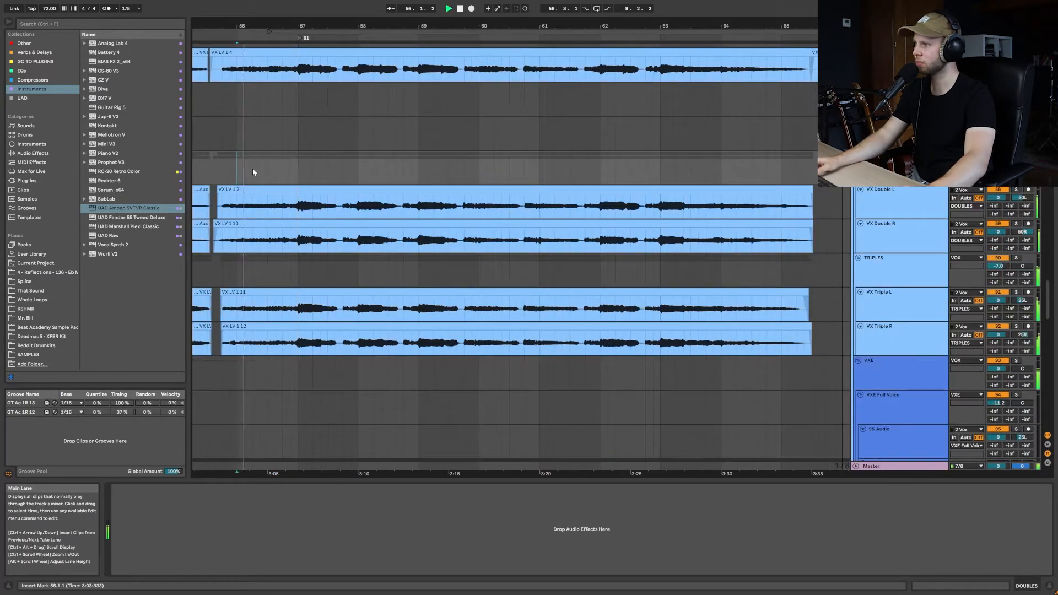
pyautogui.scroll(-2, 285, 193)
pyautogui.hscroll(-3, 285, 193)
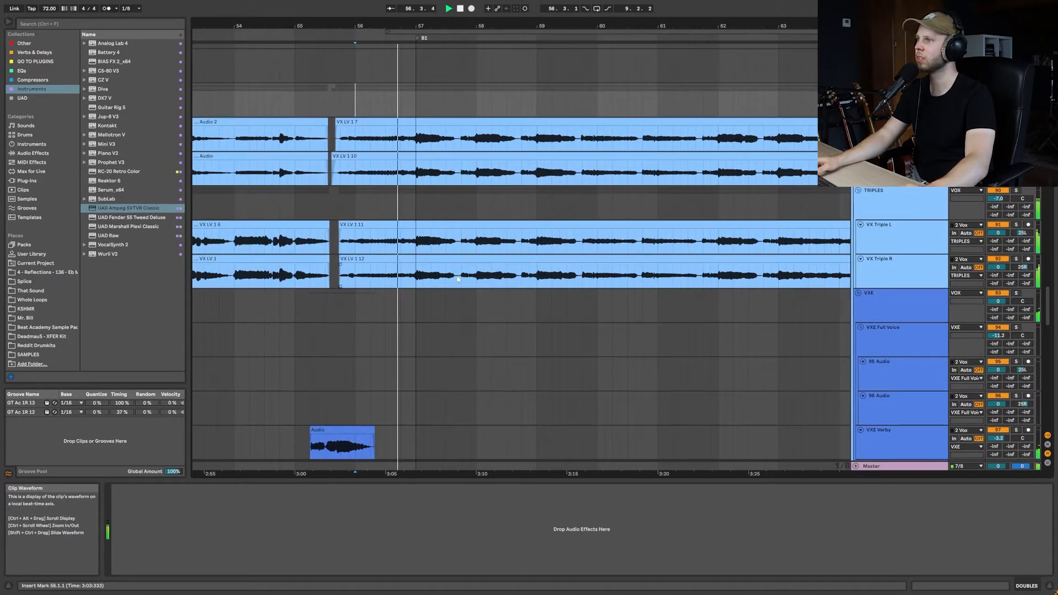
pyautogui.scroll(-10, 458, 279)
pyautogui.hscroll(2, 458, 279)
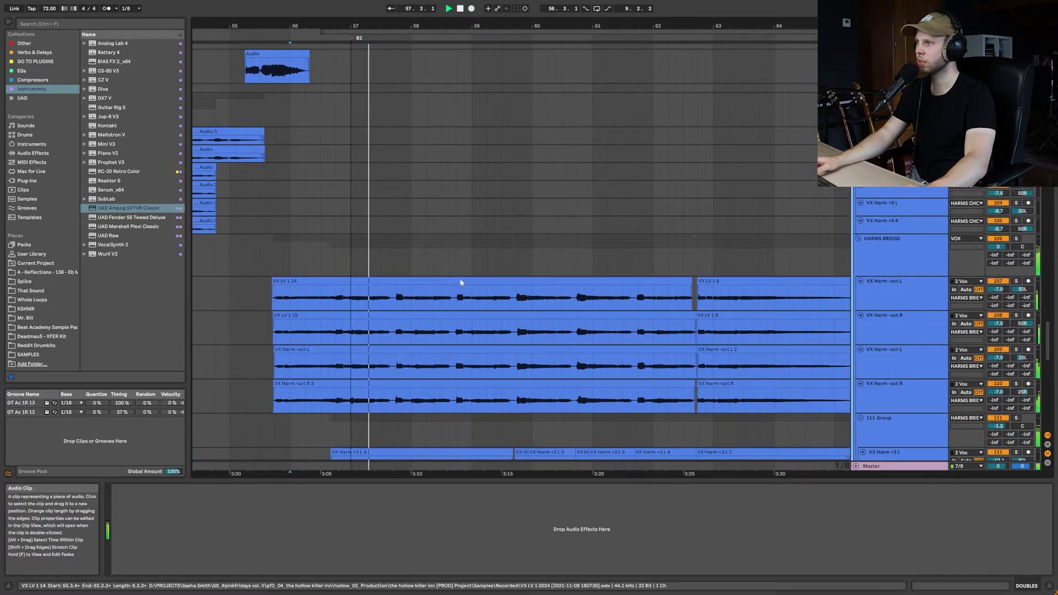
# Examine the +3, +5 and octave harmony clips across B1 while the full vocal stack plays
pyautogui.scroll(-10, 460, 281)
pyautogui.hscroll(2, 462, 281)
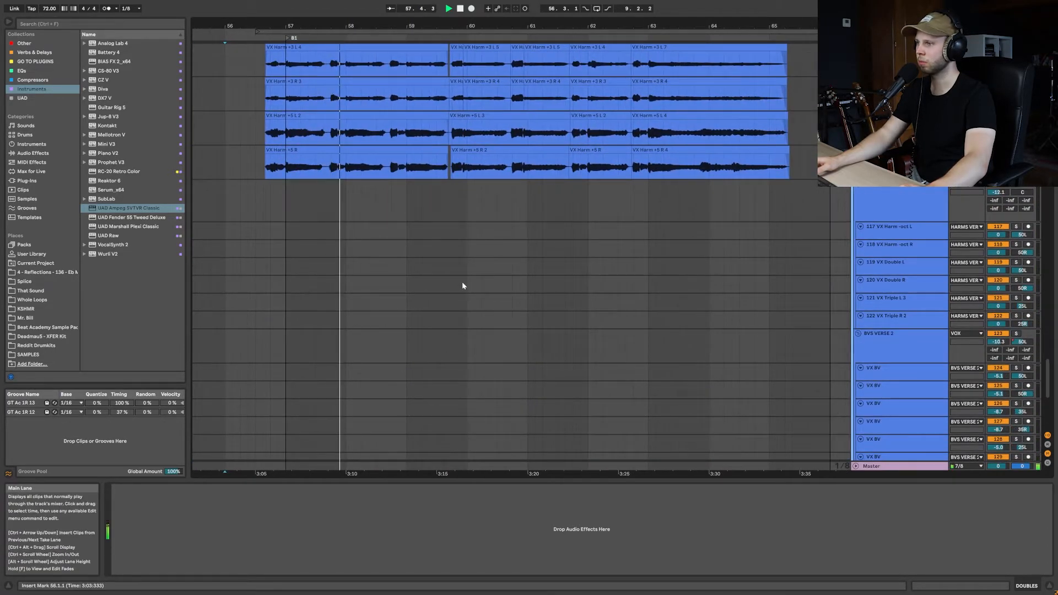
pyautogui.scroll(-5, 463, 284)
pyautogui.scroll(9, 464, 284)
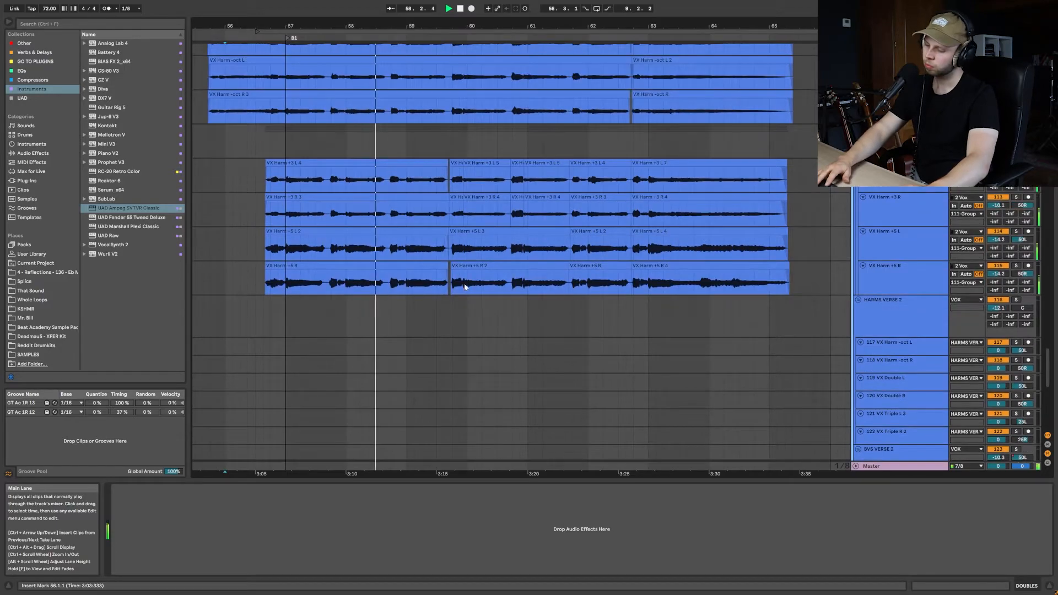
pyautogui.scroll(-3, 463, 285)
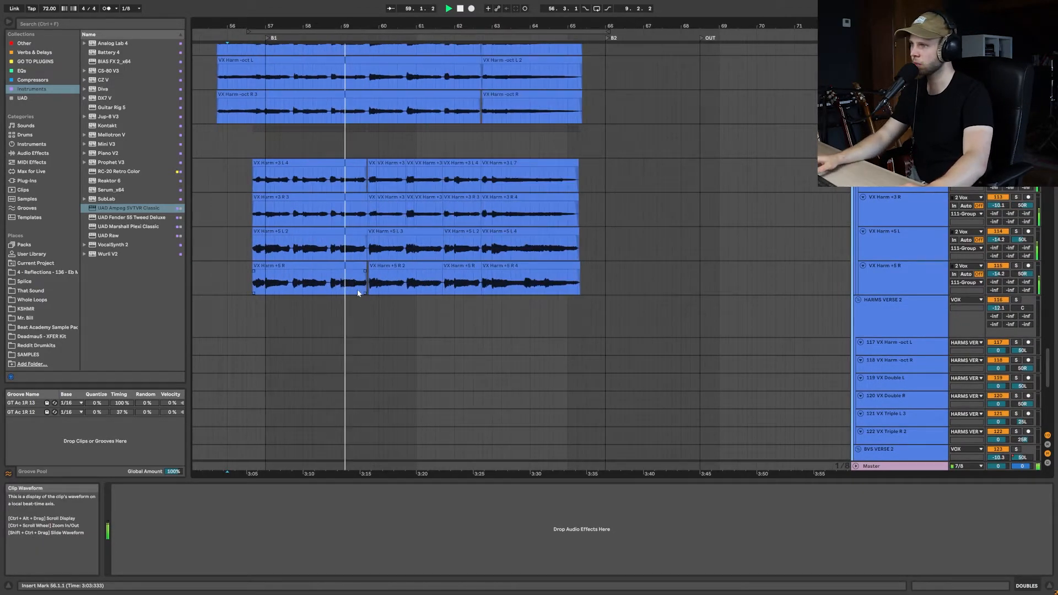
pyautogui.hscroll(-3, 357, 293)
pyautogui.scroll(4, 357, 293)
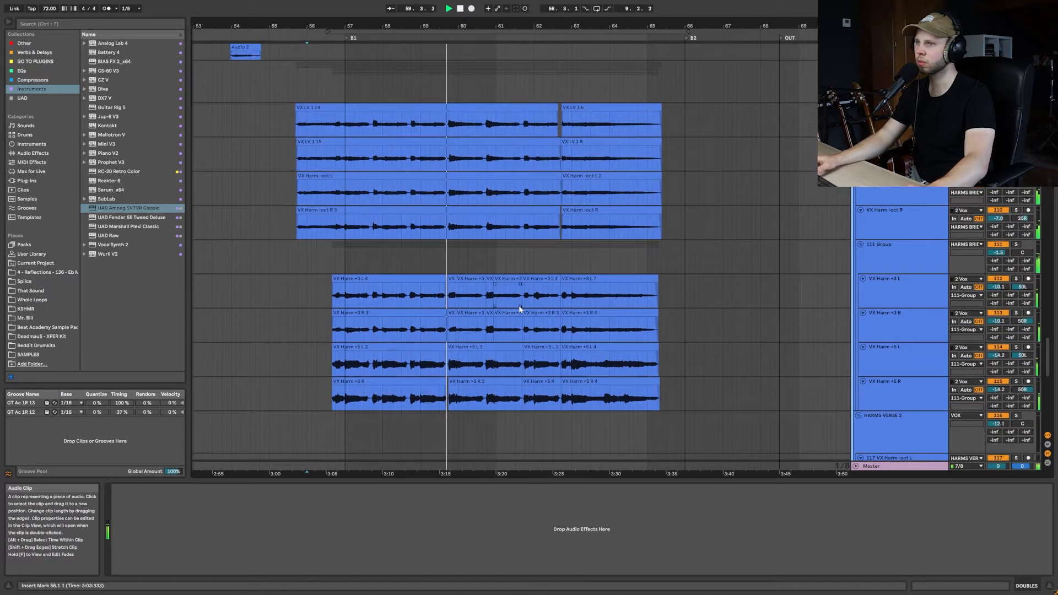
# Solo the GT Elec Springy guitar track and play its B1 part from 56.4.3
pyautogui.scroll(15, 544, 298)
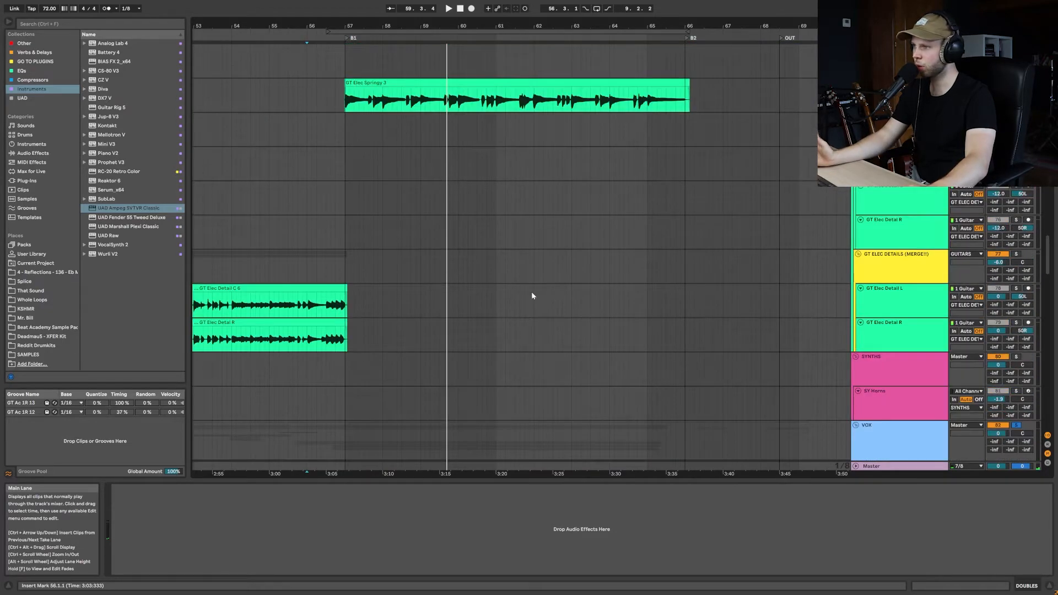
pyautogui.scroll(4, 531, 296)
pyautogui.click(339, 228)
pyautogui.click(339, 227)
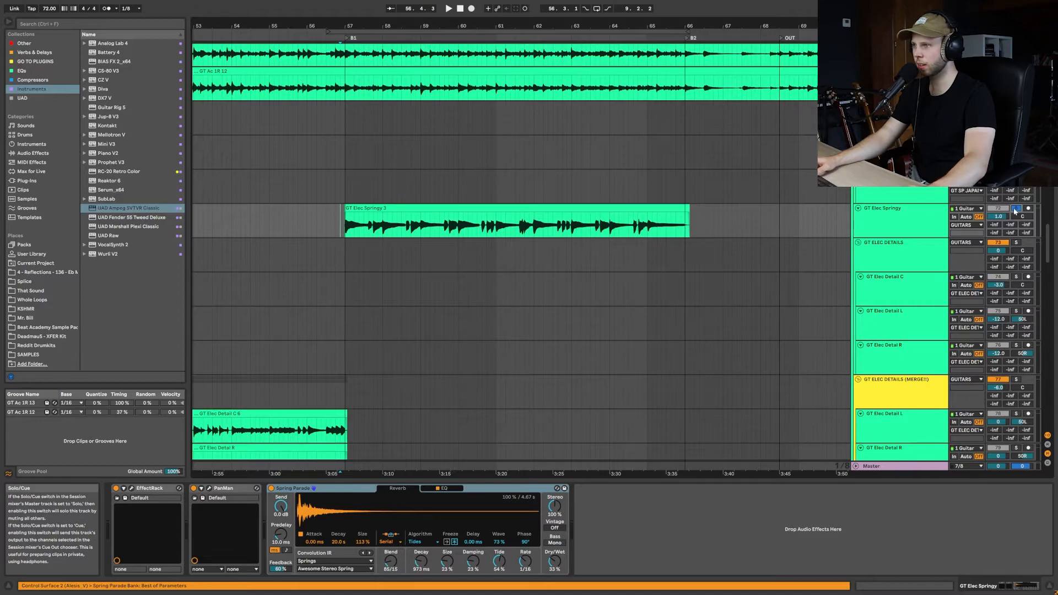
pyautogui.press('space')
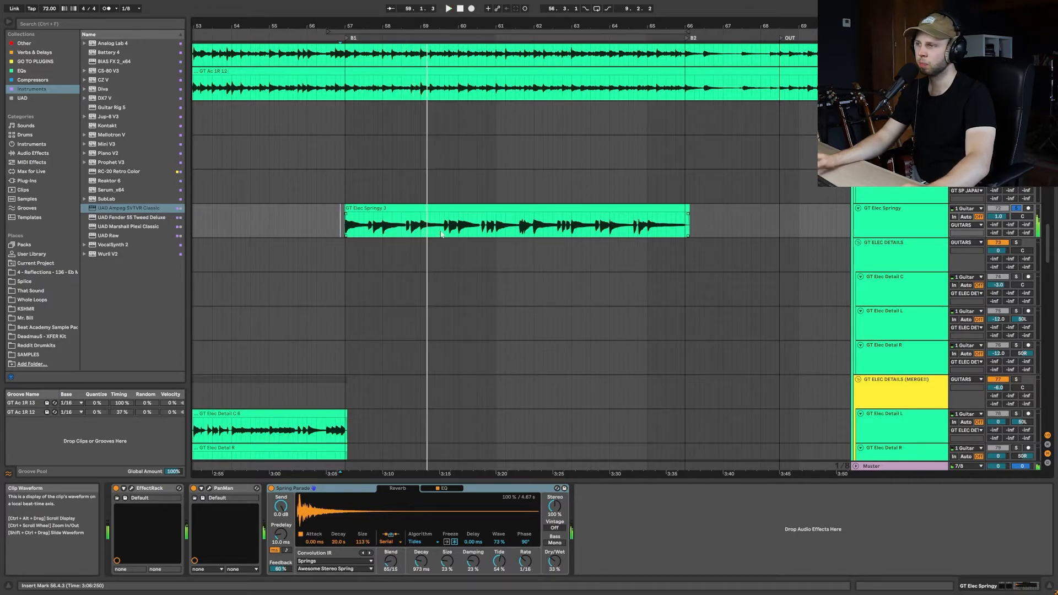
# Play the guitars from 56.3.3 and clear the solo on the GT Elec Springy track
pyautogui.press('space')
pyautogui.click(429, 207)
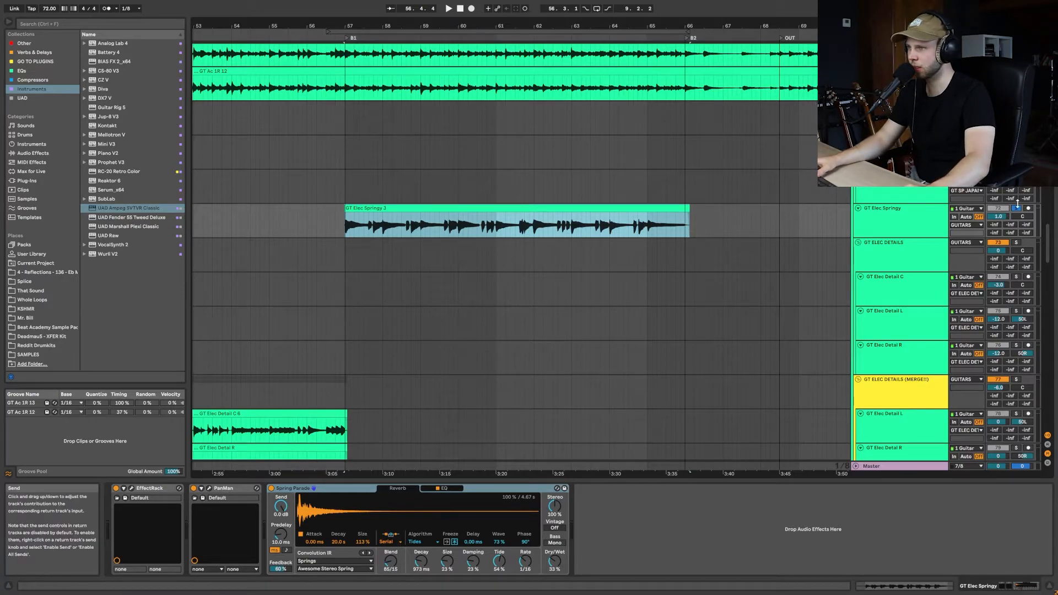
pyautogui.scroll(3, 360, 130)
pyautogui.click(331, 127)
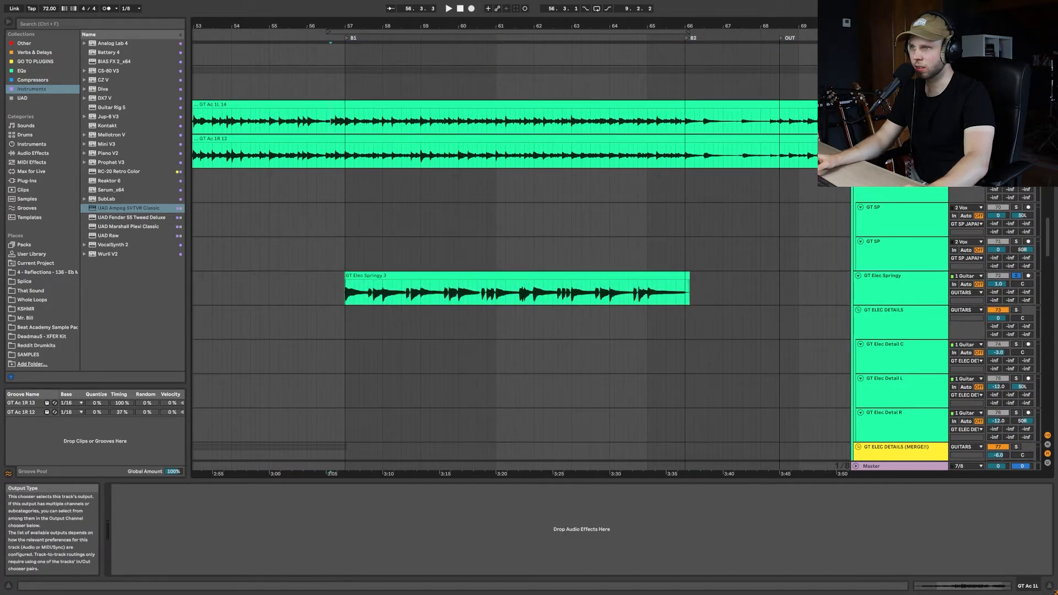
pyautogui.press('space')
pyautogui.click(1017, 276)
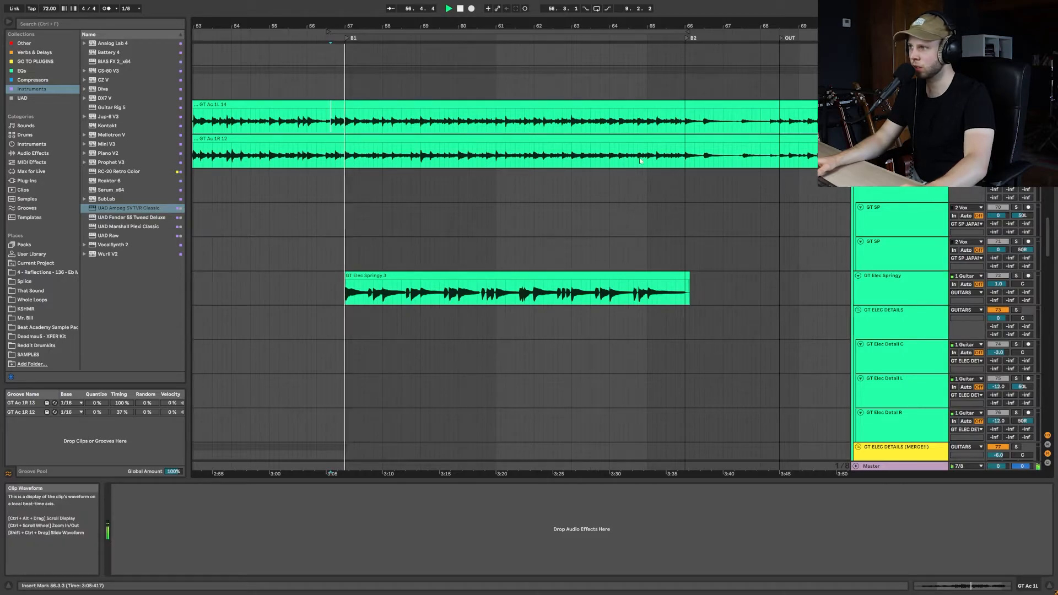
# Stop playback and solo the whole BASS and GUITARS groups in place of the individual track solos
pyautogui.scroll(7, 558, 207)
pyautogui.scroll(10, 593, 194)
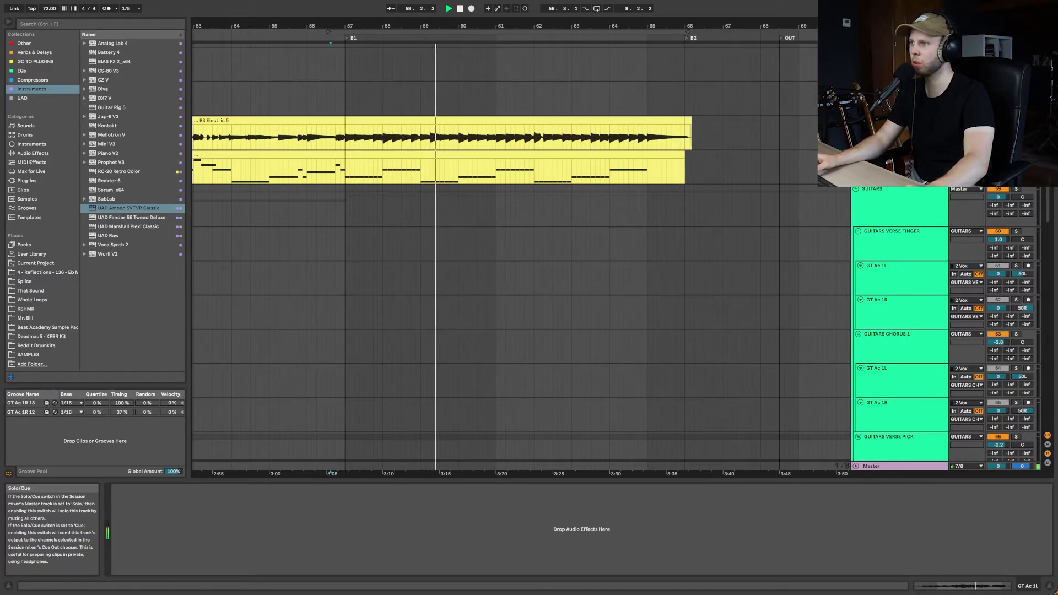
pyautogui.scroll(5, 557, 248)
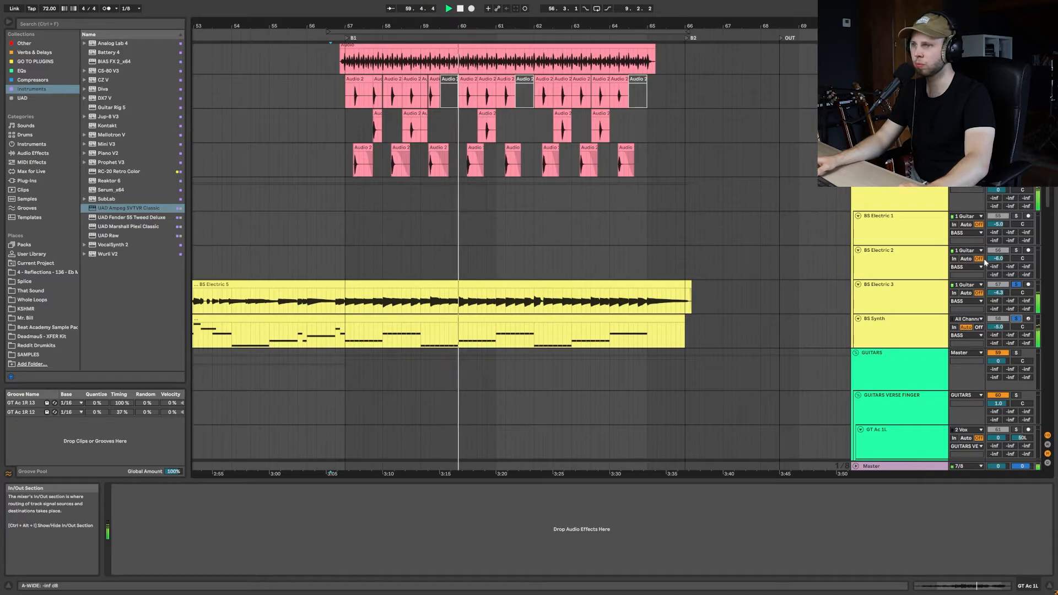
pyautogui.scroll(-8, 965, 193)
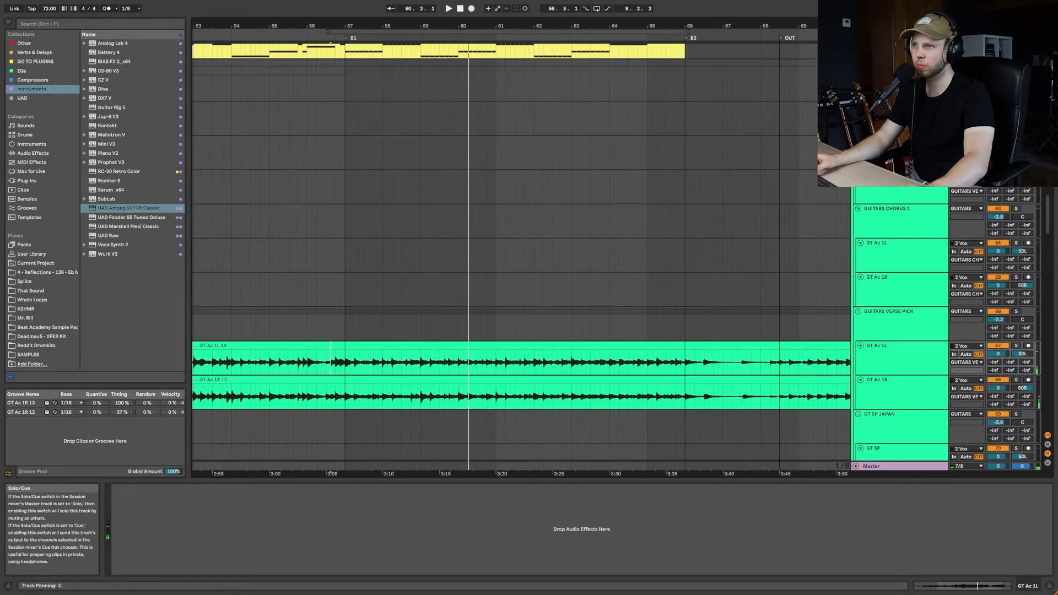
pyautogui.scroll(5, 965, 193)
pyautogui.scroll(1, 558, 248)
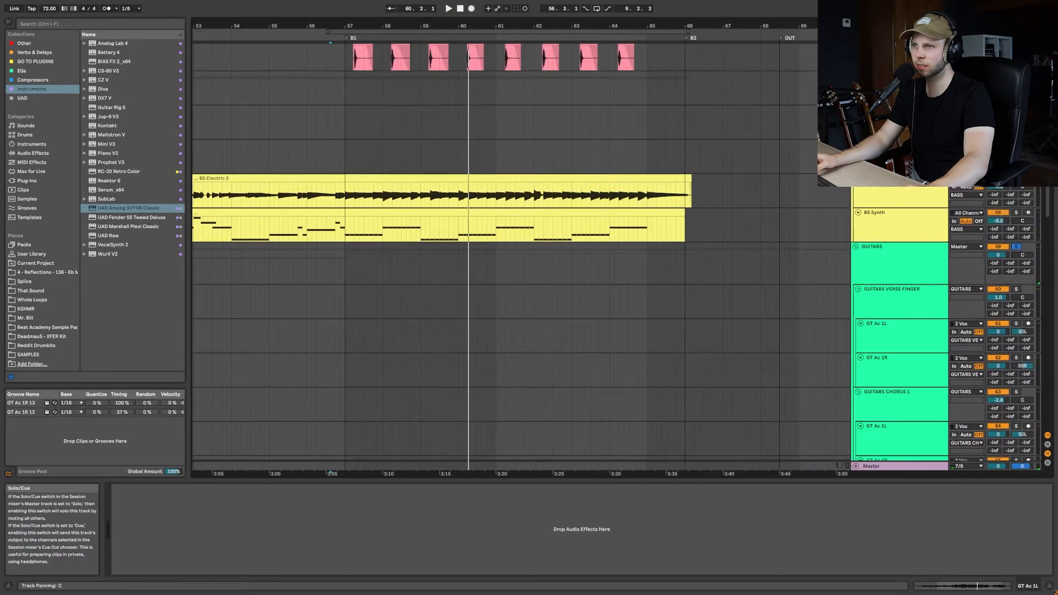
# Play the combined bass and guitar groups from 55.4.1 to hear the GT Elec Springy part enter in B1
pyautogui.scroll(-10, 341, 254)
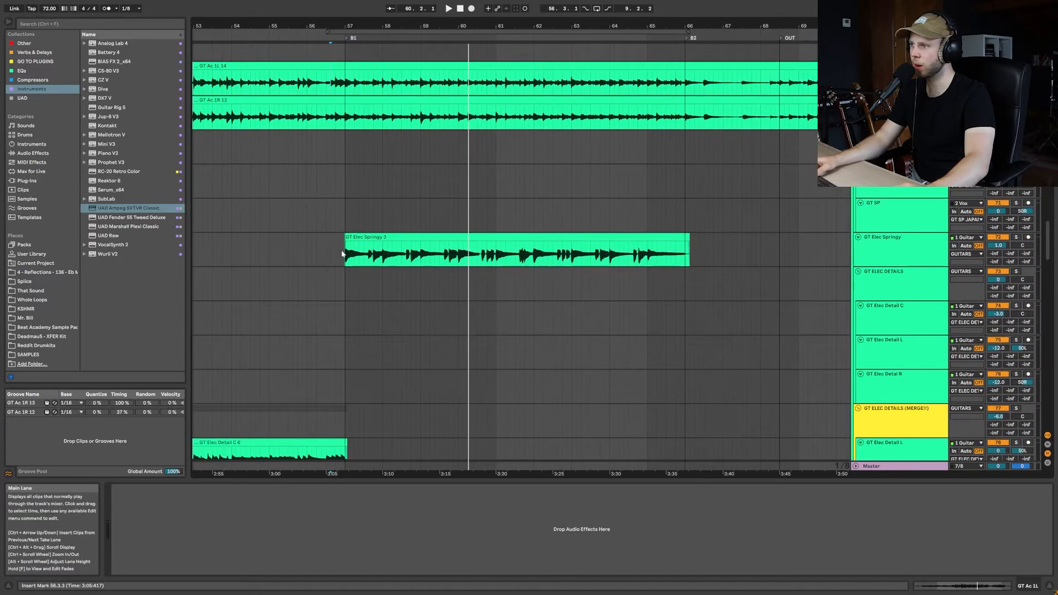
pyautogui.click(298, 253)
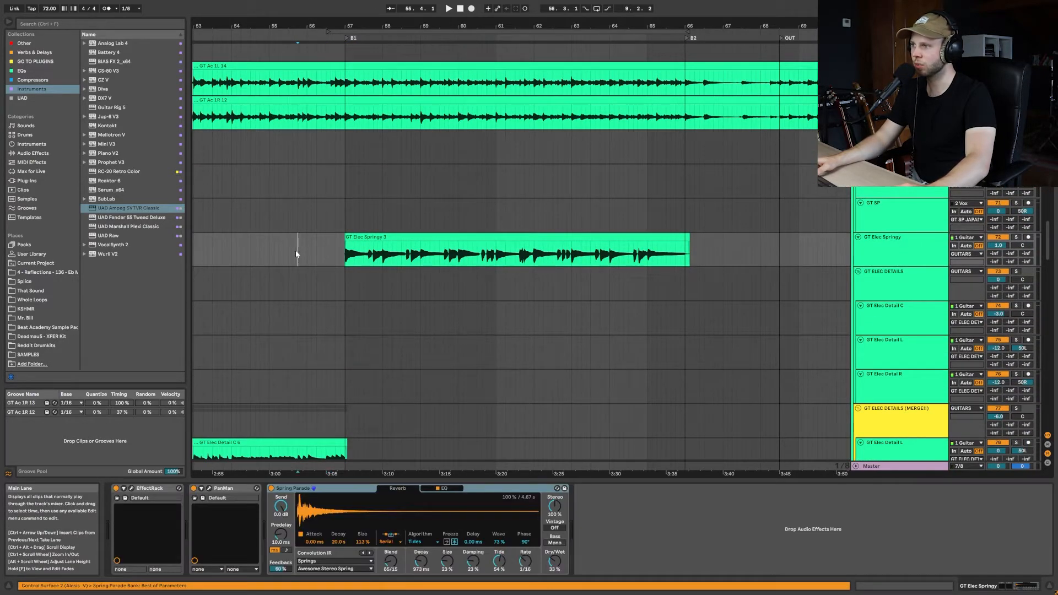
pyautogui.press('space')
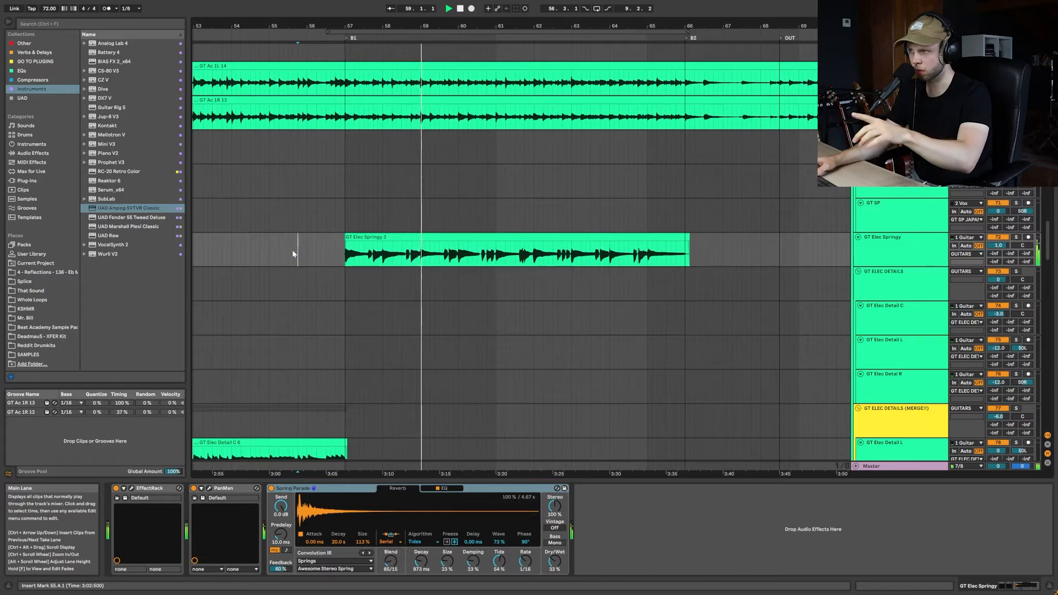
pyautogui.press('space')
# Play the bass, guitars and vocals together from 56.4.3, and return to the GT Elec Springy track
pyautogui.scroll(-10, 789, 206)
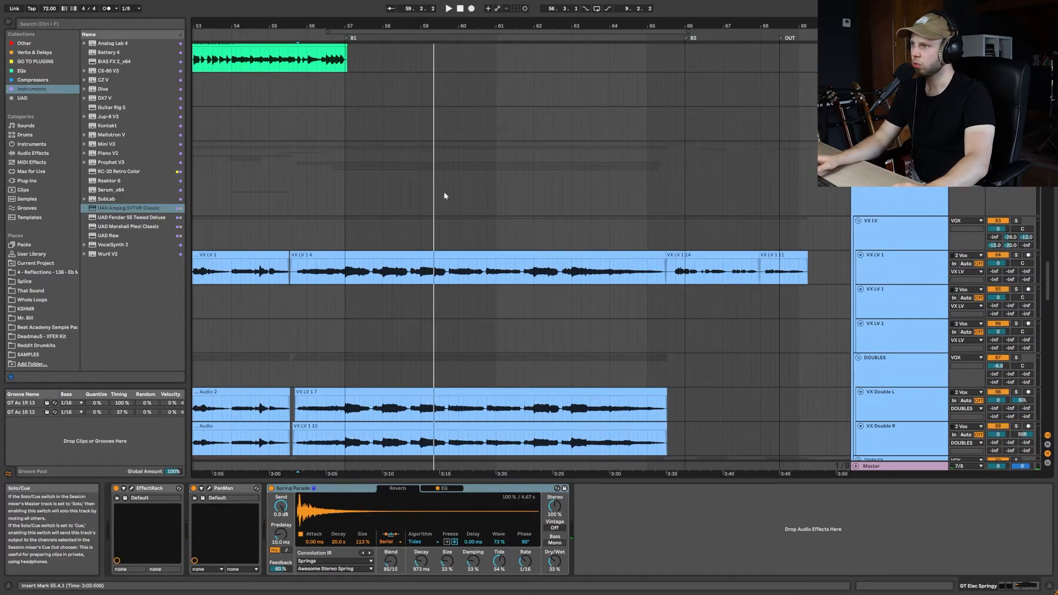
pyautogui.click(342, 204)
pyautogui.press('space')
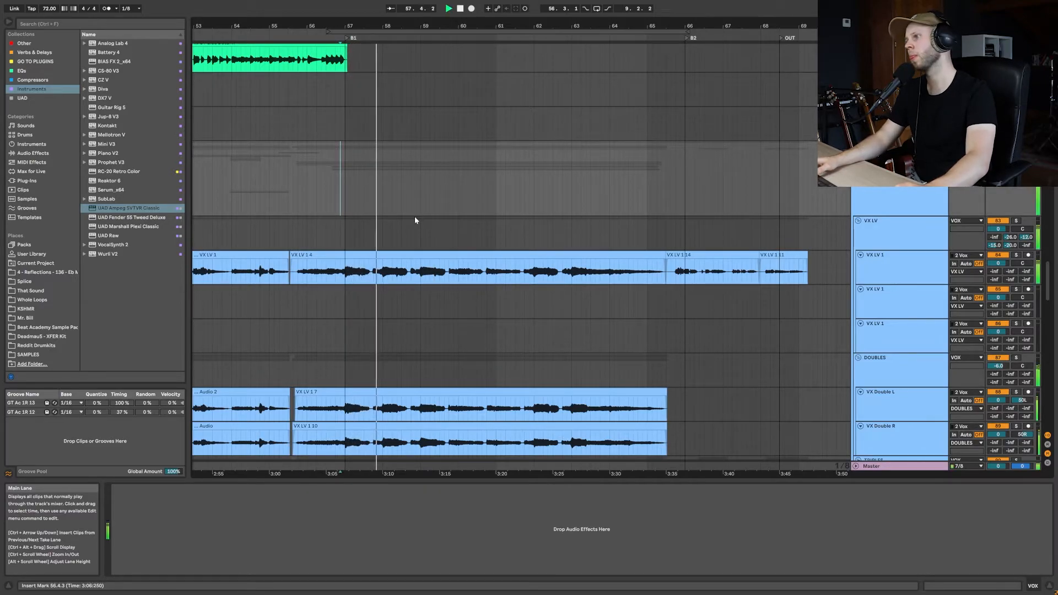
pyautogui.scroll(5, 500, 240)
pyautogui.scroll(6, 500, 241)
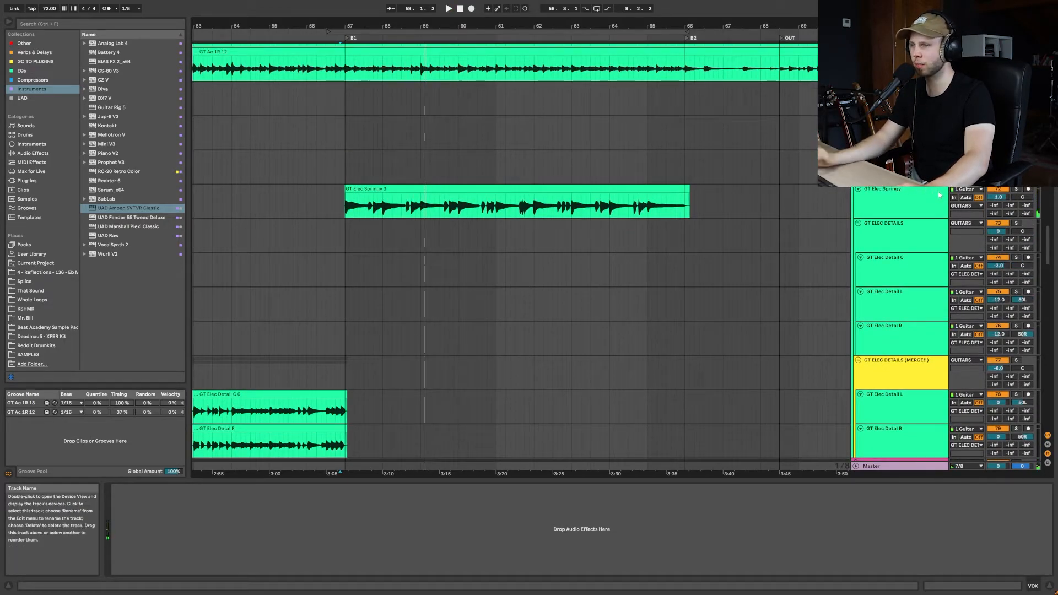
pyautogui.click(925, 203)
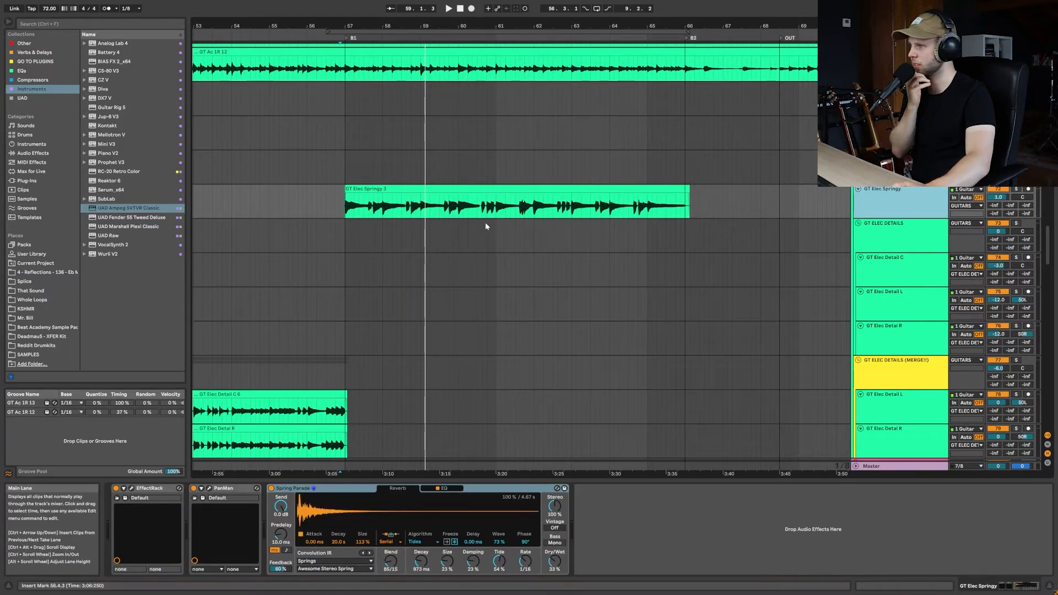
# Go to the drum tracks and briefly play from the ride cymbal clip just before B1
pyautogui.scroll(12, 485, 223)
pyautogui.scroll(15, 506, 233)
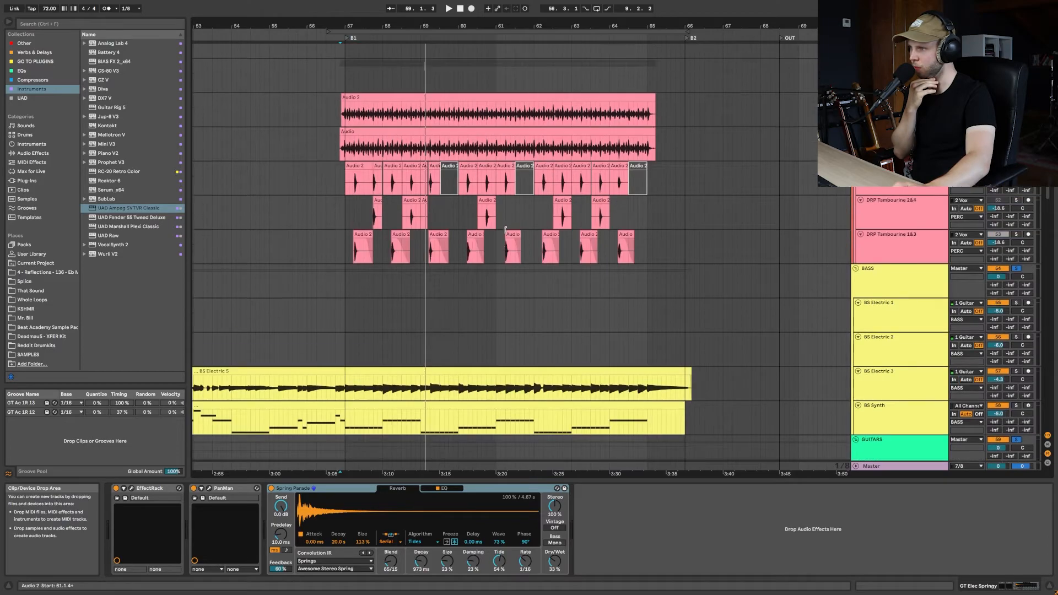
pyautogui.scroll(8, 404, 220)
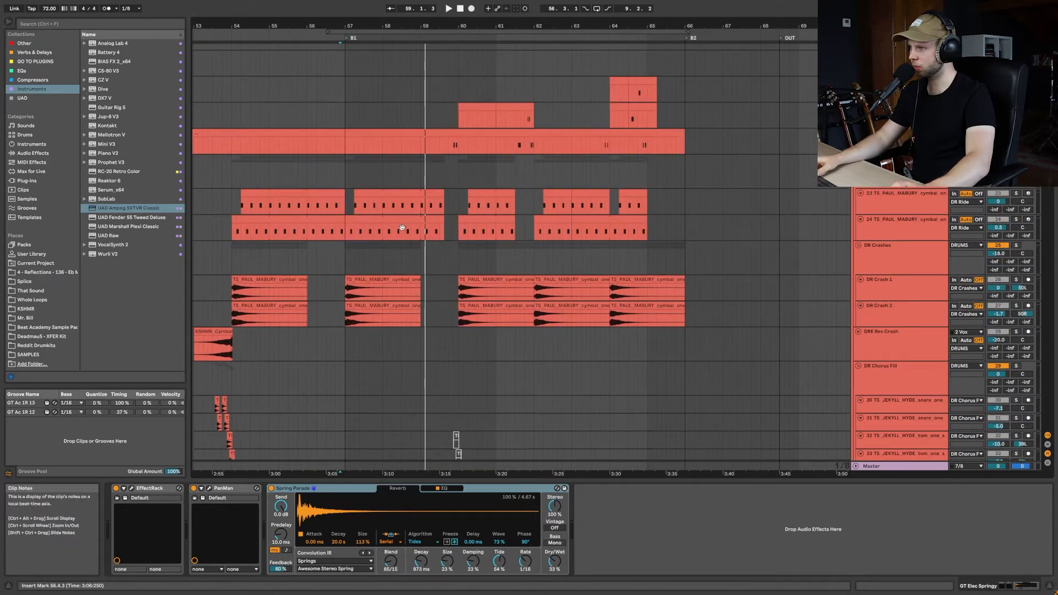
pyautogui.click(366, 218)
pyautogui.press('space')
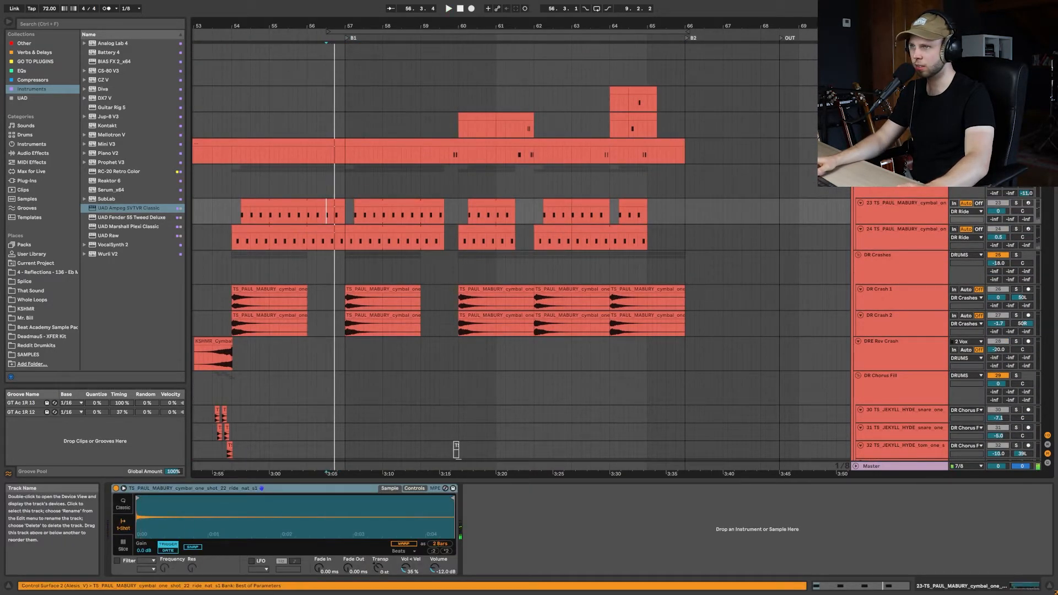
pyautogui.press('space')
# Solo the drums, play from 55.4.3, and inspect the tracks from the chorus kicks down to the shakers
pyautogui.scroll(10, 366, 218)
pyautogui.scroll(5, 1016, 275)
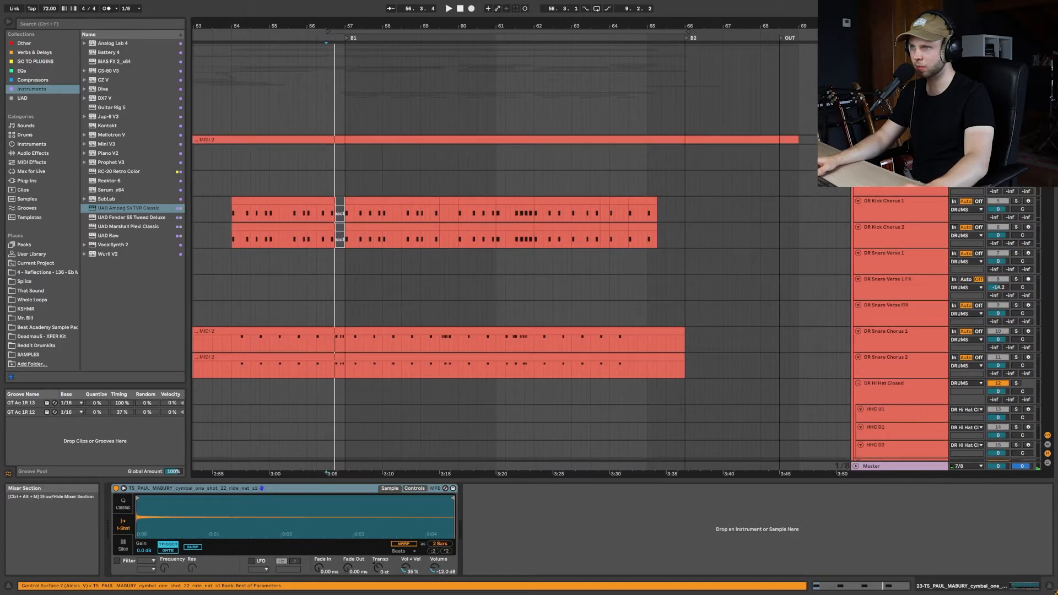
pyautogui.click(303, 239)
pyautogui.press('space')
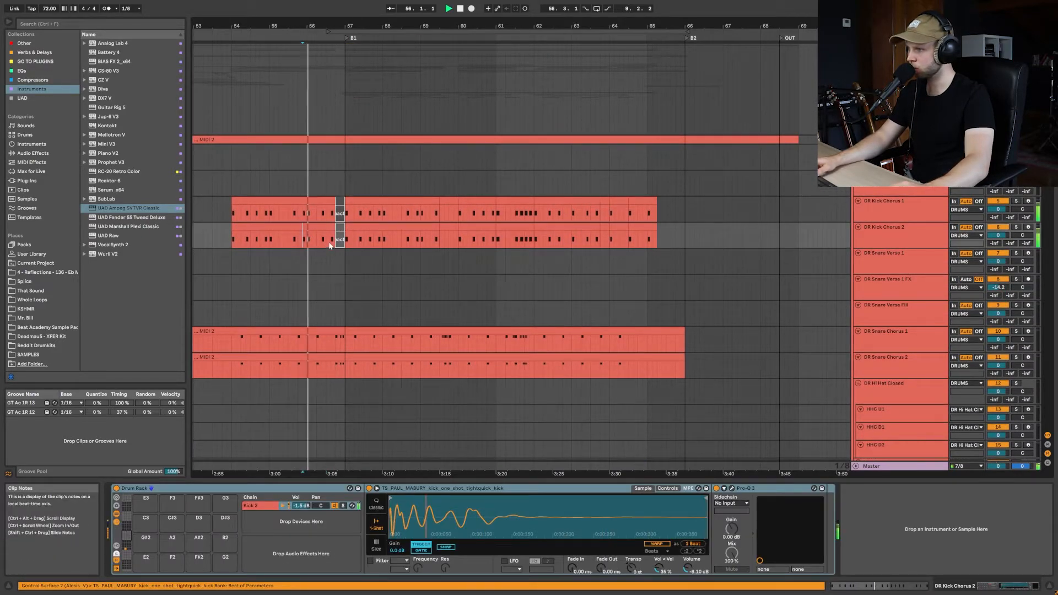
pyautogui.scroll(-7, 334, 243)
pyautogui.scroll(-1, 334, 244)
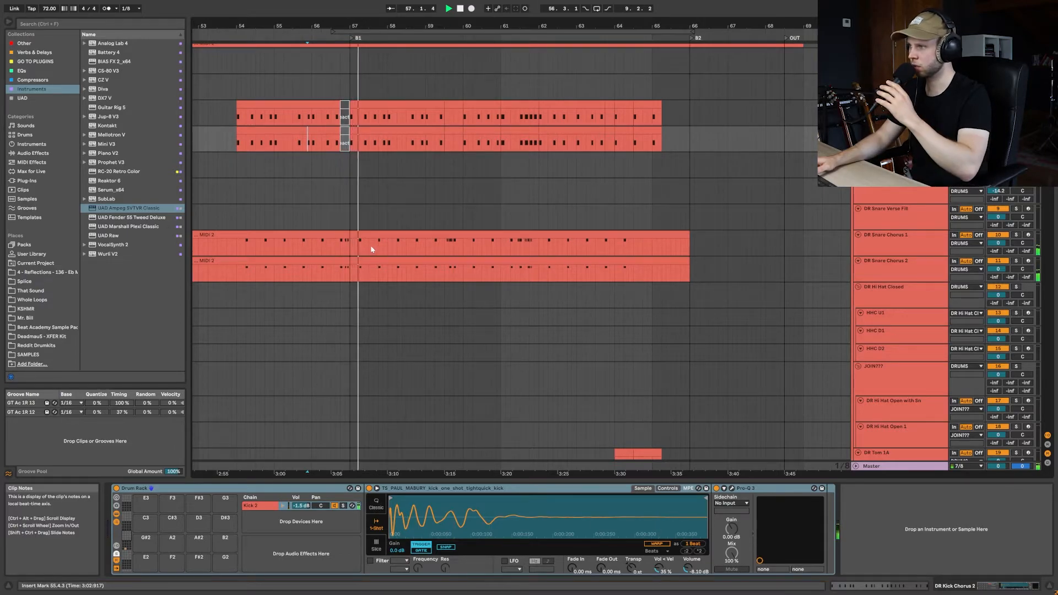
pyautogui.scroll(-5, 371, 249)
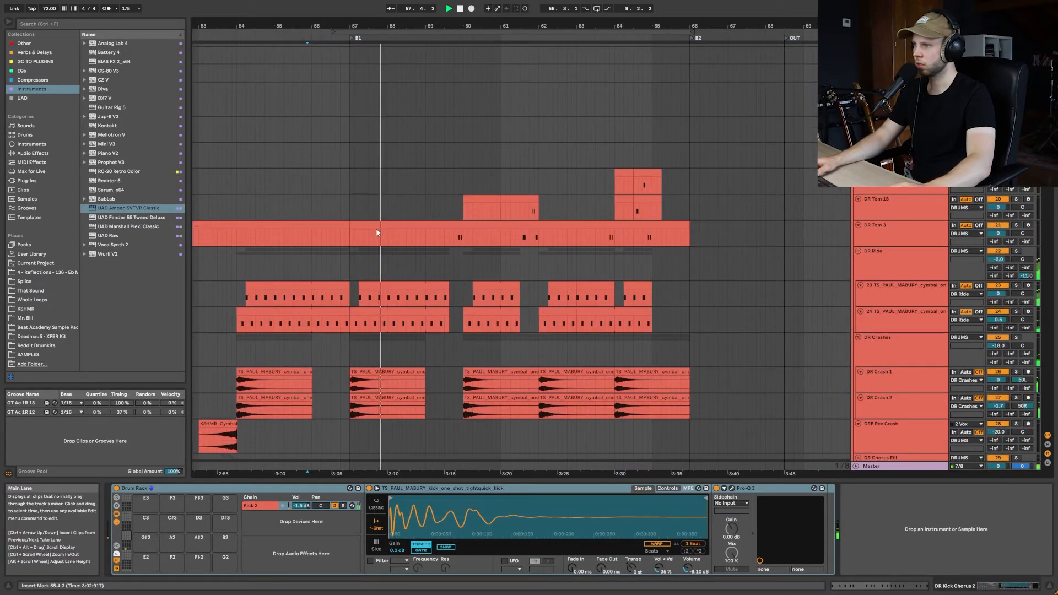
pyautogui.scroll(-5, 388, 221)
pyautogui.scroll(-15, 389, 220)
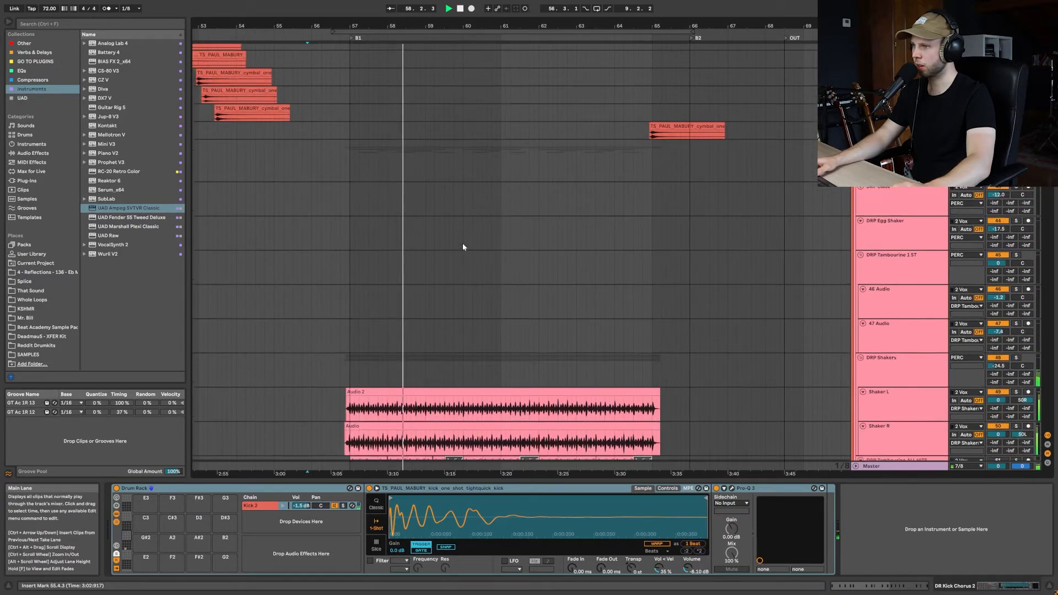
# Solo the DRP Shakers group and play its B1 part from 56.4.1
pyautogui.click(886, 230)
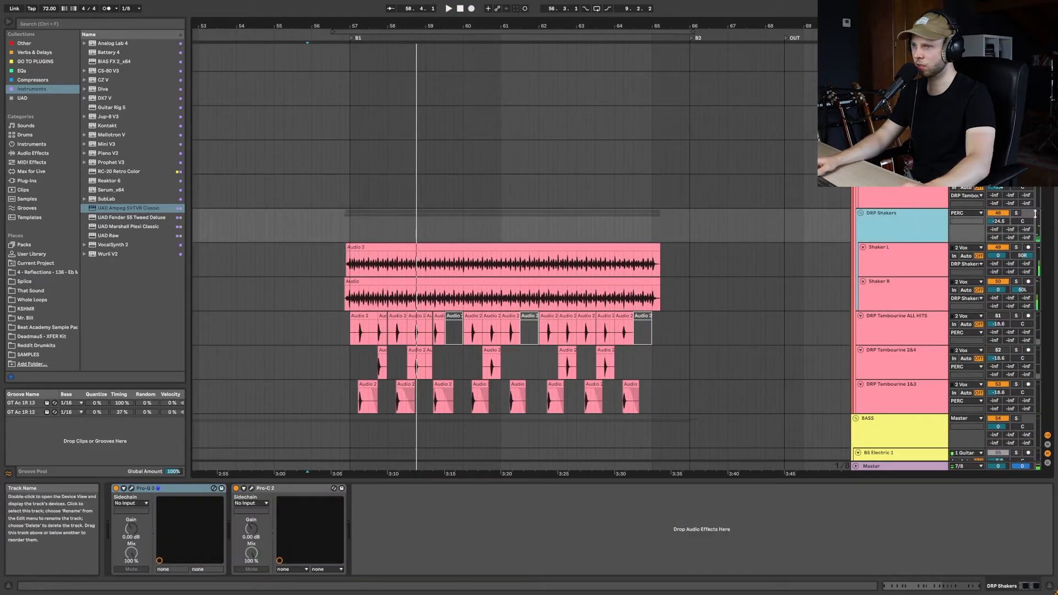
pyautogui.click(1016, 213)
pyautogui.moveTo(341, 264); pyautogui.dragTo(345, 265)
pyautogui.press('space')
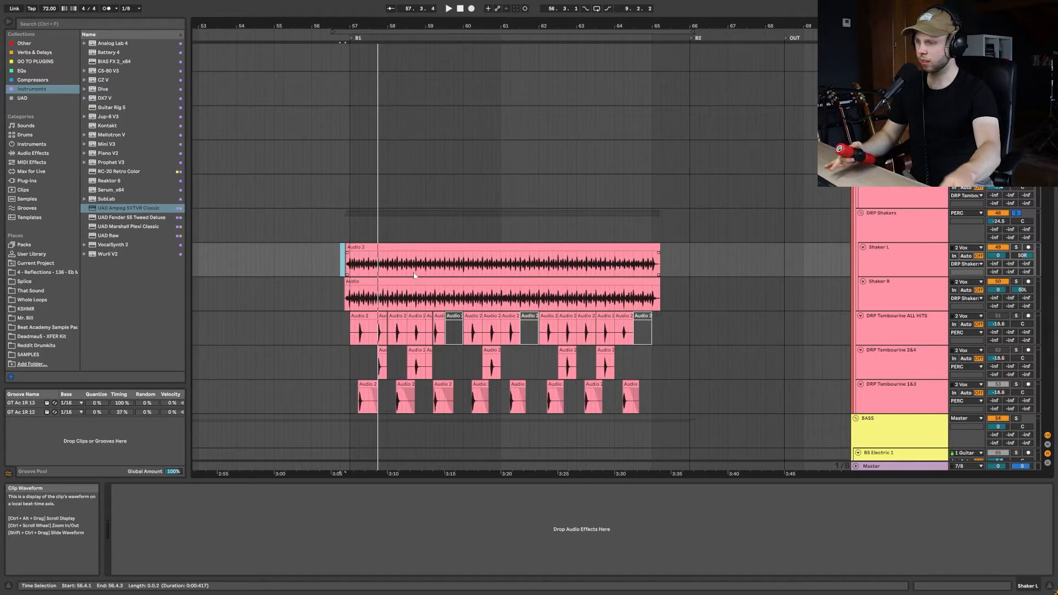
pyautogui.click(339, 261)
pyautogui.press('space')
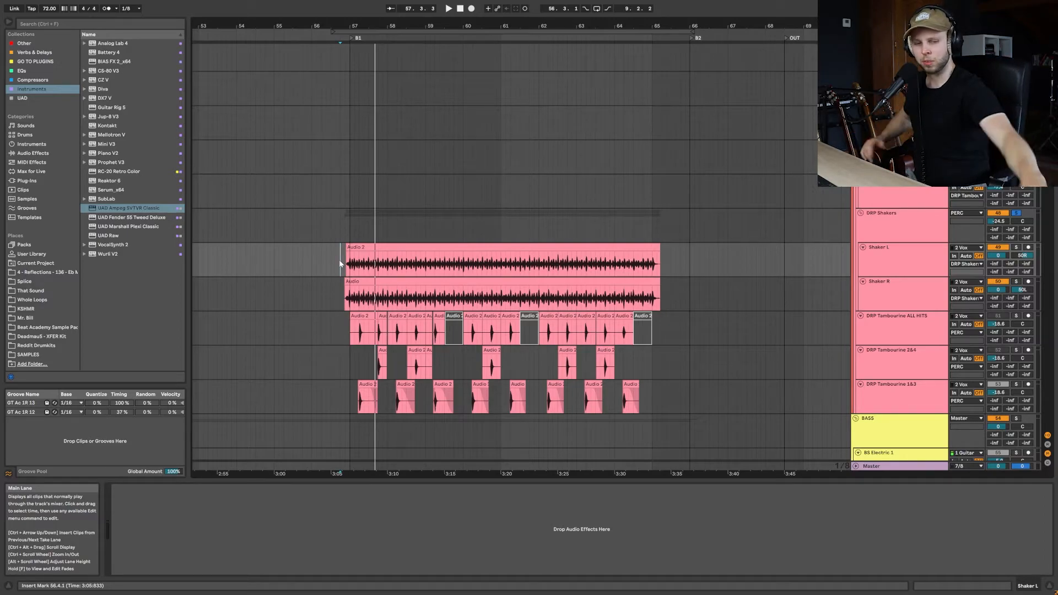
pyautogui.press('space')
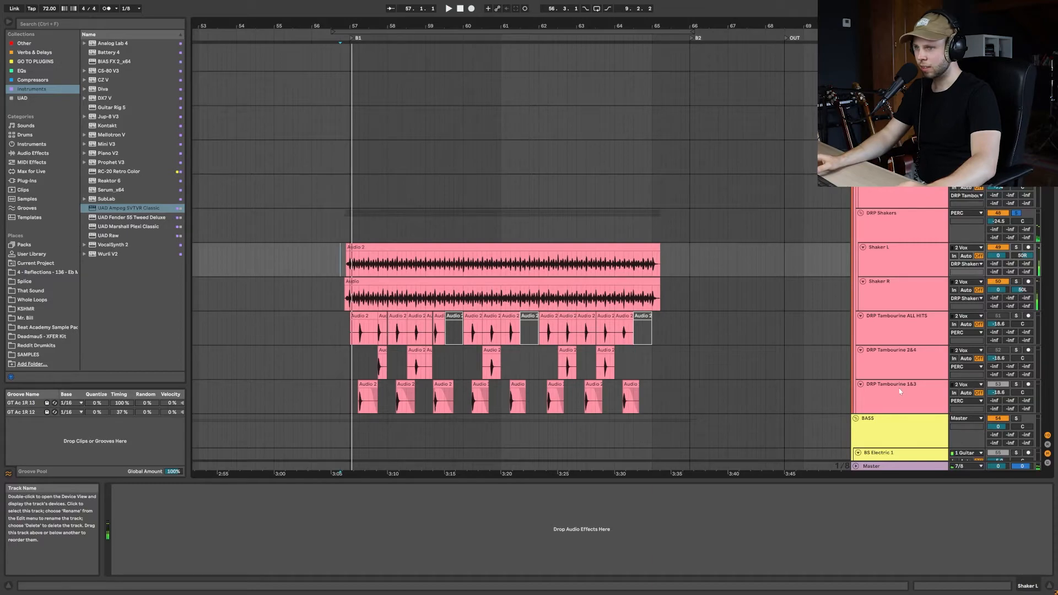
# Examine the DRP Tambourine 1&3 and DRP Tambourine 2&4 tracks in B1
pyautogui.click(907, 378)
pyautogui.click(907, 392)
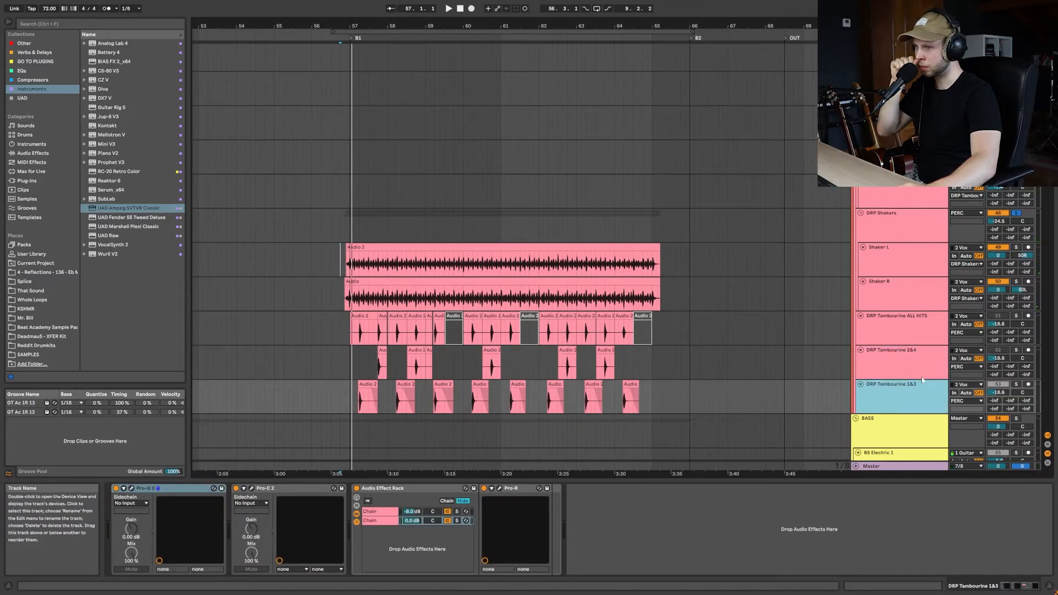
pyautogui.click(895, 366)
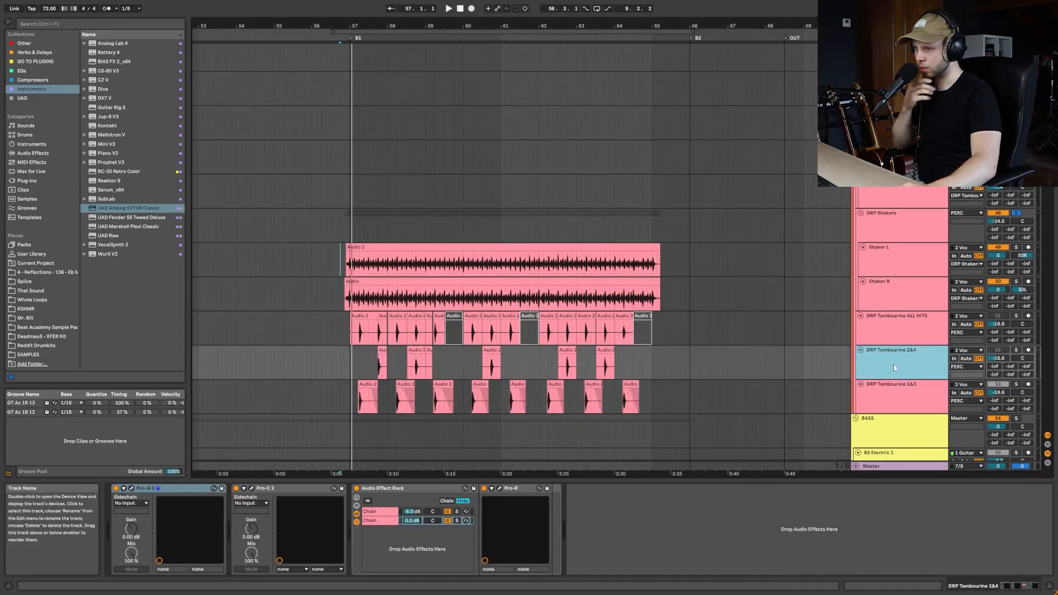
pyautogui.click(894, 396)
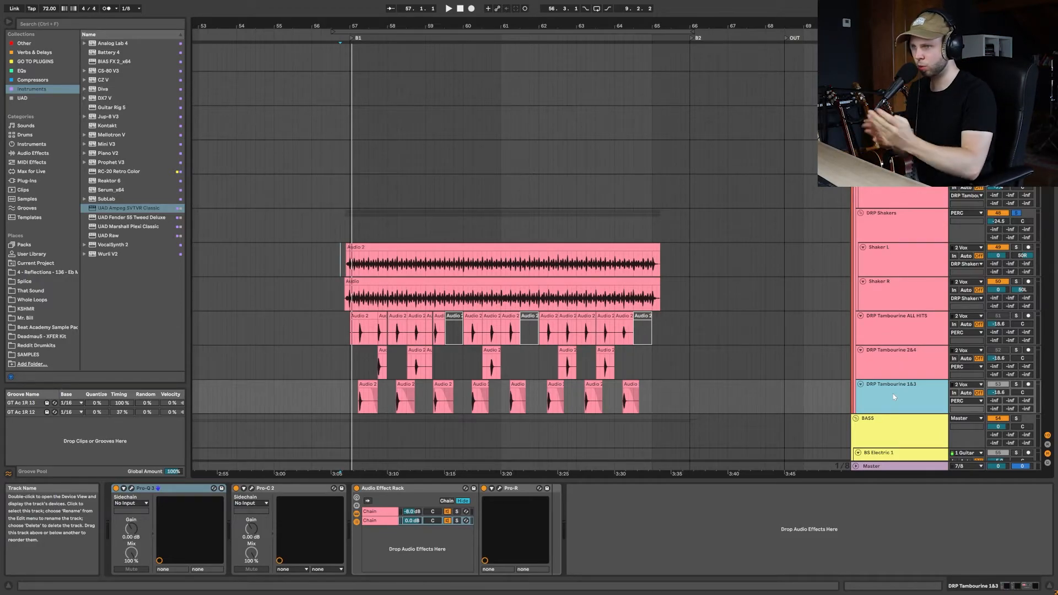
# Clear the DRP Shakers solo and play the full mix from 56.4.1 with DRP Tambourine 1&3 selected
pyautogui.click(1015, 214)
pyautogui.click(896, 394)
pyautogui.click(339, 398)
pyautogui.press('space')
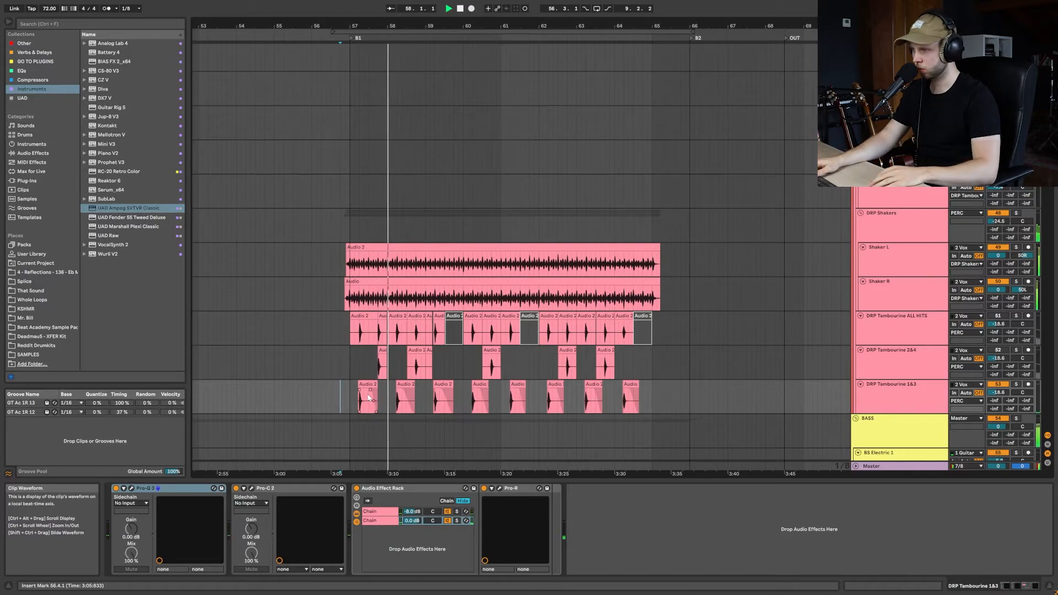
pyautogui.click(934, 401)
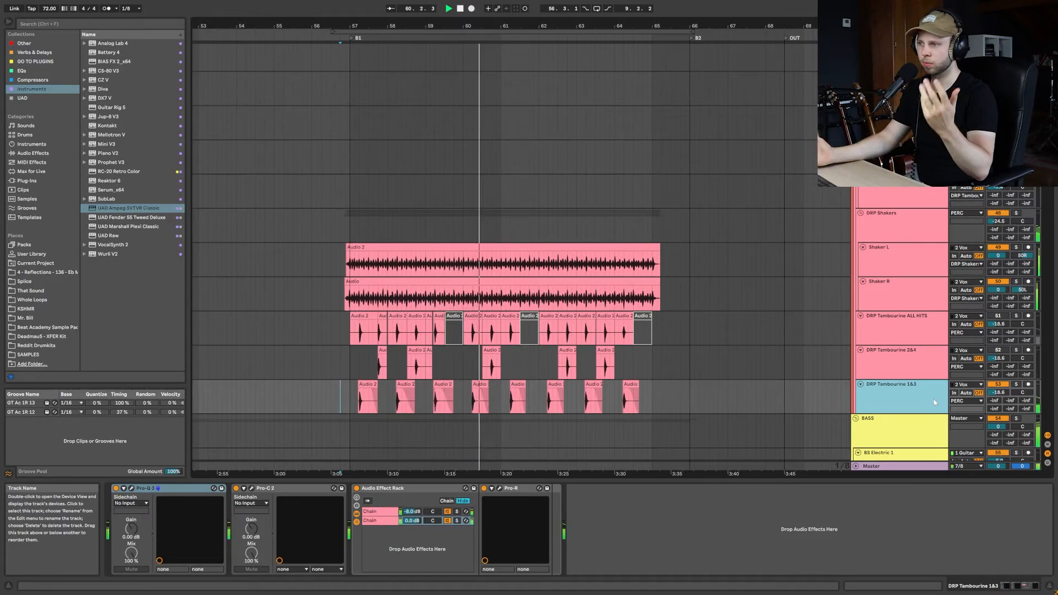
pyautogui.press('space')
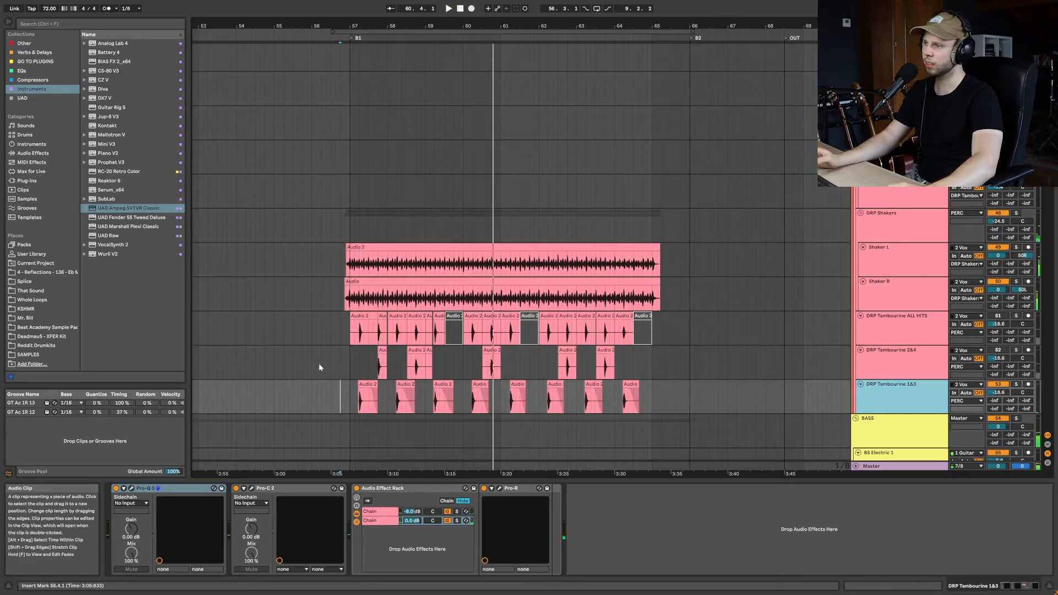
# Return to the kick and snare tracks, play from 56.4.1, and inspect the drum tracks down to the toms
pyautogui.scroll(10, 363, 365)
pyautogui.scroll(15, 384, 358)
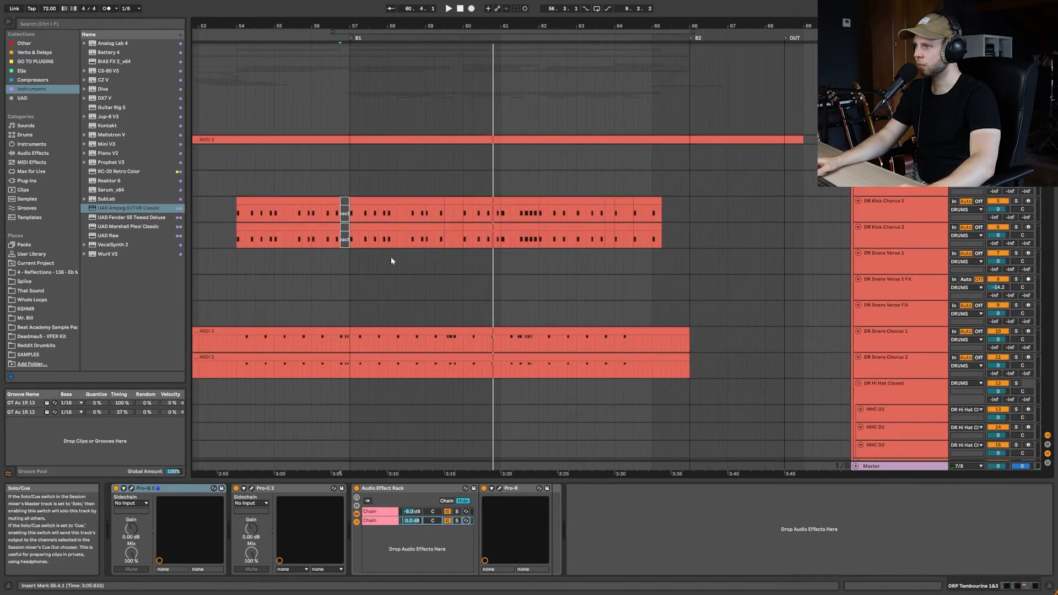
pyautogui.click(340, 282)
pyautogui.press('space')
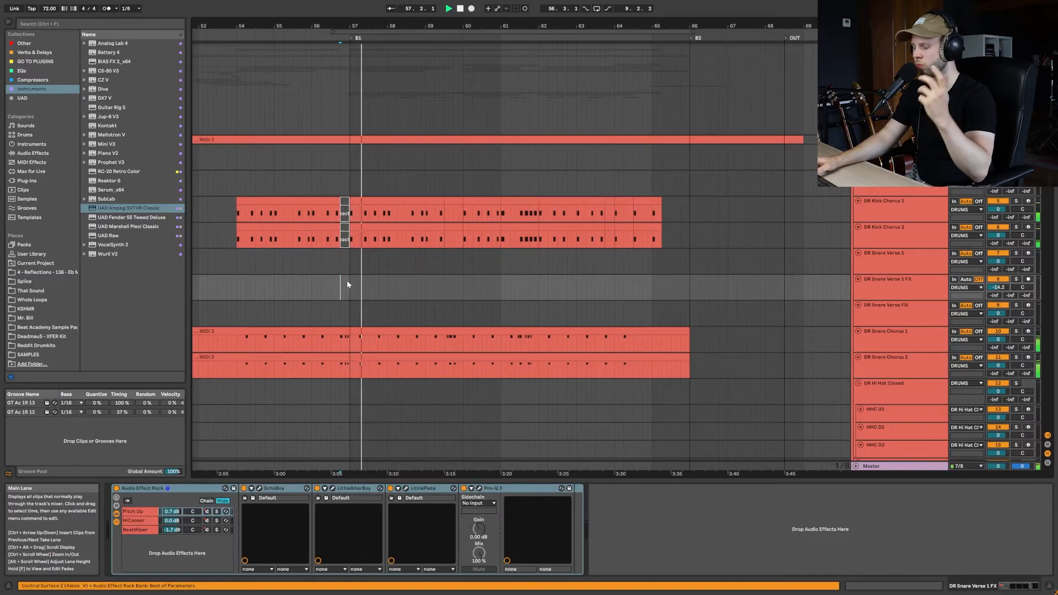
pyautogui.scroll(-20, 477, 266)
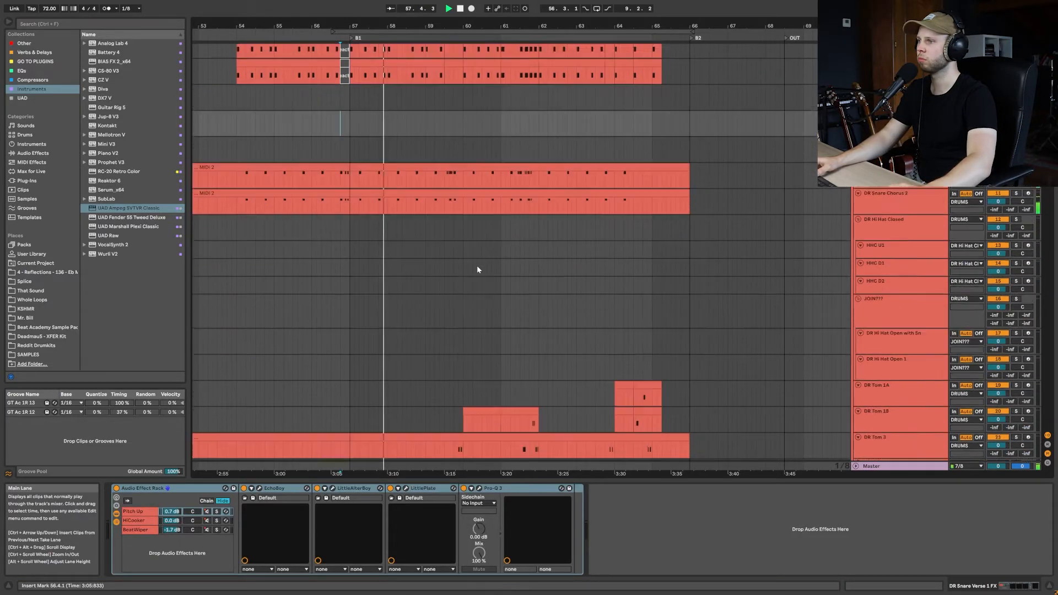
# Examine the B1 tracks from the drums down to the bridge harmonies and place the insert mark at 56.2.1 on VX Harm +5 R
pyautogui.scroll(-10, 511, 250)
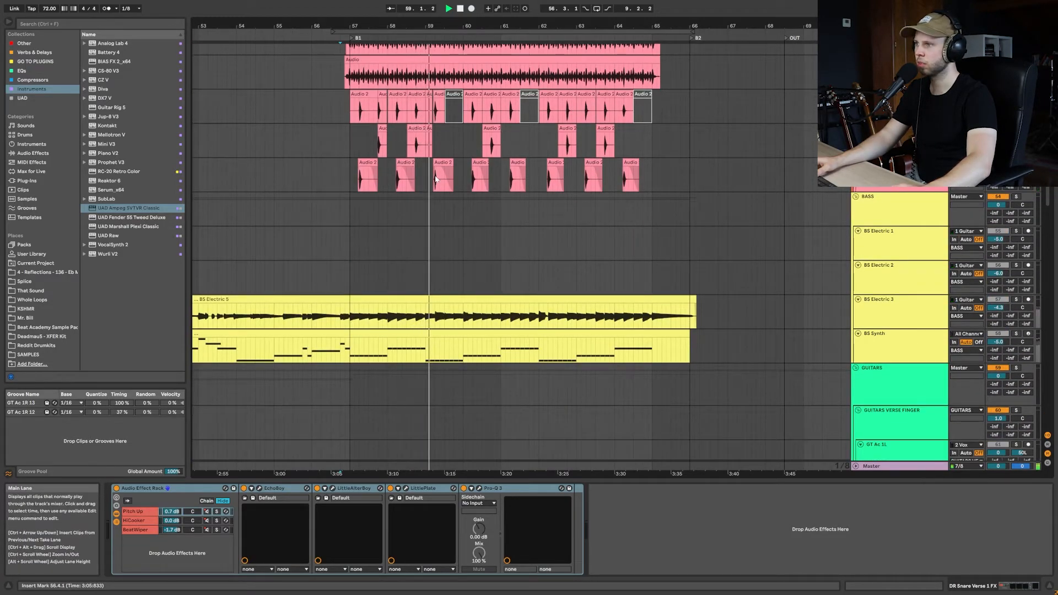
pyautogui.scroll(-1, 689, 237)
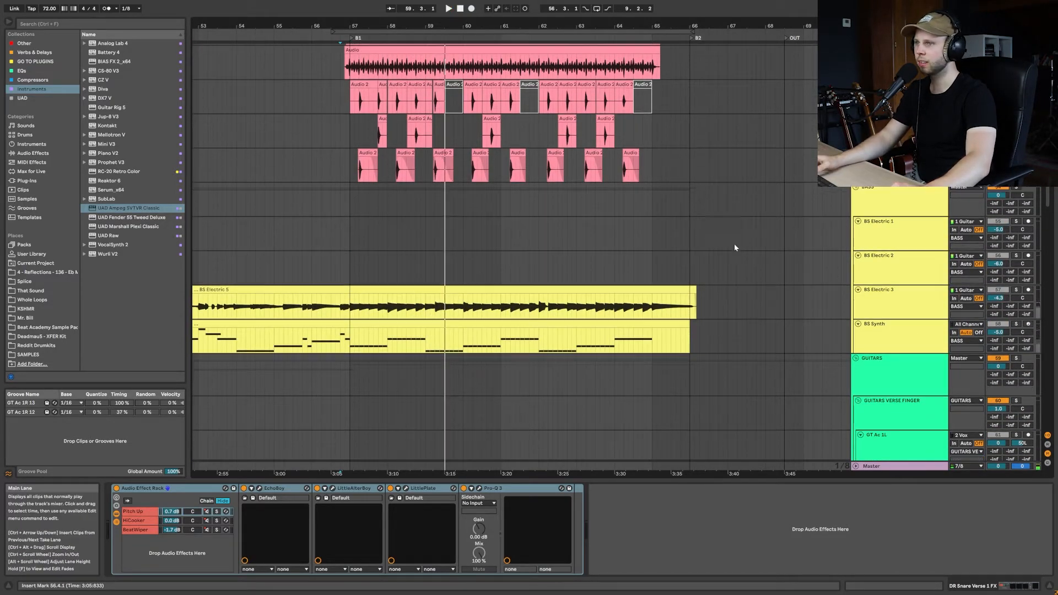
pyautogui.scroll(-10, 788, 232)
pyautogui.scroll(-15, 546, 226)
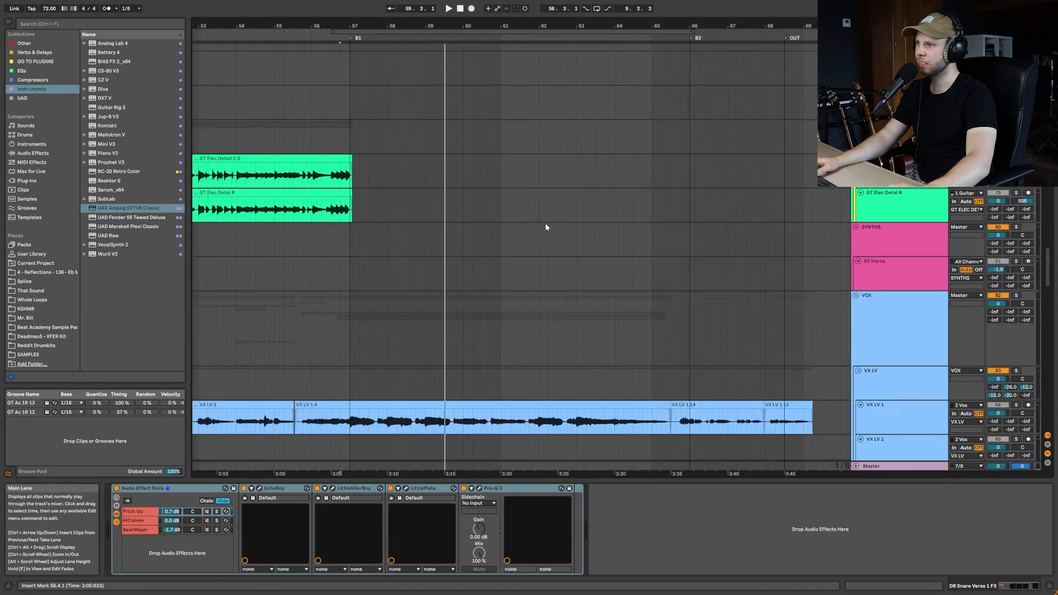
pyautogui.scroll(-1, 537, 233)
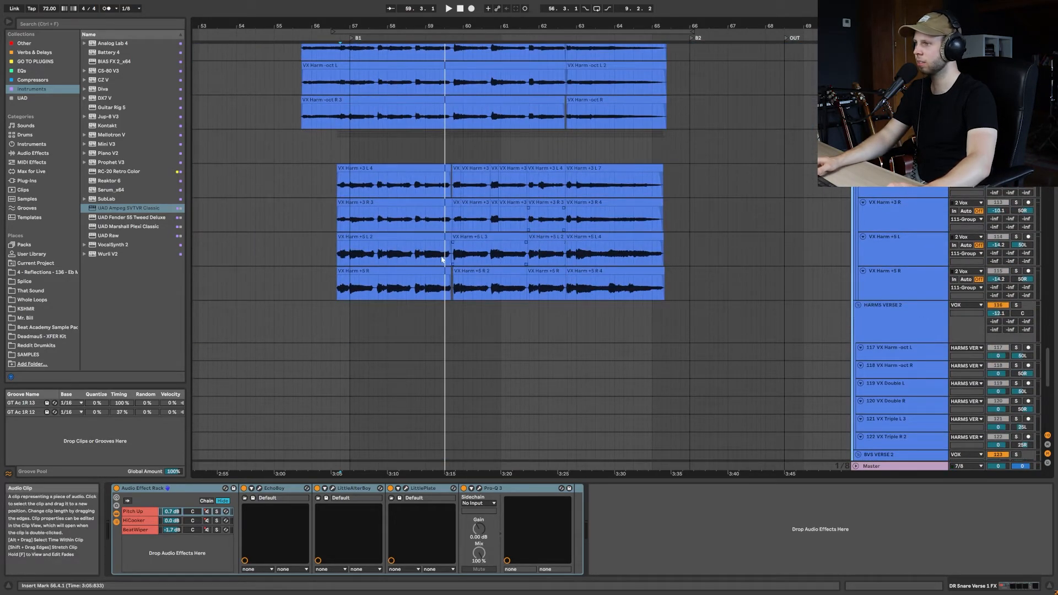
pyautogui.click(321, 285)
pyautogui.keyDown('ctrl'); pyautogui.scroll(-6, 321, 283); pyautogui.keyUp('ctrl')
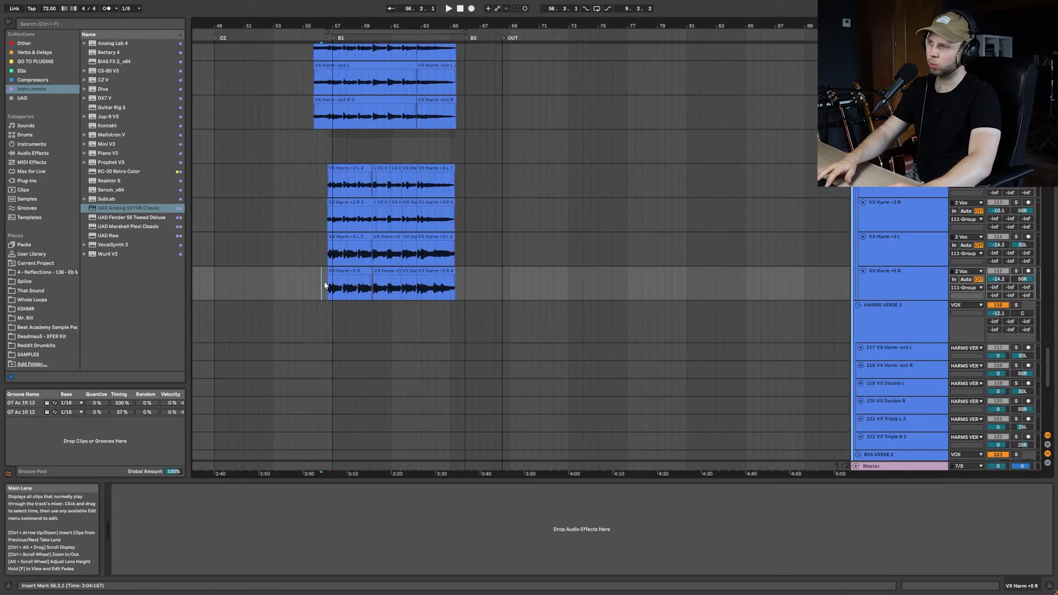
# Return to the guitar tracks and play the full mix from 53.1.1 with the second GT SP track selected
pyautogui.scroll(5, 511, 283)
pyautogui.scroll(10, 479, 291)
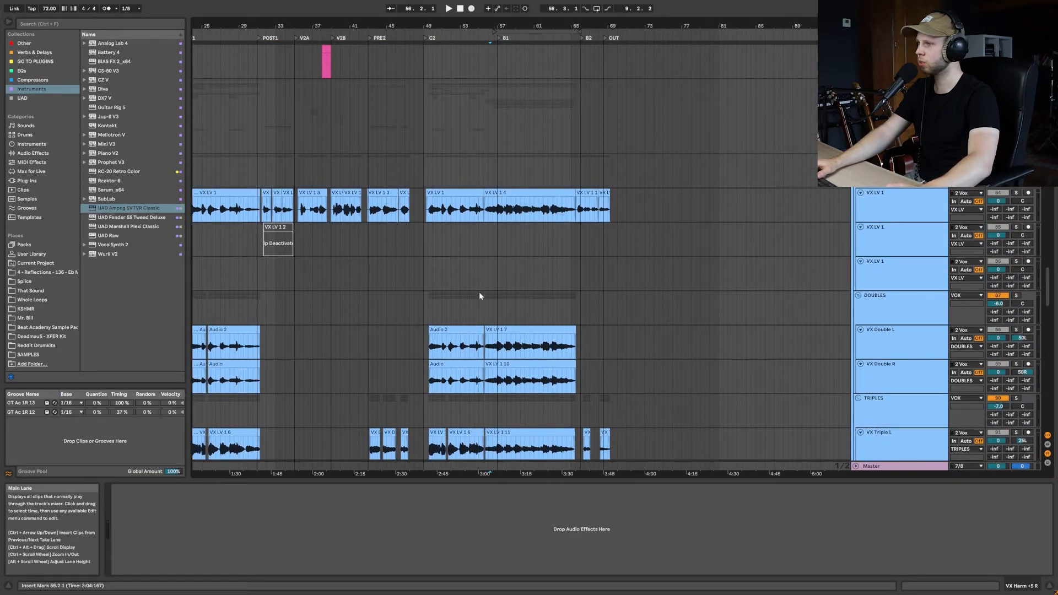
pyautogui.scroll(12, 479, 292)
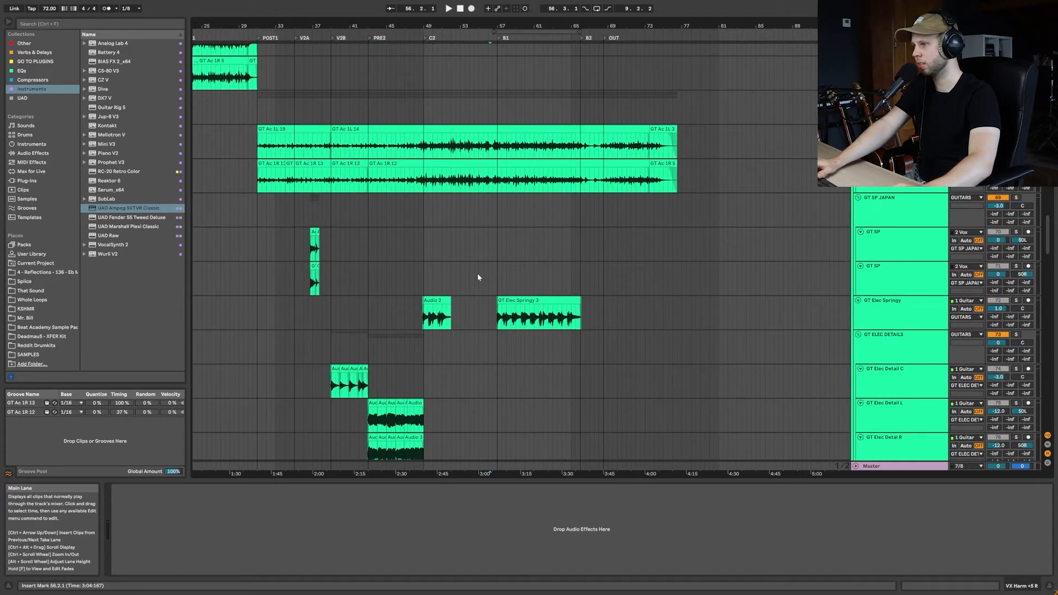
pyautogui.click(478, 274)
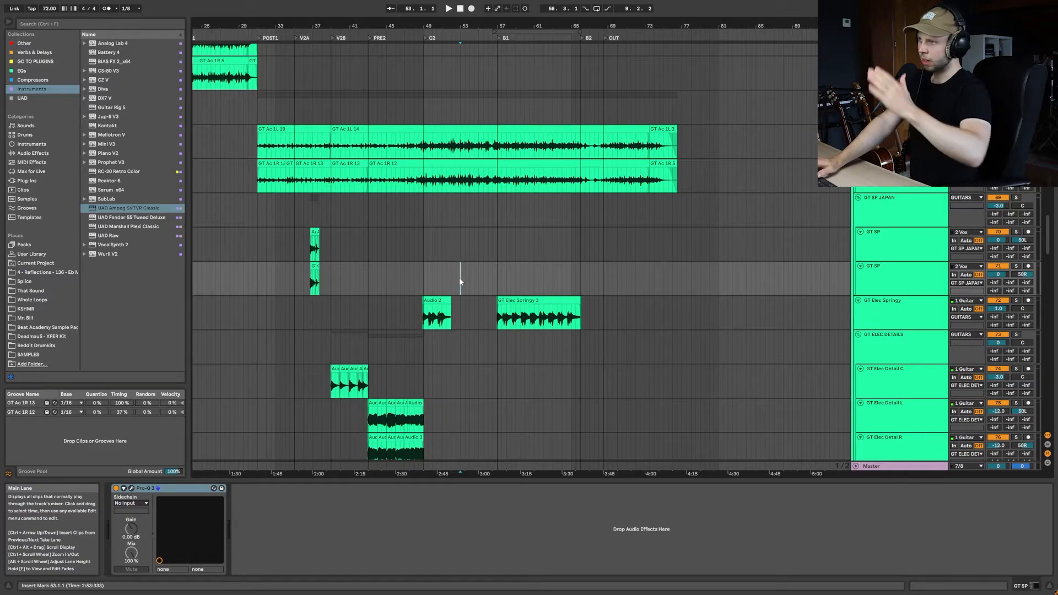
pyautogui.press('space')
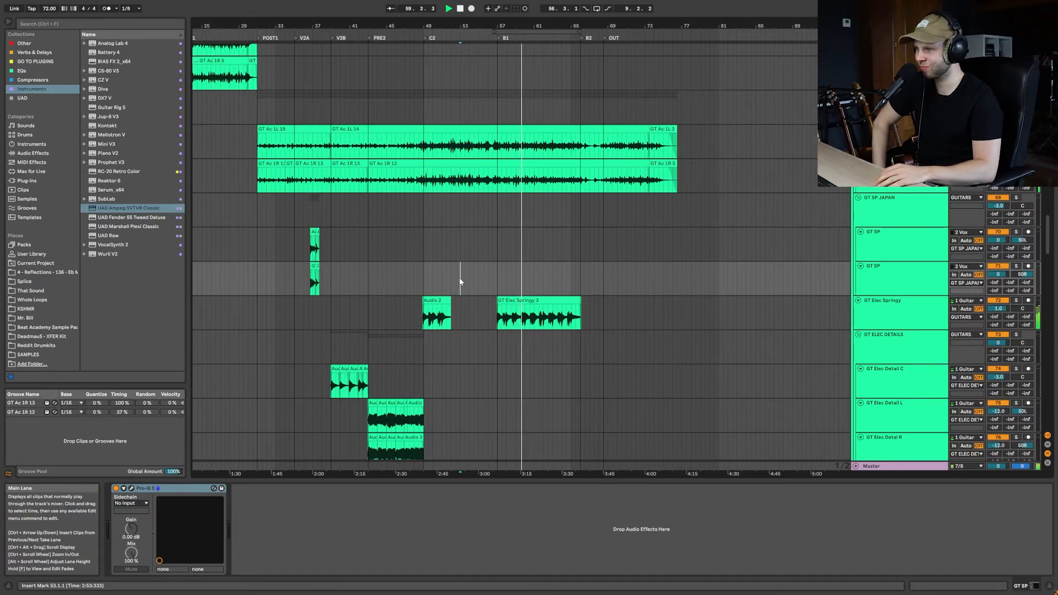
# Inspect the bass, percussion and cymbal tracks during playback, then stop and zoom in on track 24's ride clip starting at 57.1.1
pyautogui.scroll(15, 666, 263)
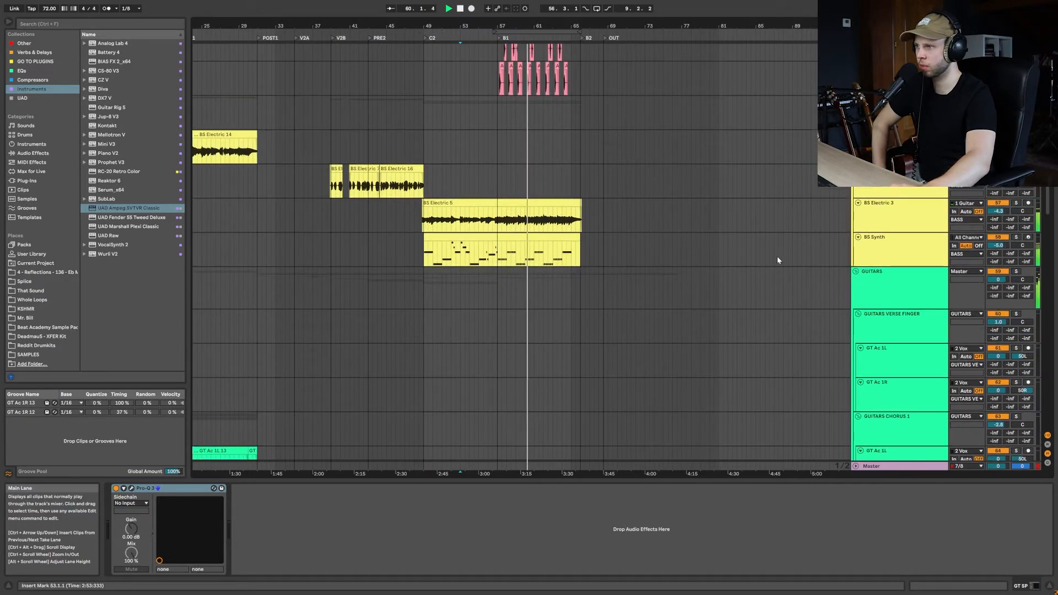
pyautogui.scroll(2, 666, 262)
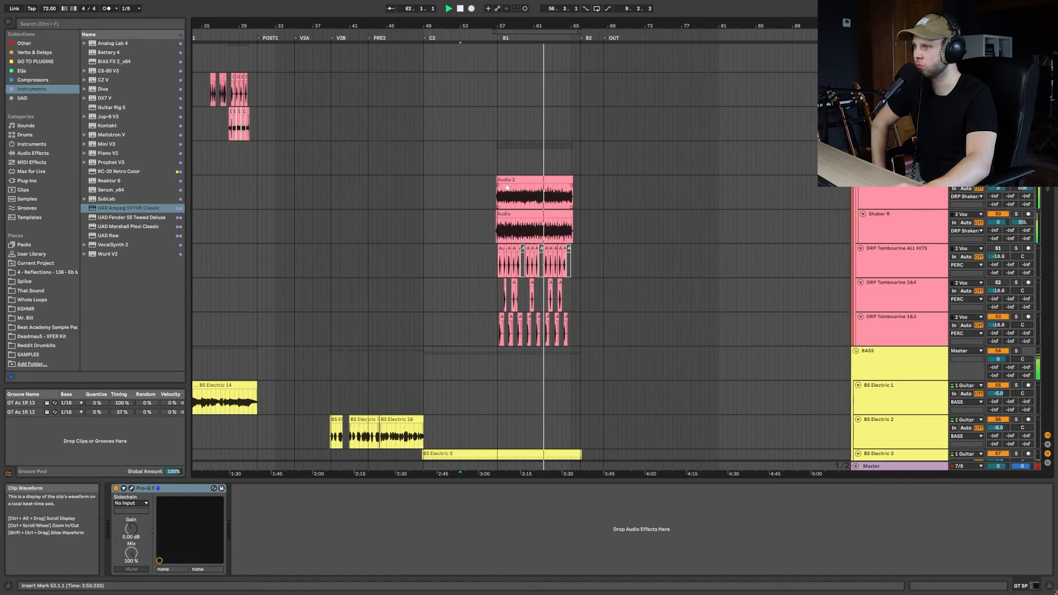
pyautogui.scroll(11, 578, 218)
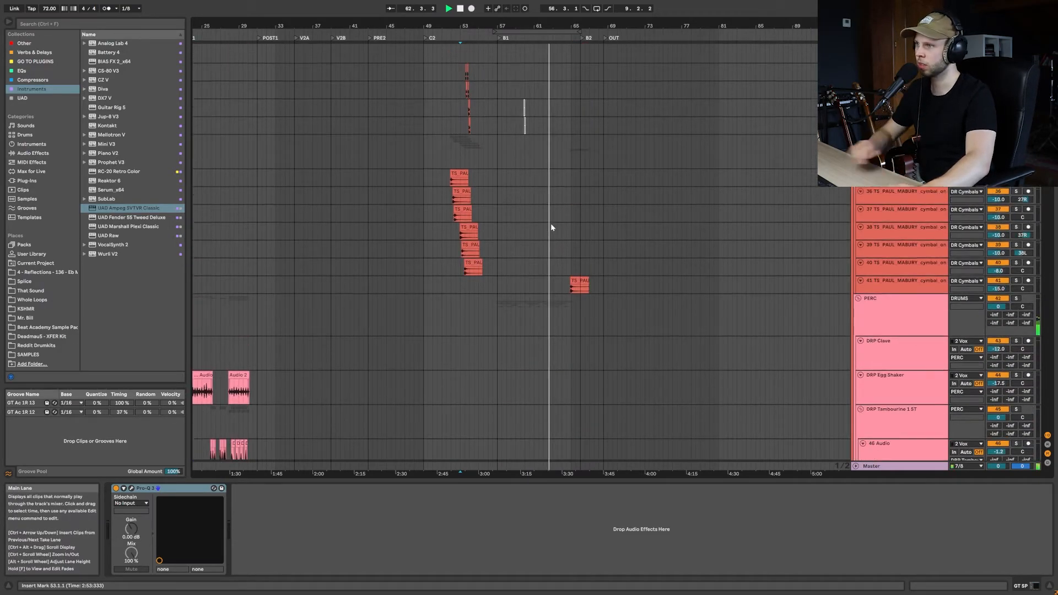
pyautogui.scroll(11, 551, 225)
pyautogui.click(519, 155)
pyautogui.press('space')
pyautogui.press('+')
pyautogui.press('+')
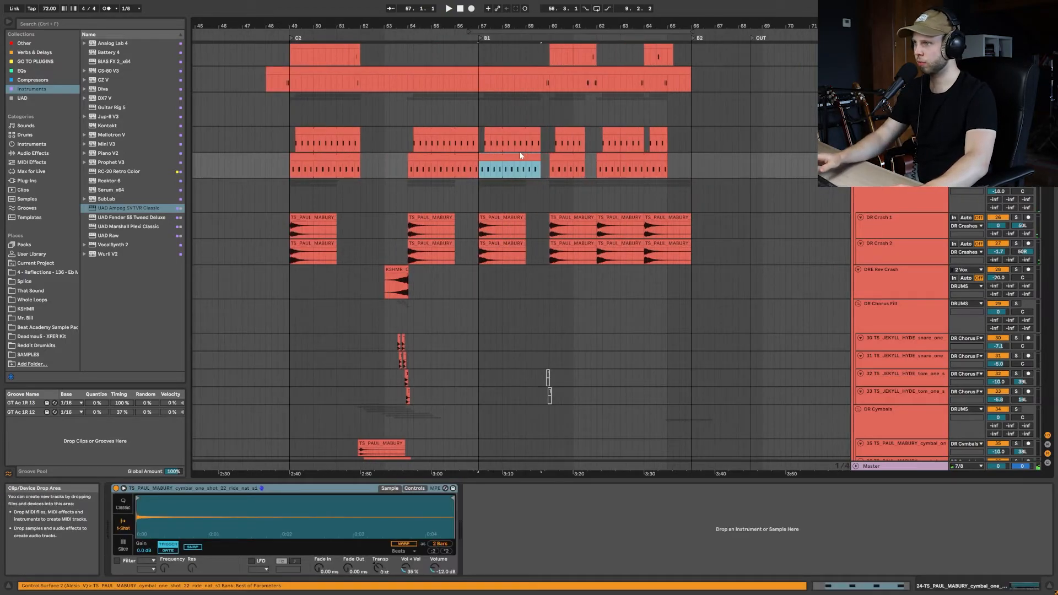
# Play from 58.3.1 on DR Kick Chorus 2, examine the toms, ride and crashes, and place the insert mark at 61.2.1 on DR Tom 3
pyautogui.scroll(20, 520, 154)
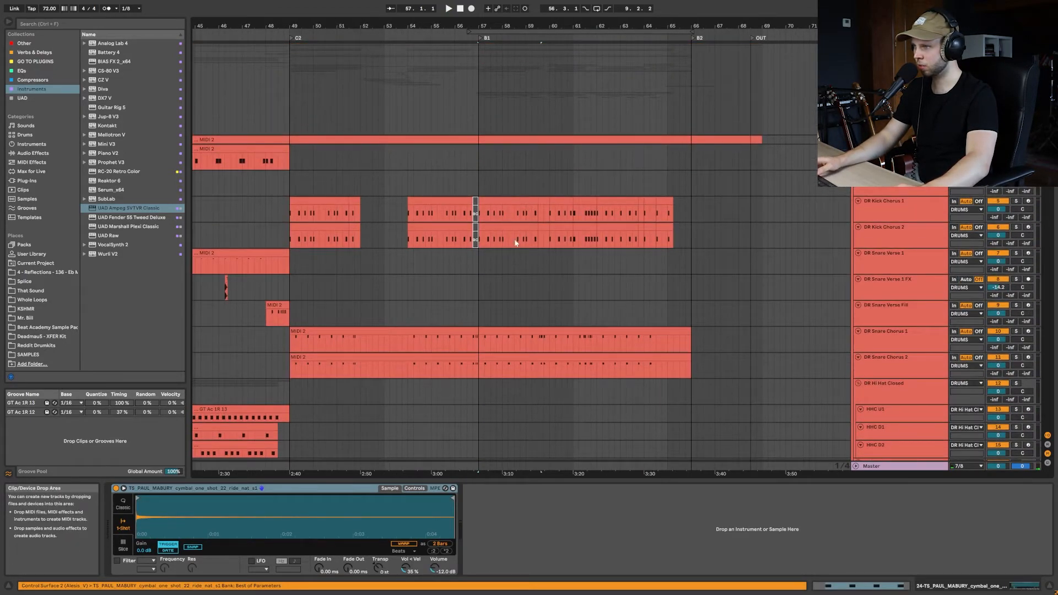
pyautogui.click(516, 237)
pyautogui.press('space')
pyautogui.scroll(-13, 541, 235)
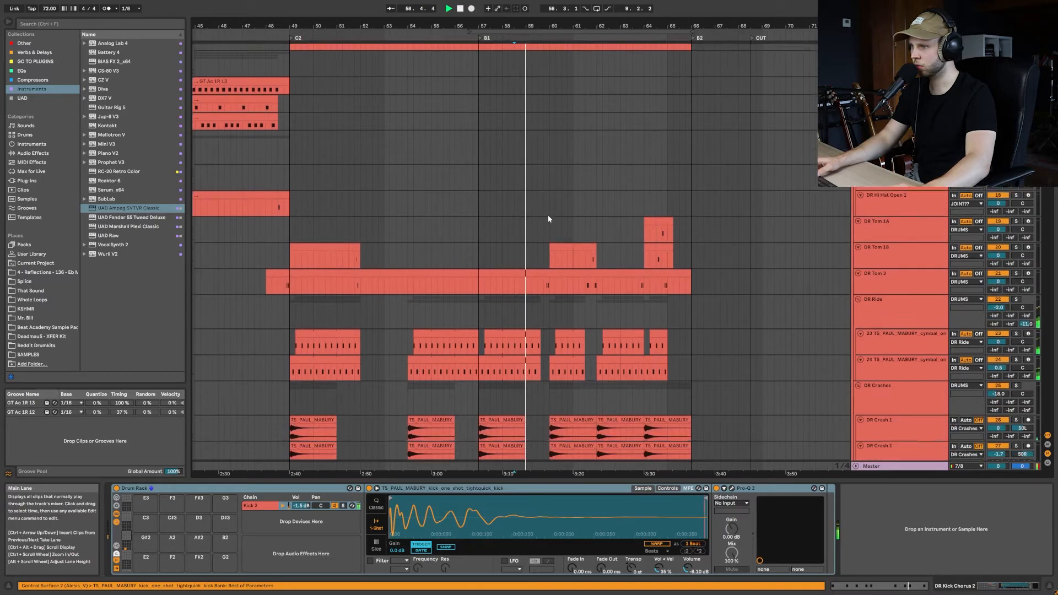
pyautogui.scroll(-2, 548, 219)
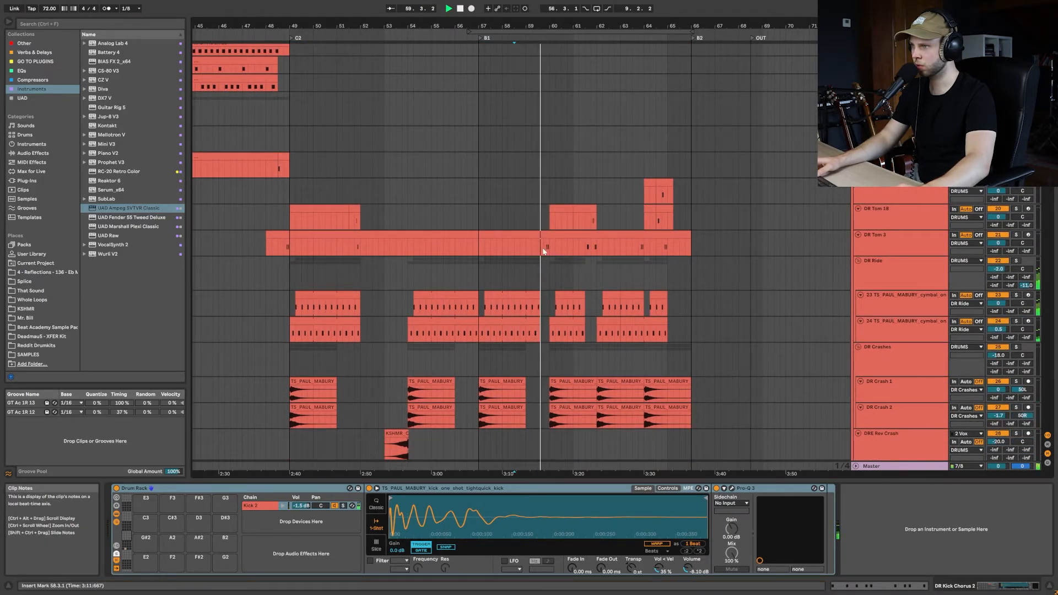
pyautogui.click(580, 251)
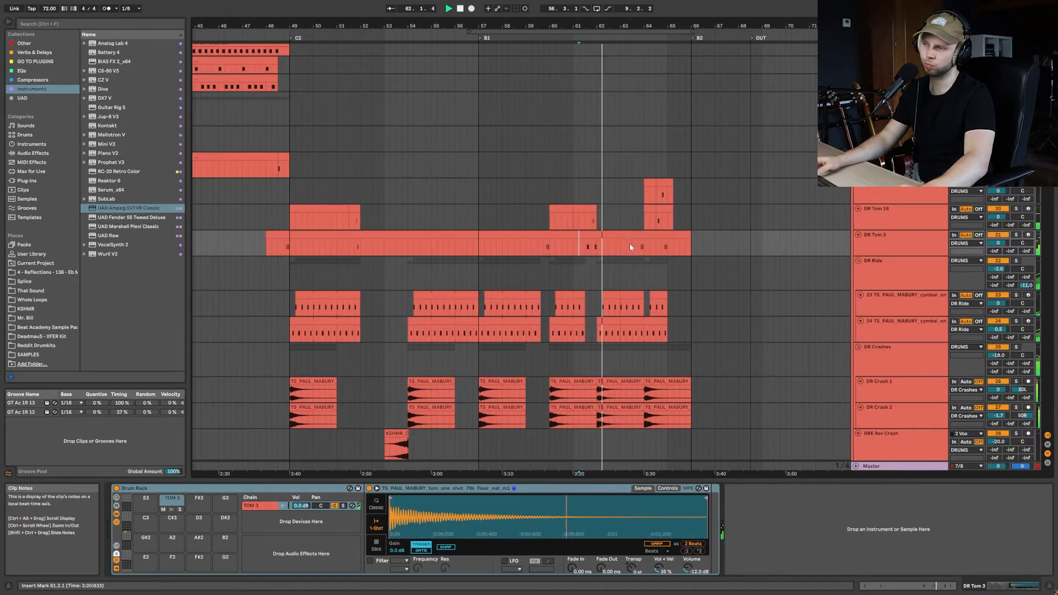
# Play the tom fills at the end of B1 from 61.3.1 with DR Tom 3 selected, stopping around bar 65
pyautogui.hscroll(5, 629, 245)
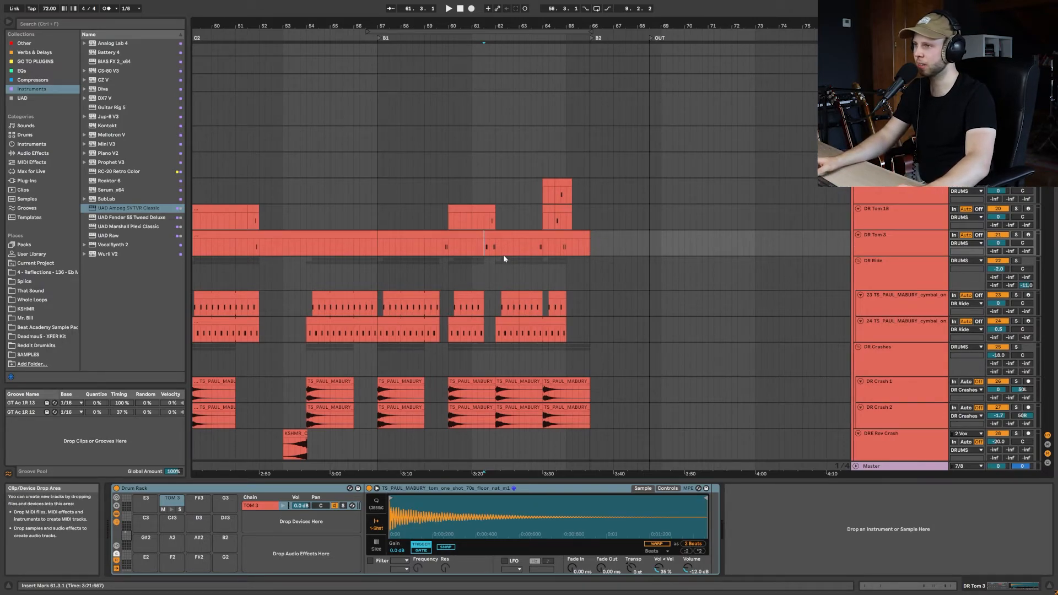
pyautogui.press('space')
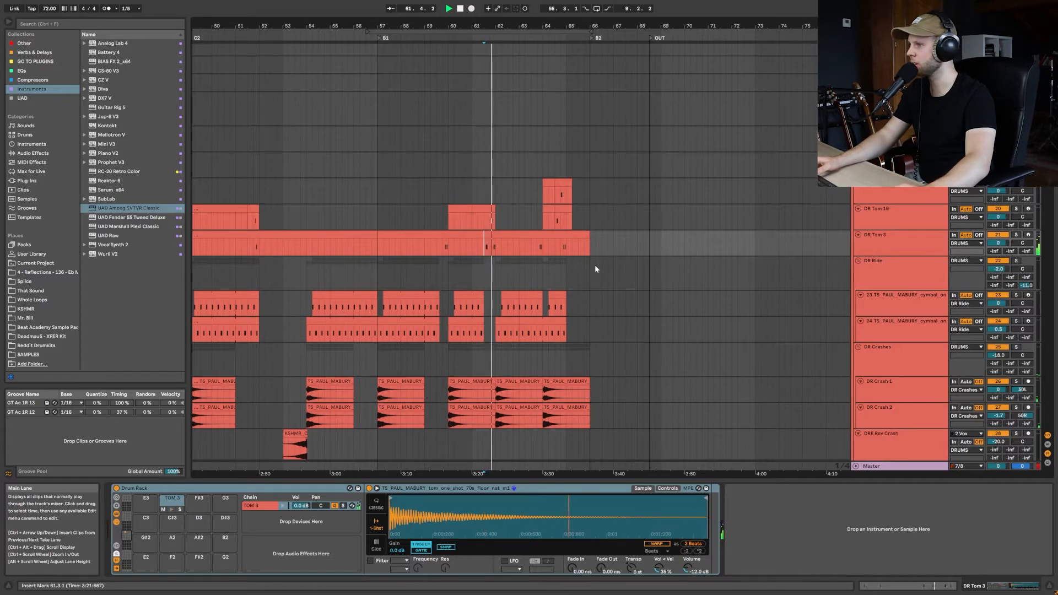
pyautogui.moveTo(555, 271); pyautogui.dragTo(492, 275)
pyautogui.hscroll(2, 498, 273)
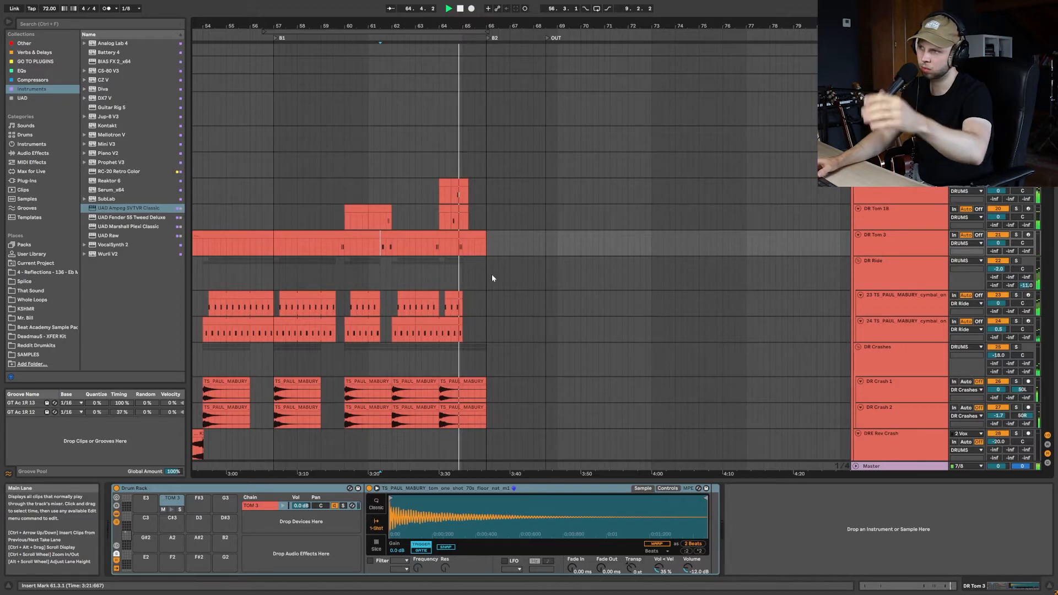
pyautogui.press('space')
# Review the B1 kick and snare tracks, then play the closing tom fill from 62.4.1 with DR Tom 1B selected
pyautogui.scroll(8, 881, 138)
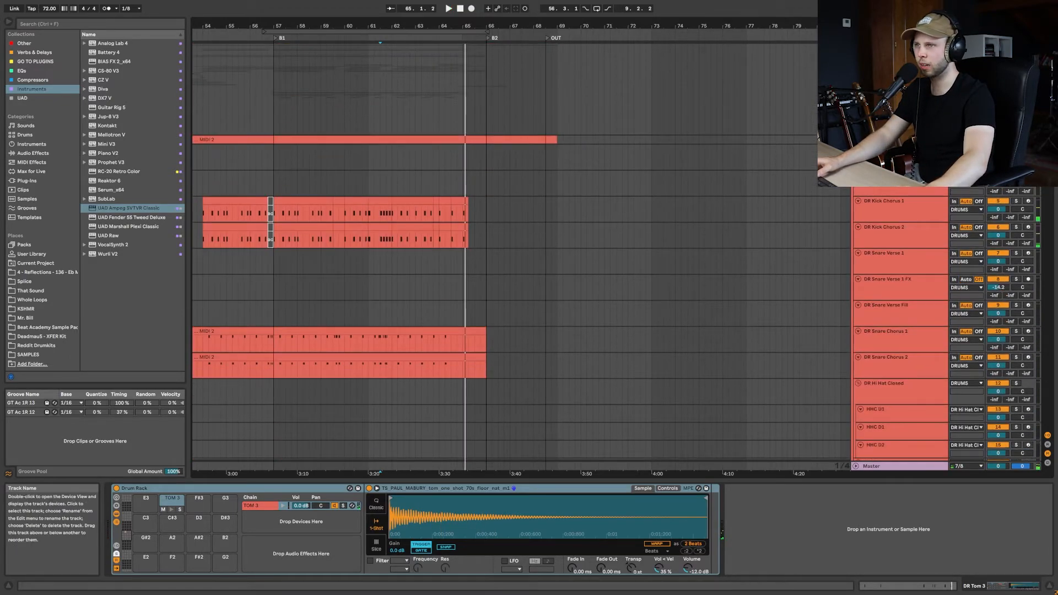
pyautogui.scroll(-2, 424, 253)
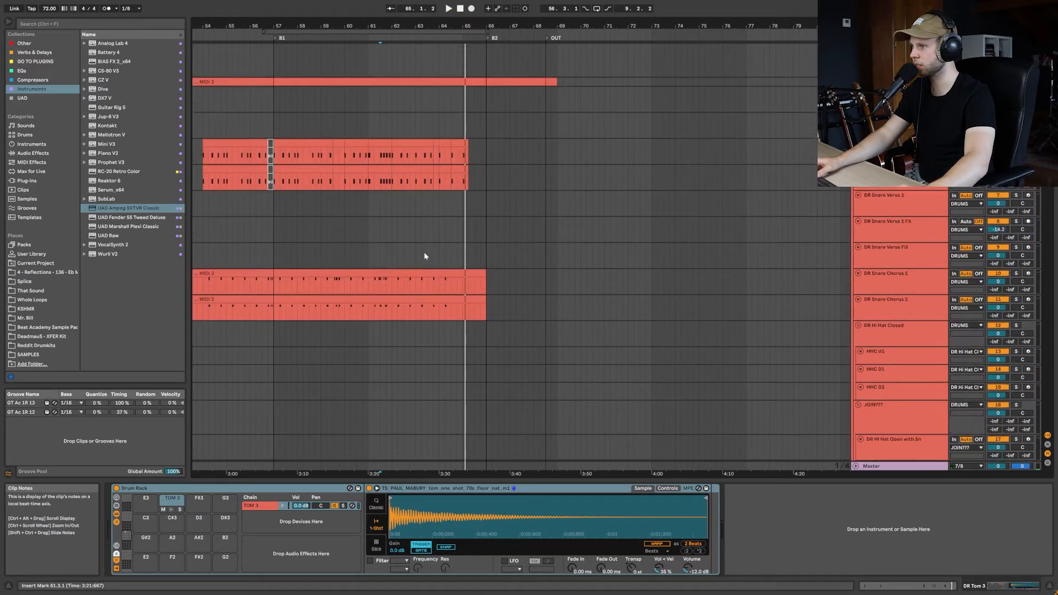
pyautogui.scroll(-1, 425, 253)
pyautogui.click(409, 240)
pyautogui.scroll(-6, 427, 240)
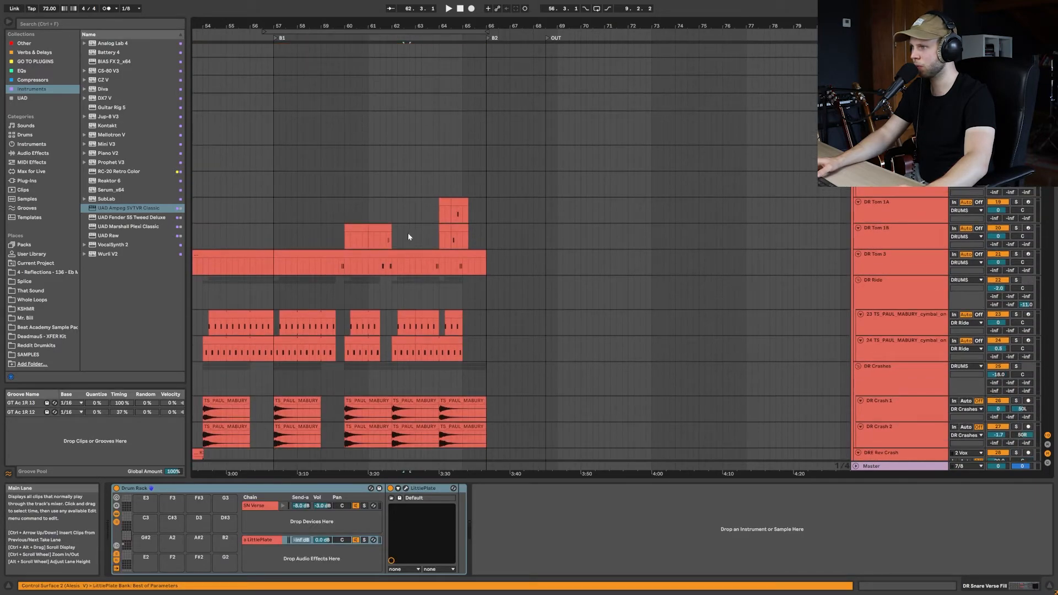
pyautogui.click(408, 241)
pyautogui.scroll(-1, 440, 243)
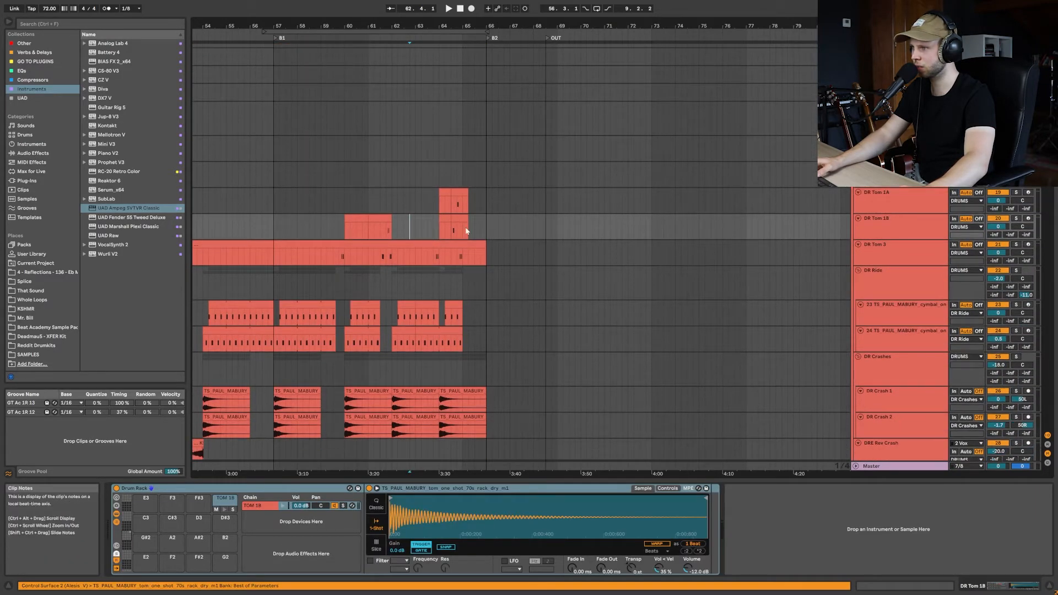
pyautogui.scroll(-3, 450, 261)
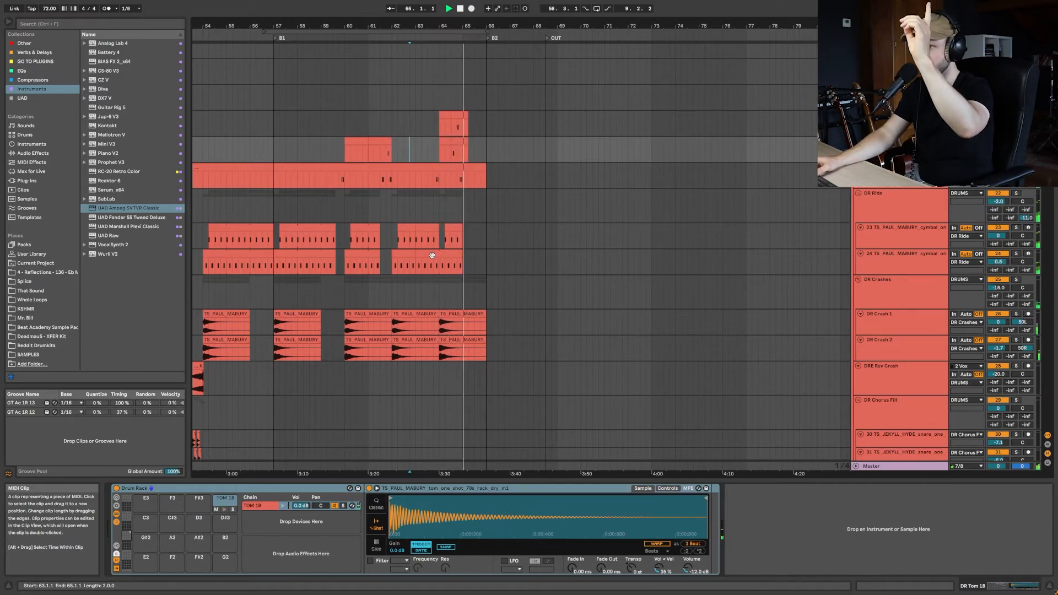
# Examine where the percussion and bass end in B1, marking 64.3.1 on Shaker L and 64.2.1 on BS Electric 3
pyautogui.scroll(-5, 882, 231)
pyautogui.scroll(-4, 882, 230)
pyautogui.scroll(-8, 803, 230)
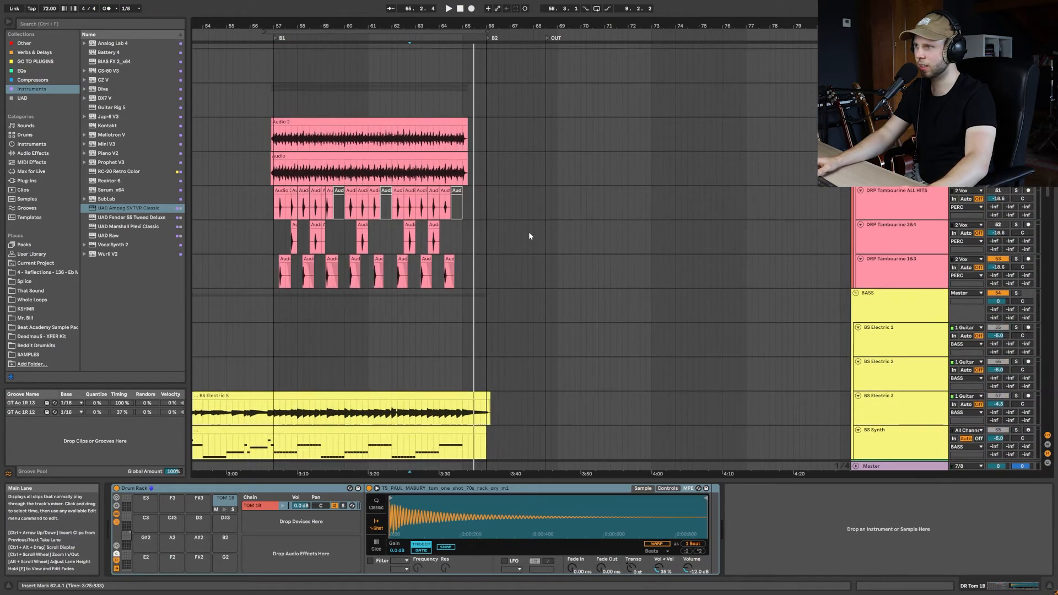
pyautogui.click(452, 139)
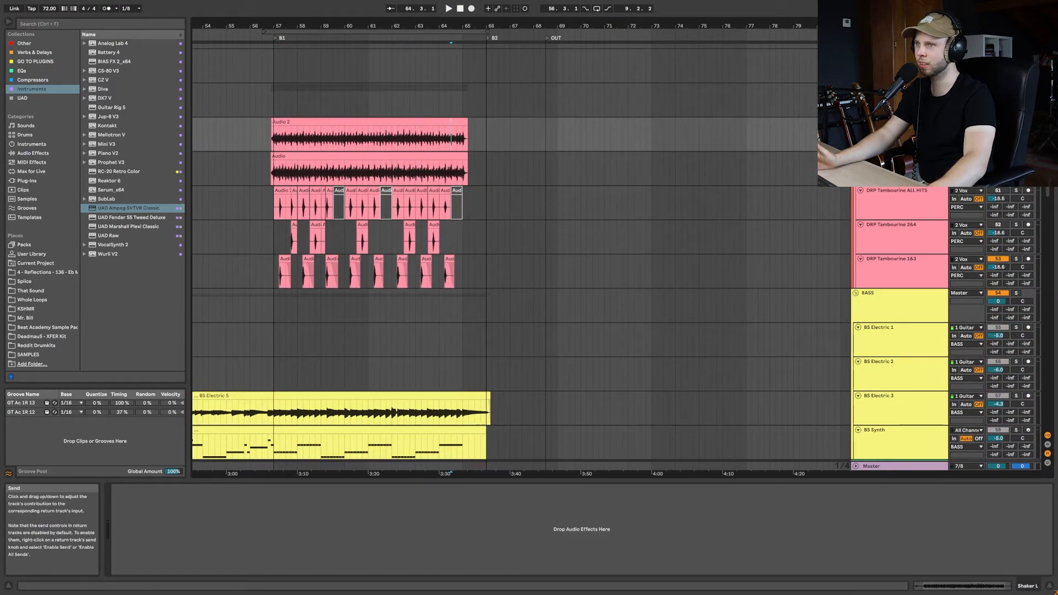
pyautogui.scroll(-2, 447, 352)
pyautogui.click(448, 354)
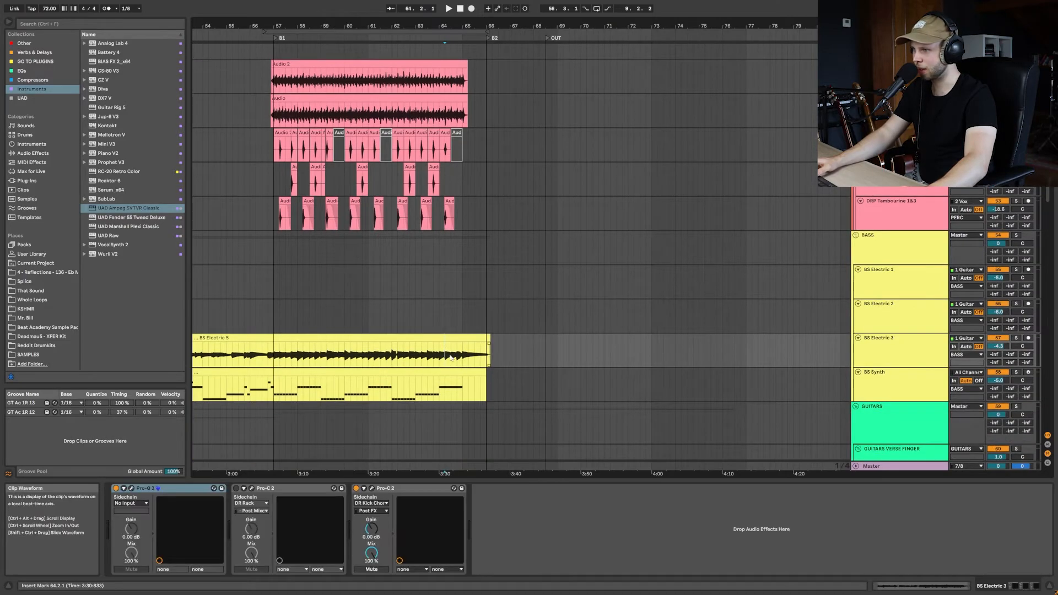
pyautogui.scroll(-10, 465, 353)
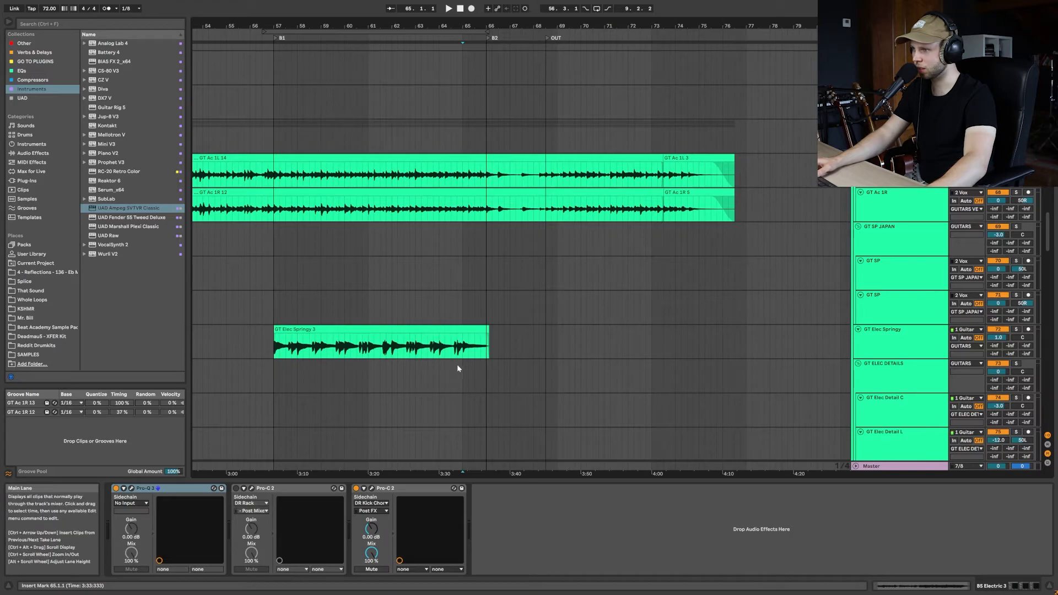
# Select GT Elec Springy at 65.1.1 and examine the lead, double, triple and harmony vocals at the end of B1
pyautogui.click(459, 344)
pyautogui.scroll(-12, 458, 342)
pyautogui.scroll(-5, 459, 346)
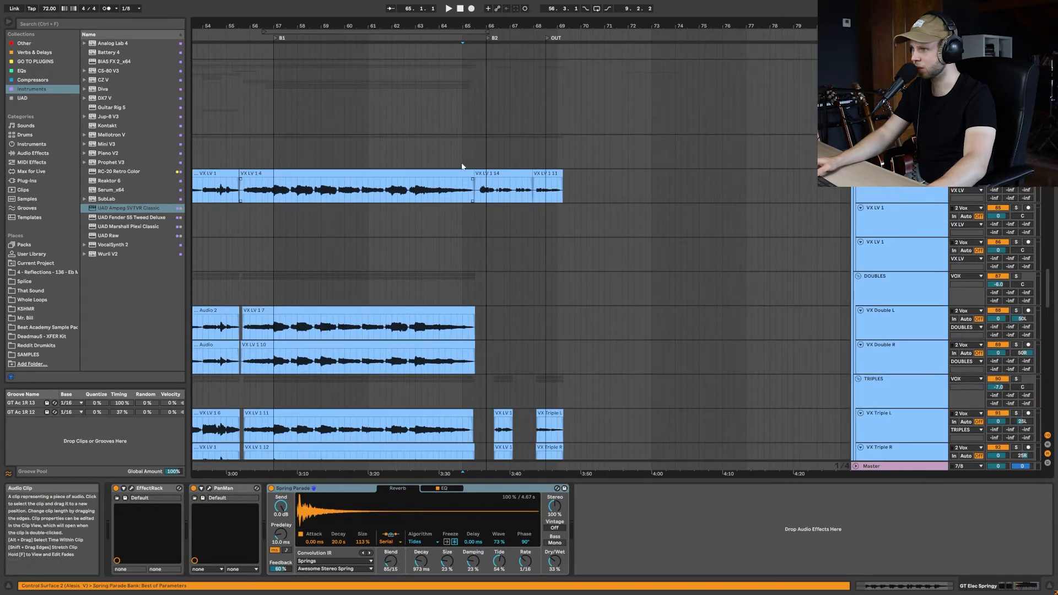
pyautogui.scroll(-15, 383, 313)
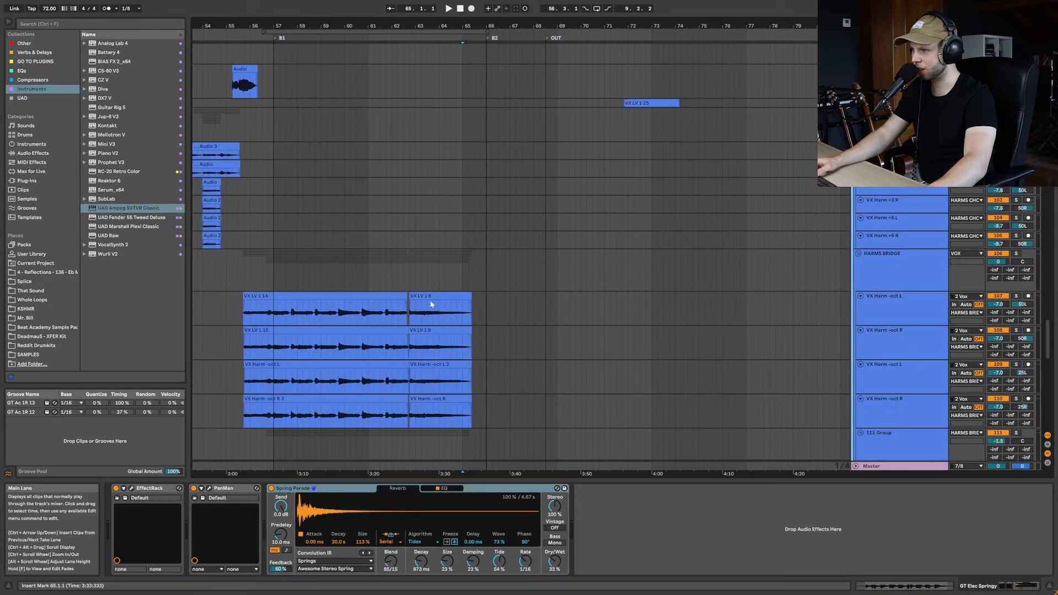
# Play the transition from B1 into B2 from 64.3.1 with a VX LV 1 track selected, then stop playback
pyautogui.scroll(15, 492, 331)
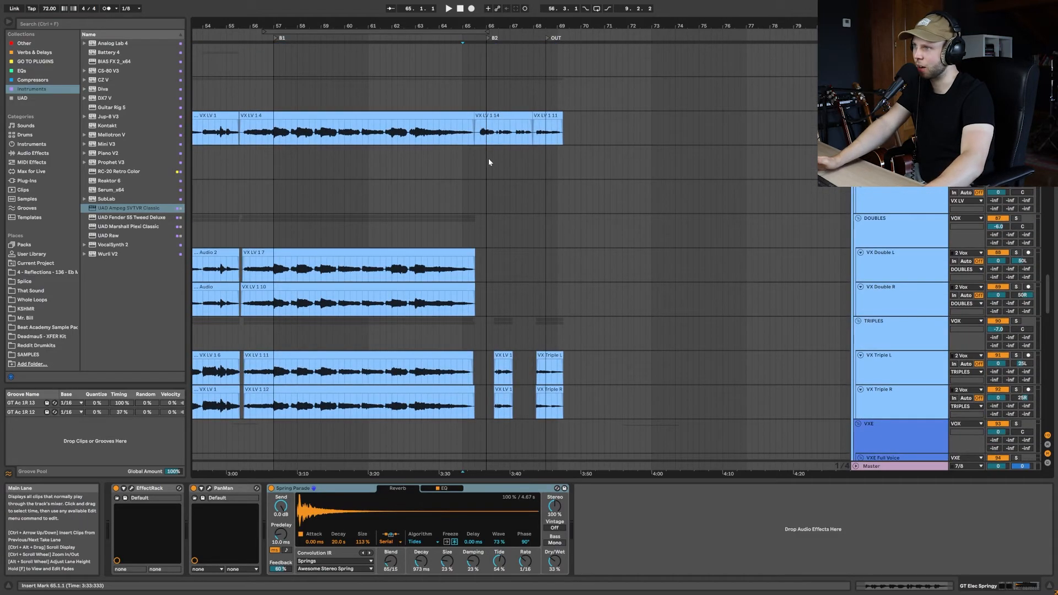
pyautogui.click(456, 168)
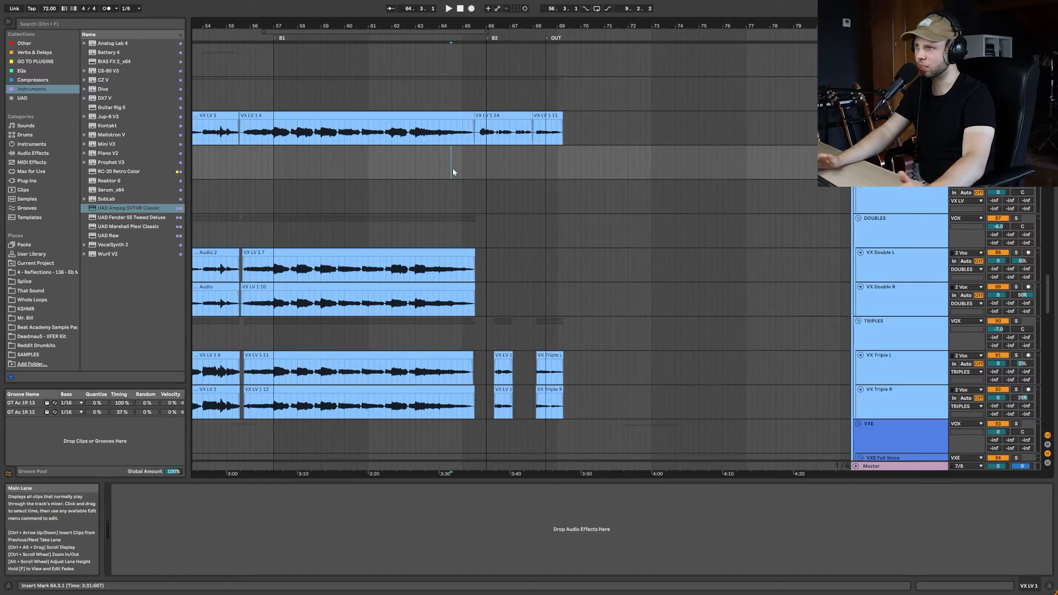
pyautogui.press('space')
pyautogui.scroll(5, 654, 204)
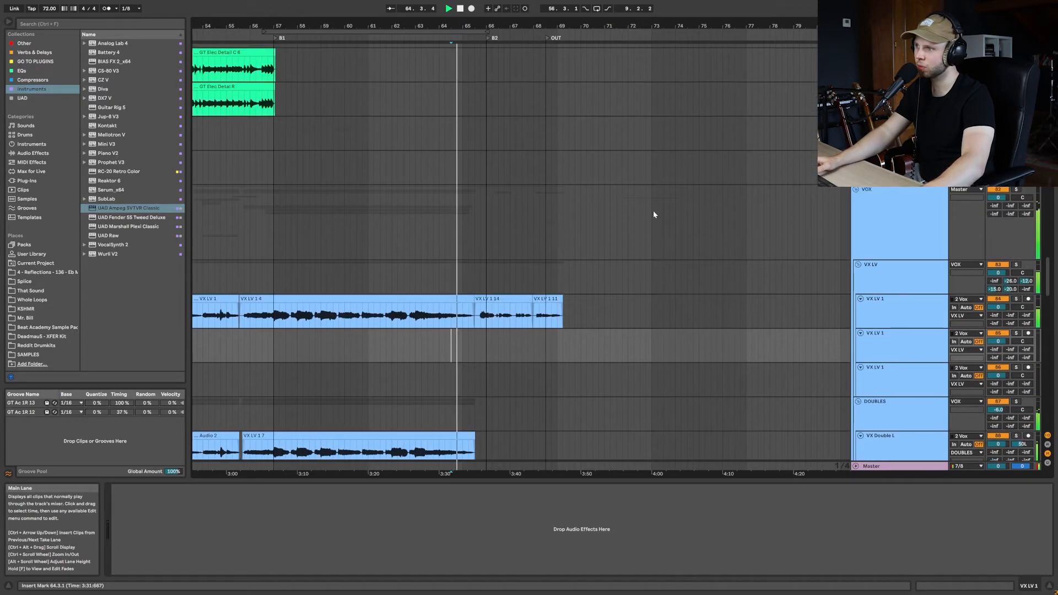
pyautogui.press('space')
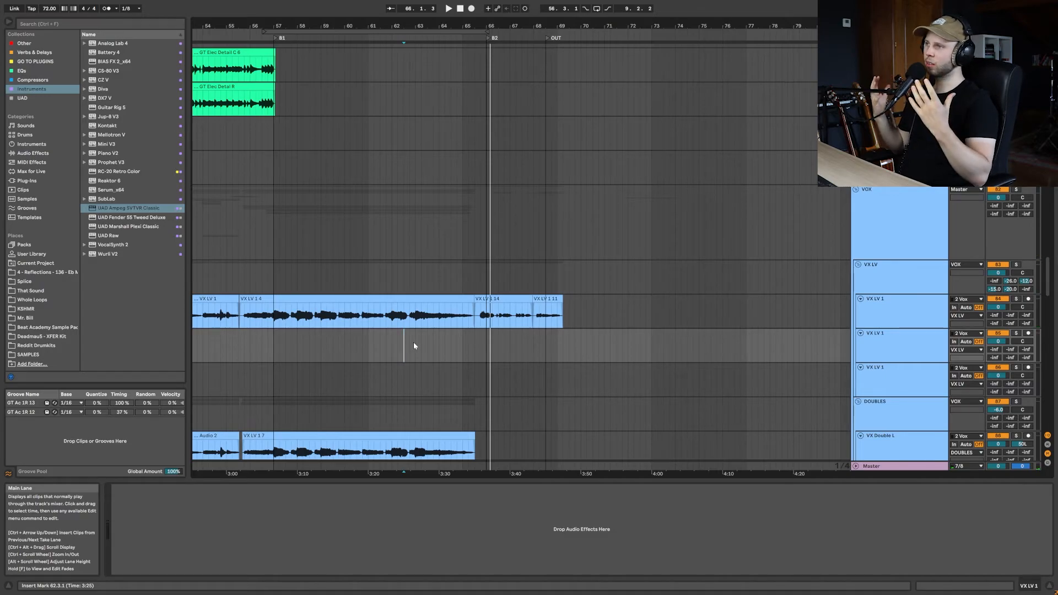
# Play the acoustic guitars GT Ac 1L and GT Ac 1R through the end of B1 from 64.3.1
pyautogui.scroll(6, 482, 316)
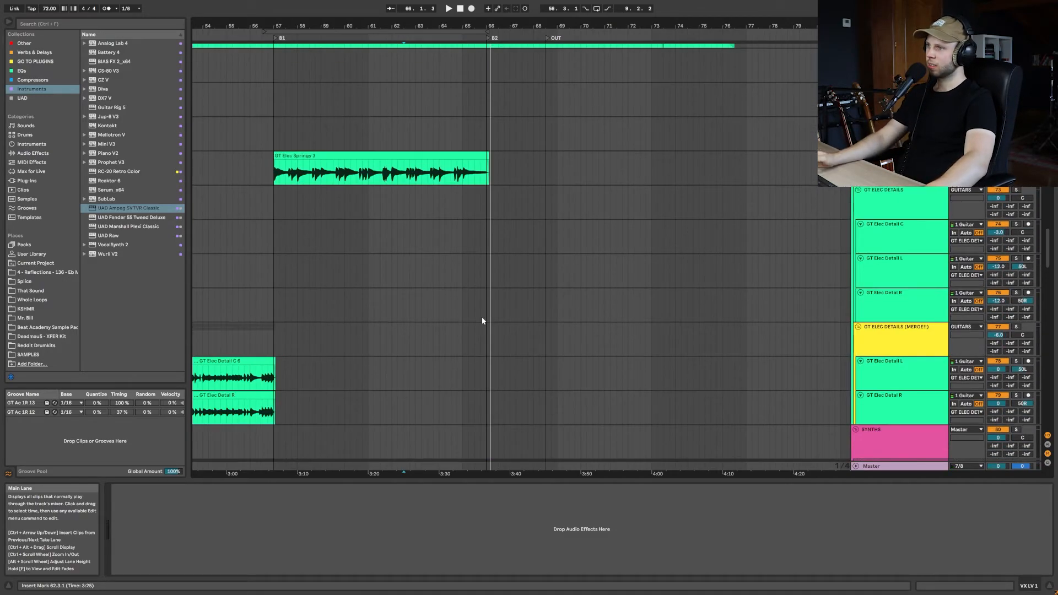
pyautogui.scroll(3, 493, 218)
pyautogui.click(452, 253)
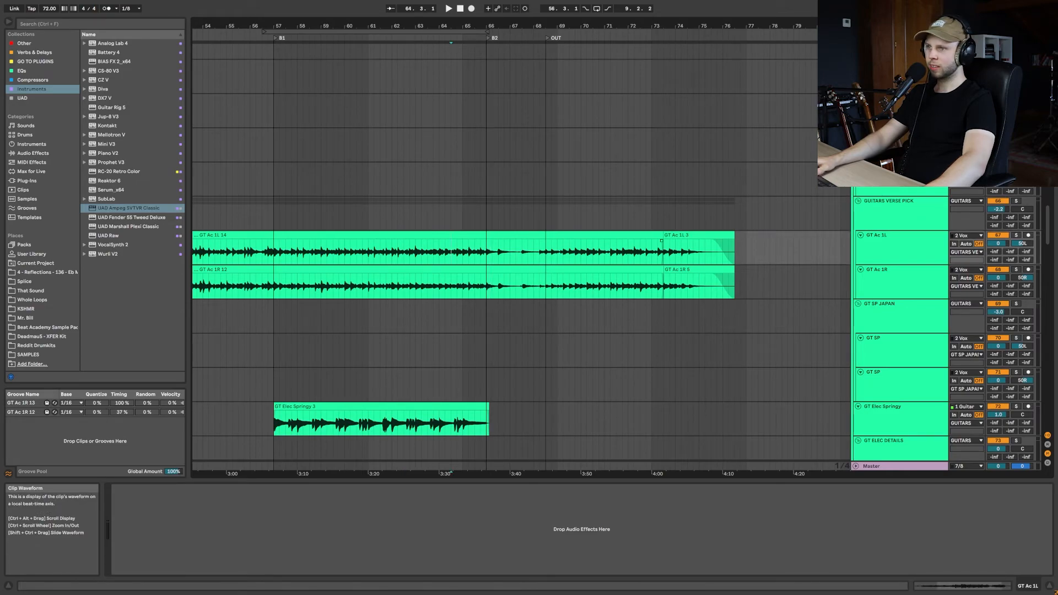
pyautogui.press('space')
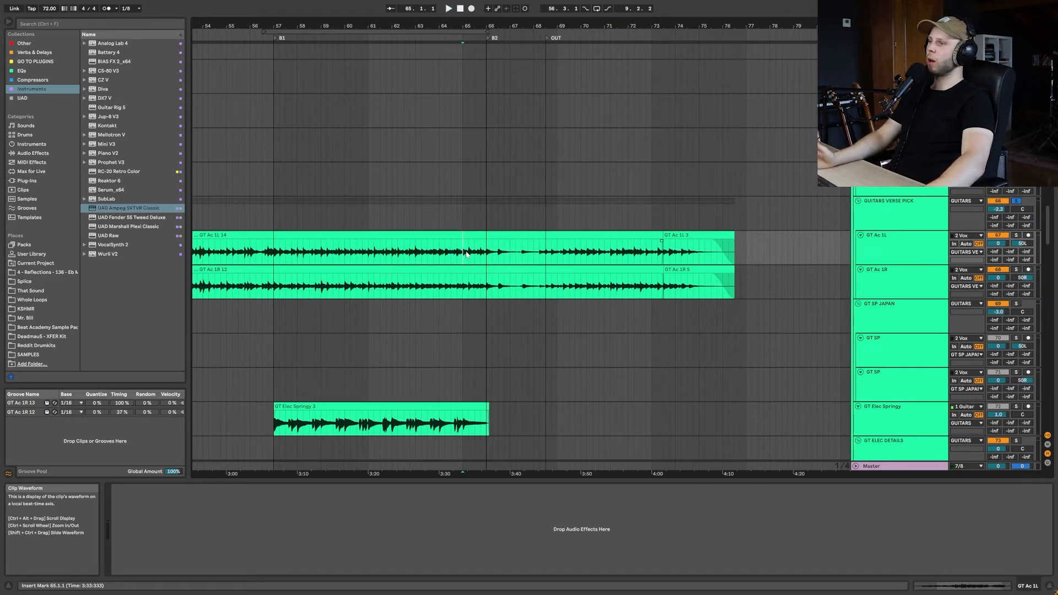
# Examine the lead, double and triple vocals around the start of B2, marking 65.2.1 on the lead VX LV 1 track
pyautogui.scroll(-10, 511, 247)
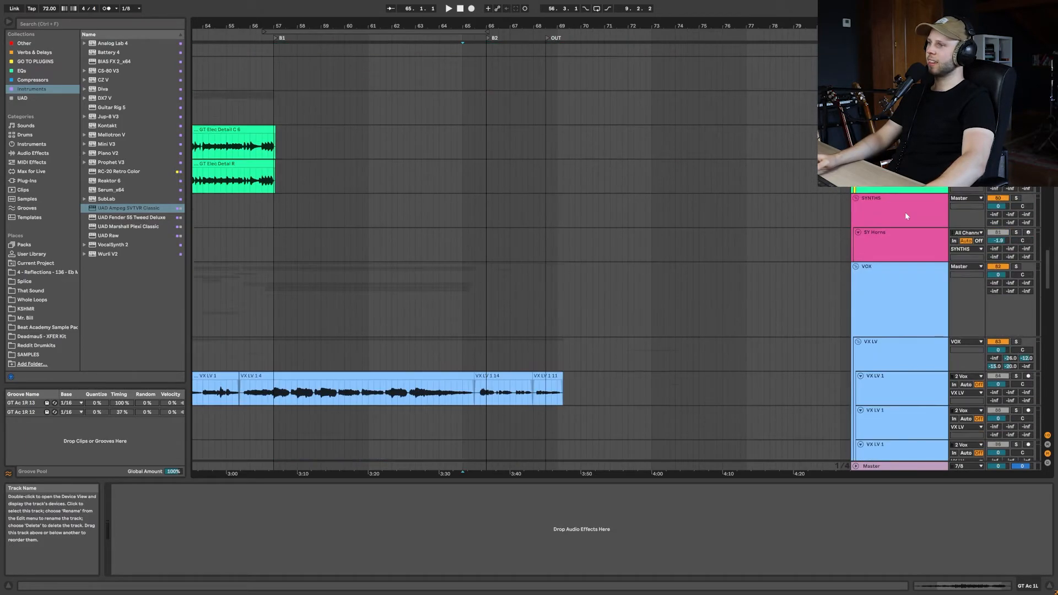
pyautogui.scroll(-3, 538, 215)
pyautogui.scroll(5, 514, 216)
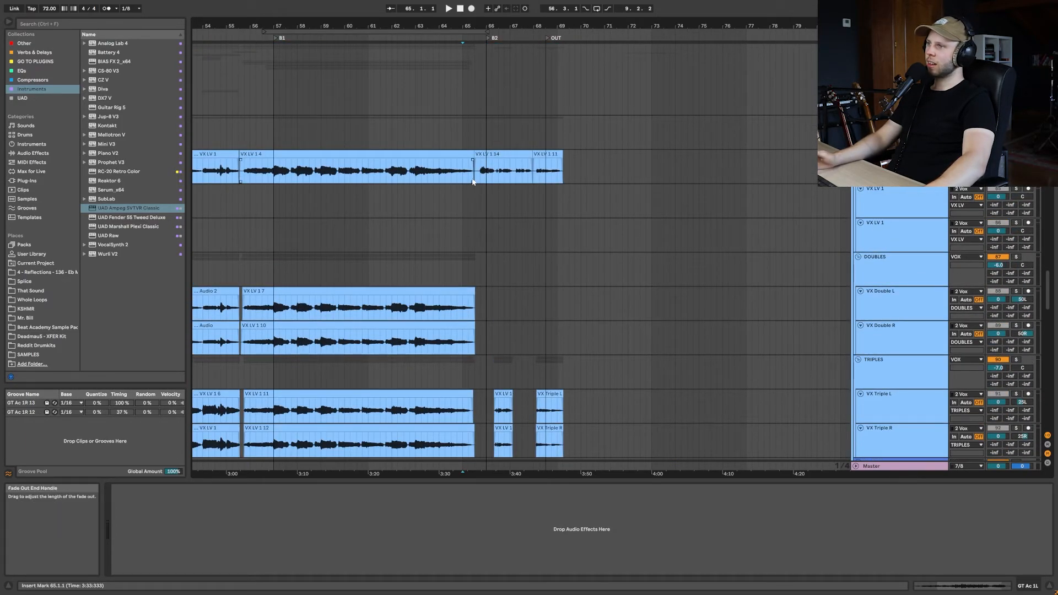
pyautogui.click(470, 179)
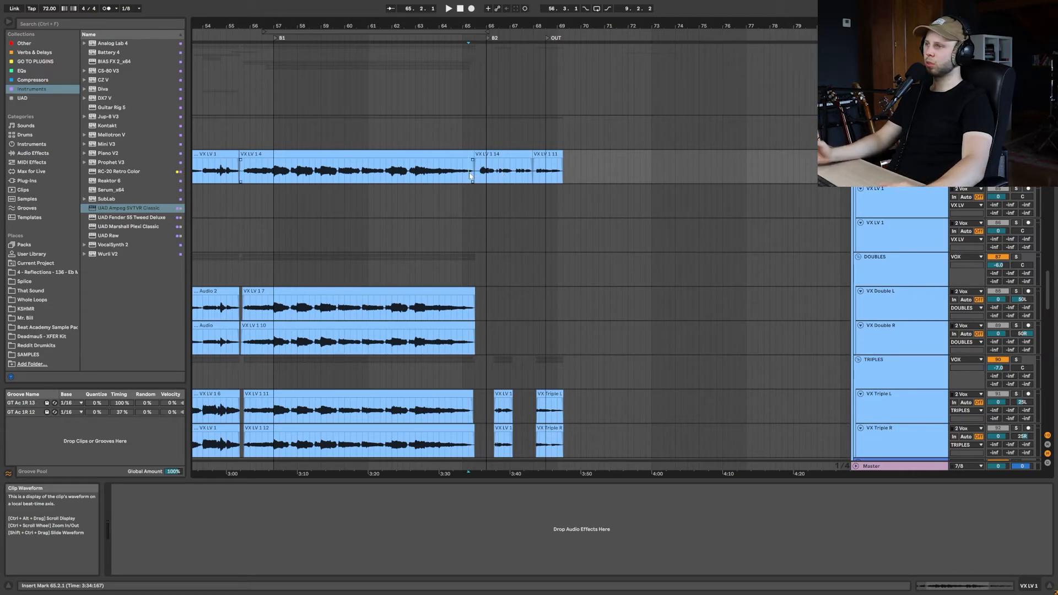
# Play the V1A lead vocal from 9.1.1 with the second VX LV 1 track selected
pyautogui.scroll(-5, 469, 176)
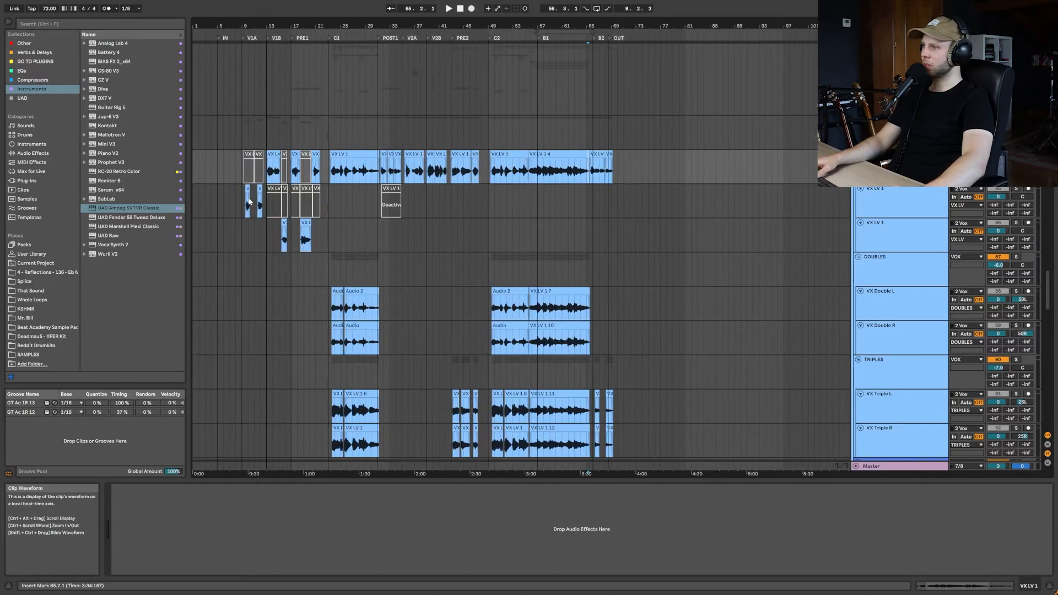
pyautogui.click(241, 203)
pyautogui.scroll(3, 240, 204)
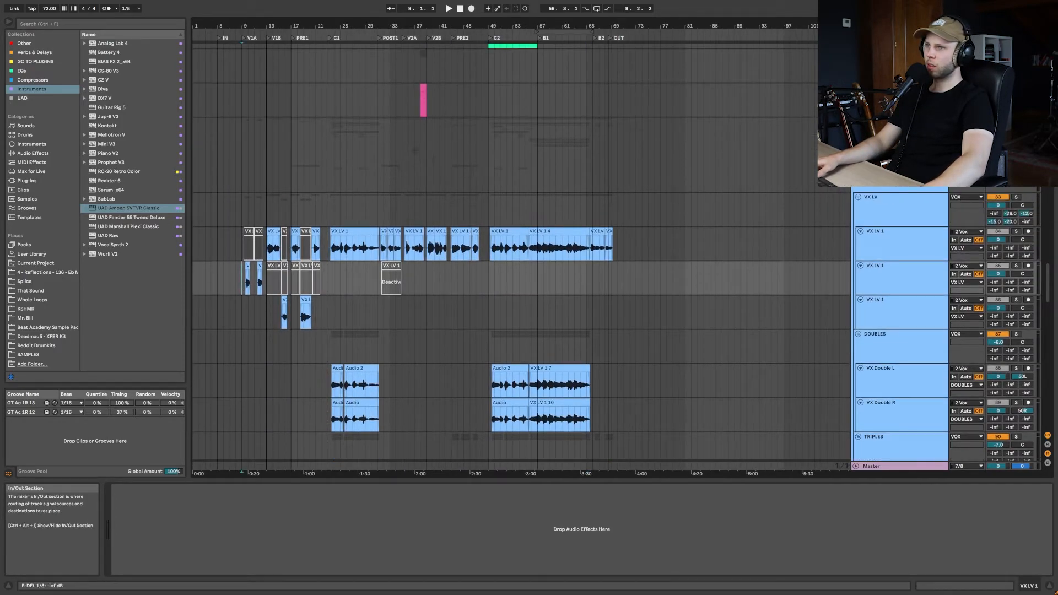
pyautogui.press('space')
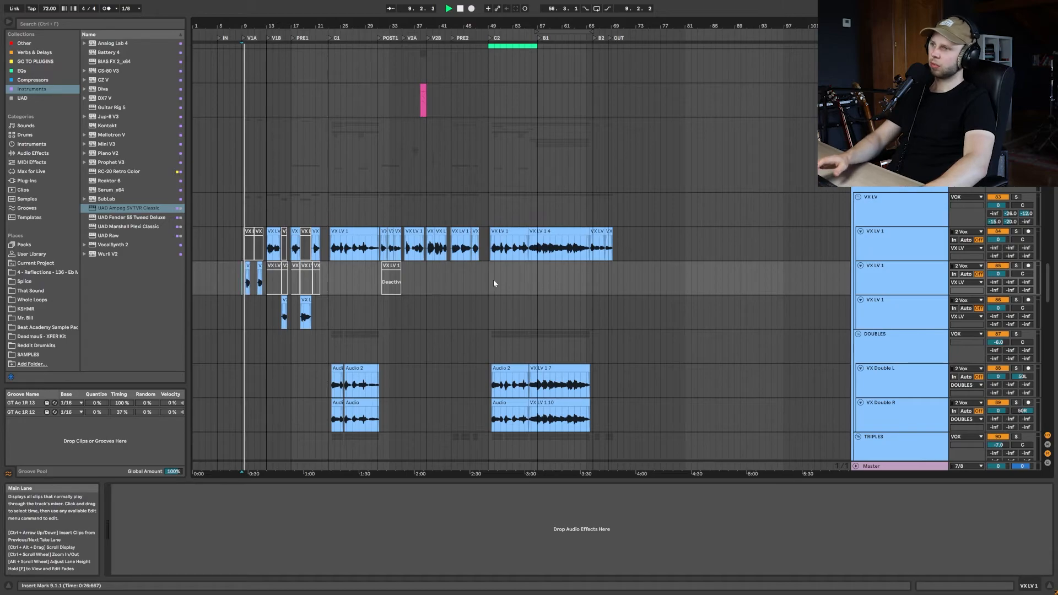
# Return to the end of B1 and play the lead vocal into B2 from 65.2.1, then stop playback
pyautogui.click(588, 276)
pyautogui.press('space')
pyautogui.scroll(5, 590, 275)
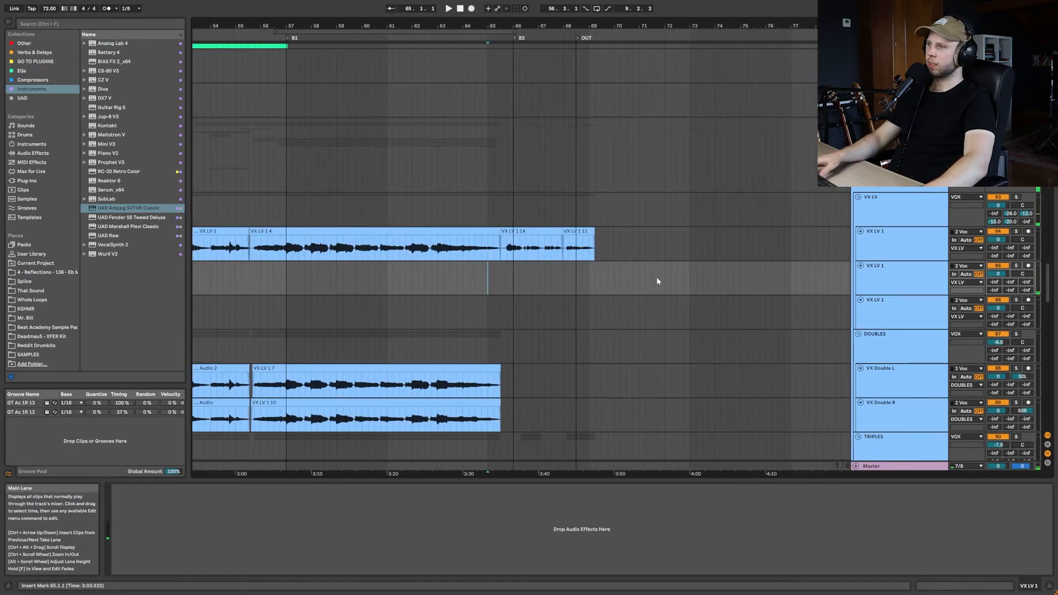
pyautogui.hscroll(1, 660, 276)
pyautogui.click(469, 281)
pyautogui.press('space')
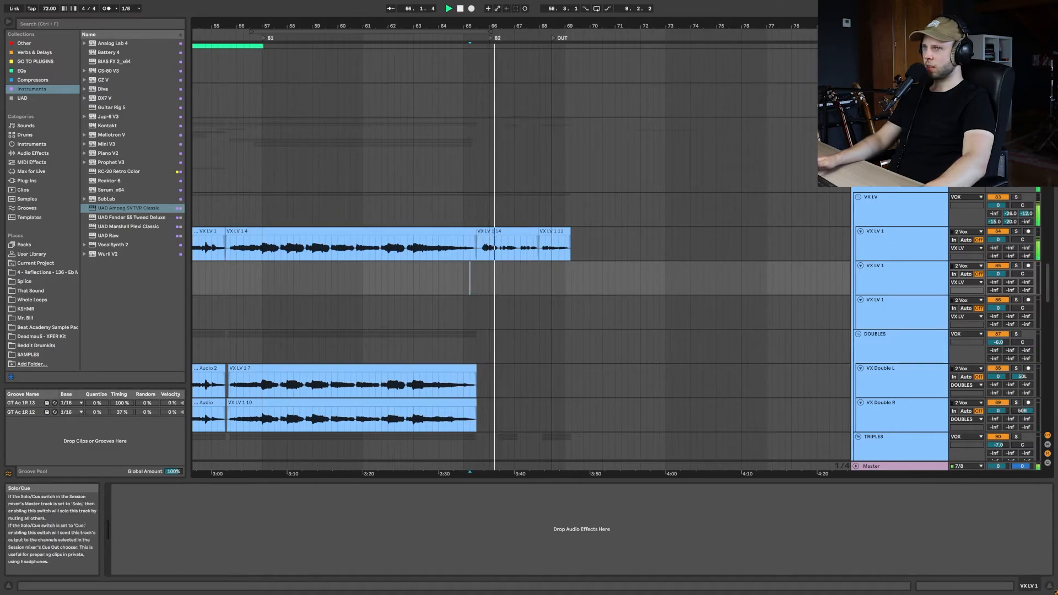
pyautogui.press('space')
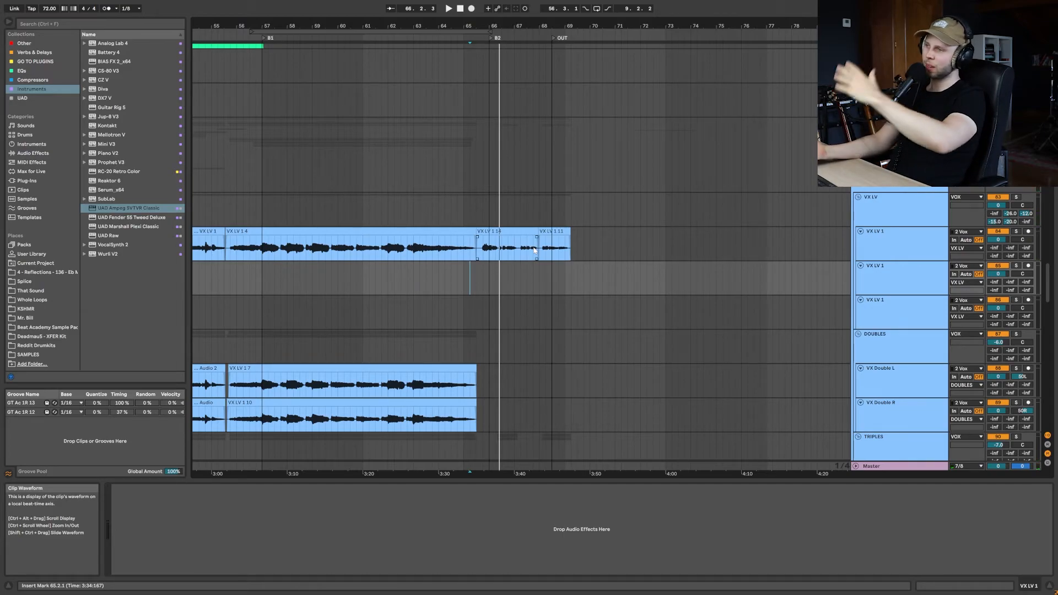
# Play the B2 triple vocals from 66.2.1 with VX Triple L selected, then stop playback after the final triple clips
pyautogui.press('space')
pyautogui.scroll(-1, 524, 270)
pyautogui.hscroll(2, 524, 268)
pyautogui.scroll(-3, 523, 267)
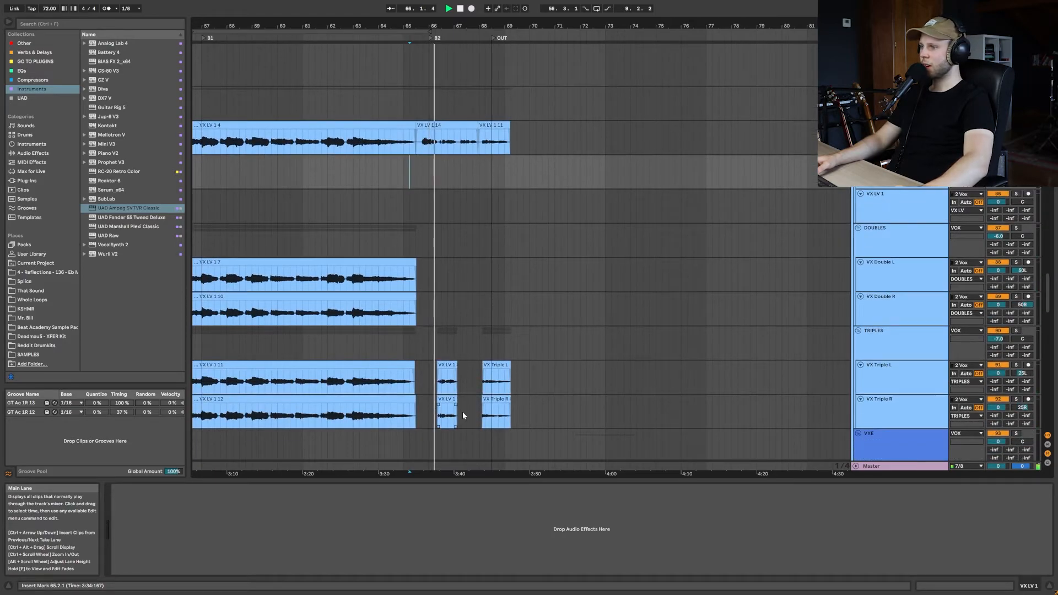
pyautogui.click(430, 393)
pyautogui.press('space')
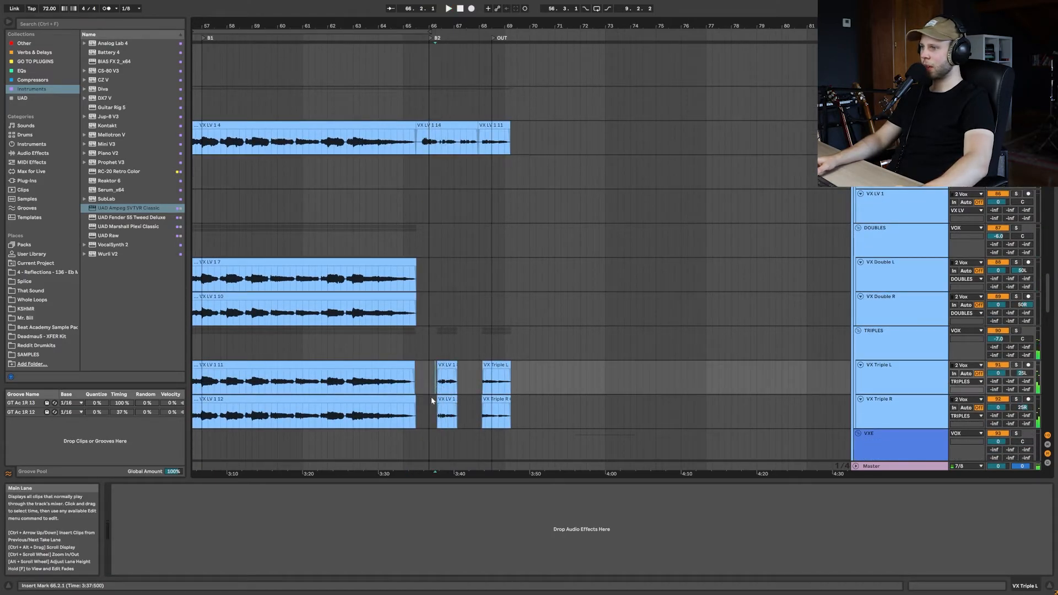
pyautogui.click(454, 409)
pyautogui.press('space')
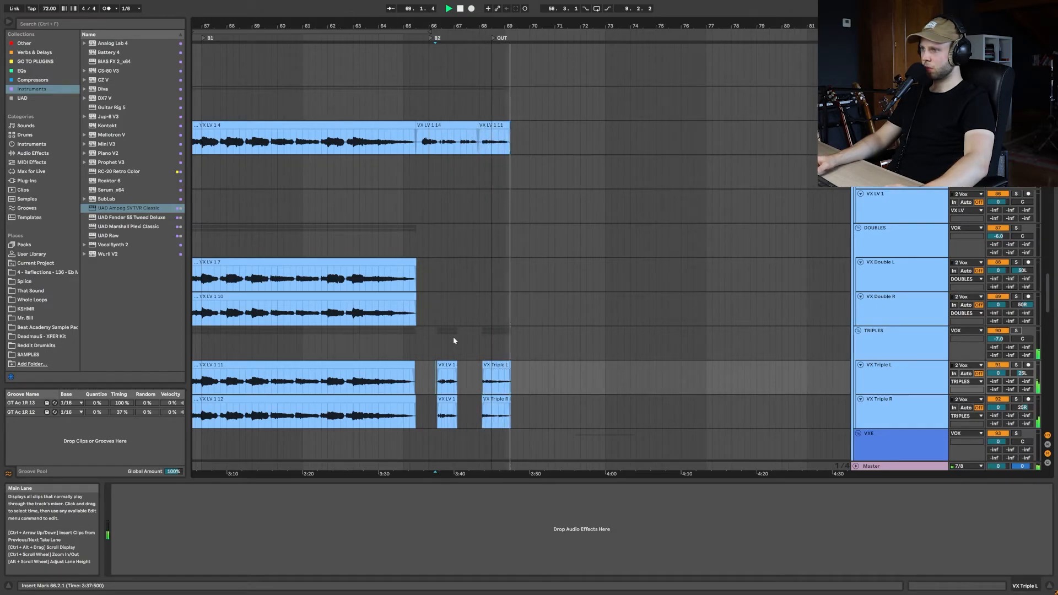
pyautogui.press('space')
# Play the start of B2 from 65.4.1 with the TRIPLES group selected
pyautogui.click(422, 346)
pyautogui.moveTo(405, 348); pyautogui.dragTo(464, 352)
pyautogui.click(466, 352)
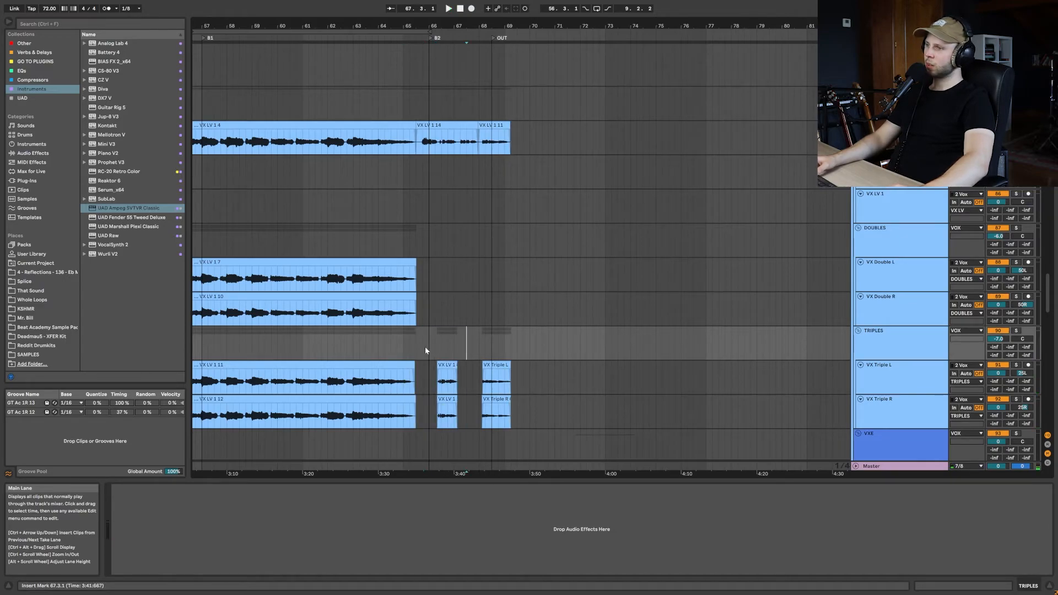
pyautogui.click(421, 346)
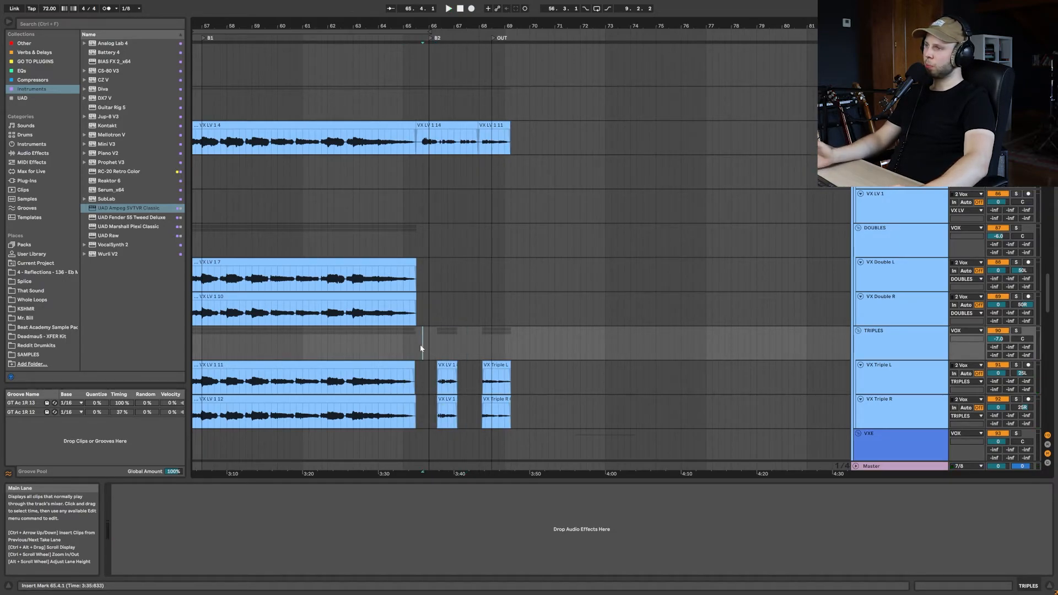
pyautogui.press('space')
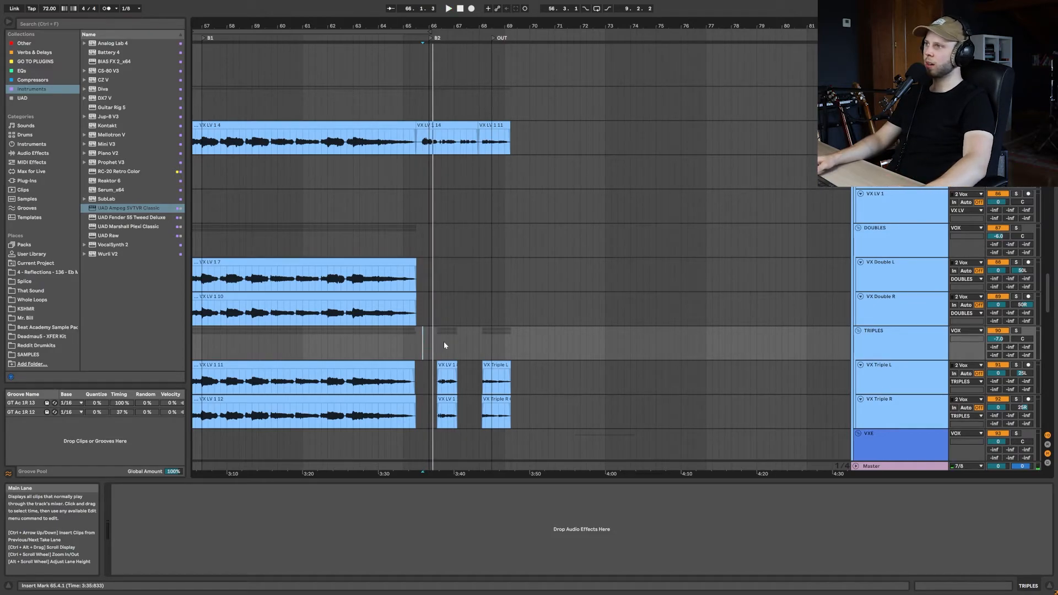
# Play B2 into the OUT section from 65.3.1 while examining the drum, percussion and vocal tracks
pyautogui.hscroll(-10, 444, 342)
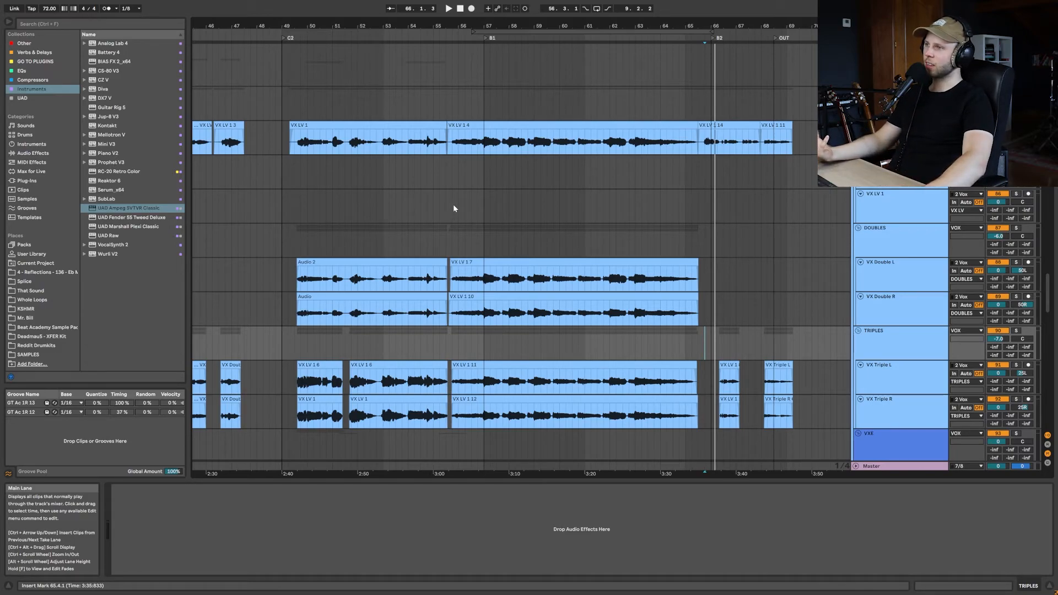
pyautogui.click(452, 207)
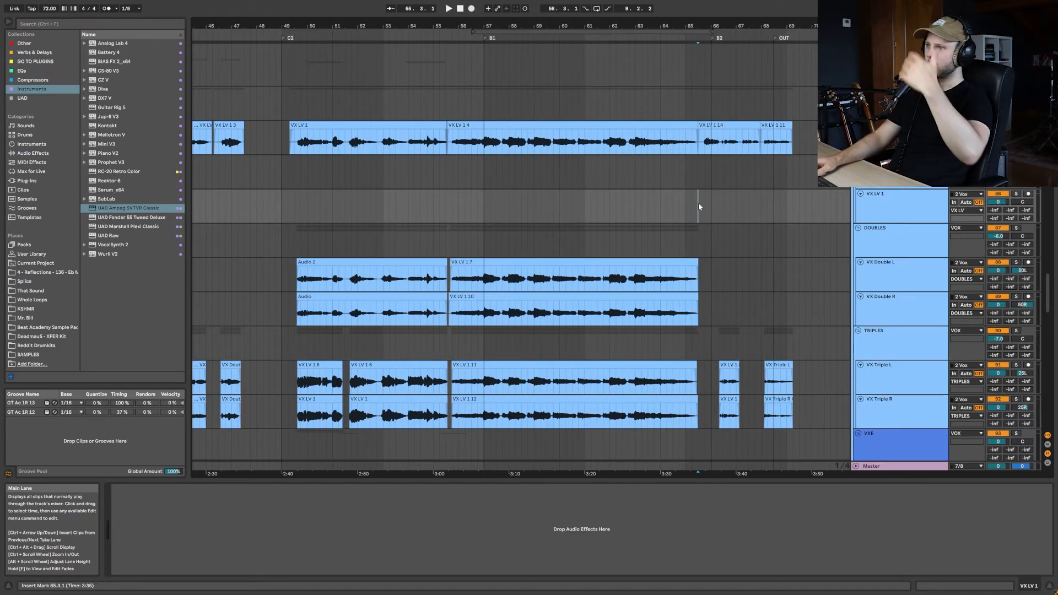
pyautogui.press('space')
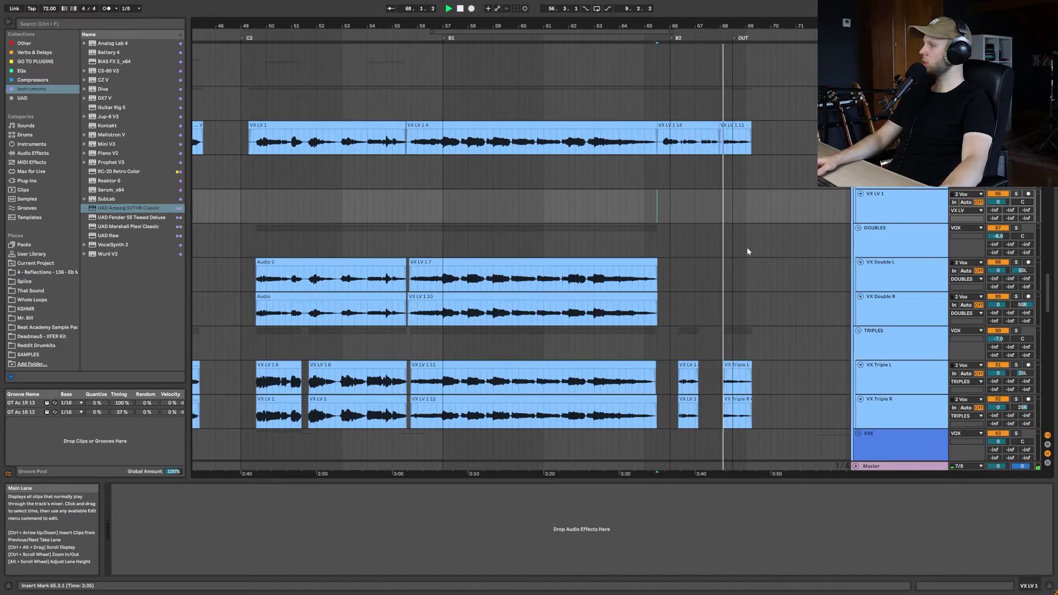
pyautogui.hscroll(5, 753, 266)
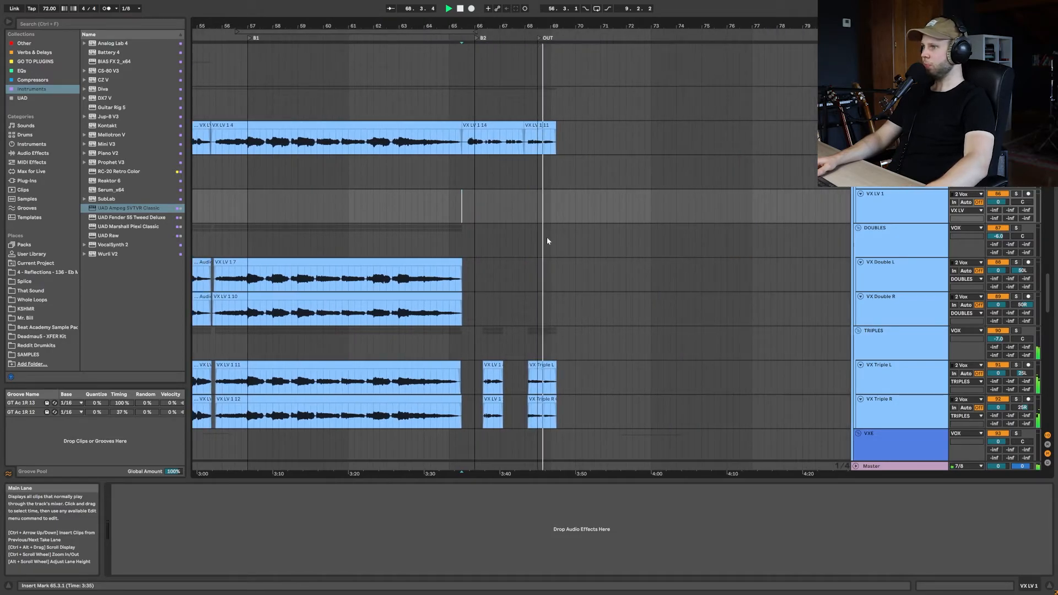
pyautogui.scroll(15, 547, 241)
pyautogui.scroll(15, 552, 246)
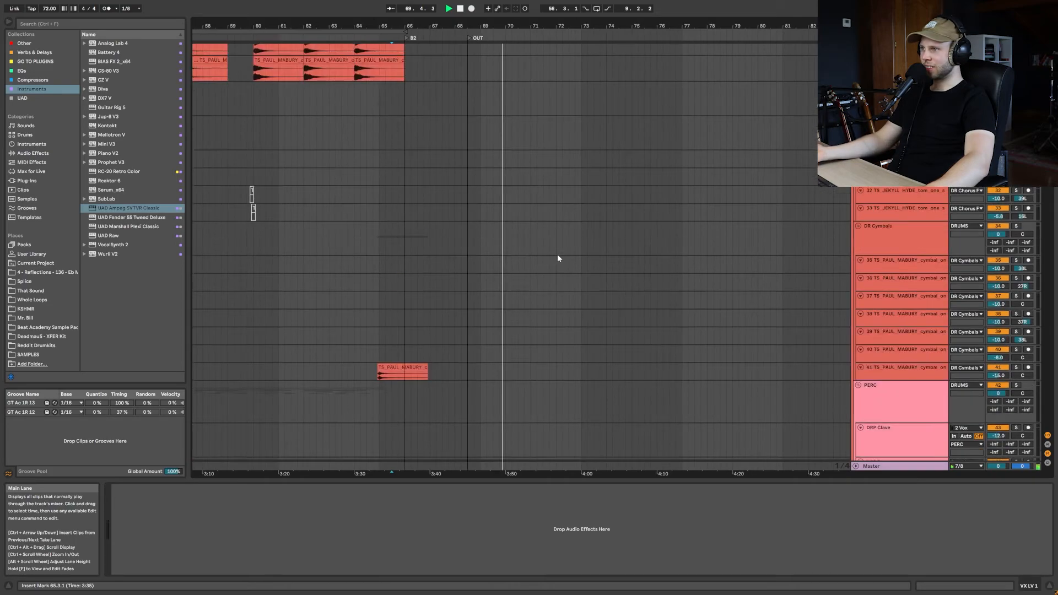
pyautogui.scroll(-10, 557, 253)
pyautogui.scroll(-20, 562, 262)
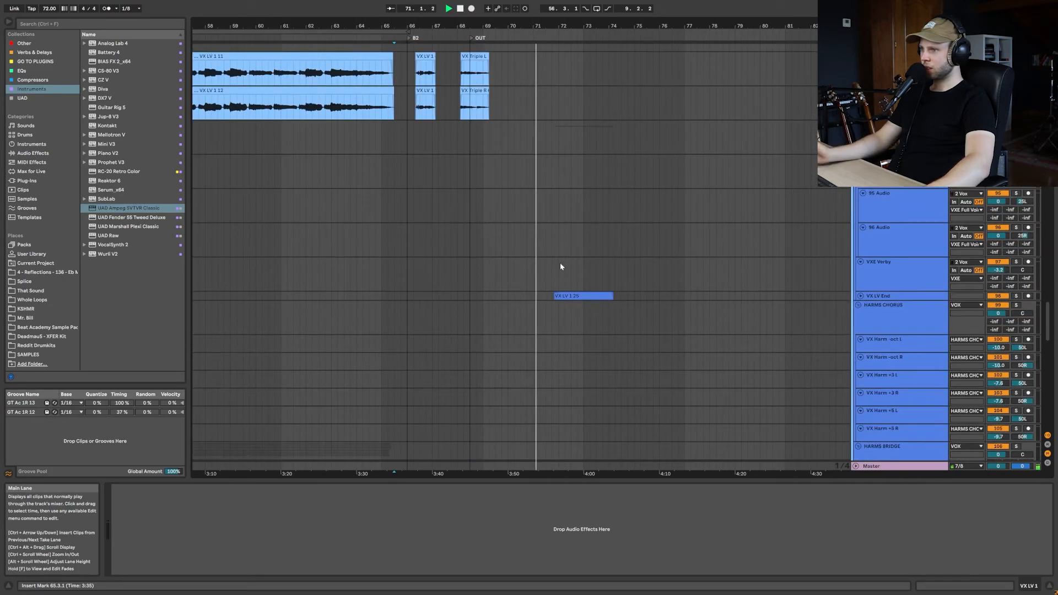
# Unfold and solo the VX LV End track, then play its closing vocal clip from 71.4.1
pyautogui.click(860, 296)
pyautogui.click(903, 303)
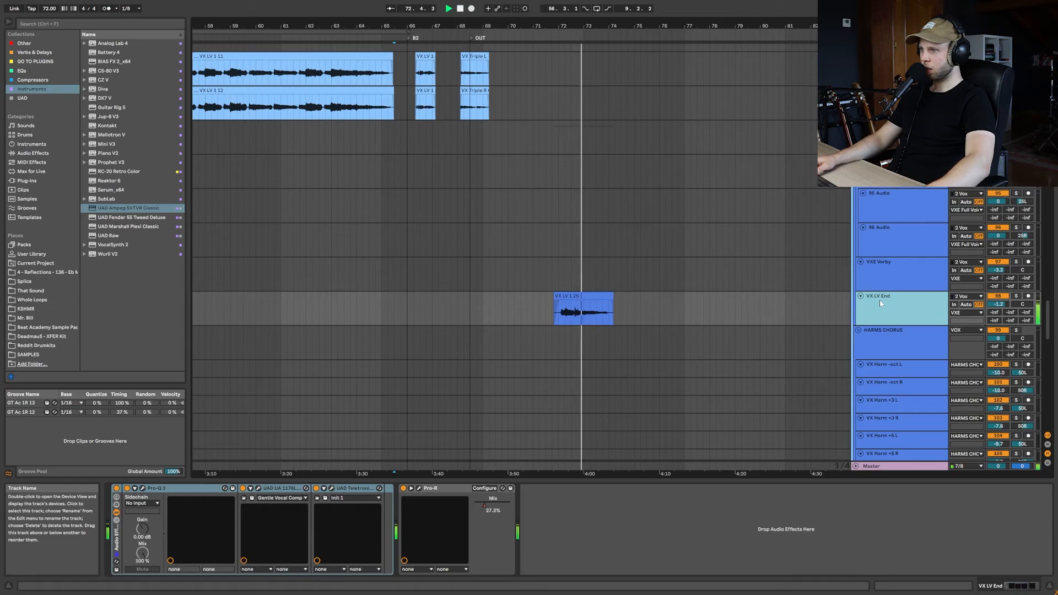
pyautogui.click(1017, 297)
pyautogui.click(558, 313)
pyautogui.press('space')
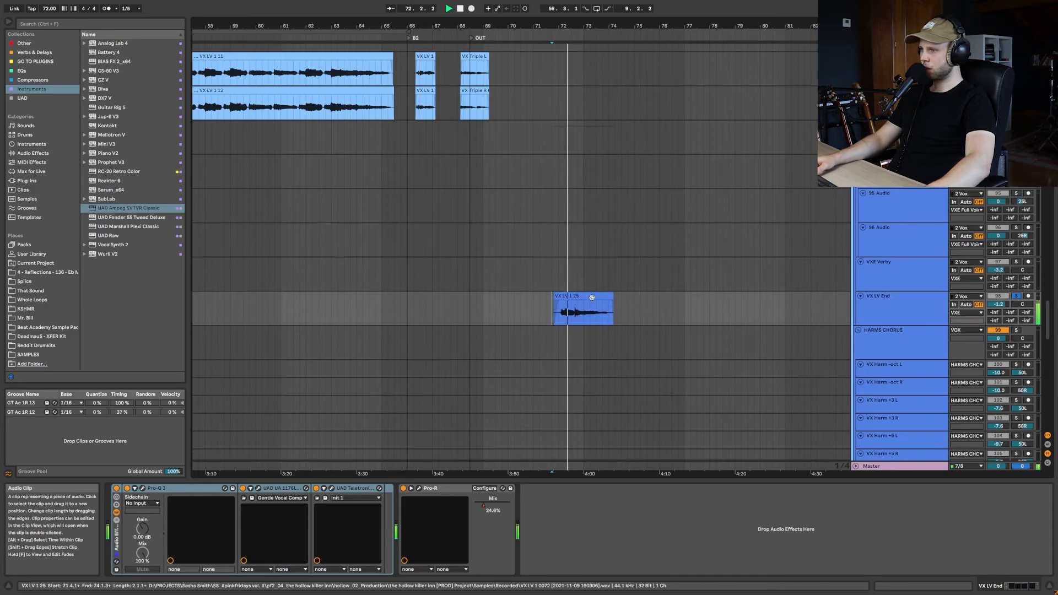
# Show the automation on the VX LV End clip, examine the rising Pro-R Mix curve, and hide the automation again
pyautogui.click(583, 297)
pyautogui.press('a')
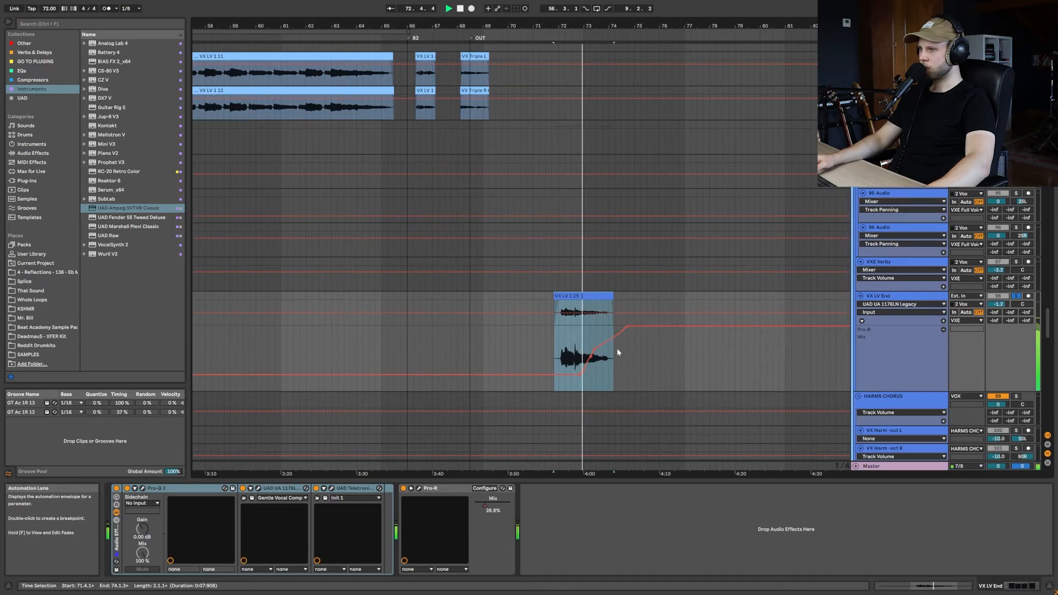
pyautogui.scroll(-2, 616, 348)
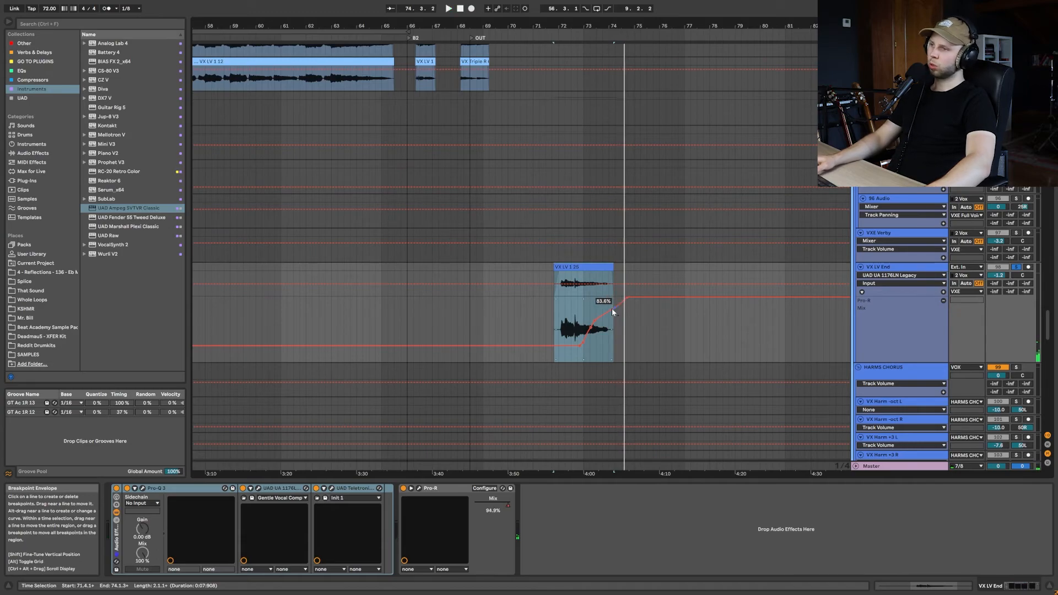
pyautogui.press('a')
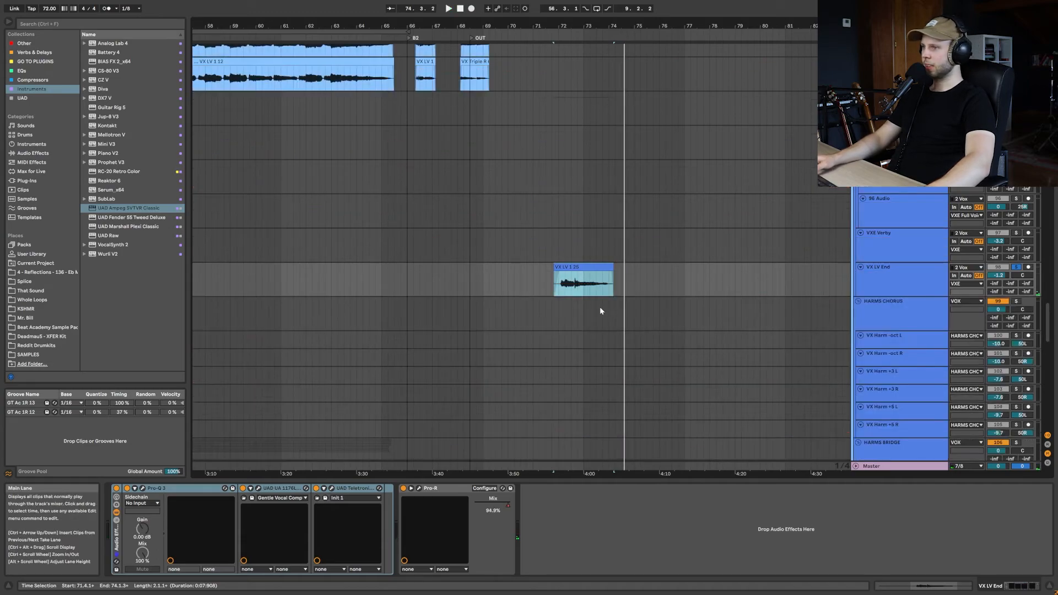
# Examine the Space setting of the Pro-R reverb on VX LV End, then close the plug-in window
pyautogui.click(419, 489)
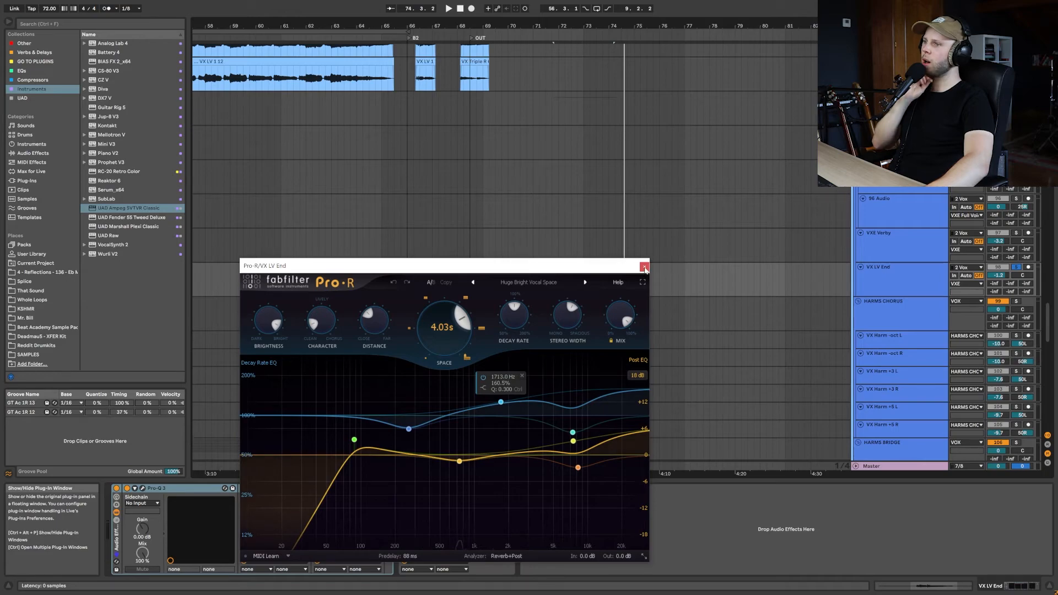
pyautogui.moveTo(430, 334)
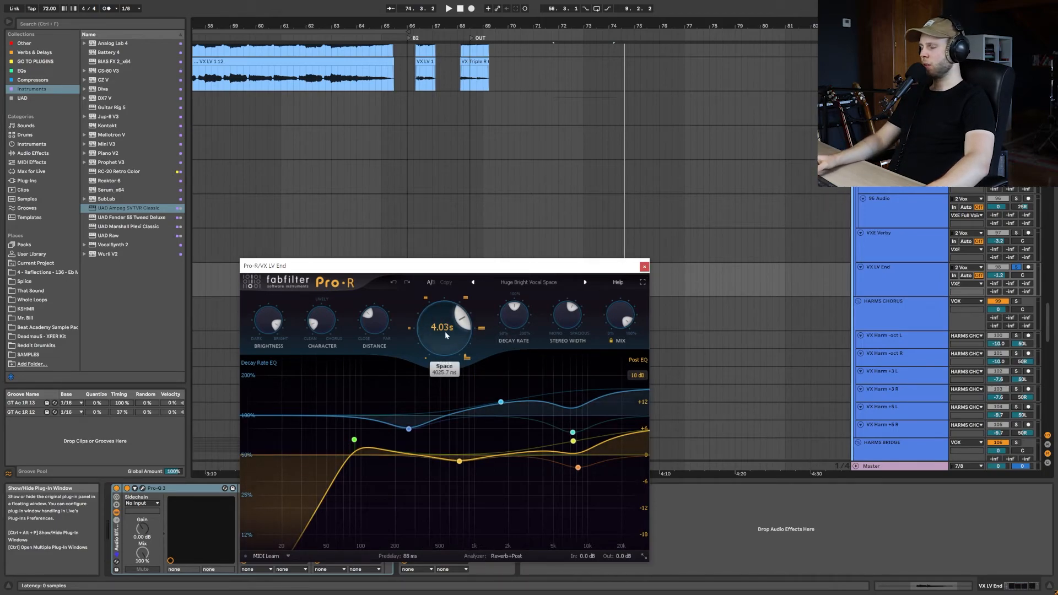
pyautogui.click(644, 268)
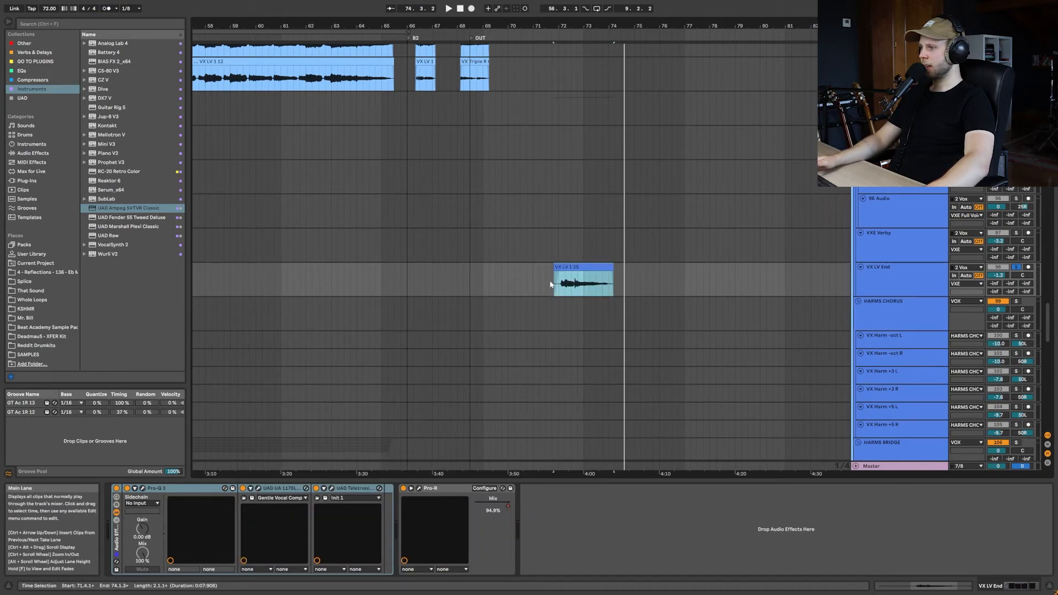
# Mark 71.4.1 on VX LV End and open its UA 1176LN and Teletronix LA-2A compressors, placing their windows one above the other
pyautogui.click(550, 284)
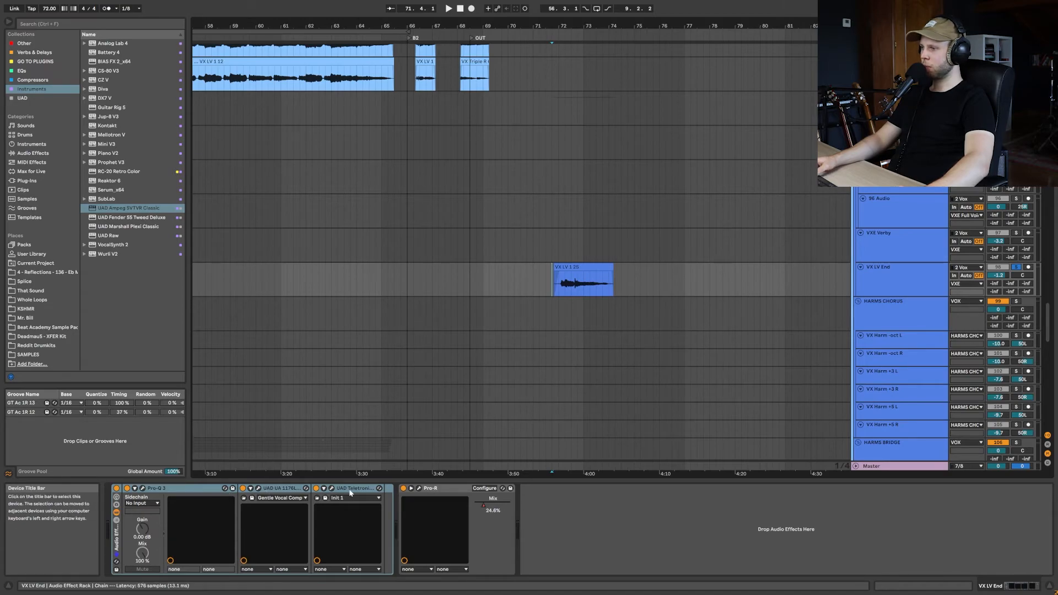
pyautogui.click(258, 488)
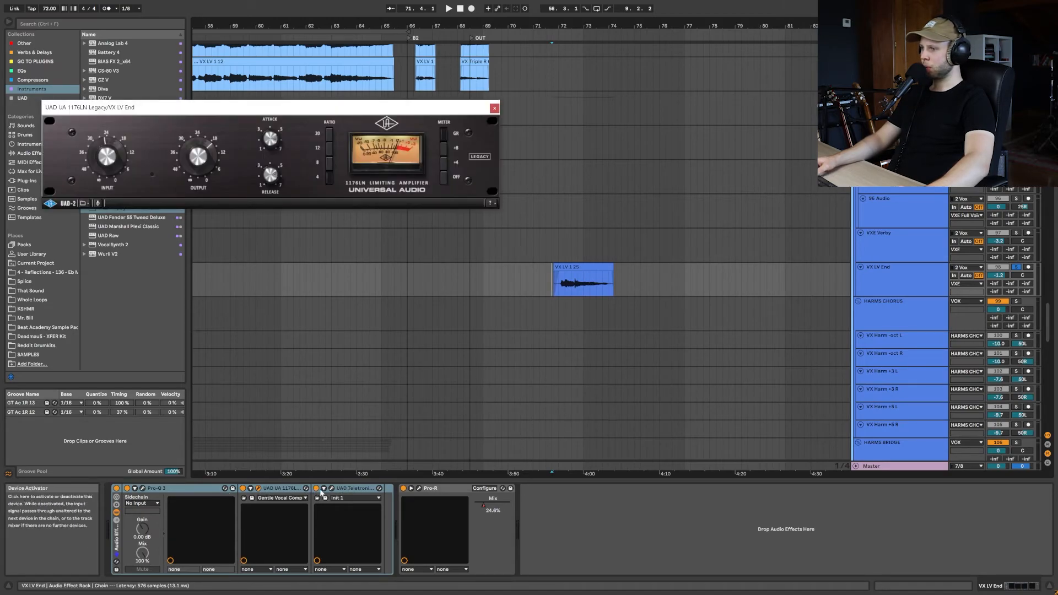
pyautogui.click(331, 488)
pyautogui.moveTo(455, 271); pyautogui.dragTo(465, 232)
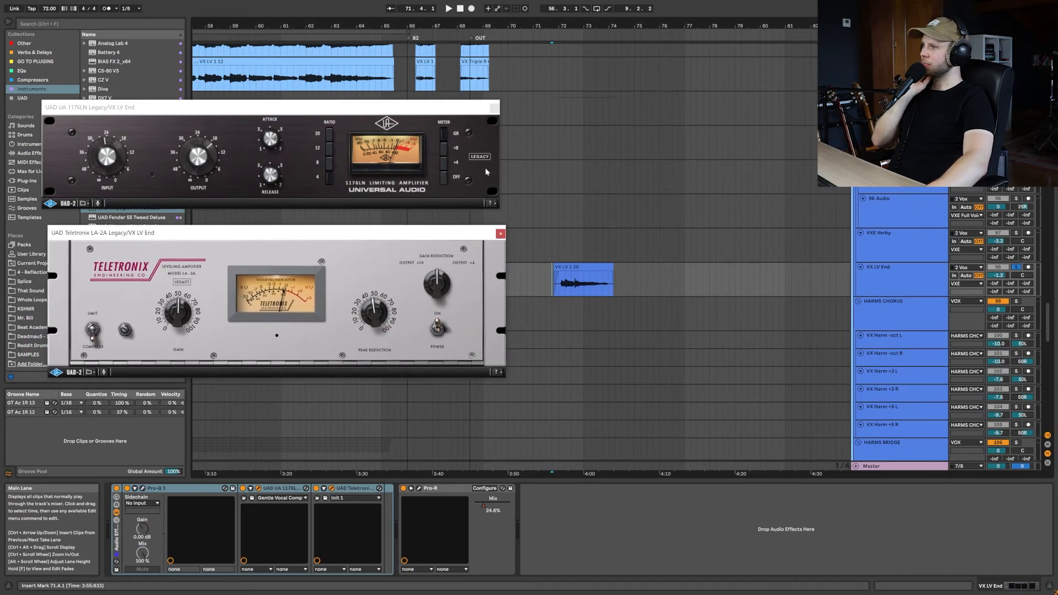
# Close both compressor windows and play the closing vocal from 71.4.1 together with the other tracks
pyautogui.click(495, 108)
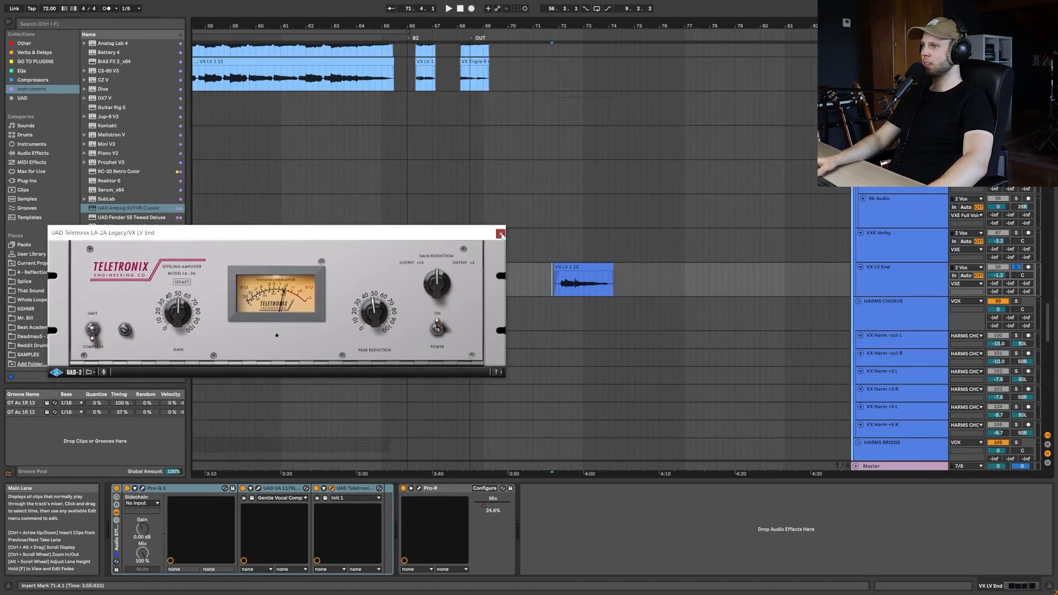
pyautogui.click(500, 234)
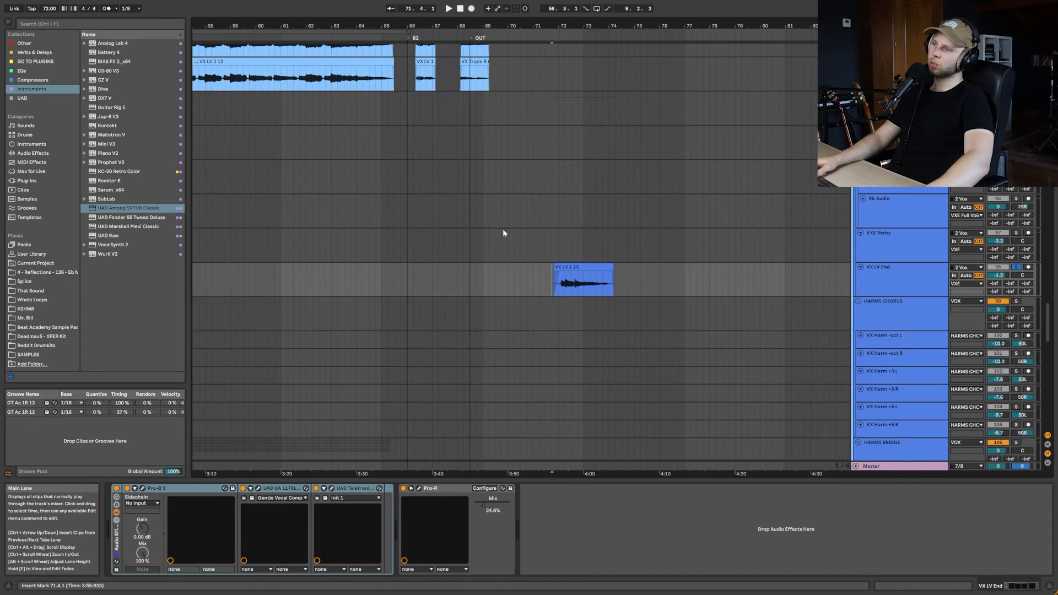
pyautogui.click(602, 286)
pyautogui.click(607, 290)
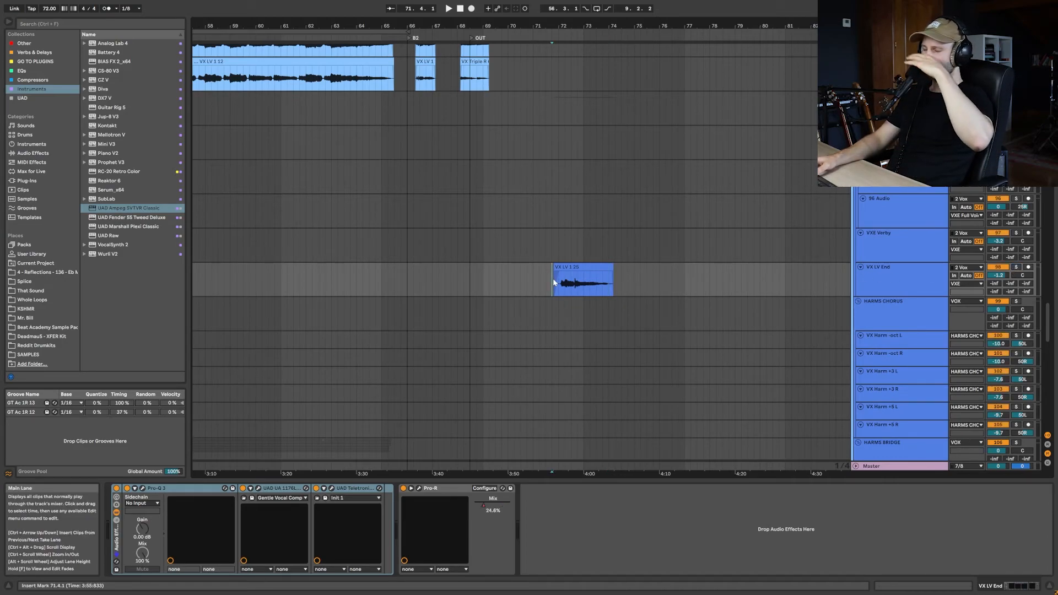
pyautogui.press('space')
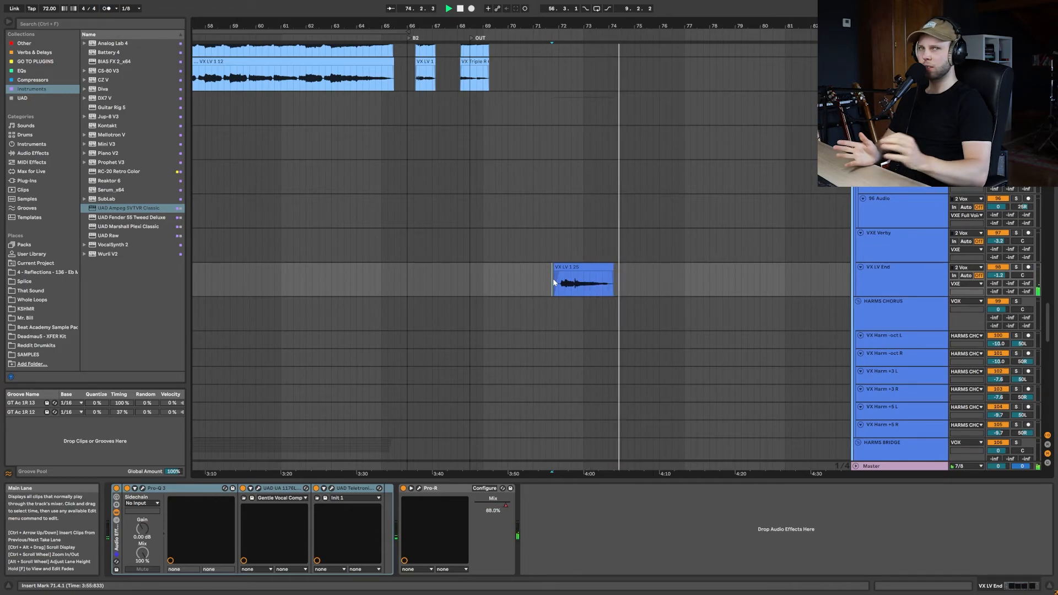
# Solo VX LV End and play the tail of its closing vocal clip
pyautogui.click(597, 281)
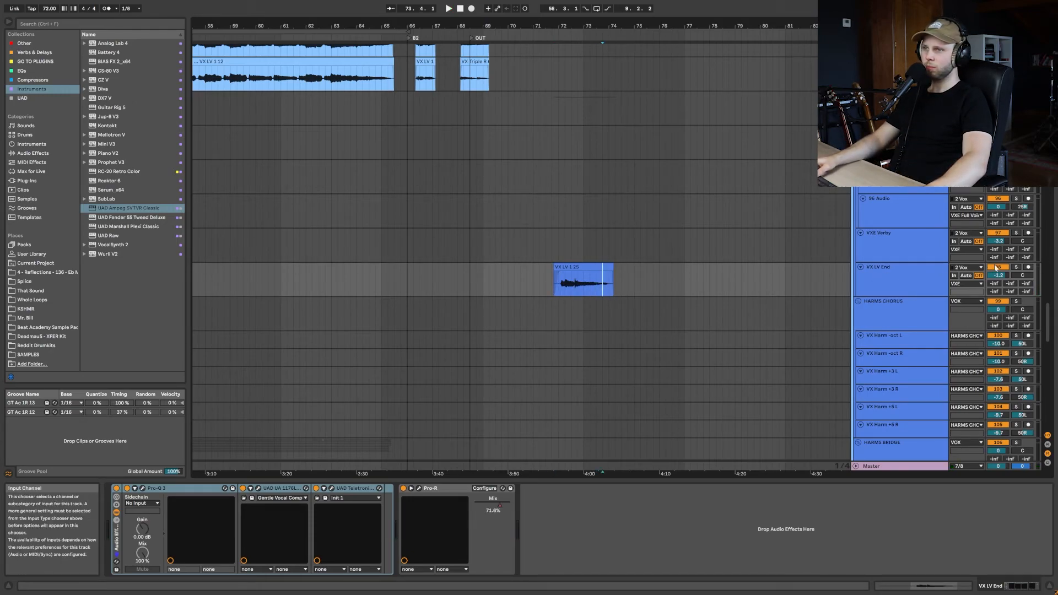
pyautogui.press('space')
pyautogui.click(1017, 268)
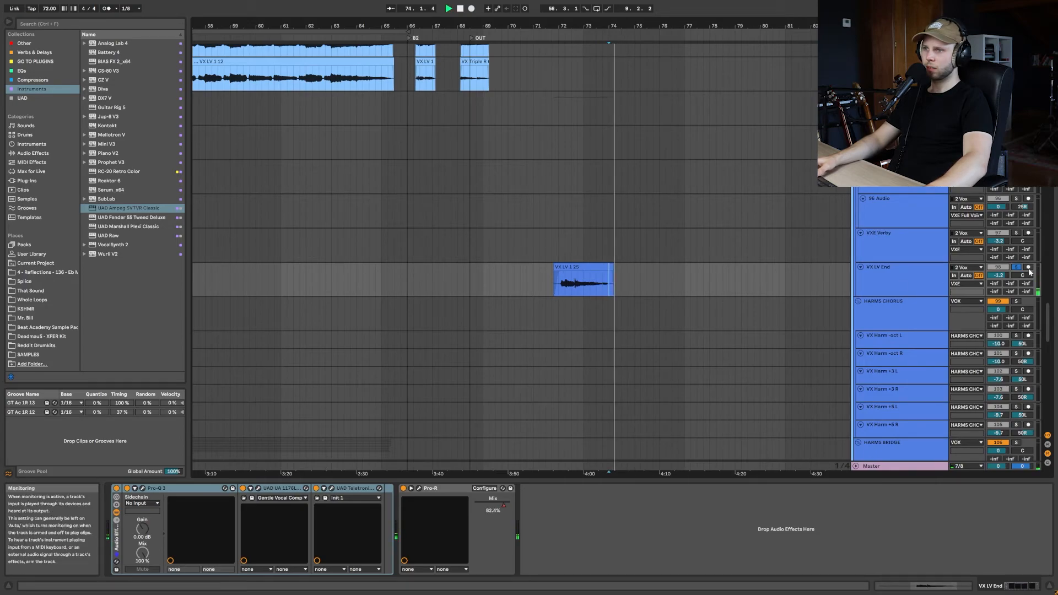
# Play the ending from 73.3.1 with all tracks, then stop and mark 74.1.1 on the picked acoustic guitar GT Ac 1R
pyautogui.click(599, 287)
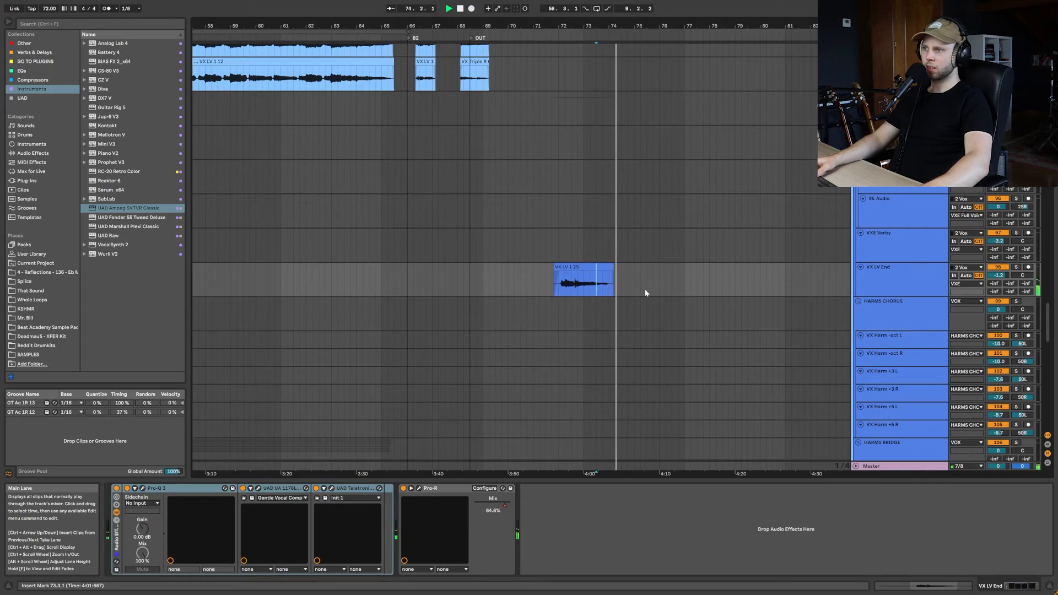
pyautogui.scroll(5, 639, 270)
pyautogui.scroll(15, 636, 279)
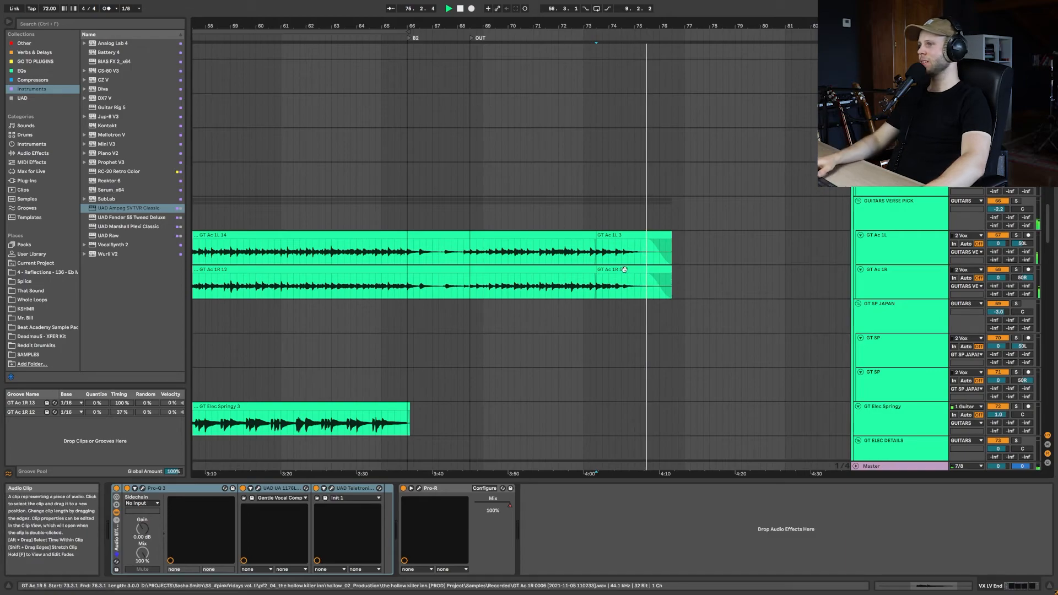
pyautogui.click(608, 285)
pyautogui.press('space')
# Examine how the drum, percussion and bass clips are spread across the whole arrangement
pyautogui.hscroll(-3, 612, 287)
pyautogui.press('-')
pyautogui.press('-')
pyautogui.press('-')
pyautogui.hscroll(2, 664, 266)
pyautogui.scroll(6, 730, 277)
pyautogui.scroll(20, 726, 275)
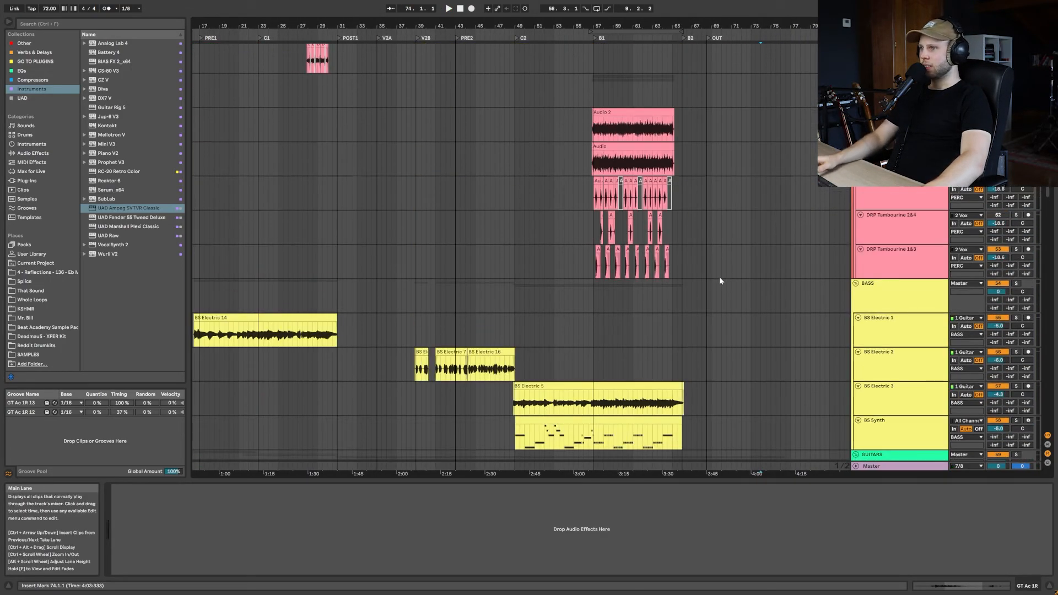
pyautogui.scroll(-10, 714, 288)
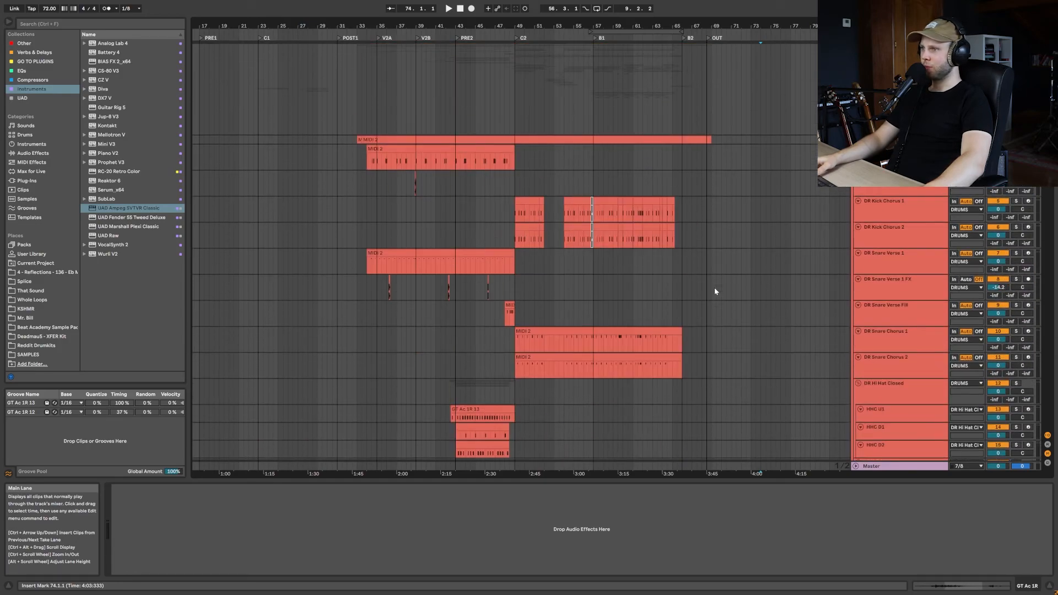
pyautogui.scroll(-8, 708, 290)
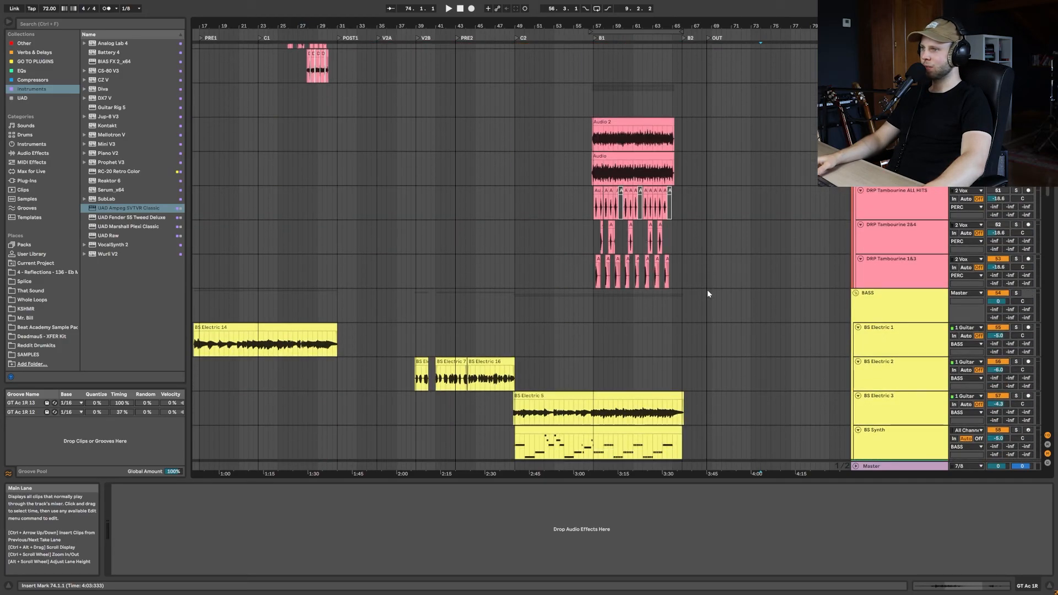
pyautogui.scroll(20, 693, 283)
pyautogui.hscroll(-2, 628, 286)
pyautogui.click(629, 286)
pyautogui.scroll(-3, 428, 255)
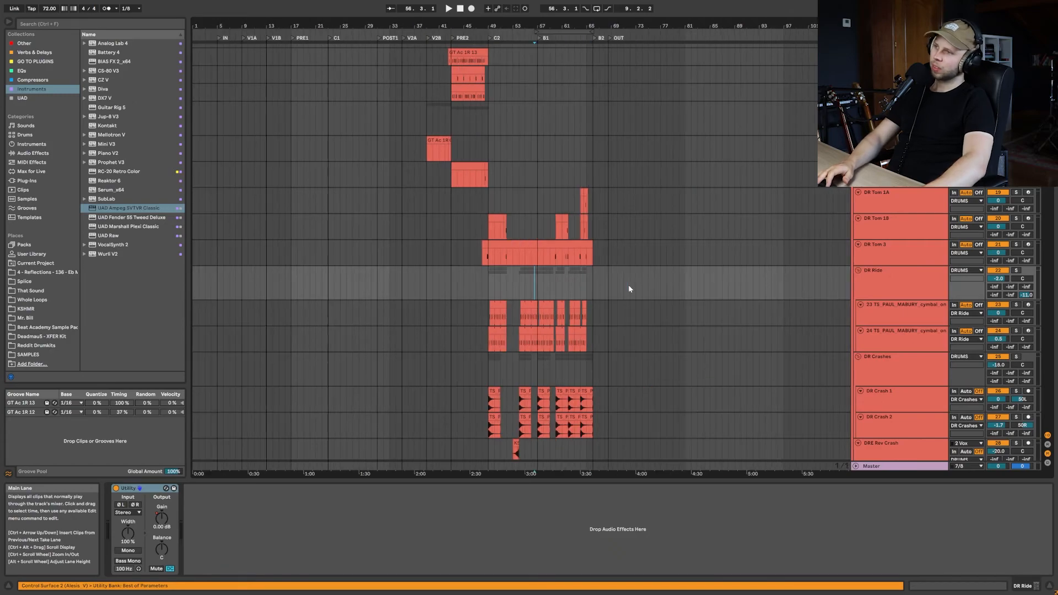
pyautogui.scroll(10, 434, 202)
pyautogui.scroll(2, 433, 206)
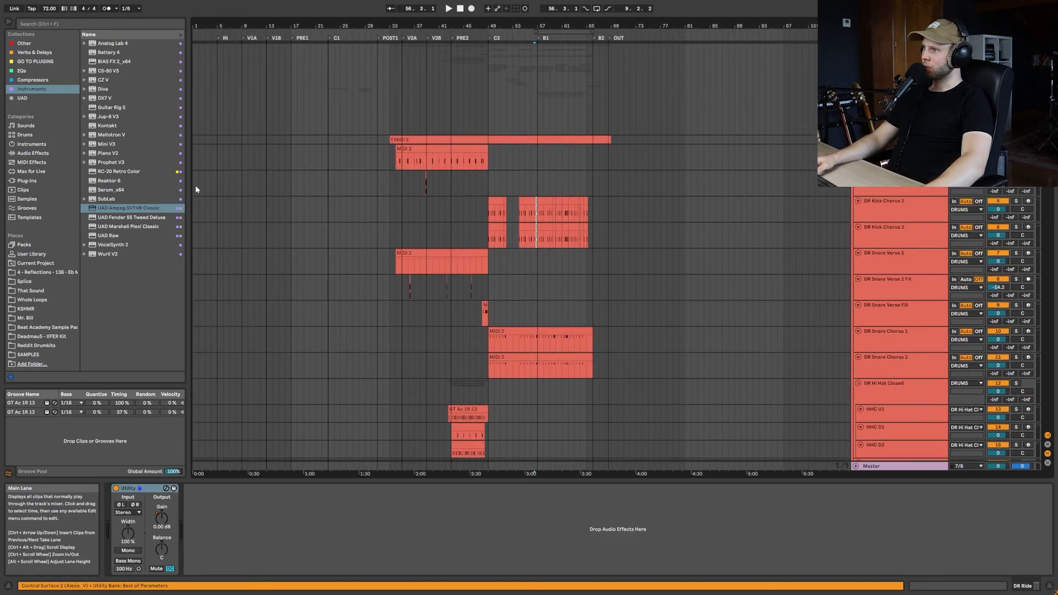
# Mark the empty range 5.1.1 to 35.1.1 on the verse kick tracks and review the remaining drum and percussion parts
pyautogui.moveTo(207, 188); pyautogui.dragTo(403, 173)
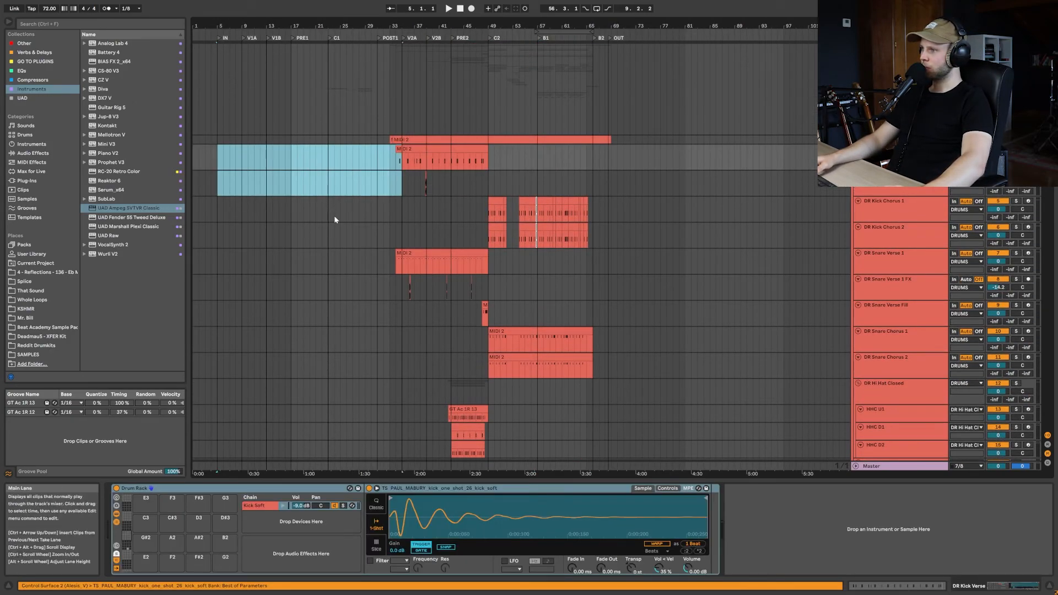
pyautogui.scroll(-15, 333, 215)
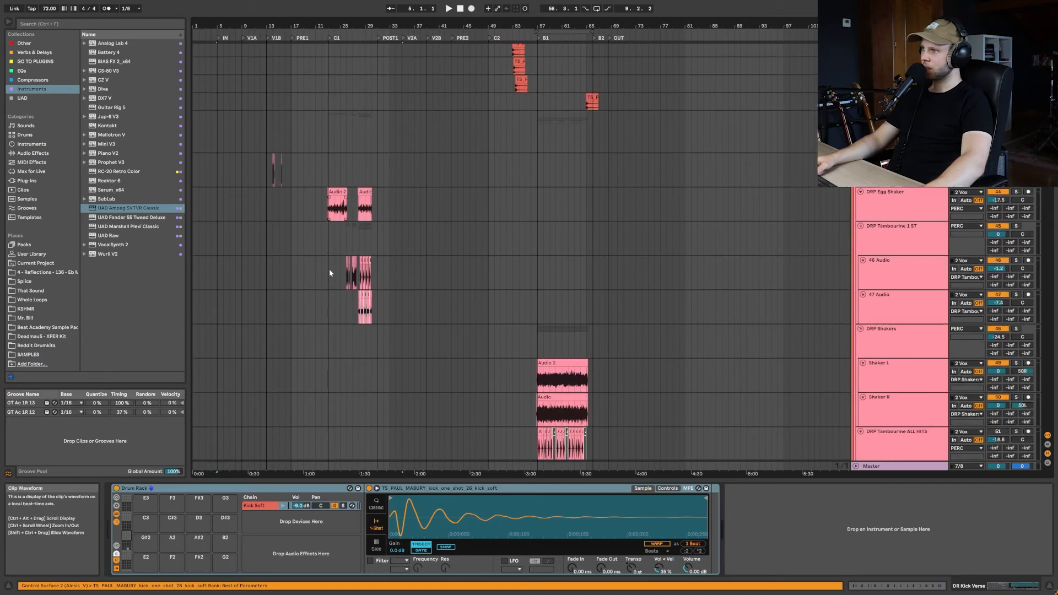
pyautogui.scroll(10, 342, 220)
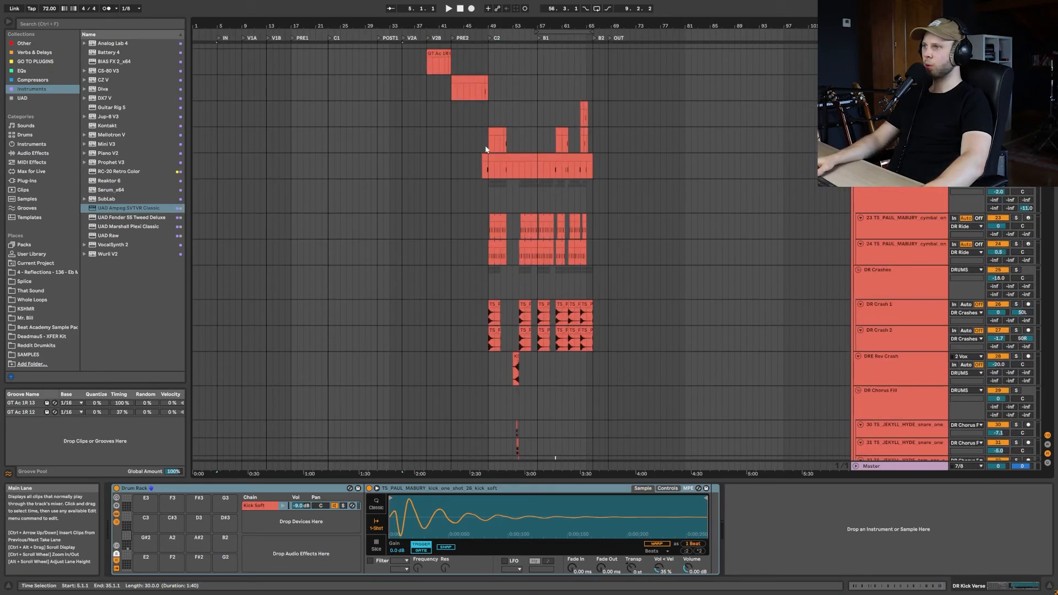
pyautogui.scroll(-8, 490, 157)
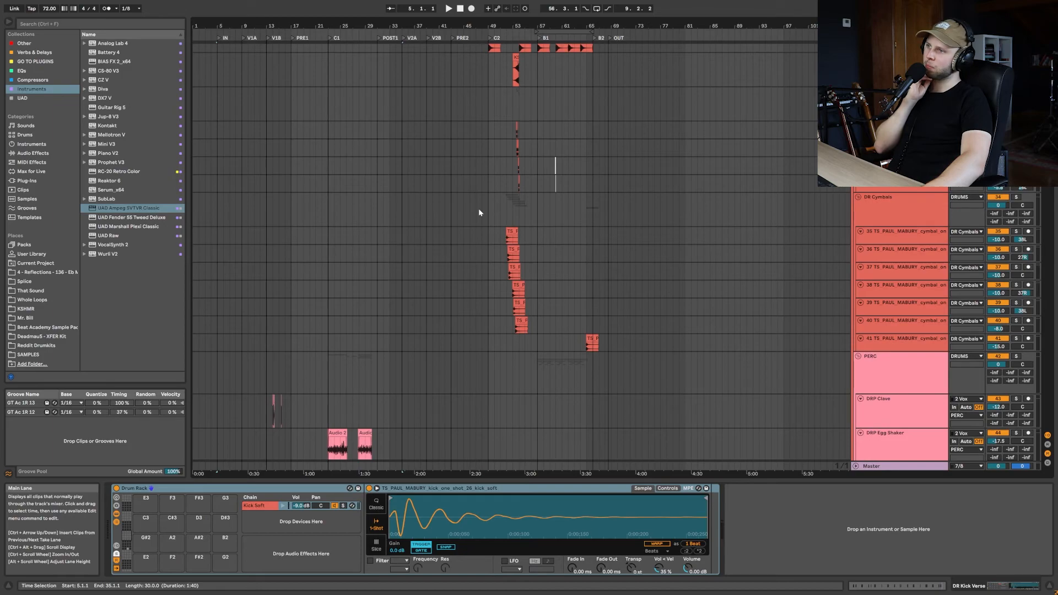
# Mark 48.1.1 on DR Cymbals, then select the empty C2 range from 49.1.1 to 57.1.1 across the DRP Shakers tracks
pyautogui.moveTo(479, 210); pyautogui.dragTo(544, 211)
pyautogui.click(487, 209)
pyautogui.scroll(-12, 538, 208)
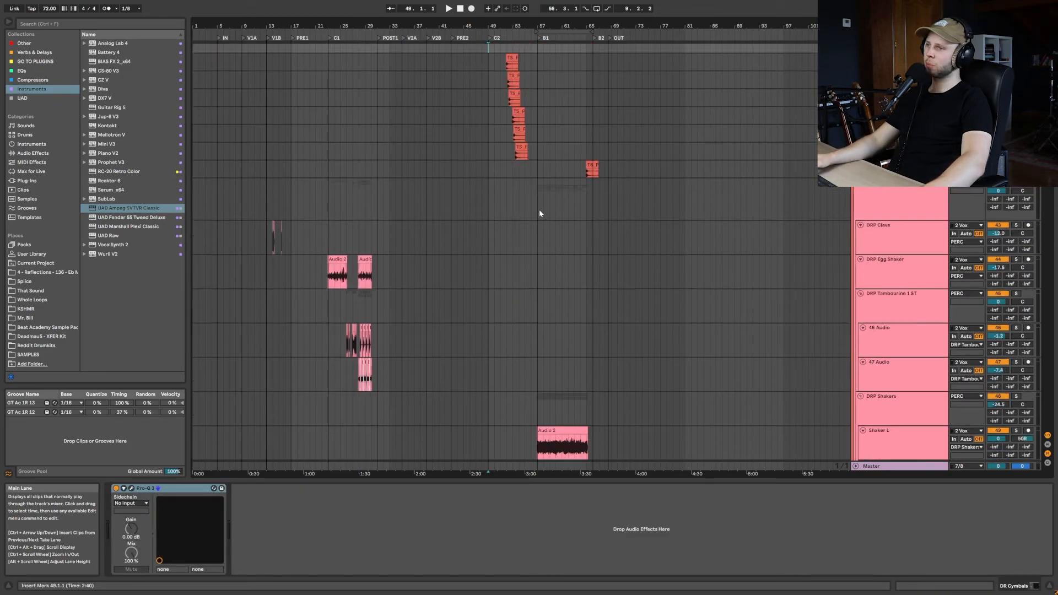
pyautogui.moveTo(487, 197); pyautogui.dragTo(537, 199)
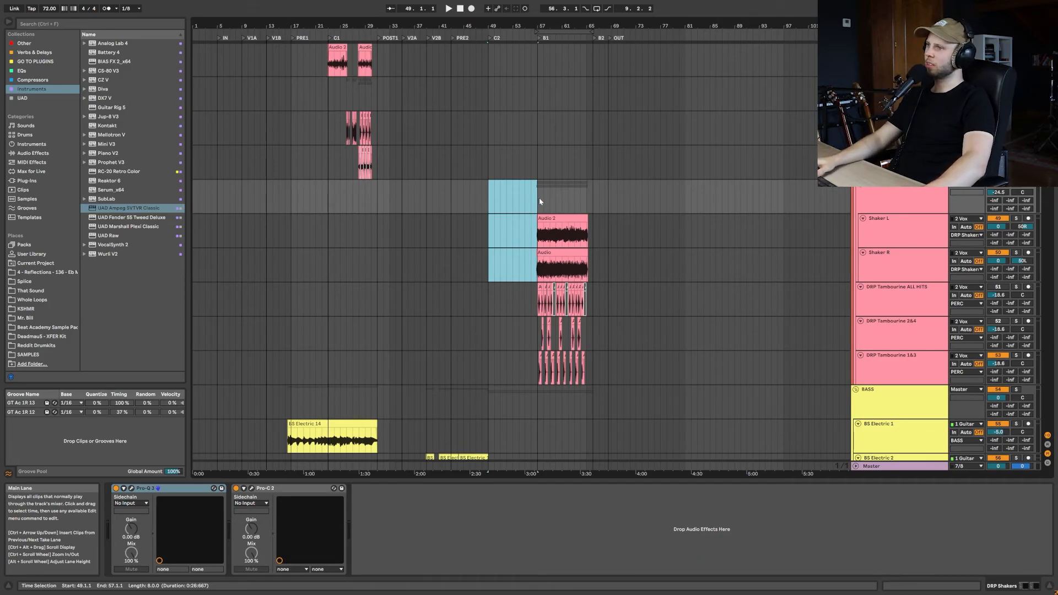
# Review the bass and acoustic guitar clips section by section, marking 5.1.1 on the finger-picked GT Ac 1L track
pyautogui.scroll(-8, 538, 197)
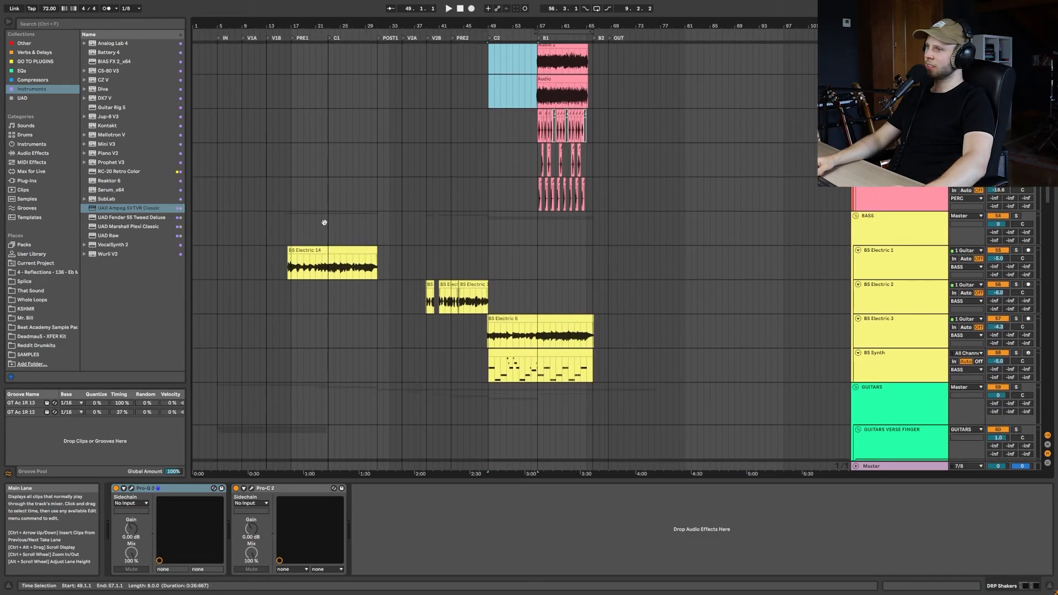
pyautogui.scroll(-4, 527, 262)
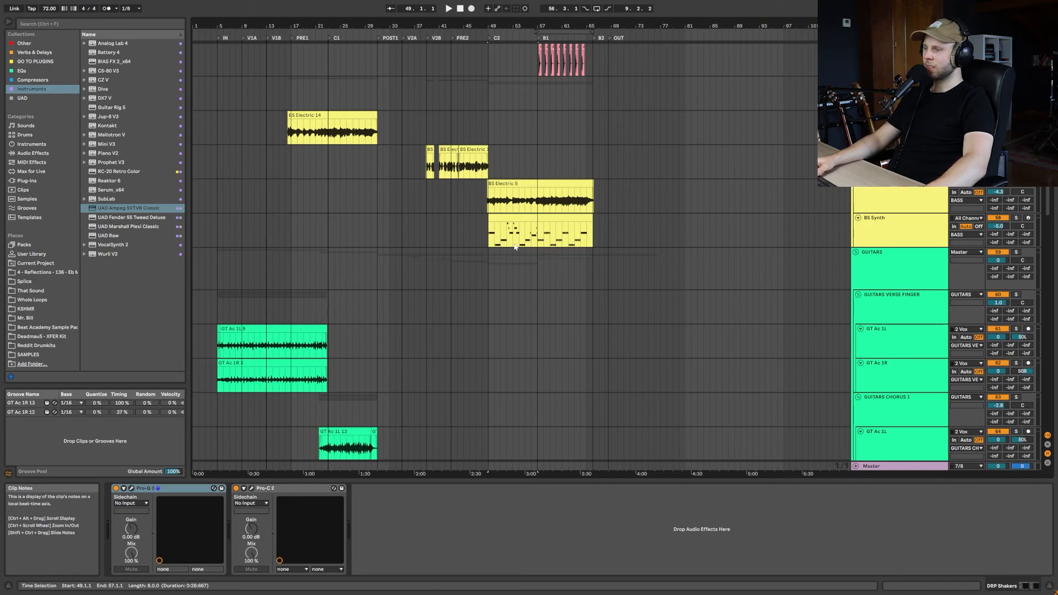
pyautogui.scroll(-10, 351, 165)
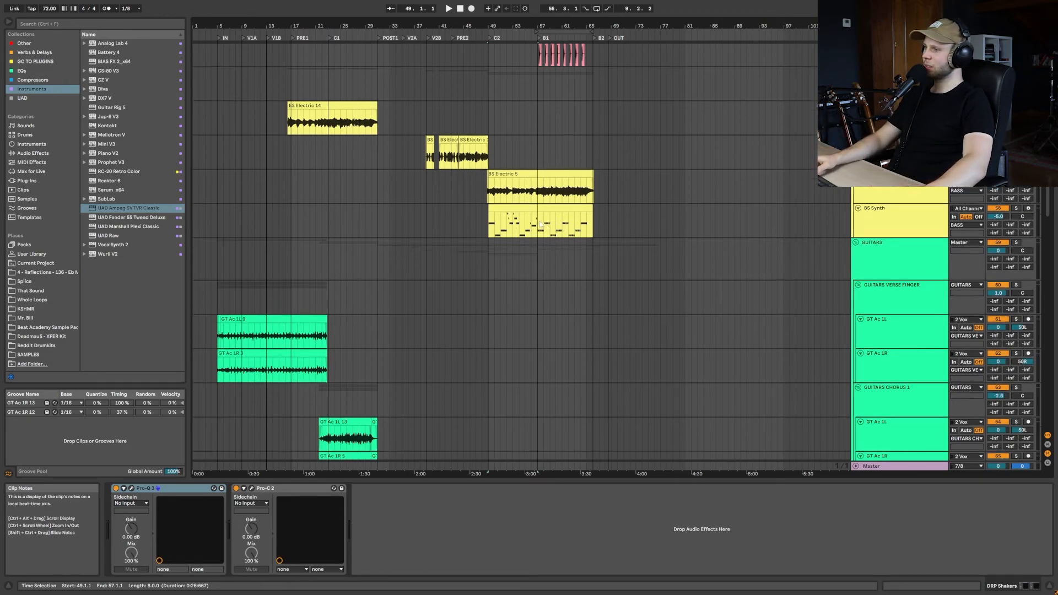
pyautogui.scroll(2, 352, 166)
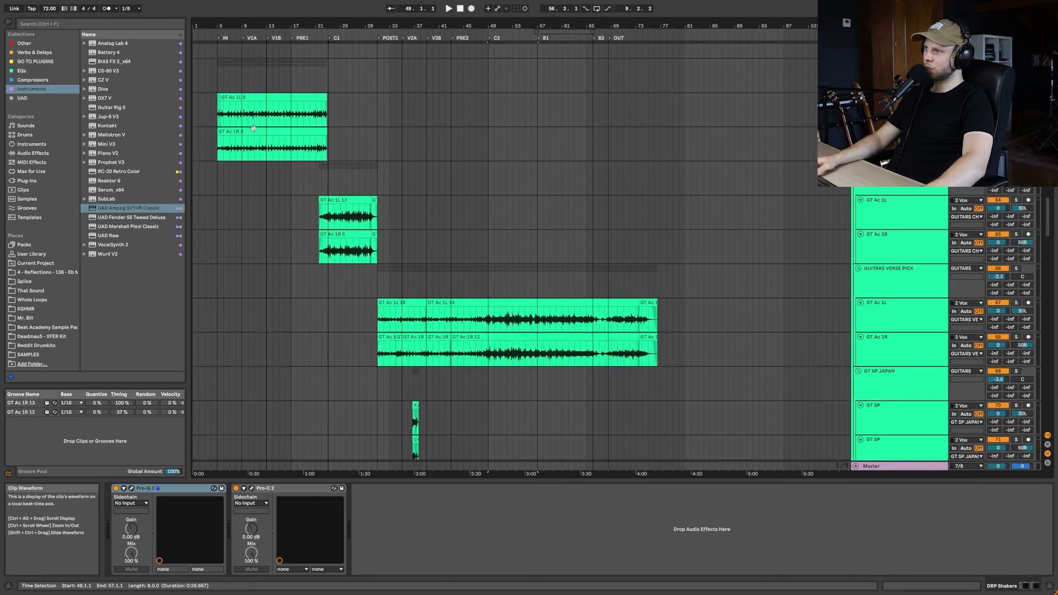
pyautogui.click(220, 115)
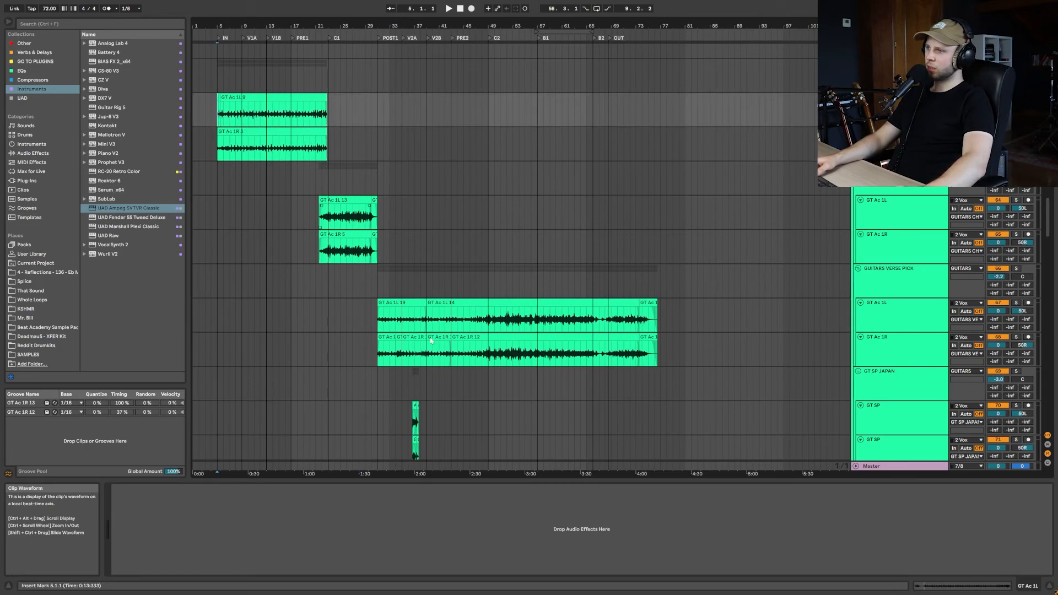
pyautogui.scroll(-2, 424, 323)
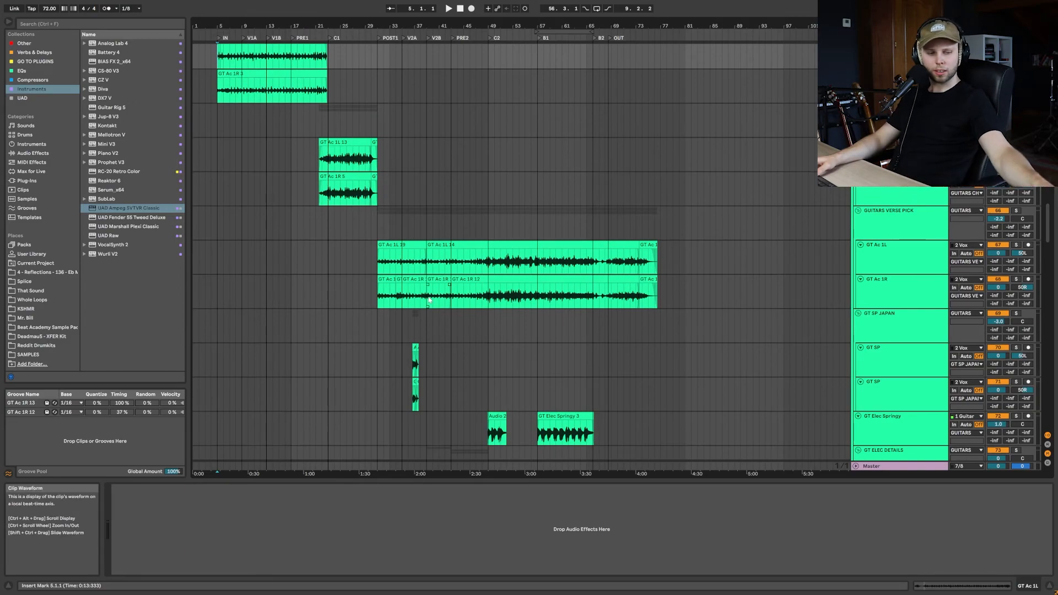
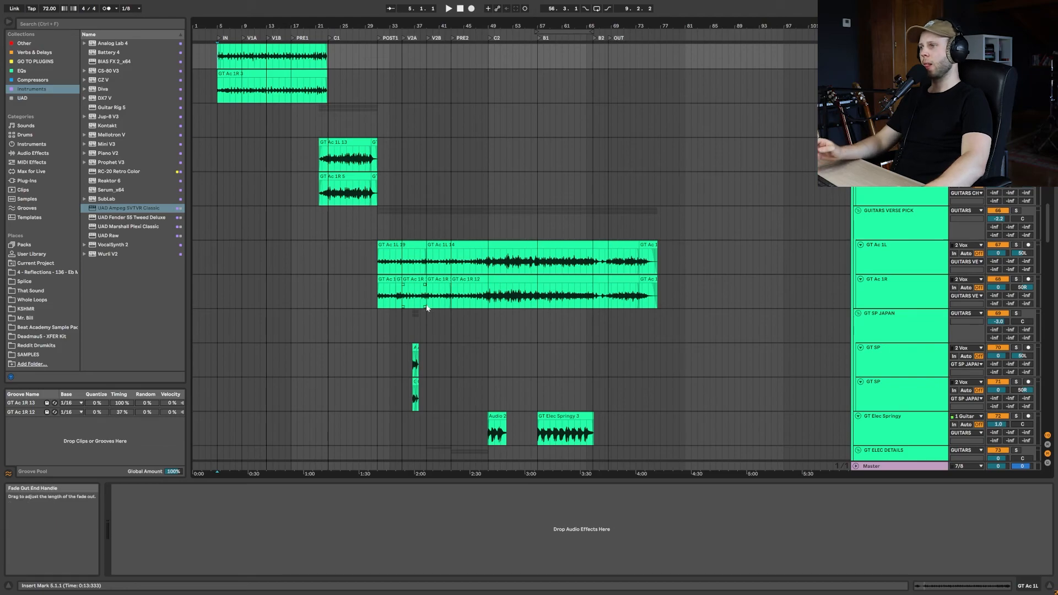
pyautogui.scroll(-3, 429, 308)
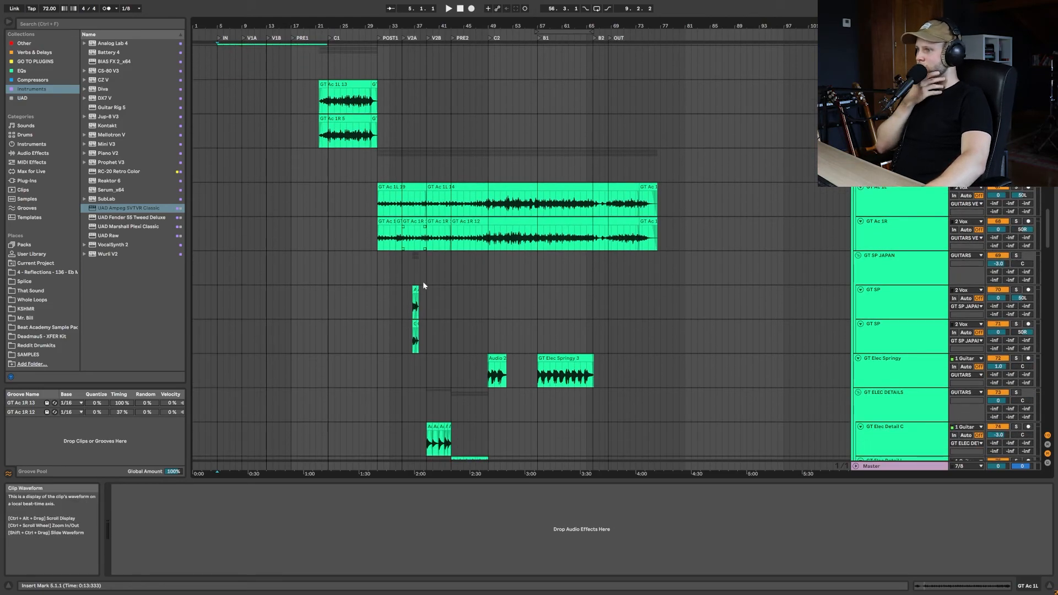
# Solo the GT SP JAPAN group and play its short guitar clips in V2A from 37.1.1
pyautogui.scroll(-1, 424, 284)
pyautogui.moveTo(410, 273); pyautogui.dragTo(431, 322)
pyautogui.click(414, 288)
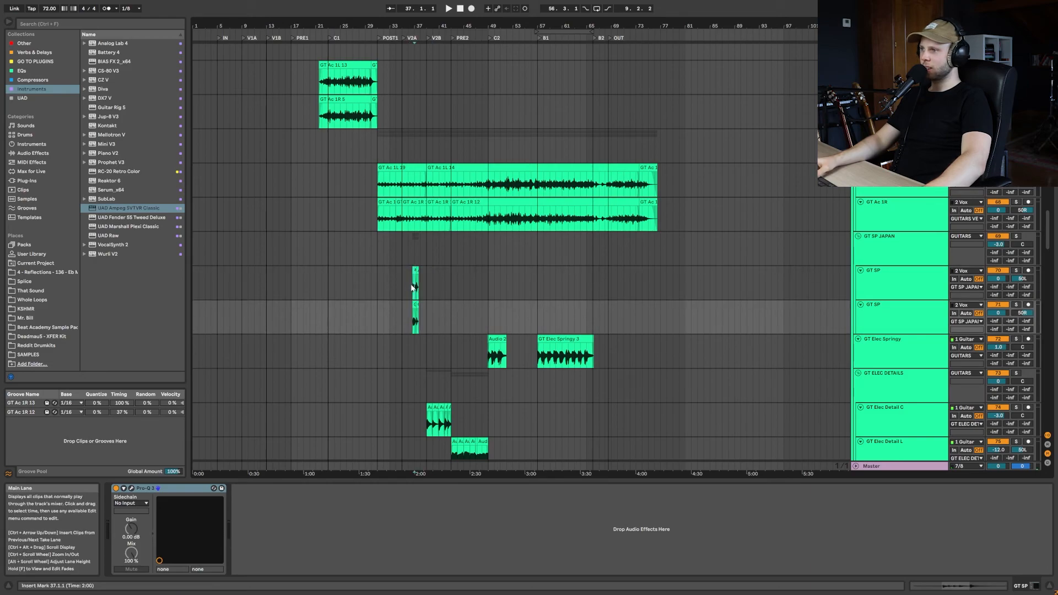
pyautogui.click(1017, 238)
pyautogui.press('space')
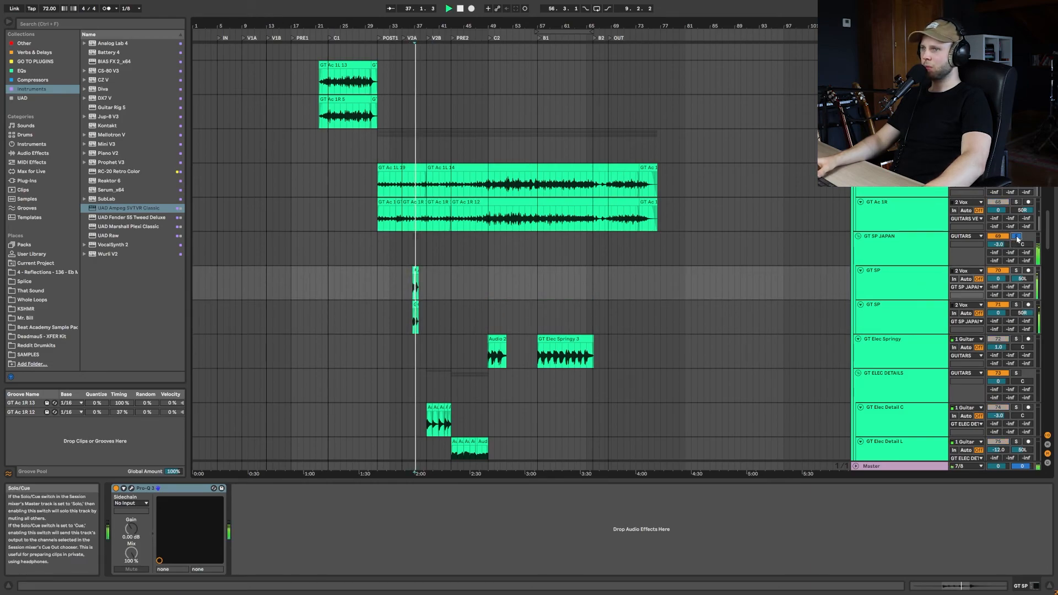
# Solo the GT ELEC DETAILS group and play its clips from 39.1.1 and from 43.1.1
pyautogui.scroll(-3, 773, 299)
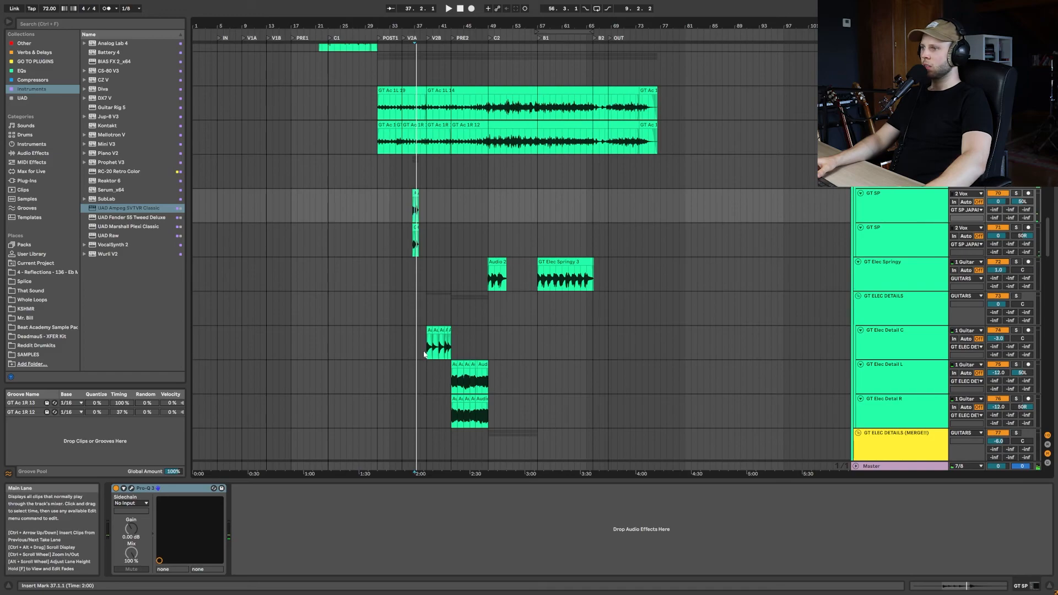
pyautogui.press('space')
pyautogui.click(426, 353)
pyautogui.scroll(-3, 515, 347)
pyautogui.click(1016, 228)
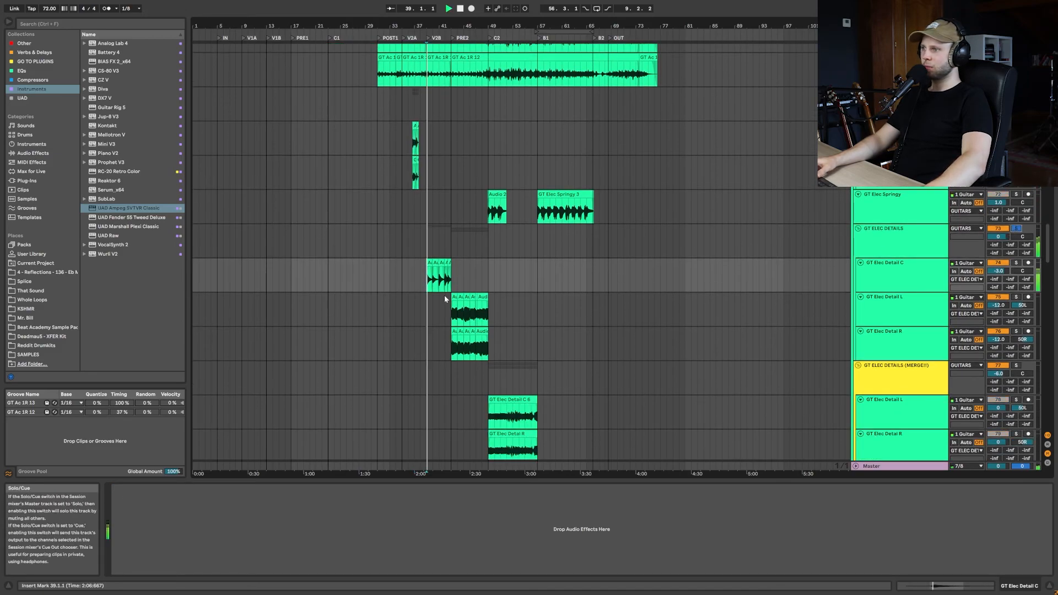
pyautogui.click(452, 311)
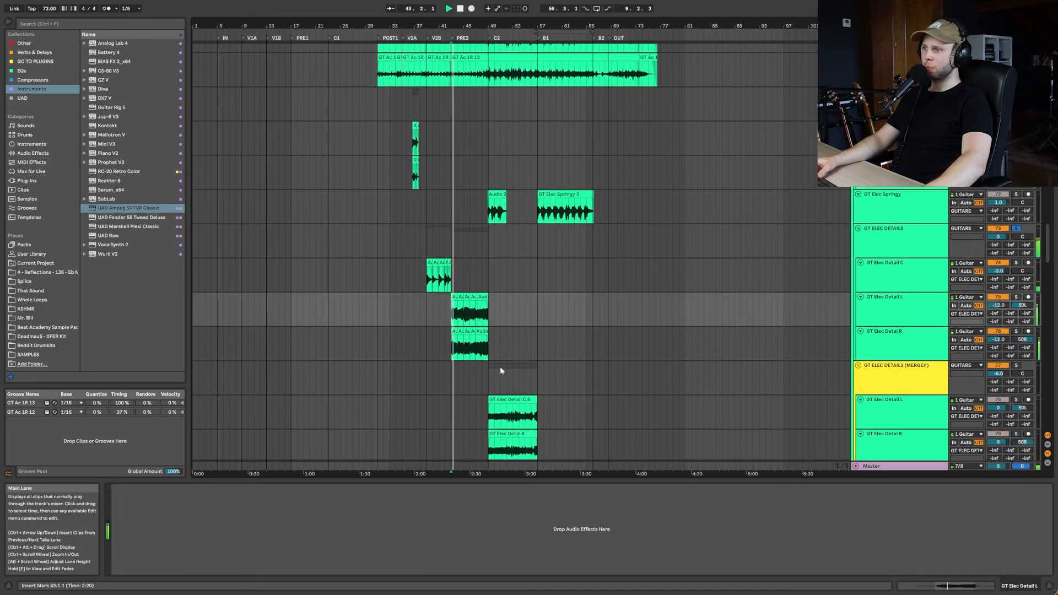
# Solo the GT ELEC DETAILS (MERGE!!) group and play its C2 clips from 49.1.1
pyautogui.click(492, 374)
pyautogui.click(1016, 366)
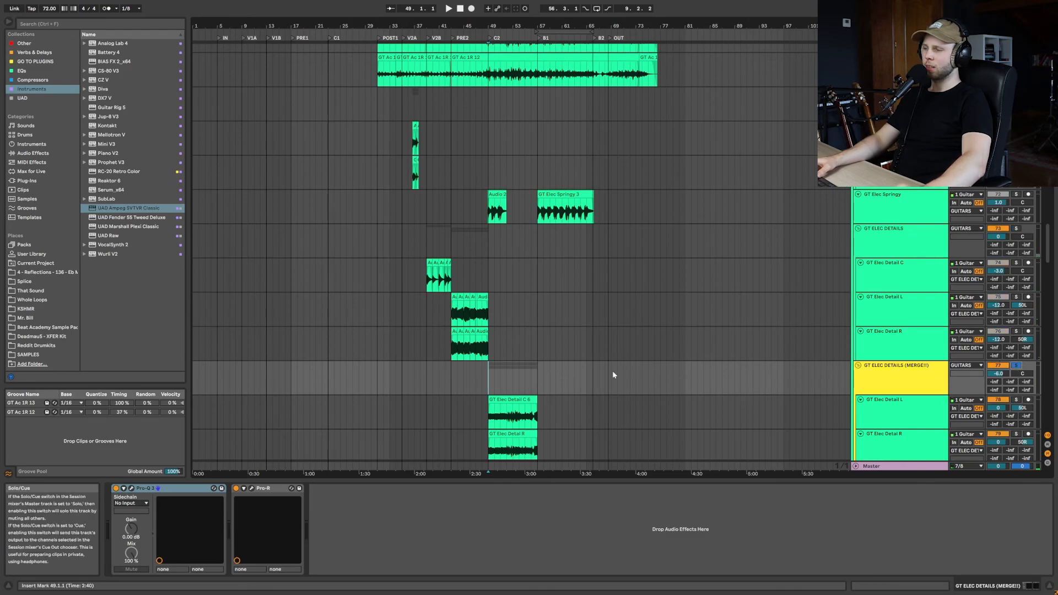
pyautogui.press('space')
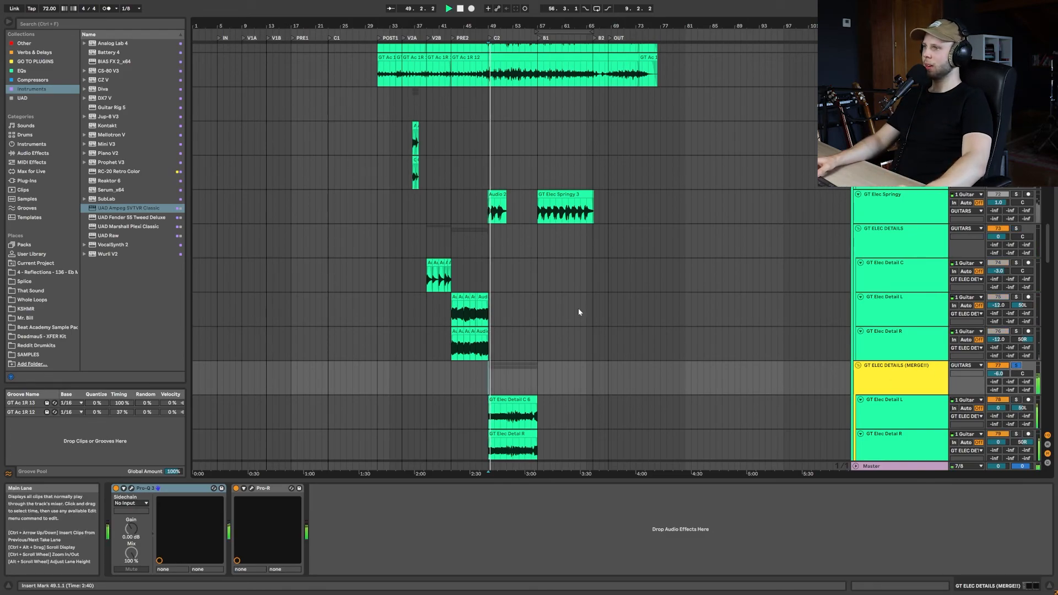
# Solo GT Elec Springy and play its B1 clip from 57.1.1
pyautogui.click(1016, 195)
pyautogui.click(538, 213)
pyautogui.press('space')
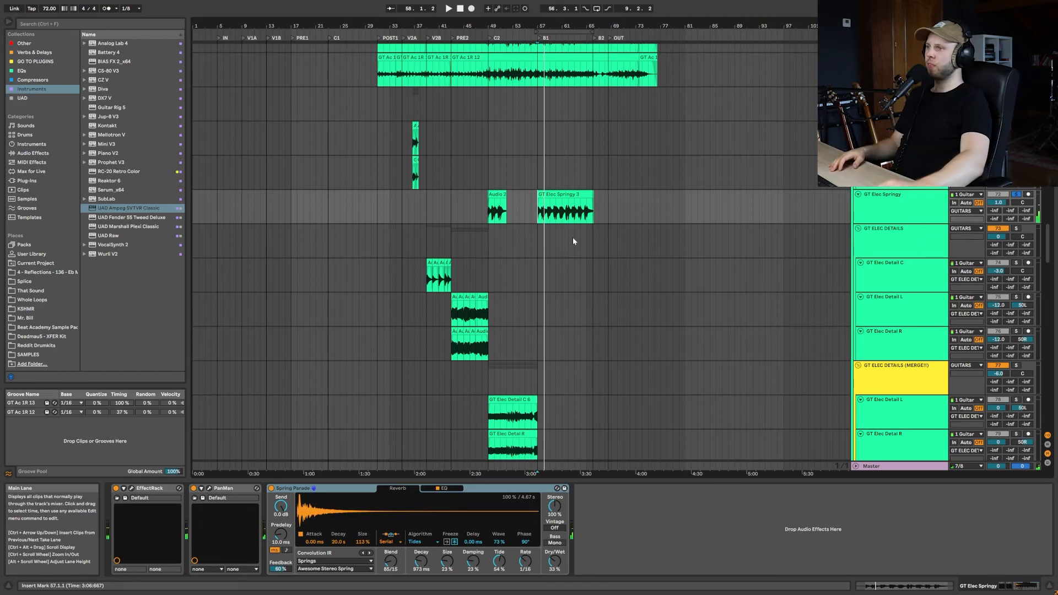
# Solo the SY Horns track and play its short V2A clip from 38.1.1
pyautogui.scroll(-5, 572, 227)
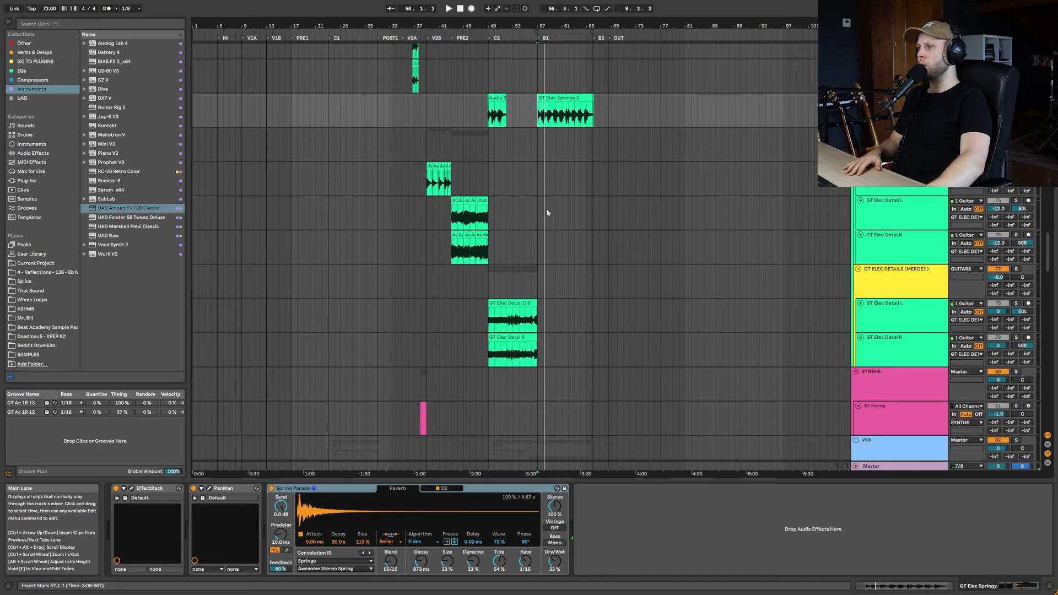
pyautogui.scroll(-8, 547, 212)
pyautogui.click(423, 219)
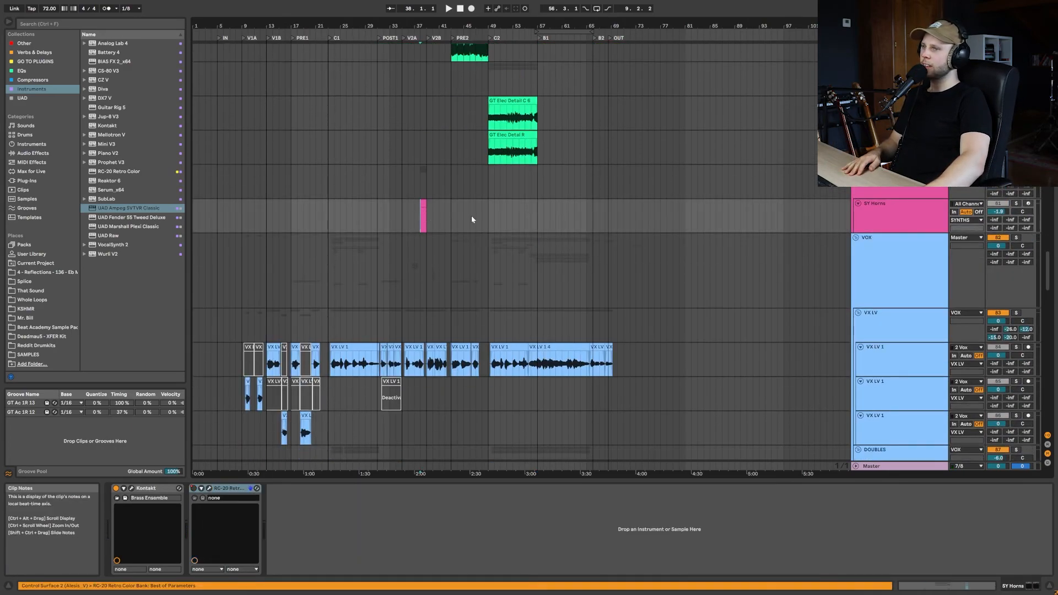
pyautogui.click(1015, 204)
pyautogui.press('space')
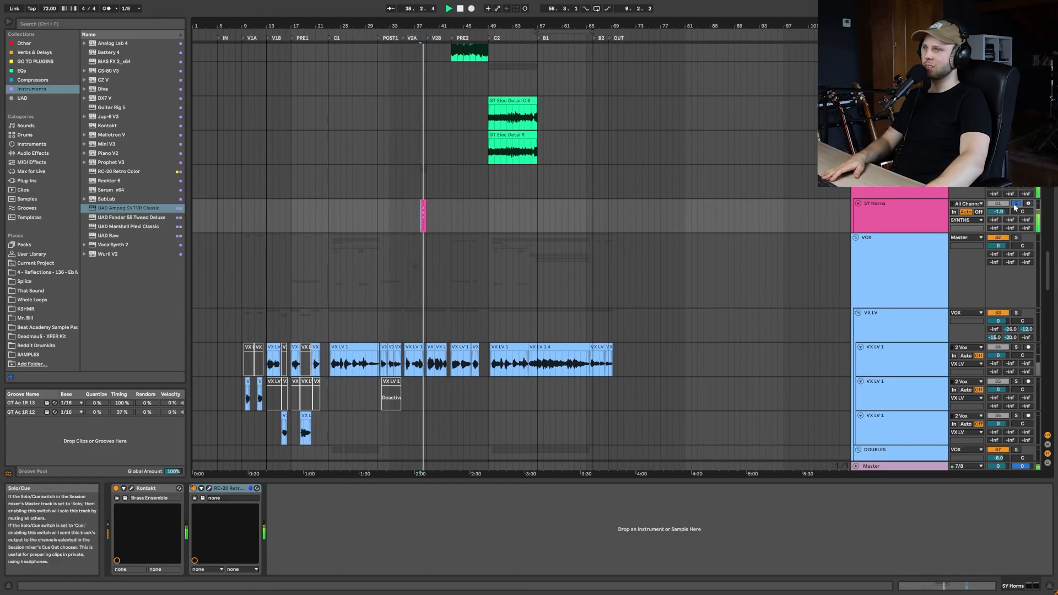
pyautogui.press('space')
pyautogui.click(1015, 204)
# Examine the lead vocal clips on the main VX LV 1 track from C1 through the outro
pyautogui.scroll(-1, 714, 242)
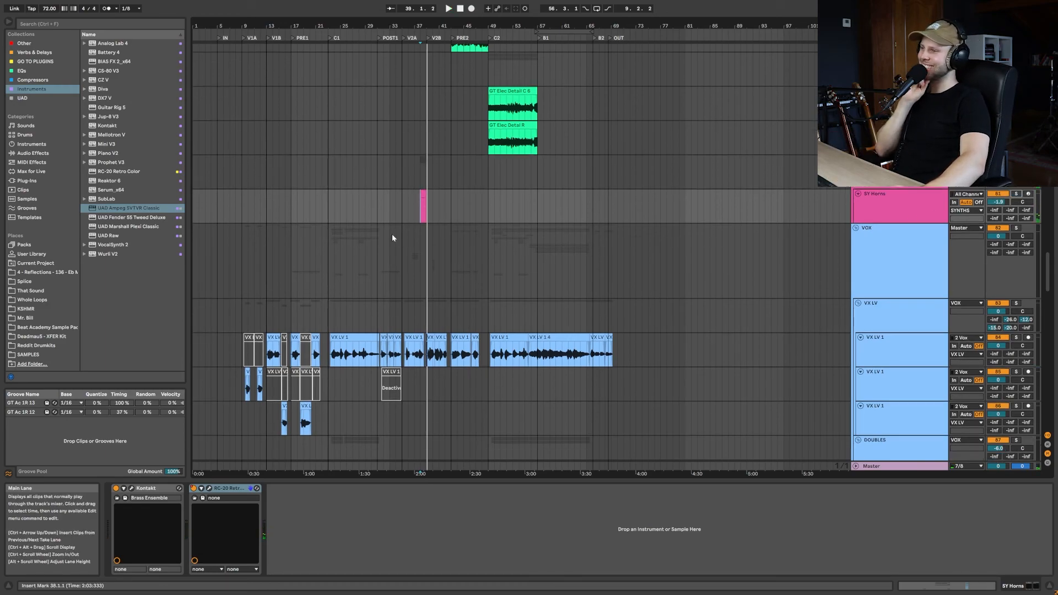
pyautogui.scroll(-10, 415, 233)
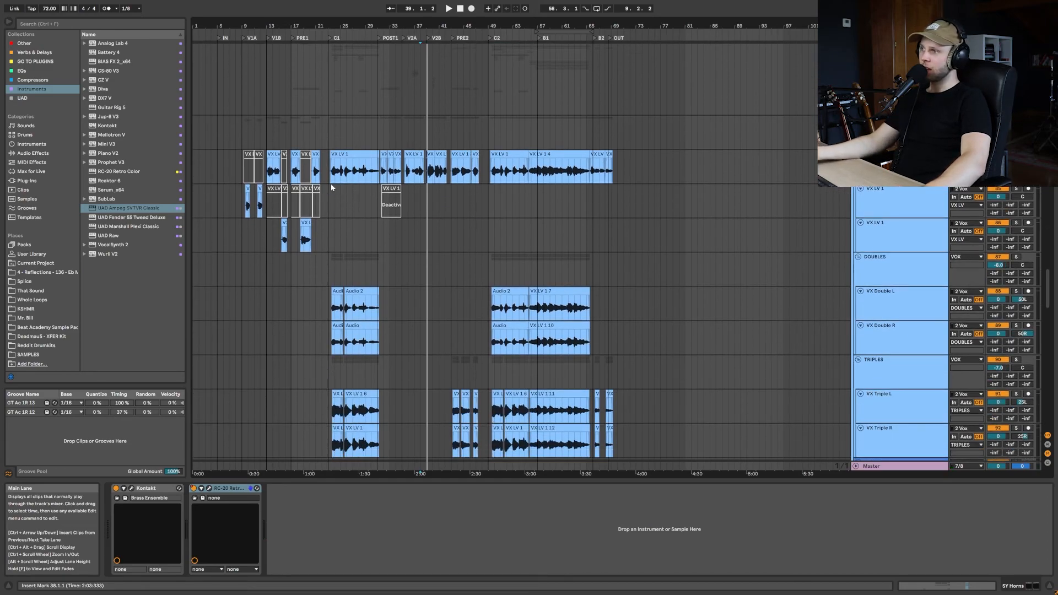
pyautogui.moveTo(328, 173); pyautogui.dragTo(612, 168)
pyautogui.click(617, 169)
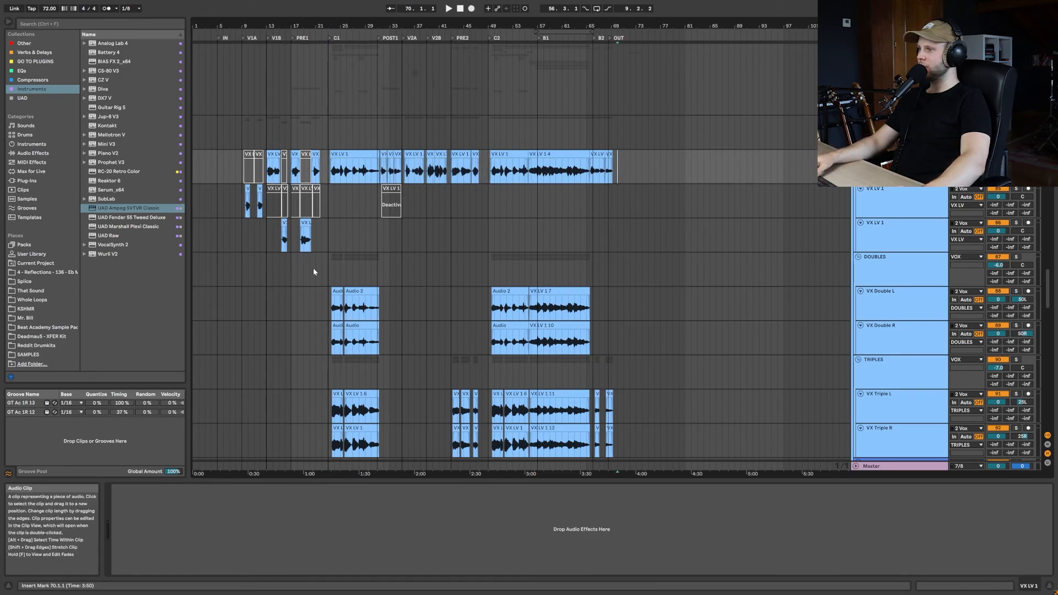
# Examine the DOUBLES and TRIPLES vocal clips and how they are spread across the sections
pyautogui.scroll(-3, 316, 241)
pyautogui.scroll(-3, 315, 242)
pyautogui.moveTo(309, 188); pyautogui.dragTo(654, 296)
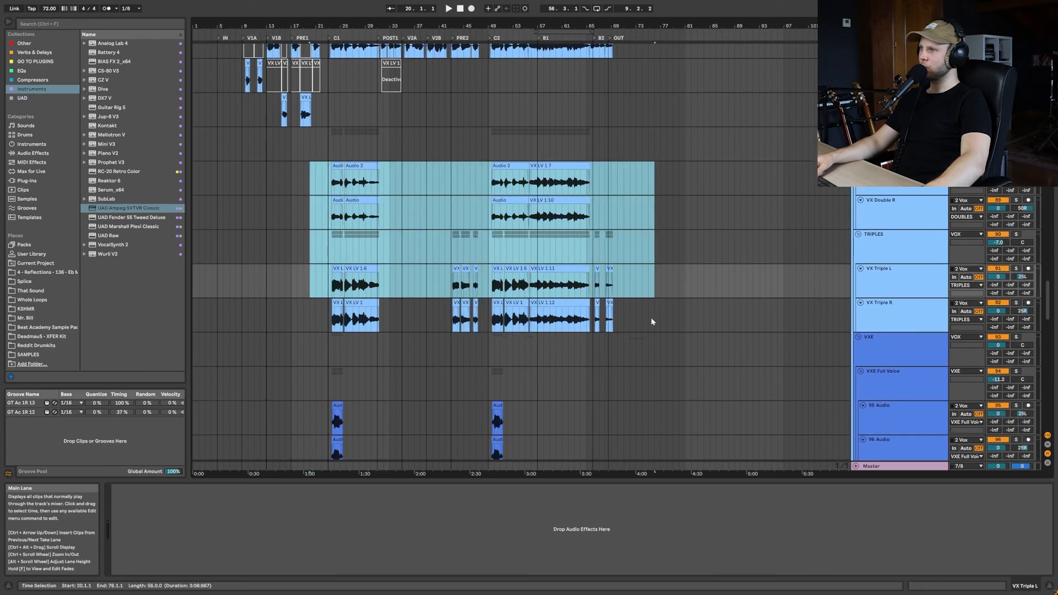
pyautogui.click(652, 318)
# Examine the VXE Full Voice clips in both choruses and the VXE Verby clips in C2
pyautogui.scroll(-9, 295, 292)
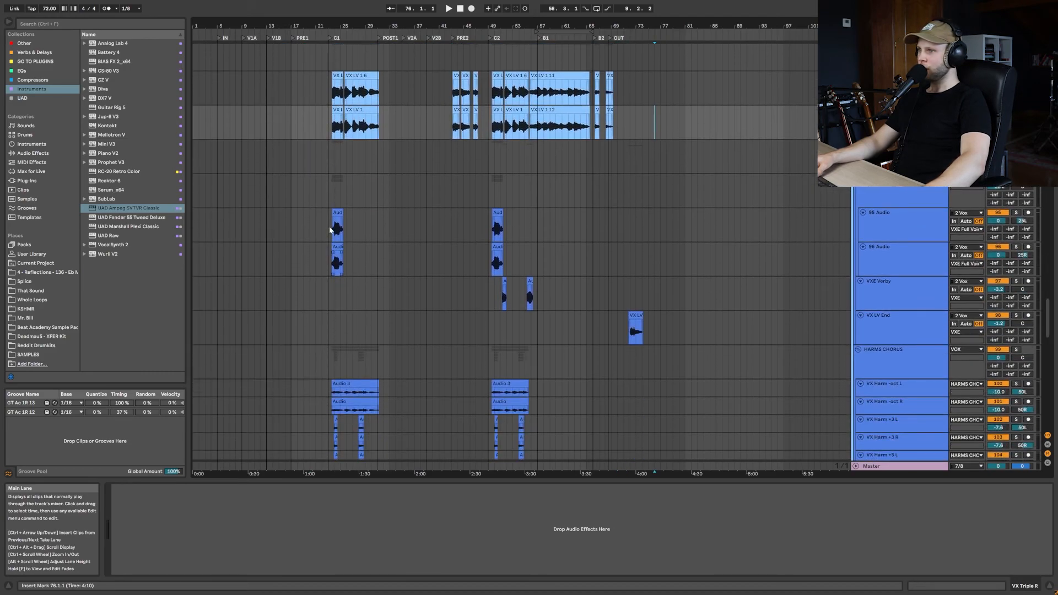
pyautogui.moveTo(313, 225); pyautogui.dragTo(550, 252)
pyautogui.moveTo(477, 301); pyautogui.dragTo(574, 301)
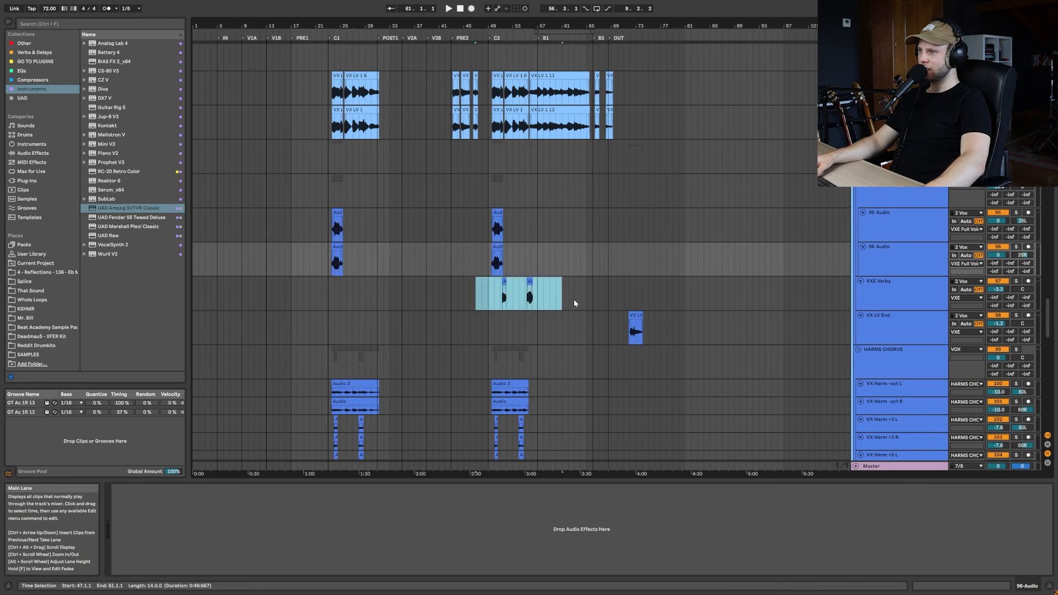
# Solo the VXE Verby track and play its second clip, near the end of C2
pyautogui.click(501, 300)
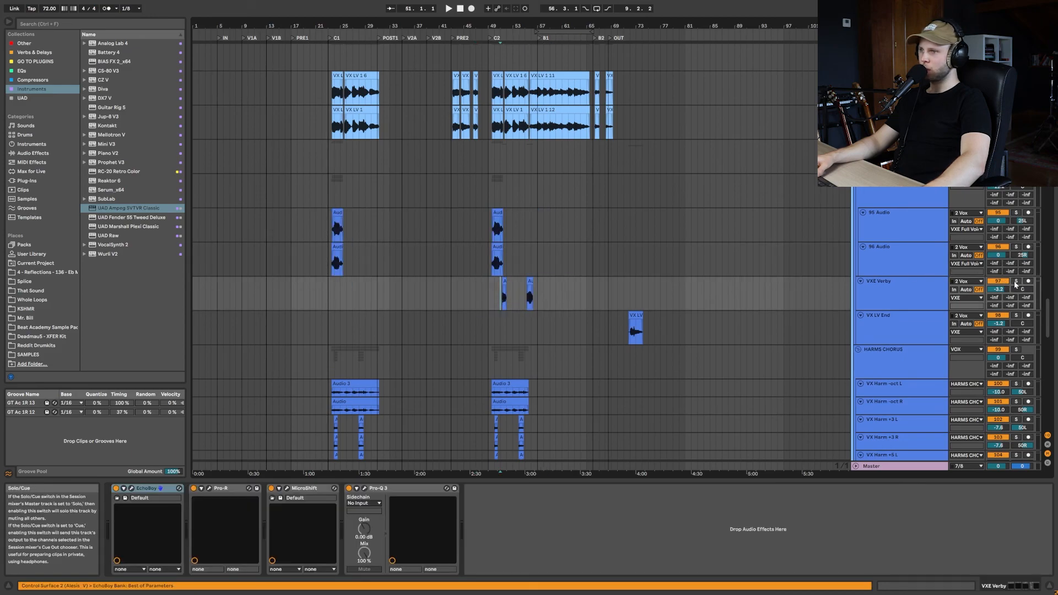
pyautogui.click(531, 299)
pyautogui.click(1017, 283)
pyautogui.press('space')
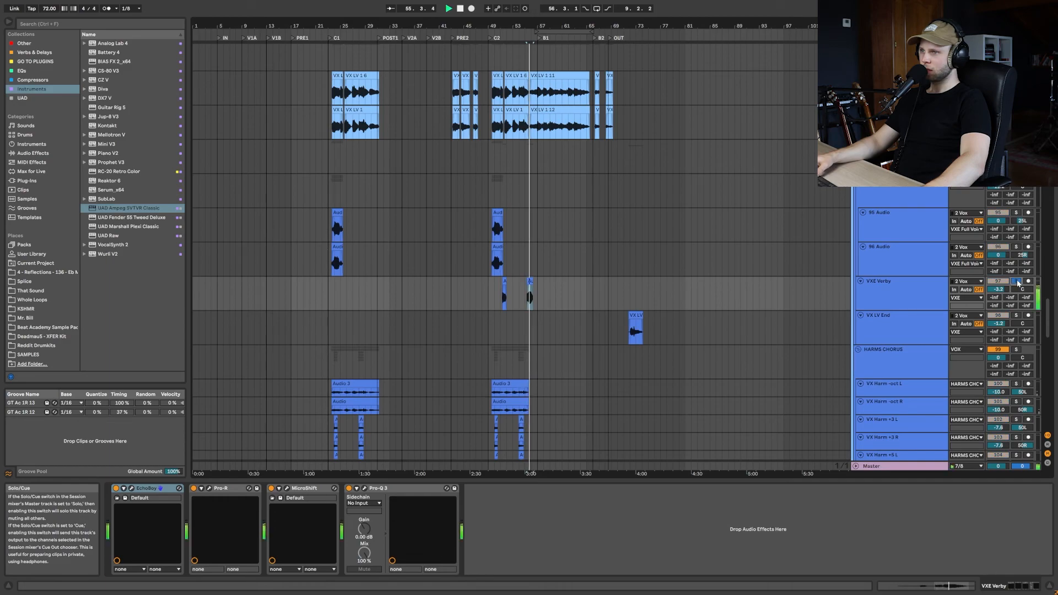
pyautogui.click(1017, 283)
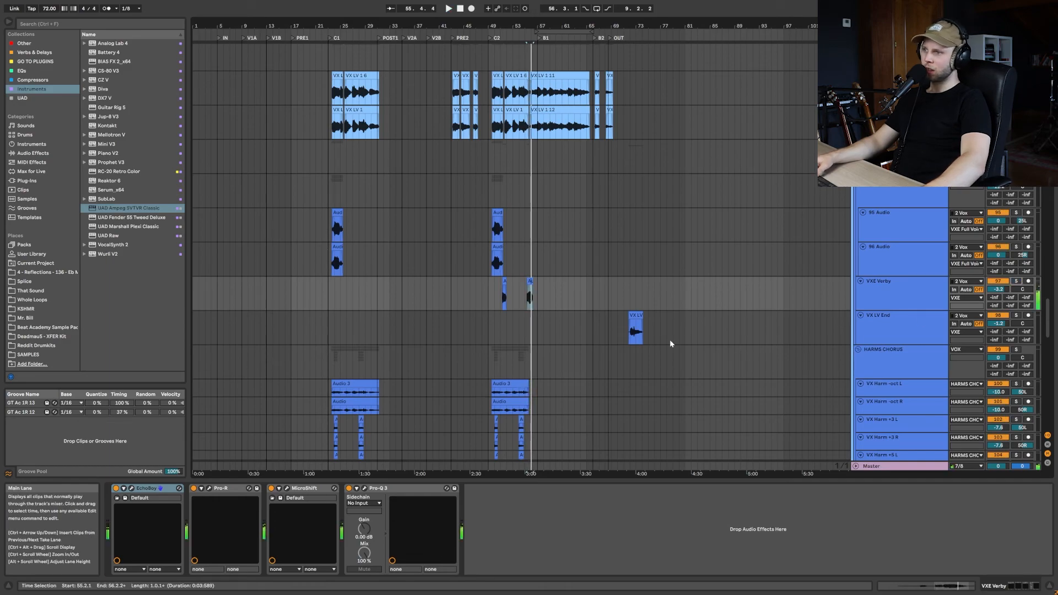
# Select the VX LV End clip in the outro at 71.4.1
pyautogui.click(635, 331)
pyautogui.press('space')
pyautogui.scroll(-3, 612, 319)
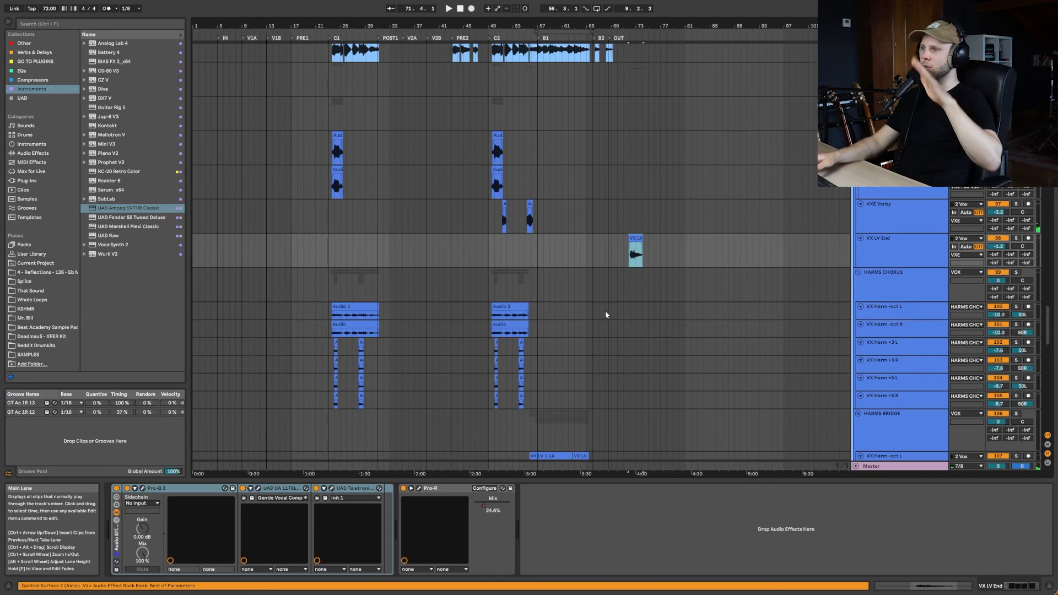
# Solo the HARMS CHORUS group and play its C1 harmony clips
pyautogui.scroll(-2, 318, 313)
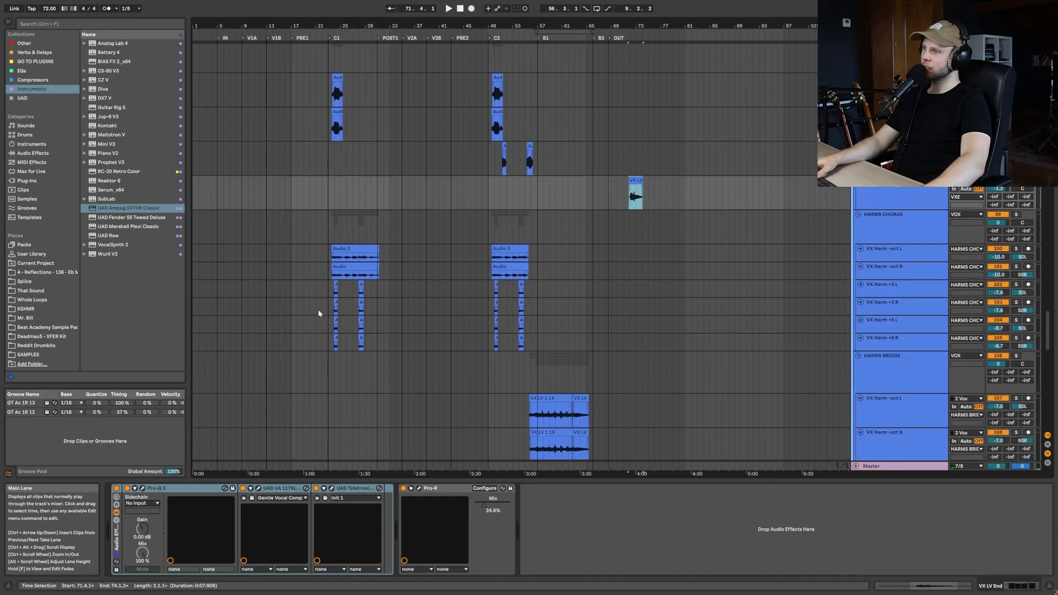
pyautogui.click(330, 260)
pyautogui.scroll(-2, 500, 273)
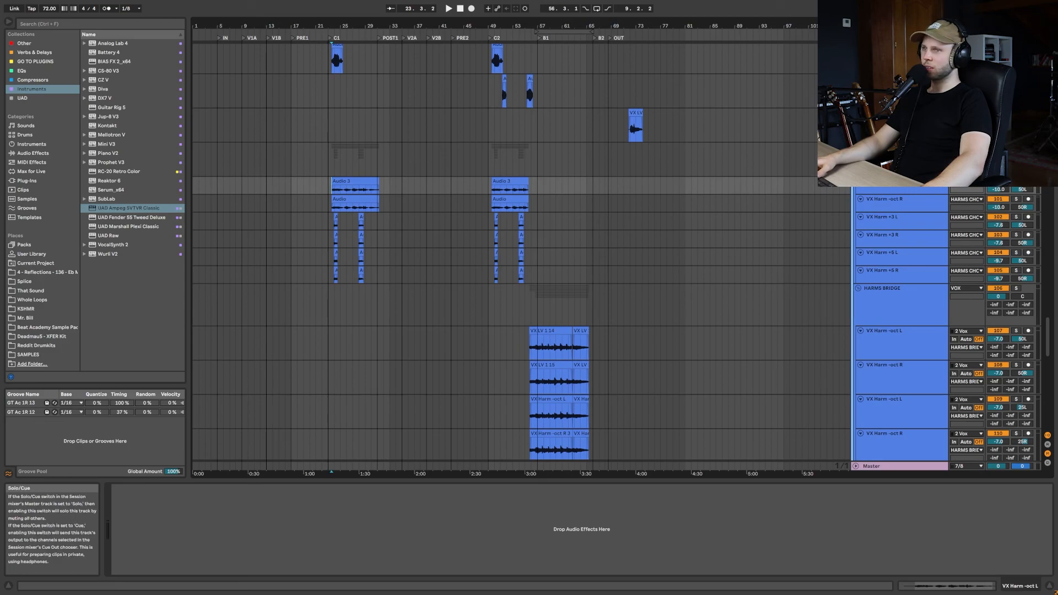
pyautogui.press('space')
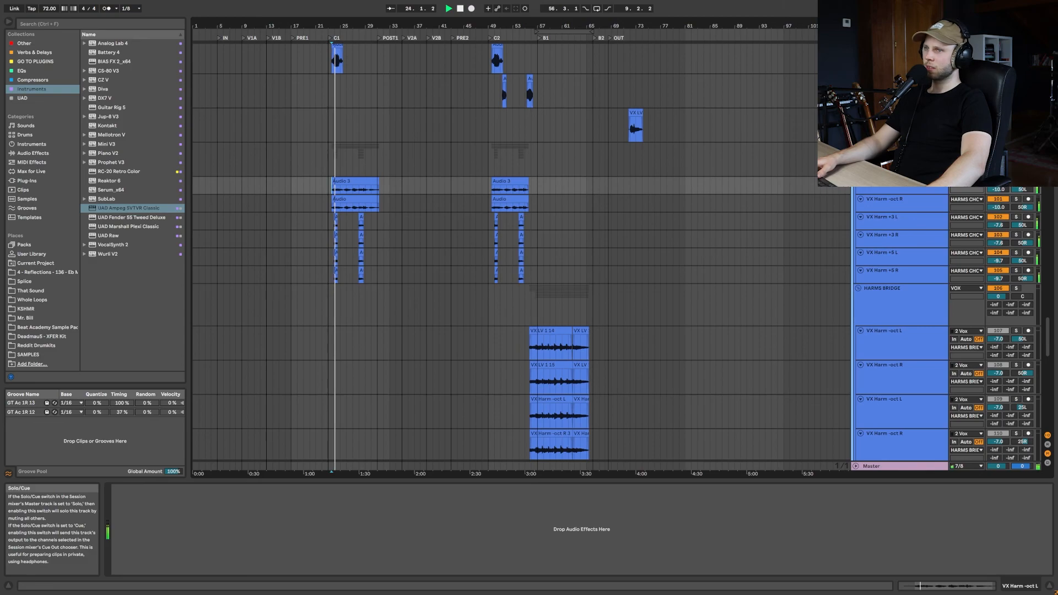
# Play the HARMS BRIDGE harmony clips from 57.1.1
pyautogui.scroll(-8, 497, 233)
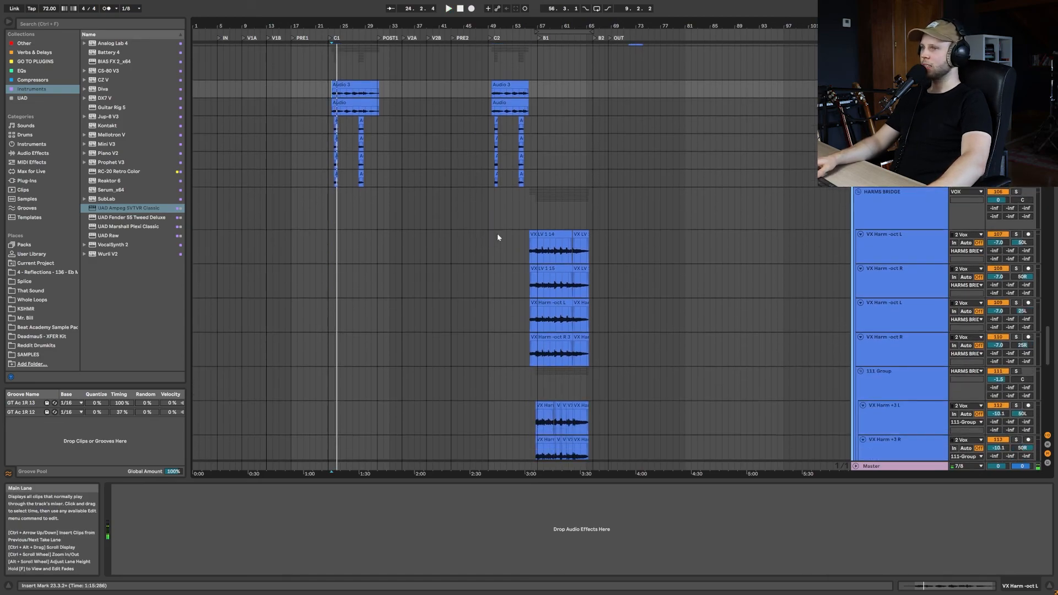
pyautogui.click(537, 137)
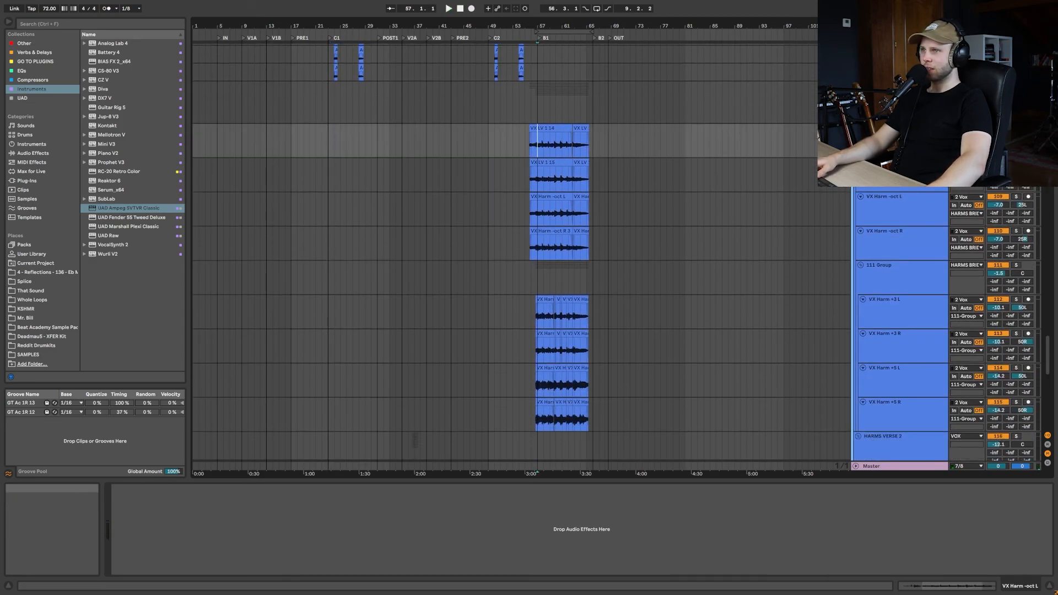
pyautogui.press('space')
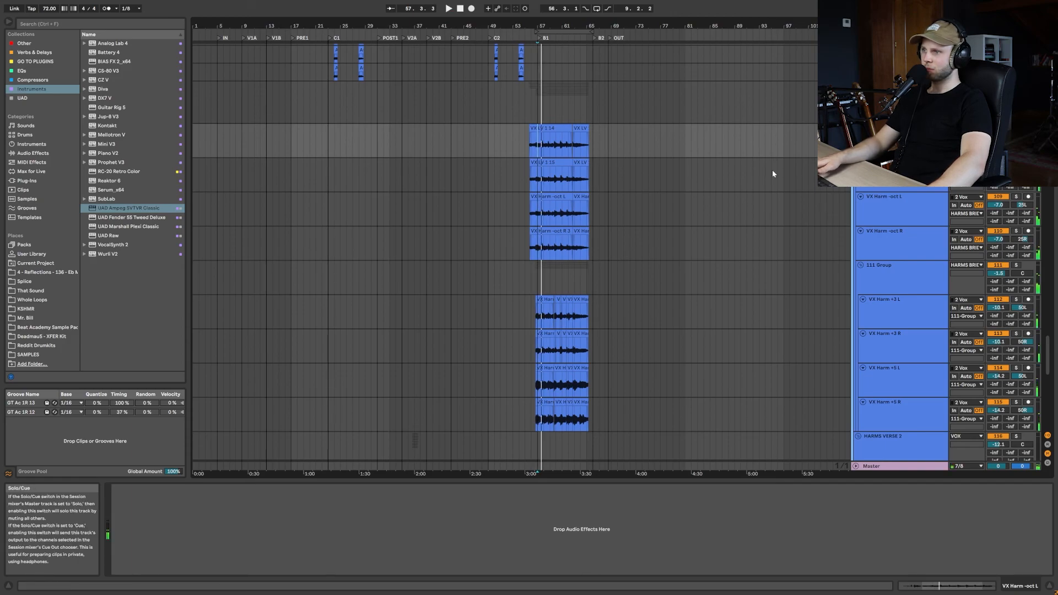
pyautogui.scroll(-10, 584, 223)
pyautogui.press('space')
# Examine the HARMS VERSE 2 and BVS VERSE 2 clips and place the insert mark at 37.1.1
pyautogui.moveTo(405, 162); pyautogui.dragTo(455, 358)
pyautogui.click(456, 358)
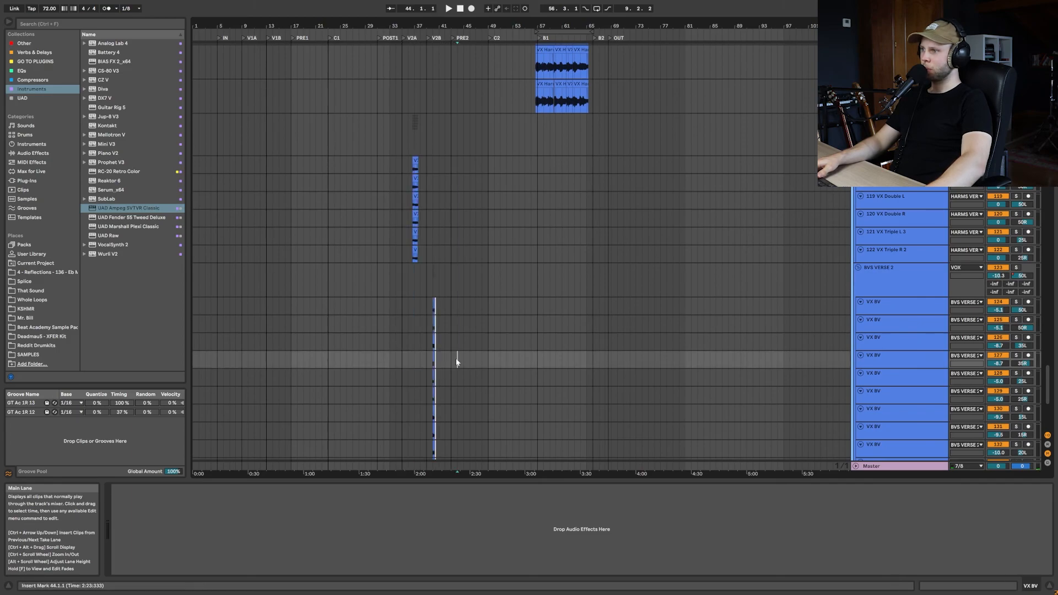
pyautogui.click(413, 169)
# Play the BVS VERSE 2 backing vocal clips in V2B from 40.1.1
pyautogui.scroll(-5, 413, 173)
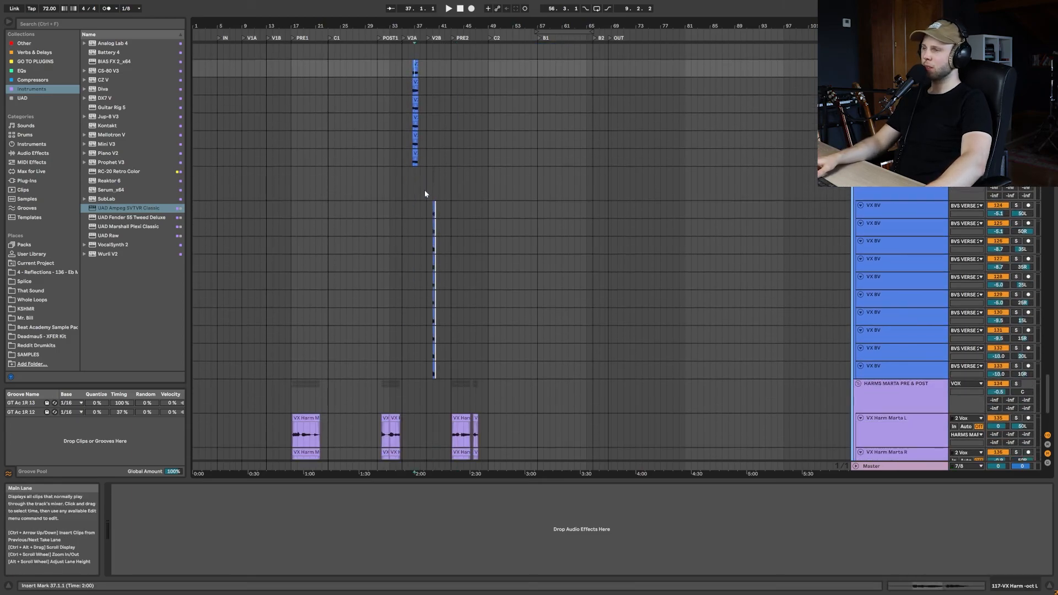
pyautogui.click(432, 218)
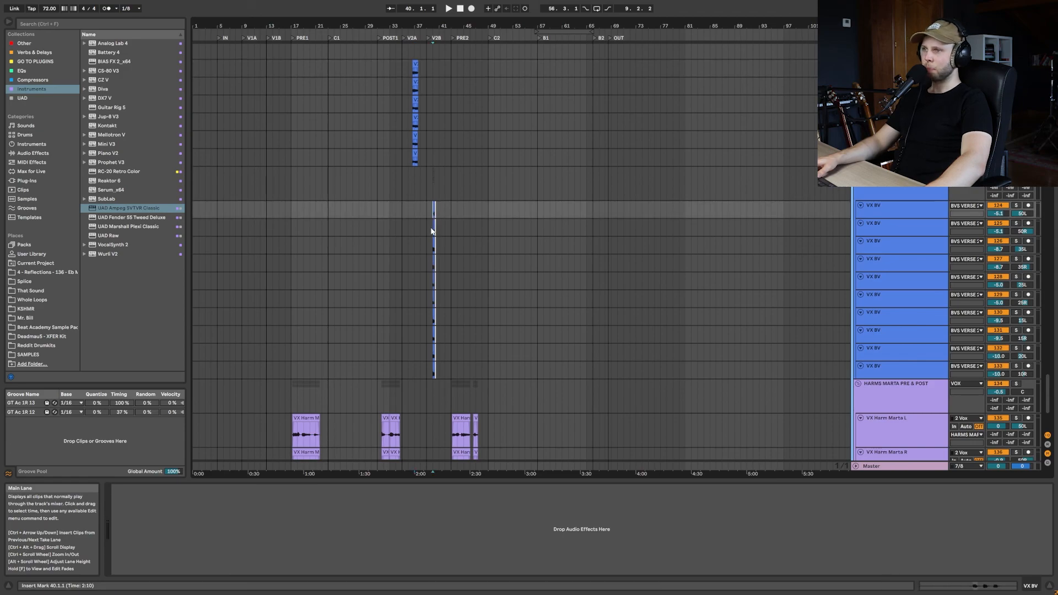
pyautogui.press('space')
pyautogui.press('space')
# Place the insert mark at 17.1.1 and solo the guest singer's pre and post harmony group to audition it
pyautogui.scroll(-7, 420, 222)
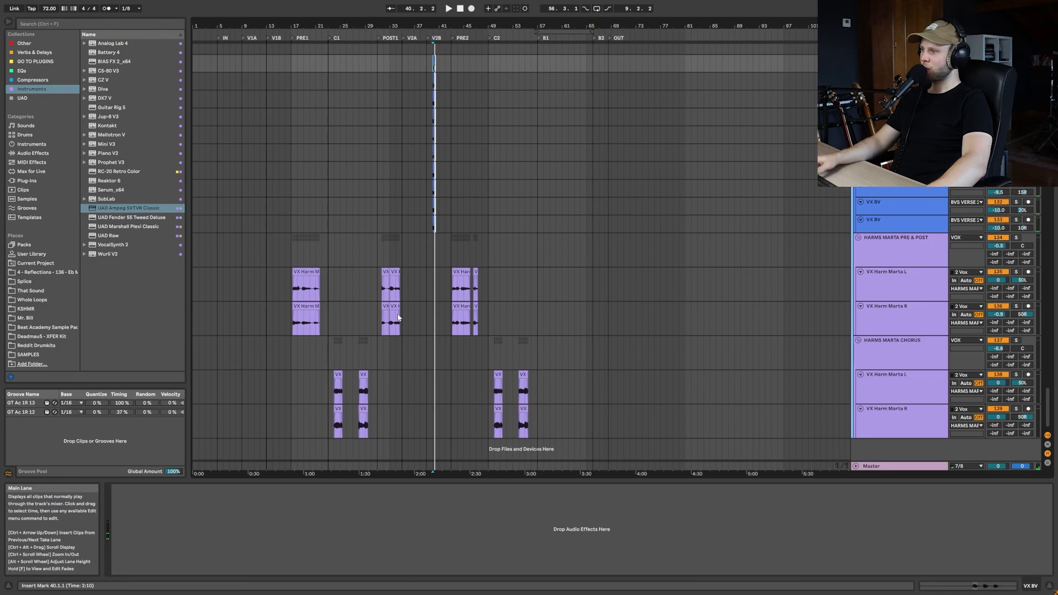
pyautogui.click(377, 289)
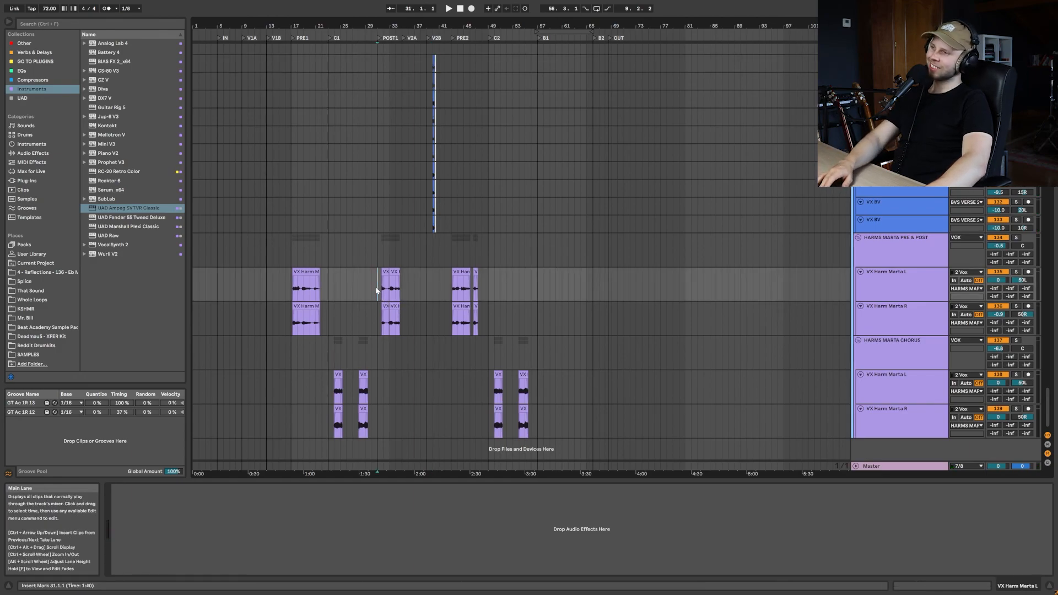
pyautogui.scroll(2, 377, 290)
pyautogui.moveTo(439, 289); pyautogui.dragTo(549, 291)
pyautogui.click(353, 285)
pyautogui.click(1017, 239)
pyautogui.click(1017, 239)
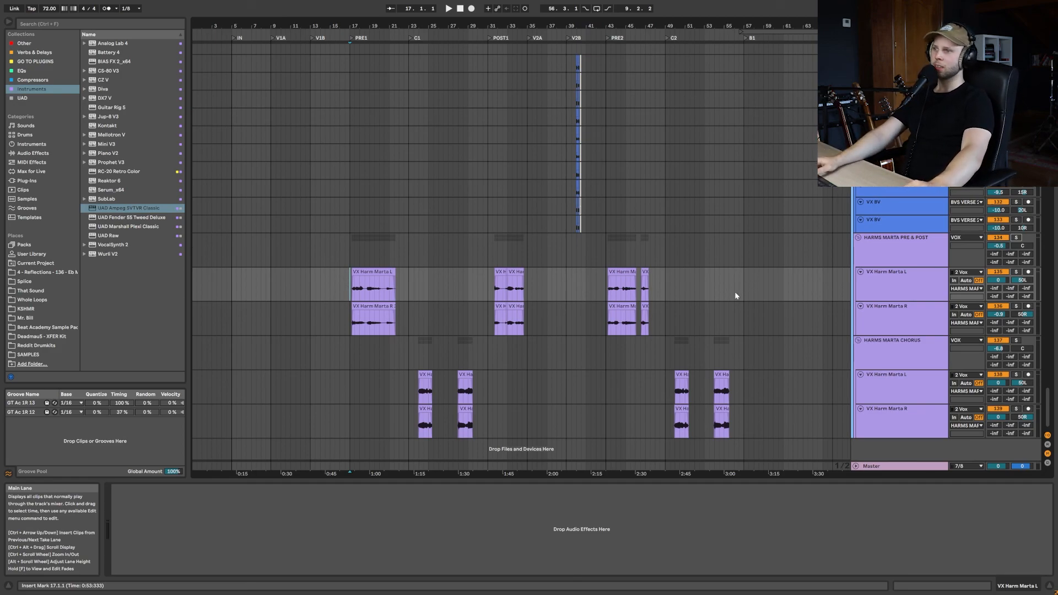
pyautogui.hscroll(3, 742, 292)
pyautogui.hscroll(1, 743, 296)
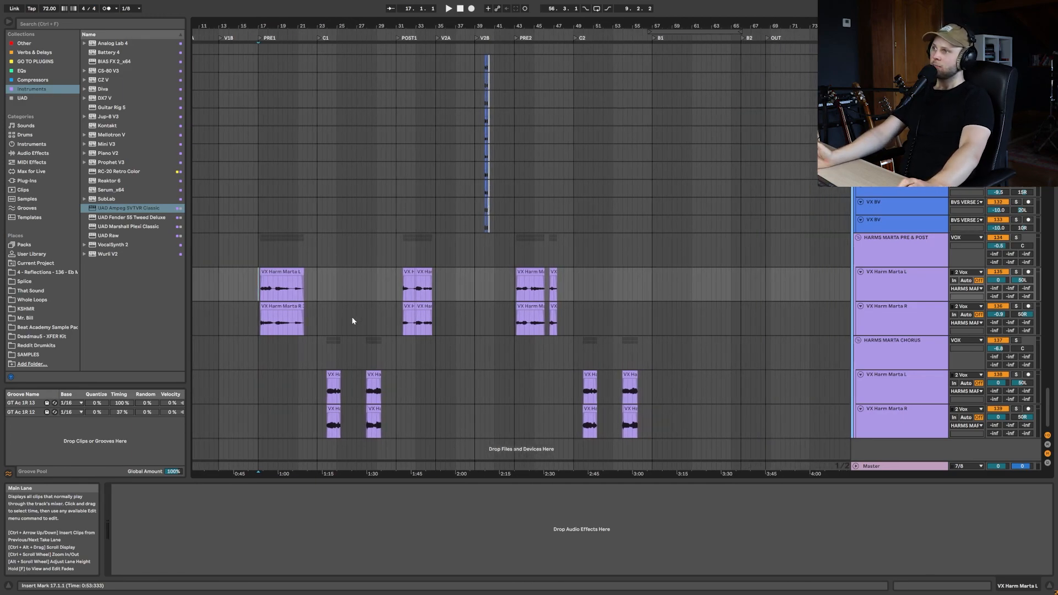
pyautogui.hscroll(-3, 351, 316)
pyautogui.click(311, 290)
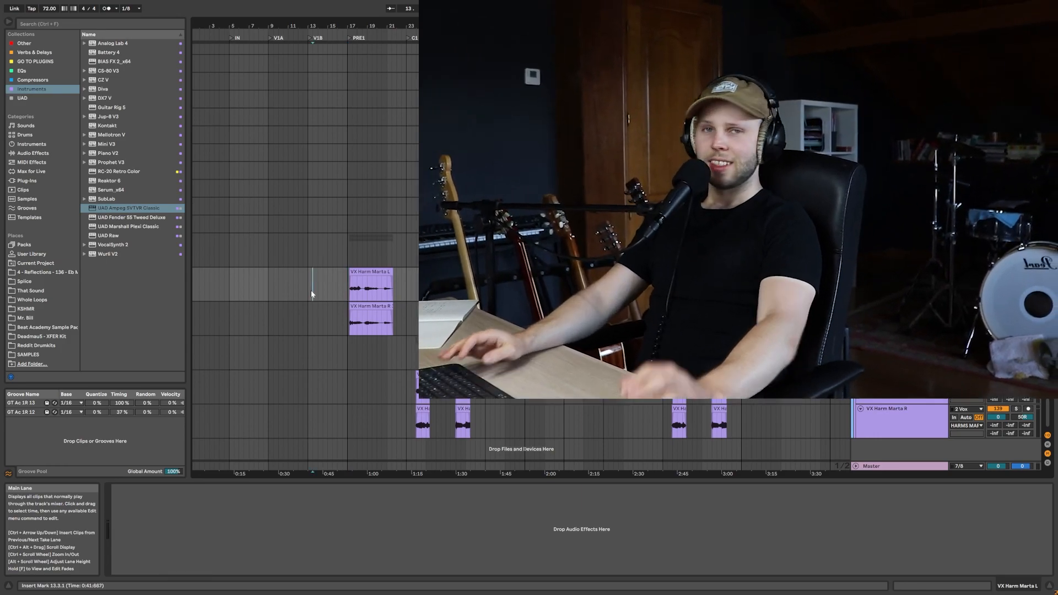